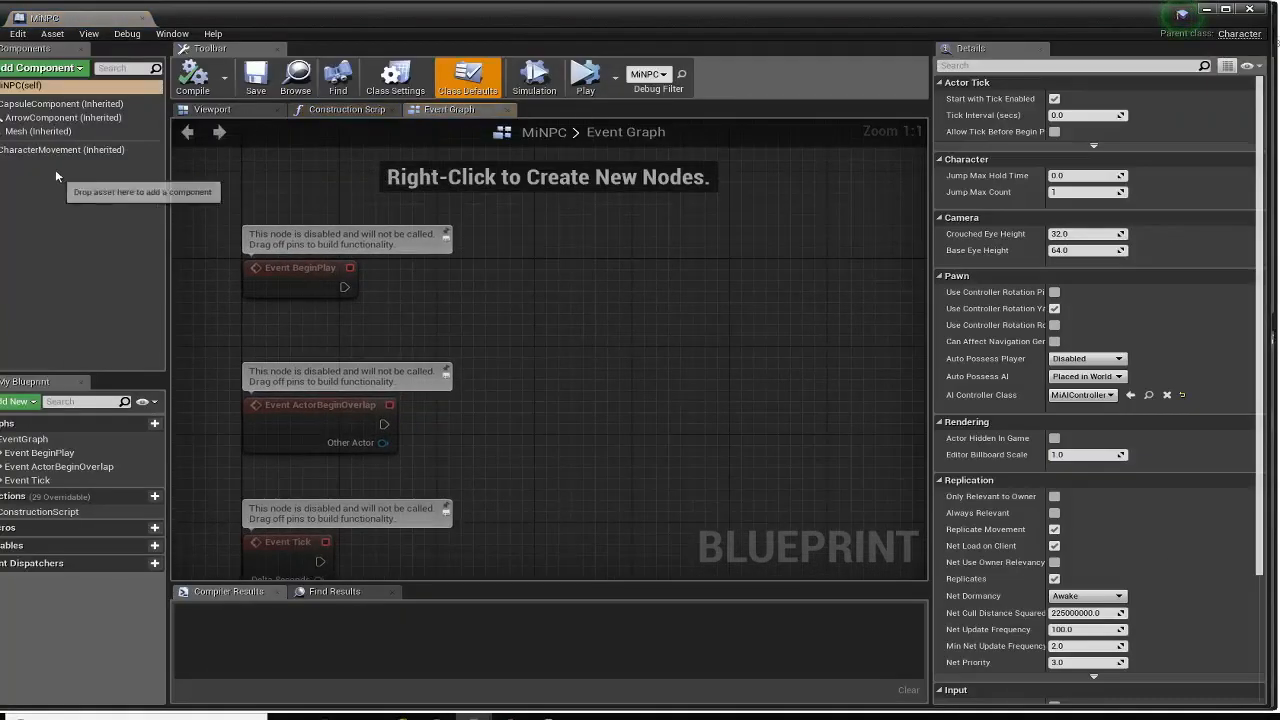
Inspect the Mesh component of the MiNPC blueprint in its viewport and close the blueprint
{"action": "left_click", "coordinate": [50, 131]}
{"action": "left_click", "coordinate": [232, 111]}
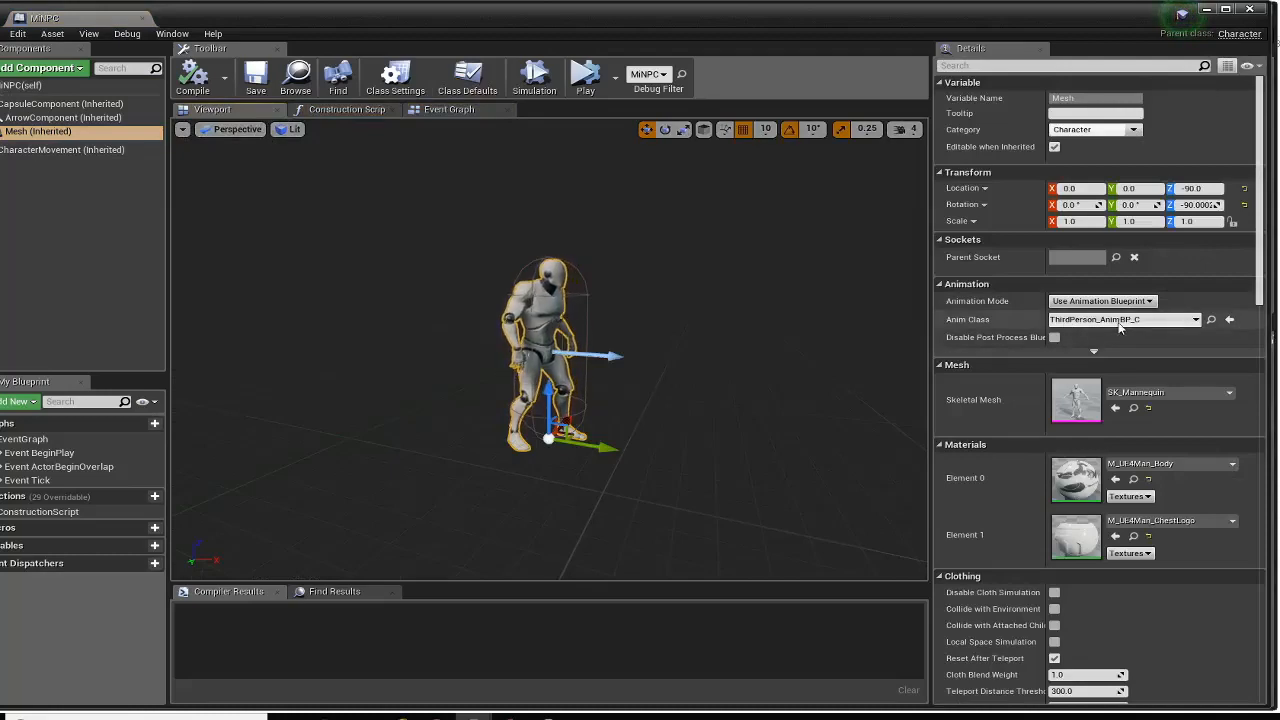
{"action": "left_click", "coordinate": [1249, 9]}
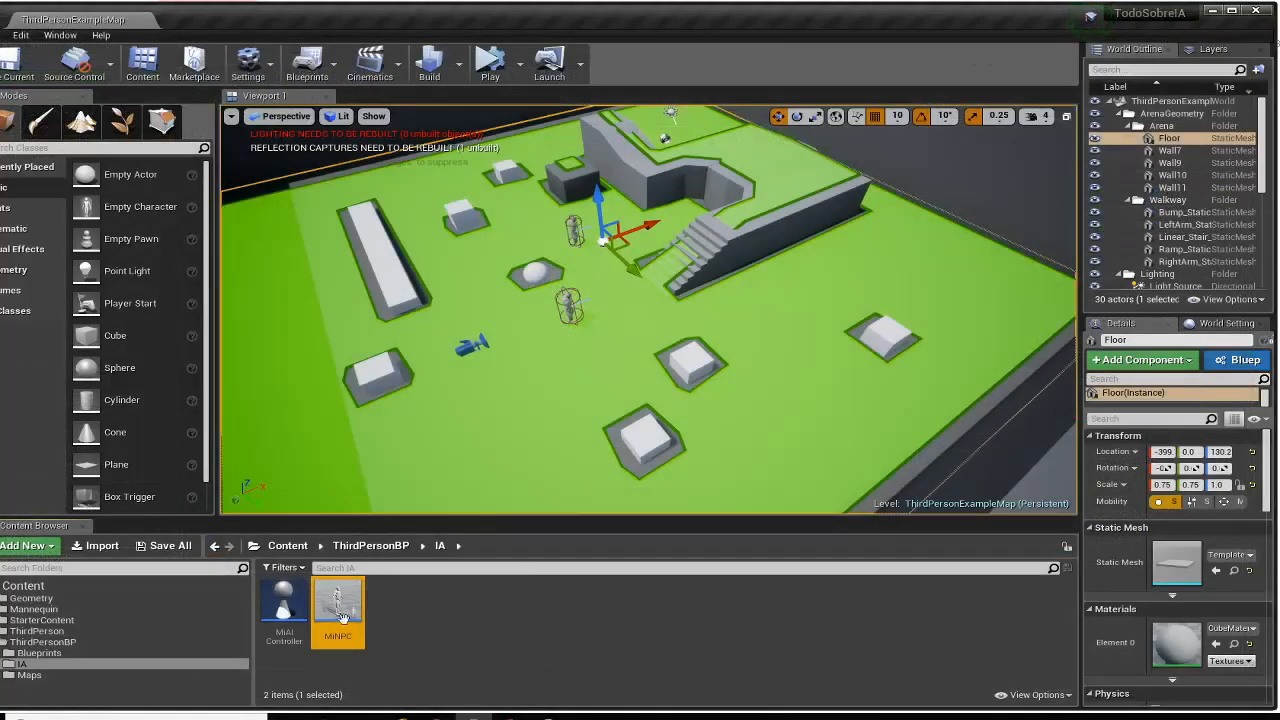
Open the MiAIController blueprint, look over its event graph and return to the level editor
{"action": "left_click", "coordinate": [280, 605]}
{"action": "double_click", "coordinate": [280, 605]}
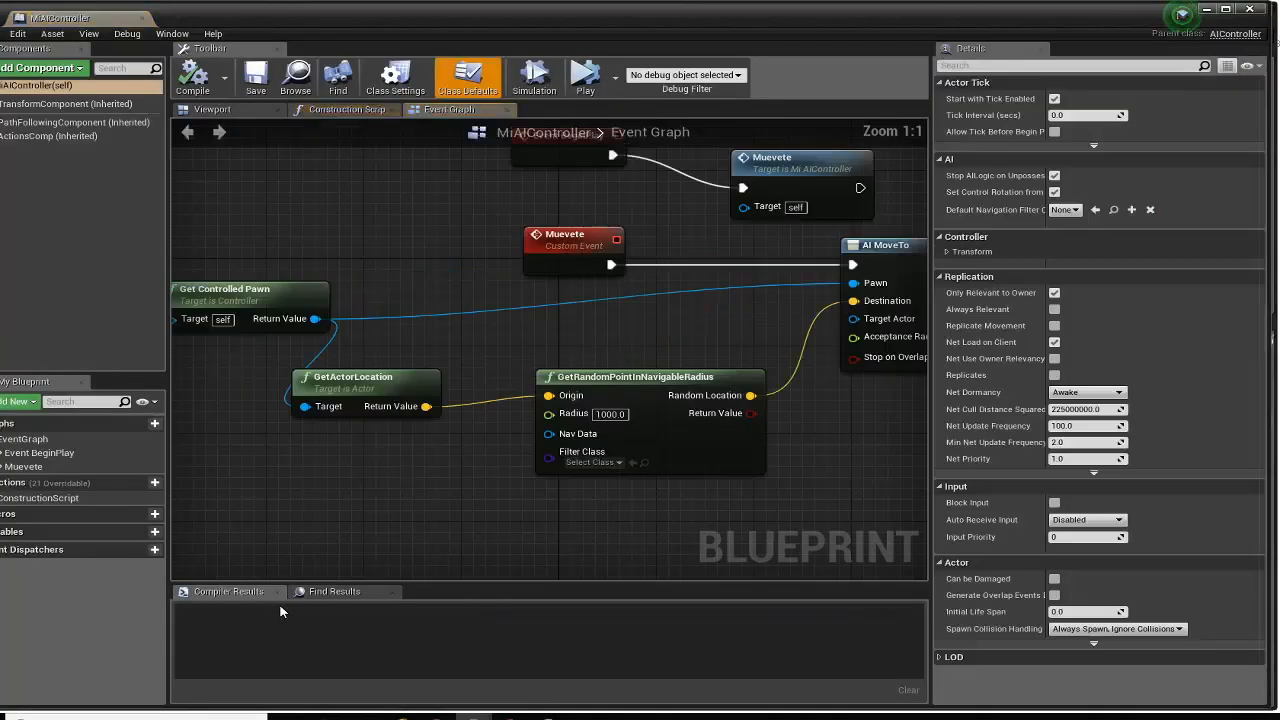
{"action": "scroll", "coordinate": [261, 330], "scroll_direction": "down", "scroll_amount": 2}
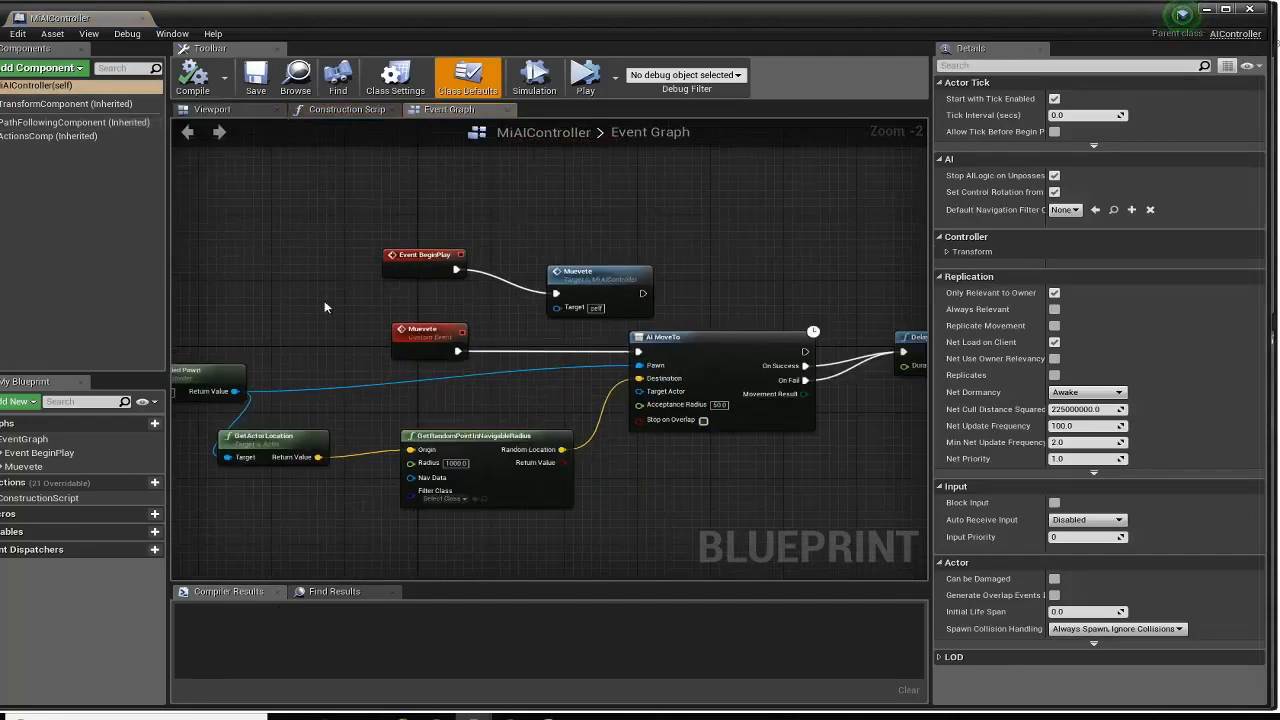
{"action": "right_click_drag", "start_coordinate": [324, 307], "coordinate": [305, 236]}
{"action": "left_click", "coordinate": [1249, 9]}
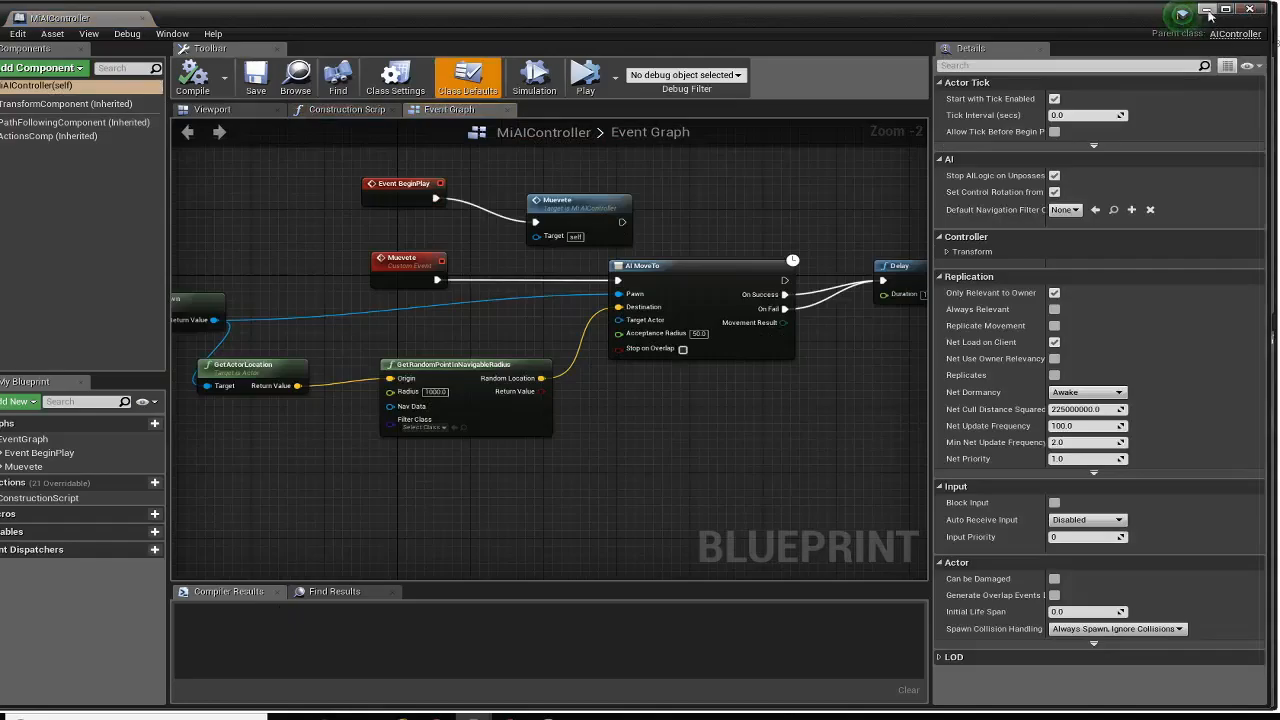
Open the MiNPC blueprint and check the AI Controller Class in its class defaults
{"action": "double_click", "coordinate": [340, 600]}
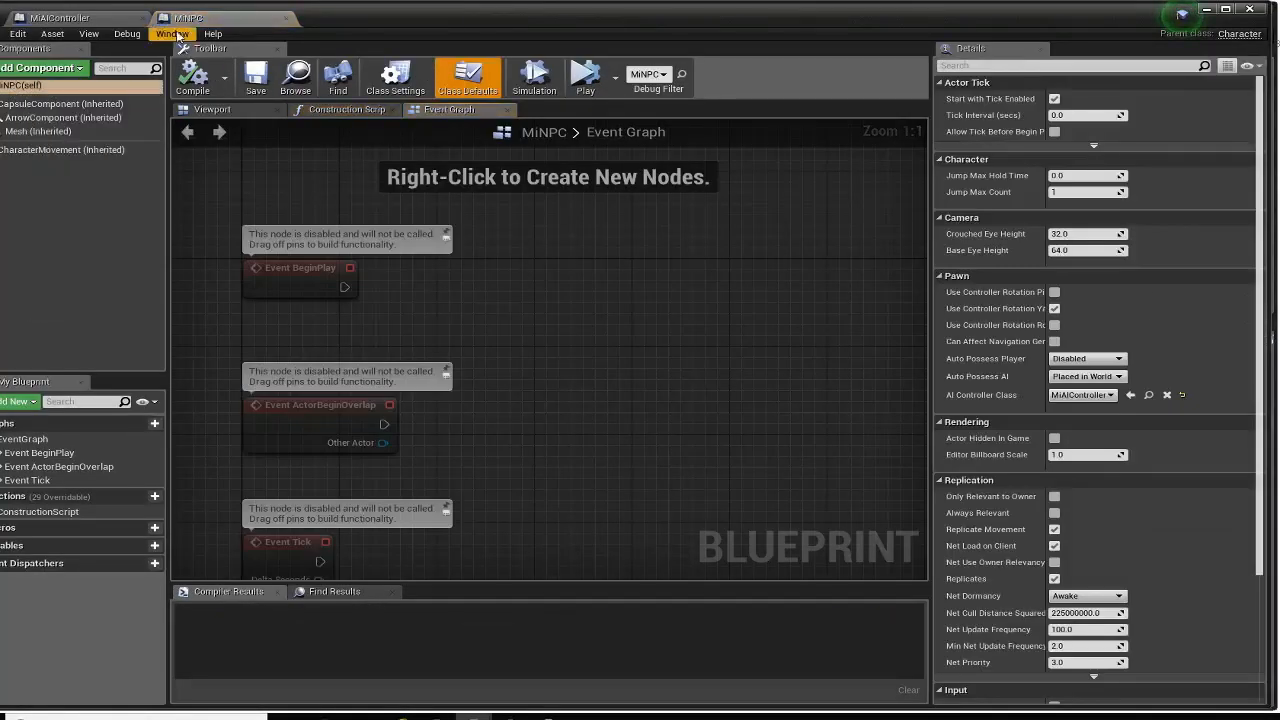
{"action": "left_click", "coordinate": [10, 86]}
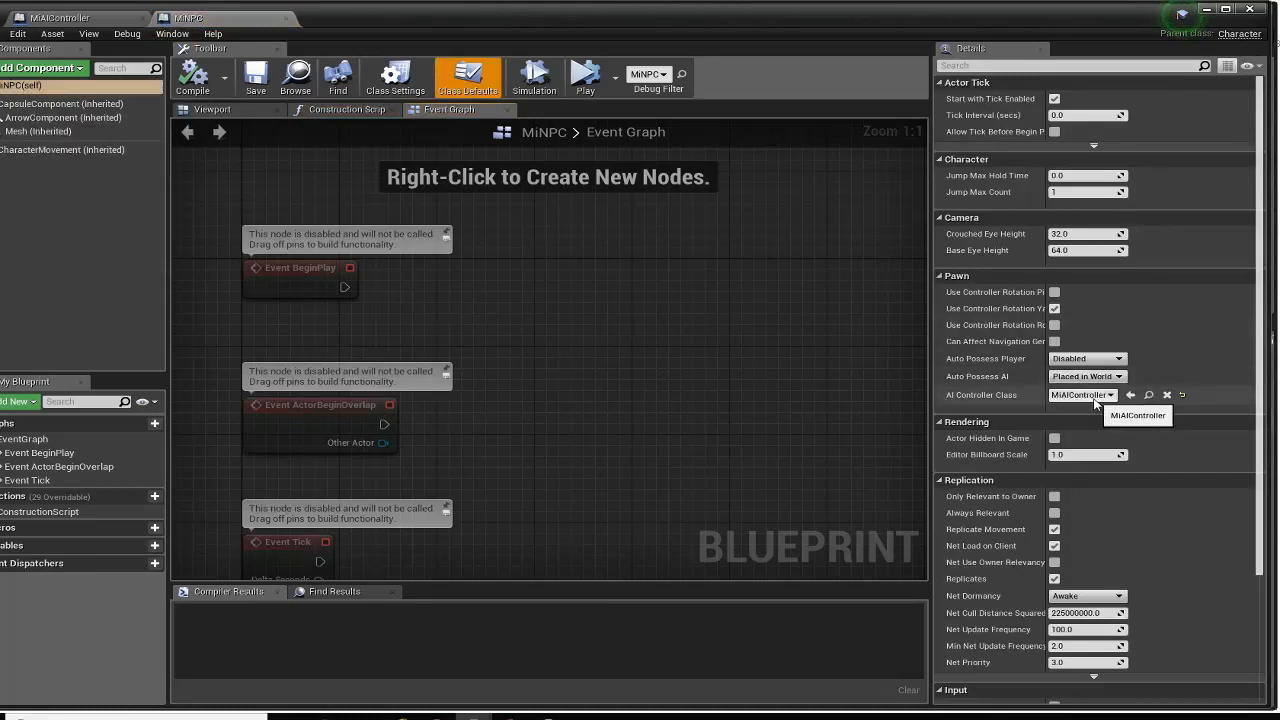
In MiAIController's event graph, line up the Muevete call node with Event BeginPlay and nudge the AI MoveTo node
{"action": "left_click", "coordinate": [60, 17]}
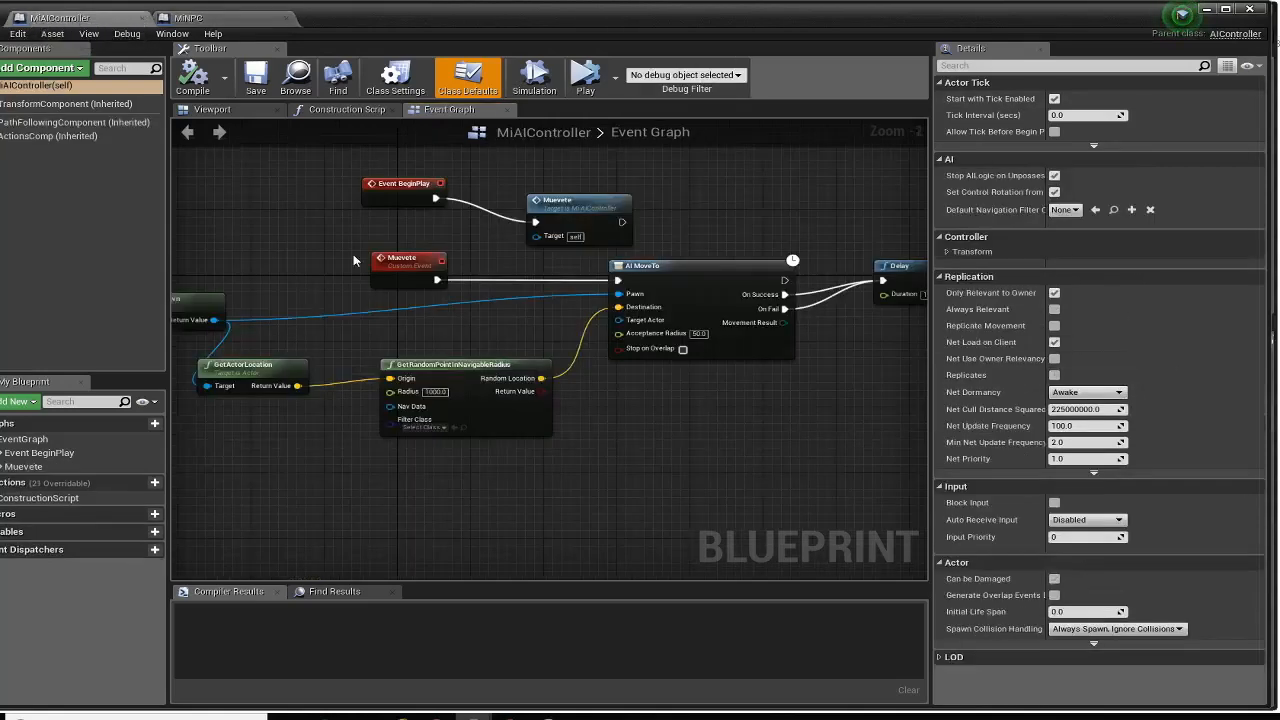
{"action": "scroll", "coordinate": [394, 324], "scroll_direction": "up", "scroll_amount": 2}
{"action": "scroll", "coordinate": [394, 327], "scroll_direction": "up", "scroll_amount": 2}
{"action": "right_click_drag", "start_coordinate": [379, 361], "coordinate": [368, 290]}
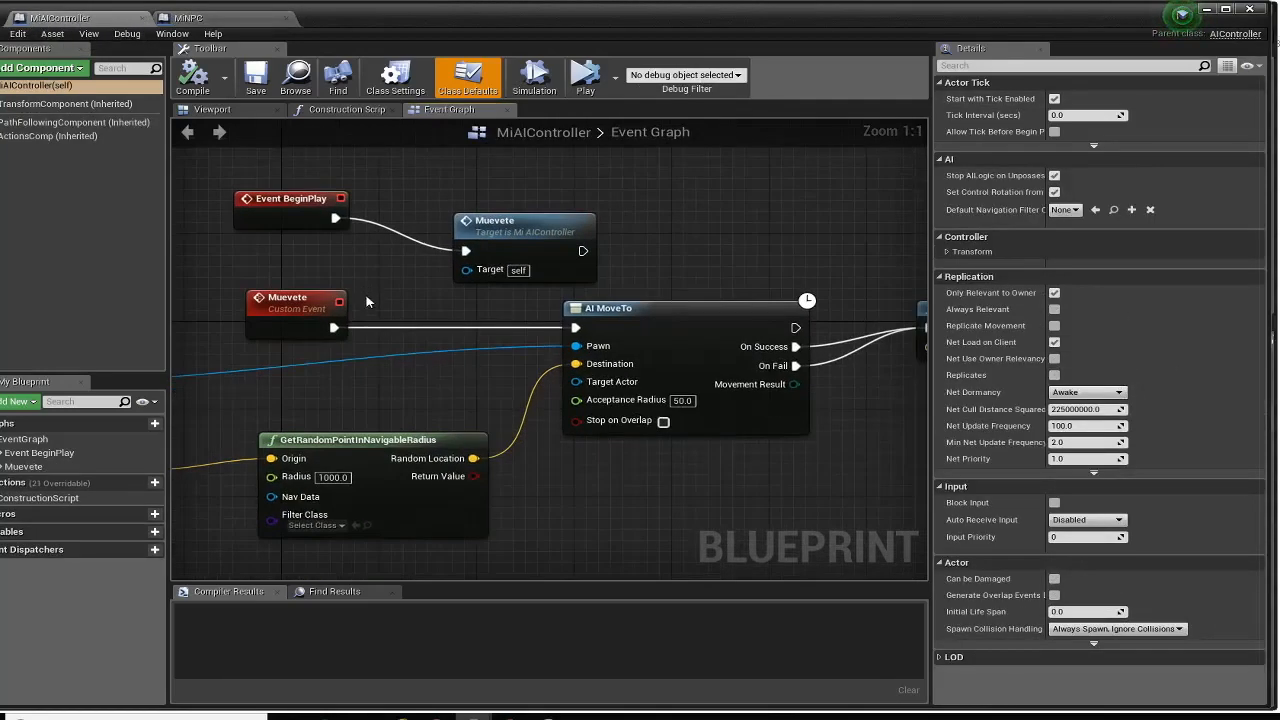
{"action": "mouse_move", "coordinate": [672, 314]}
{"action": "left_mouse_down"}
{"action": "mouse_move", "coordinate": [640, 347]}
{"action": "mouse_move", "coordinate": [664, 322]}
{"action": "left_mouse_up"}
{"action": "right_click_drag", "start_coordinate": [437, 391], "coordinate": [541, 517]}
{"action": "left_click", "coordinate": [490, 318]}
{"action": "mouse_move", "coordinate": [693, 332]}
{"action": "left_mouse_down"}
{"action": "mouse_move", "coordinate": [648, 326]}
{"action": "mouse_move", "coordinate": [686, 309]}
{"action": "left_mouse_up"}
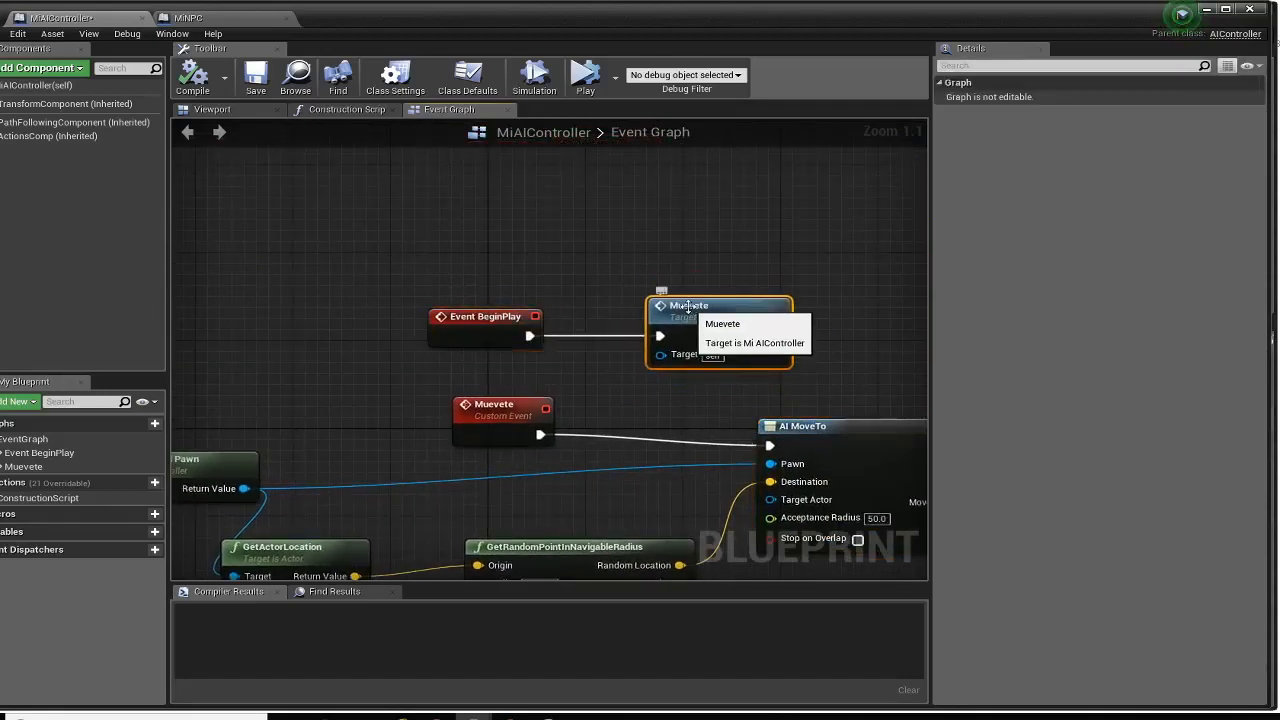
Shift the AI MoveTo node slightly upward and reposition the Get Controlled Pawn node
{"action": "right_click_drag", "start_coordinate": [586, 381], "coordinate": [575, 270]}
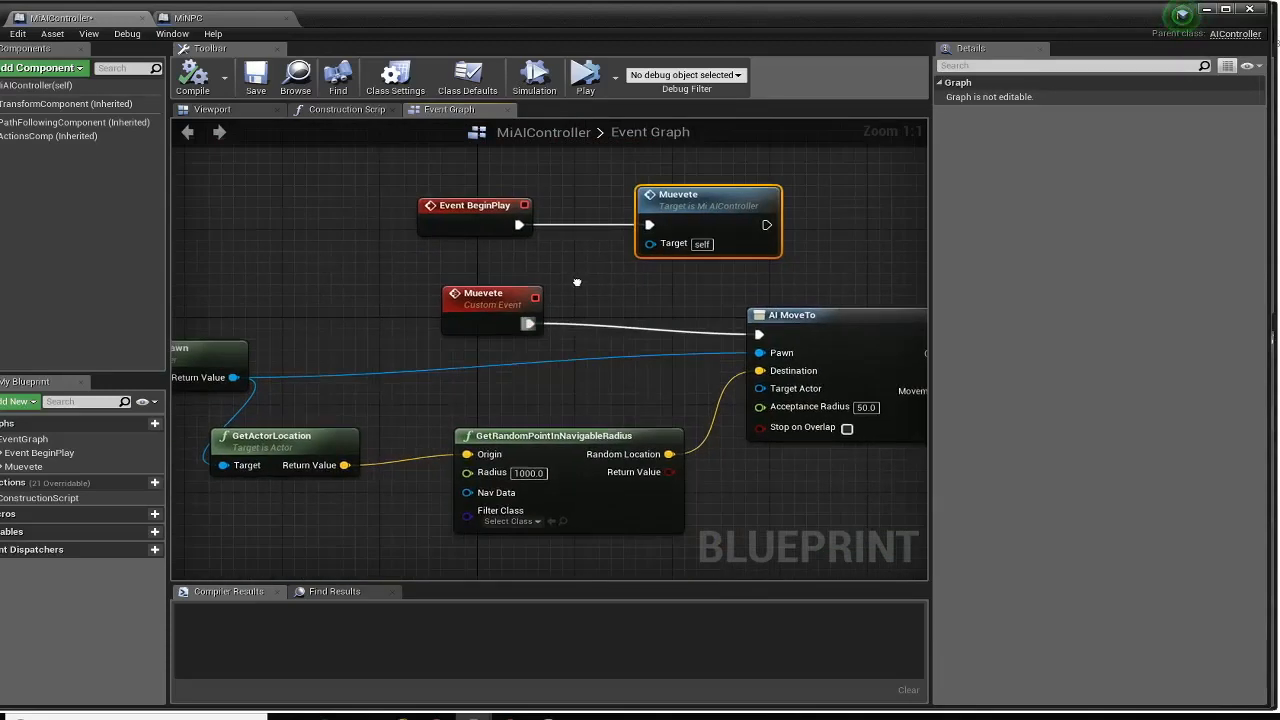
{"action": "right_click_drag", "start_coordinate": [640, 362], "coordinate": [408, 364]}
{"action": "left_click", "coordinate": [581, 334]}
{"action": "left_click_drag", "start_coordinate": [581, 334], "coordinate": [623, 300]}
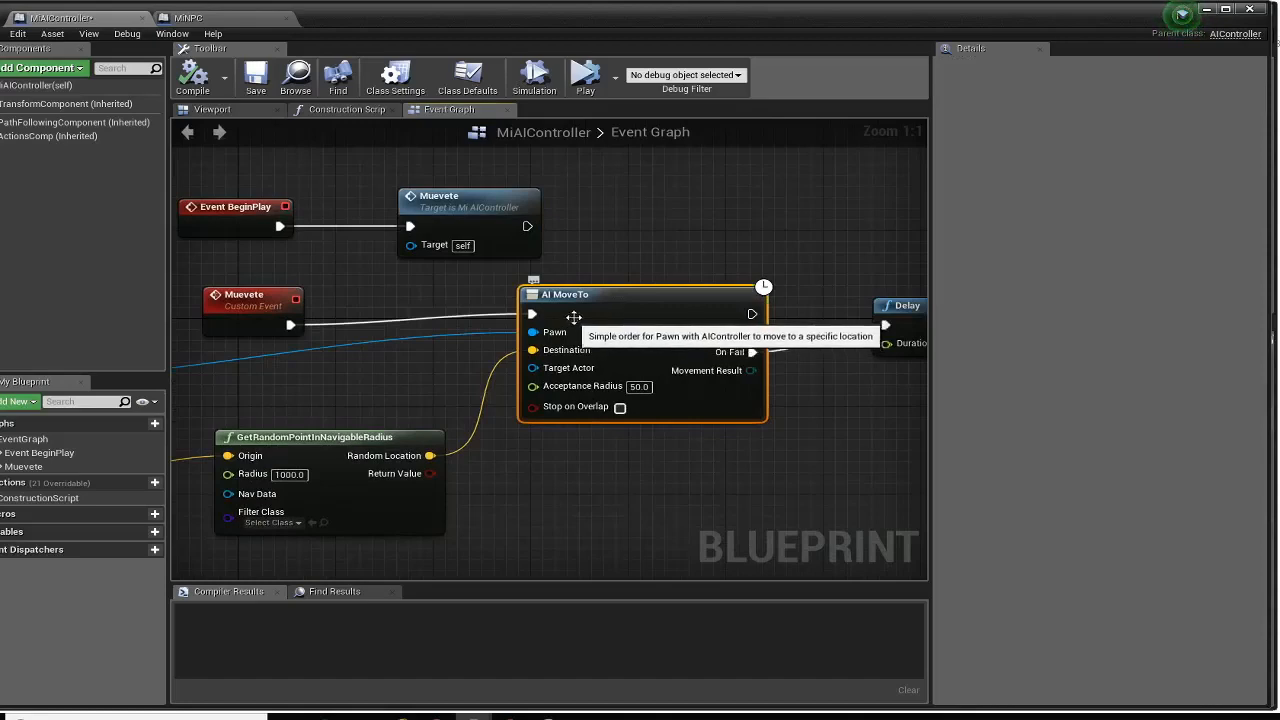
{"action": "right_click_drag", "start_coordinate": [175, 345], "coordinate": [440, 285]}
{"action": "mouse_move", "coordinate": [441, 285]}
{"action": "left_mouse_down"}
{"action": "mouse_move", "coordinate": [399, 288]}
{"action": "mouse_move", "coordinate": [426, 272]}
{"action": "left_mouse_up"}
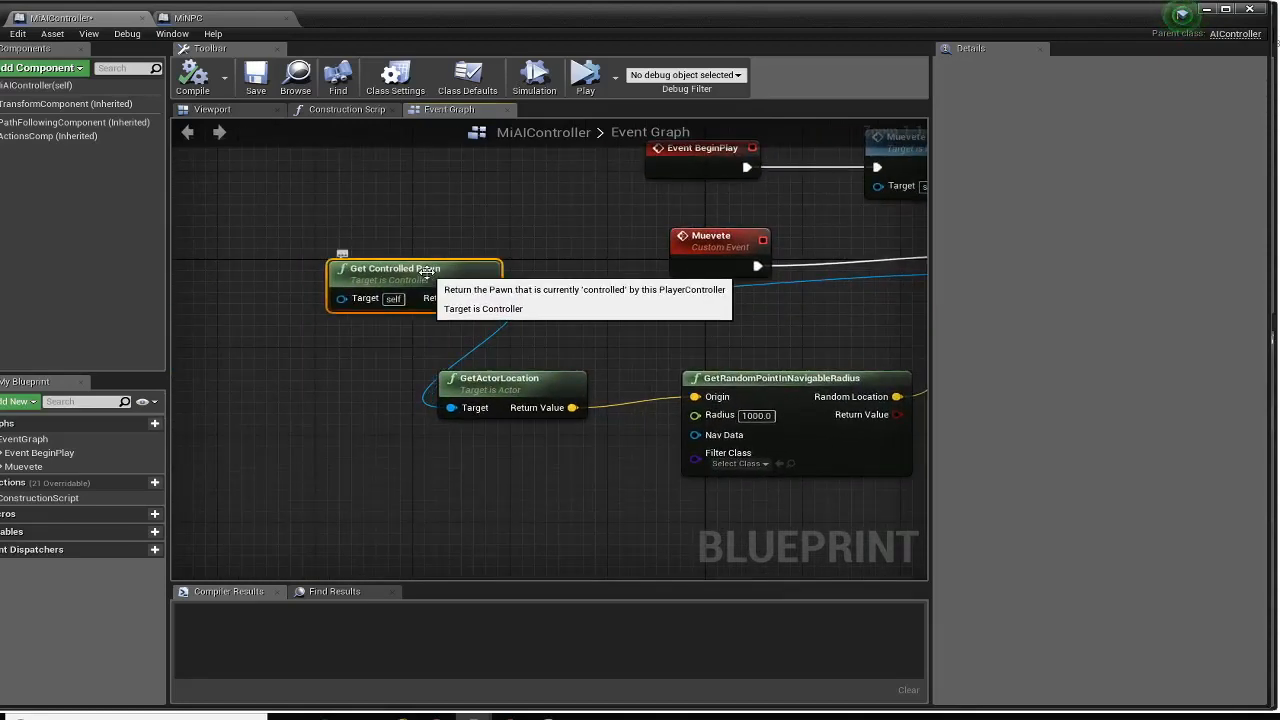
Reposition the GetActorLocation and GetRandomPointInNavigableRadius nodes in the event graph
{"action": "right_click_drag", "start_coordinate": [604, 343], "coordinate": [407, 334]}
{"action": "mouse_move", "coordinate": [354, 365]}
{"action": "left_mouse_down"}
{"action": "mouse_move", "coordinate": [395, 329]}
{"action": "mouse_move", "coordinate": [364, 353]}
{"action": "left_mouse_up"}
{"action": "right_click_drag", "start_coordinate": [530, 330], "coordinate": [410, 292]}
{"action": "left_click_drag", "start_coordinate": [462, 336], "coordinate": [490, 349]}
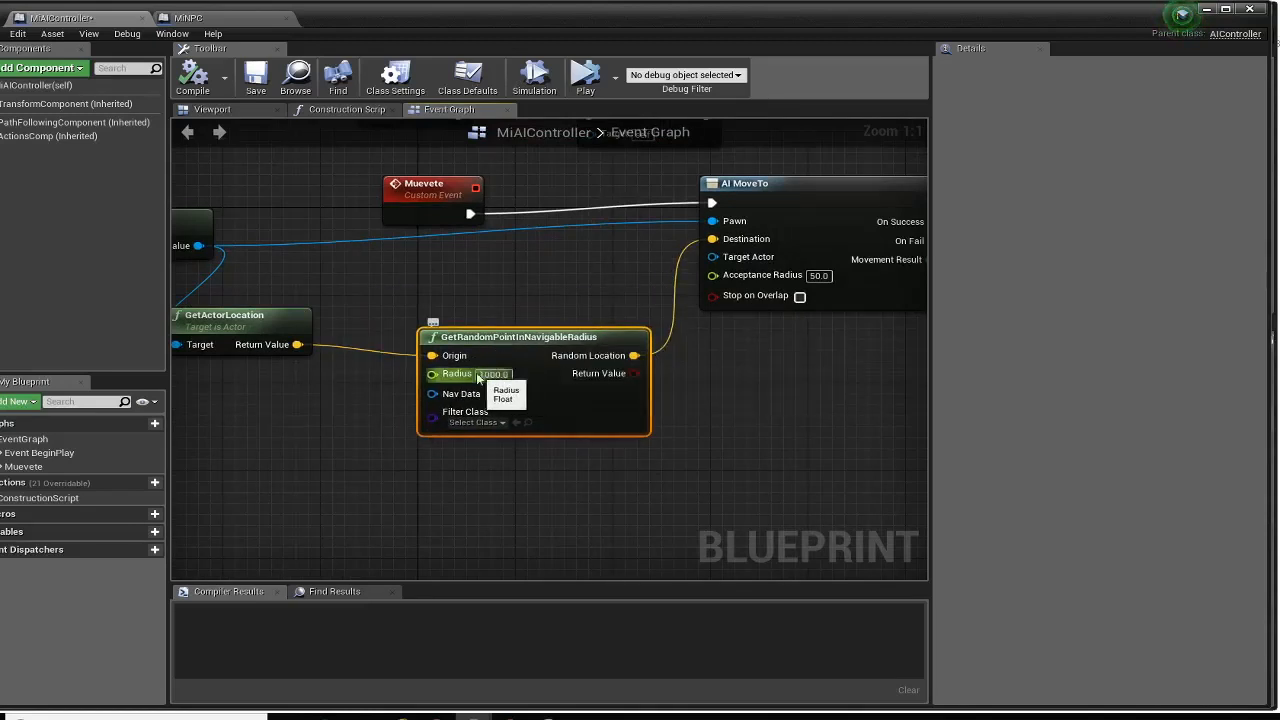
{"action": "right_click_drag", "start_coordinate": [759, 198], "coordinate": [410, 292]}
{"action": "left_click", "coordinate": [438, 282]}
Move the GetRandomPointInNavigableRadius node up a little and nudge the AI MoveTo node it feeds
{"action": "right_click_drag", "start_coordinate": [325, 285], "coordinate": [835, 245]}
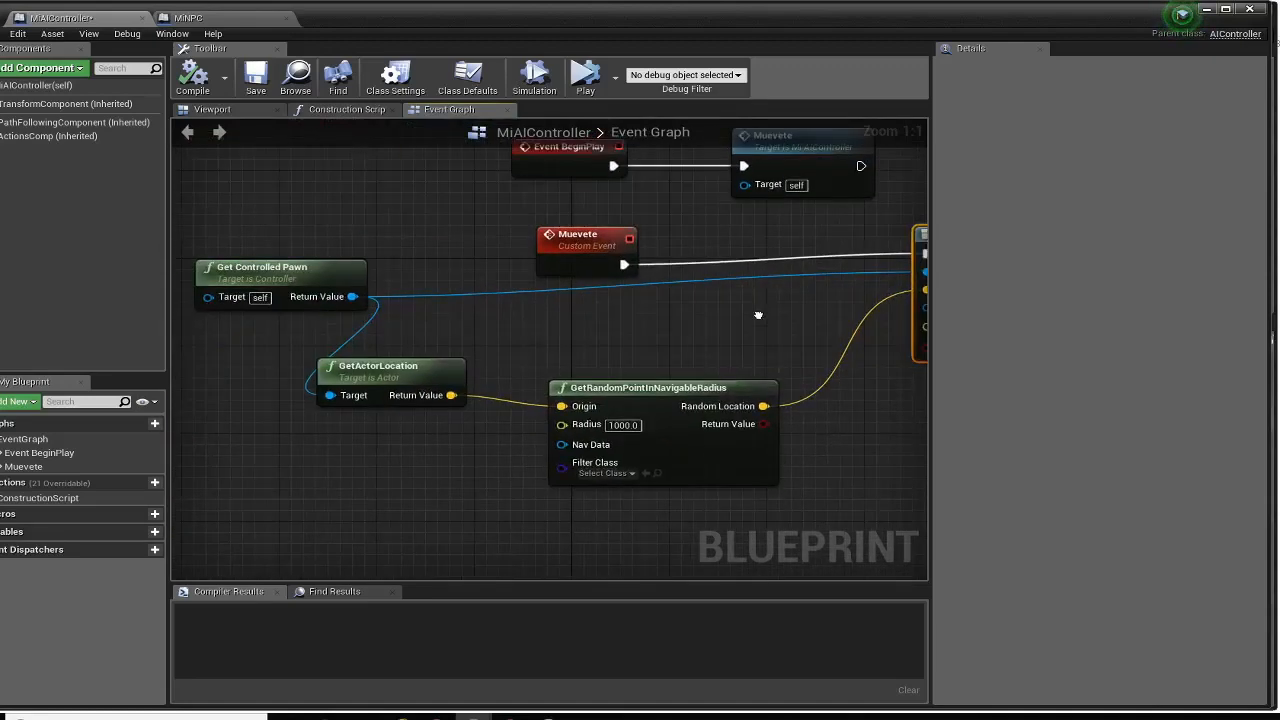
{"action": "right_click_drag", "start_coordinate": [378, 362], "coordinate": [146, 360]}
{"action": "left_click_drag", "start_coordinate": [420, 392], "coordinate": [421, 360]}
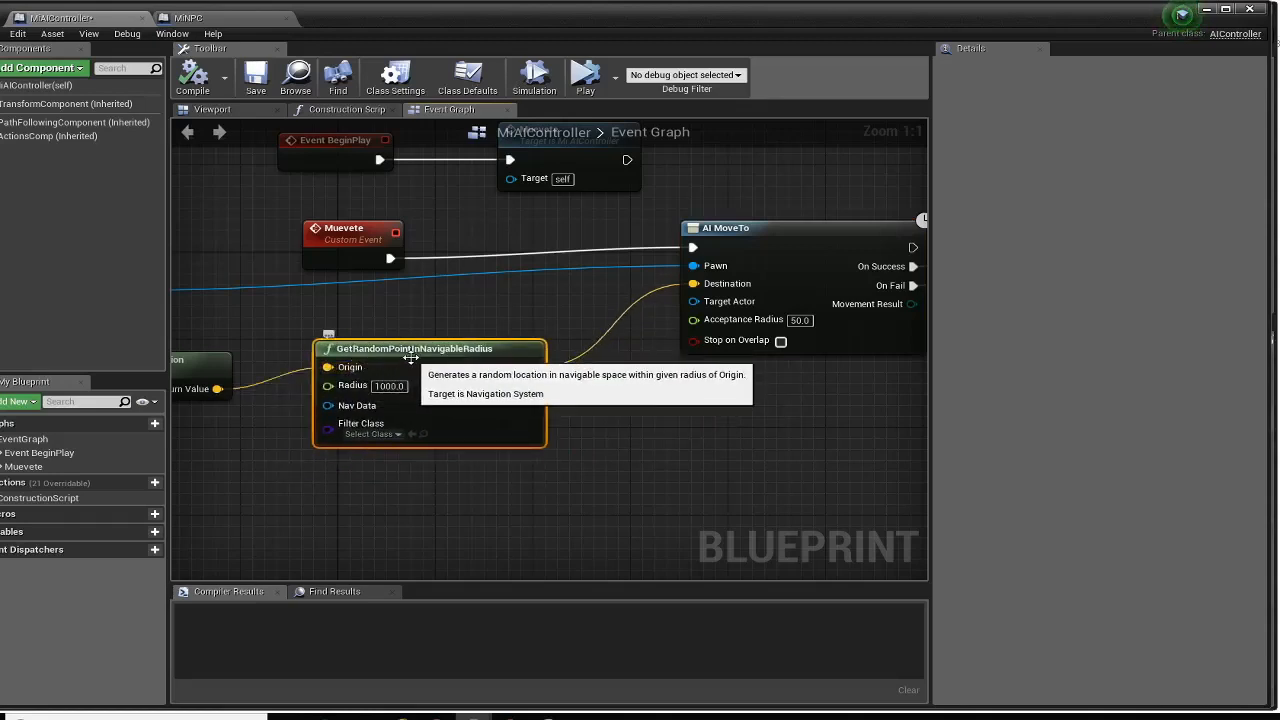
{"action": "right_click_drag", "start_coordinate": [798, 261], "coordinate": [528, 307]}
{"action": "left_click_drag", "start_coordinate": [528, 307], "coordinate": [516, 307]}
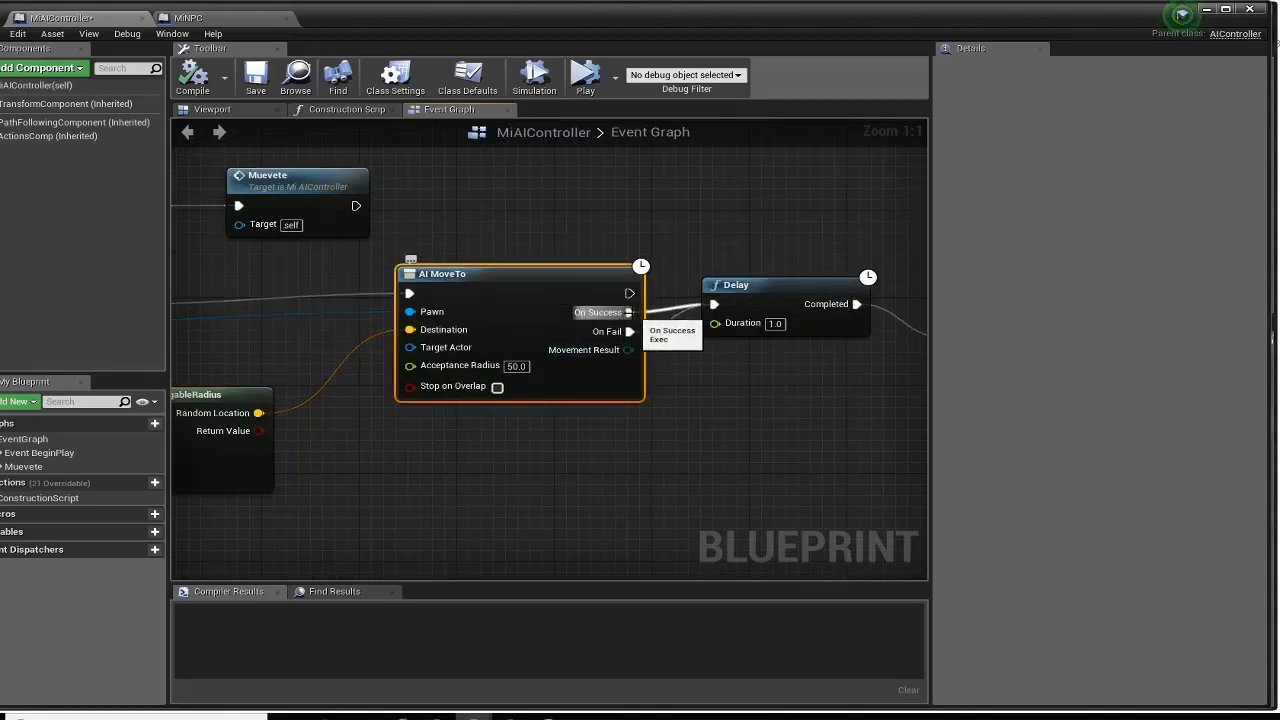
Line up the Delay node and the final Muevete call node that follow AI MoveTo's On Success and On Fail outputs
{"action": "left_click_drag", "start_coordinate": [629, 331], "coordinate": [713, 304]}
{"action": "right_click_drag", "start_coordinate": [781, 288], "coordinate": [571, 330]}
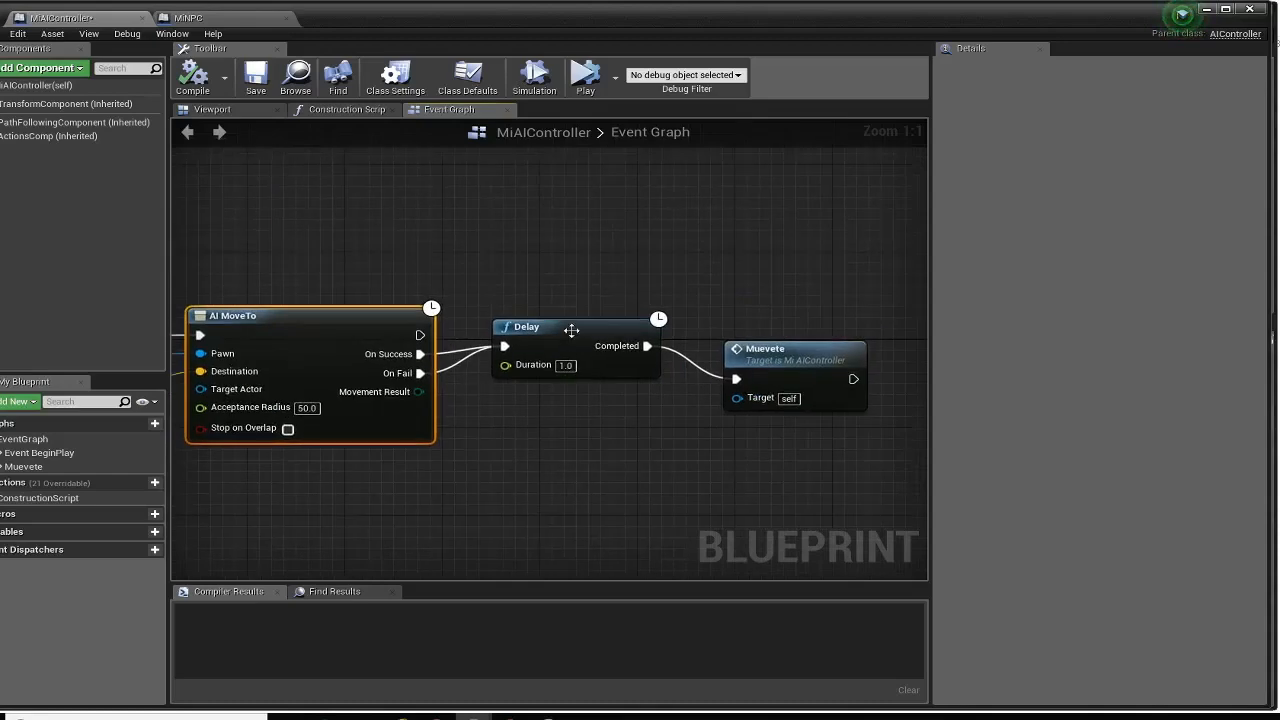
{"action": "left_click_drag", "start_coordinate": [571, 330], "coordinate": [583, 340]}
{"action": "mouse_move", "coordinate": [773, 356]}
{"action": "left_mouse_down"}
{"action": "mouse_move", "coordinate": [820, 353]}
{"action": "mouse_move", "coordinate": [783, 323]}
{"action": "mouse_move", "coordinate": [783, 334]}
{"action": "left_mouse_up"}
Move the Muevete custom event further from AI MoveTo and nudge the GetRandomPointInNavigableRadius node
{"action": "right_click_drag", "start_coordinate": [268, 482], "coordinate": [597, 375]}
{"action": "left_click_drag", "start_coordinate": [511, 304], "coordinate": [451, 287]}
{"action": "right_click_drag", "start_coordinate": [644, 400], "coordinate": [867, 377]}
{"action": "left_click_drag", "start_coordinate": [765, 410], "coordinate": [750, 401]}
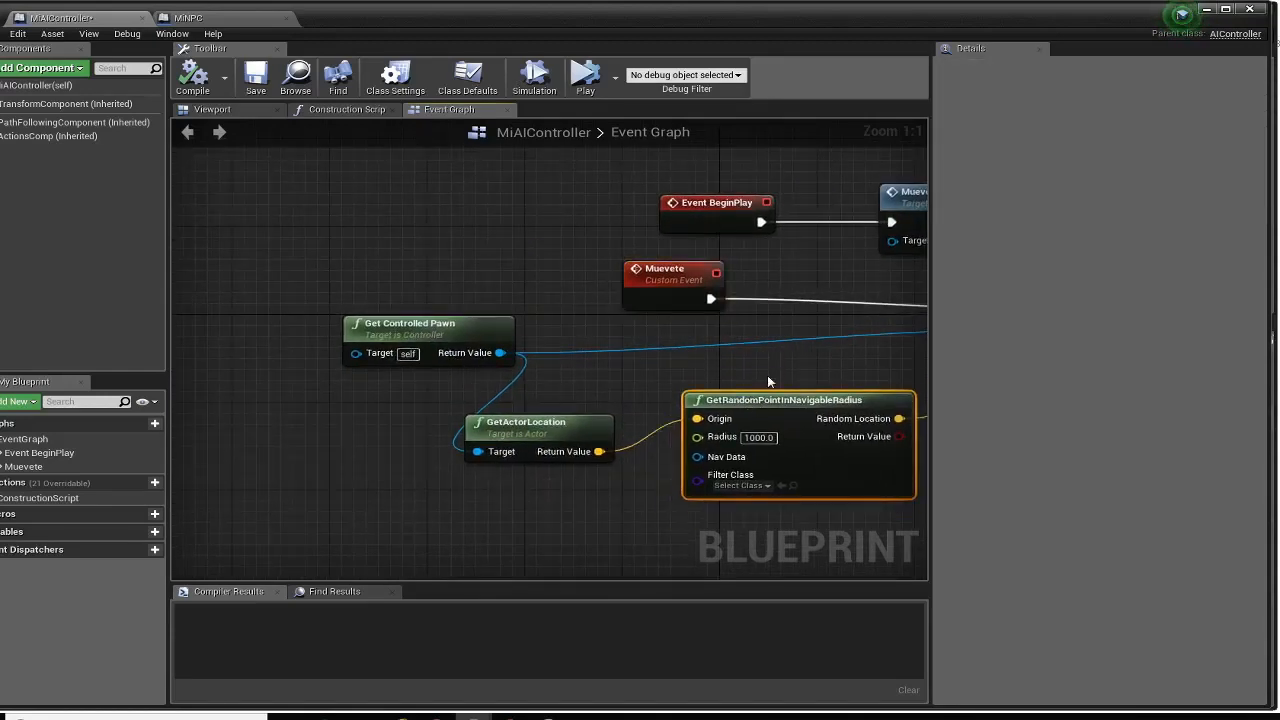
Examine the movement logic from Get Controlled Pawn and the random point radius through AI MoveTo to the Delay
{"action": "right_click_drag", "start_coordinate": [767, 375], "coordinate": [649, 359]}
{"action": "scroll", "coordinate": [649, 422], "scroll_direction": "up", "scroll_amount": 1}
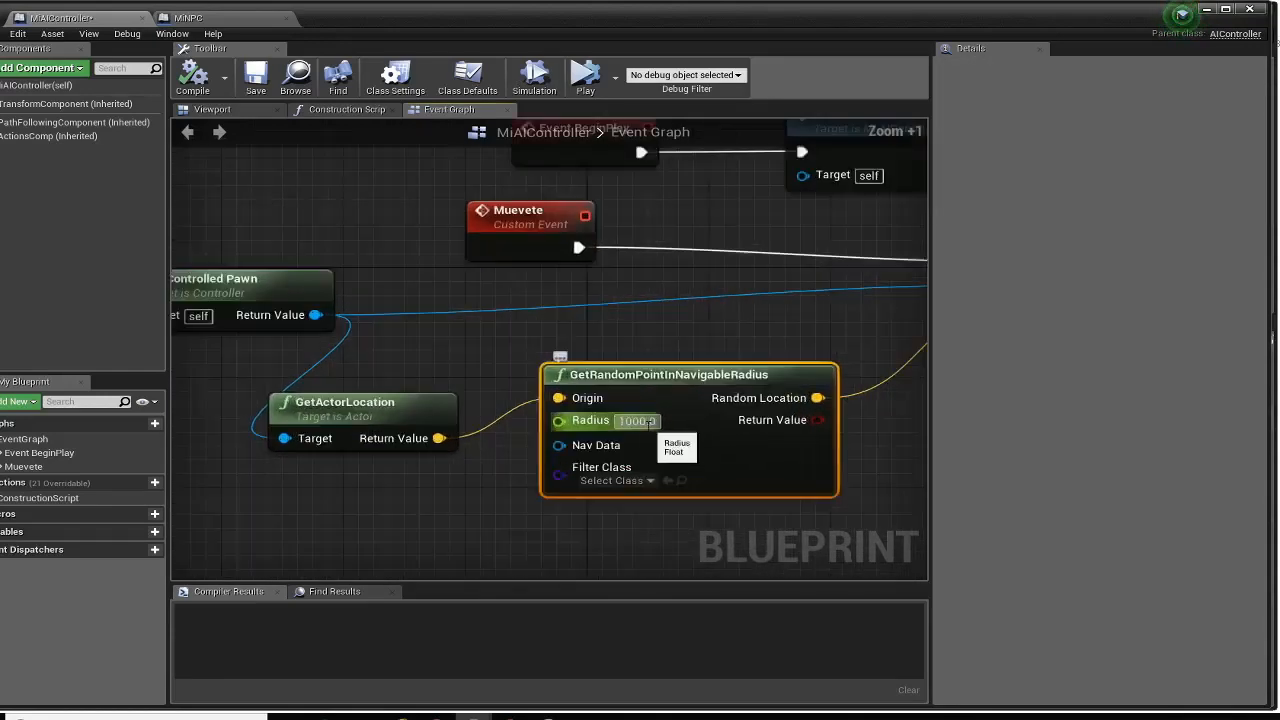
{"action": "scroll", "coordinate": [649, 422], "scroll_direction": "up", "scroll_amount": 1}
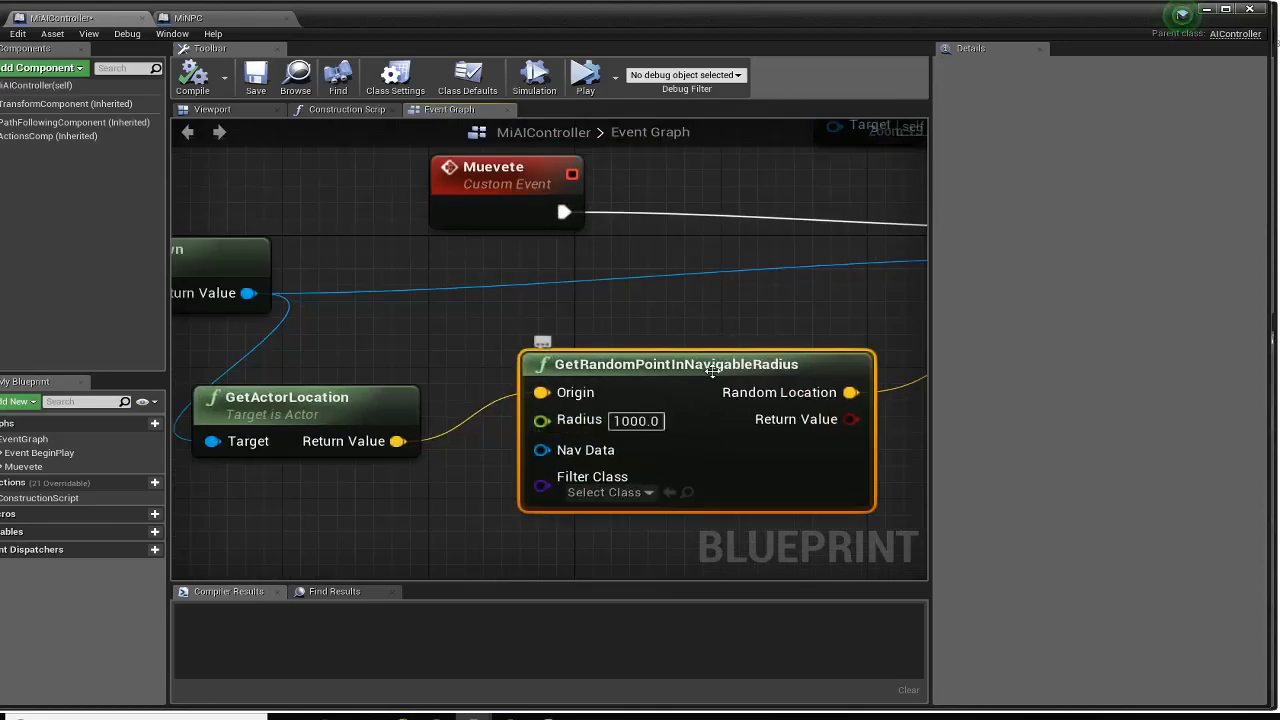
{"action": "right_click_drag", "start_coordinate": [764, 328], "coordinate": [405, 361]}
{"action": "scroll", "coordinate": [493, 358], "scroll_direction": "down", "scroll_amount": 2}
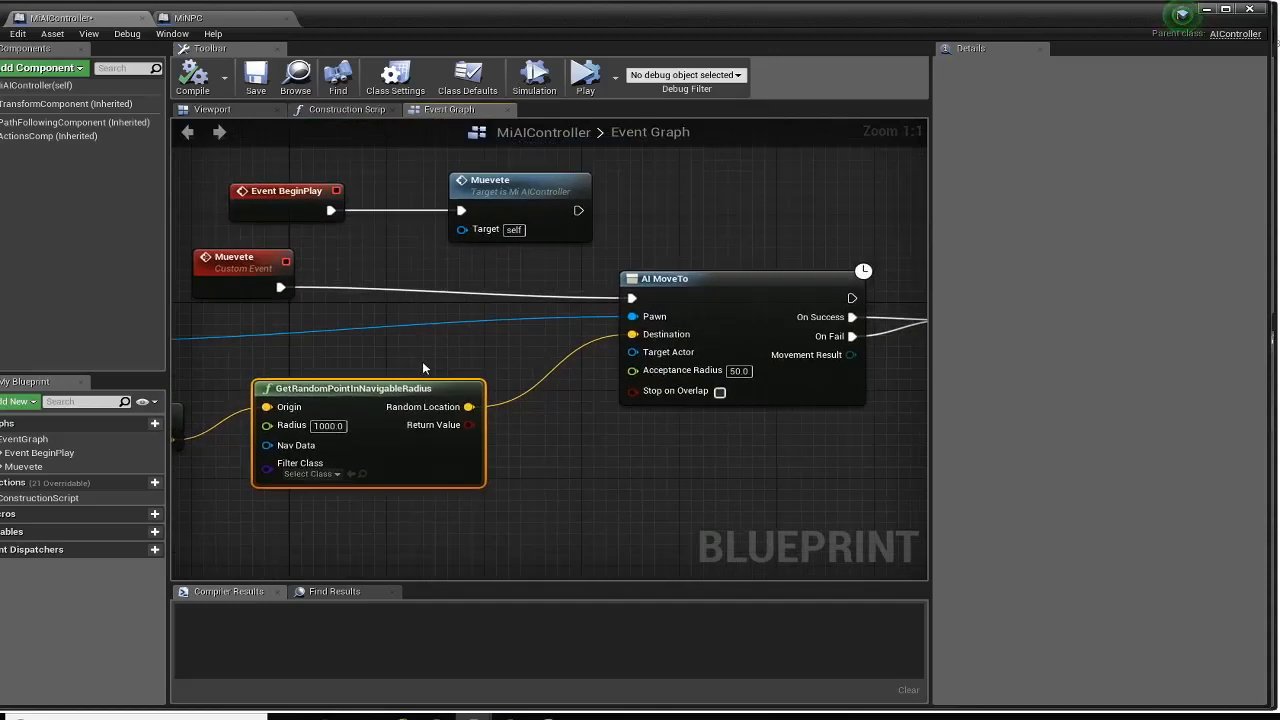
{"action": "right_click_drag", "start_coordinate": [411, 378], "coordinate": [471, 321]}
{"action": "scroll", "coordinate": [434, 355], "scroll_direction": "down", "scroll_amount": 3}
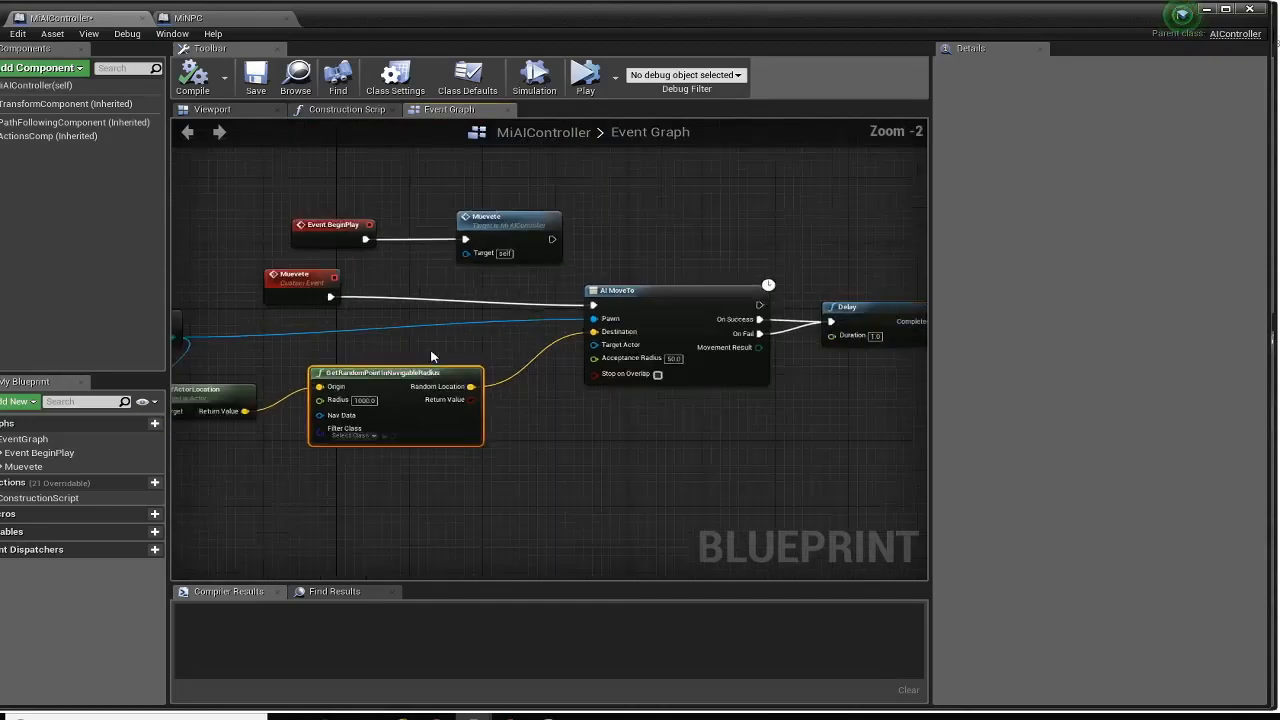
{"action": "right_click_drag", "start_coordinate": [434, 363], "coordinate": [316, 395]}
{"action": "right_click_drag", "start_coordinate": [474, 533], "coordinate": [724, 383]}
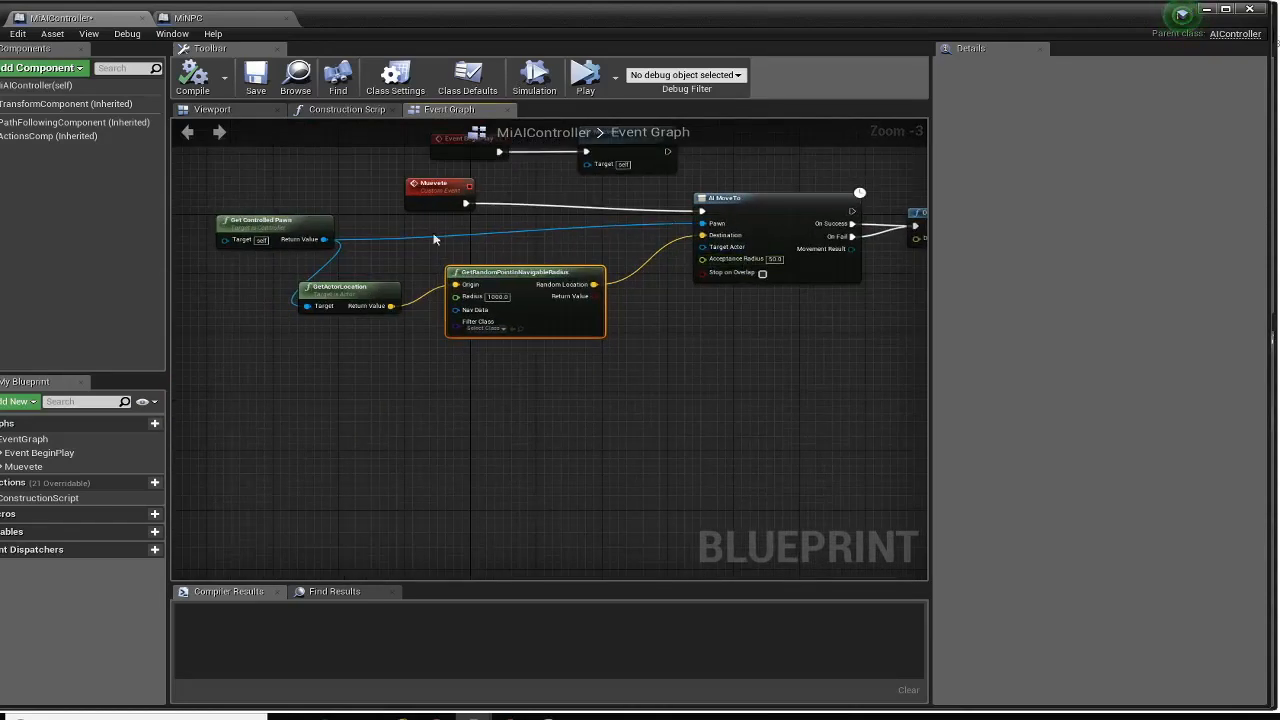
{"action": "right_click_drag", "start_coordinate": [659, 443], "coordinate": [514, 481]}
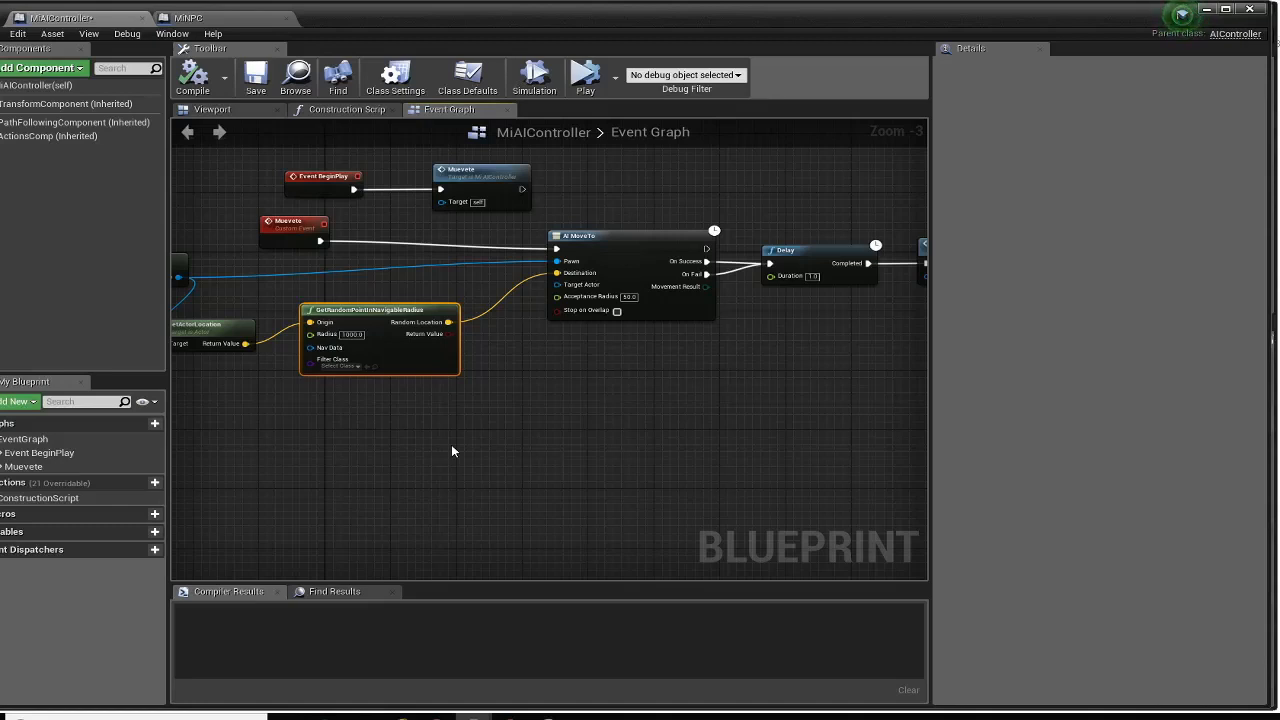
{"action": "right_click_drag", "start_coordinate": [355, 446], "coordinate": [464, 503]}
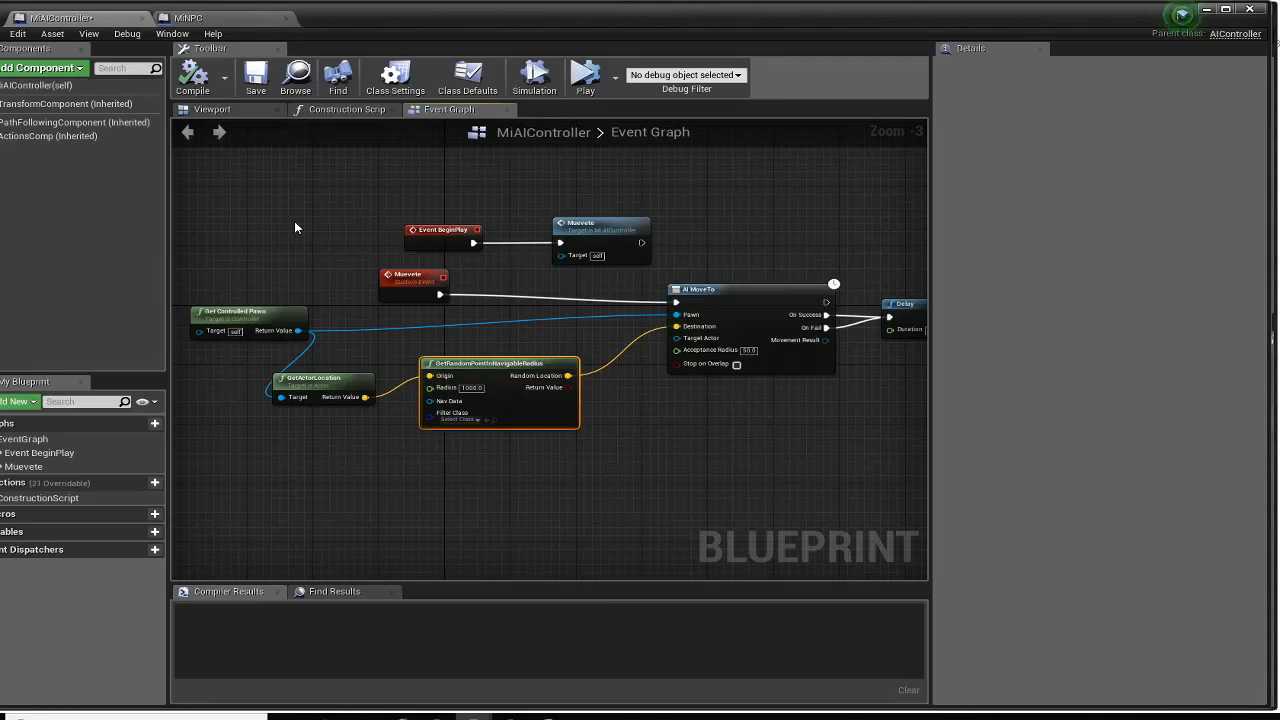
Close the MiNPC and MiAIController blueprints to return to the level editor
{"action": "left_click", "coordinate": [270, 18]}
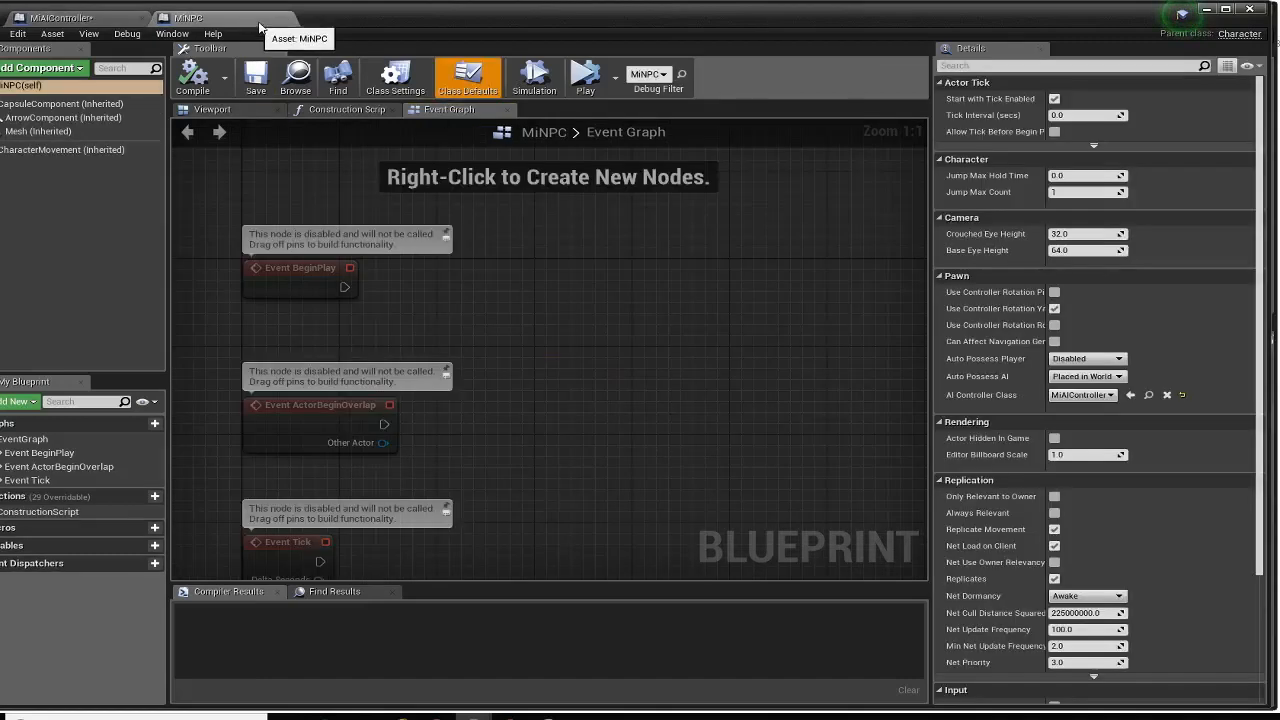
{"action": "left_click", "coordinate": [289, 19]}
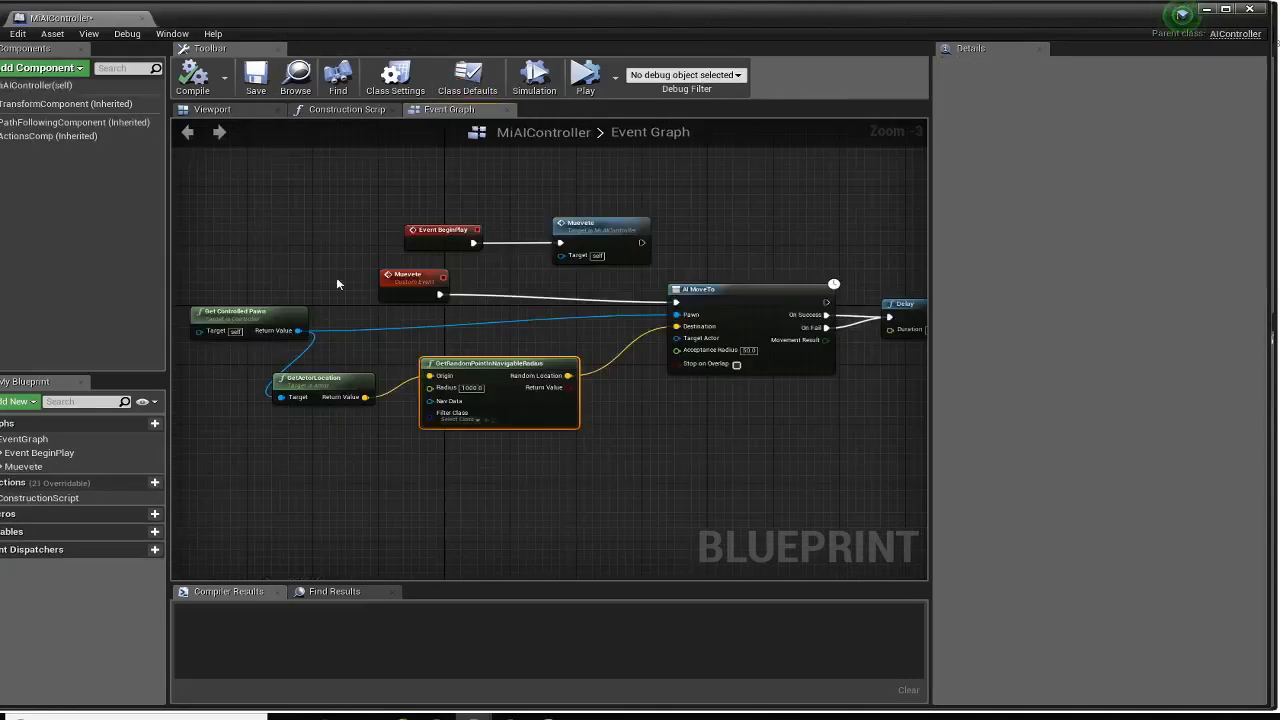
{"action": "left_click", "coordinate": [148, 18]}
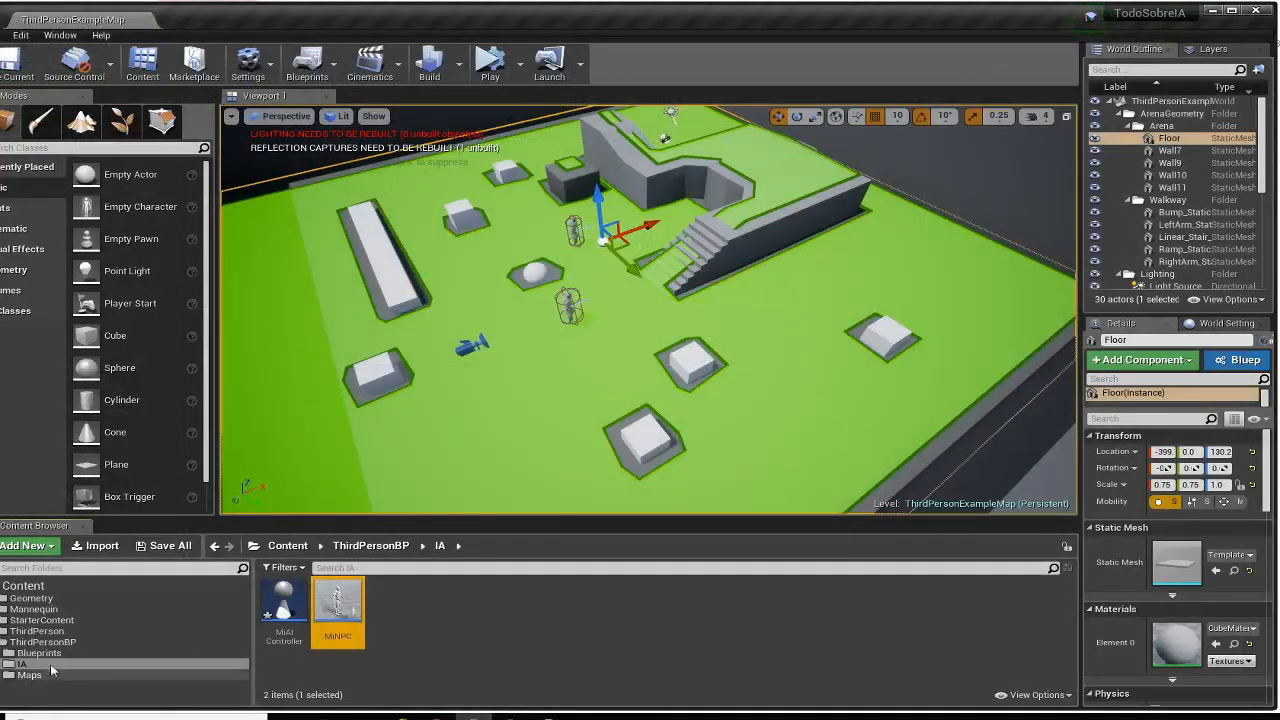
Create a Behavior Tree asset named MiBT in the IA folder
{"action": "right_click", "coordinate": [470, 627]}
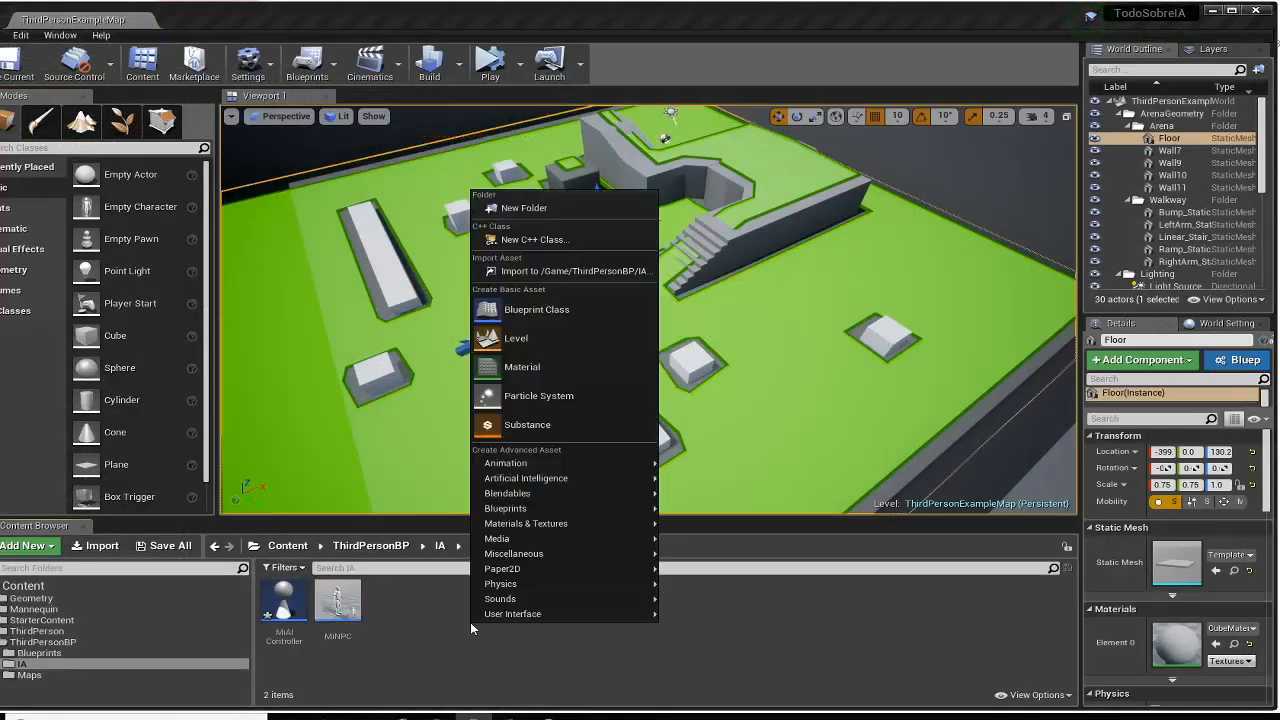
{"action": "mouse_move", "coordinate": [573, 480]}
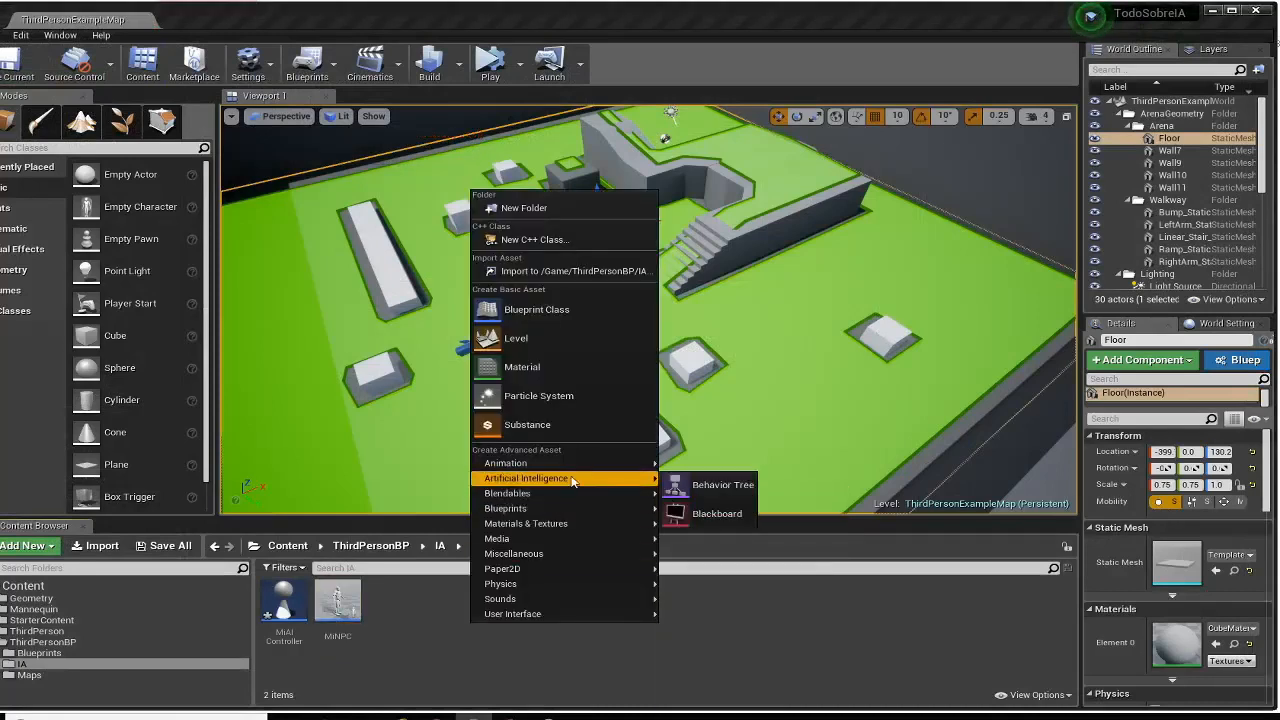
{"action": "left_click", "coordinate": [700, 487]}
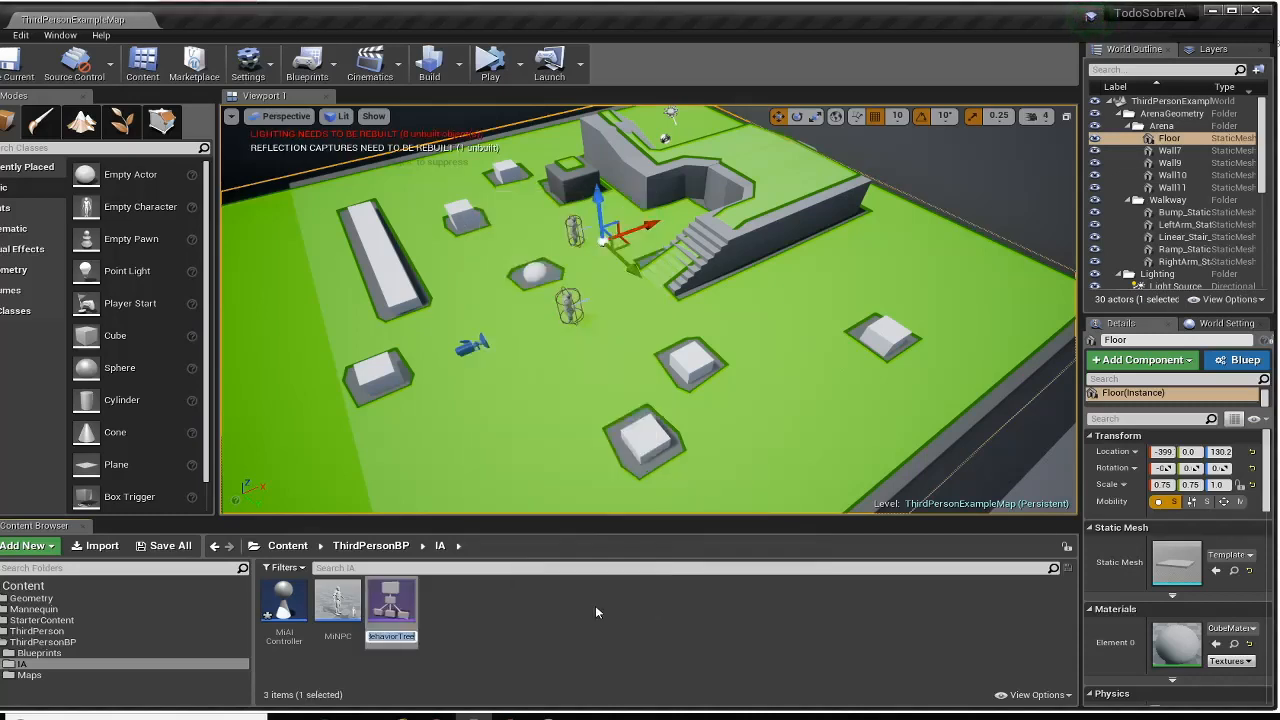
{"action": "type", "text": "MiBT"}
{"action": "key", "text": "Return"}
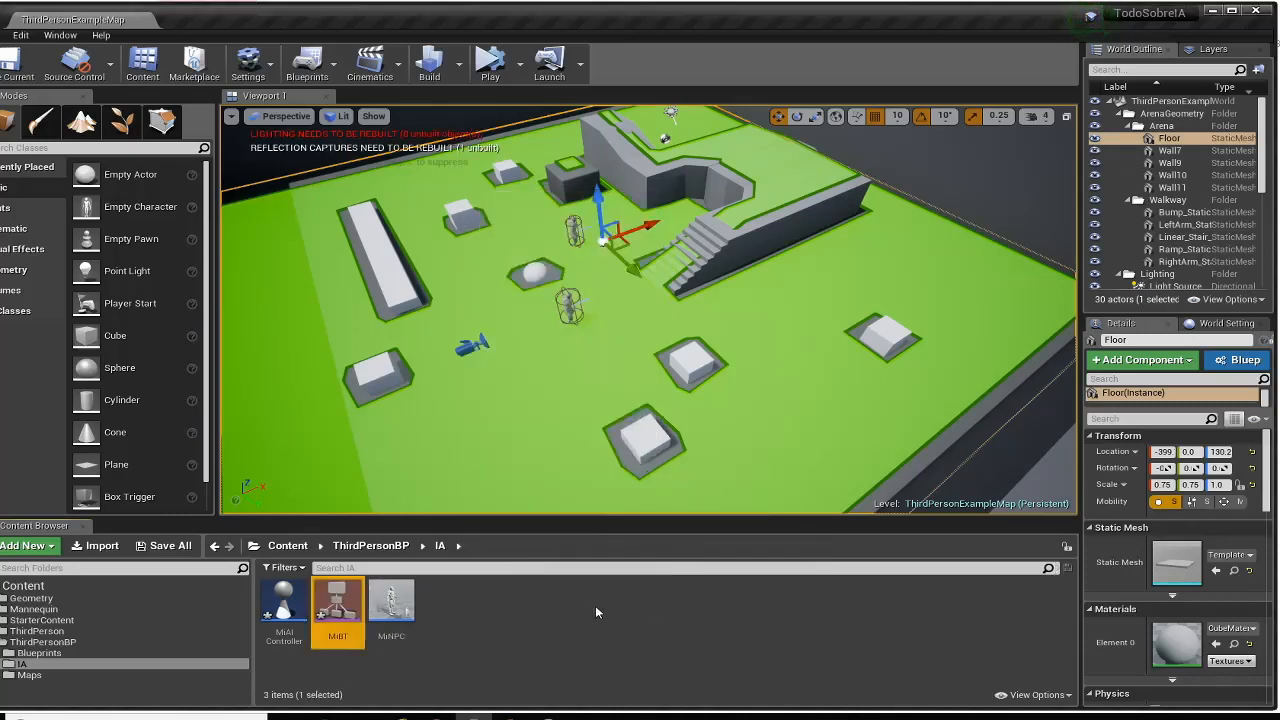
Open the MiBT behavior tree and move its ROOT node up and to the left on the graph
{"action": "double_click", "coordinate": [346, 607]}
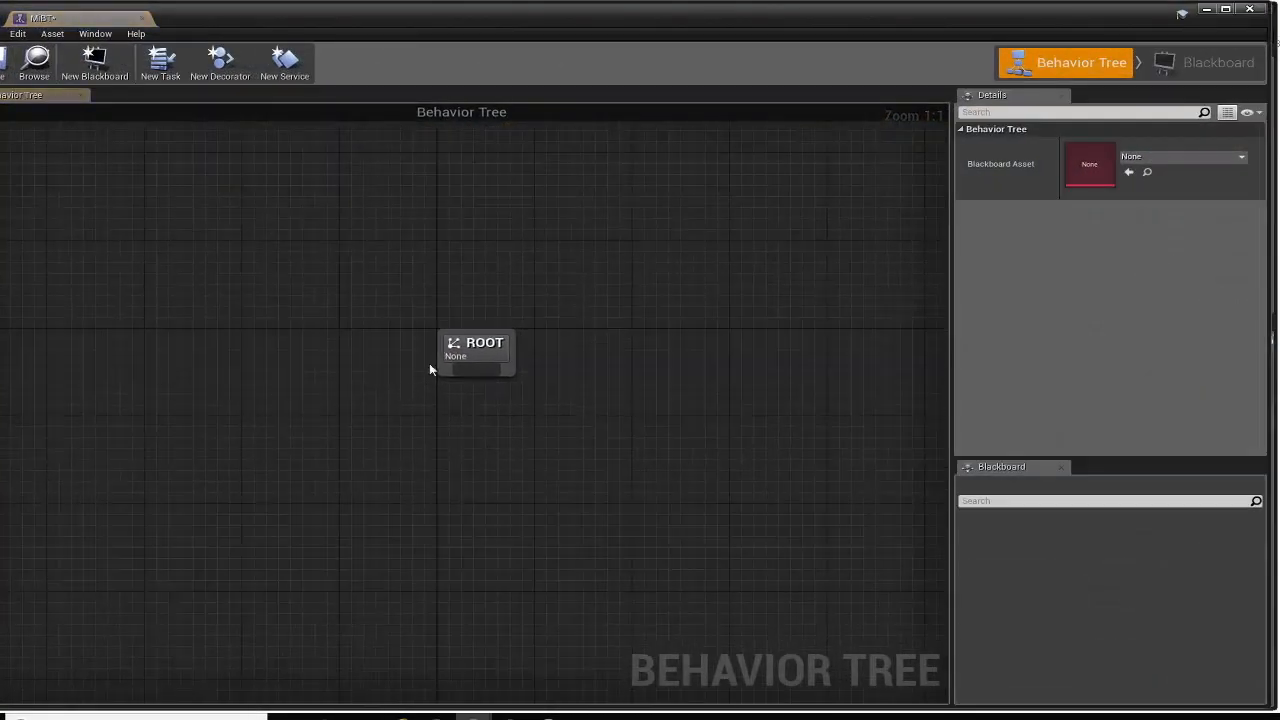
{"action": "left_click_drag", "start_coordinate": [455, 345], "coordinate": [358, 235]}
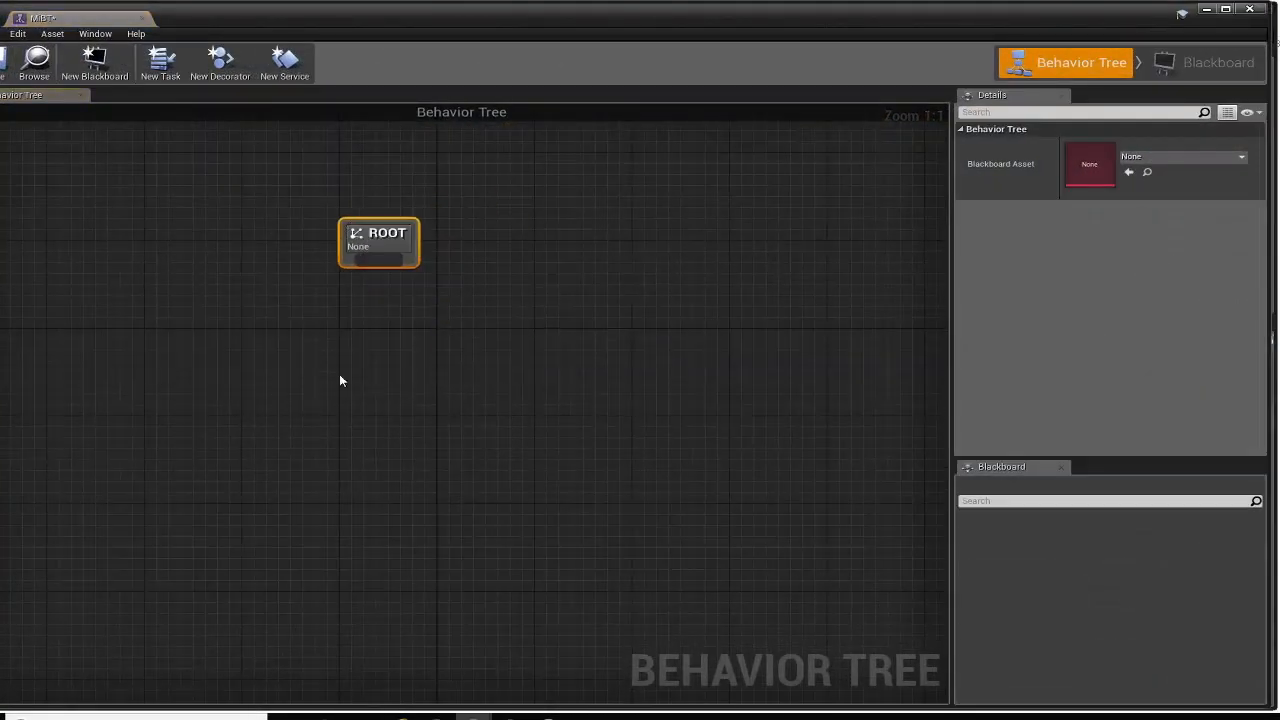
Move the ROOT node higher and slightly to the right on the behavior tree graph
{"action": "right_click_drag", "start_coordinate": [371, 331], "coordinate": [393, 381]}
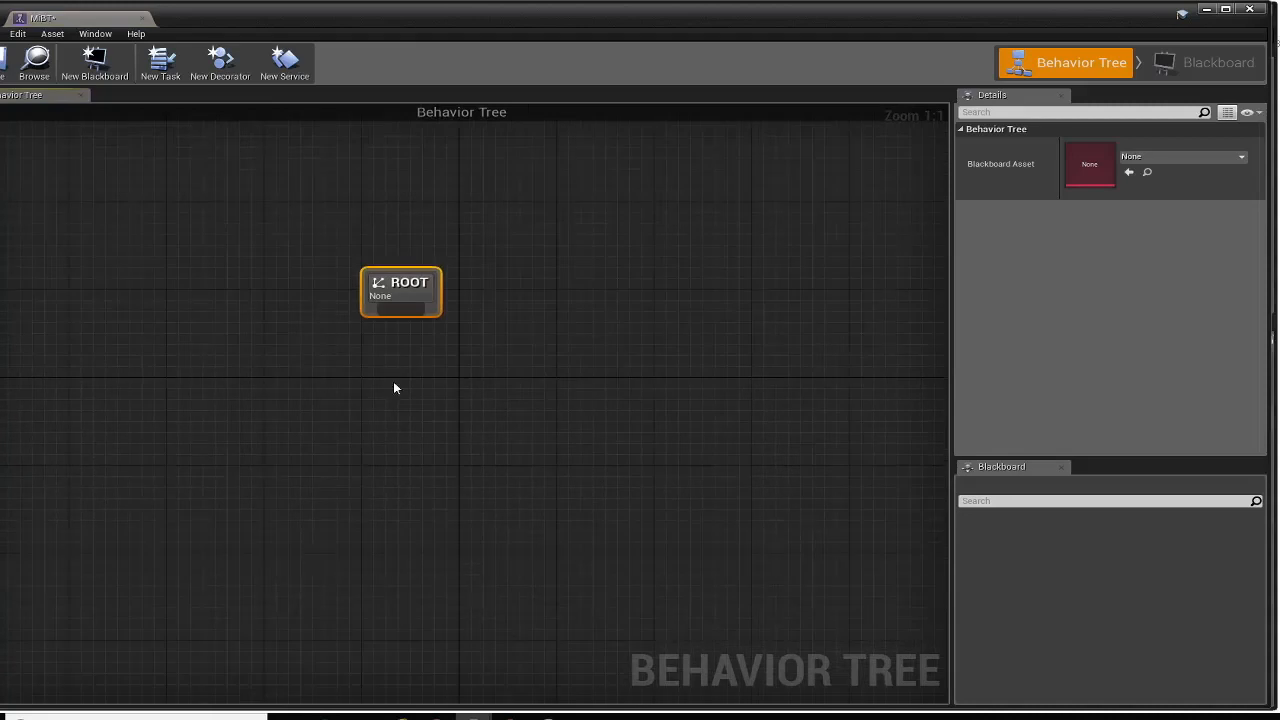
{"action": "left_click_drag", "start_coordinate": [387, 281], "coordinate": [387, 247]}
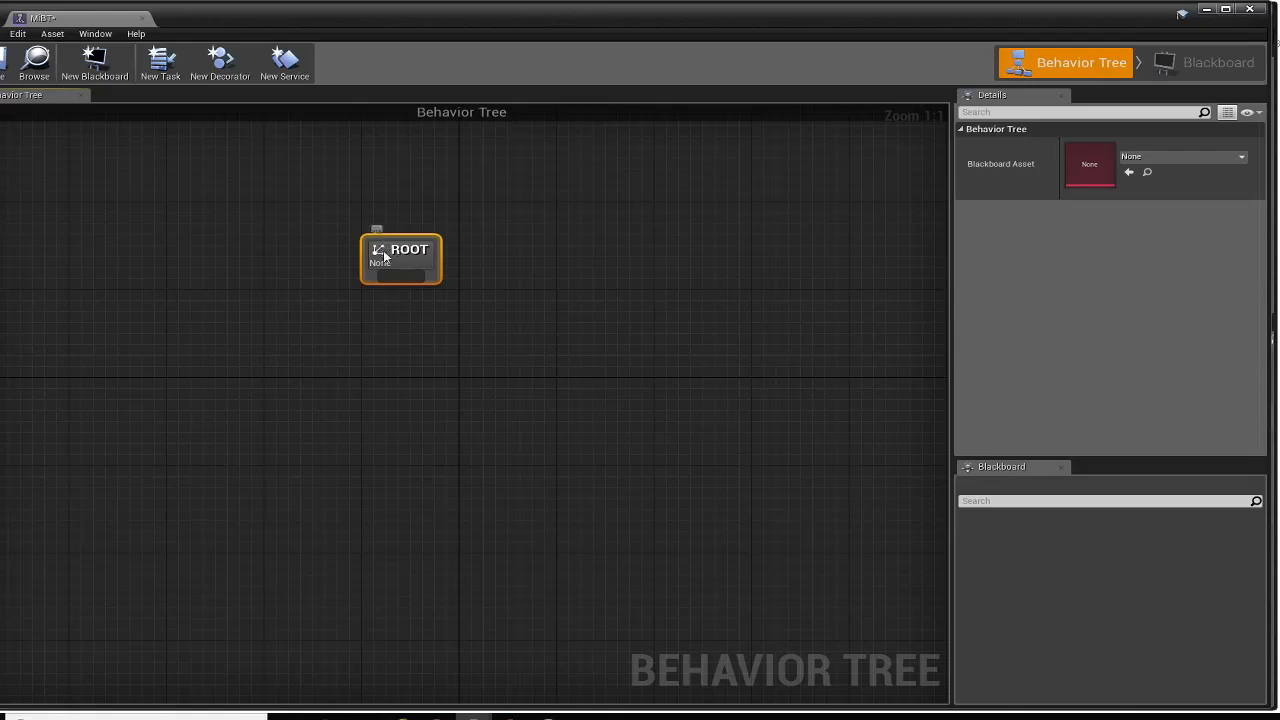
{"action": "left_click_drag", "start_coordinate": [382, 253], "coordinate": [406, 220]}
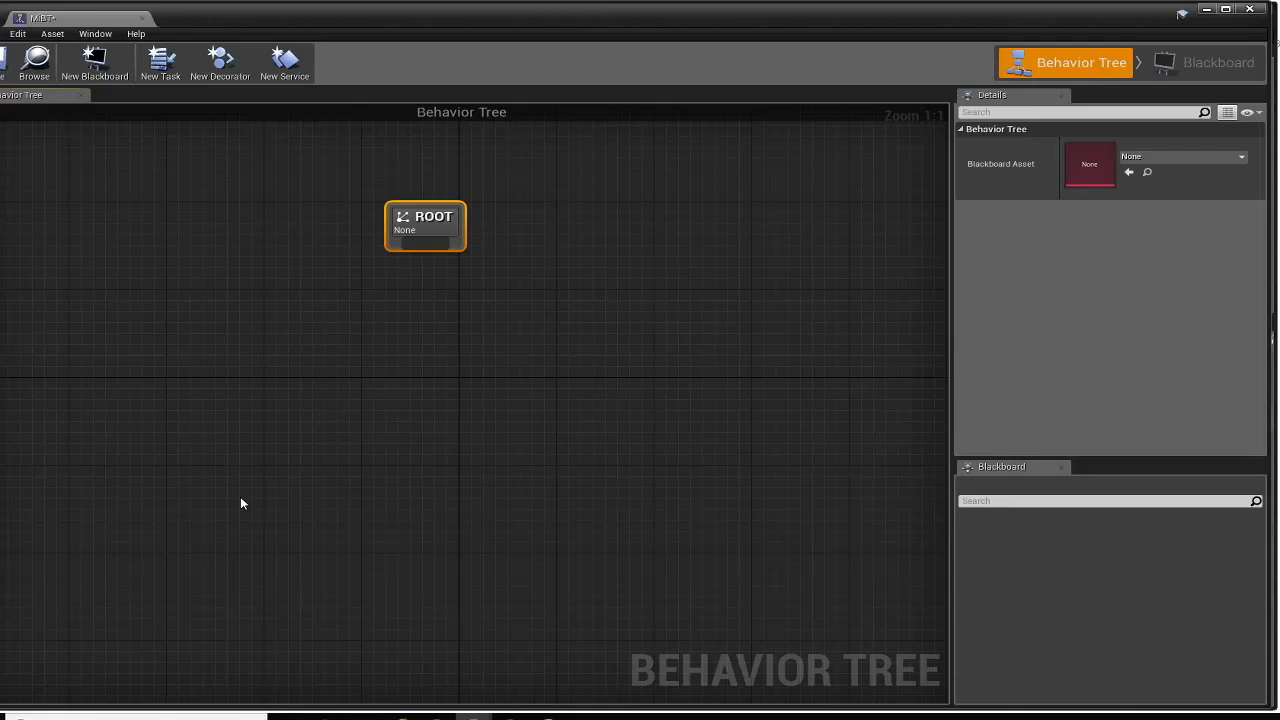
Minimize the behavior tree window, simulate the level to watch the NPC's movement, and stop the simulation
{"action": "left_click", "coordinate": [1206, 9]}
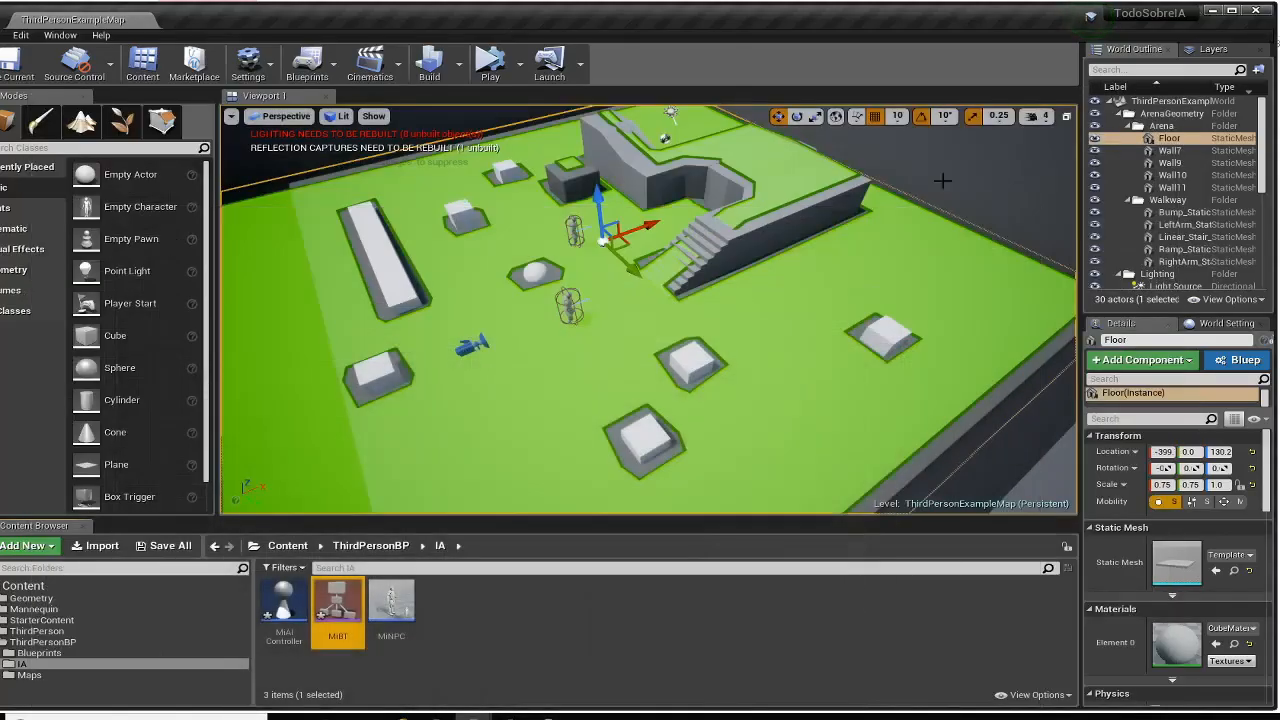
{"action": "left_click", "coordinate": [490, 62]}
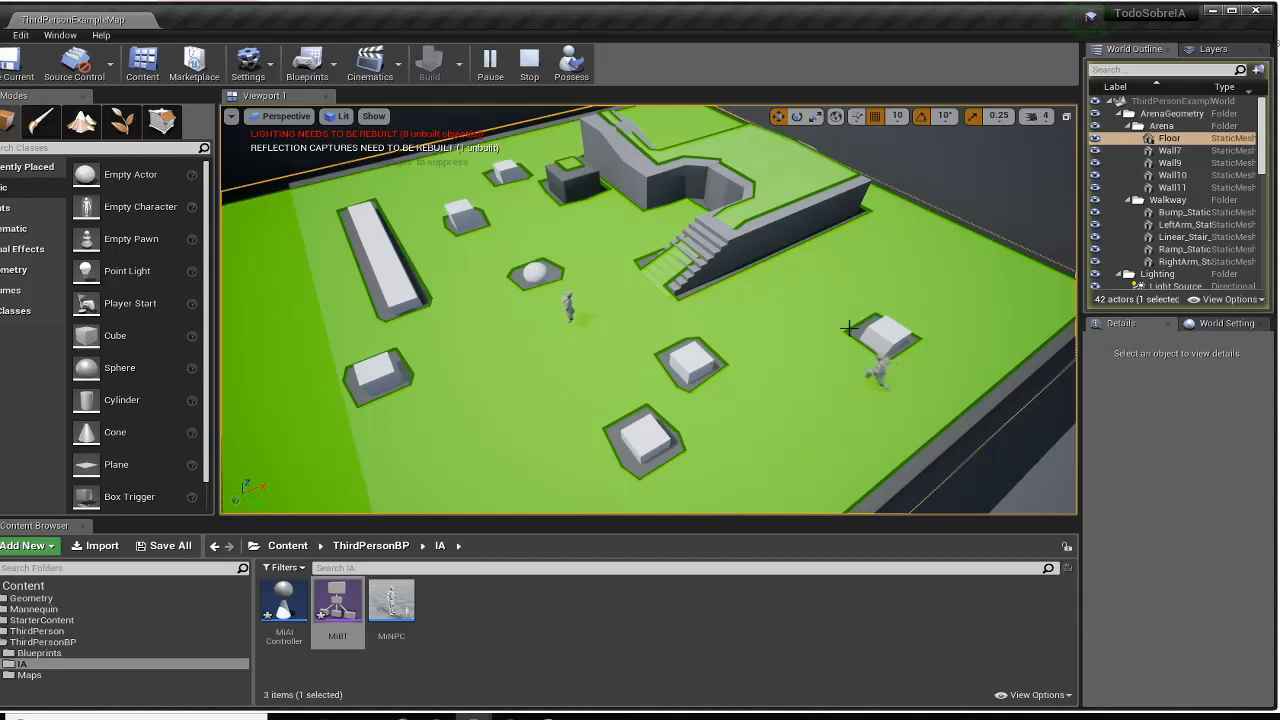
{"action": "left_click", "coordinate": [529, 63]}
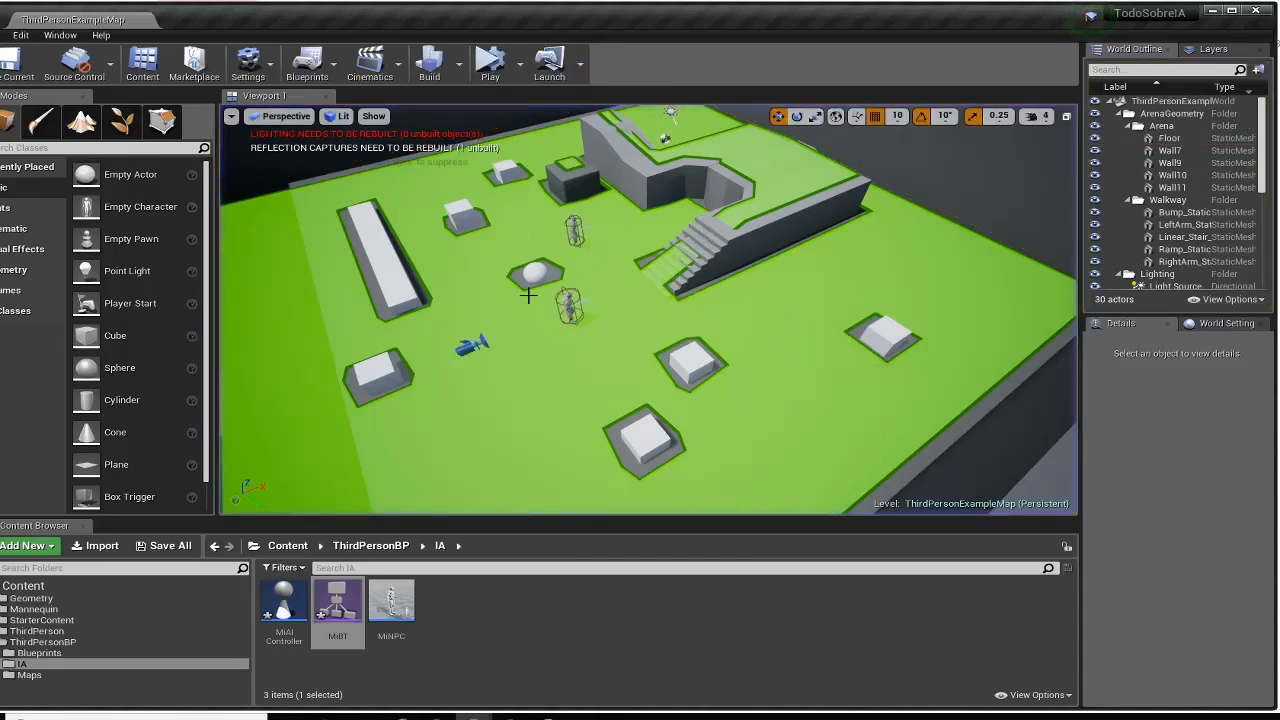
Reopen the MiBT behavior tree and shift the ROOT node slightly left and down on the graph
{"action": "double_click", "coordinate": [337, 600]}
{"action": "mouse_move", "coordinate": [407, 229]}
{"action": "left_mouse_down"}
{"action": "mouse_move", "coordinate": [459, 186]}
{"action": "mouse_move", "coordinate": [359, 269]}
{"action": "mouse_move", "coordinate": [383, 229]}
{"action": "left_mouse_up"}
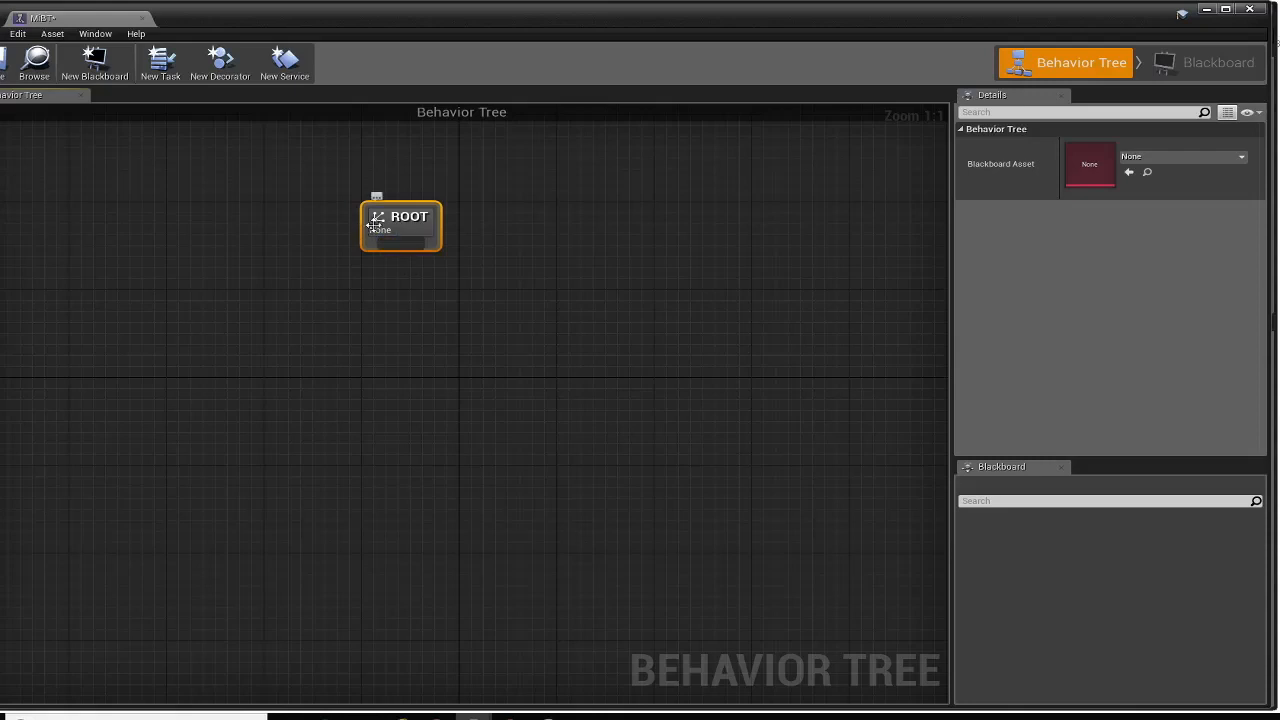
{"action": "left_click_drag", "start_coordinate": [366, 228], "coordinate": [372, 264]}
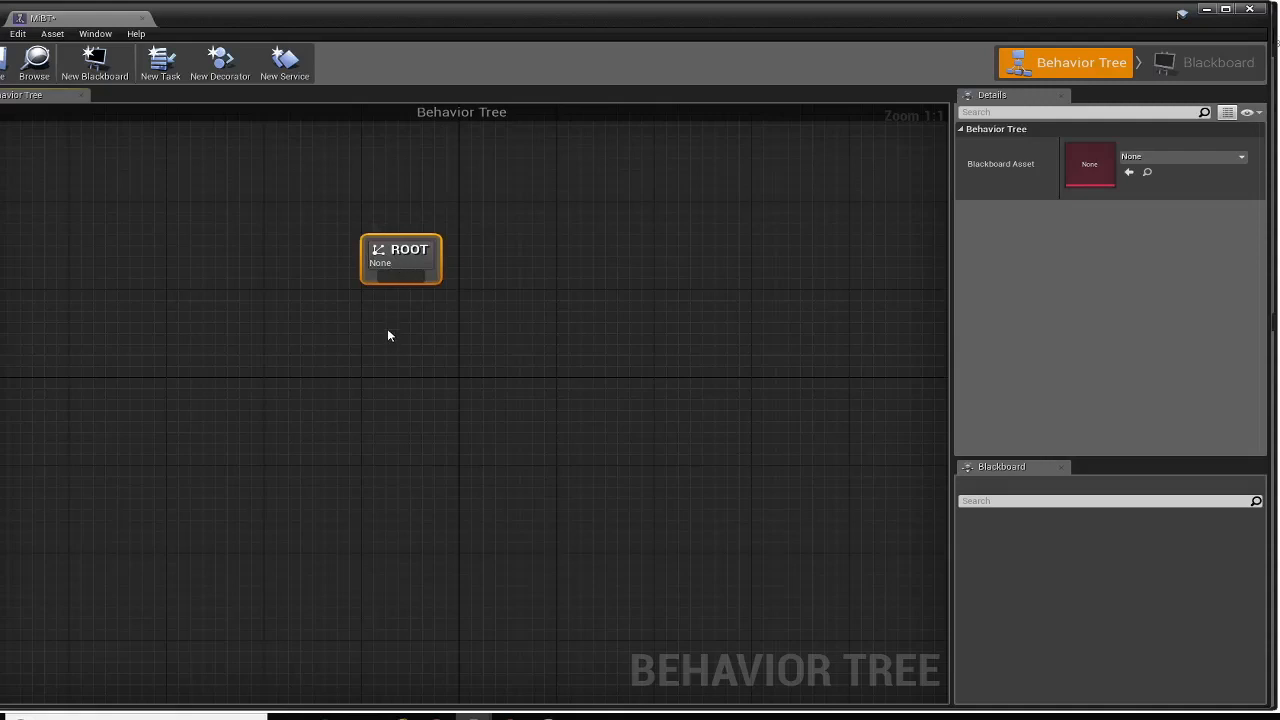
Add a Selector composite connected to ROOT and place it directly beneath the ROOT node
{"action": "left_click_drag", "start_coordinate": [400, 277], "coordinate": [296, 388]}
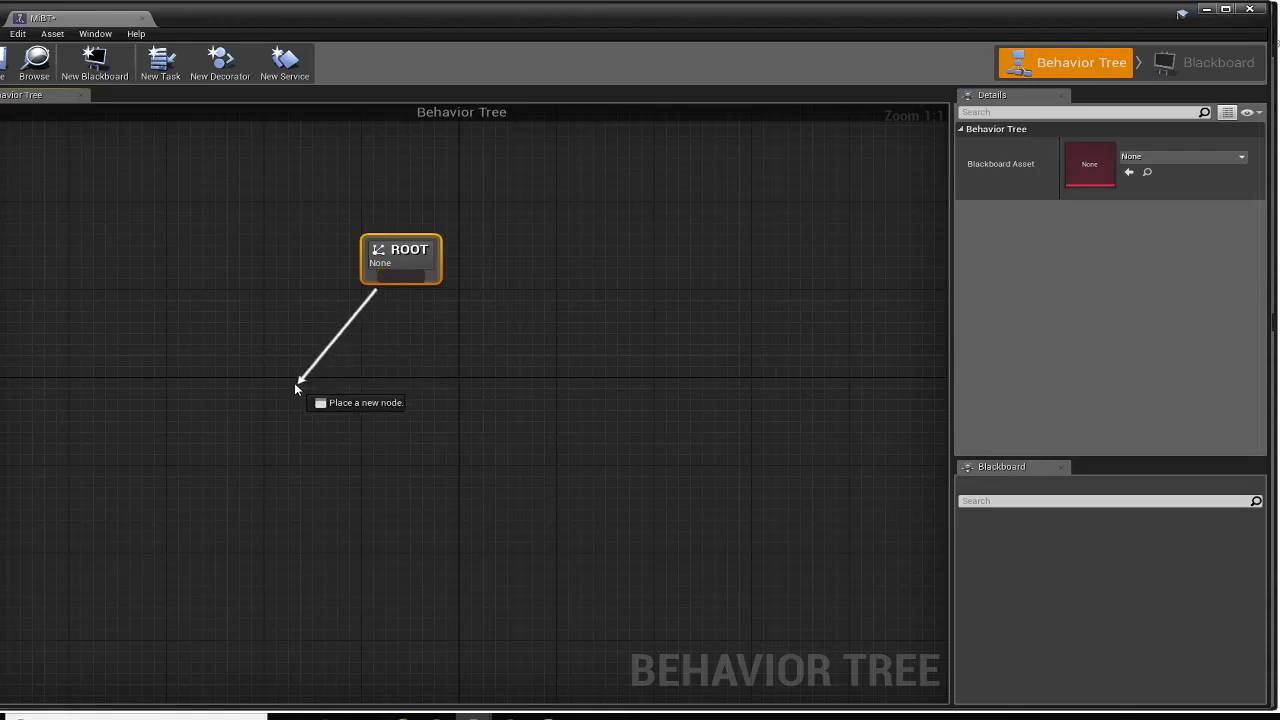
{"action": "left_click_drag", "start_coordinate": [296, 388], "coordinate": [296, 388]}
{"action": "left_click", "coordinate": [168, 308]}
{"action": "left_click_drag", "start_coordinate": [396, 283], "coordinate": [262, 389]}
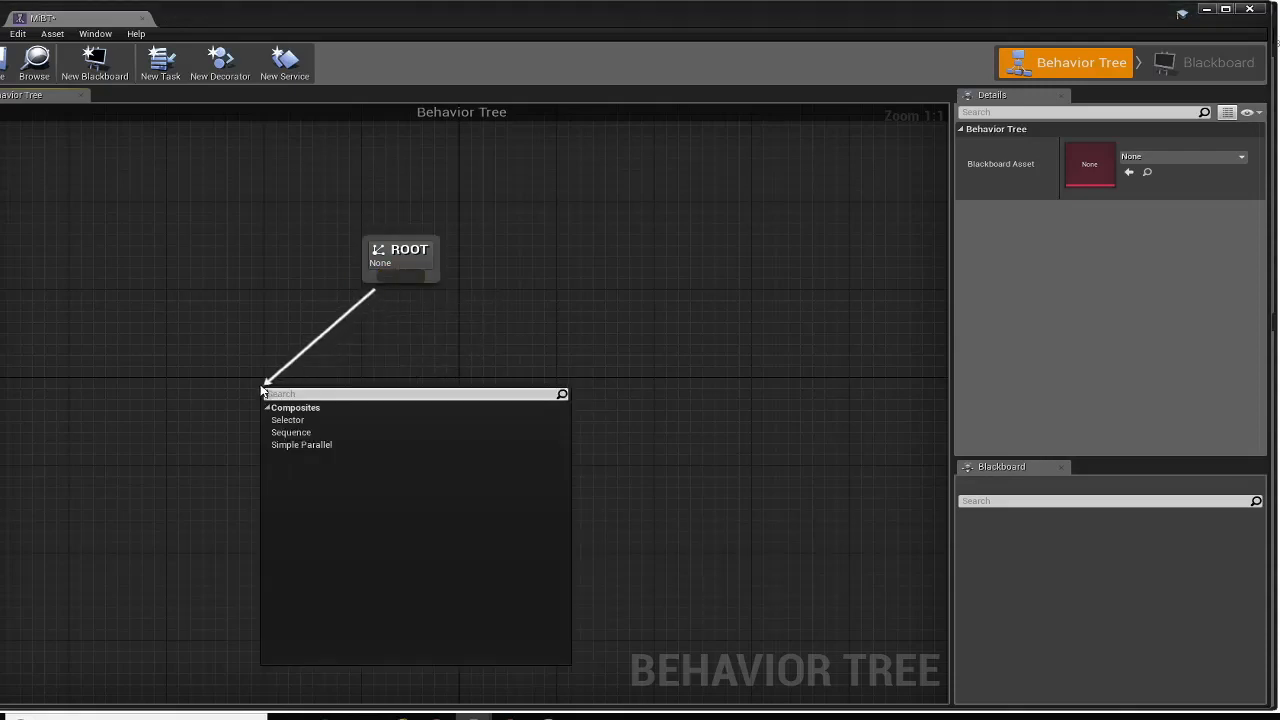
{"action": "left_click", "coordinate": [295, 425]}
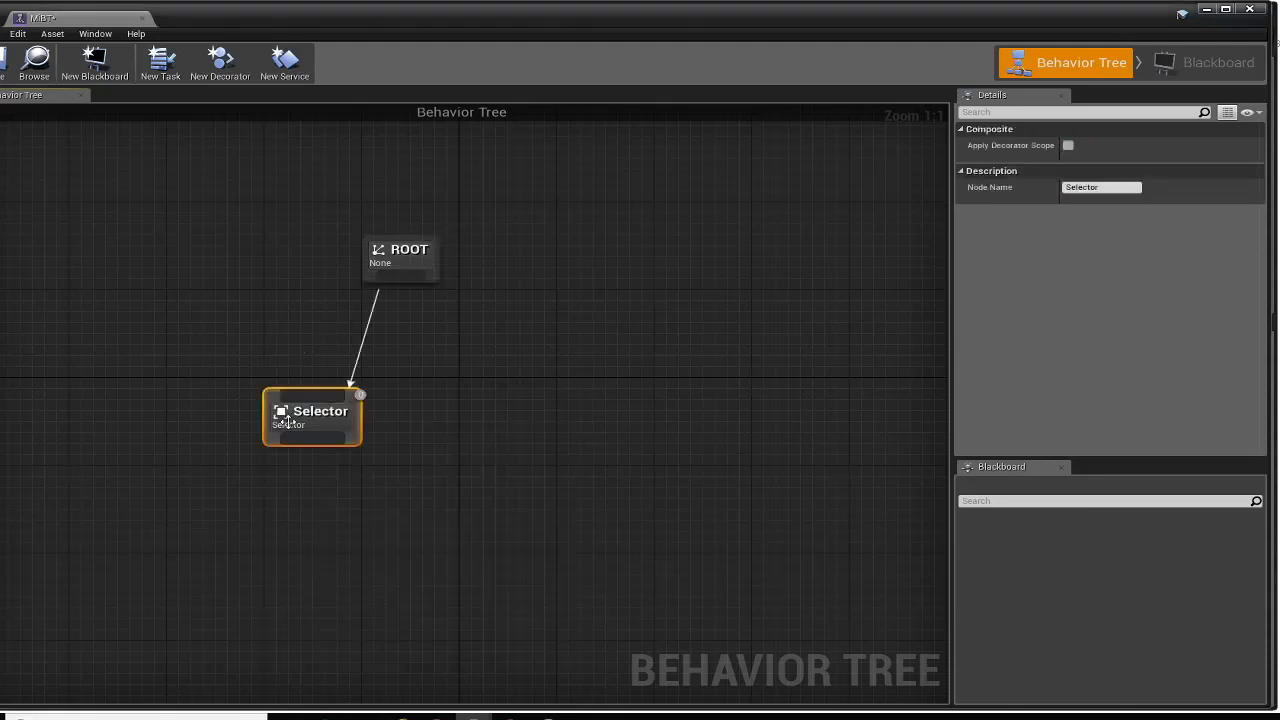
{"action": "left_click_drag", "start_coordinate": [285, 403], "coordinate": [363, 345]}
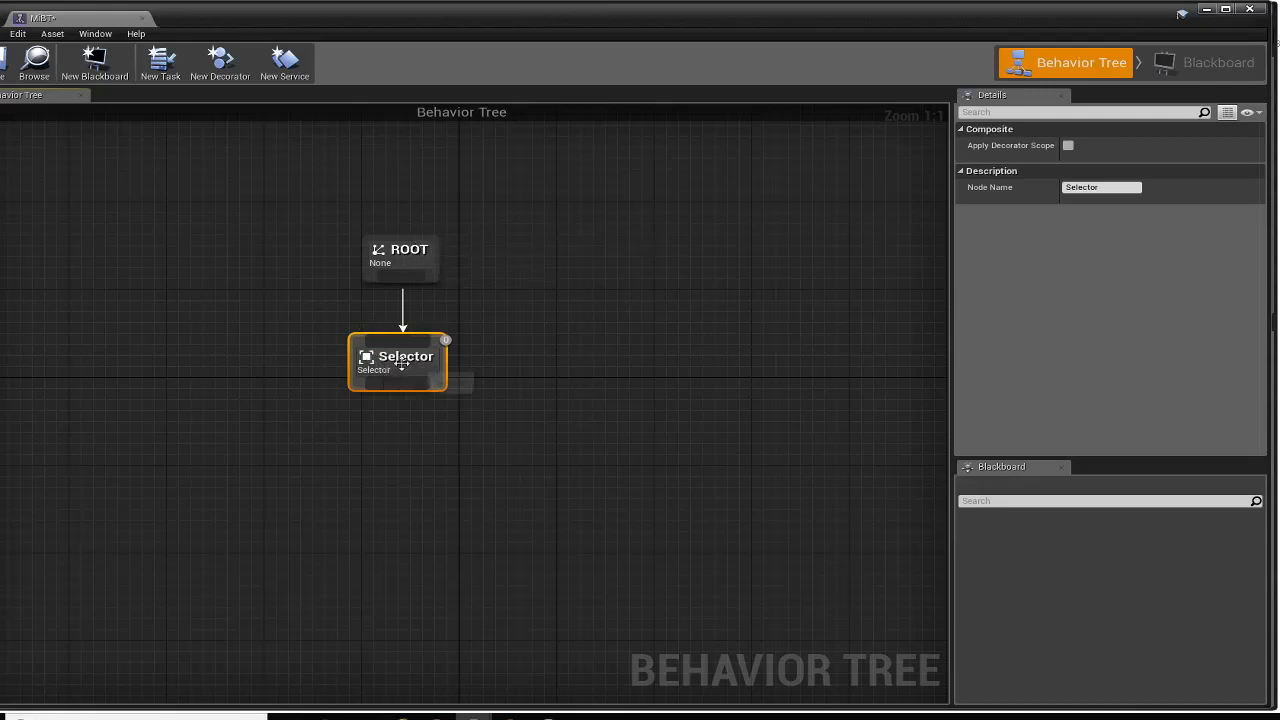
{"action": "left_click_drag", "start_coordinate": [355, 350], "coordinate": [354, 328]}
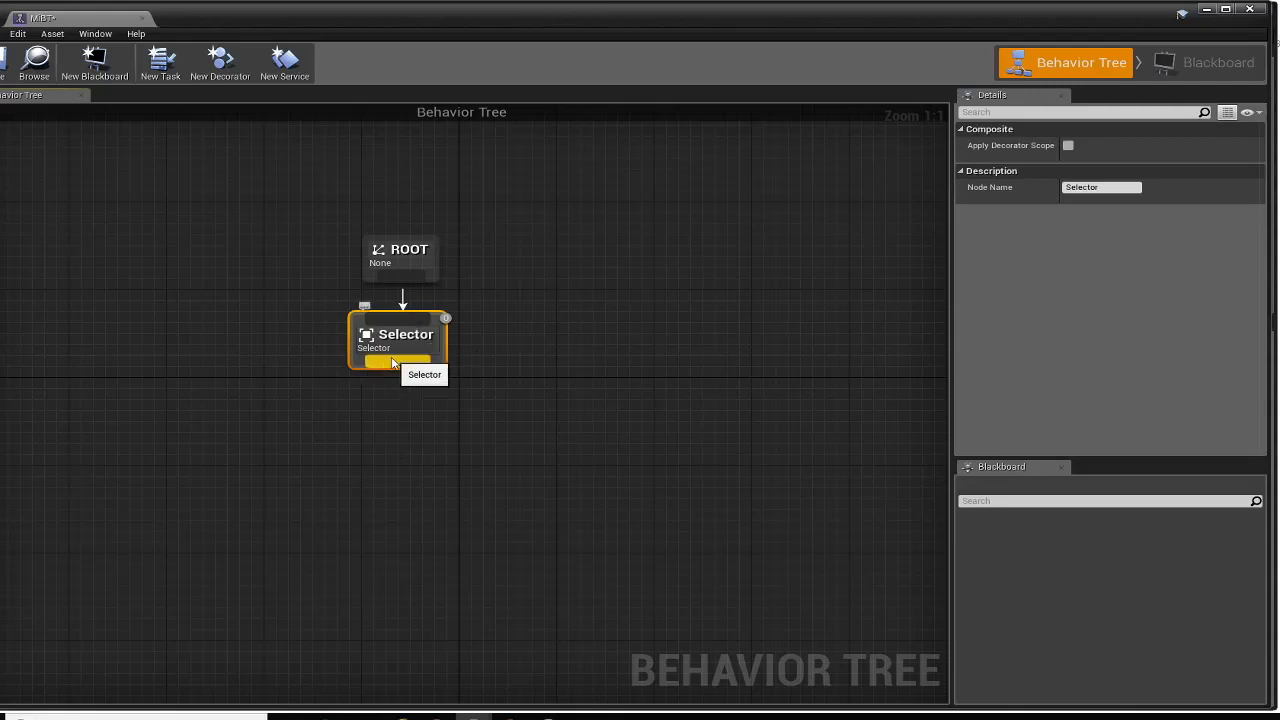
{"action": "left_click_drag", "start_coordinate": [349, 325], "coordinate": [349, 314]}
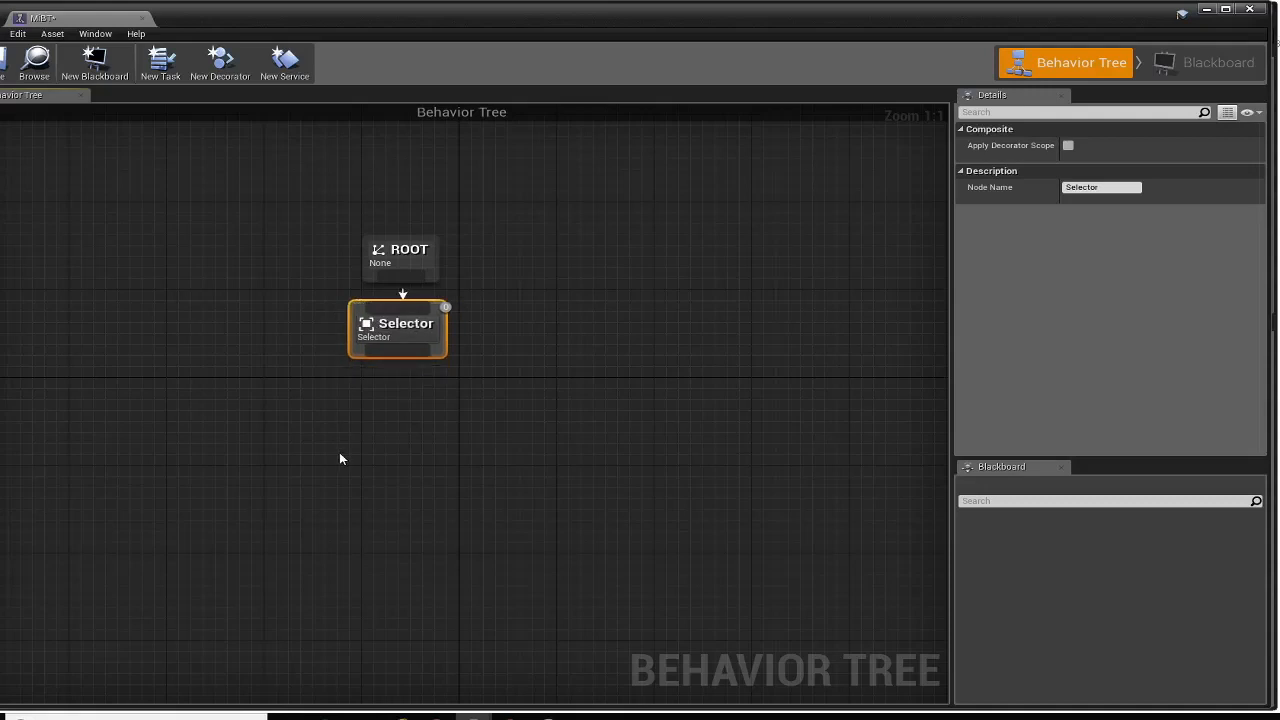
Add two Sequence composites as children of the Selector, one to its lower left and one to its lower right
{"action": "left_click_drag", "start_coordinate": [397, 352], "coordinate": [167, 454]}
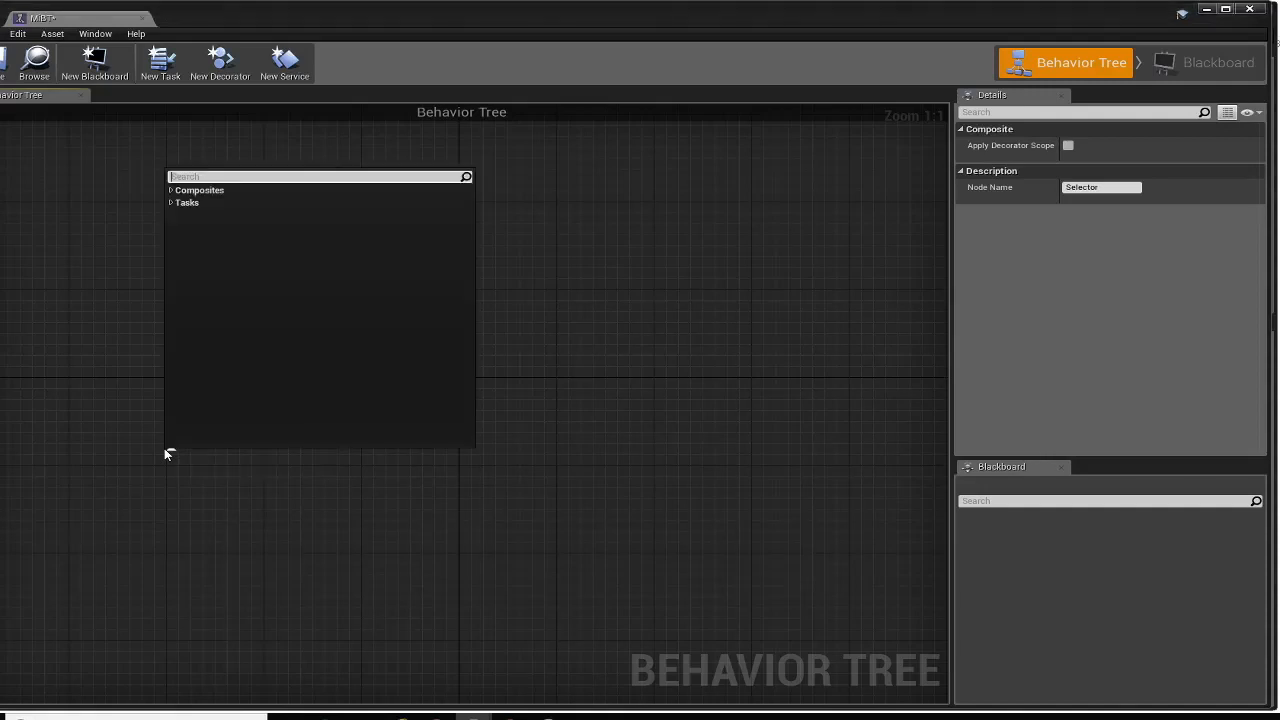
{"action": "left_click", "coordinate": [173, 193]}
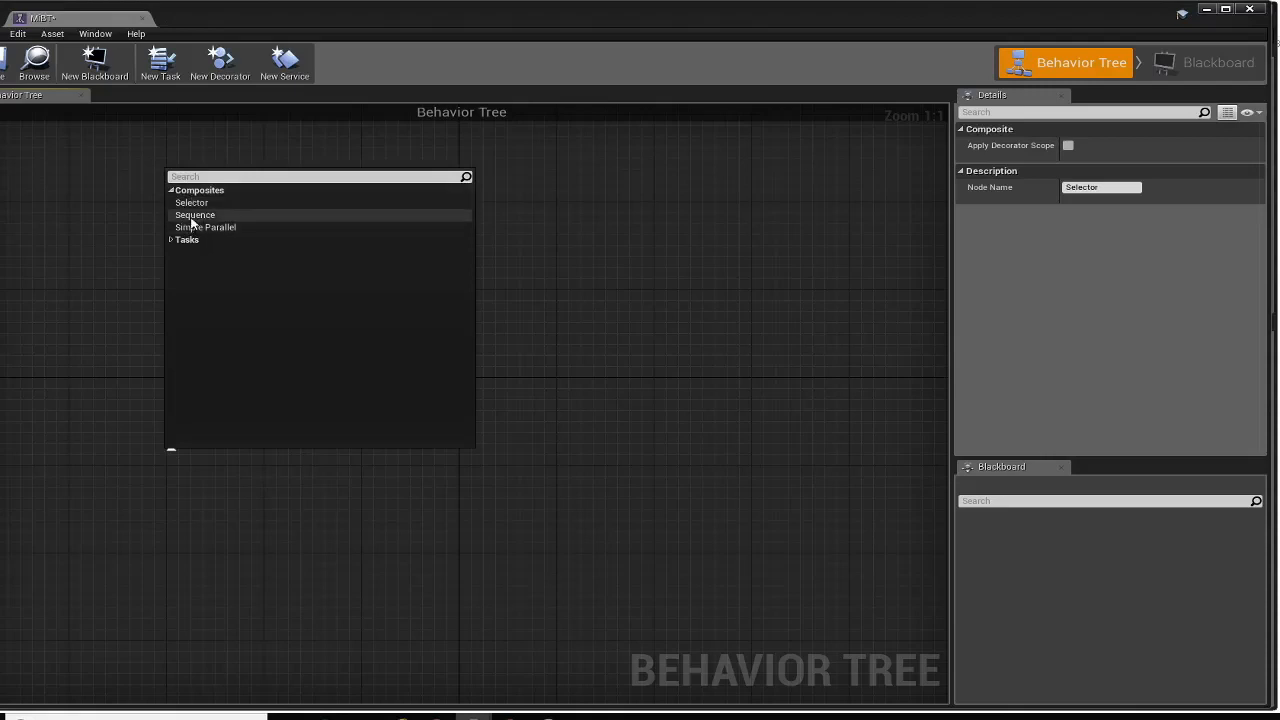
{"action": "left_click", "coordinate": [194, 215]}
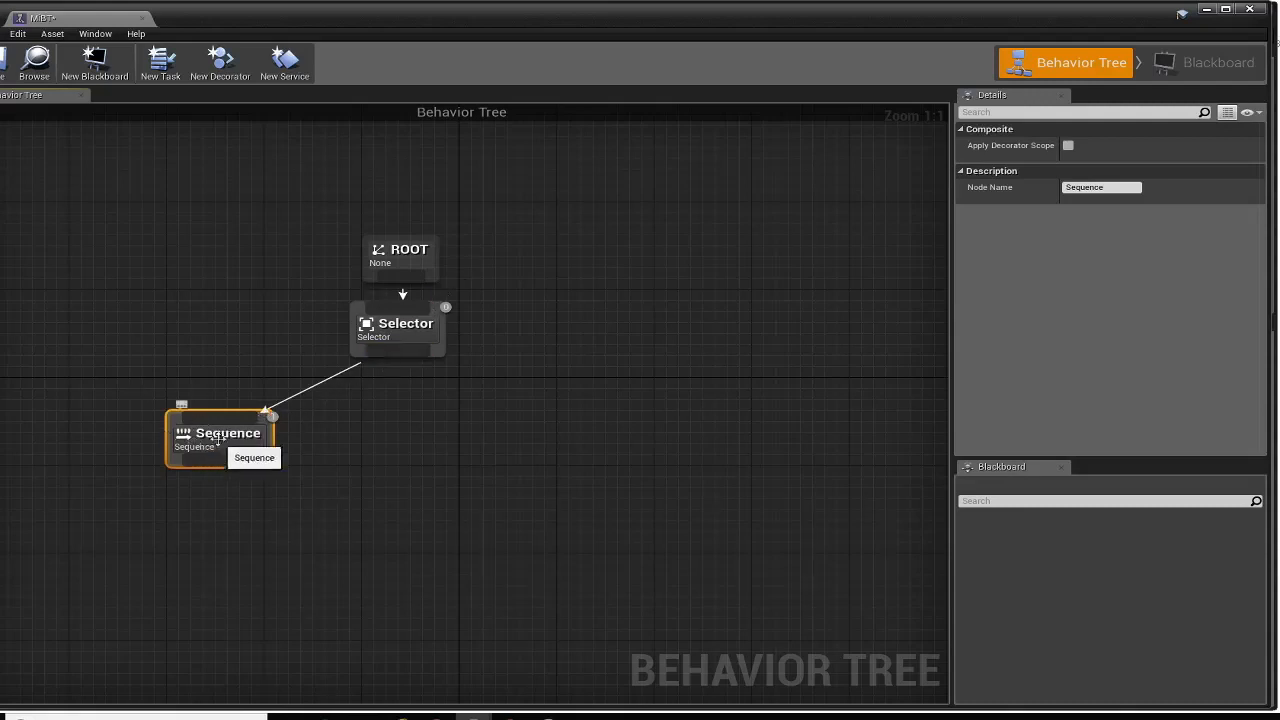
{"action": "left_click_drag", "start_coordinate": [402, 352], "coordinate": [518, 420]}
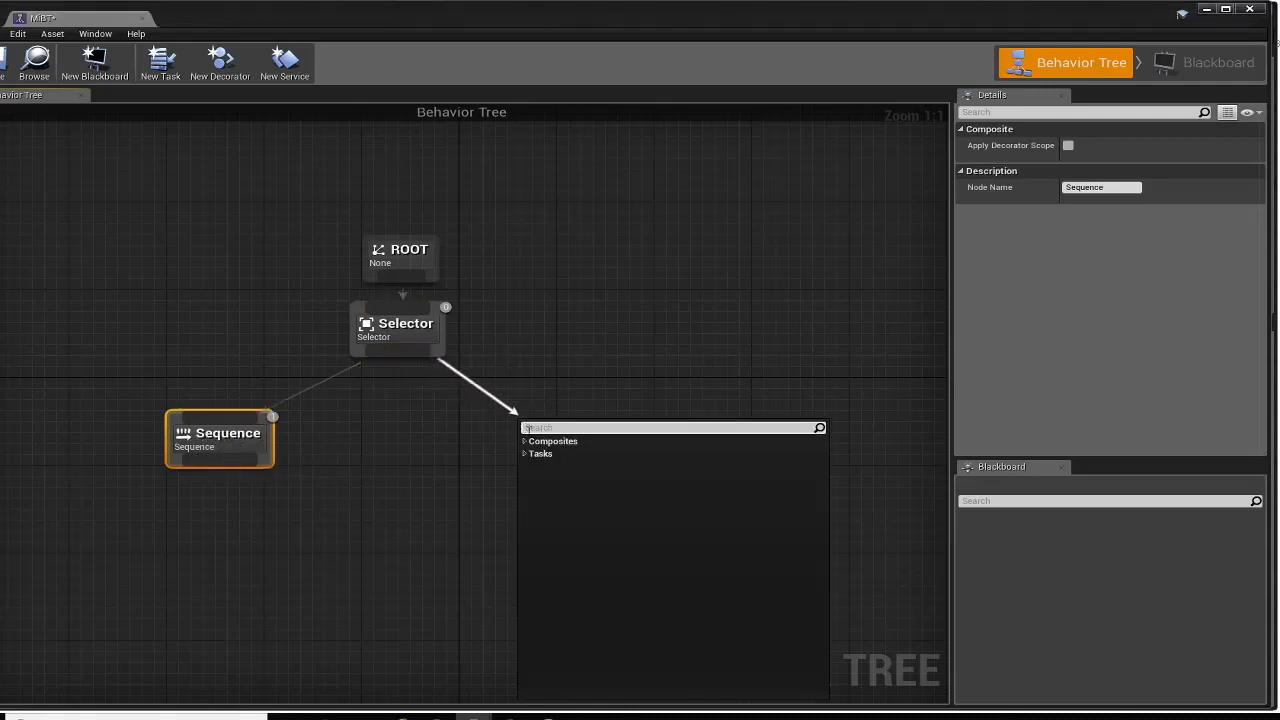
{"action": "left_click", "coordinate": [525, 441]}
{"action": "left_click", "coordinate": [543, 467]}
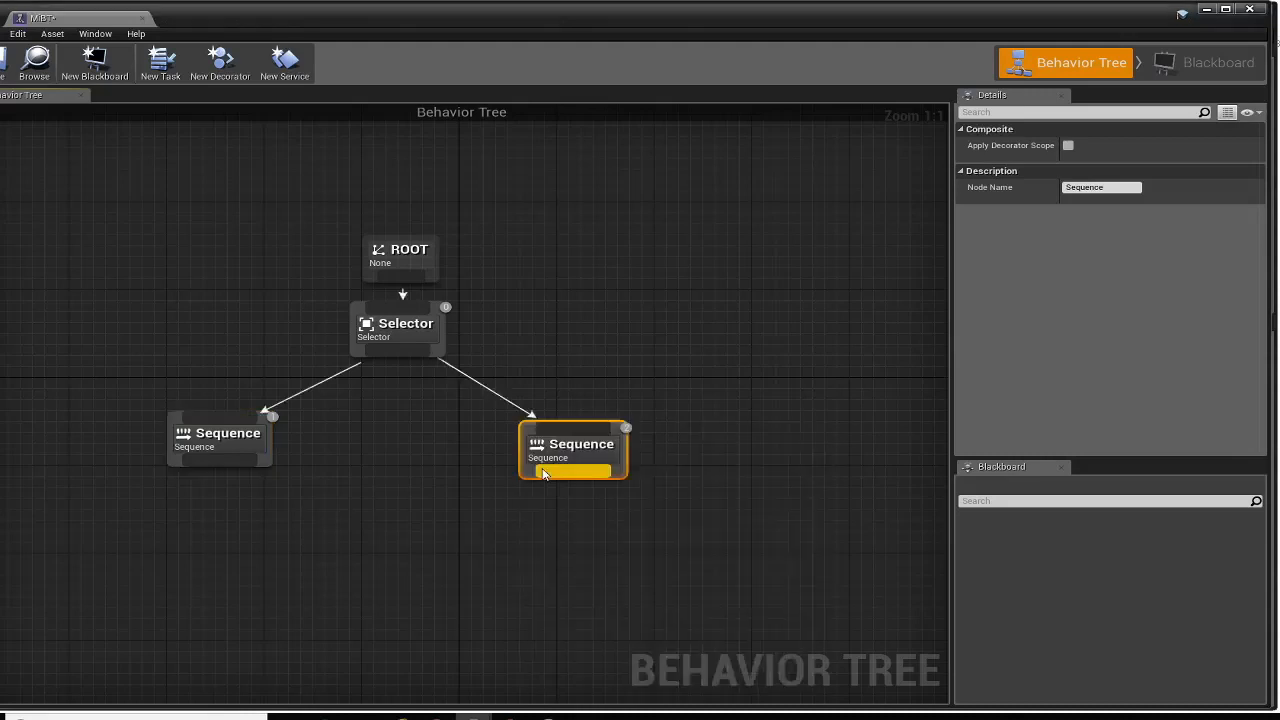
Examine the tree's structure and the execution order numbers on the Selector and both Sequence nodes
{"action": "scroll", "coordinate": [394, 460], "scroll_direction": "up", "scroll_amount": 4}
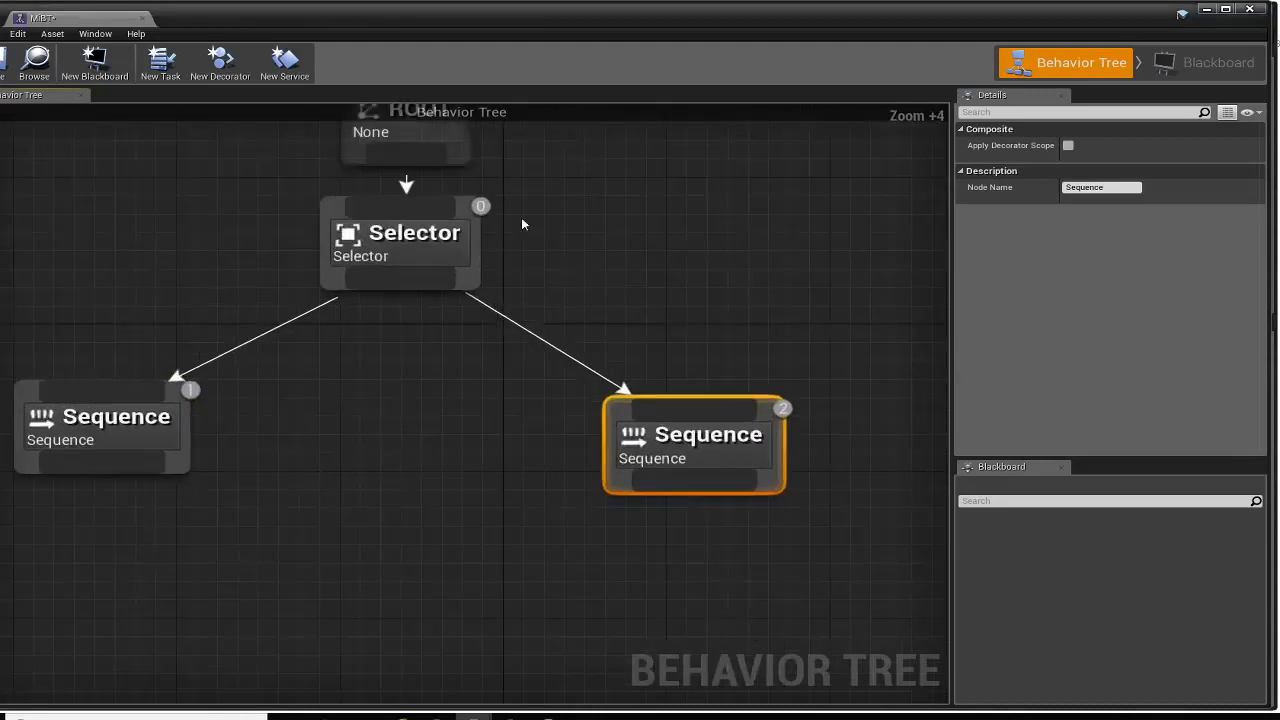
{"action": "mouse_move", "coordinate": [483, 207]}
{"action": "right_click_drag", "start_coordinate": [663, 320], "coordinate": [674, 394]}
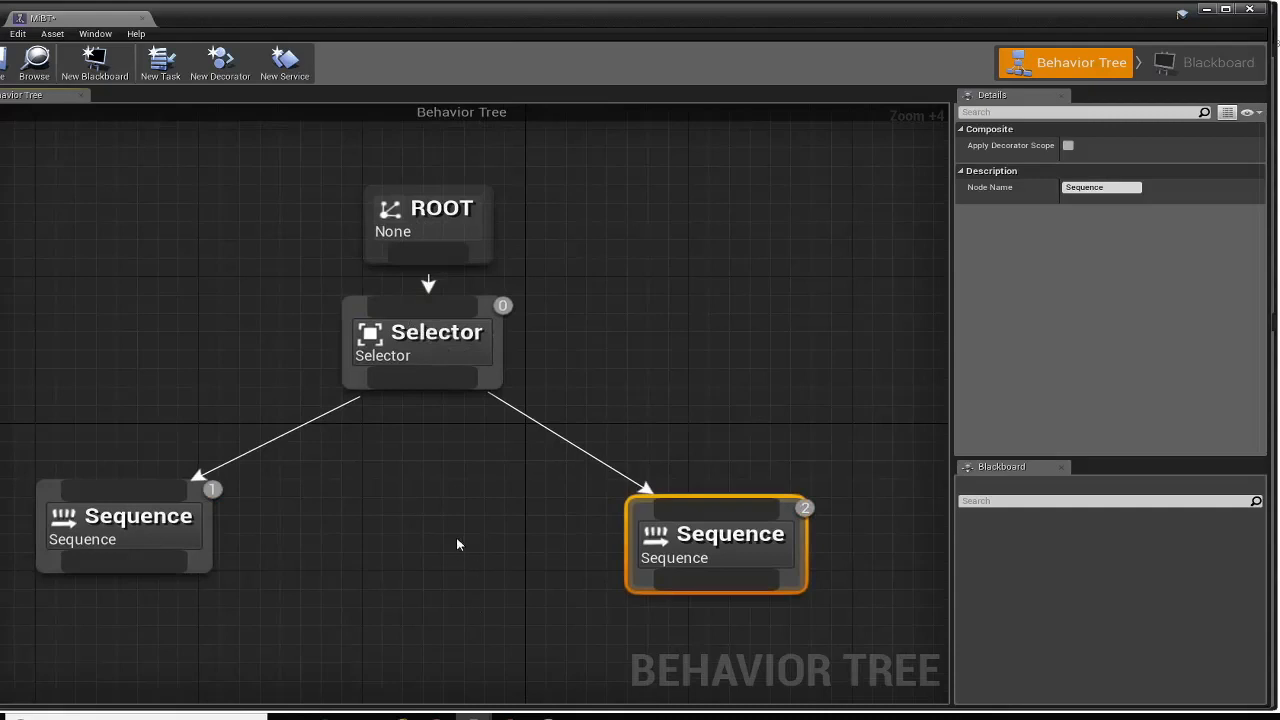
{"action": "right_click_drag", "start_coordinate": [457, 543], "coordinate": [437, 497]}
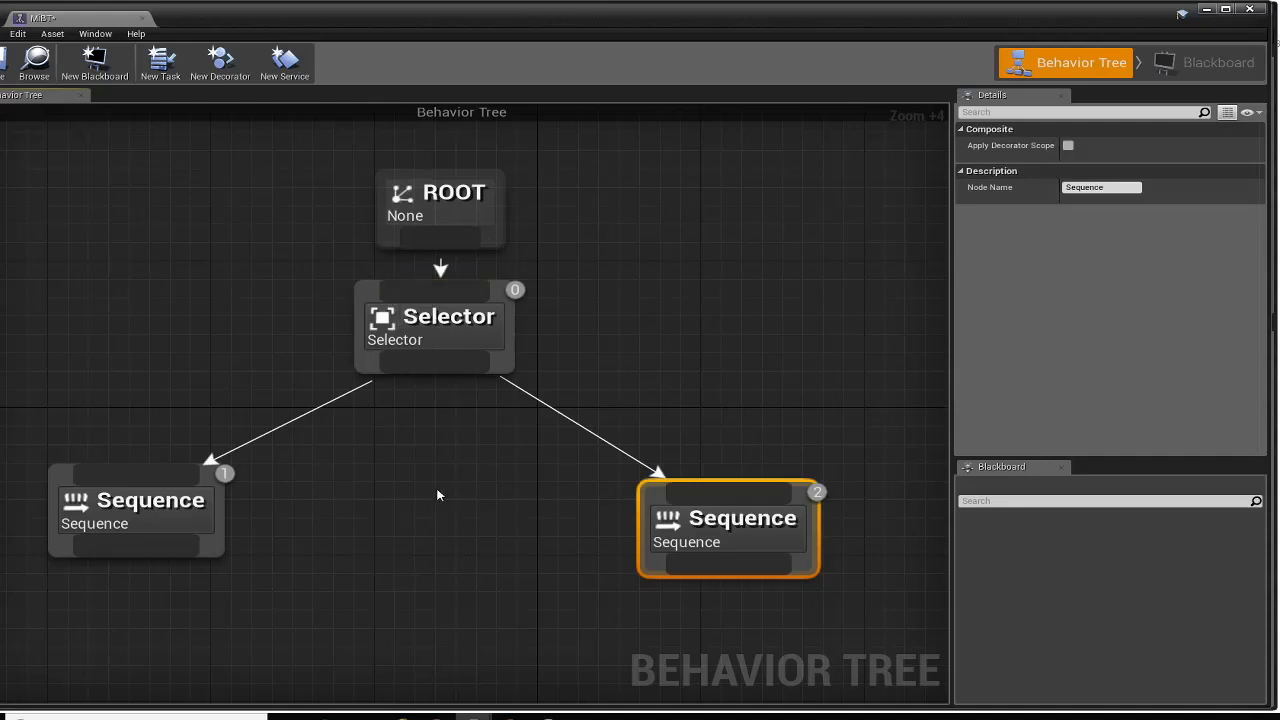
{"action": "right_click_drag", "start_coordinate": [437, 494], "coordinate": [461, 473]}
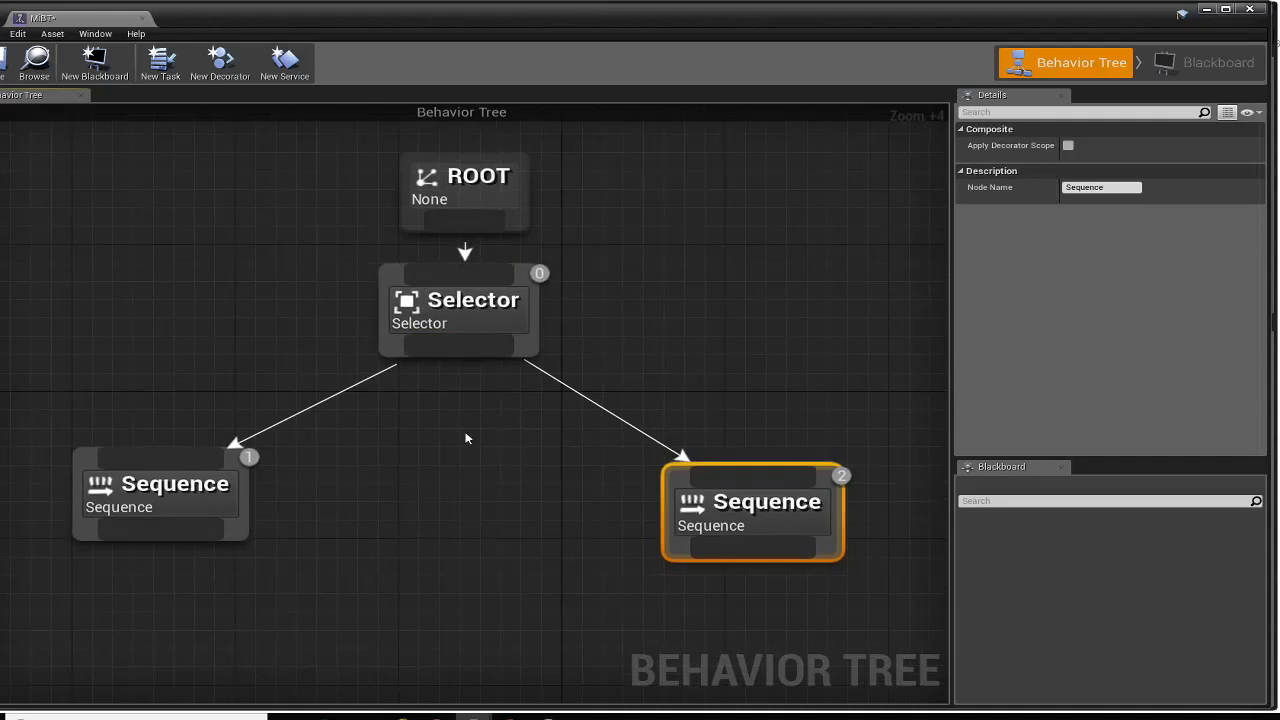
{"action": "mouse_move", "coordinate": [405, 178]}
{"action": "left_mouse_down"}
{"action": "mouse_move", "coordinate": [405, 160]}
{"action": "mouse_move", "coordinate": [405, 180]}
{"action": "left_mouse_up"}
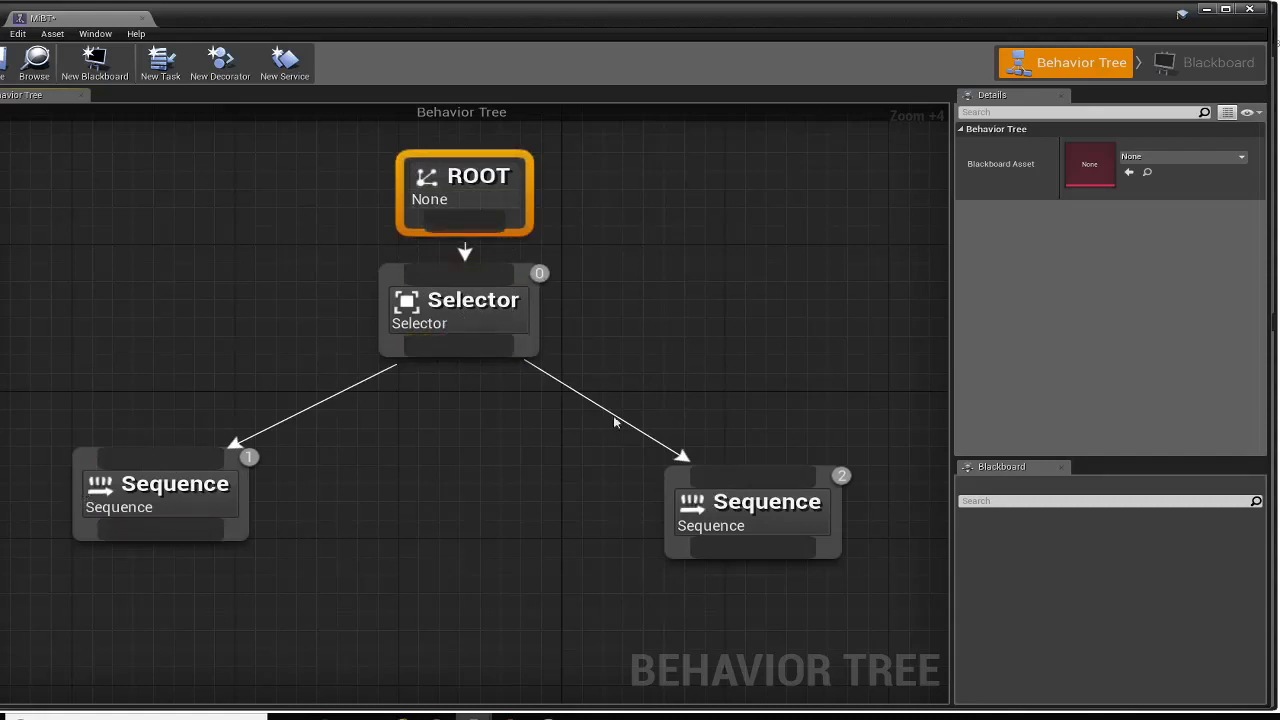
{"action": "right_click_drag", "start_coordinate": [586, 534], "coordinate": [710, 437]}
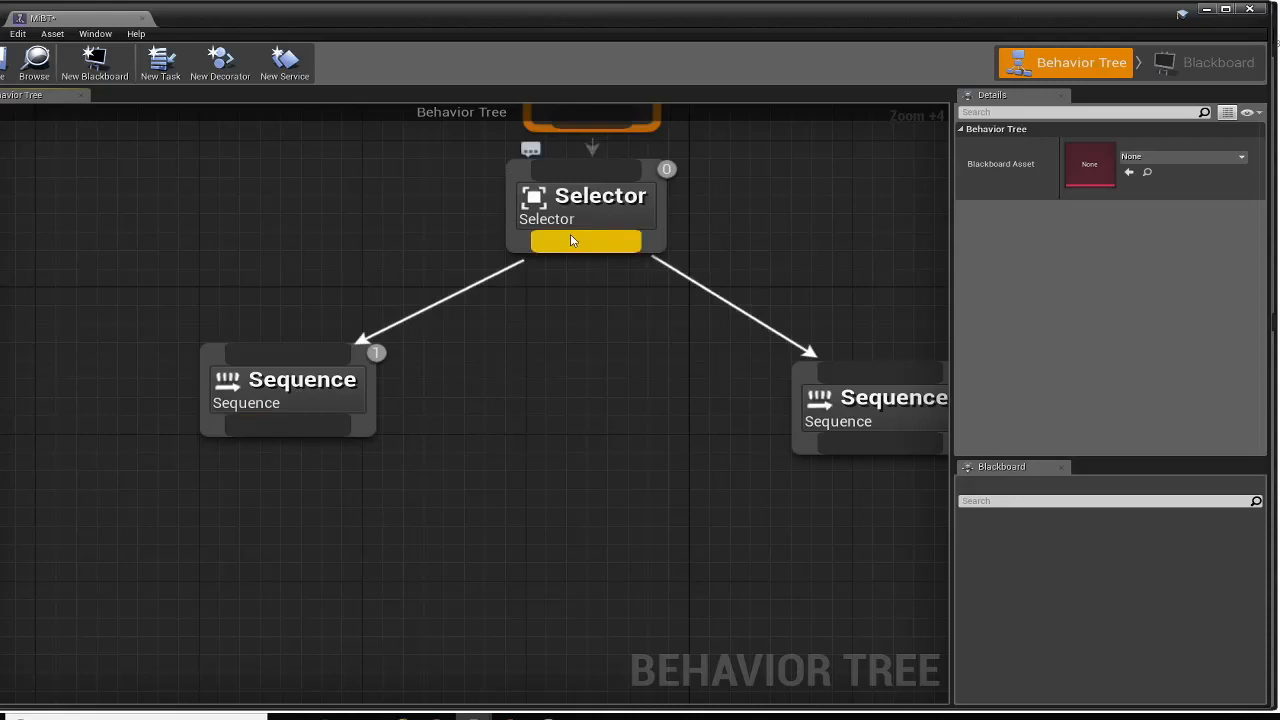
{"action": "right_click_drag", "start_coordinate": [537, 316], "coordinate": [417, 420]}
Move the Selector slightly down and left from ROOT, and nudge the left Sequence slightly up
{"action": "left_click_drag", "start_coordinate": [397, 265], "coordinate": [375, 291]}
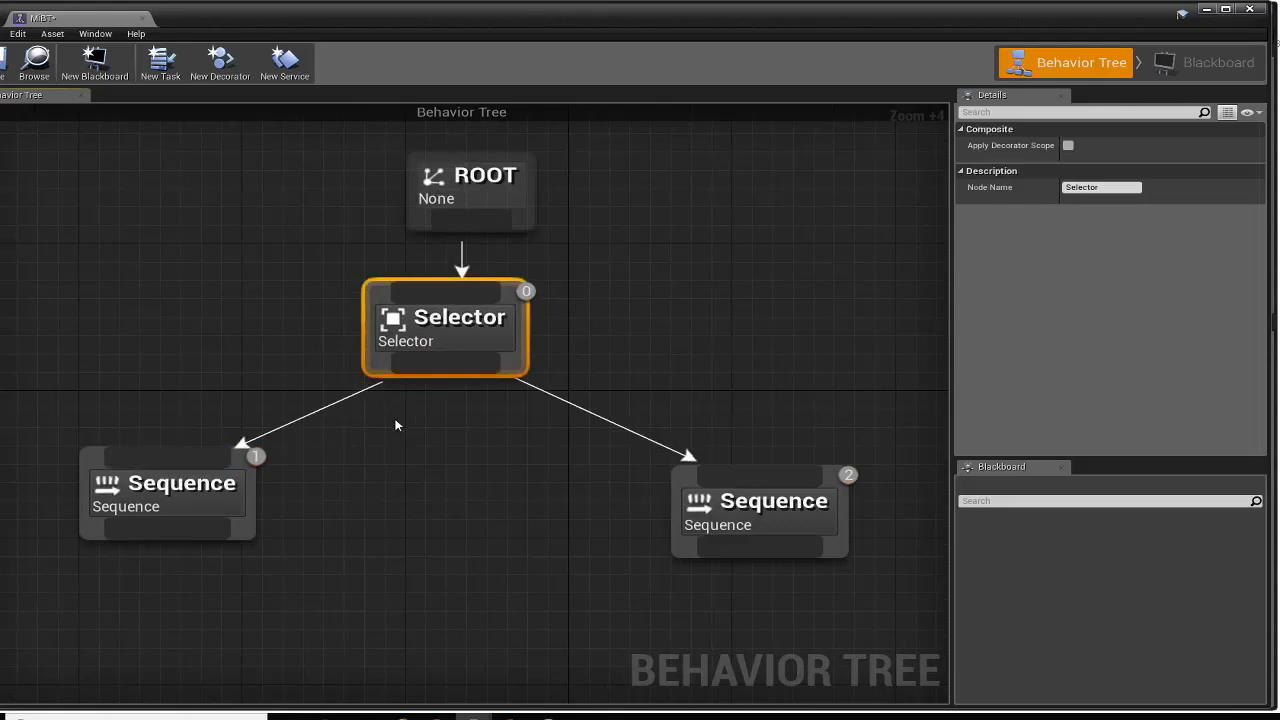
{"action": "right_click_drag", "start_coordinate": [344, 544], "coordinate": [520, 399]}
{"action": "mouse_move", "coordinate": [262, 333]}
{"action": "left_mouse_down"}
{"action": "mouse_move", "coordinate": [281, 348]}
{"action": "mouse_move", "coordinate": [258, 332]}
{"action": "left_mouse_up"}
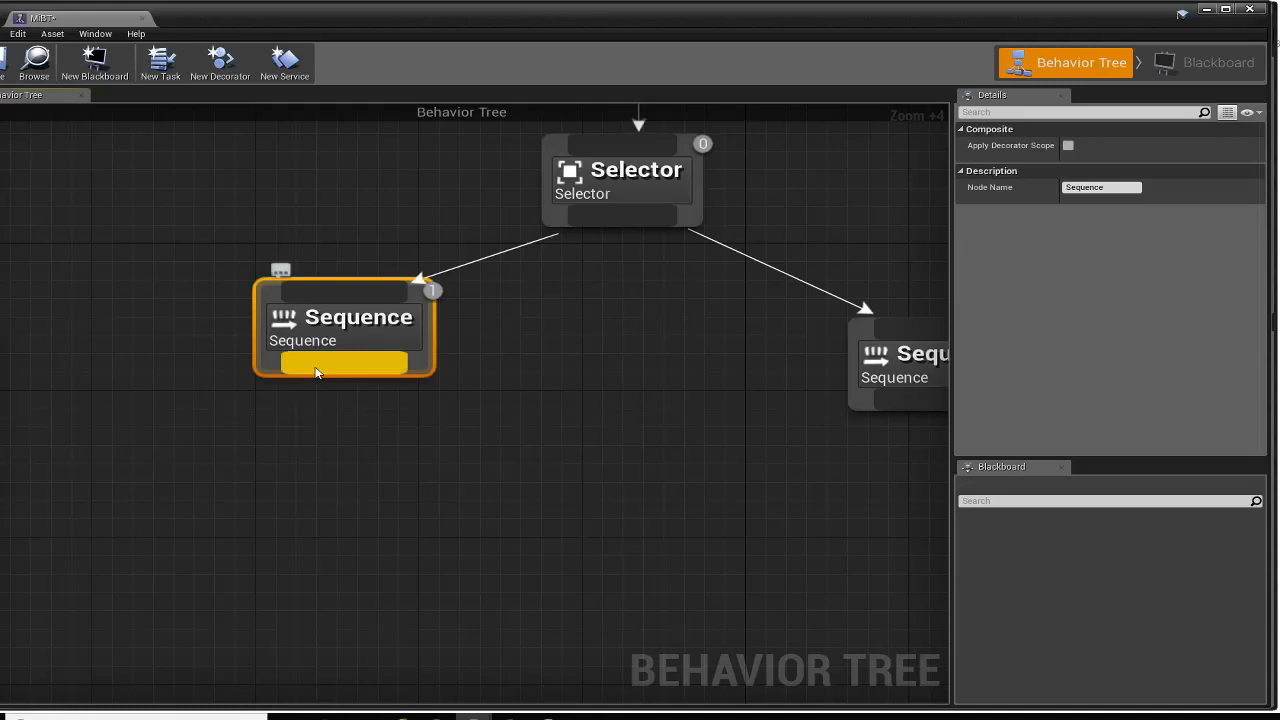
{"action": "right_click_drag", "start_coordinate": [480, 320], "coordinate": [380, 428]}
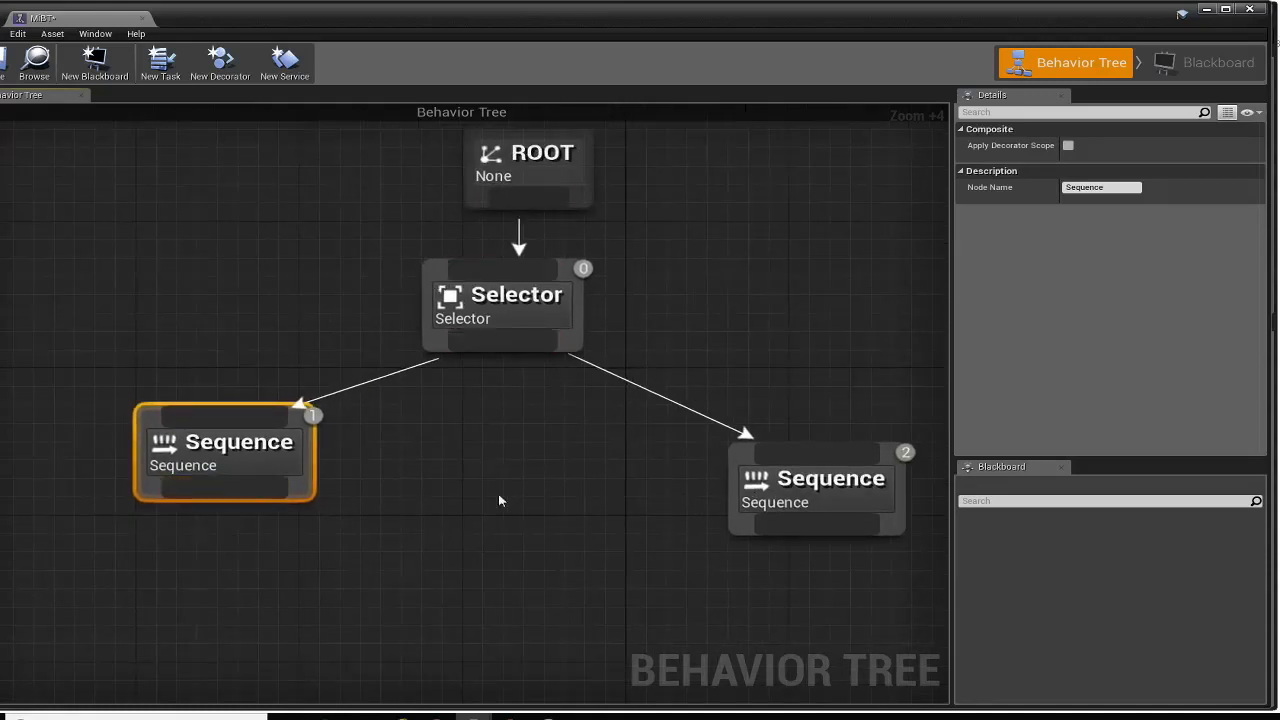
Add a Move To task as a child of the left Sequence and place it to that node's lower left
{"action": "right_click_drag", "start_coordinate": [463, 586], "coordinate": [700, 457]}
{"action": "left_click_drag", "start_coordinate": [497, 362], "coordinate": [288, 470]}
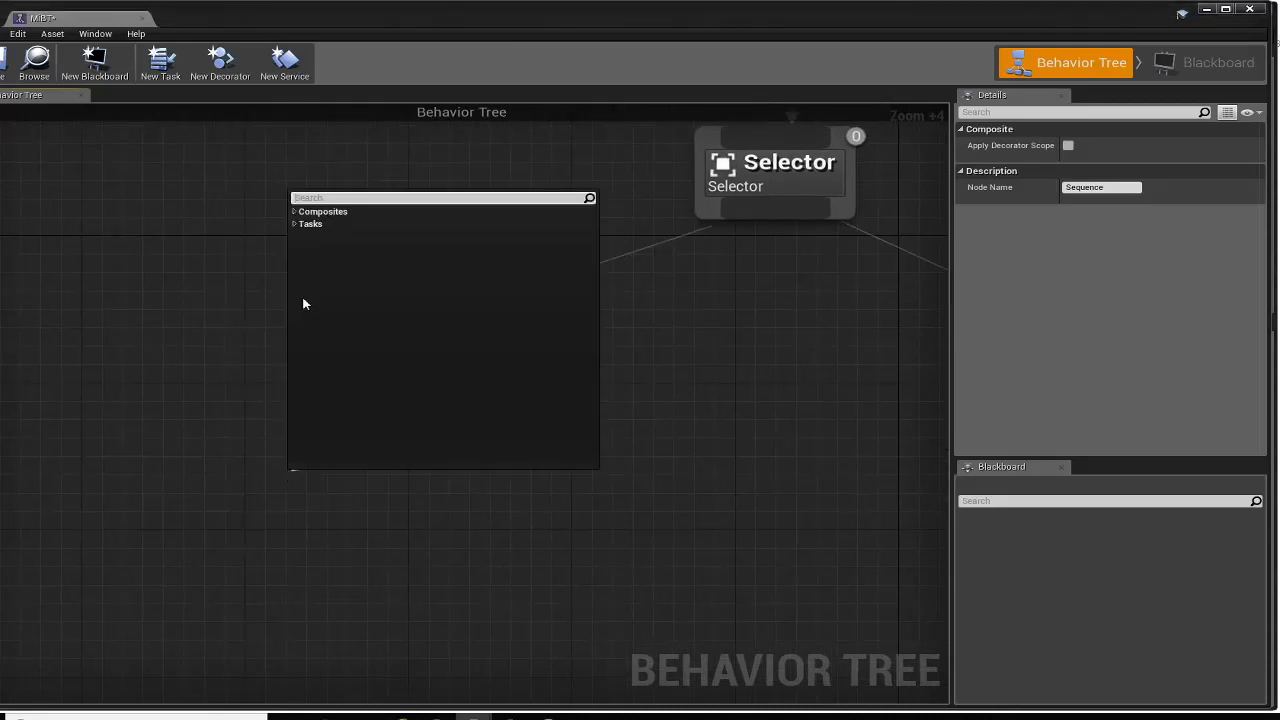
{"action": "left_click", "coordinate": [294, 224]}
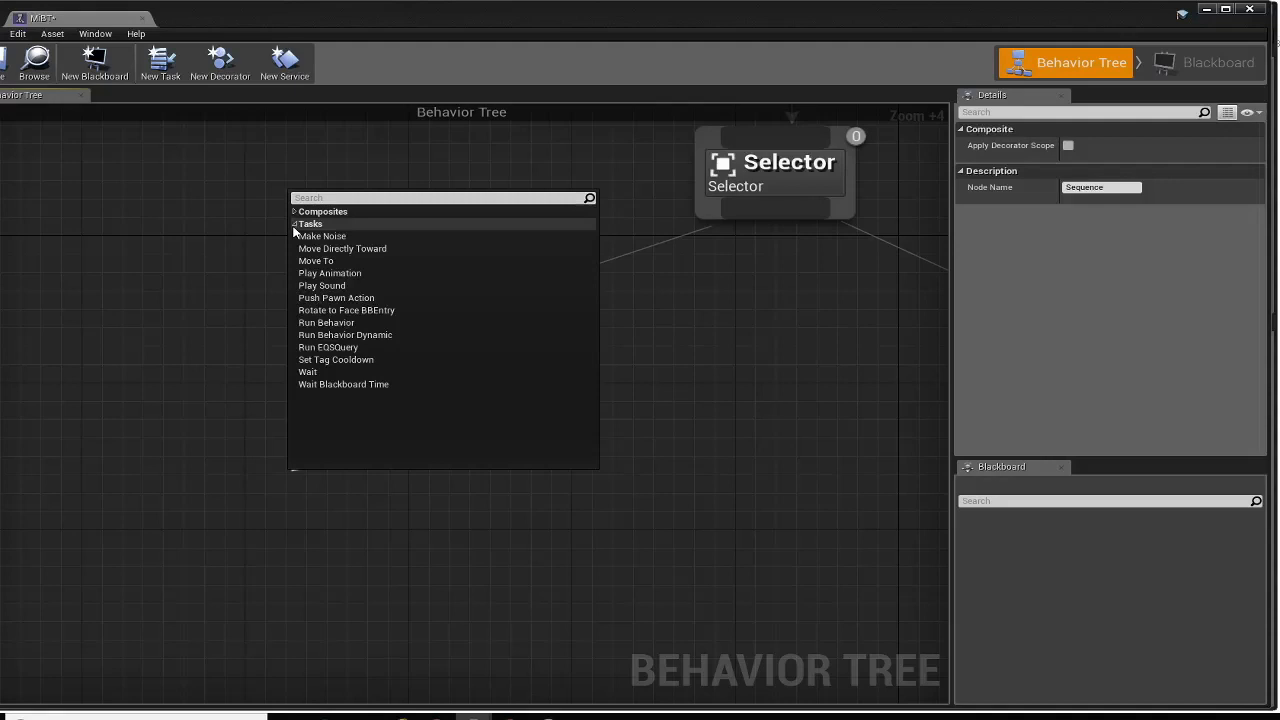
{"action": "left_click", "coordinate": [314, 262]}
{"action": "left_click_drag", "start_coordinate": [291, 491], "coordinate": [270, 435]}
{"action": "right_click_drag", "start_coordinate": [505, 455], "coordinate": [407, 511]}
{"action": "scroll", "coordinate": [390, 536], "scroll_direction": "down", "scroll_amount": 1}
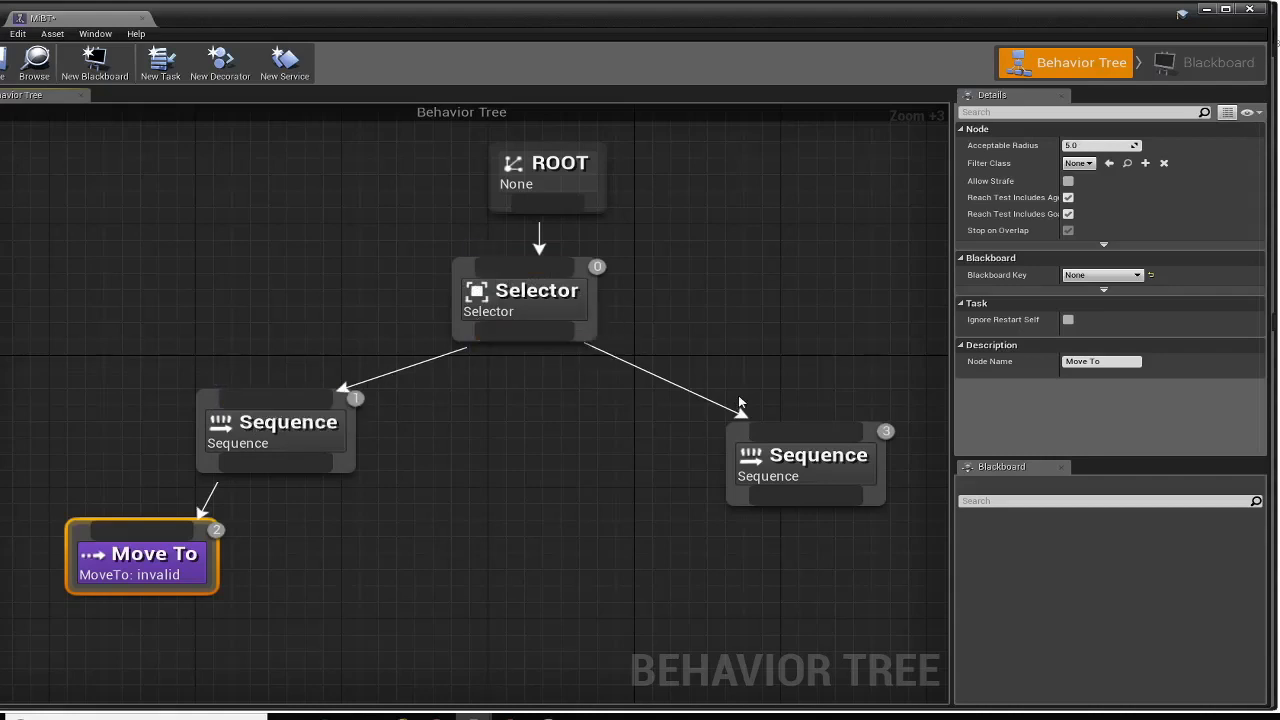
Move the left Sequence up and to the left, and shift its Move To task slightly left
{"action": "left_click", "coordinate": [460, 273]}
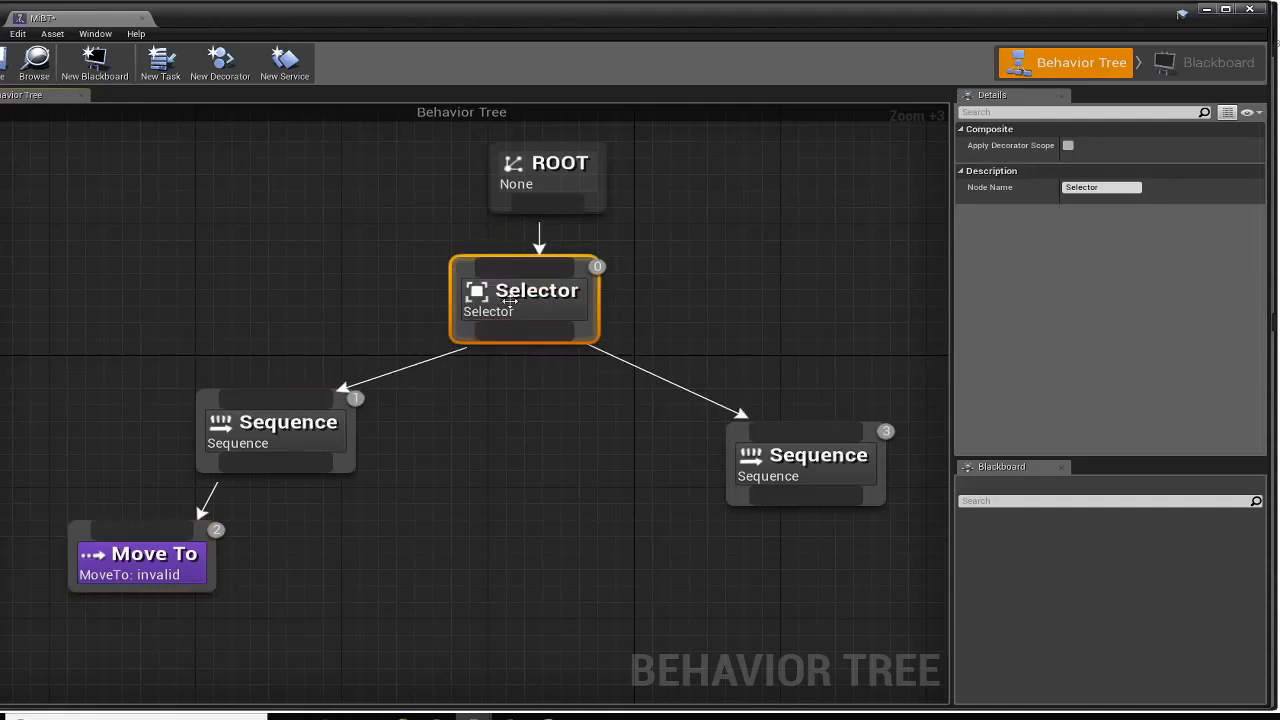
{"action": "right_click_drag", "start_coordinate": [229, 502], "coordinate": [314, 413]}
{"action": "left_click_drag", "start_coordinate": [287, 370], "coordinate": [269, 337]}
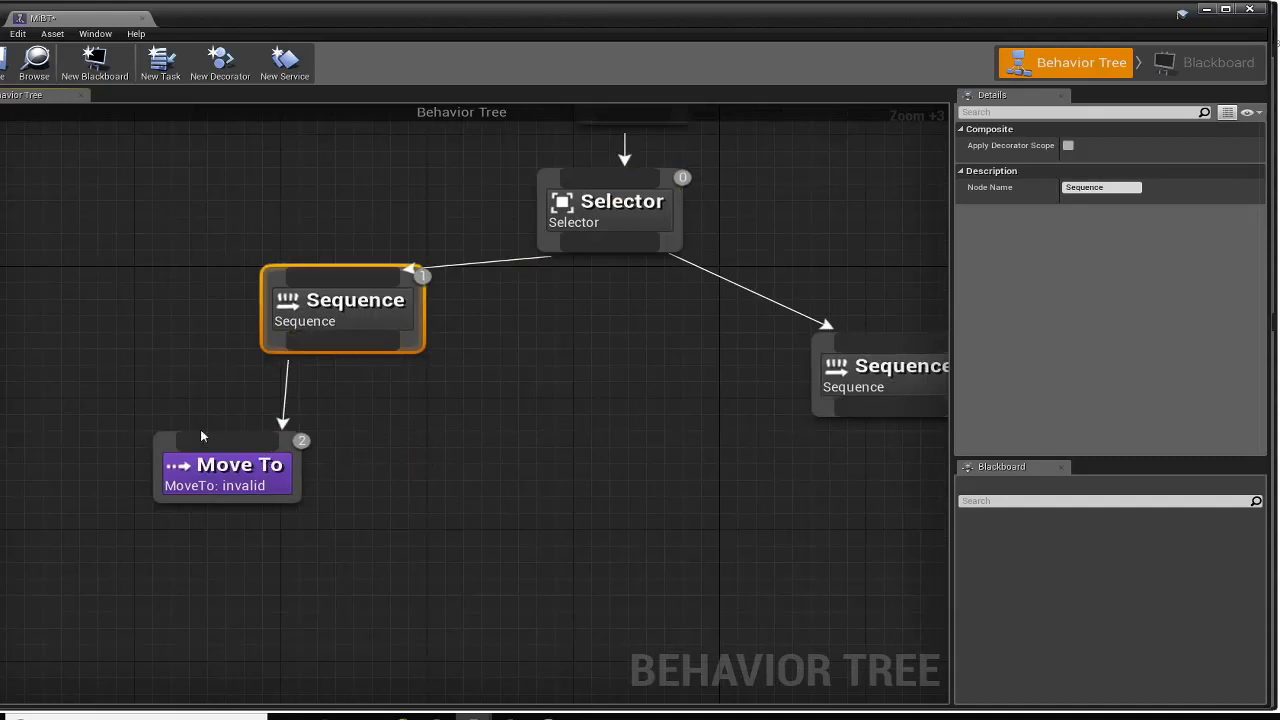
{"action": "left_click_drag", "start_coordinate": [162, 441], "coordinate": [141, 444]}
Rename the left Sequence node, the parent of the Move To task, as ATAQUE
{"action": "left_click", "coordinate": [324, 318]}
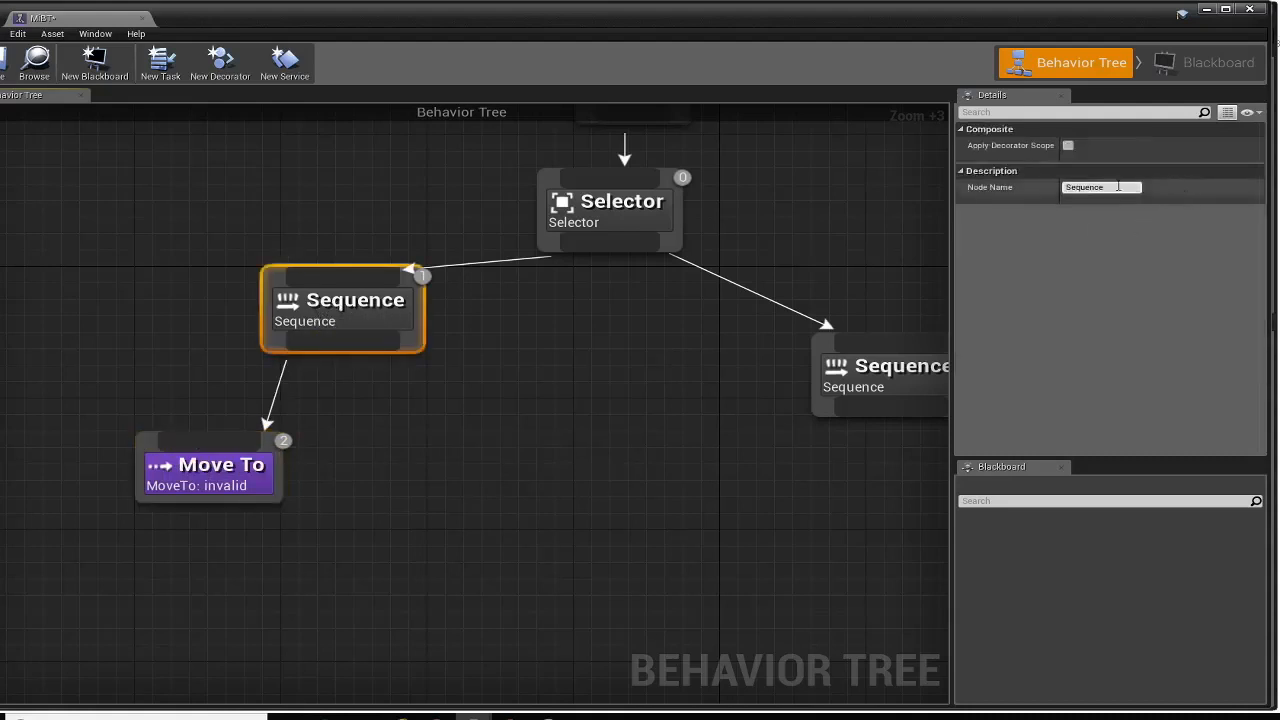
{"action": "left_click", "coordinate": [1080, 187]}
{"action": "type", "text": "ATAQUE"}
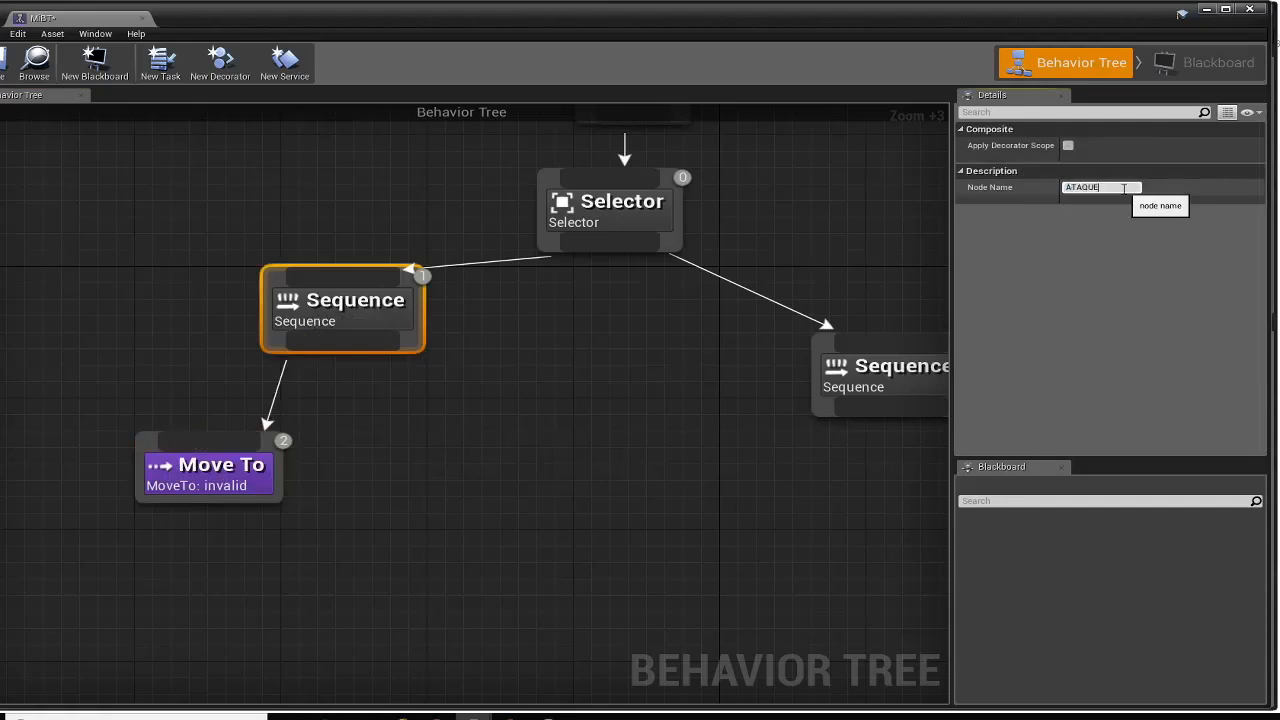
{"action": "key", "text": "Return"}
Move the right Sequence node slightly up and rename it as PATRULLA
{"action": "left_click_drag", "start_coordinate": [832, 341], "coordinate": [828, 322]}
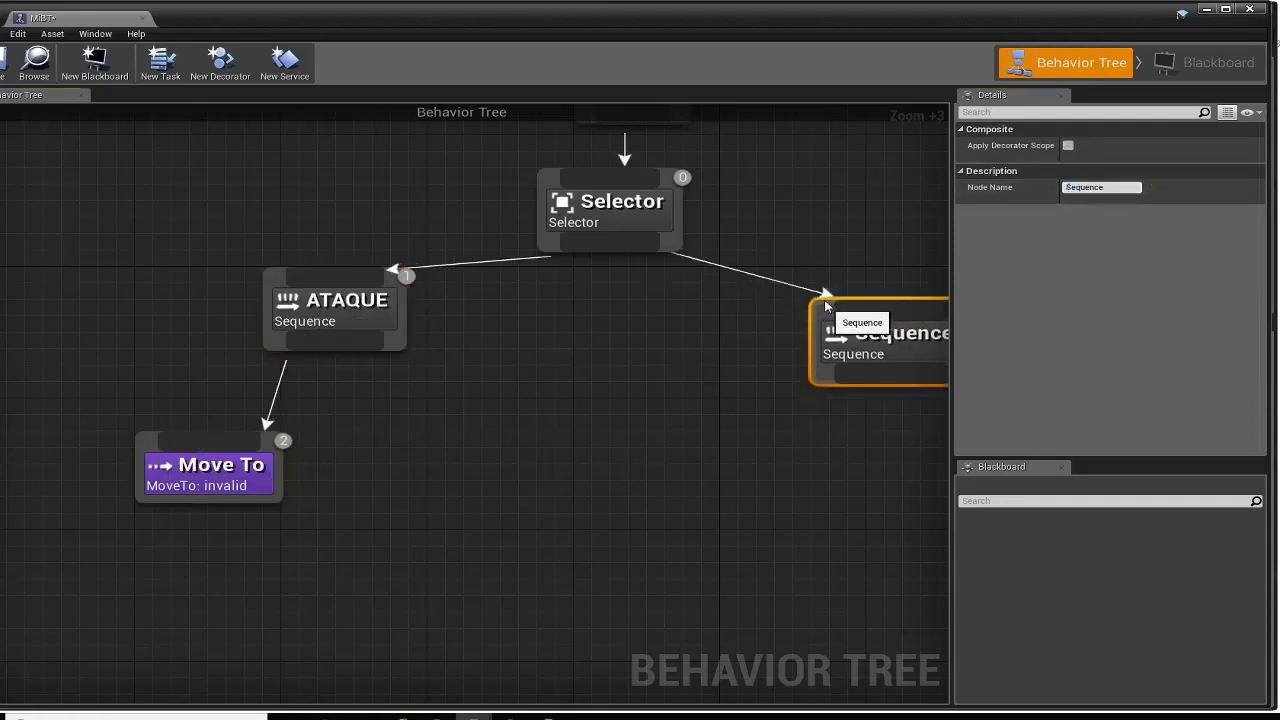
{"action": "right_click_drag", "start_coordinate": [757, 334], "coordinate": [547, 356]}
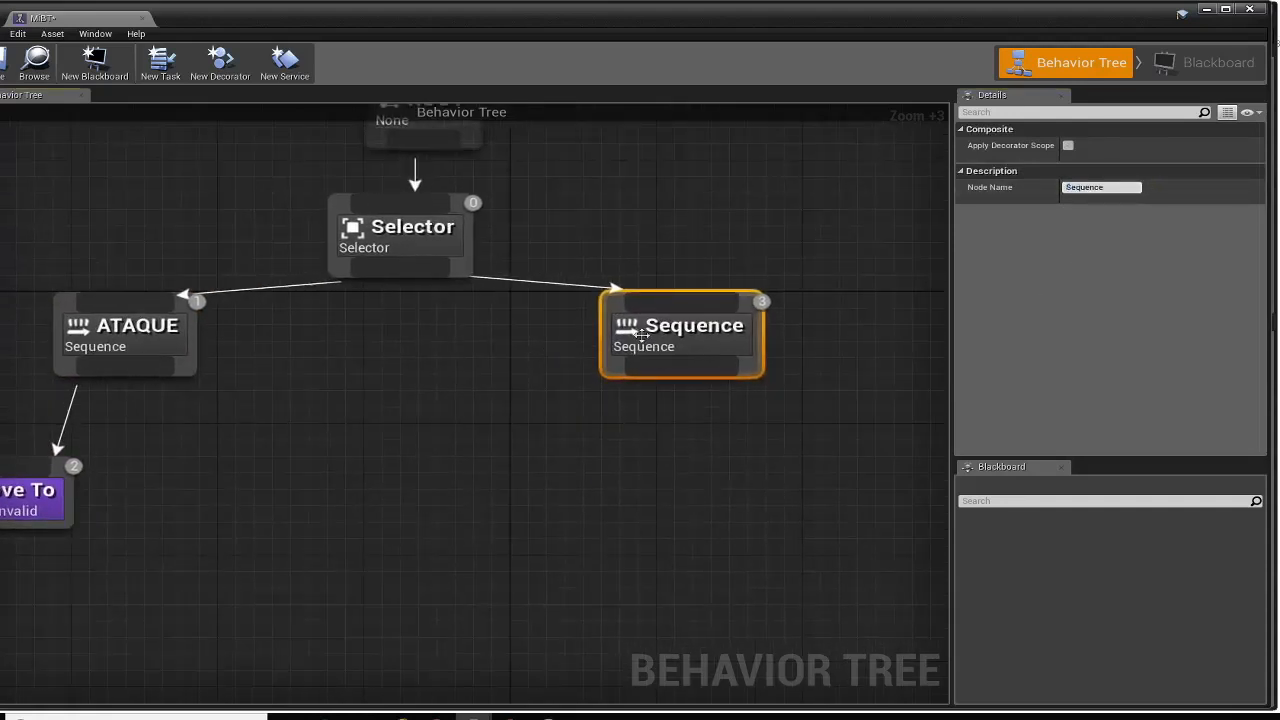
{"action": "left_click", "coordinate": [1113, 187]}
{"action": "type", "text": "POATRULLA"}
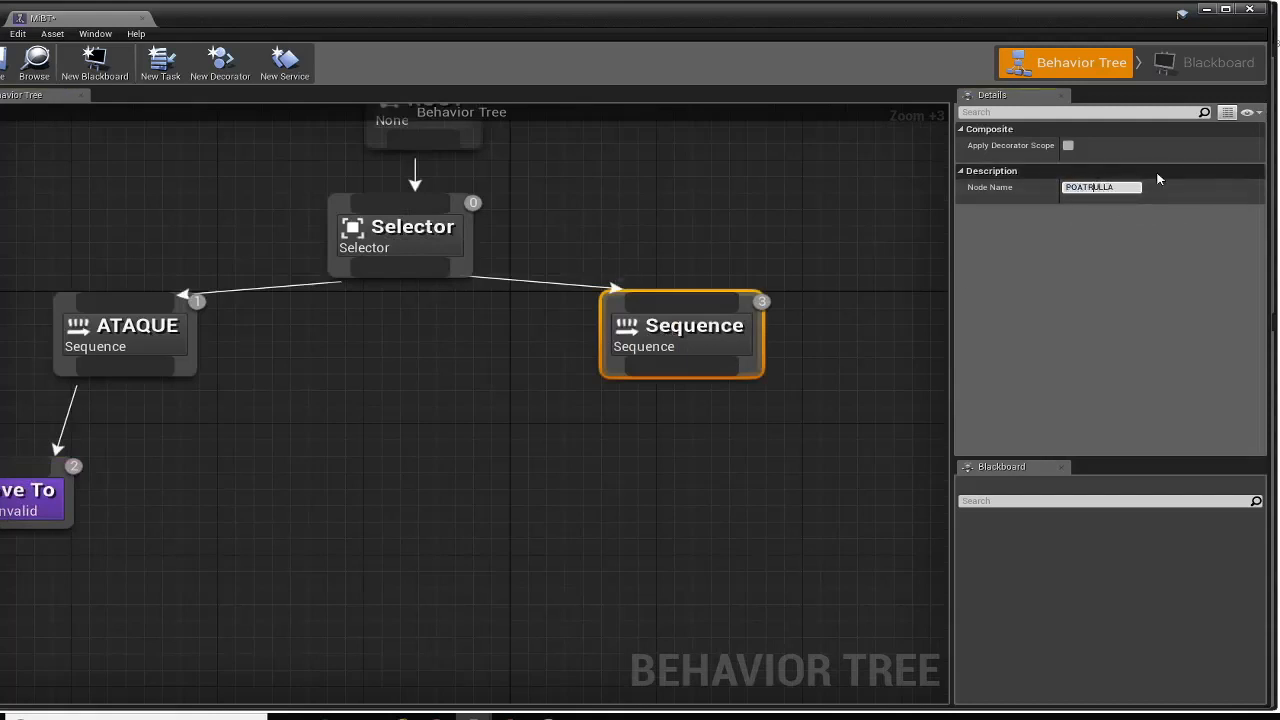
{"action": "key", "text": "BackSpace"}
{"action": "key", "text": "Return"}
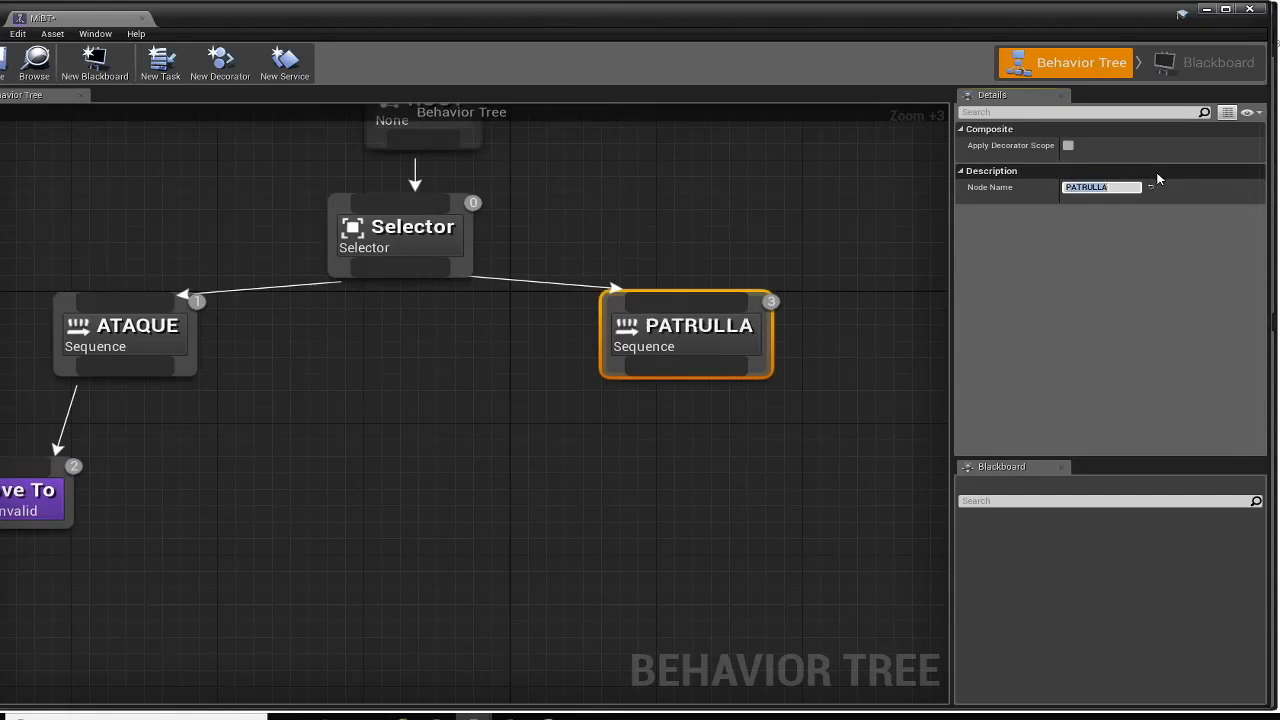
Move PATRULLA slightly down, ATAQUE slightly down and right, and the Selector slightly right to sit below ROOT
{"action": "right_click_drag", "start_coordinate": [586, 359], "coordinate": [677, 437]}
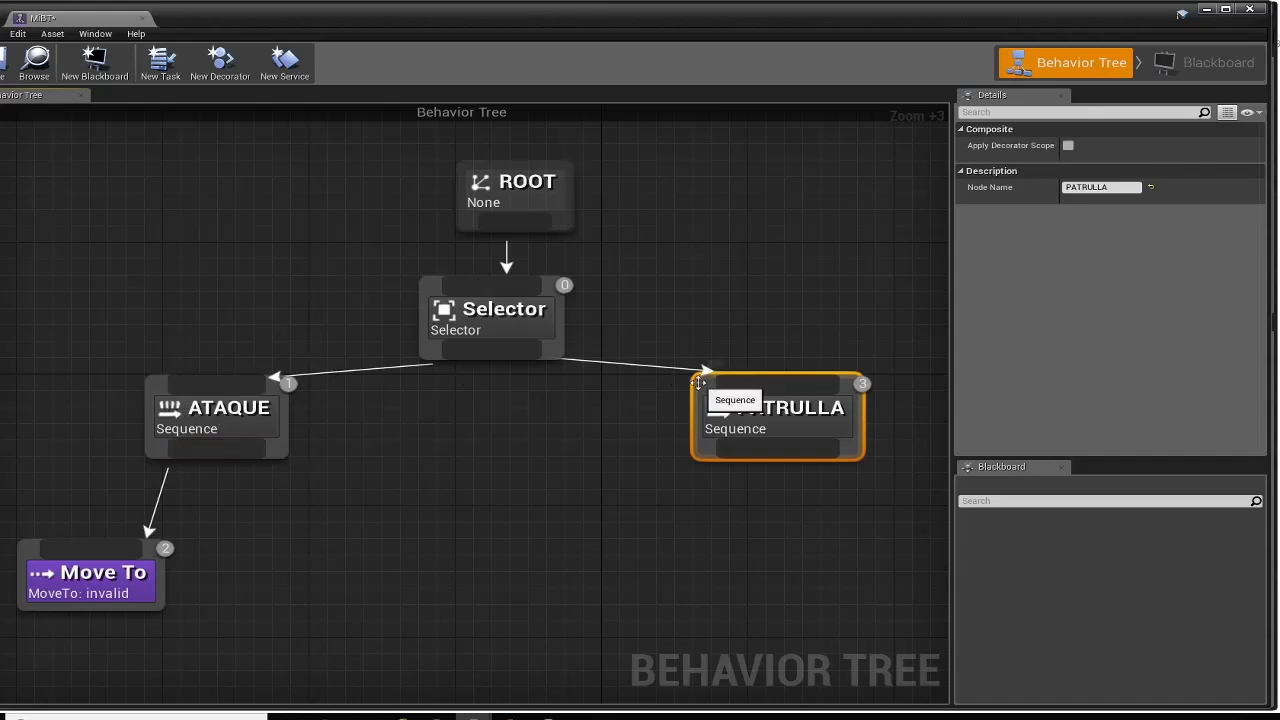
{"action": "left_click_drag", "start_coordinate": [700, 379], "coordinate": [698, 412]}
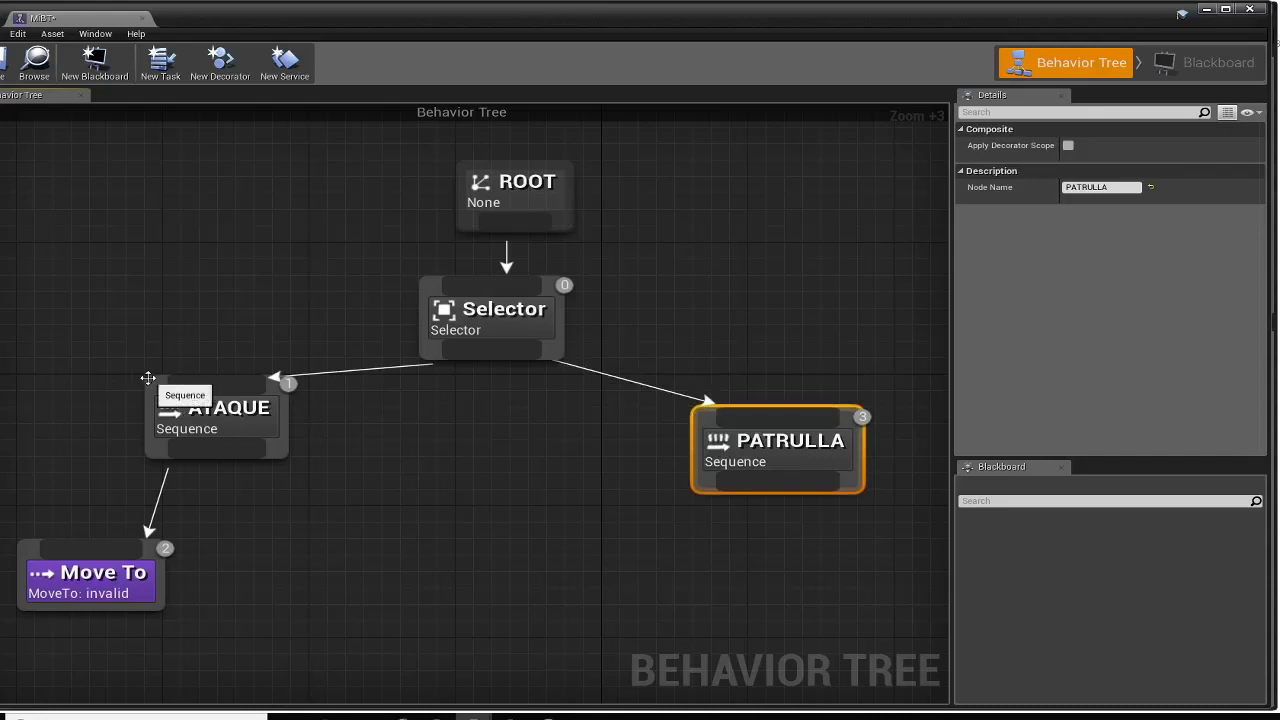
{"action": "left_click_drag", "start_coordinate": [149, 380], "coordinate": [167, 397]}
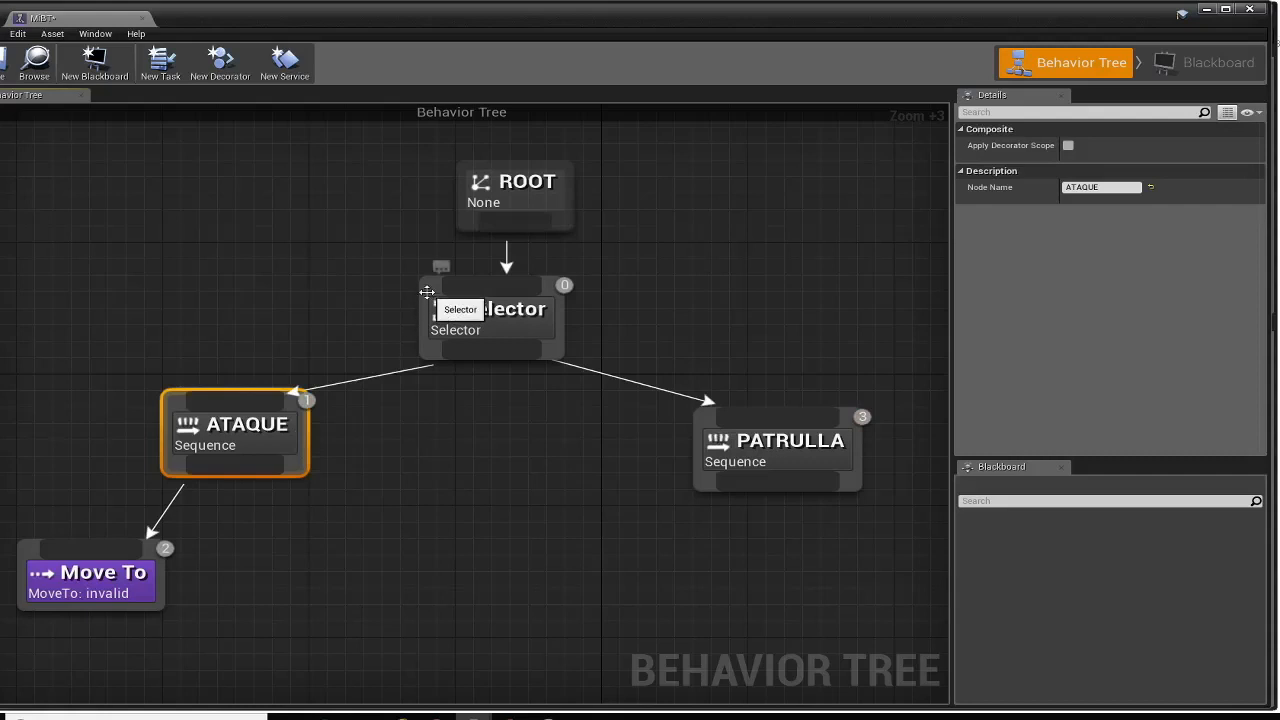
{"action": "left_click_drag", "start_coordinate": [424, 288], "coordinate": [440, 285]}
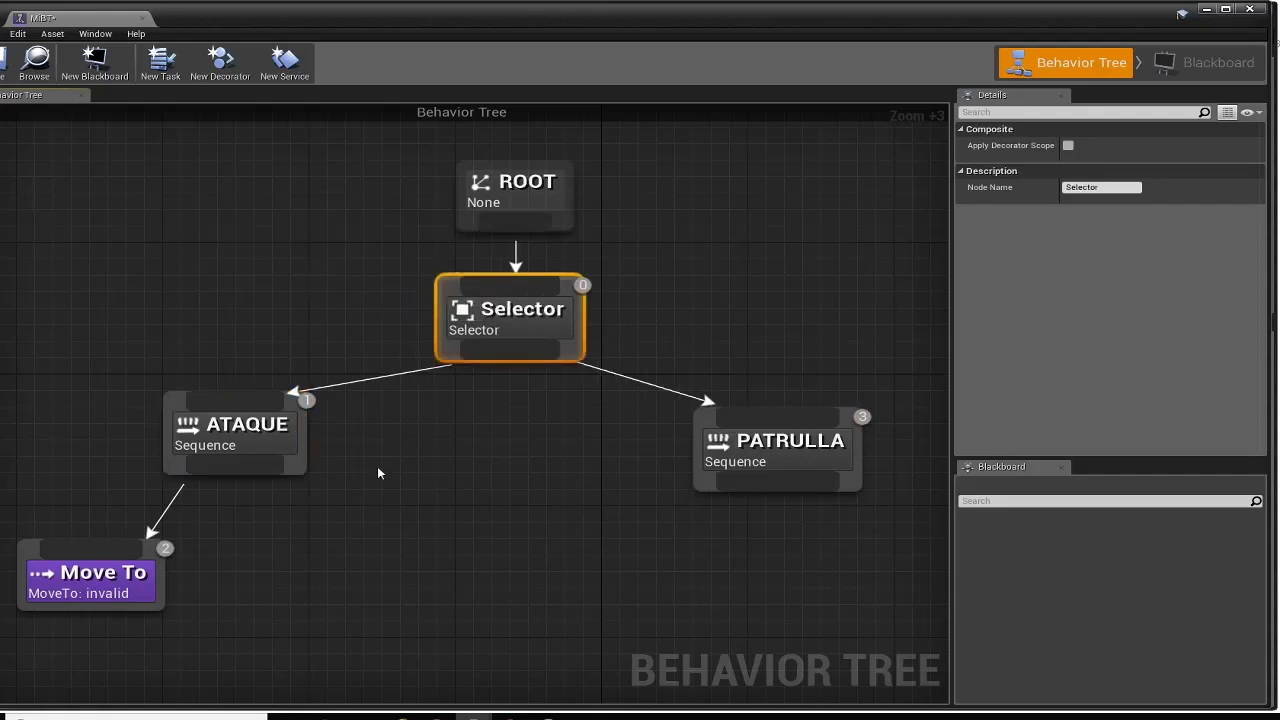
{"action": "right_click_drag", "start_coordinate": [378, 496], "coordinate": [380, 462]}
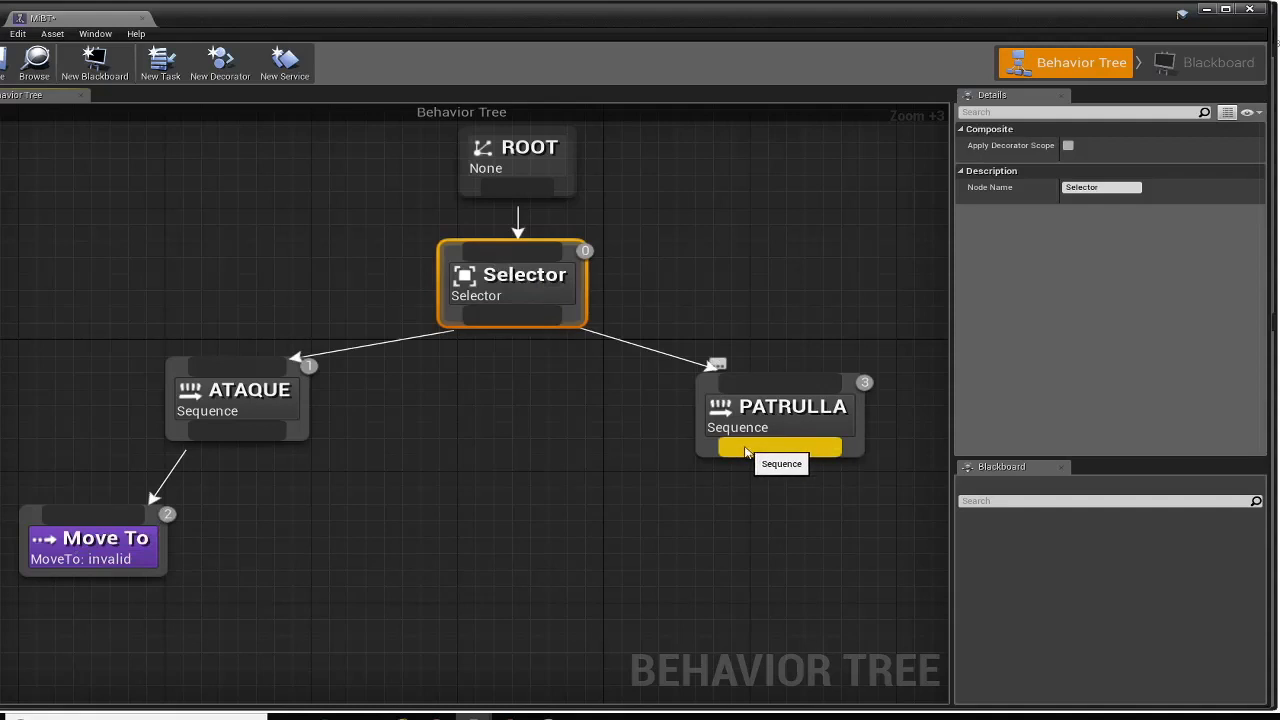
{"action": "left_click_drag", "start_coordinate": [745, 452], "coordinate": [569, 520]}
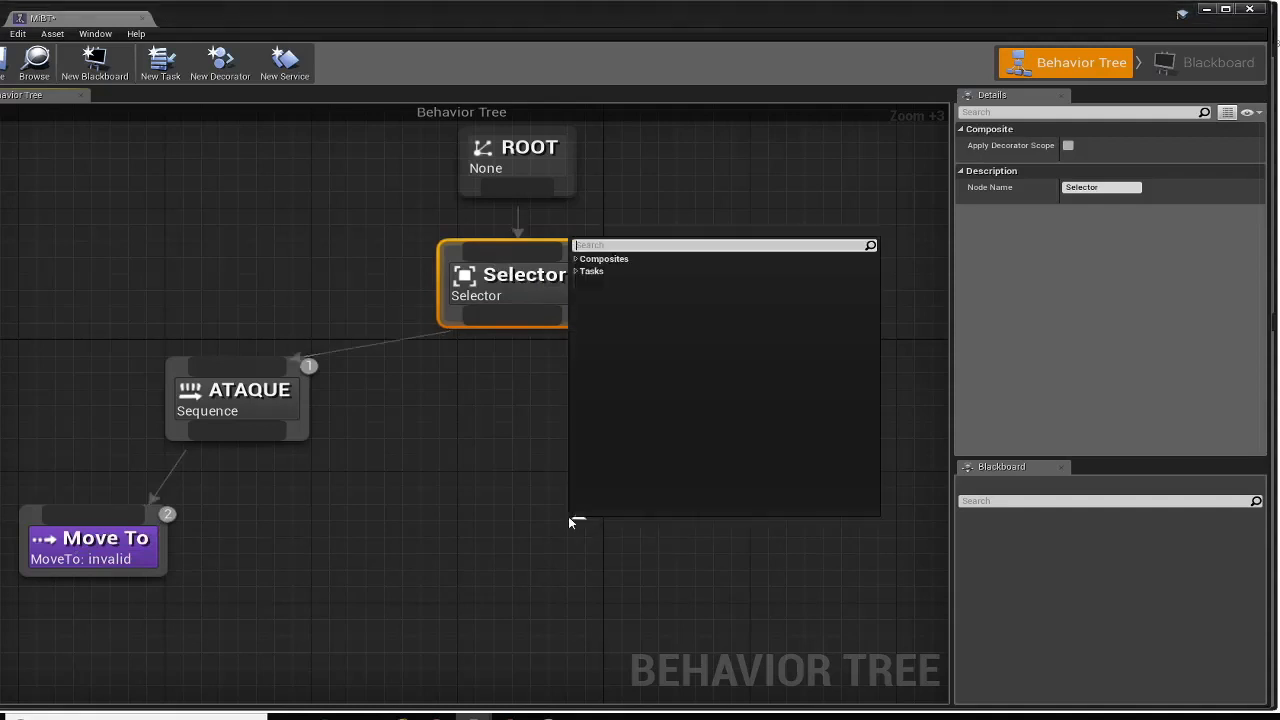
{"action": "left_click", "coordinate": [590, 271]}
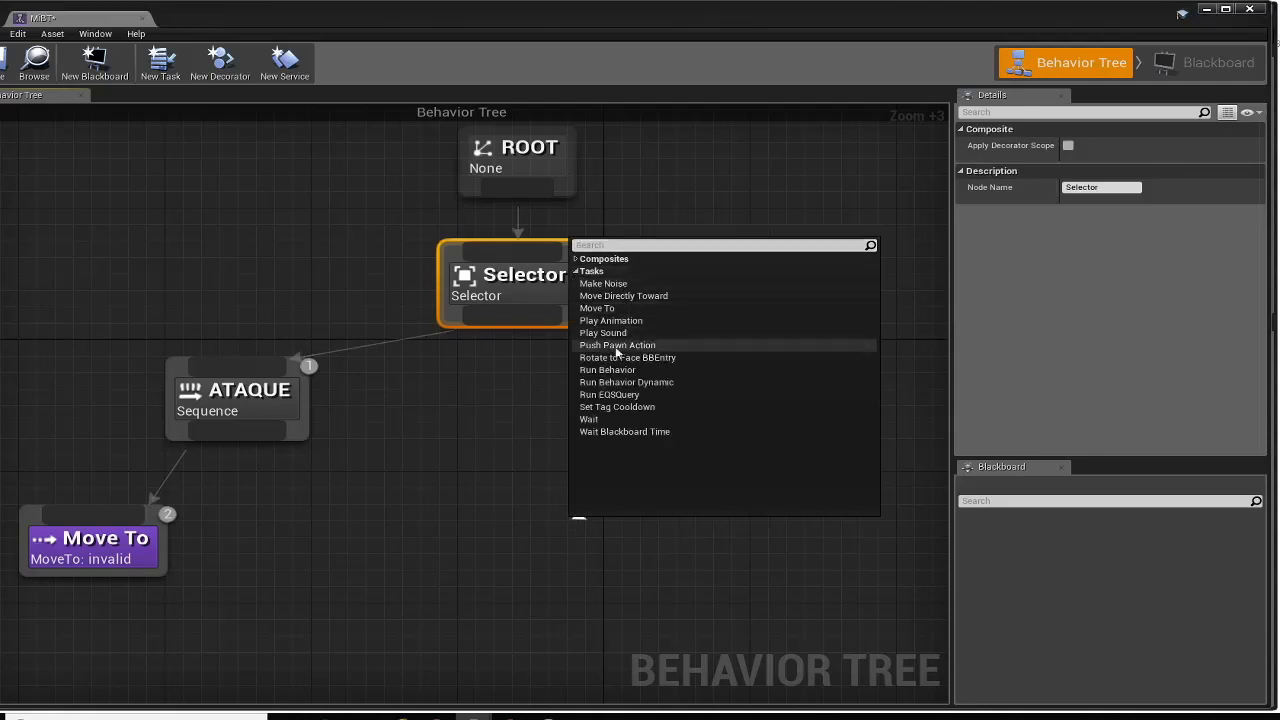
{"action": "left_click", "coordinate": [541, 443]}
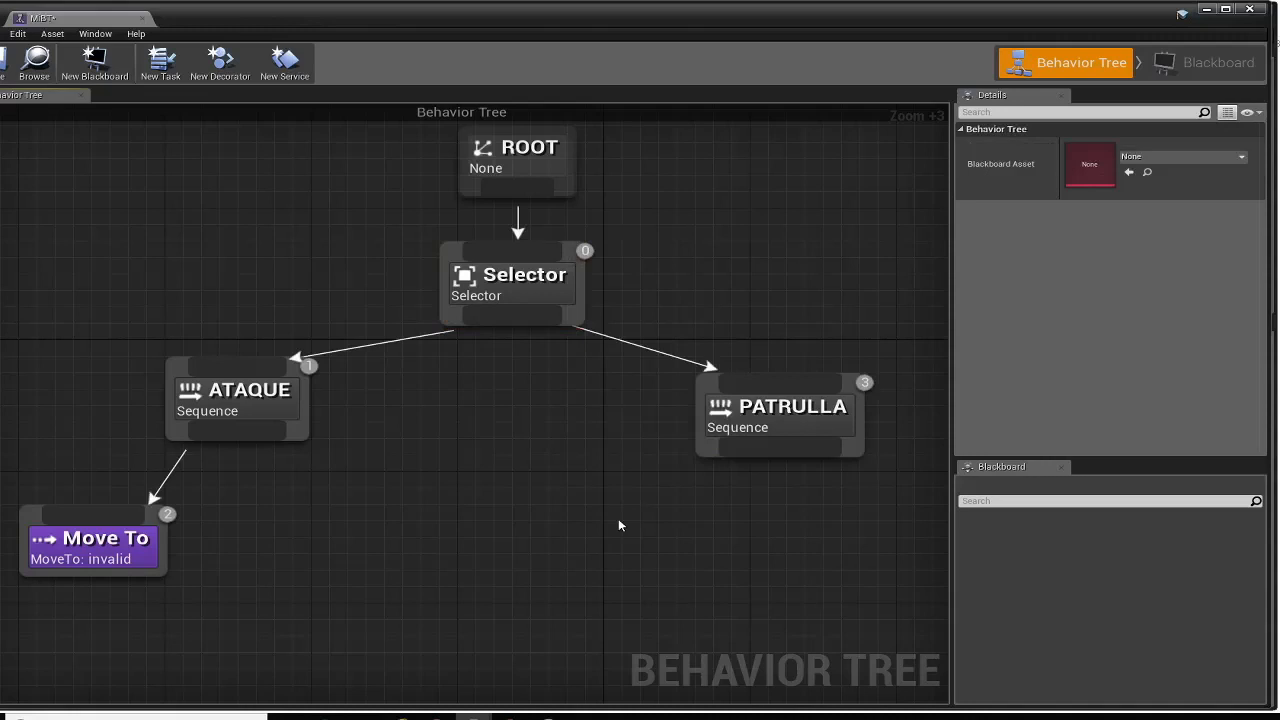
Add a Move To task as a child of the PATRULLA Sequence and centre it below that node
{"action": "left_click_drag", "start_coordinate": [757, 457], "coordinate": [762, 534]}
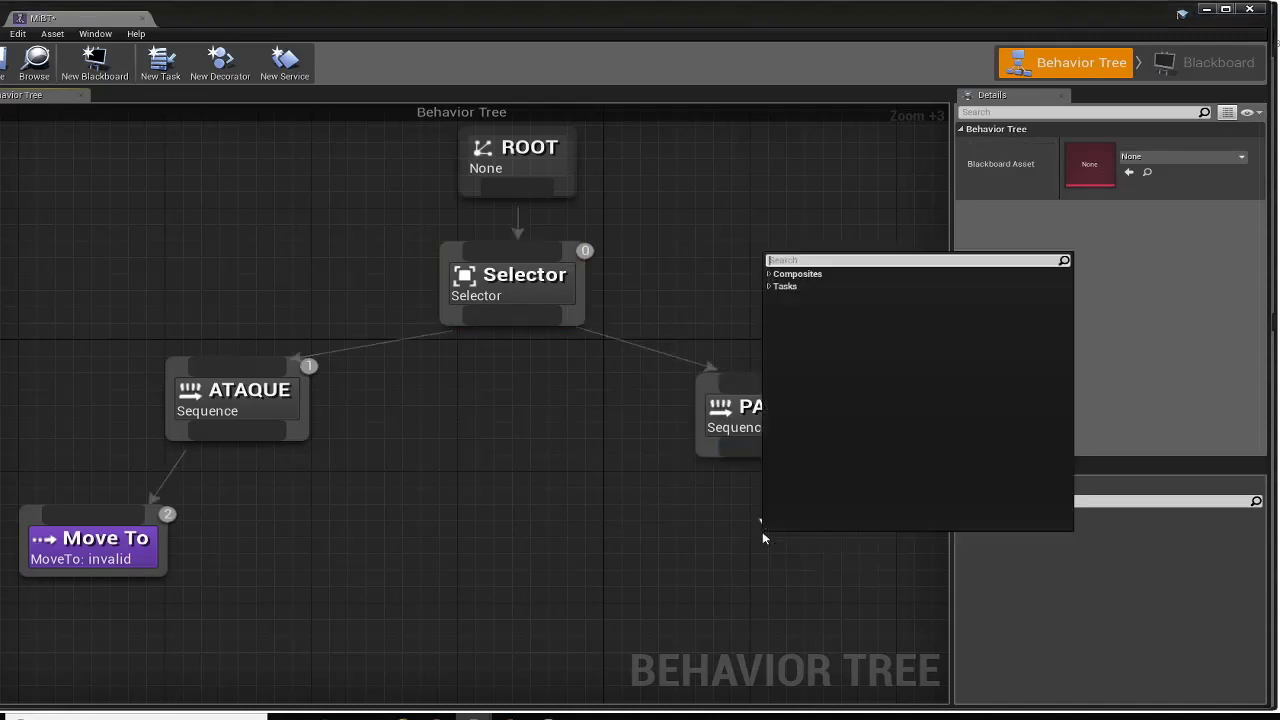
{"action": "type", "text": "mvet"}
{"action": "key", "text": "BackSpace"}
{"action": "key", "text": "BackSpace"}
{"action": "key", "text": "BackSpace"}
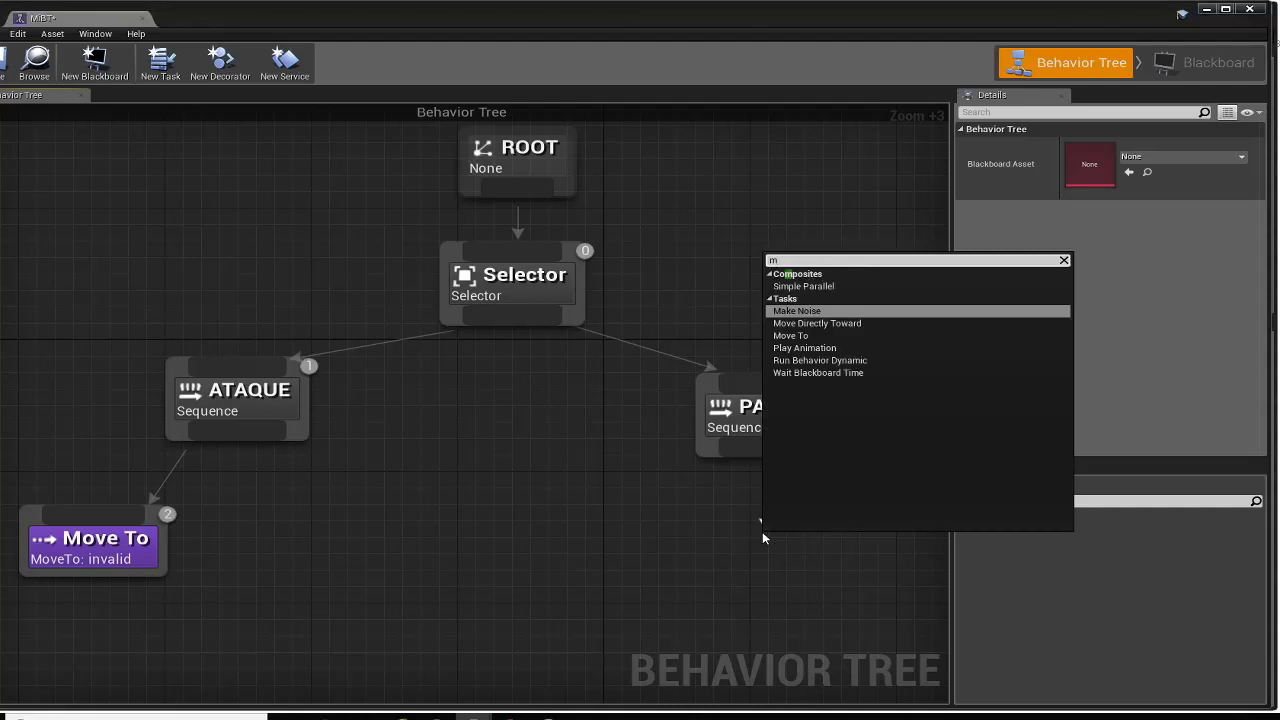
{"action": "left_click", "coordinate": [790, 335]}
{"action": "right_click_drag", "start_coordinate": [692, 568], "coordinate": [530, 440]}
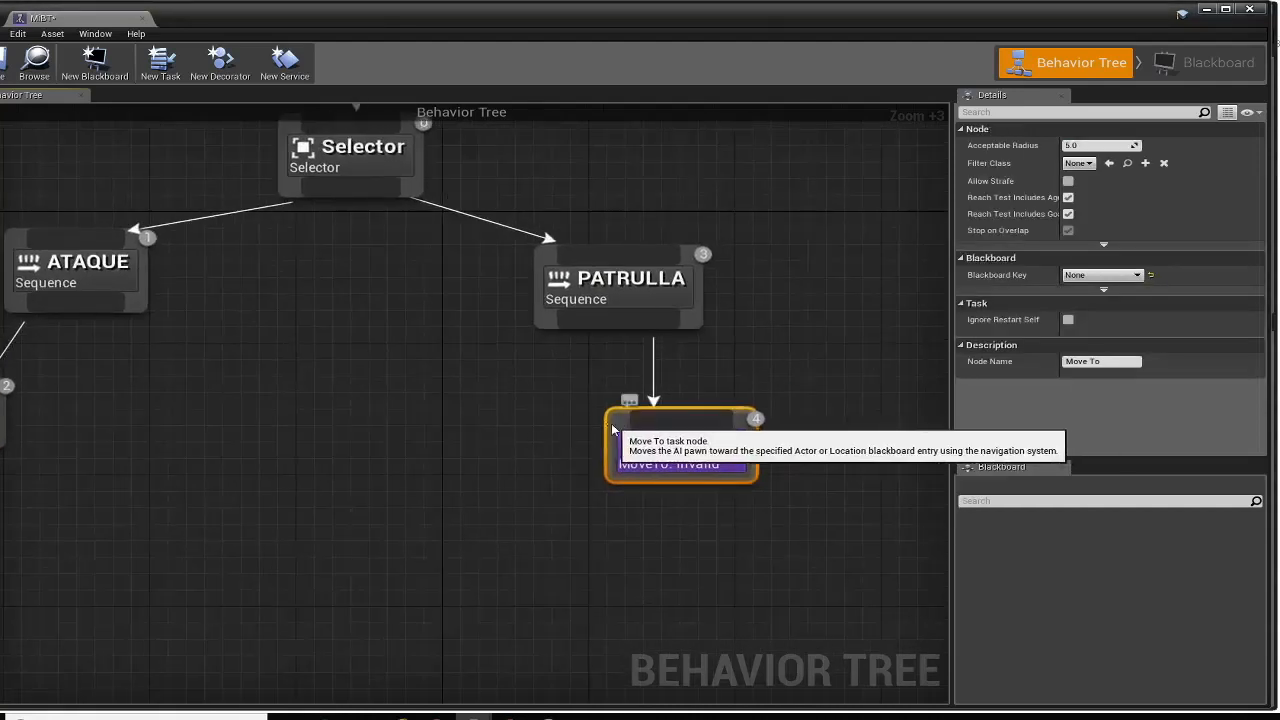
{"action": "left_click_drag", "start_coordinate": [618, 426], "coordinate": [563, 426]}
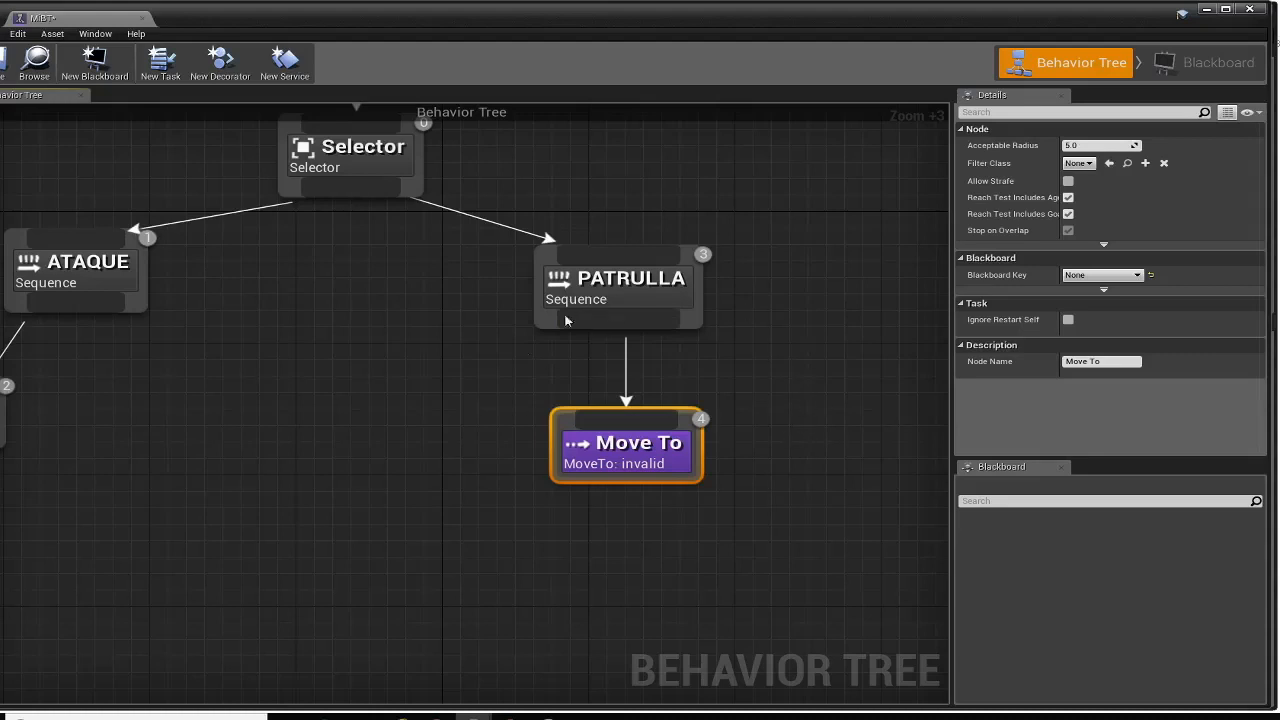
Move PATRULLA slightly up and right, and reposition its Move To task directly below it
{"action": "right_click_drag", "start_coordinate": [293, 449], "coordinate": [481, 523]}
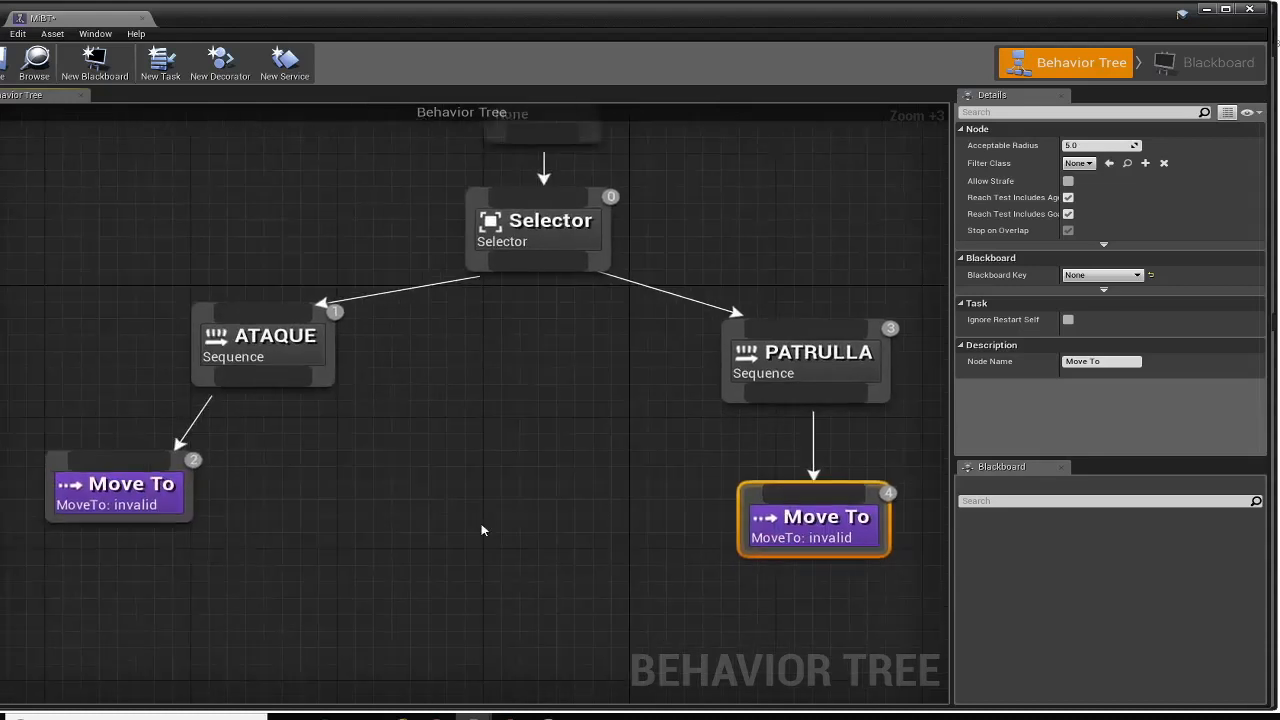
{"action": "scroll", "coordinate": [481, 524], "scroll_direction": "down", "scroll_amount": 1}
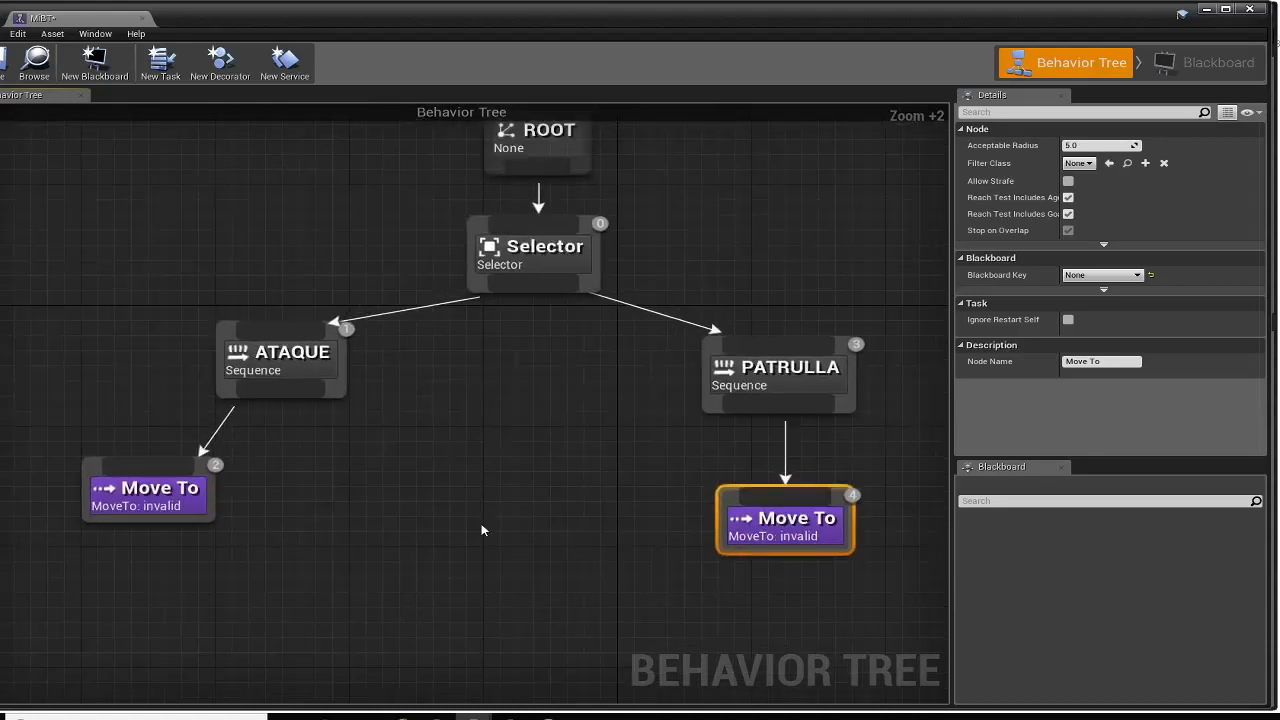
{"action": "scroll", "coordinate": [481, 524], "scroll_direction": "down", "scroll_amount": 1}
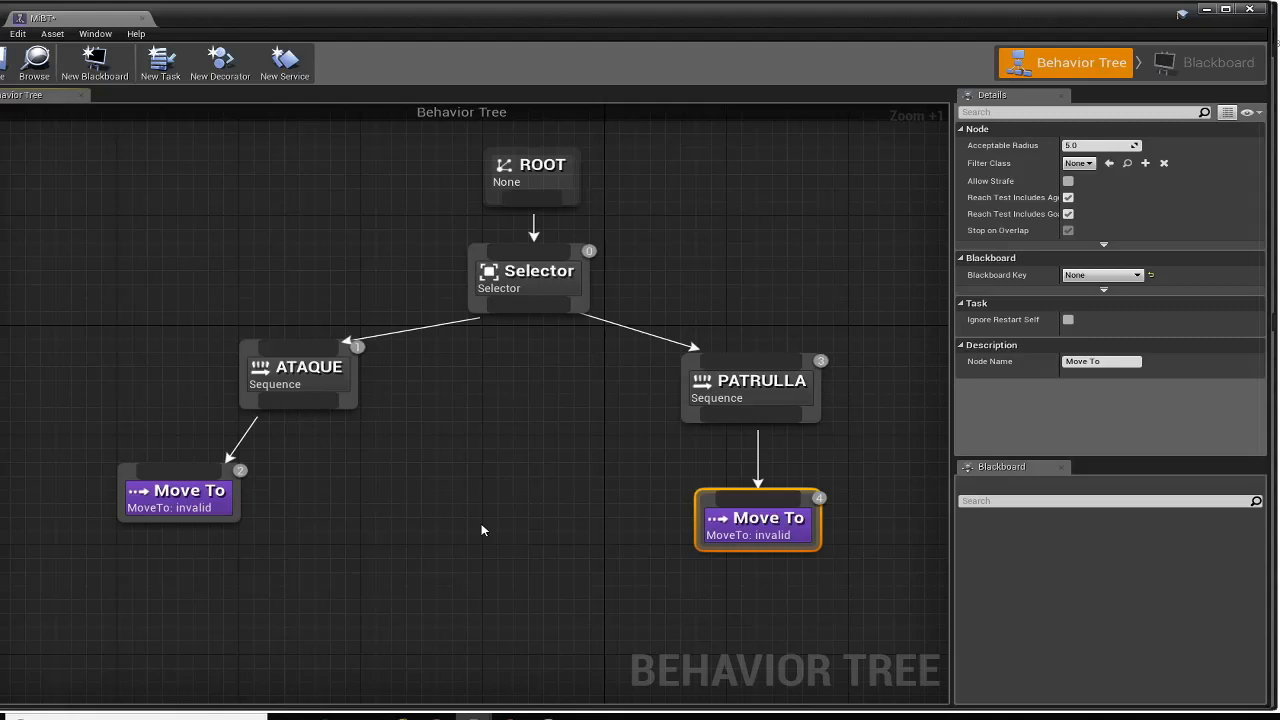
{"action": "left_click_drag", "start_coordinate": [694, 368], "coordinate": [710, 354]}
{"action": "right_click_drag", "start_coordinate": [675, 416], "coordinate": [651, 366]}
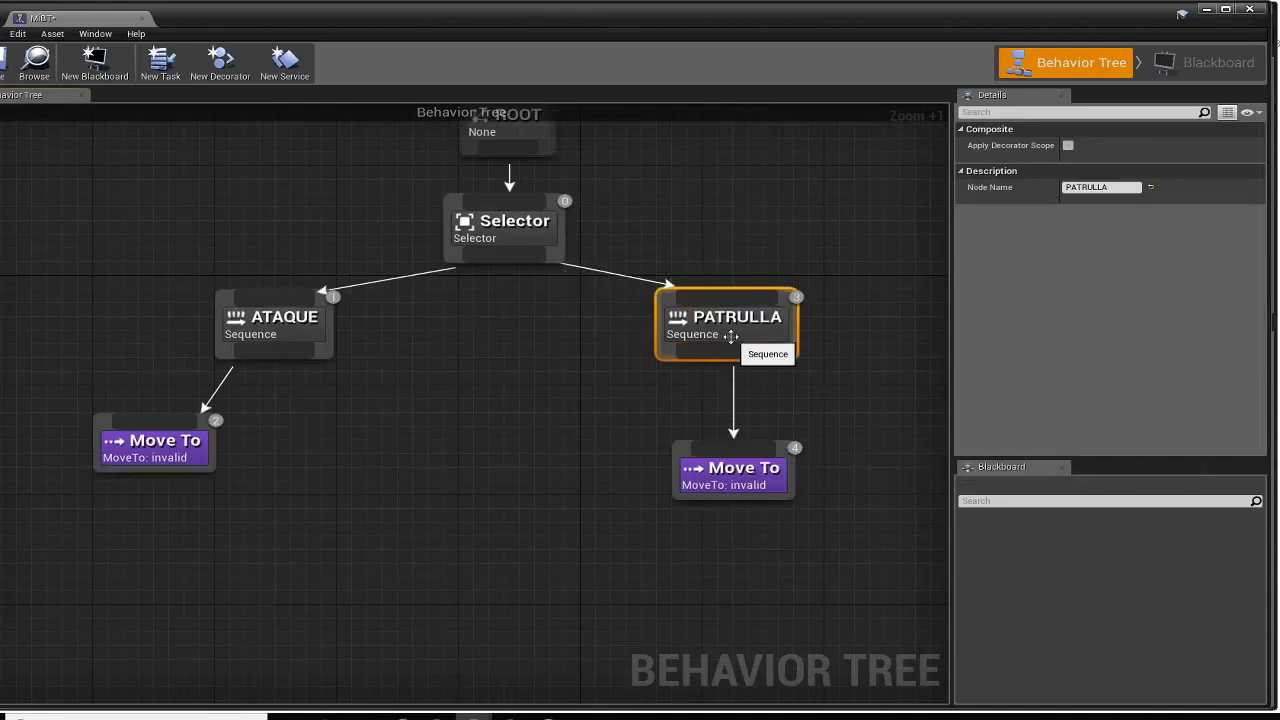
{"action": "left_click_drag", "start_coordinate": [679, 445], "coordinate": [635, 400]}
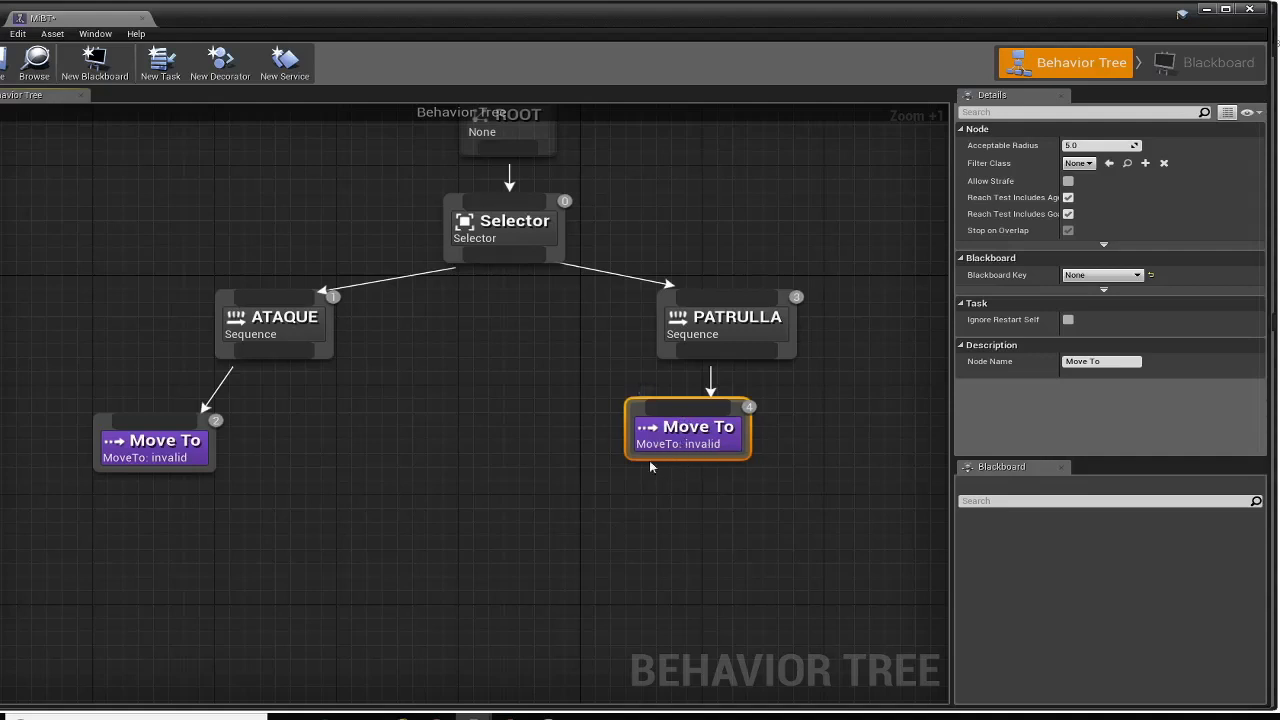
{"action": "left_click", "coordinate": [668, 305]}
{"action": "left_click", "coordinate": [450, 205]}
{"action": "key", "text": "Home"}
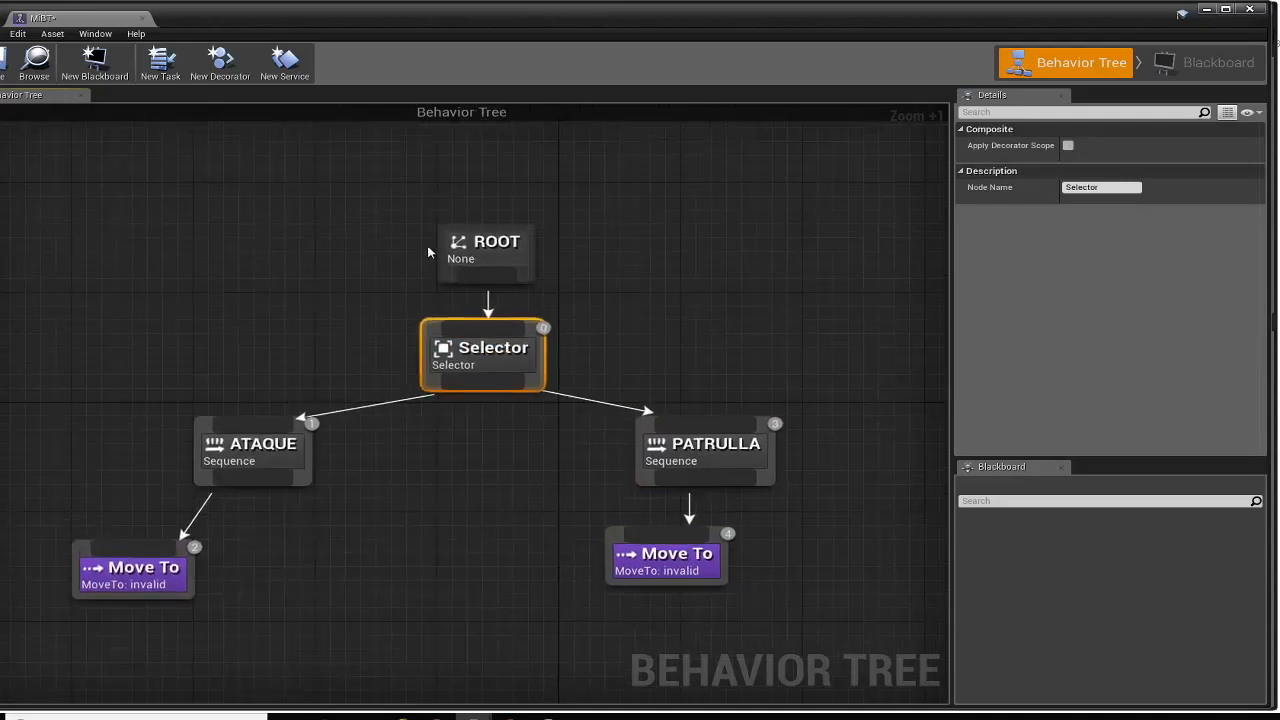
{"action": "left_click_drag", "start_coordinate": [636, 396], "coordinate": [673, 427]}
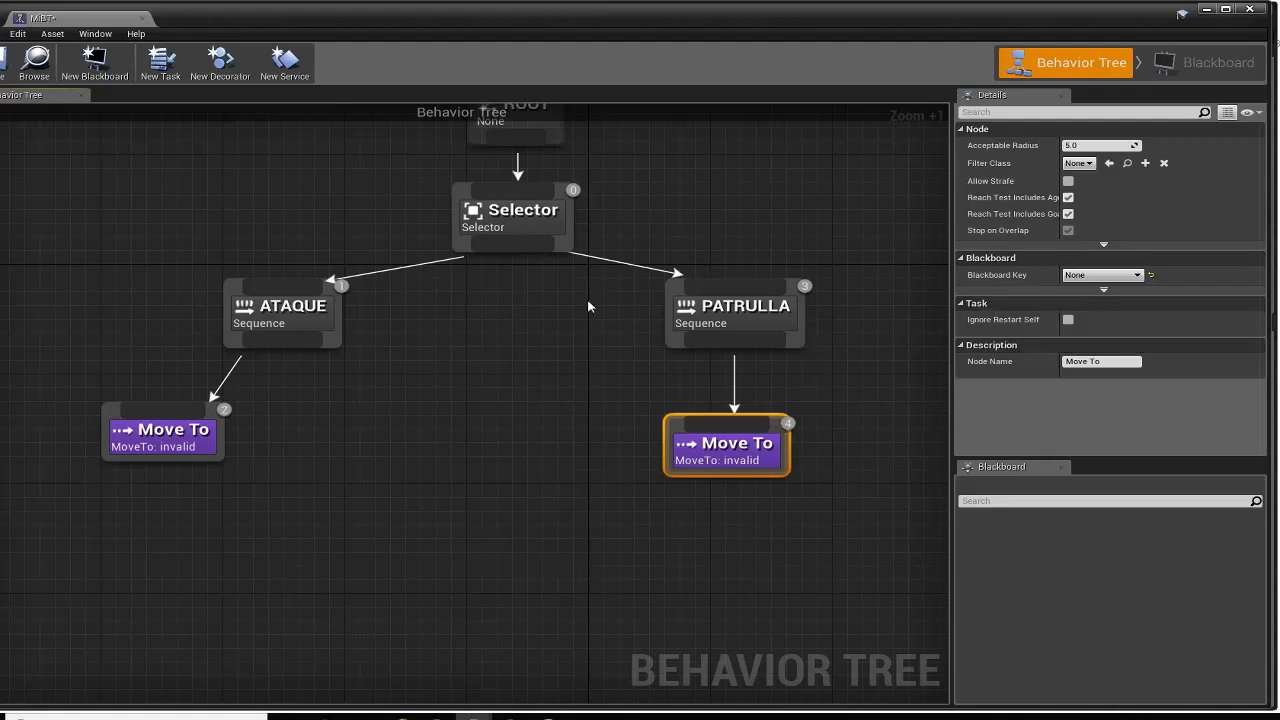
Close the behavior tree editor and create a Blackboard asset named MiBB in the IA folder
{"action": "right_click_drag", "start_coordinate": [588, 299], "coordinate": [486, 371]}
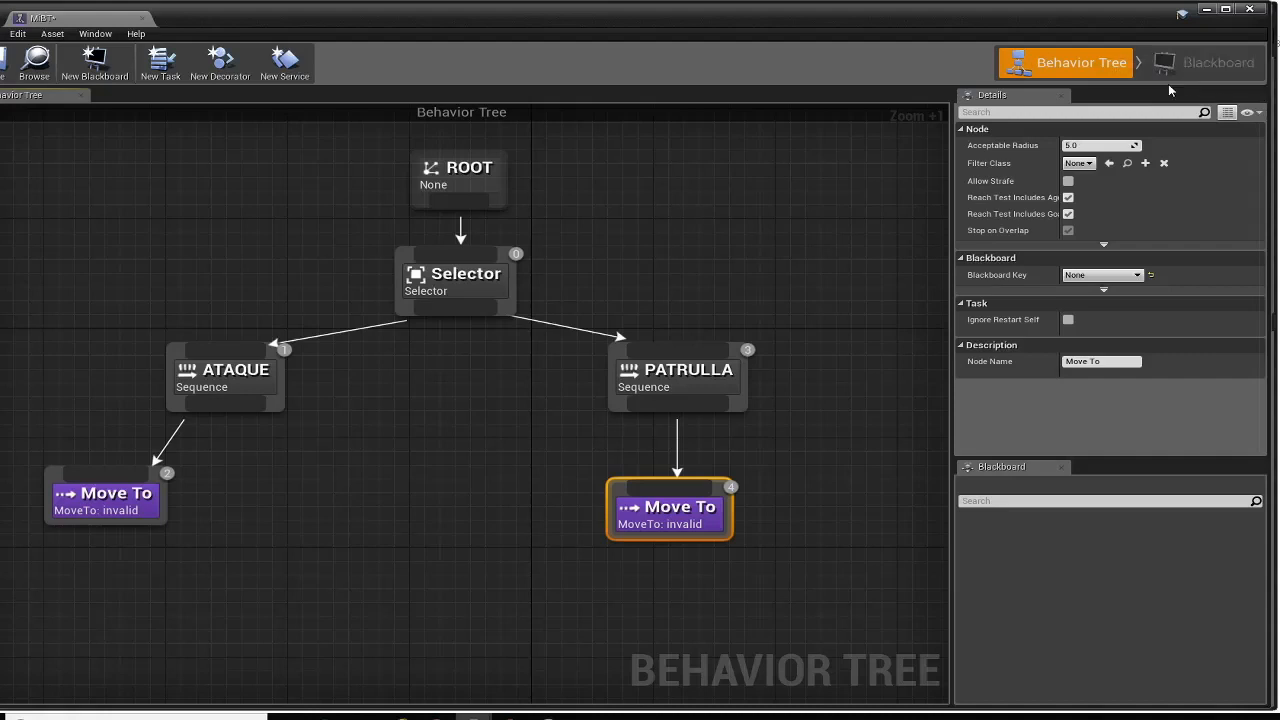
{"action": "left_click", "coordinate": [1251, 10]}
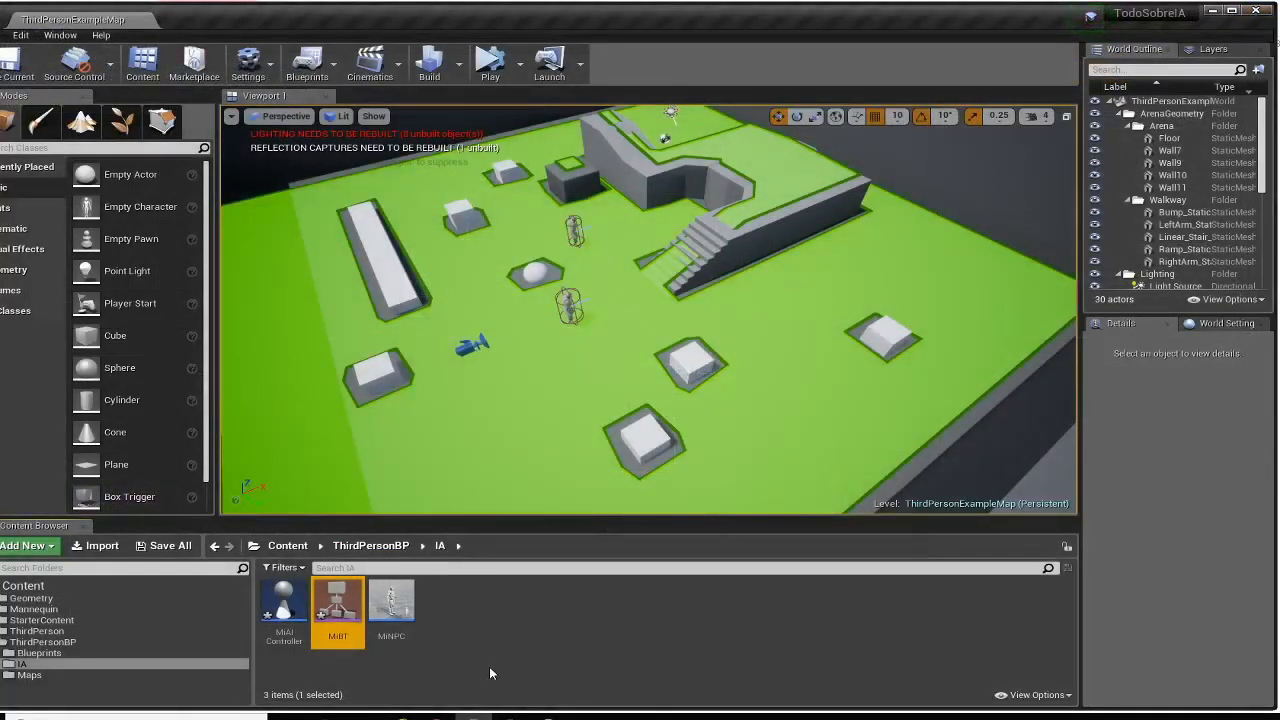
{"action": "right_click", "coordinate": [469, 636]}
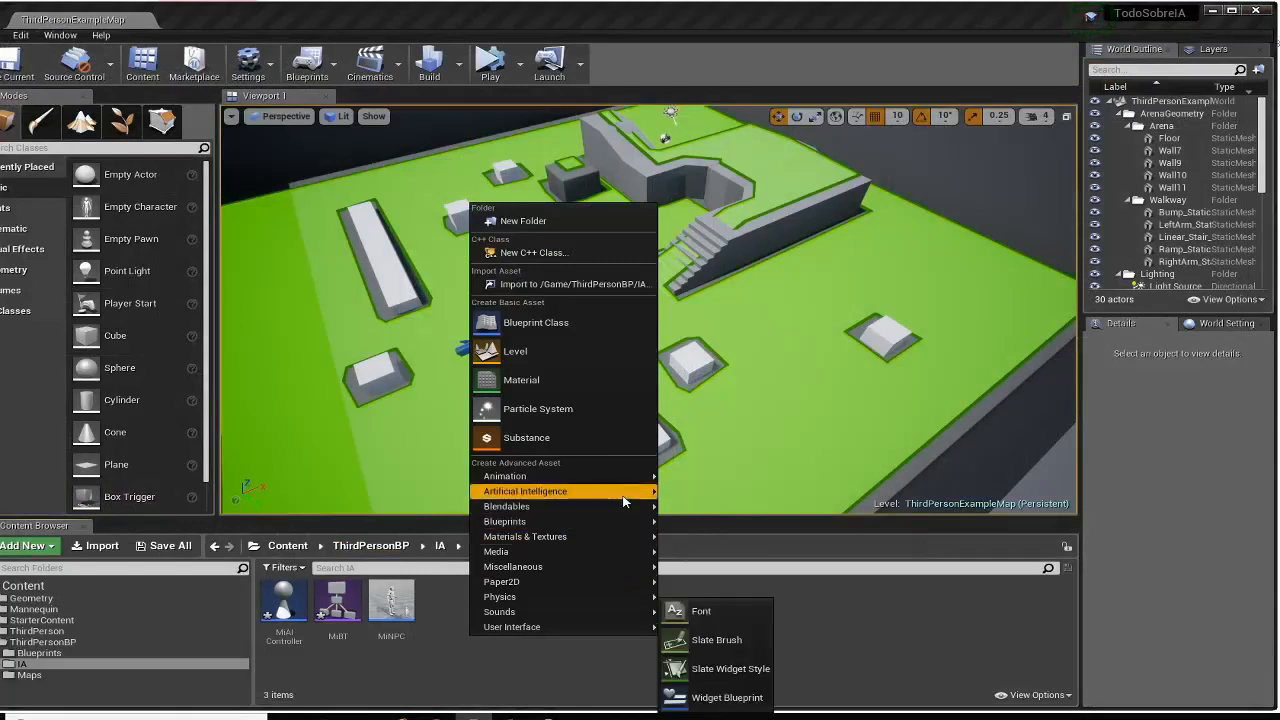
{"action": "mouse_move", "coordinate": [600, 491]}
{"action": "left_click", "coordinate": [708, 526]}
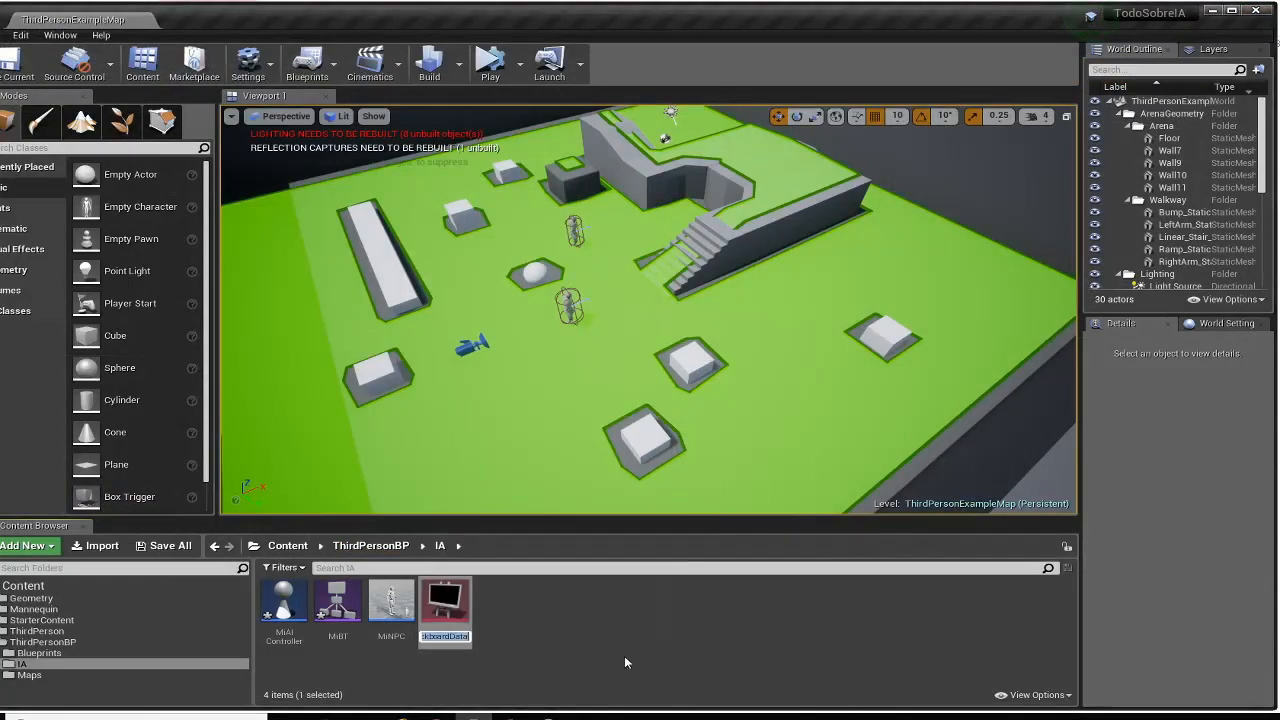
{"action": "type", "text": "MiBB"}
{"action": "key", "text": "Return"}
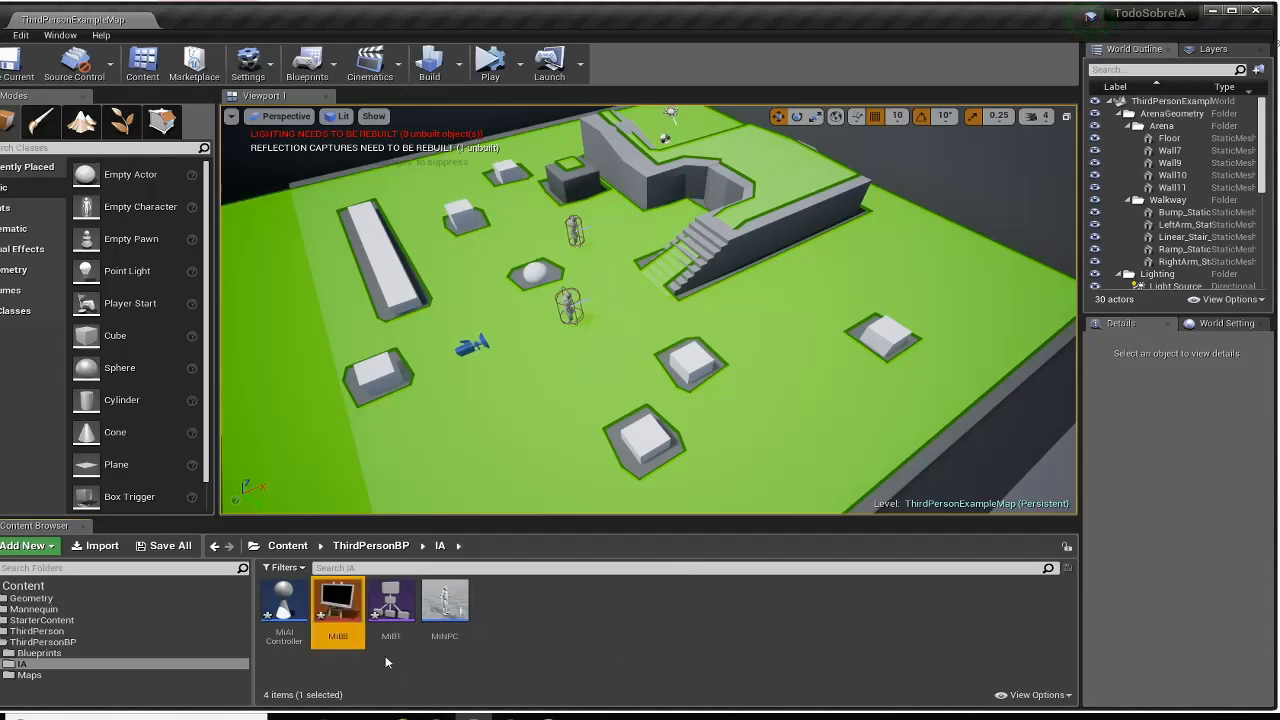
Open the MiBB blackboard and add an Object key named CurrentPatrolPoint
{"action": "double_click", "coordinate": [347, 614]}
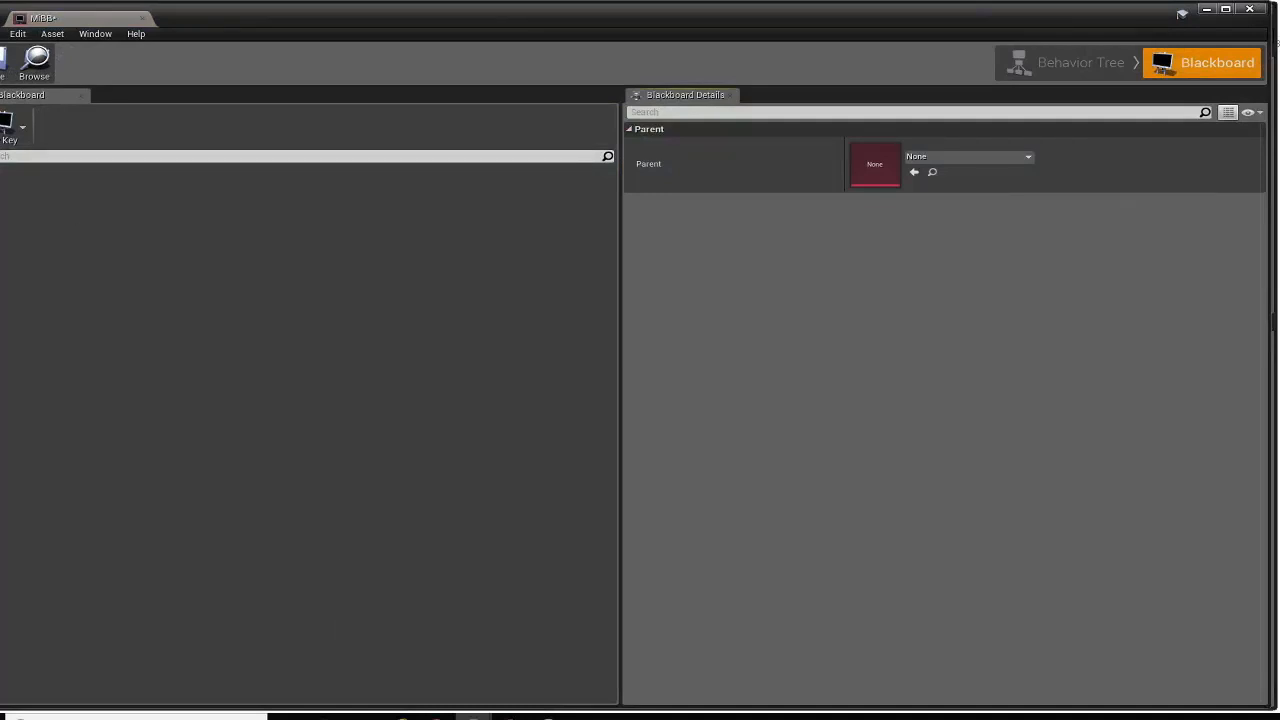
{"action": "left_click", "coordinate": [22, 128]}
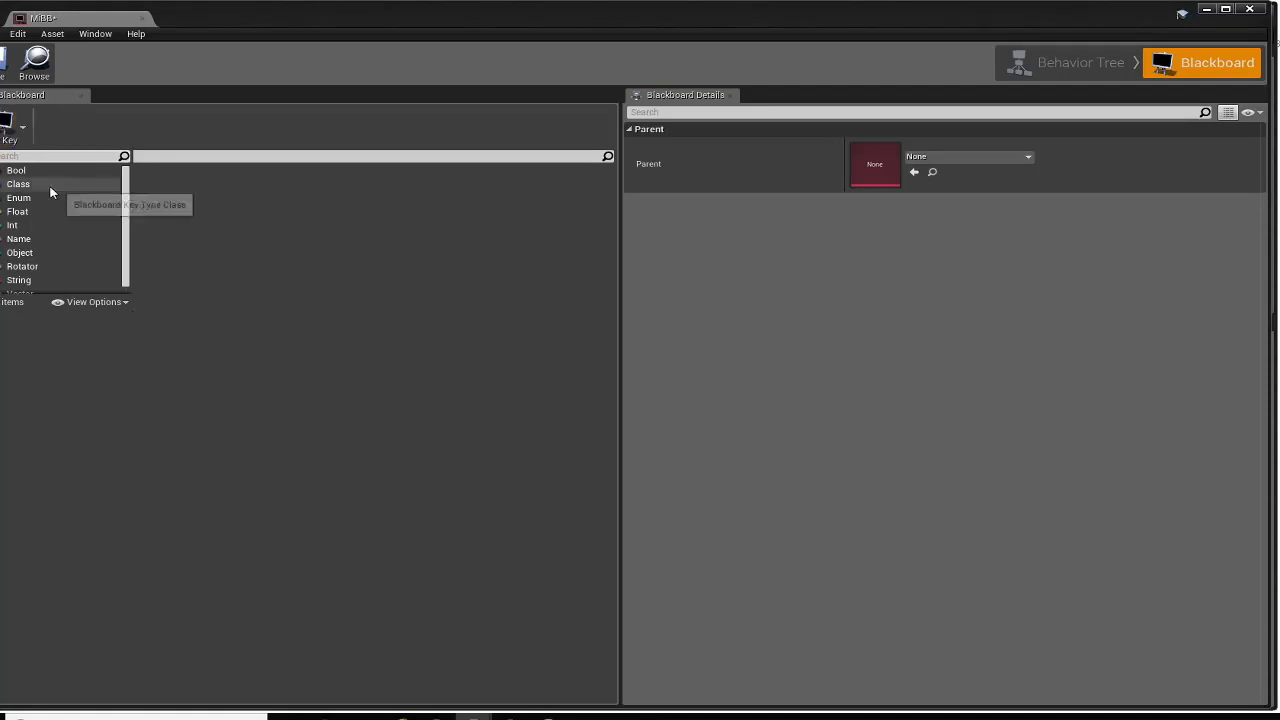
{"action": "scroll", "coordinate": [50, 189], "scroll_direction": "down", "scroll_amount": 1}
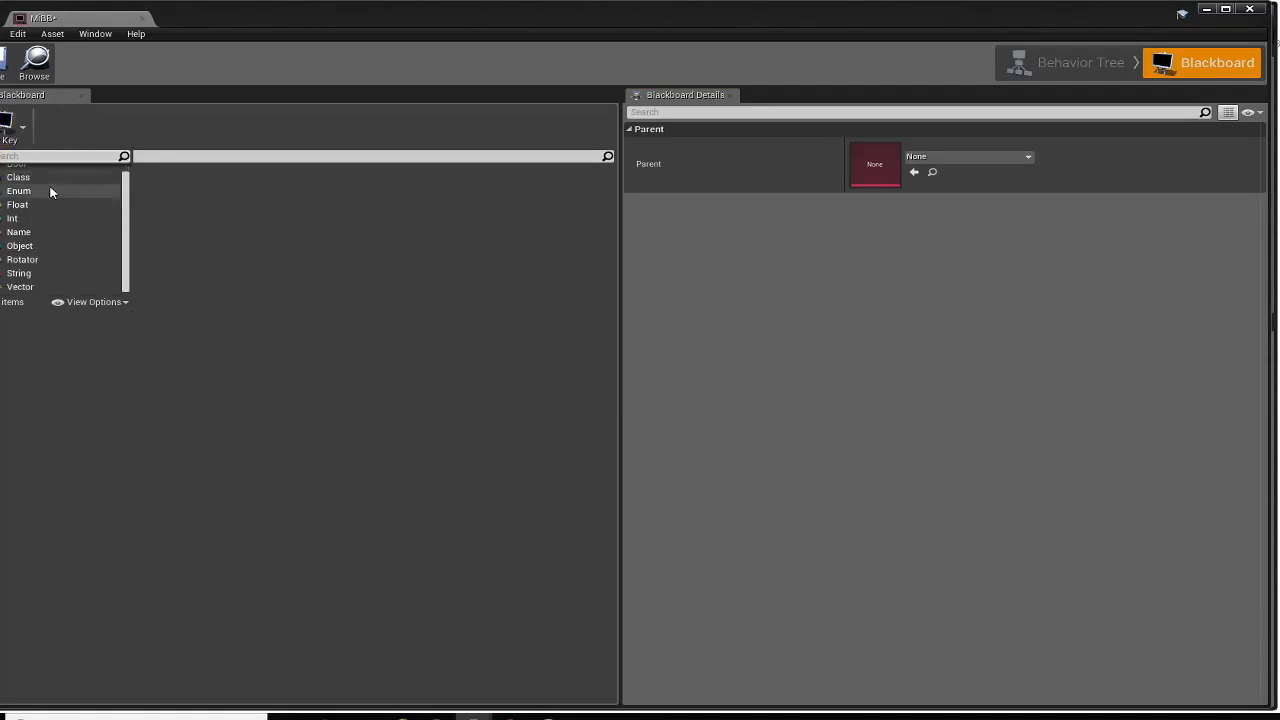
{"action": "left_click", "coordinate": [26, 246]}
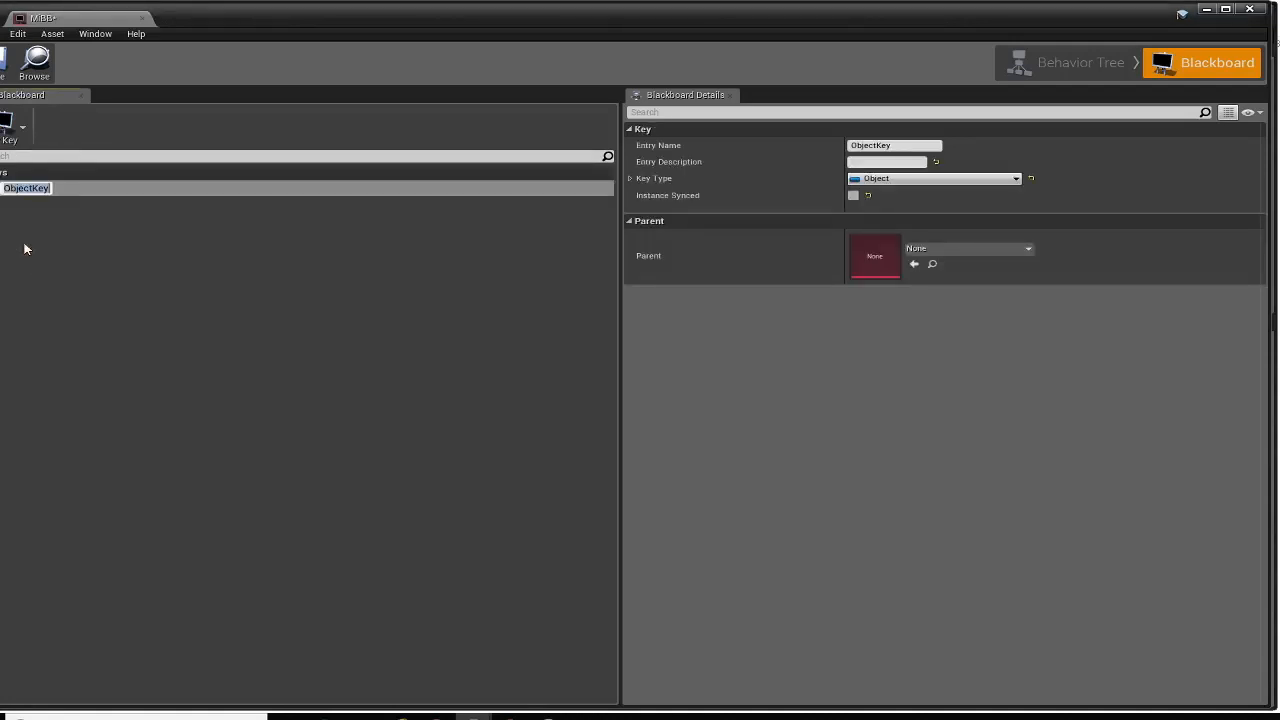
{"action": "type", "text": "CurrentPatrolPoint"}
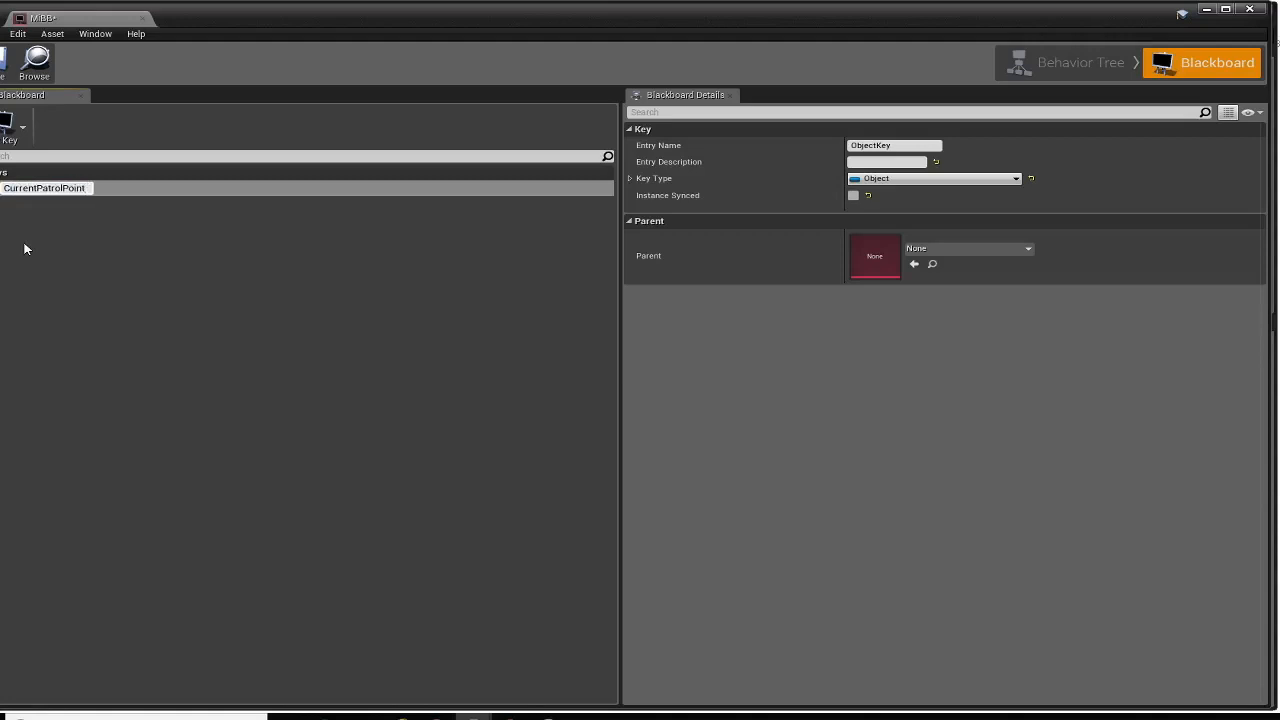
{"action": "key", "text": "Return"}
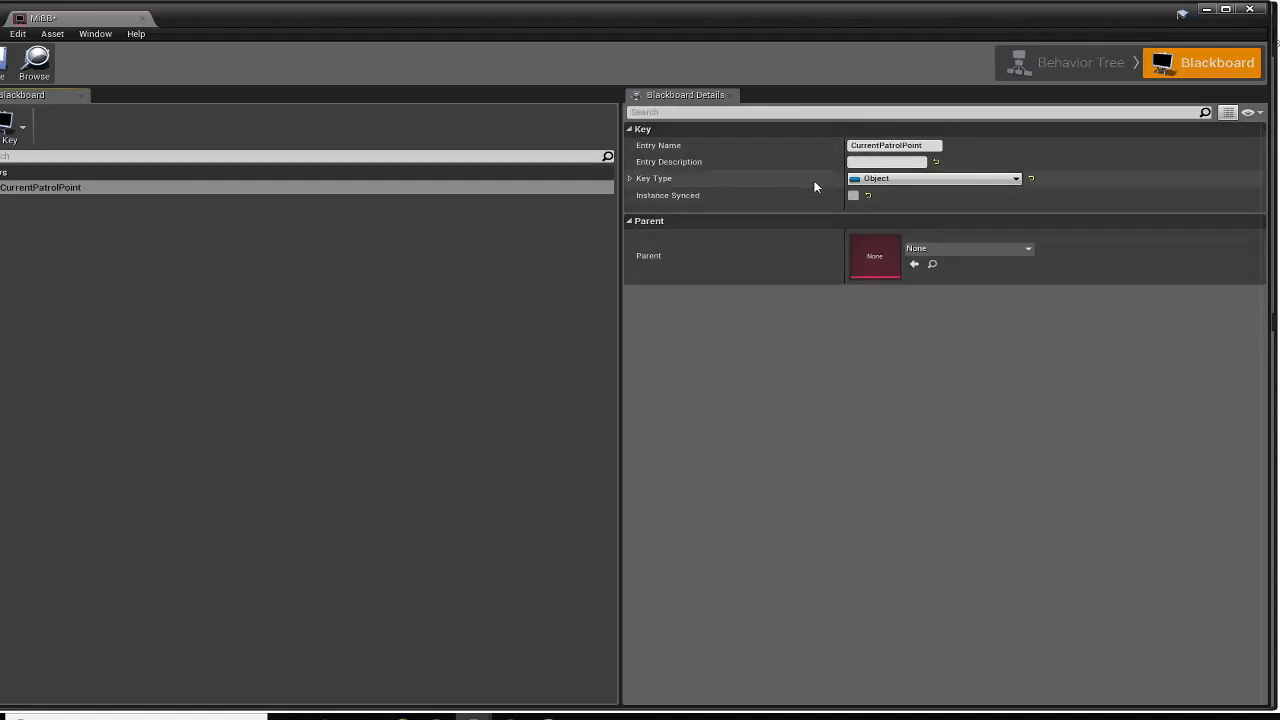
{"action": "left_click", "coordinate": [903, 179]}
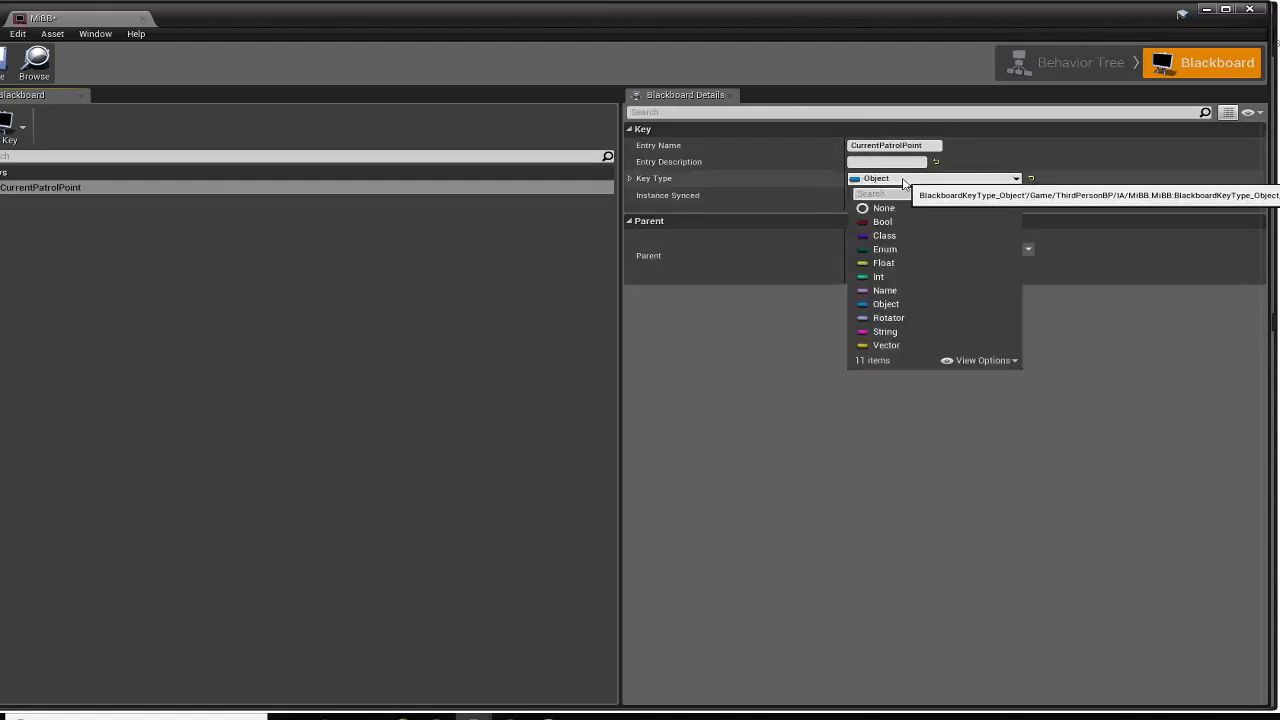
{"action": "type", "text": "actor"}
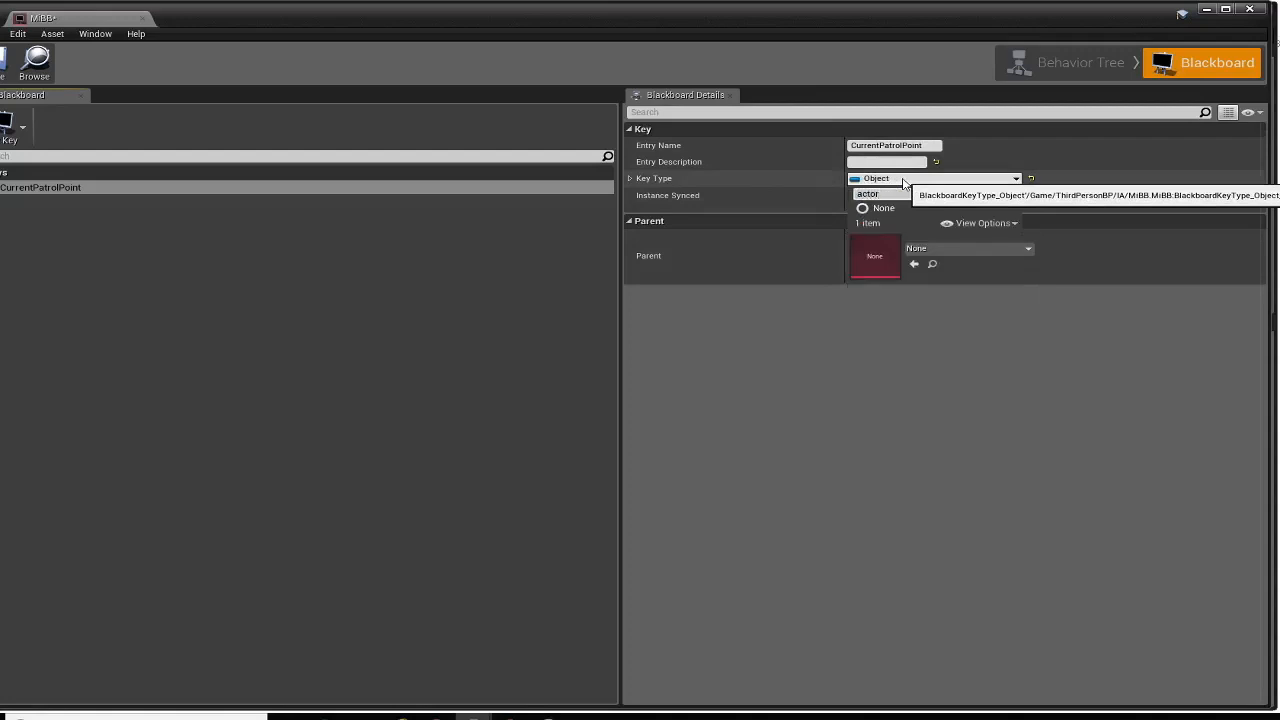
{"action": "key", "text": "BackSpace"}
{"action": "key", "text": "BackSpace"}
{"action": "key", "text": "BackSpace"}
{"action": "key", "text": "BackSpace"}
{"action": "key", "text": "BackSpace"}
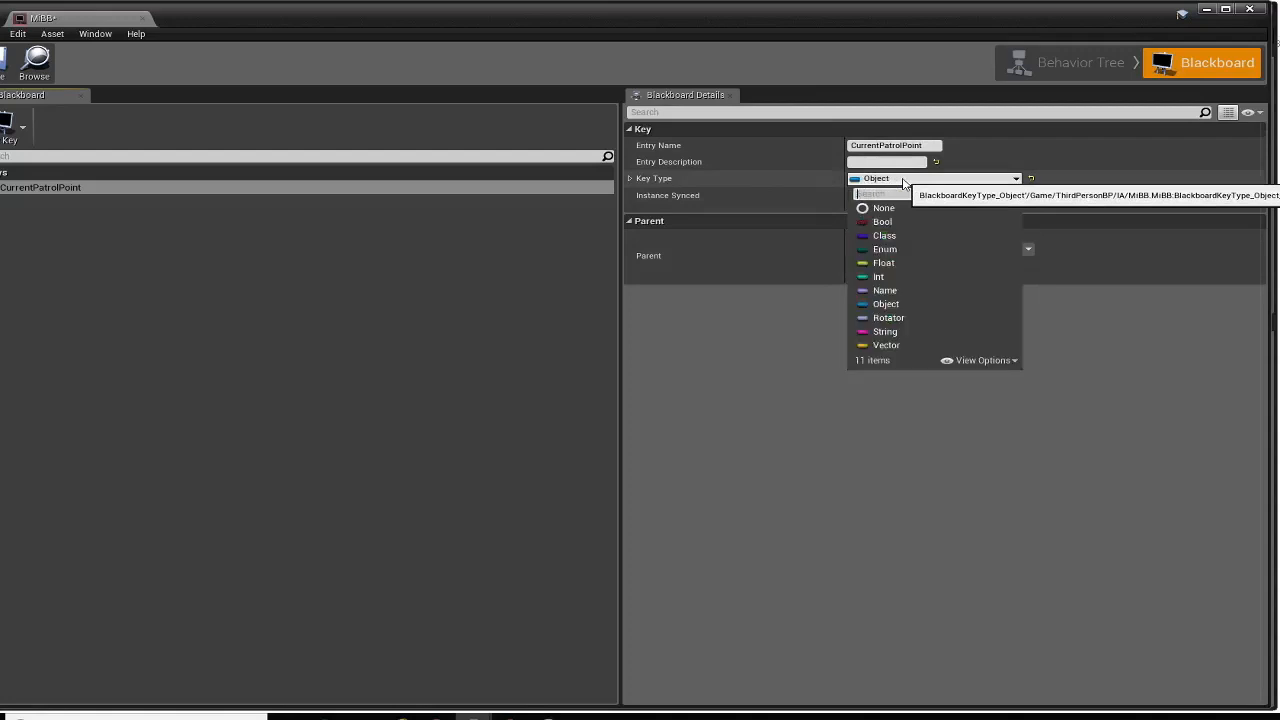
{"action": "left_click", "coordinate": [903, 180]}
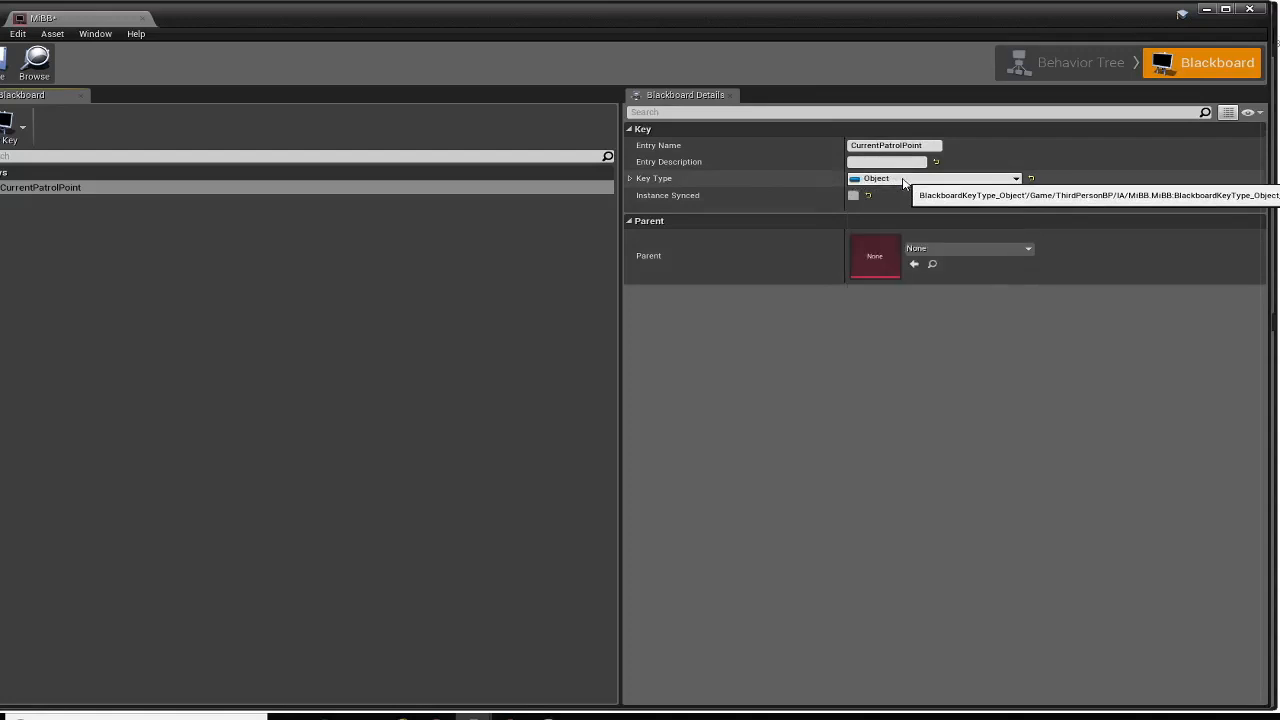
{"action": "left_click", "coordinate": [1018, 180]}
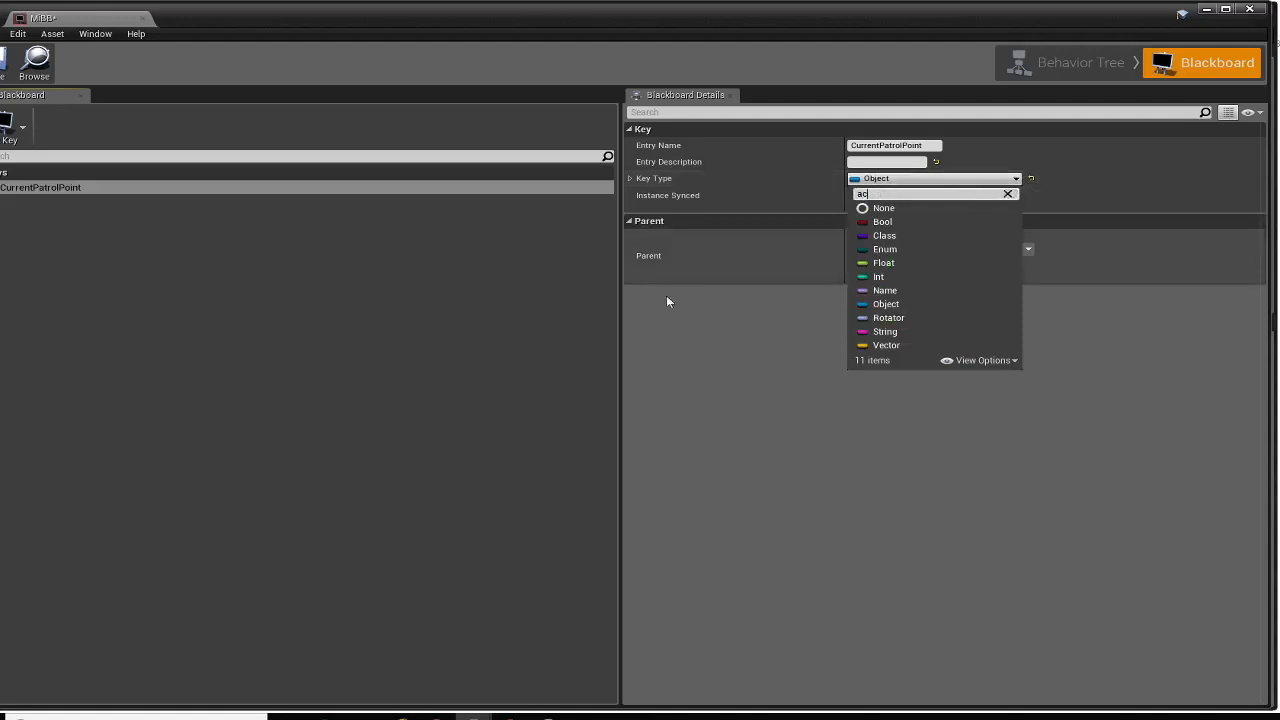
{"action": "left_click", "coordinate": [588, 216]}
Set the base class of the CurrentPatrolPoint key to Actor
{"action": "left_click", "coordinate": [630, 177]}
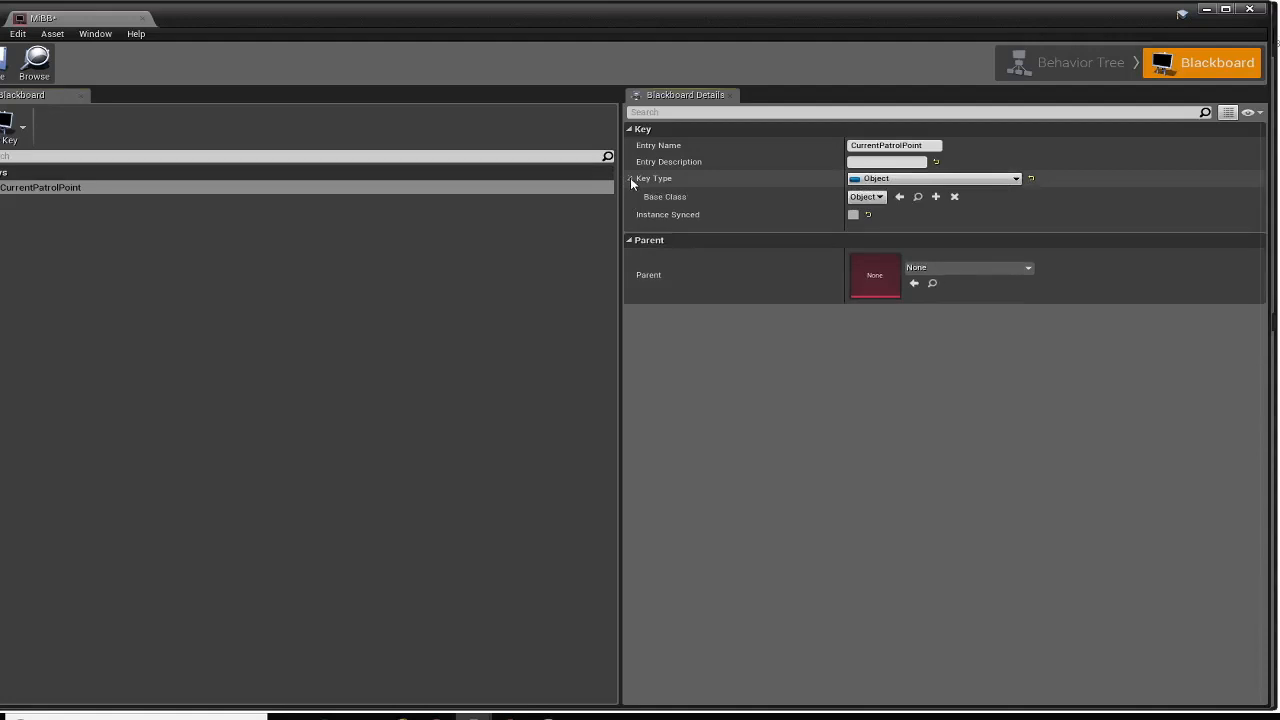
{"action": "left_click", "coordinate": [866, 196]}
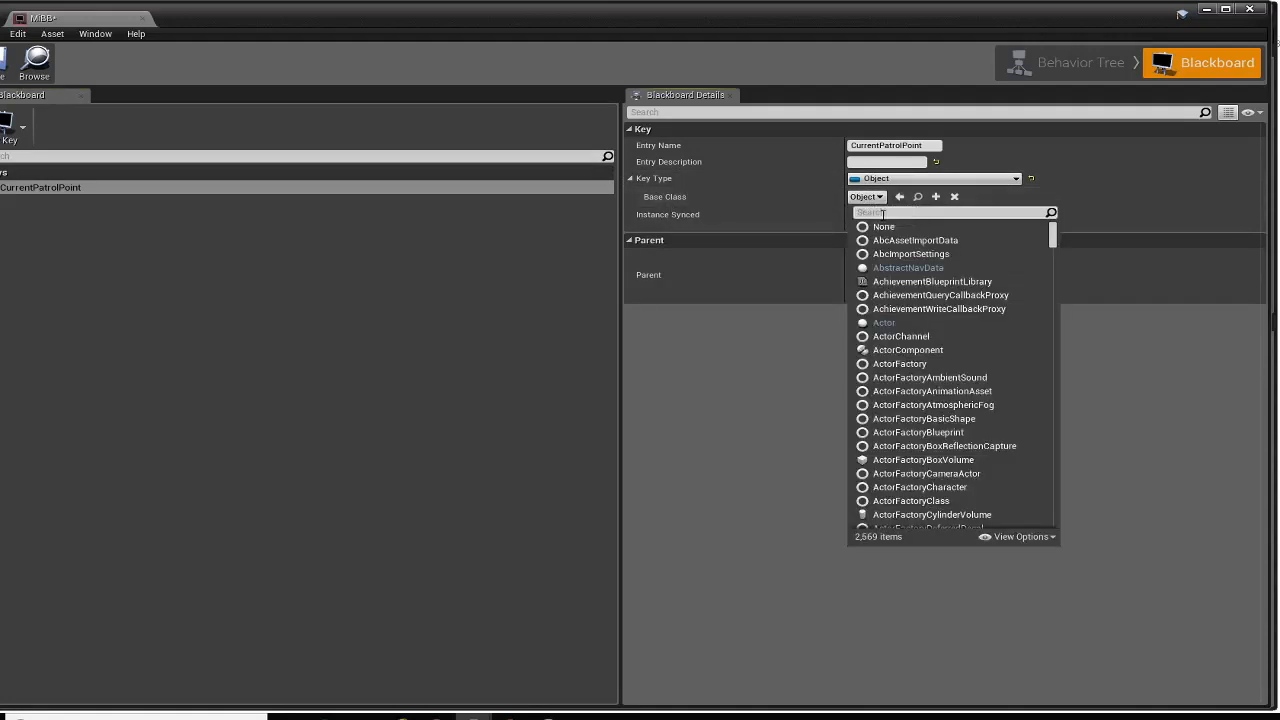
{"action": "type", "text": "actor"}
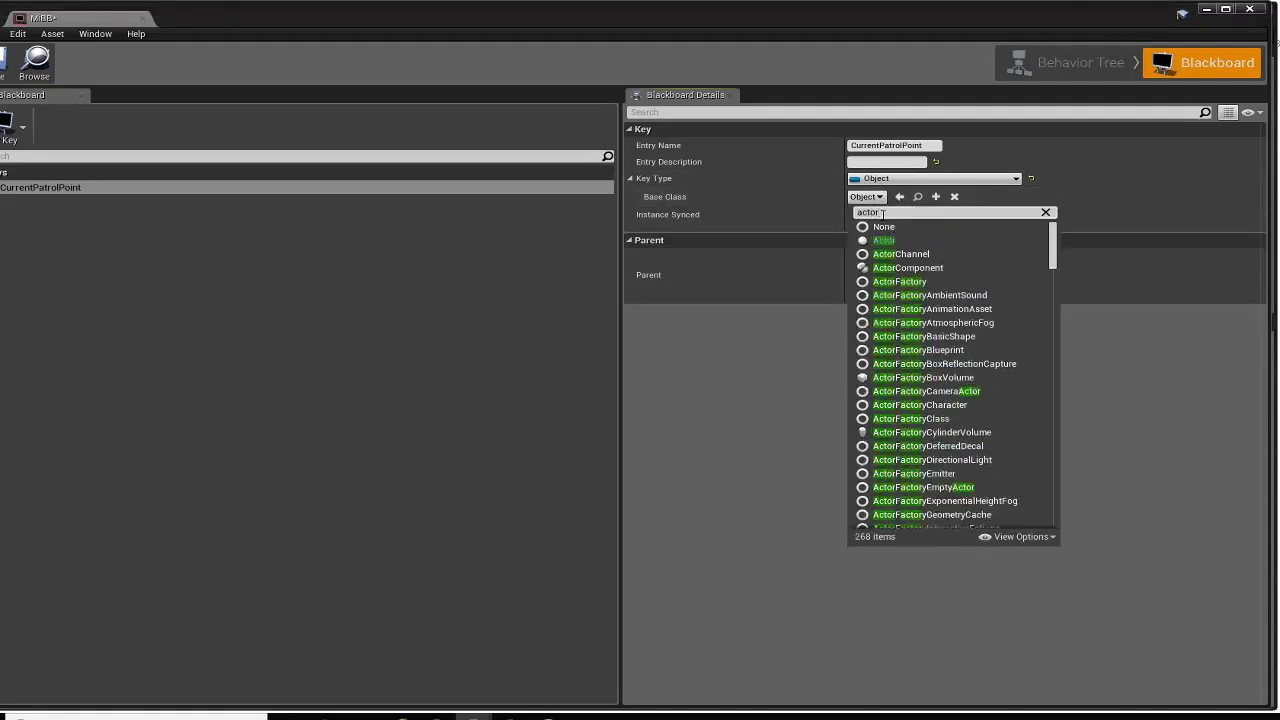
{"action": "left_click", "coordinate": [884, 240]}
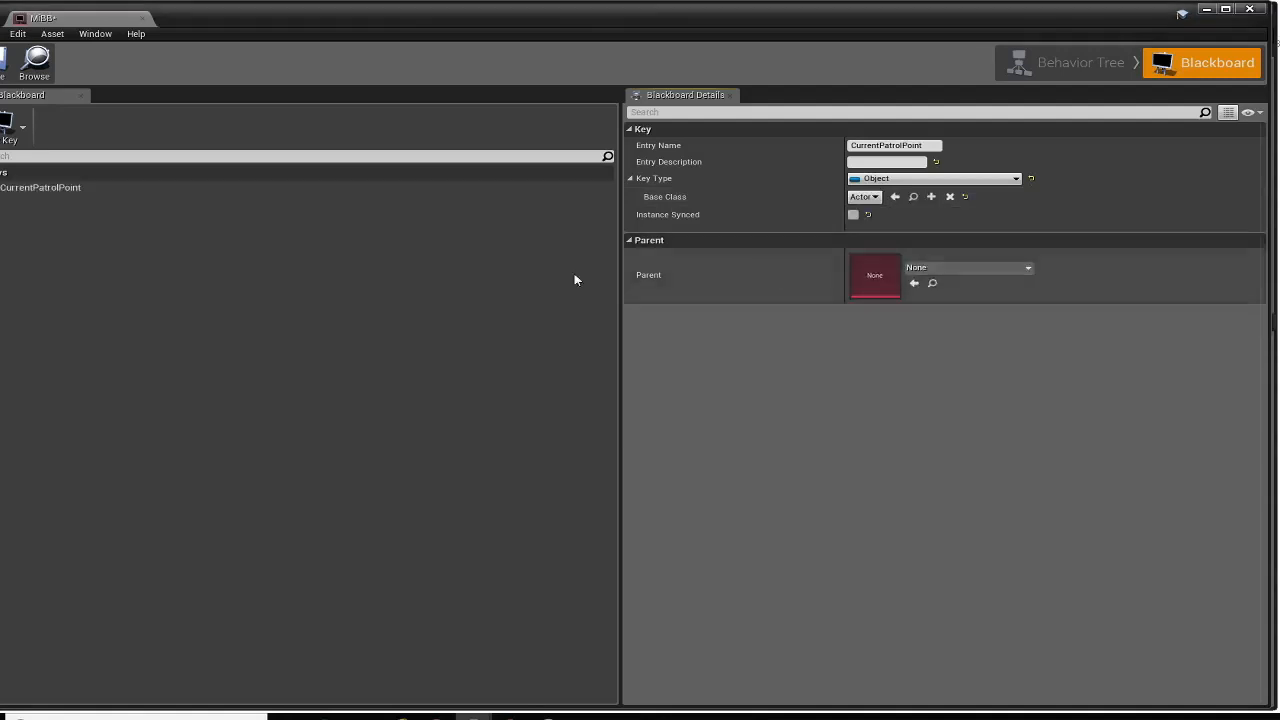
{"action": "left_click", "coordinate": [40, 188]}
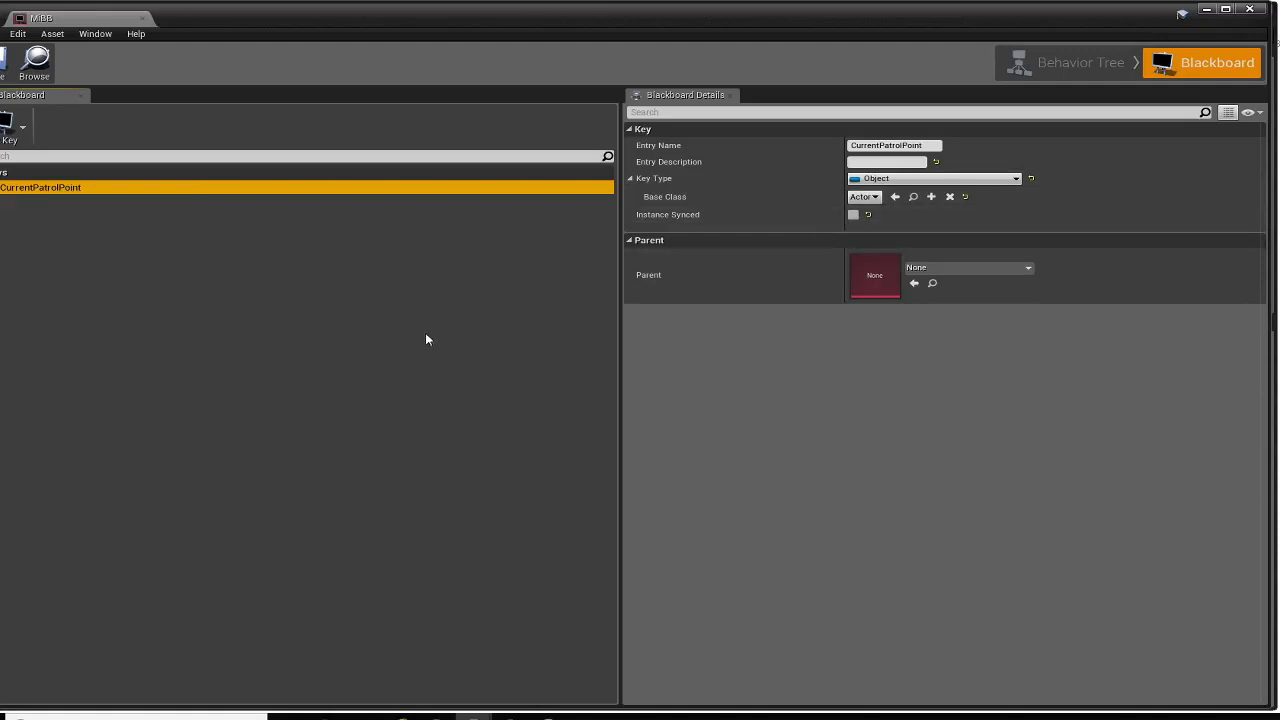
Add an Object key named PatrolPoint1 to the blackboard and set its base class to Actor
{"action": "left_click", "coordinate": [23, 133]}
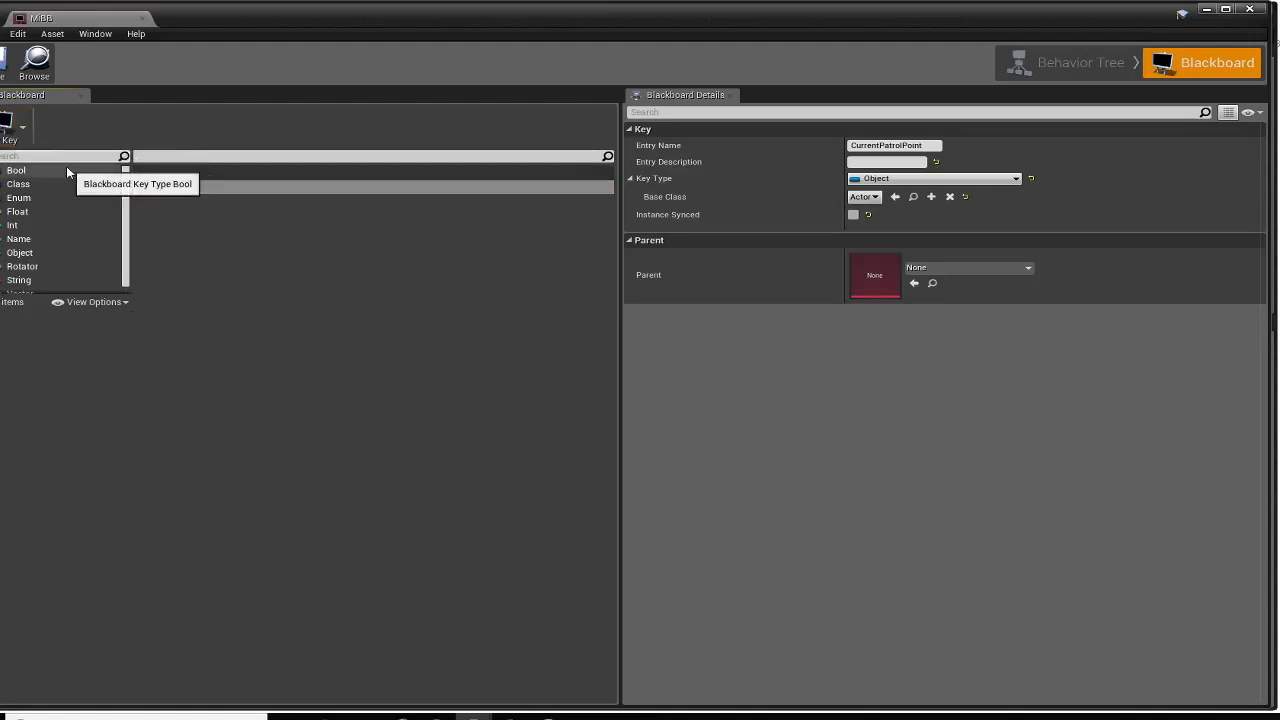
{"action": "type", "text": "obj"}
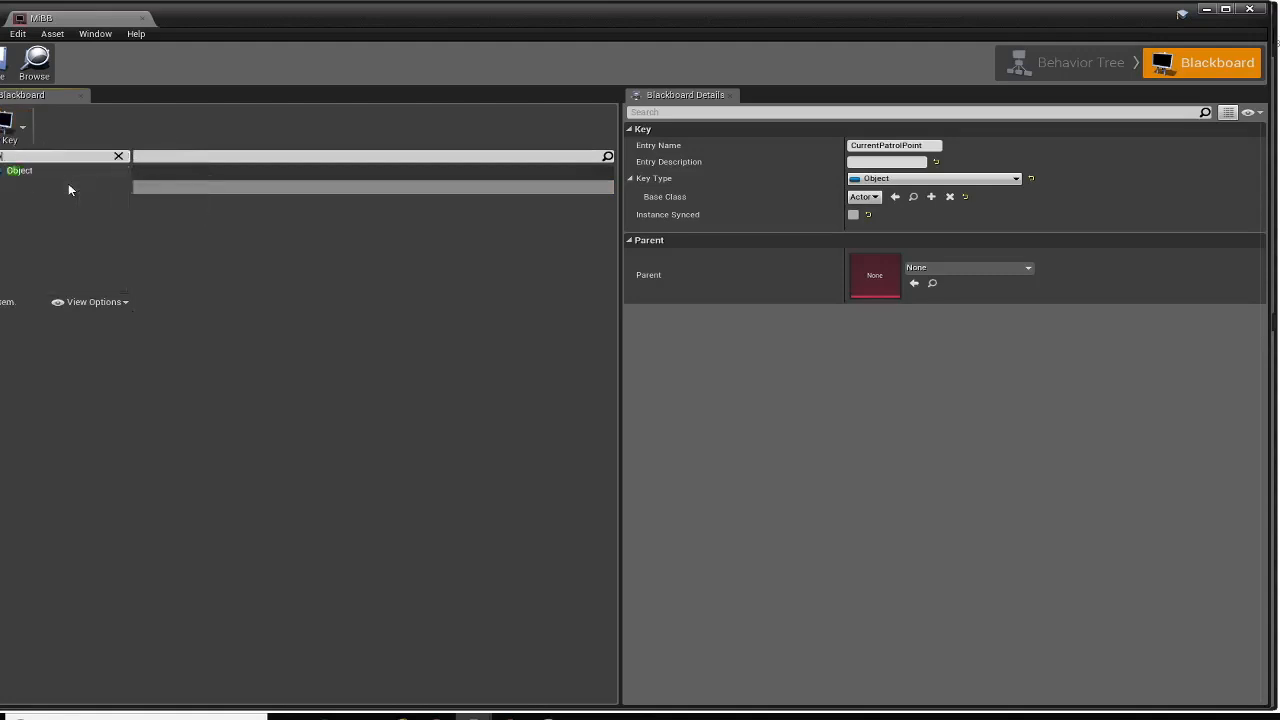
{"action": "left_click", "coordinate": [16, 172]}
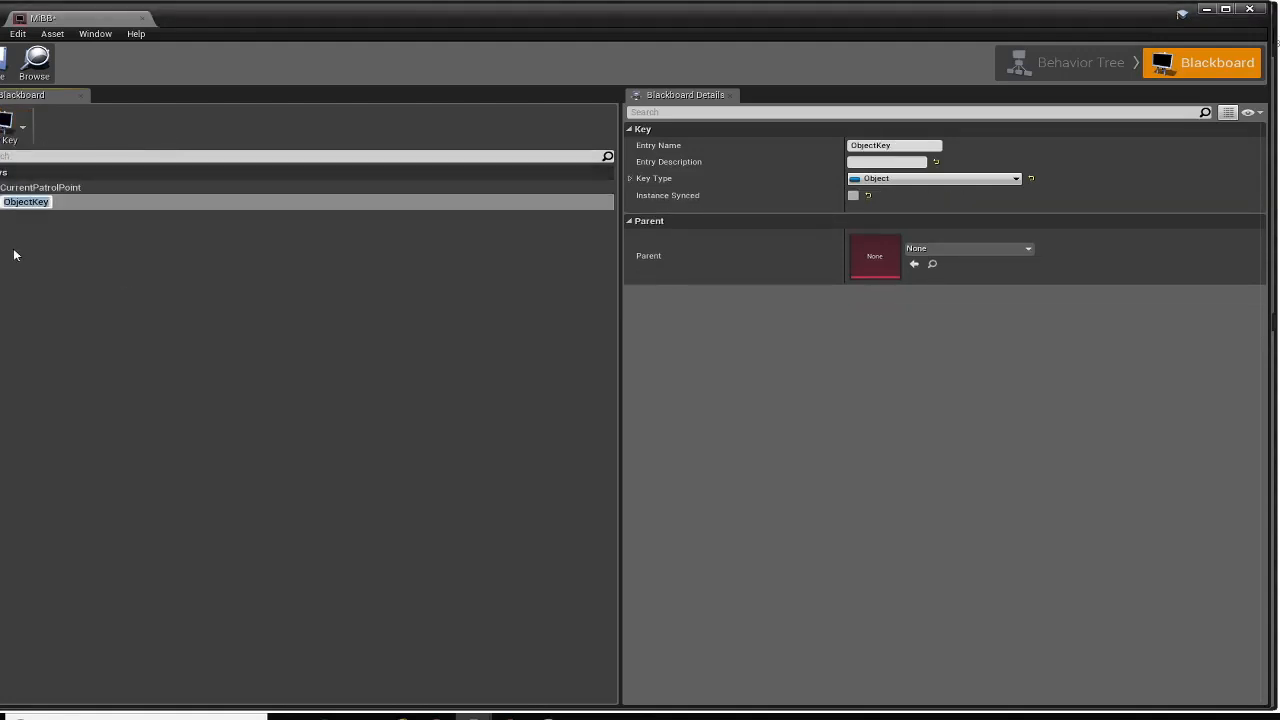
{"action": "type", "text": "PatrolPoint1"}
{"action": "key", "text": "Return"}
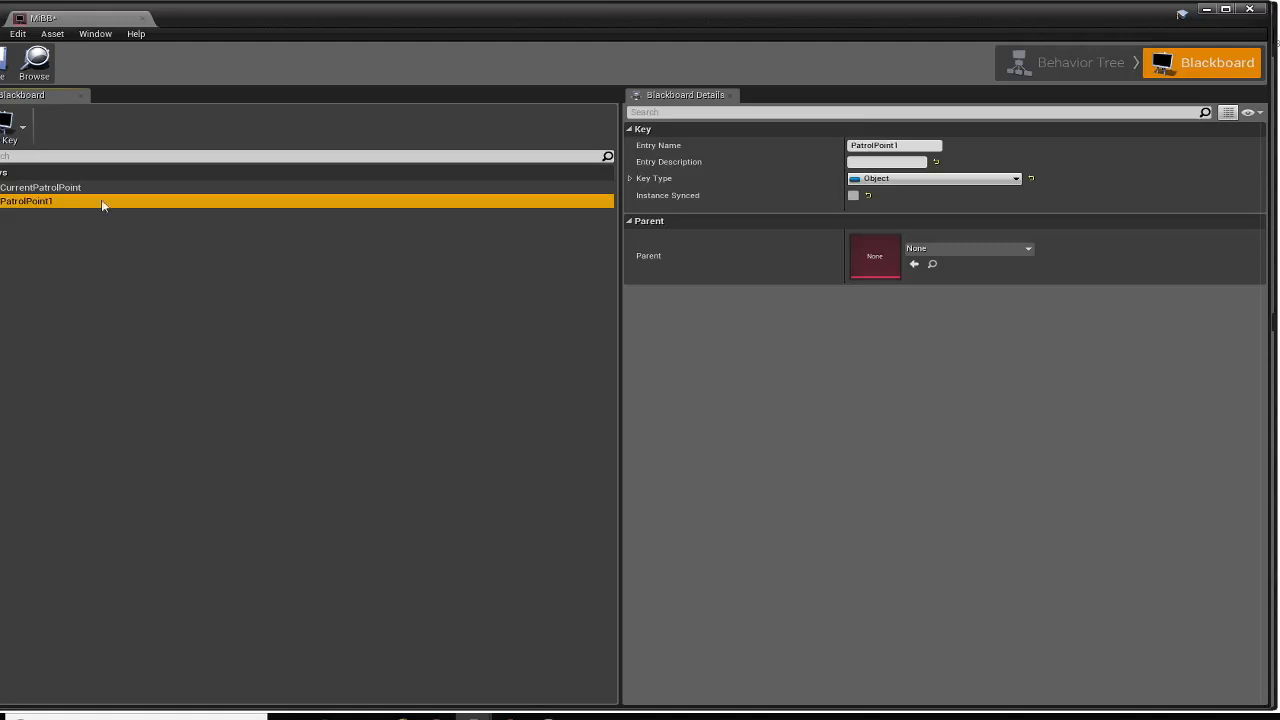
{"action": "left_click", "coordinate": [631, 179]}
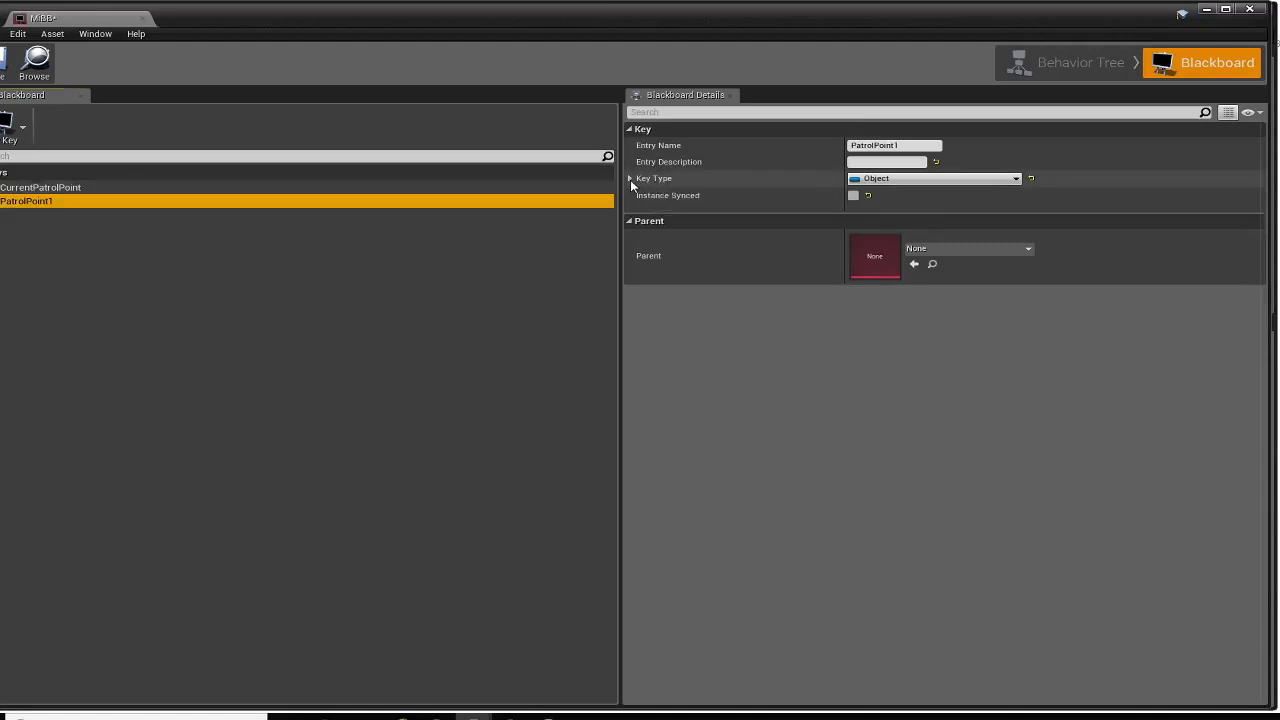
{"action": "left_click", "coordinate": [872, 196]}
{"action": "type", "text": "actor"}
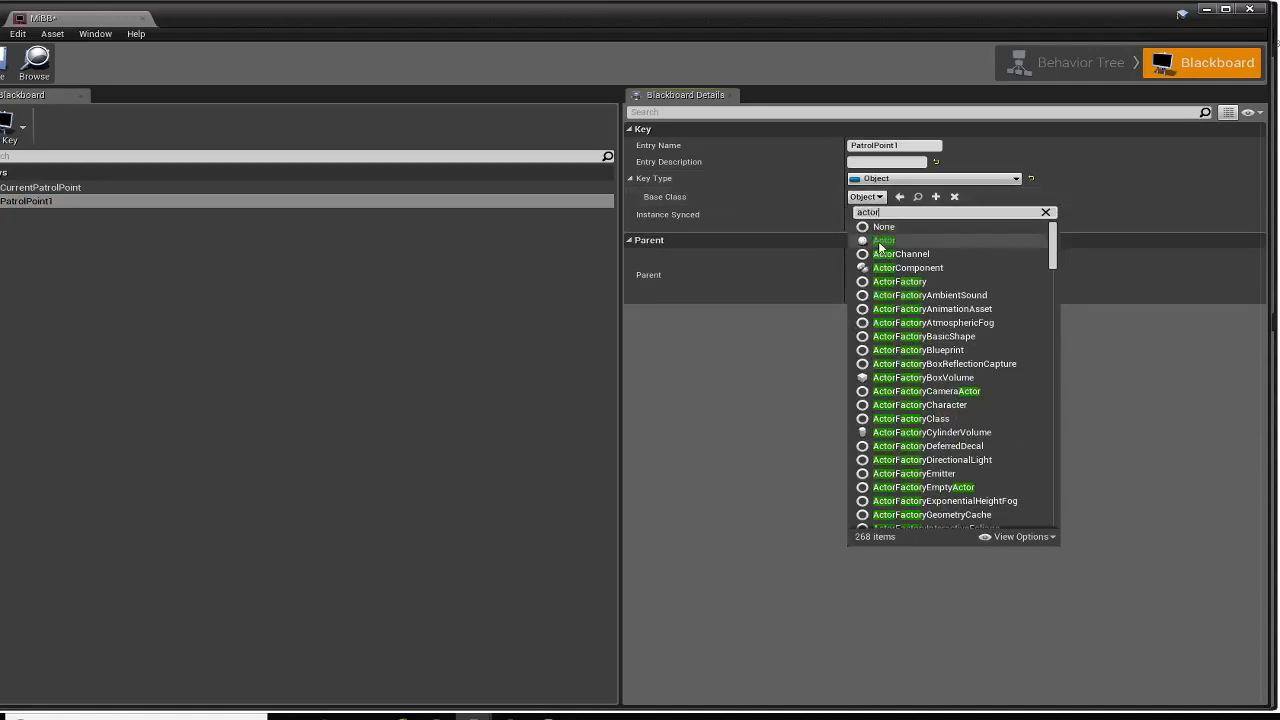
{"action": "left_click", "coordinate": [884, 240]}
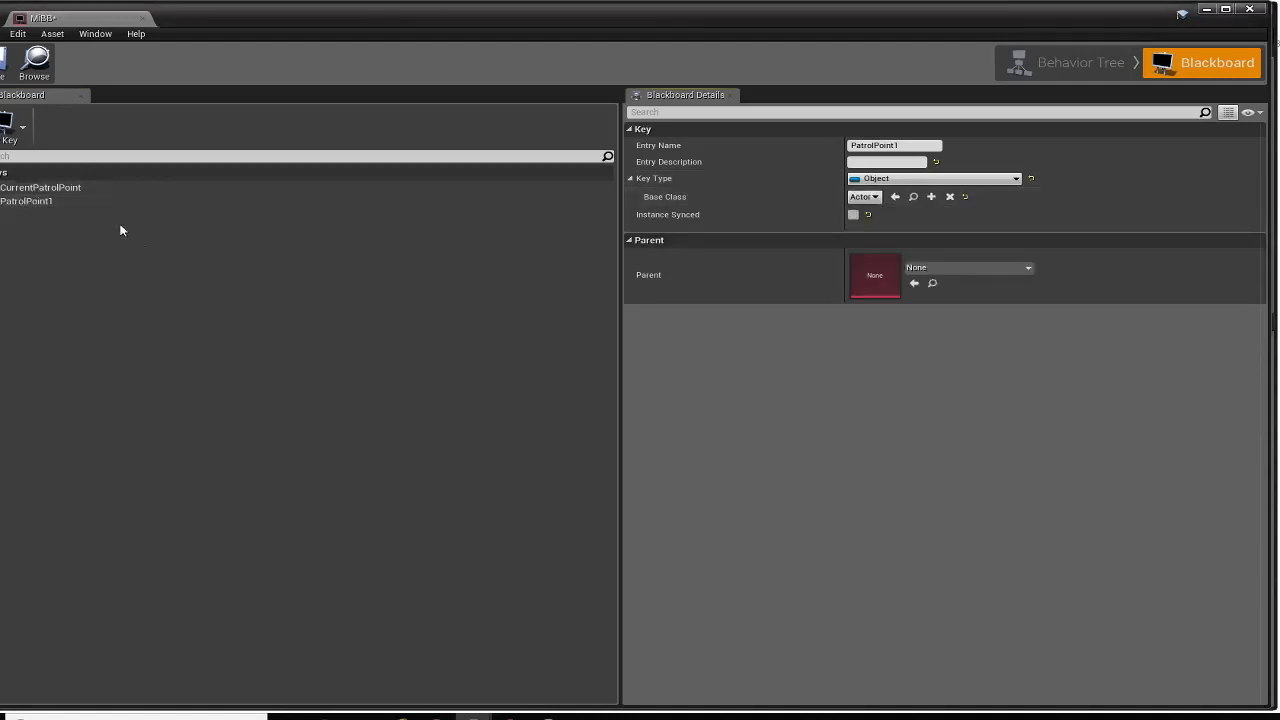
Add an Object key named PatrolPoint2 with Actor as its base class, and save and close the blackboard
{"action": "left_click", "coordinate": [8, 130]}
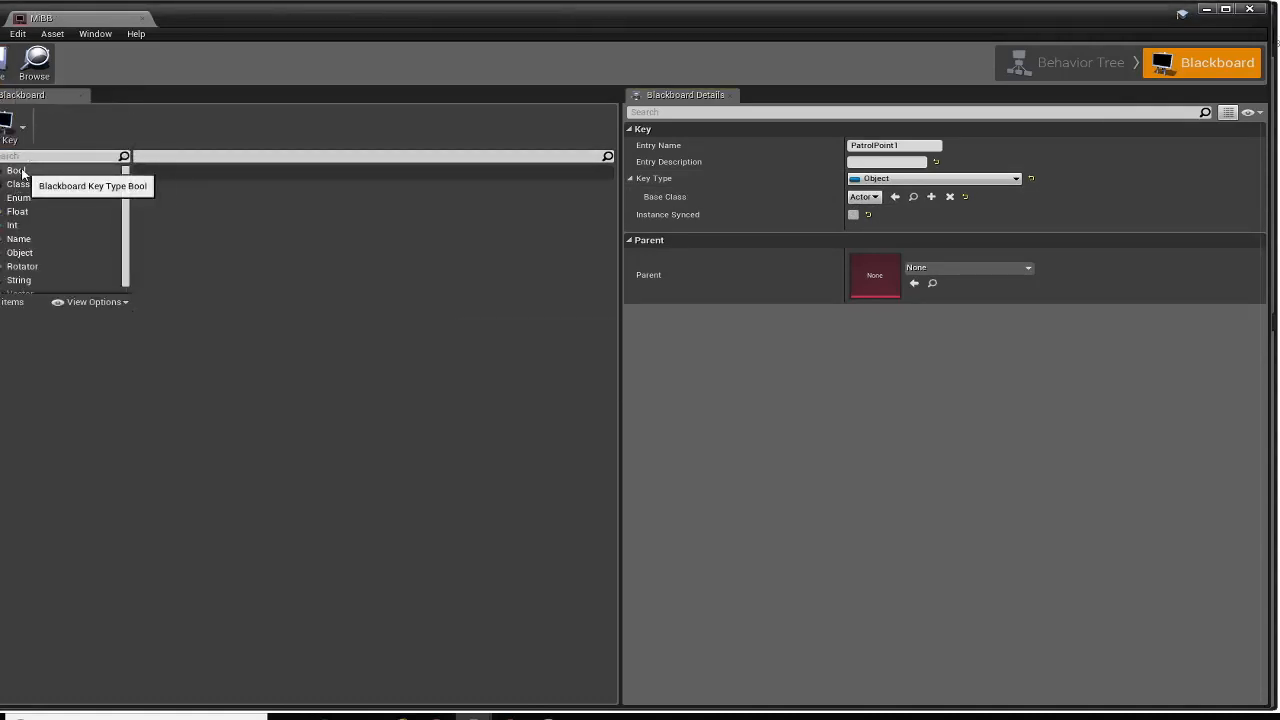
{"action": "type", "text": "ob"}
{"action": "left_click", "coordinate": [20, 171]}
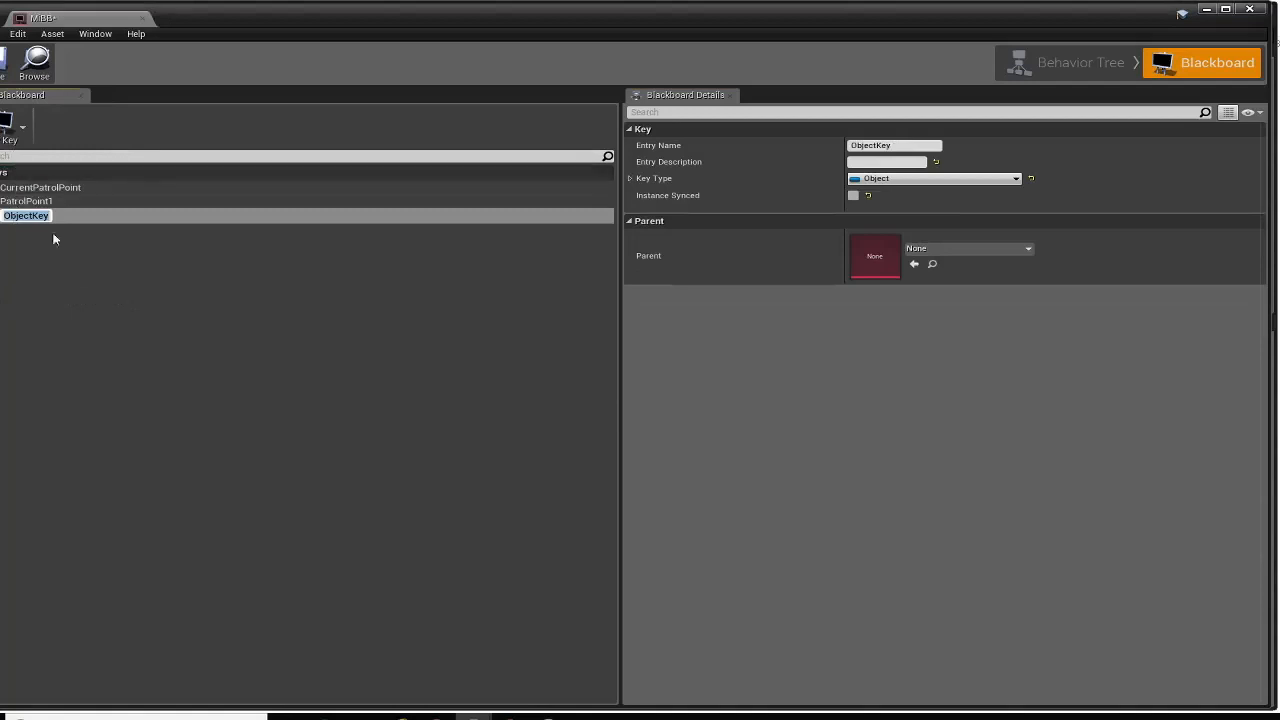
{"action": "type", "text": "PatrolPoint2"}
{"action": "key", "text": "Return"}
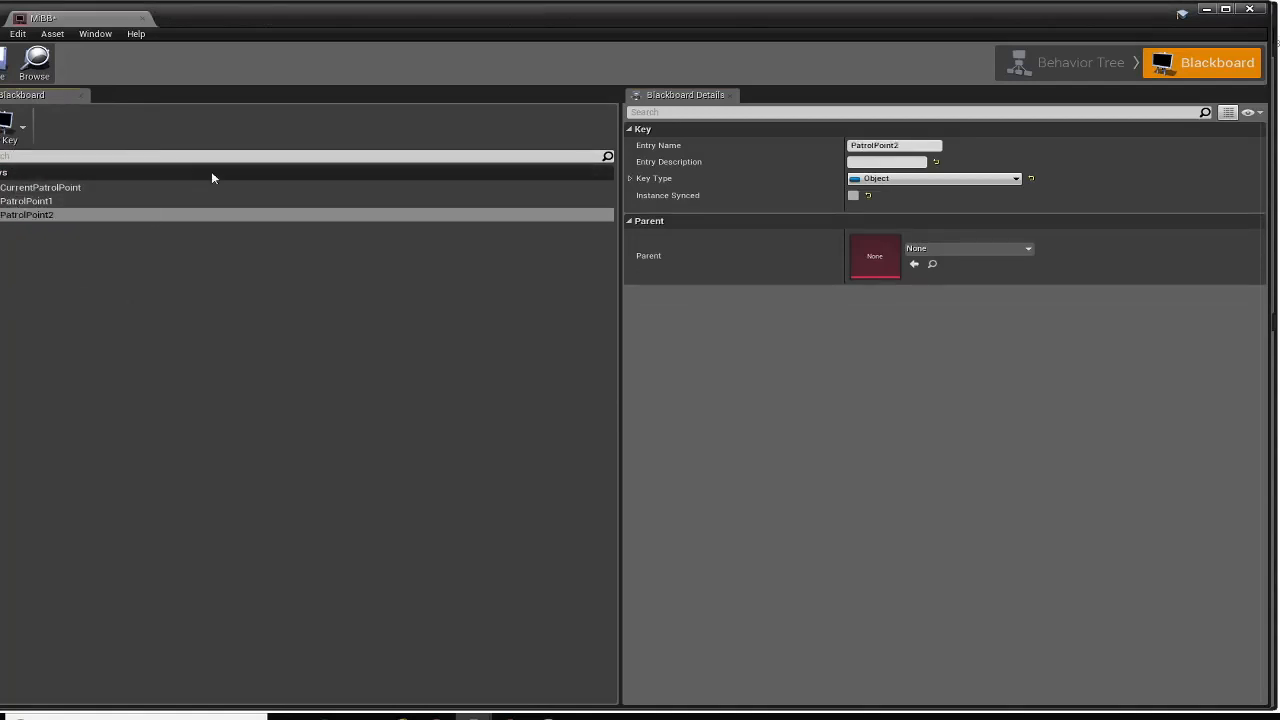
{"action": "left_click", "coordinate": [630, 178]}
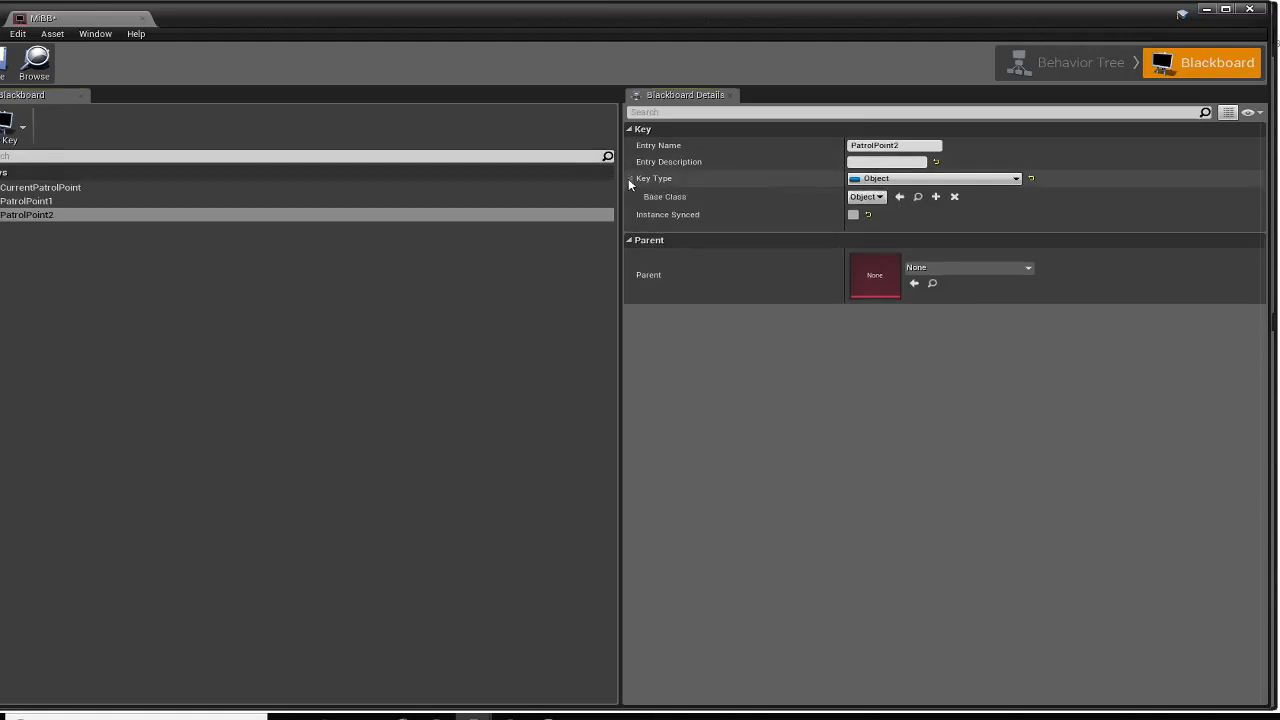
{"action": "left_click", "coordinate": [879, 197]}
{"action": "type", "text": "actor"}
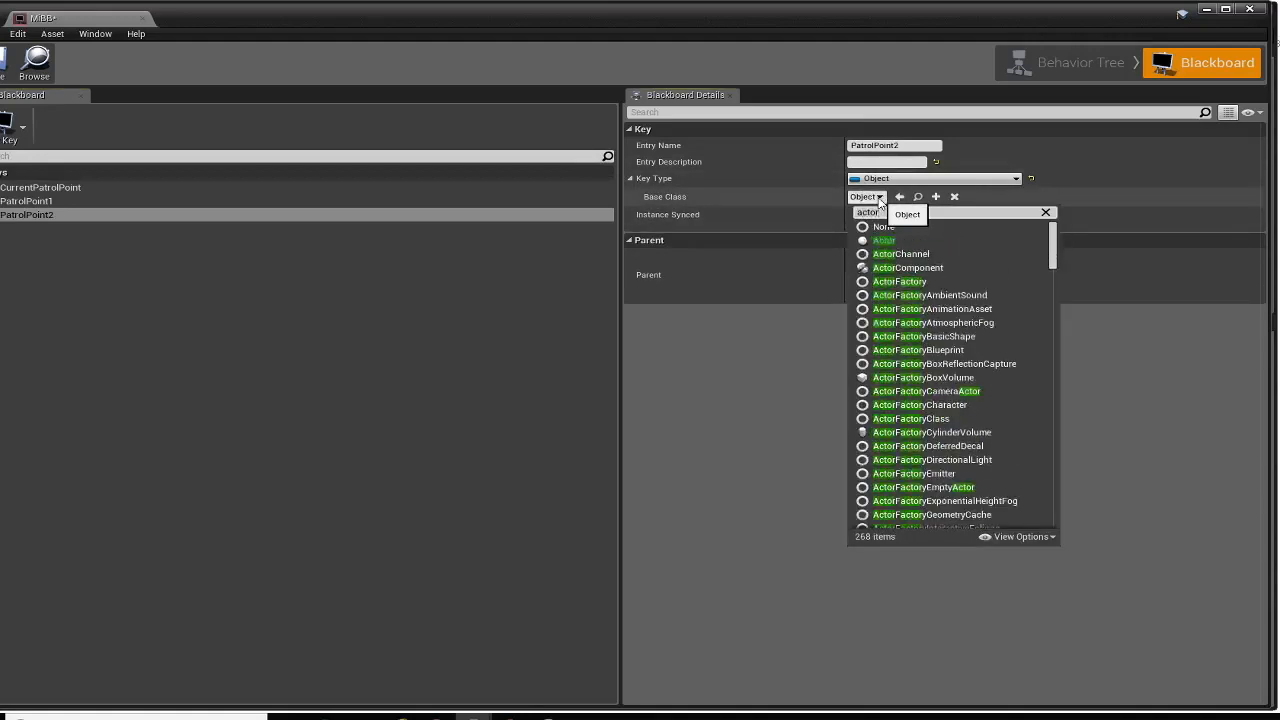
{"action": "left_click", "coordinate": [882, 244]}
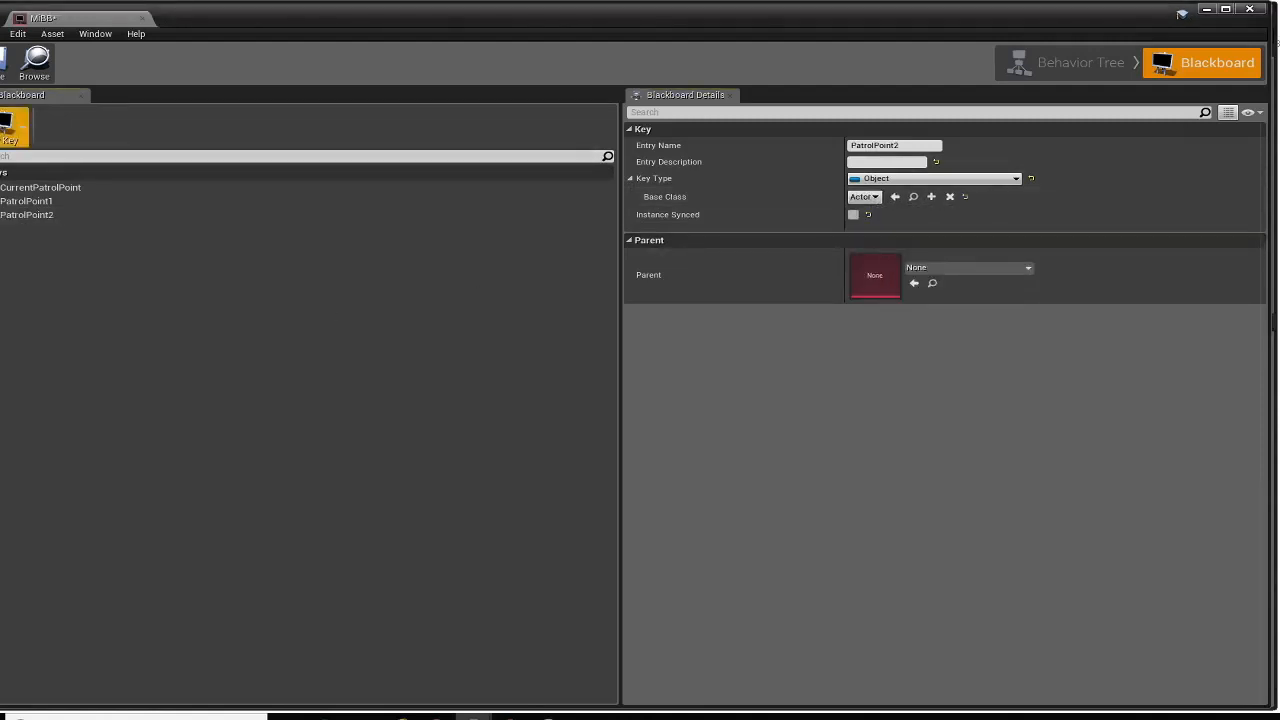
{"action": "left_click", "coordinate": [1, 47]}
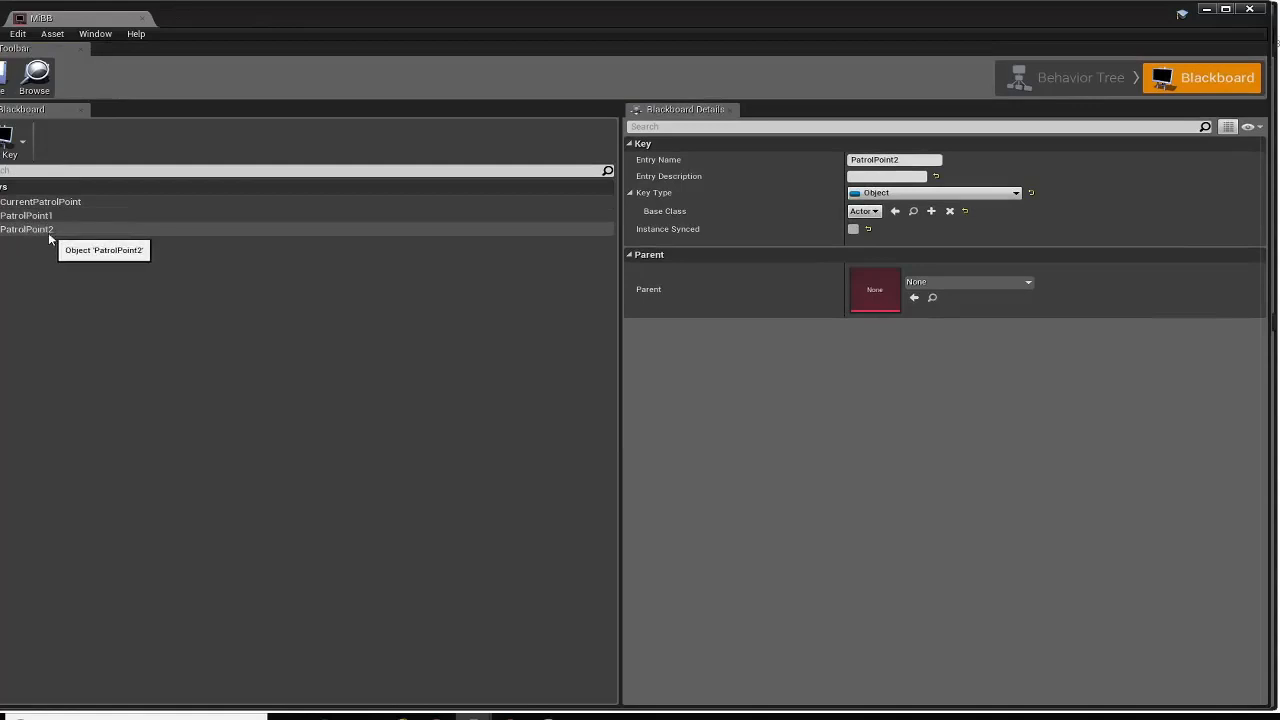
{"action": "left_click", "coordinate": [1251, 12]}
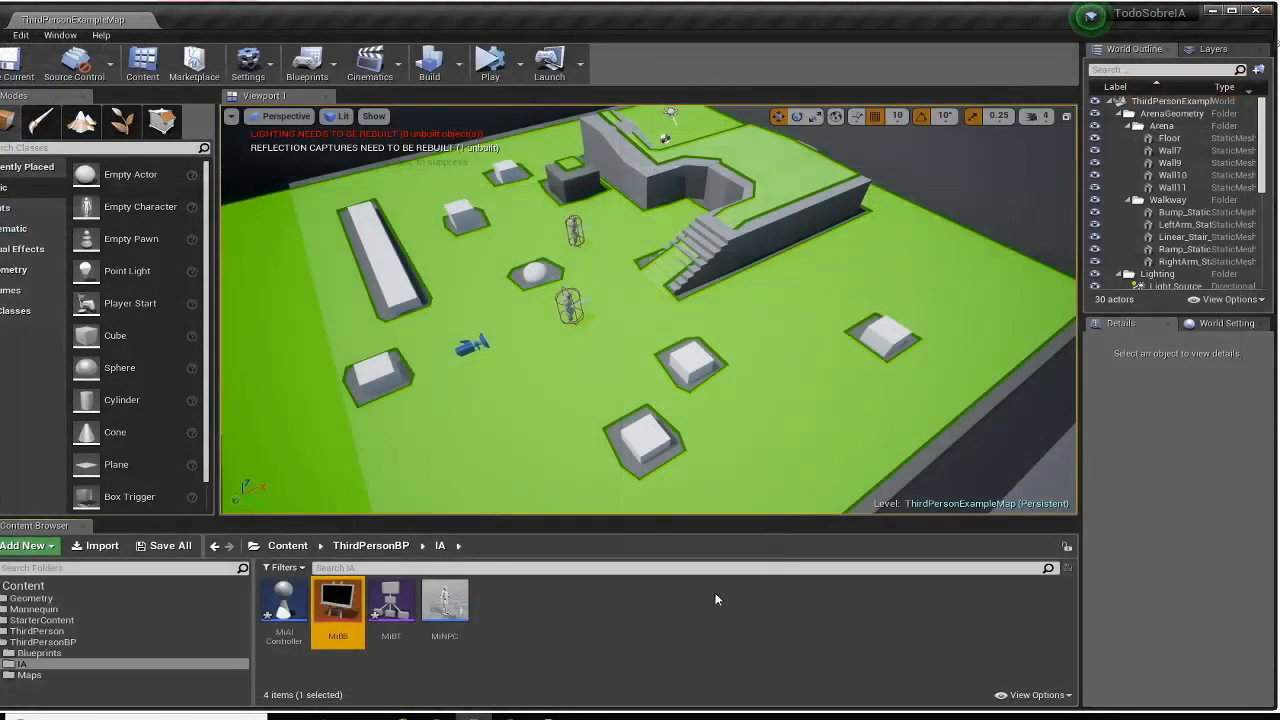
Assign MiBB as the Blackboard Asset of the MiBT behavior tree, save it and switch to its blackboard view
{"action": "double_click", "coordinate": [390, 613]}
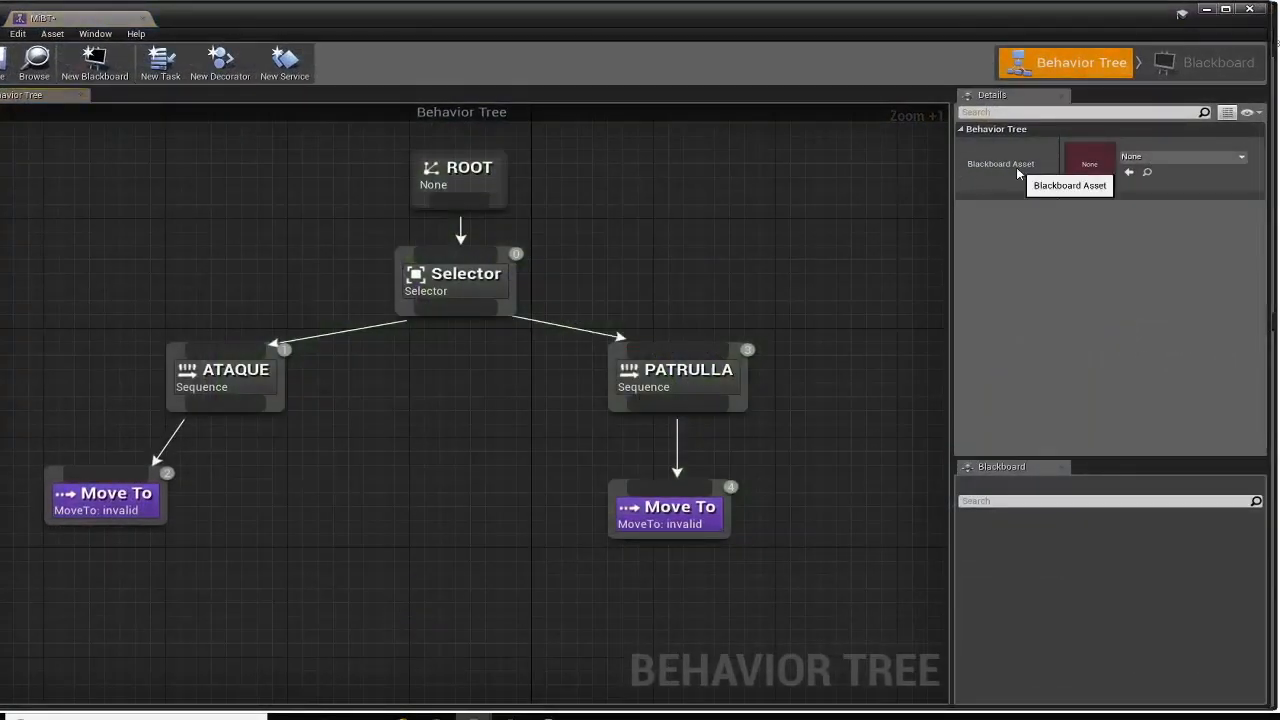
{"action": "left_click", "coordinate": [1243, 158]}
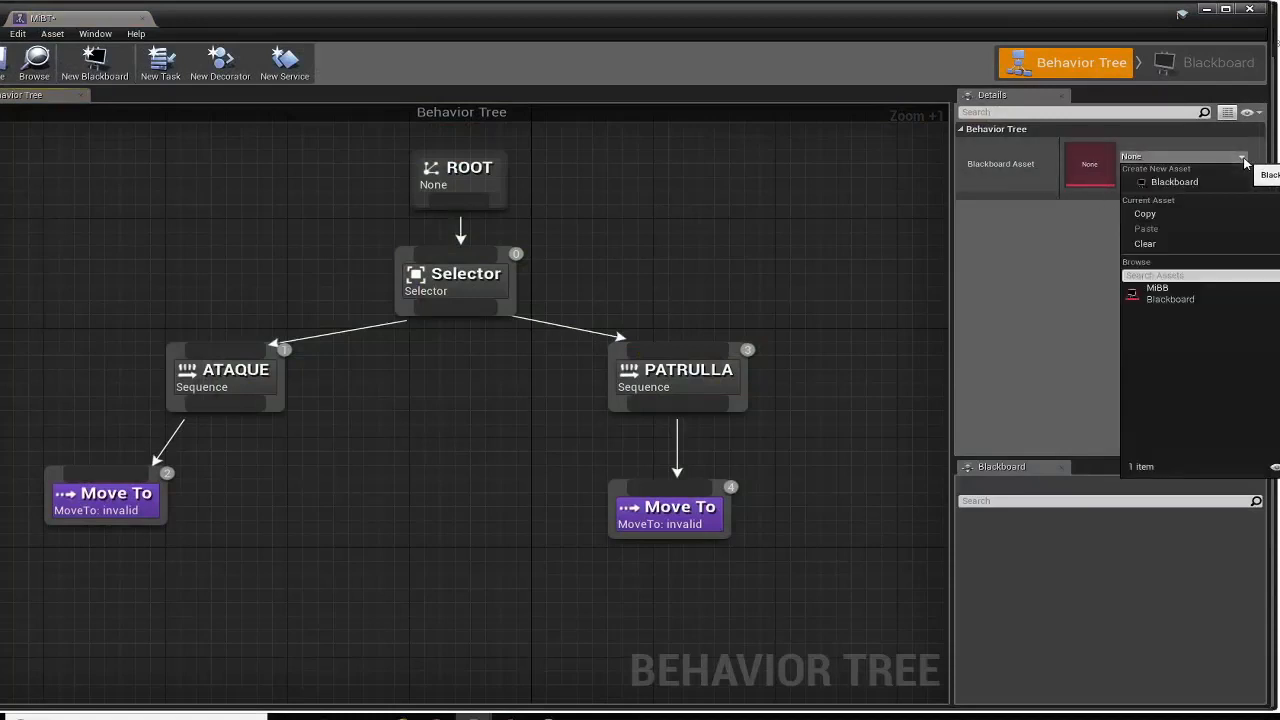
{"action": "left_click", "coordinate": [1155, 299]}
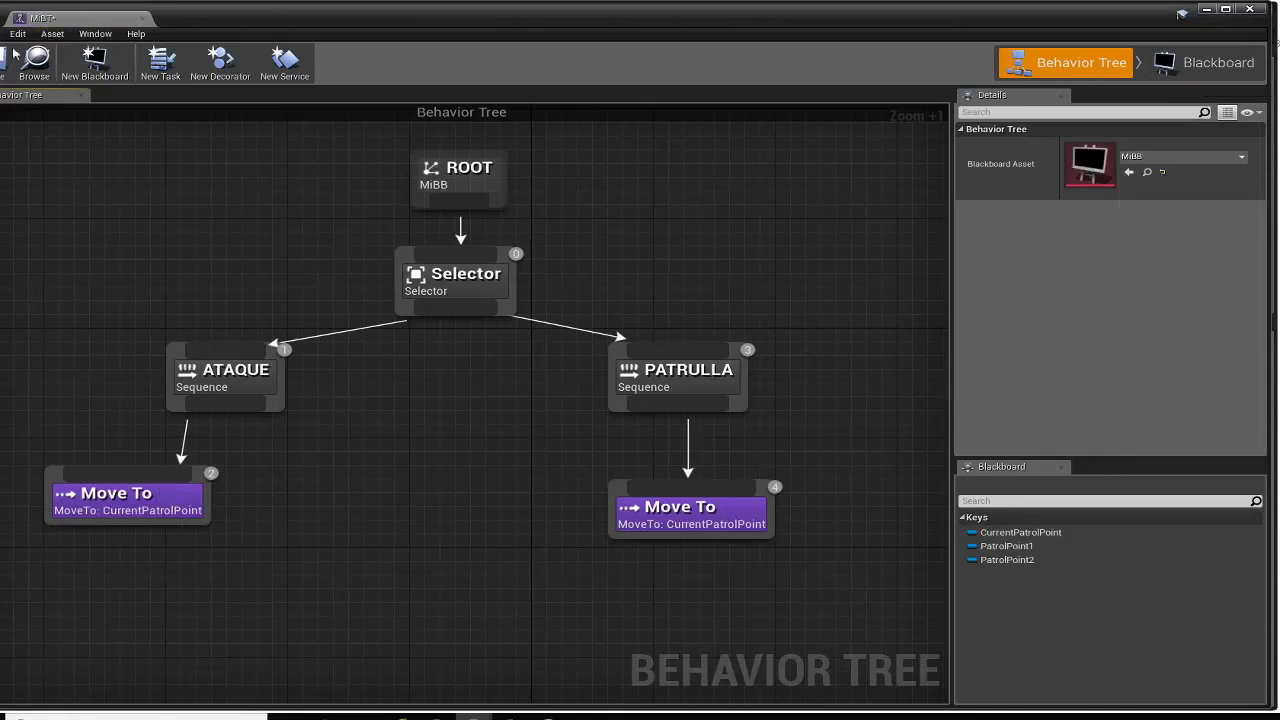
{"action": "key", "text": "ctrl+s"}
{"action": "left_click", "coordinate": [1210, 66]}
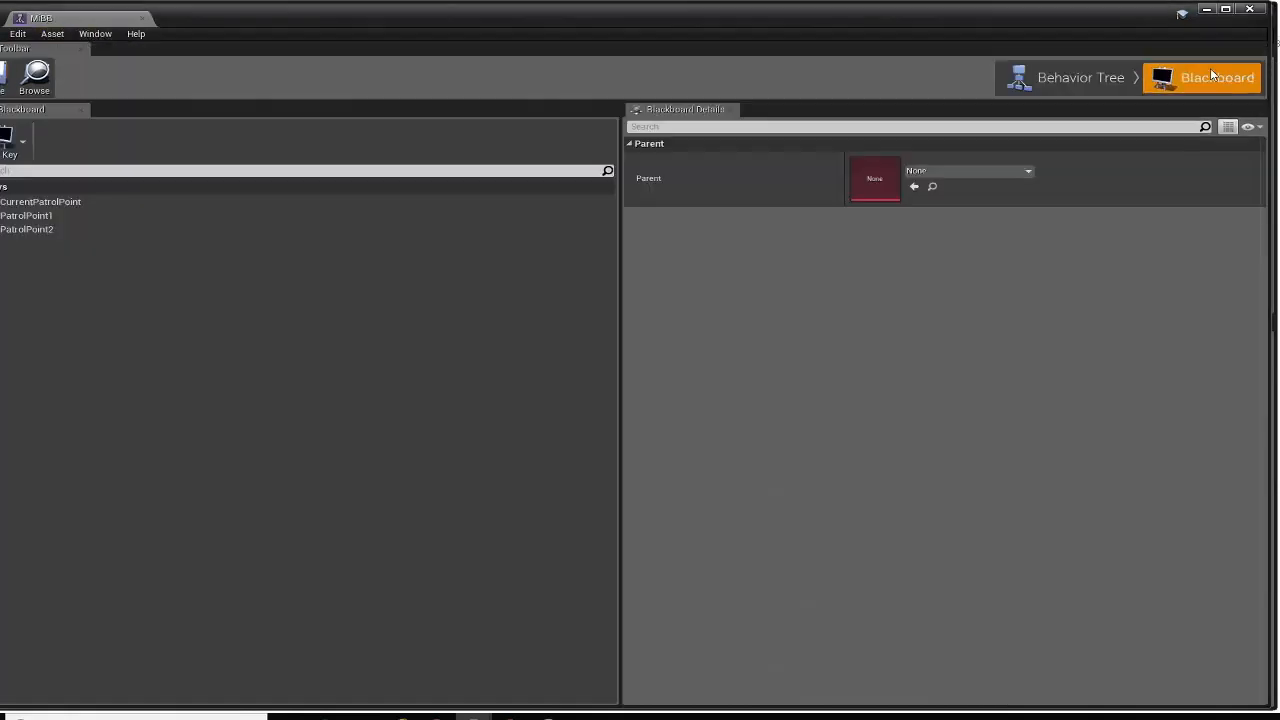
In the behavior tree view, set the PATRULLA Move To node's Blackboard Key to CurrentPatrolPoint, reposition the node and save the tree
{"action": "left_click", "coordinate": [1080, 79]}
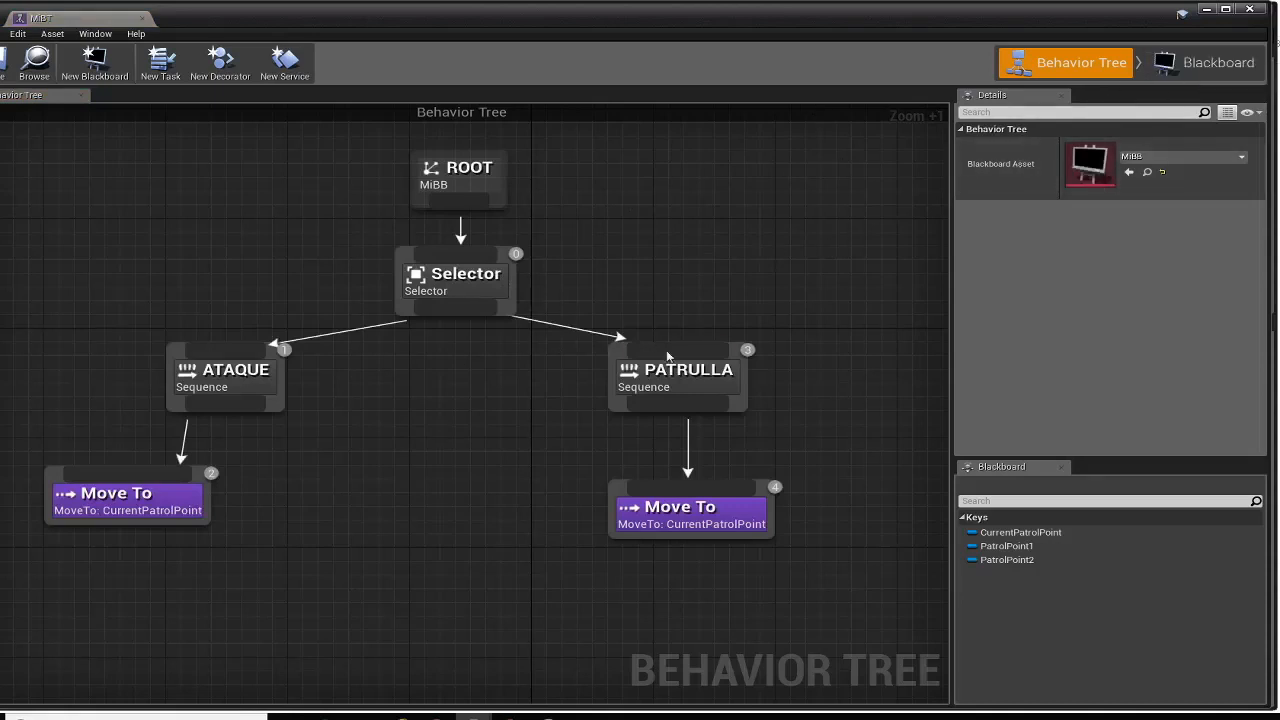
{"action": "left_click", "coordinate": [610, 368]}
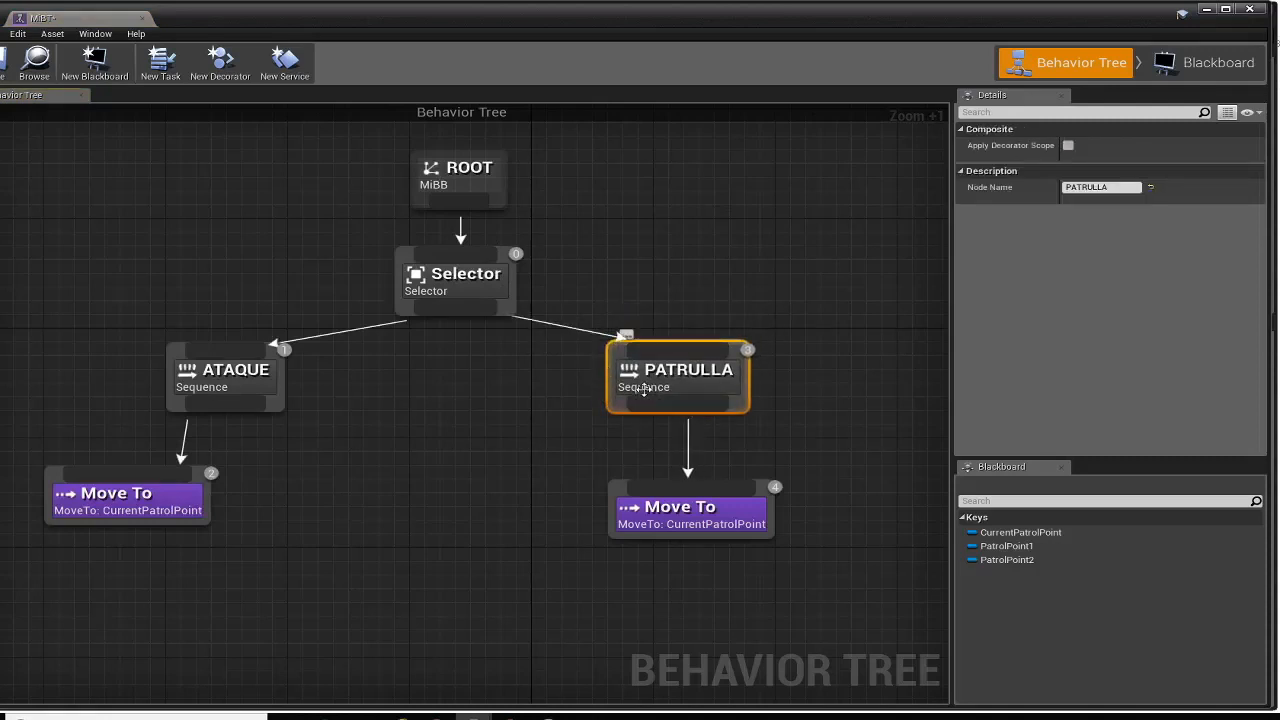
{"action": "left_click", "coordinate": [619, 499]}
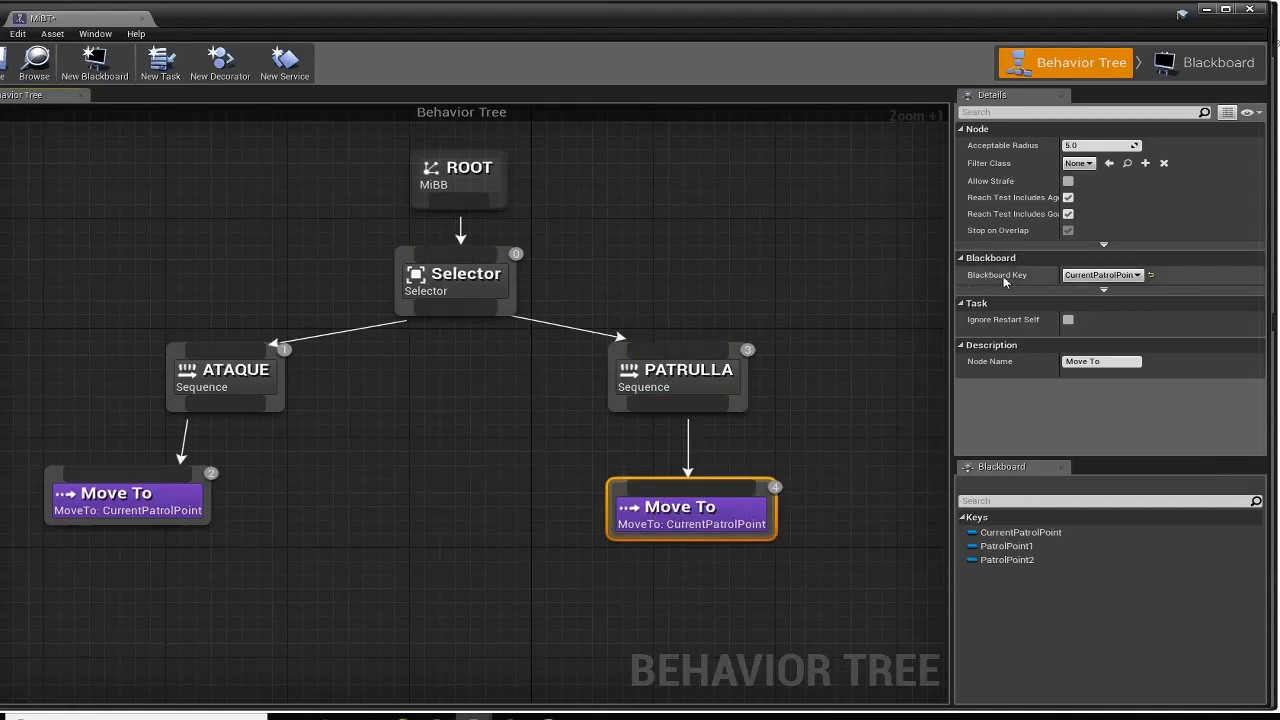
{"action": "left_click", "coordinate": [1137, 277]}
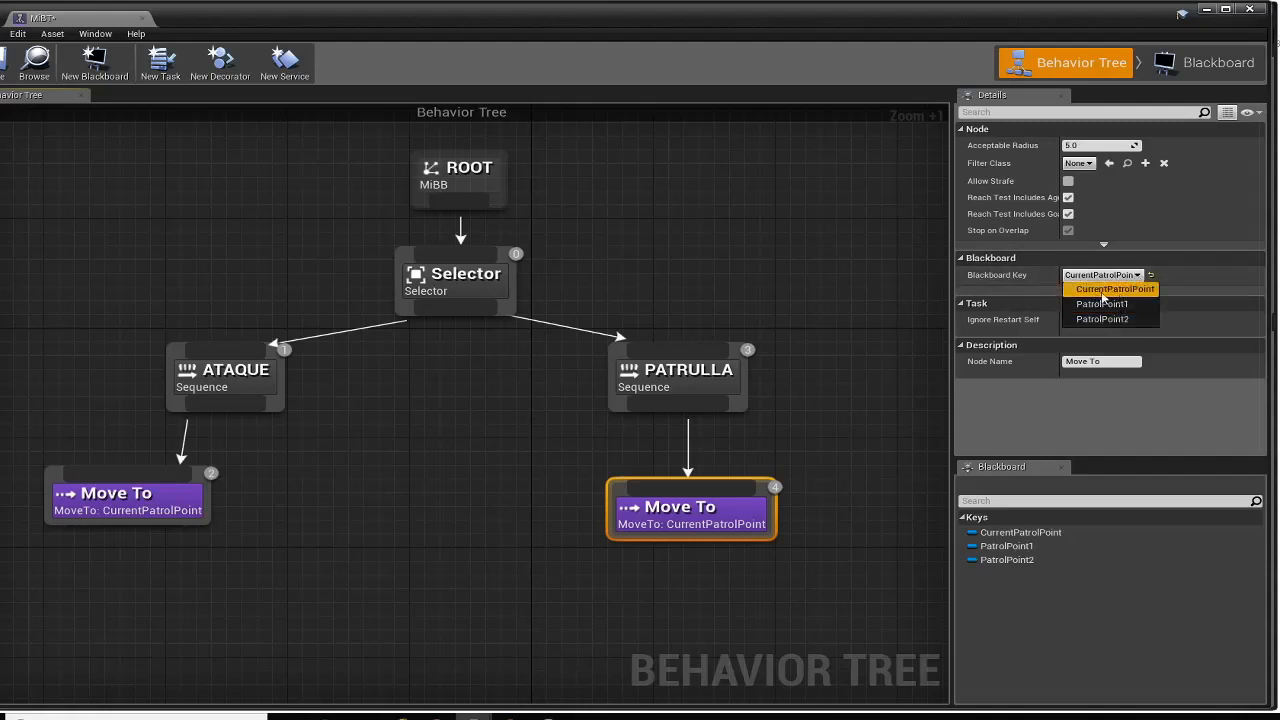
{"action": "left_click", "coordinate": [1103, 293]}
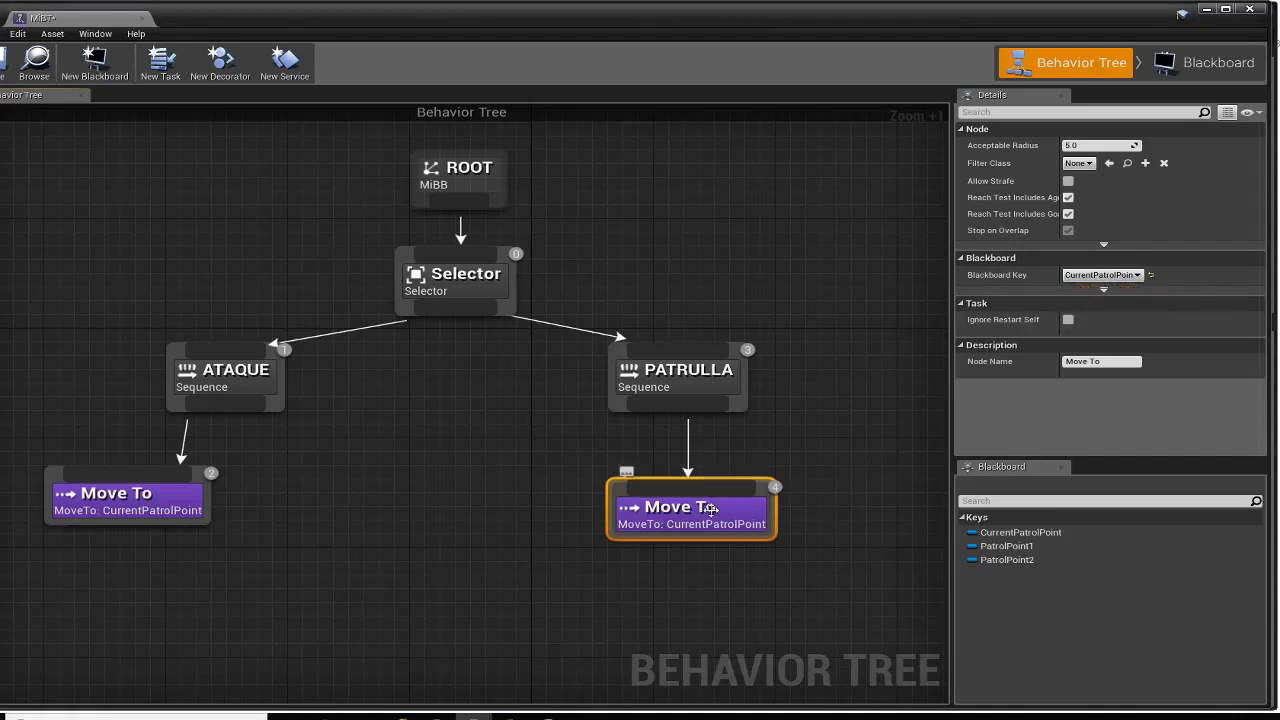
{"action": "left_click_drag", "start_coordinate": [620, 490], "coordinate": [650, 476]}
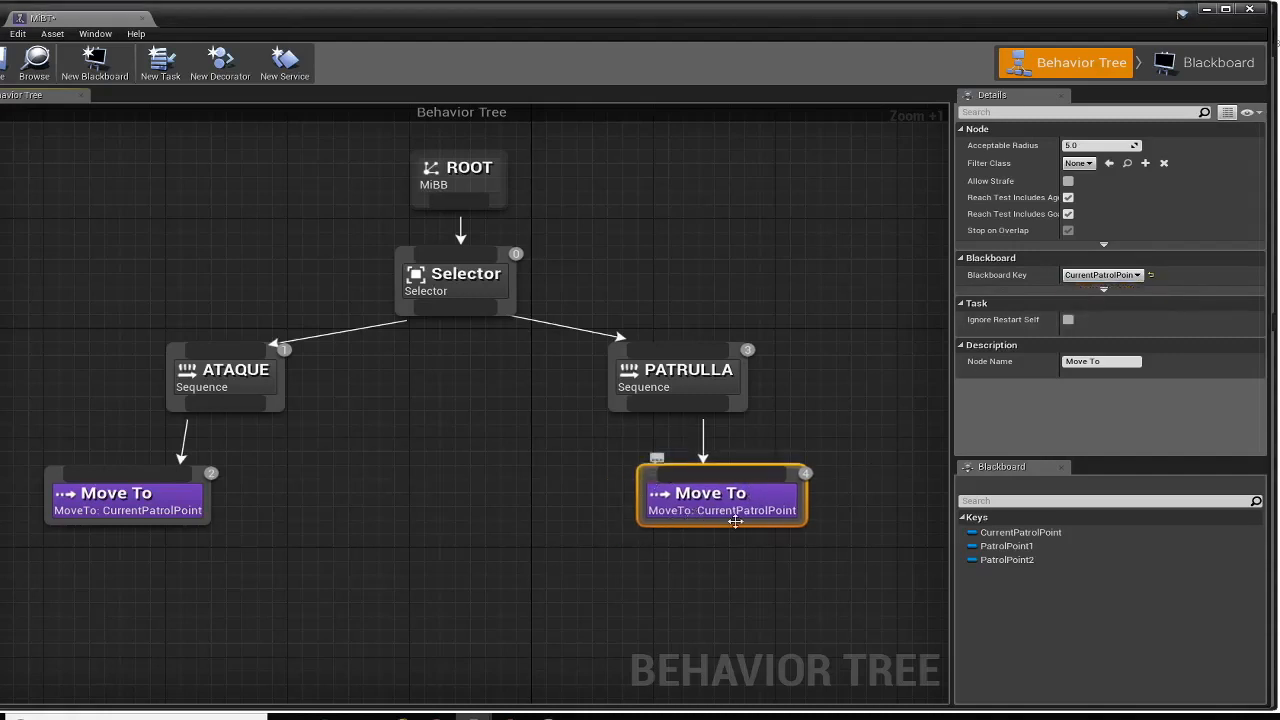
{"action": "left_click", "coordinate": [5, 62]}
Switch to the PowerPoint slide, duplicate the Behaviour Tree text box and place the copy beside the original
{"action": "left_click", "coordinate": [510, 716]}
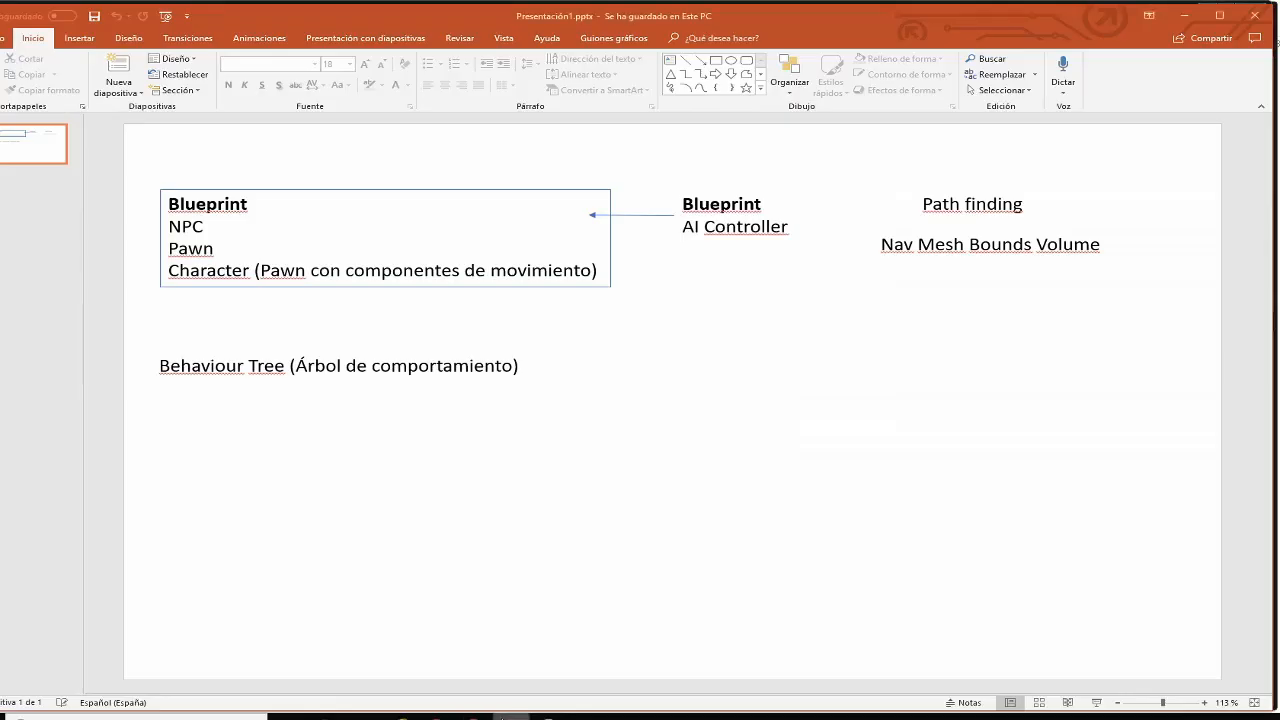
{"action": "left_click", "coordinate": [314, 366]}
{"action": "left_click", "coordinate": [367, 352]}
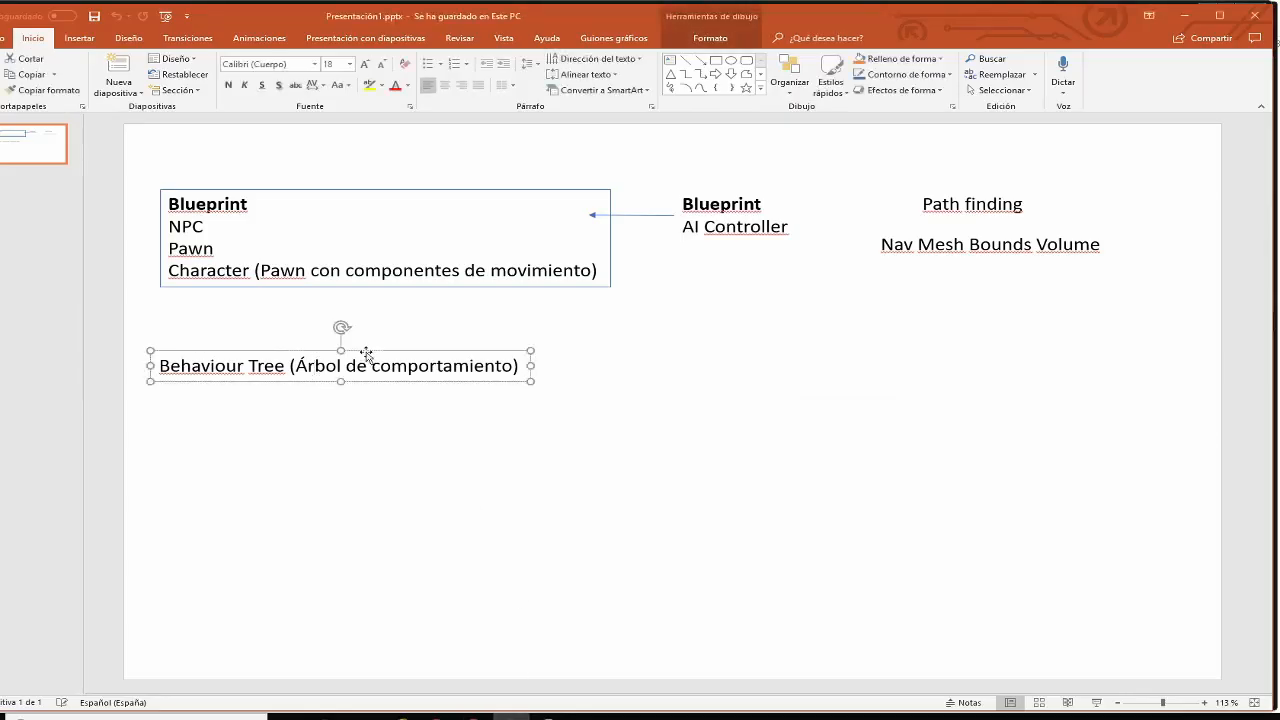
{"action": "key", "text": "ctrl+c"}
{"action": "key", "text": "ctrl+v"}
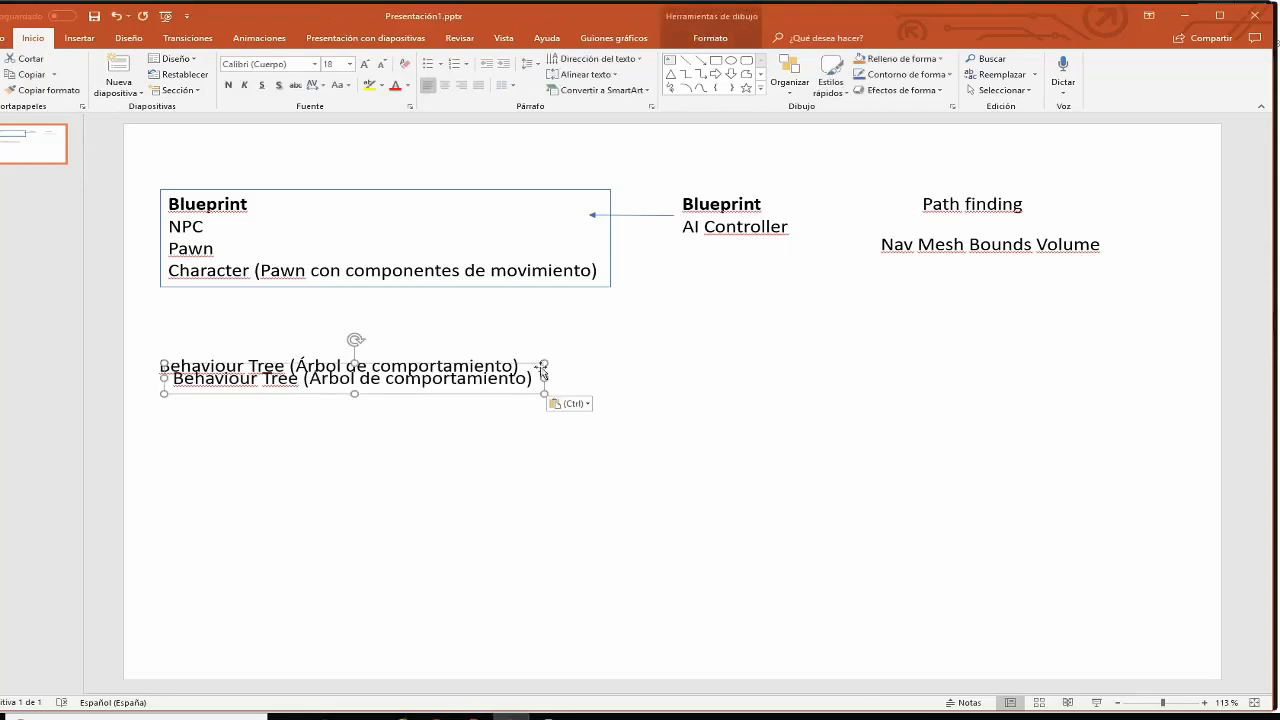
{"action": "left_click_drag", "start_coordinate": [530, 365], "coordinate": [902, 352]}
{"action": "left_click", "coordinate": [612, 368]}
{"action": "left_click_drag", "start_coordinate": [541, 366], "coordinate": [606, 370]}
Replace "Behaviour Tree" with "Blackboard" in the copied text box and align the box with the original
{"action": "double_click", "coordinate": [633, 372]}
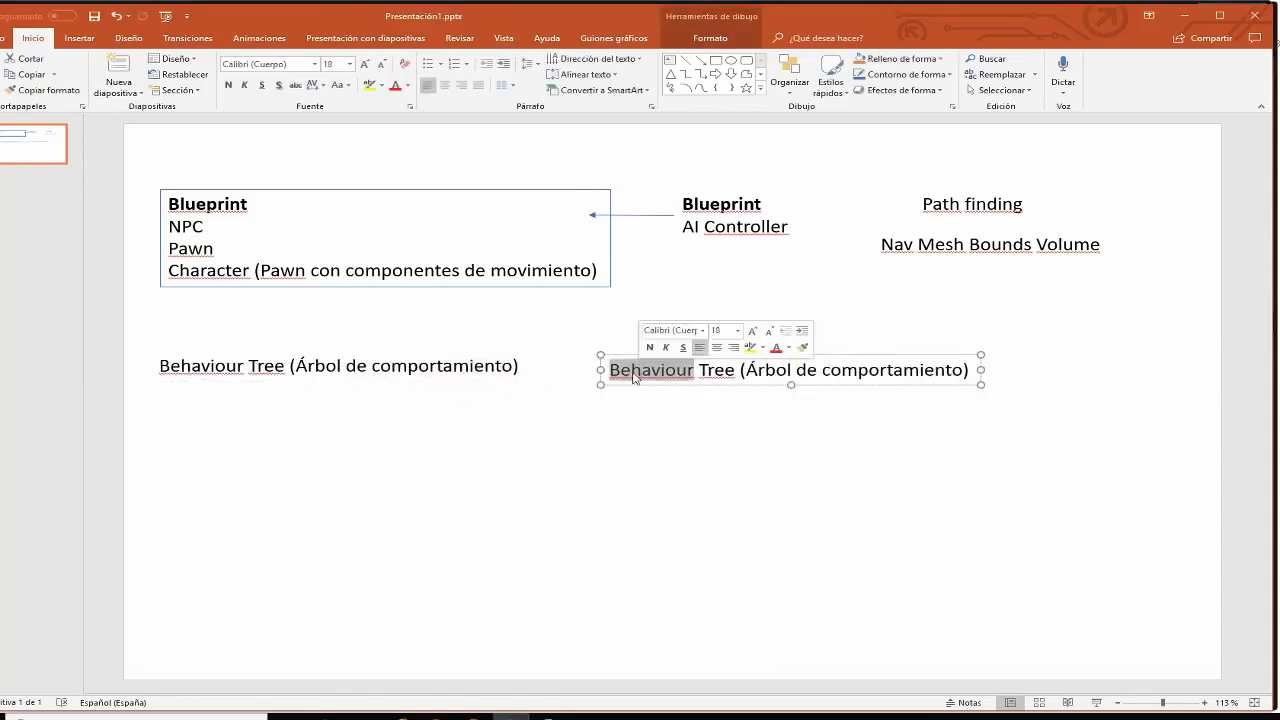
{"action": "type", "text": "Bñlackboar"}
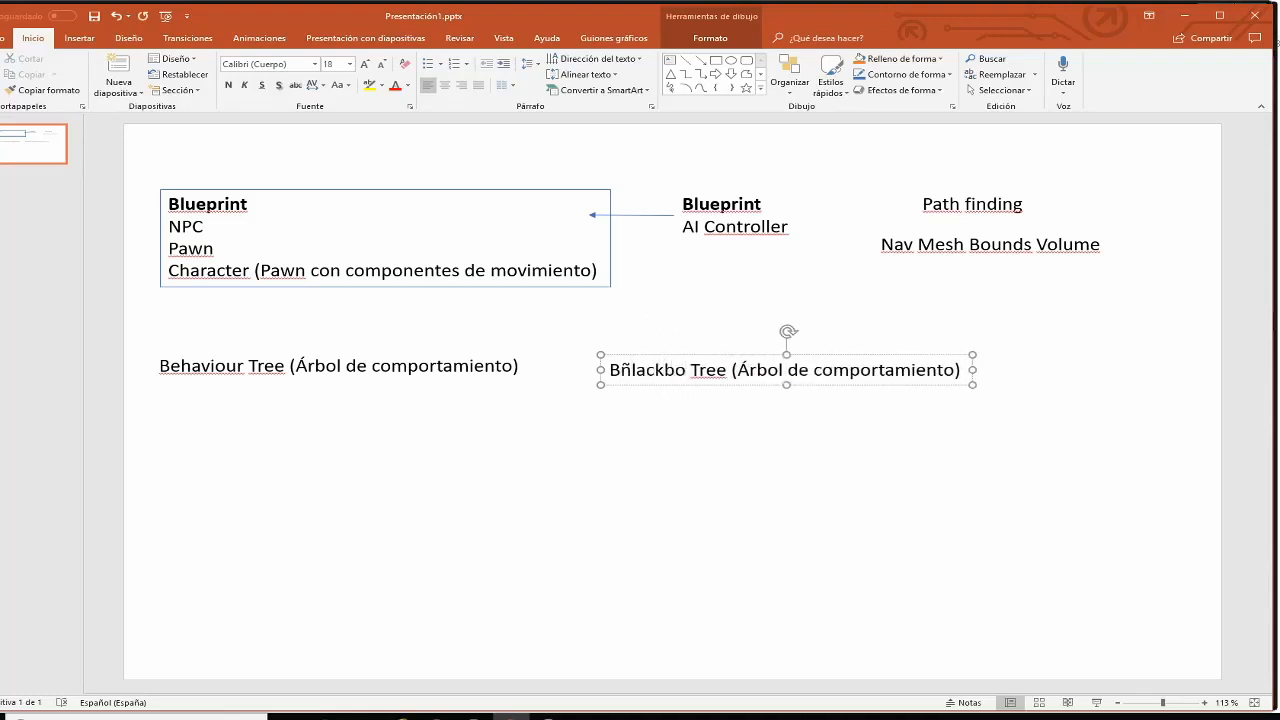
{"action": "type", "text": "d"}
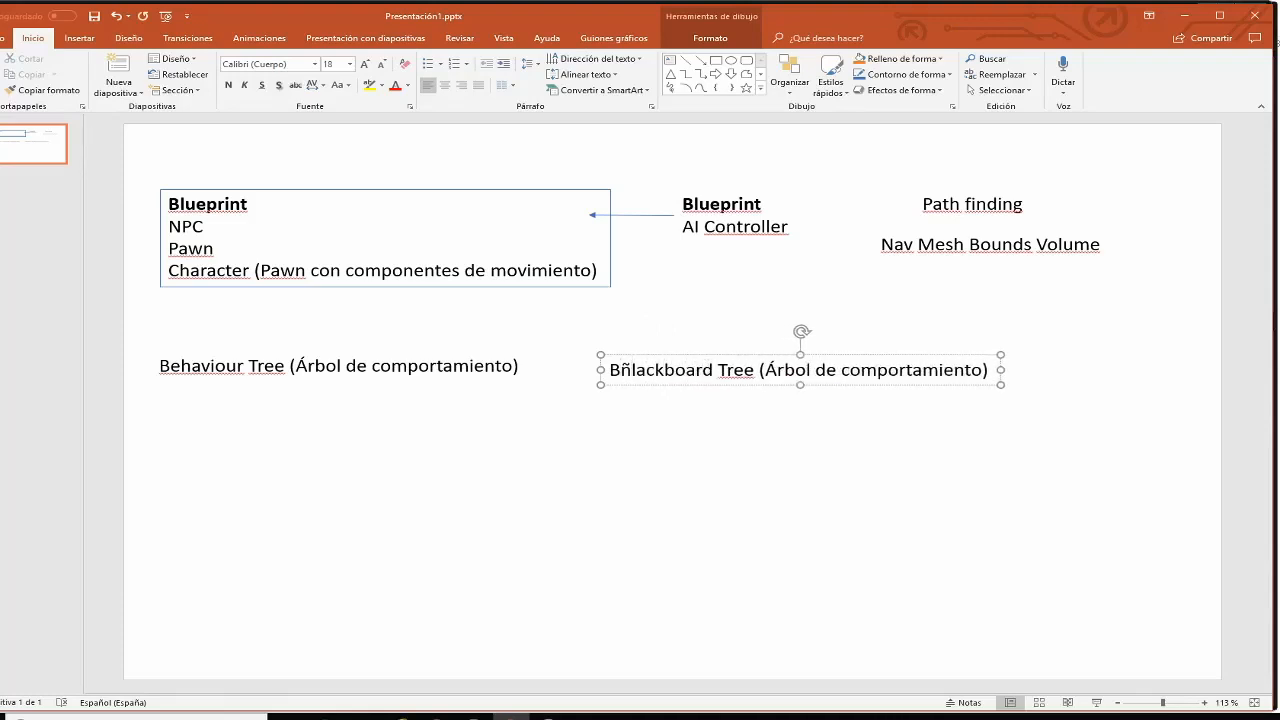
{"action": "key", "text": "BackSpace"}
{"action": "key", "text": "Delete"}
{"action": "key", "text": "Delete"}
{"action": "key", "text": "Delete"}
{"action": "key", "text": "Delete"}
{"action": "key", "text": "Delete"}
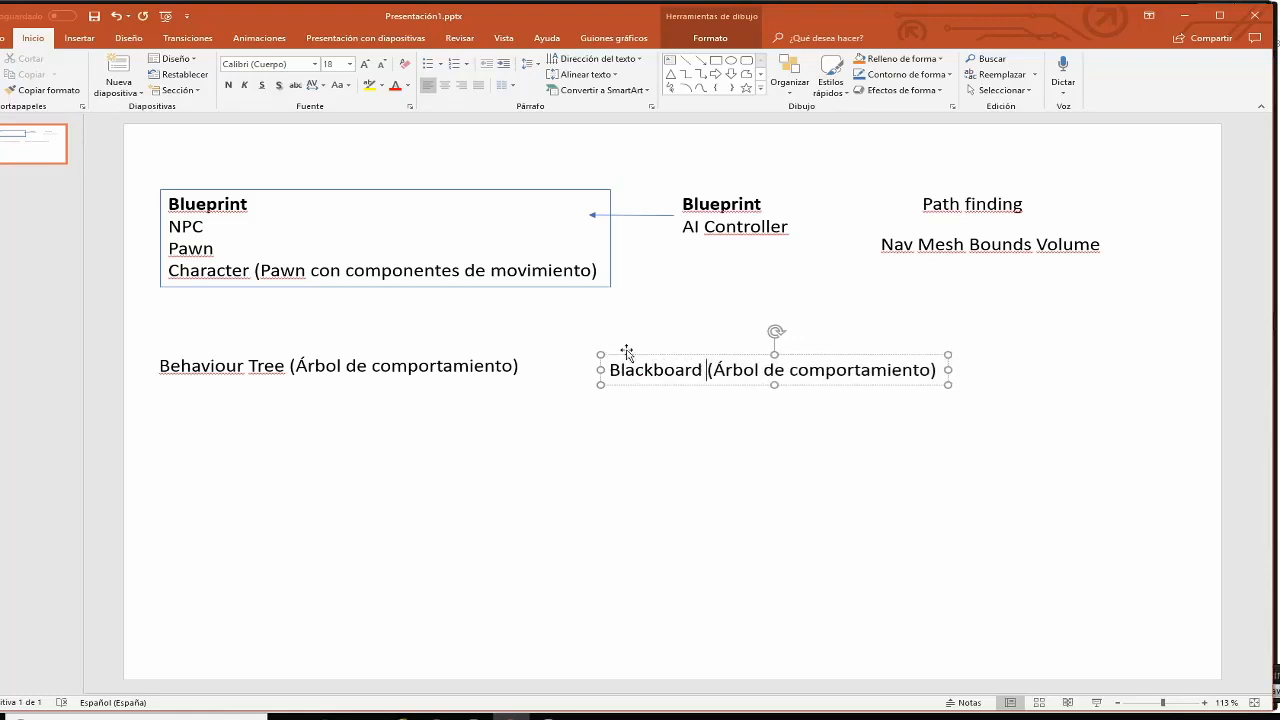
{"action": "left_click_drag", "start_coordinate": [643, 359], "coordinate": [645, 355]}
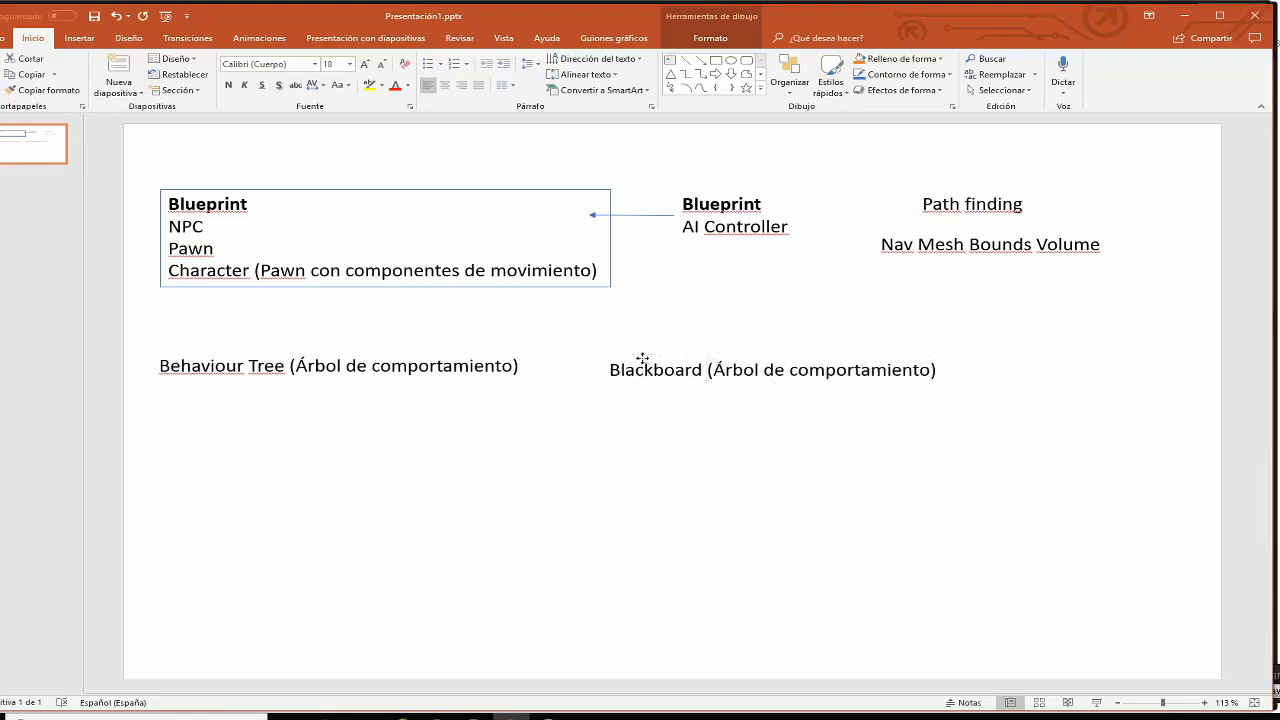
{"action": "left_click", "coordinate": [618, 489]}
{"action": "left_click", "coordinate": [452, 365]}
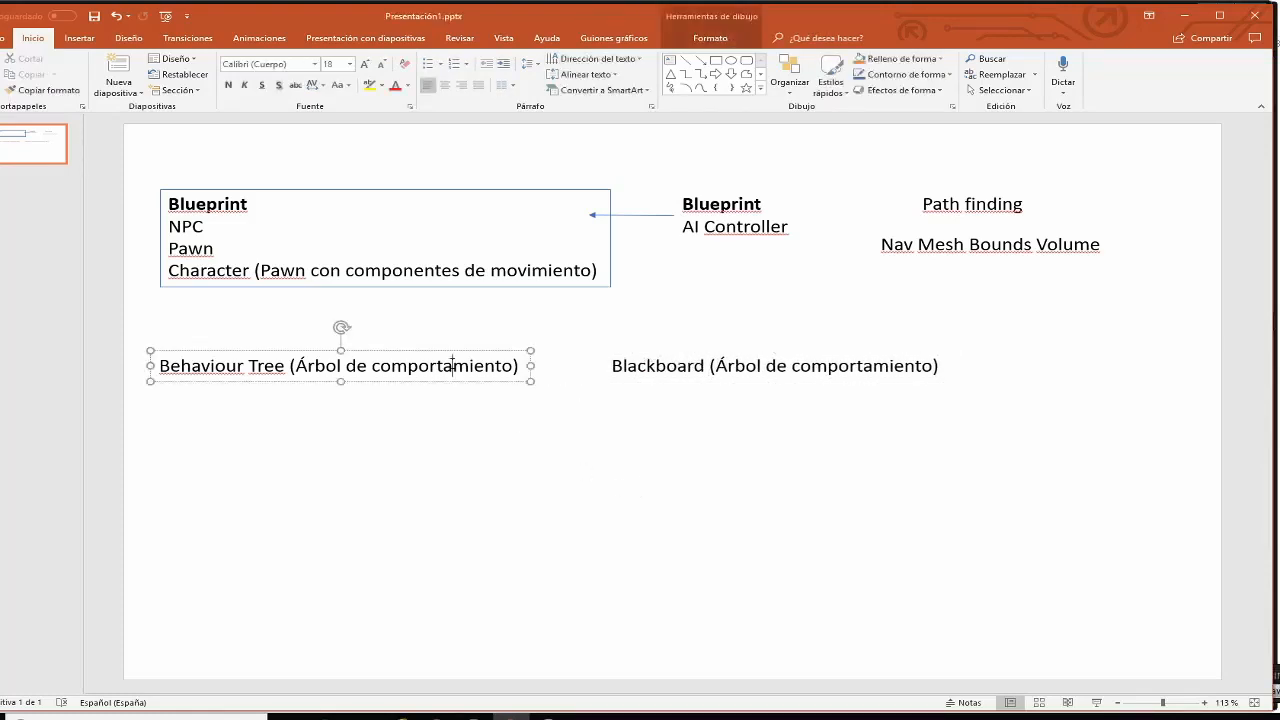
{"action": "left_click", "coordinate": [735, 226]}
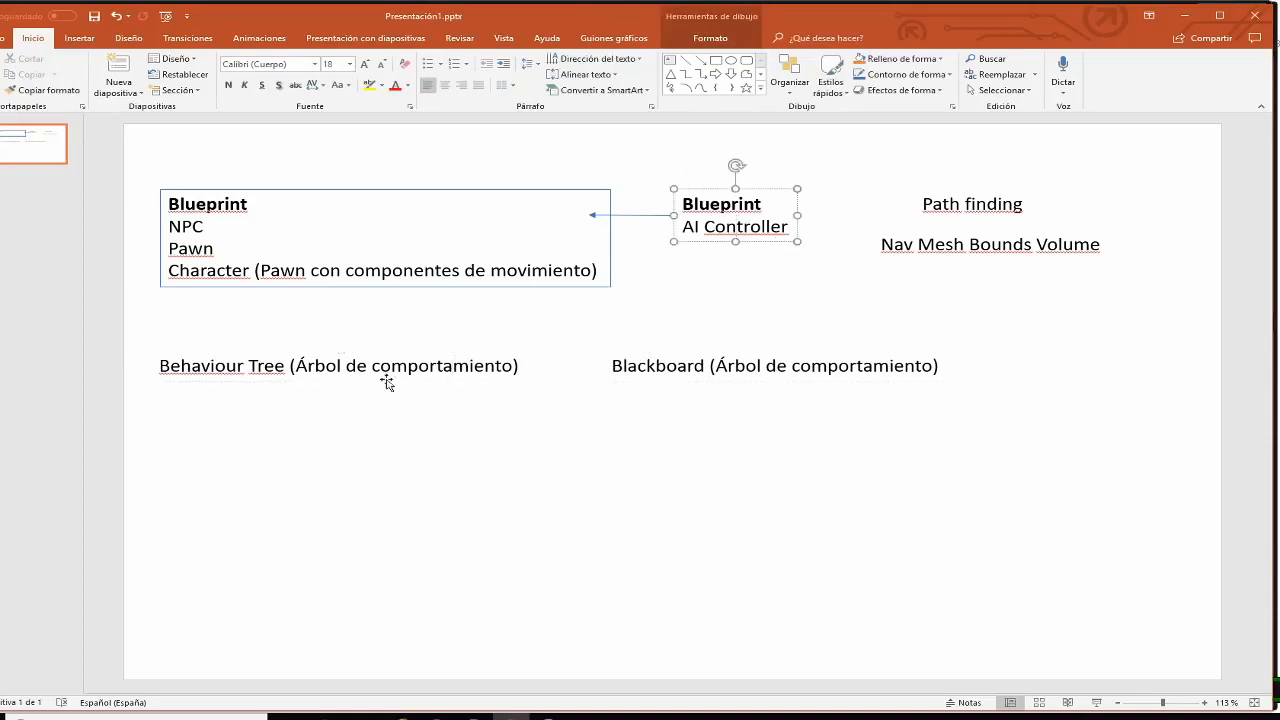
{"action": "left_click", "coordinate": [232, 370]}
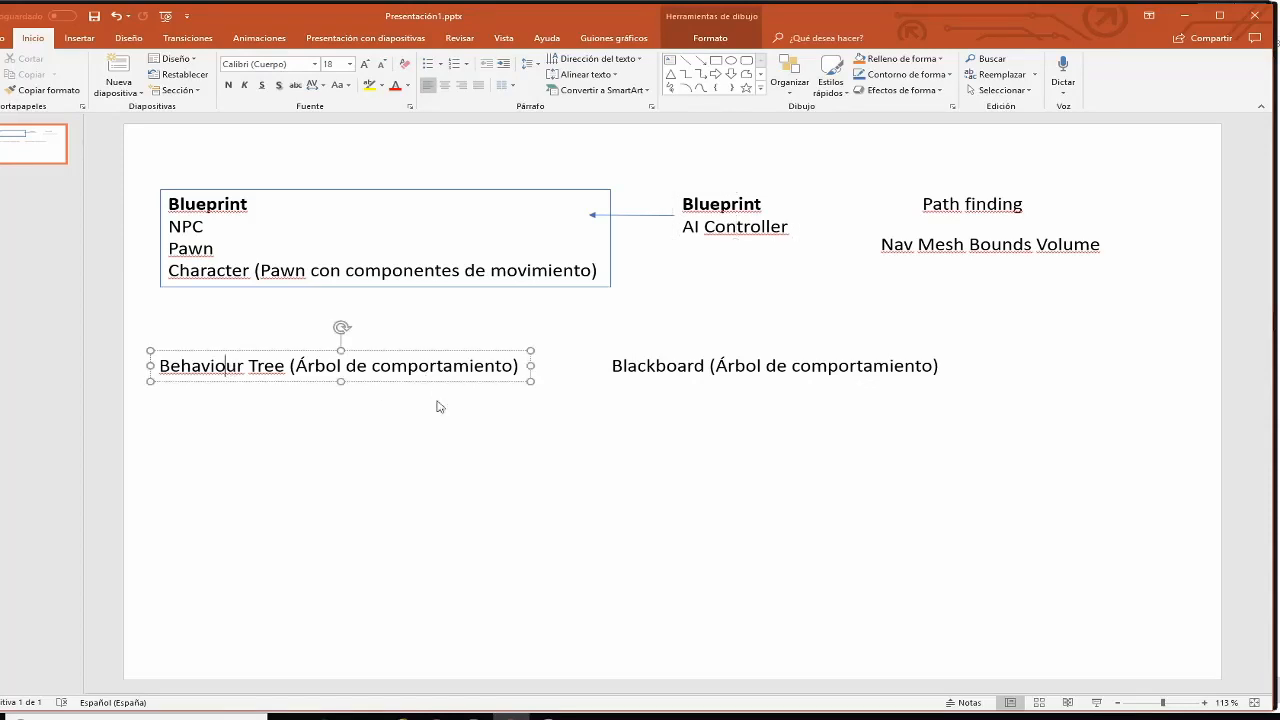
Return to Unreal Editor, open the MiAIController blueprint and disconnect Event BeginPlay from the Muevete call
{"action": "left_click", "coordinate": [1184, 18]}
{"action": "left_click", "coordinate": [1250, 10]}
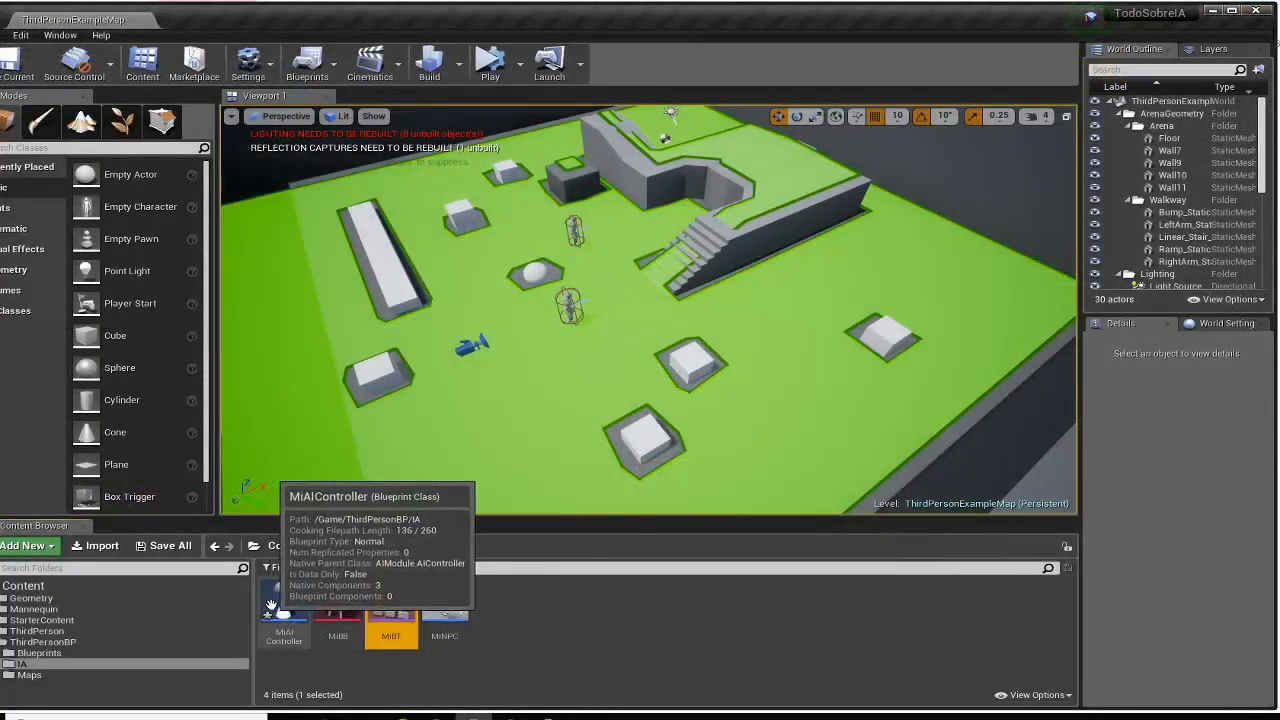
{"action": "double_click", "coordinate": [268, 608]}
{"action": "scroll", "coordinate": [590, 462], "scroll_direction": "up", "scroll_amount": 3}
{"action": "right_click_drag", "start_coordinate": [659, 278], "coordinate": [535, 342]}
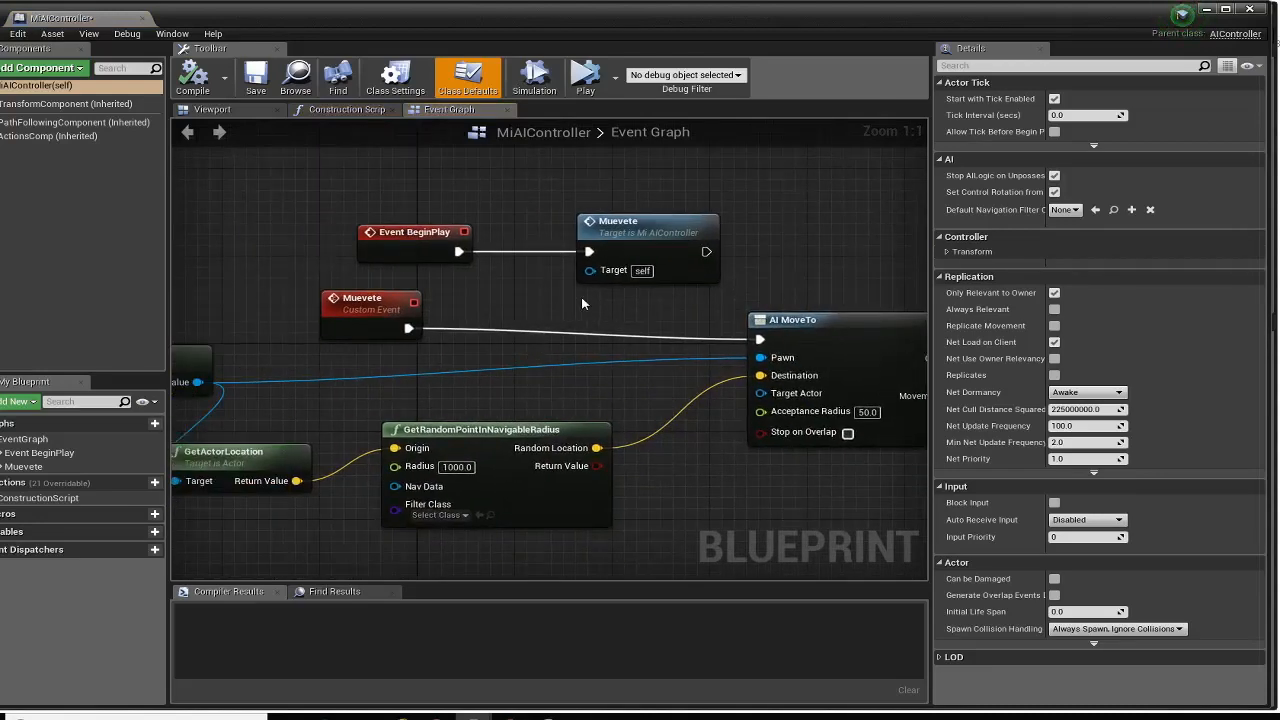
{"action": "left_click", "coordinate": [589, 251], "text": "alt"}
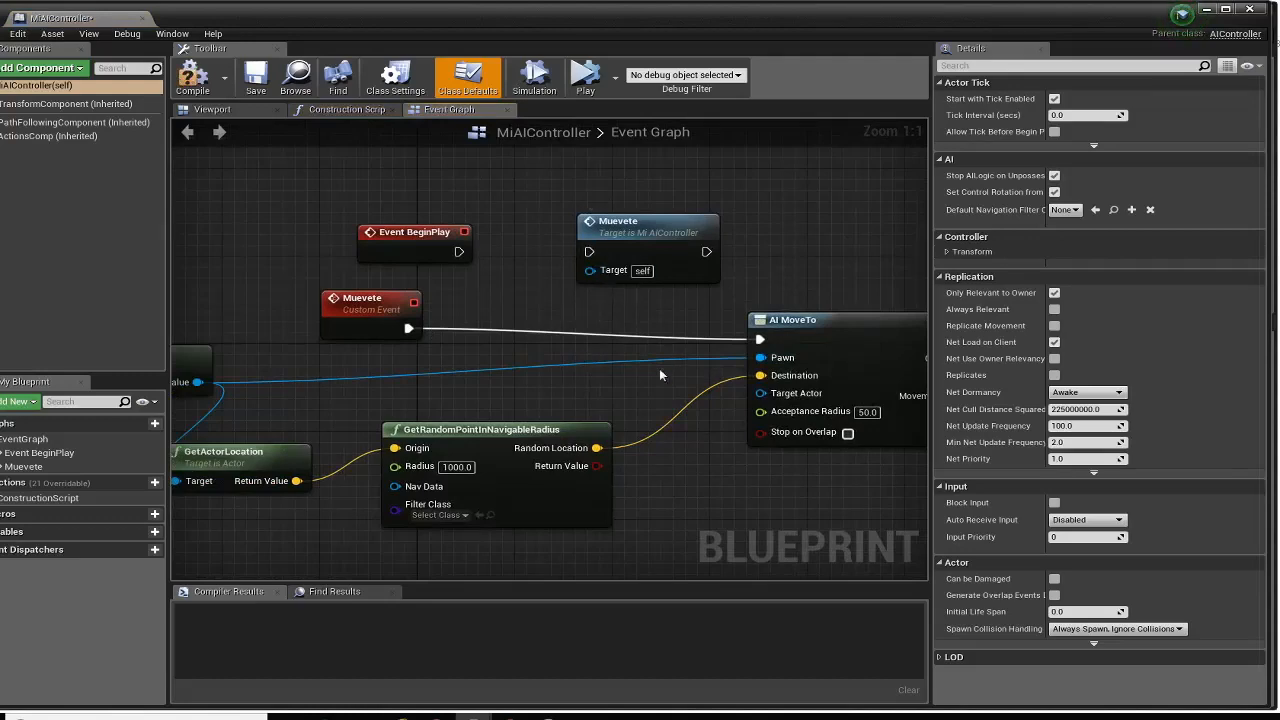
Move the Muevete movement nodes away from Event BeginPlay and reposition Event BeginPlay in the cleared graph area
{"action": "scroll", "coordinate": [700, 375], "scroll_direction": "down", "scroll_amount": 5}
{"action": "left_click_drag", "start_coordinate": [324, 281], "coordinate": [851, 409]}
{"action": "right_click_drag", "start_coordinate": [653, 478], "coordinate": [420, 519]}
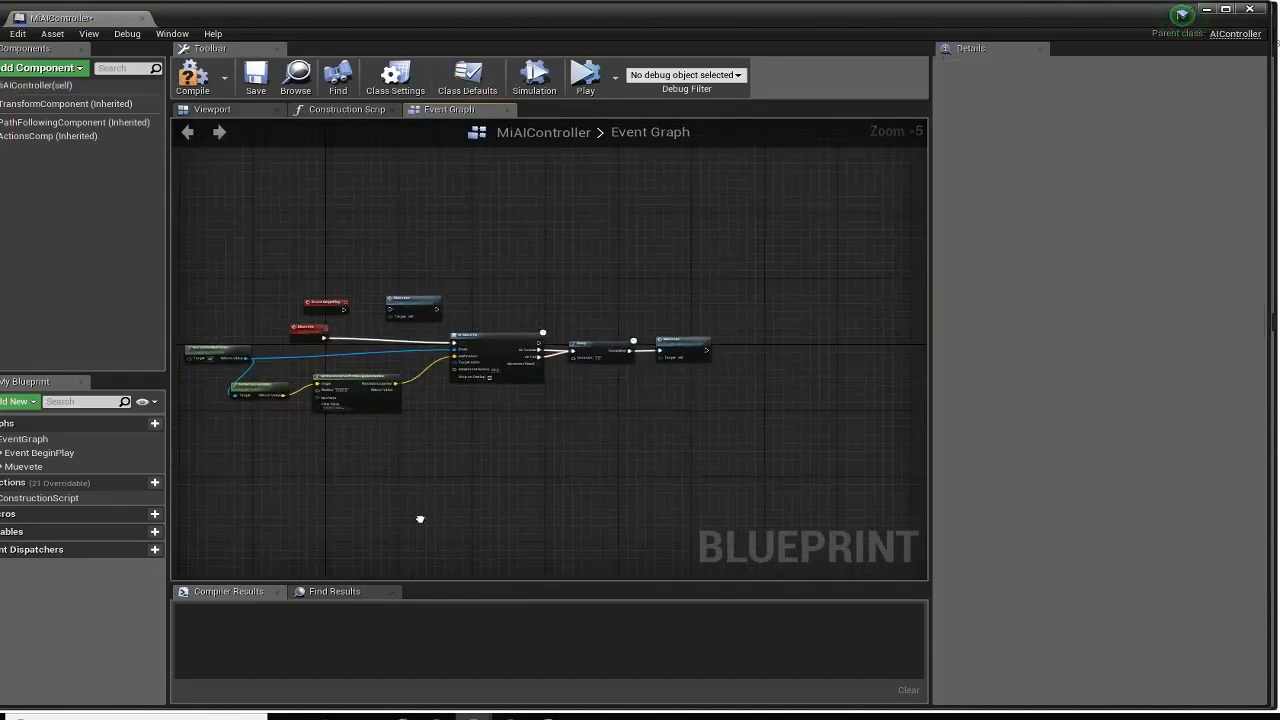
{"action": "left_click_drag", "start_coordinate": [194, 321], "coordinate": [523, 440]}
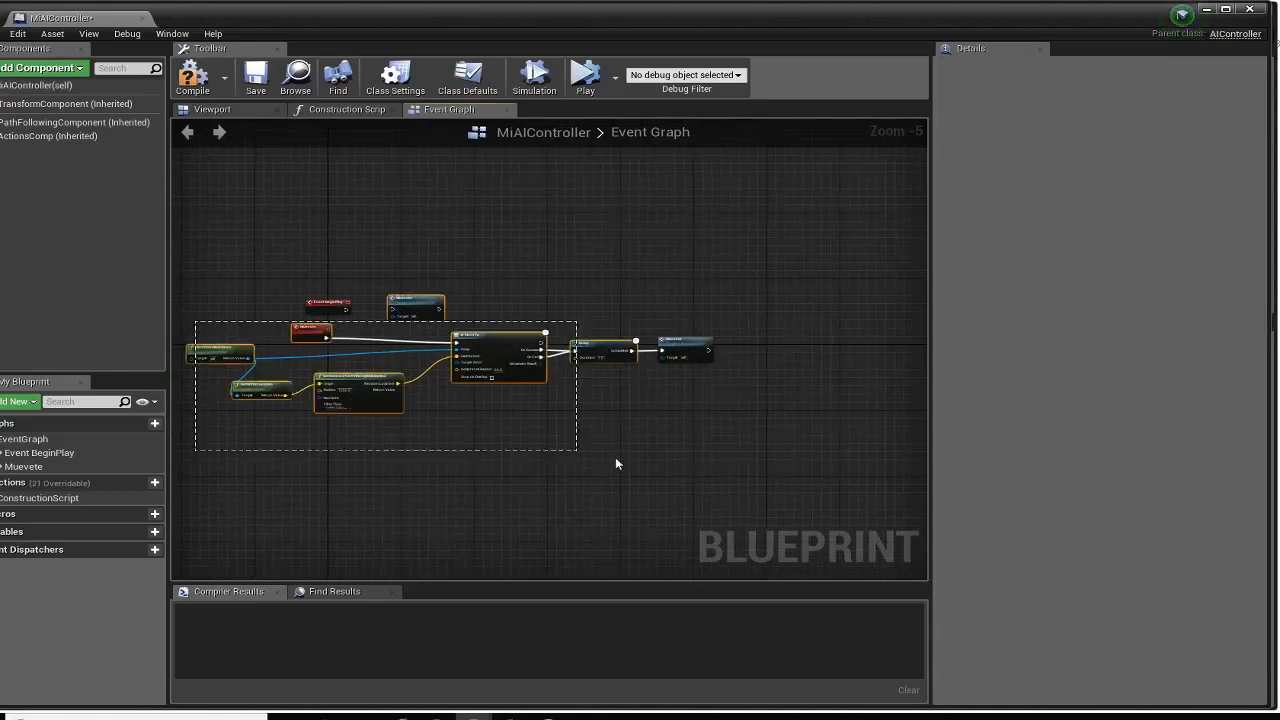
{"action": "left_click_drag", "start_coordinate": [318, 333], "coordinate": [680, 181]}
{"action": "scroll", "coordinate": [329, 300], "scroll_direction": "up", "scroll_amount": 5}
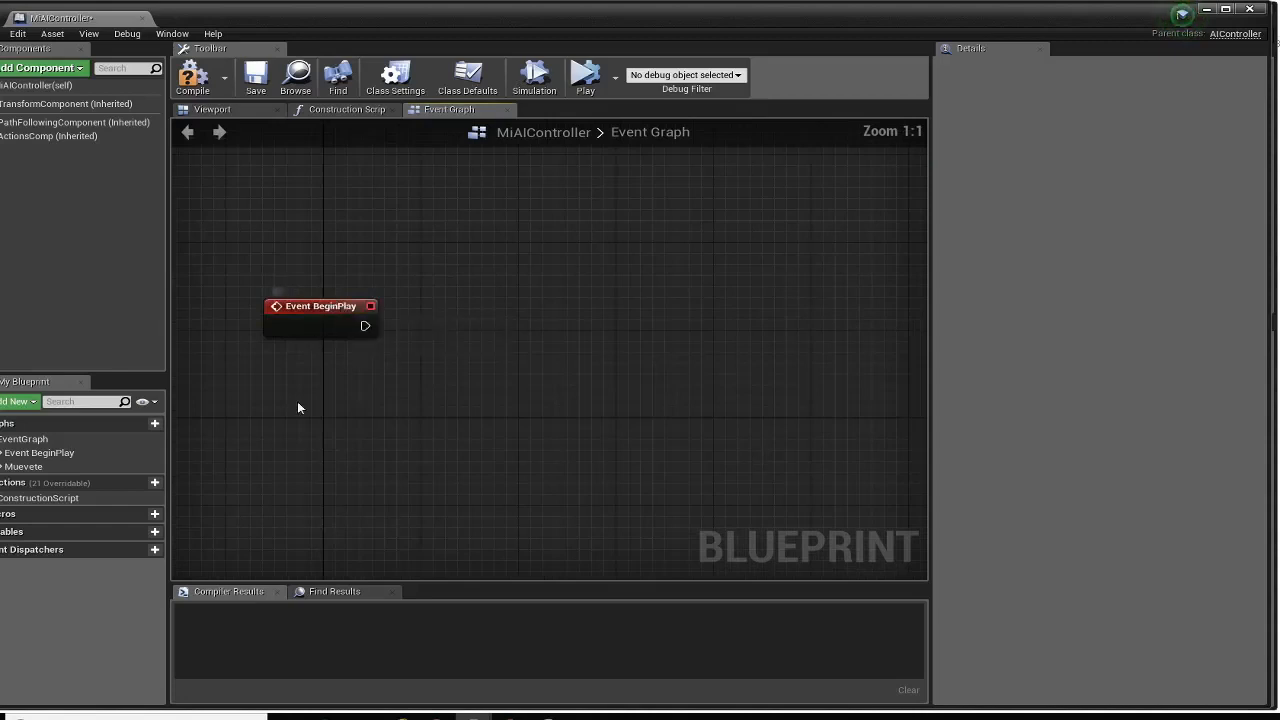
{"action": "right_click_drag", "start_coordinate": [297, 407], "coordinate": [508, 444]}
{"action": "left_click_drag", "start_coordinate": [535, 345], "coordinate": [411, 295]}
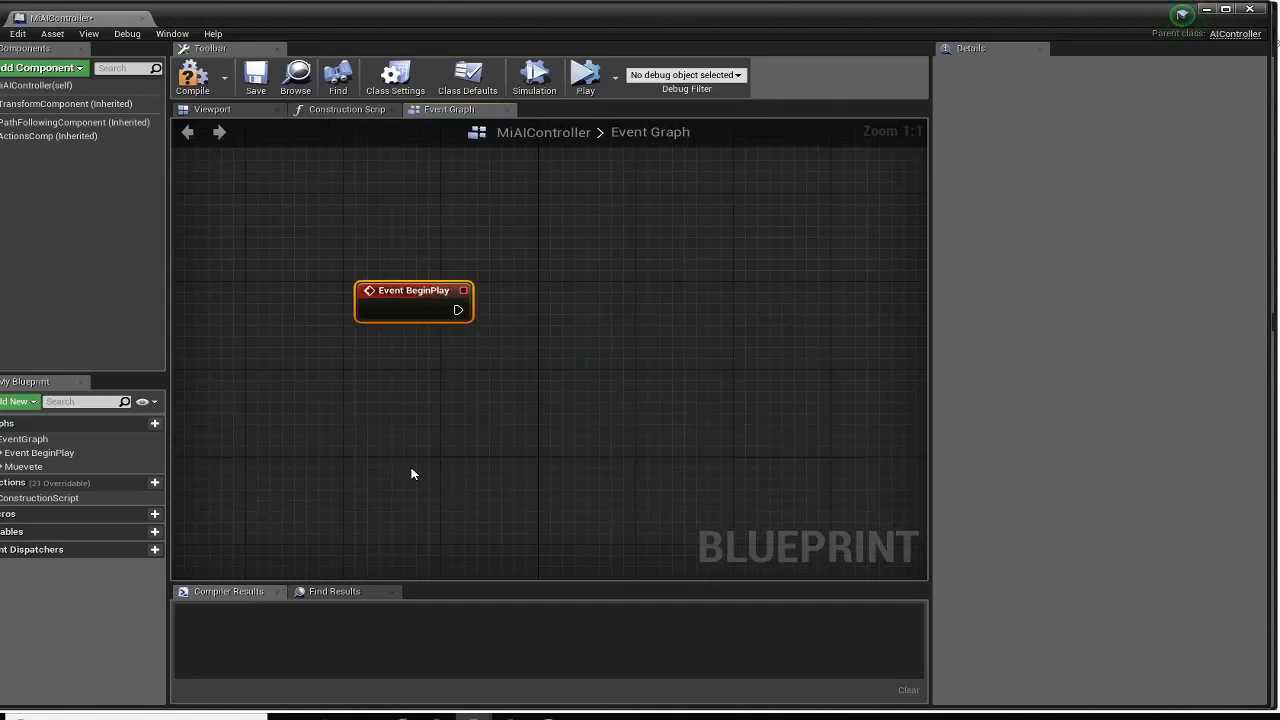
Open the MiBB blackboard to review its keys and close it again
{"action": "left_click", "coordinate": [1209, 9]}
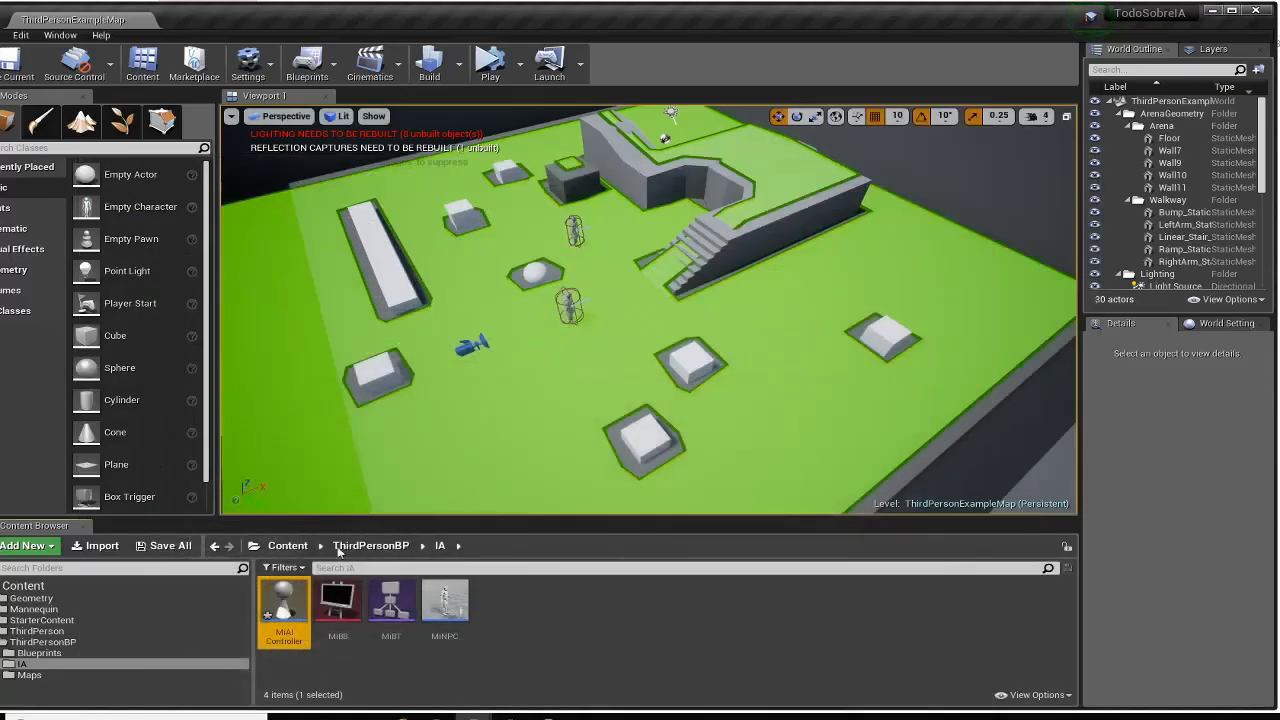
{"action": "double_click", "coordinate": [338, 605]}
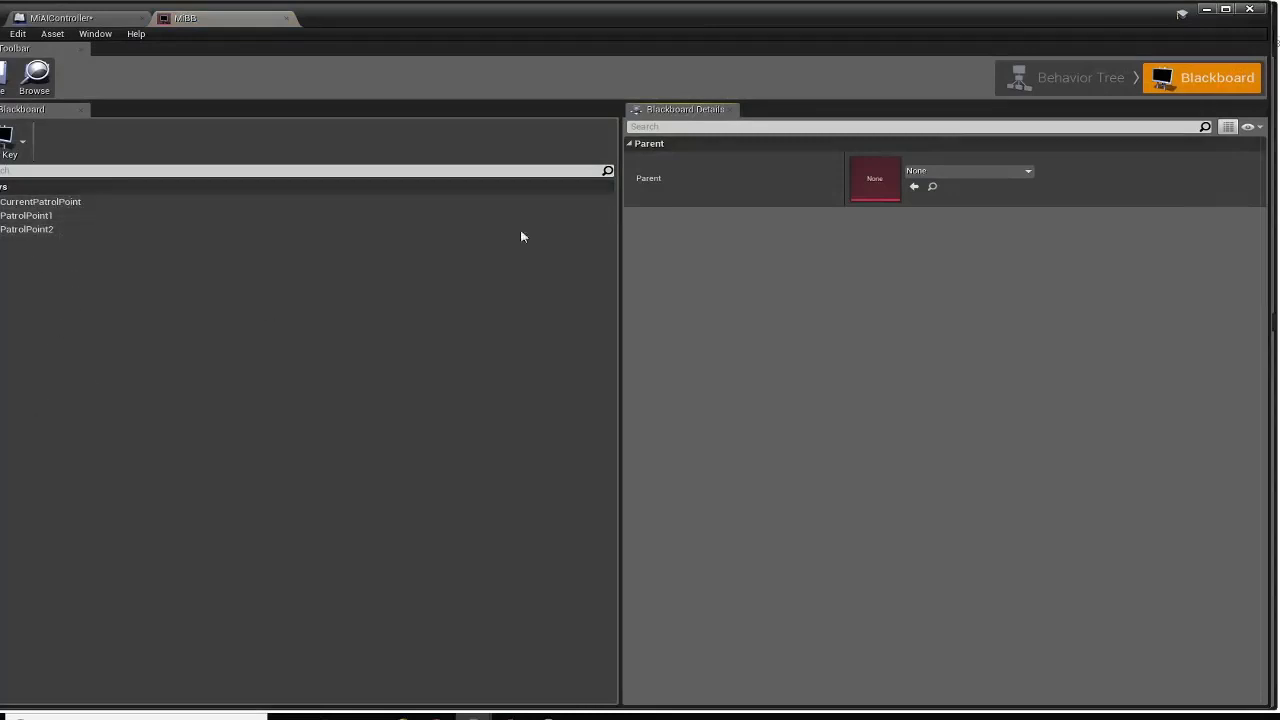
{"action": "left_click", "coordinate": [1252, 9]}
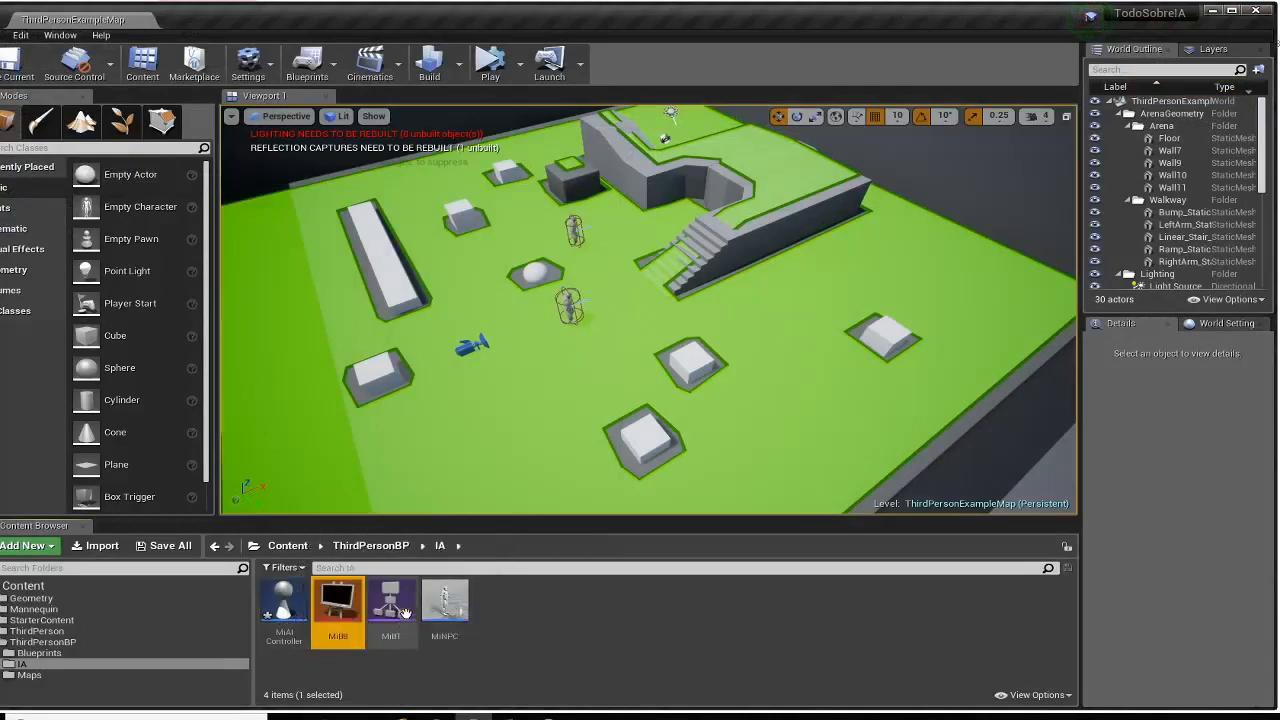
Reopen MiAIController, reposition Event BeginPlay and add a Use Blackboard node next to it
{"action": "double_click", "coordinate": [285, 605]}
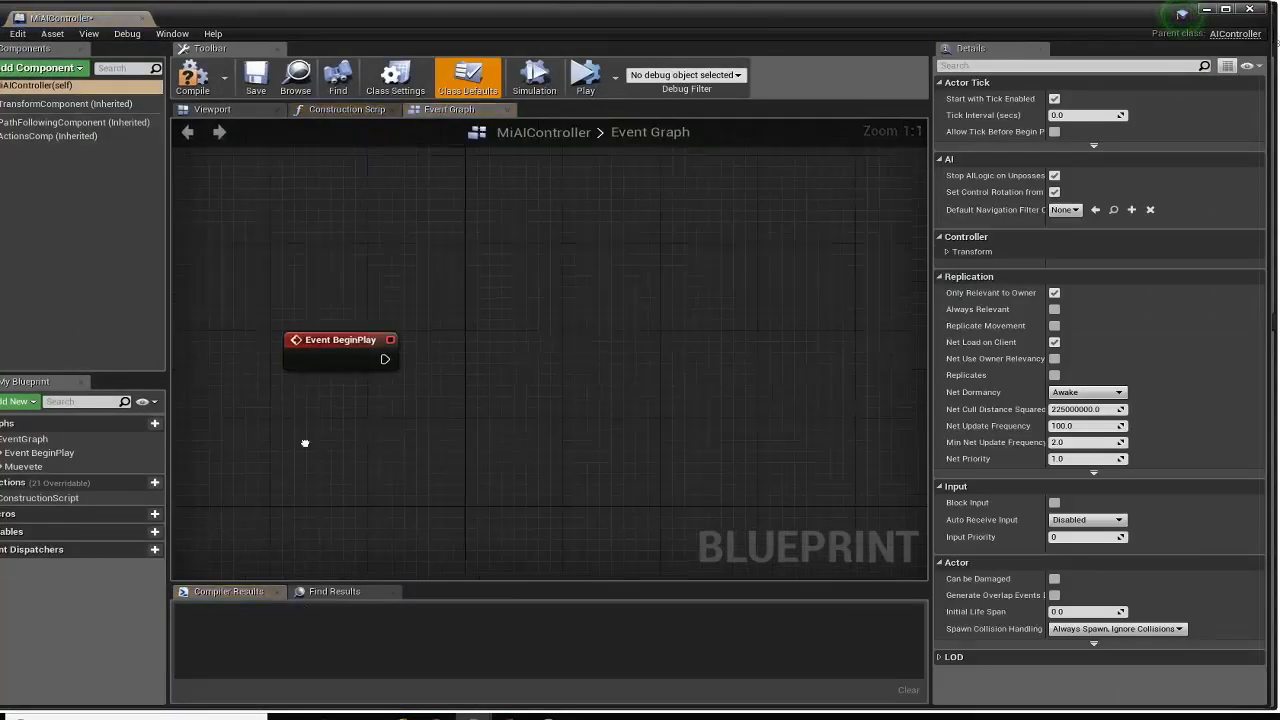
{"action": "left_click_drag", "start_coordinate": [341, 331], "coordinate": [310, 302]}
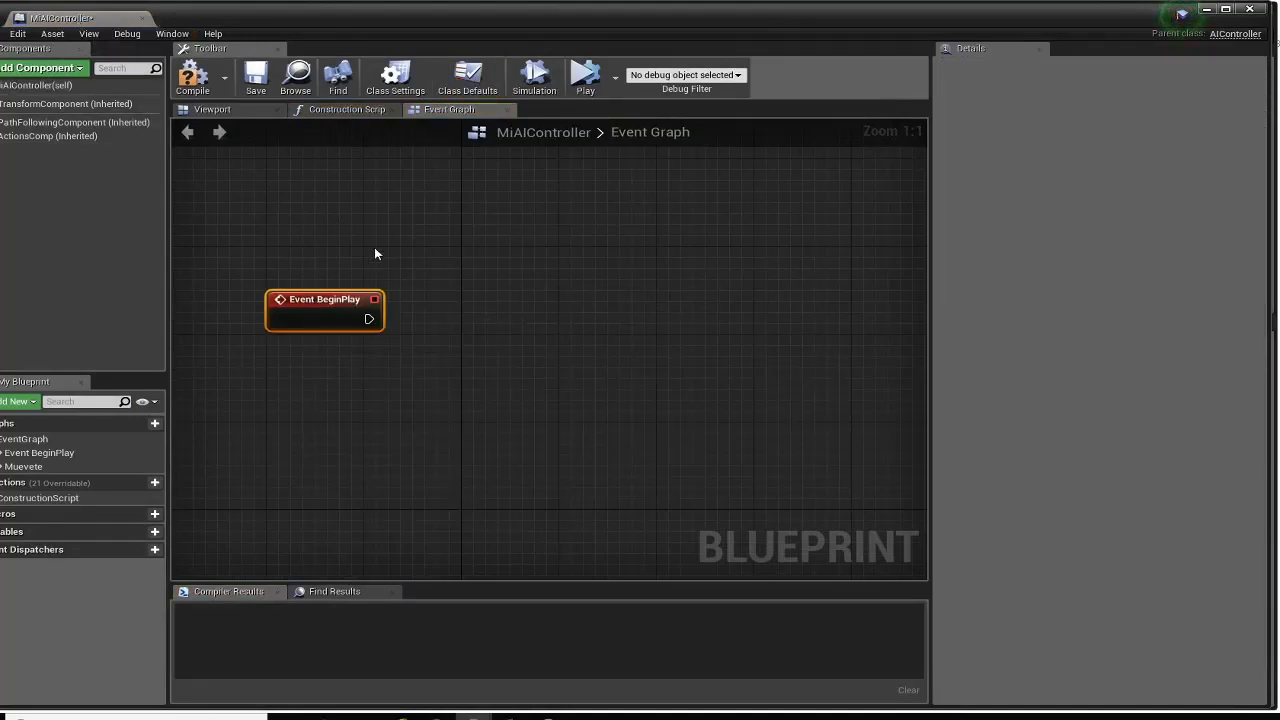
{"action": "left_click_drag", "start_coordinate": [318, 299], "coordinate": [315, 266]}
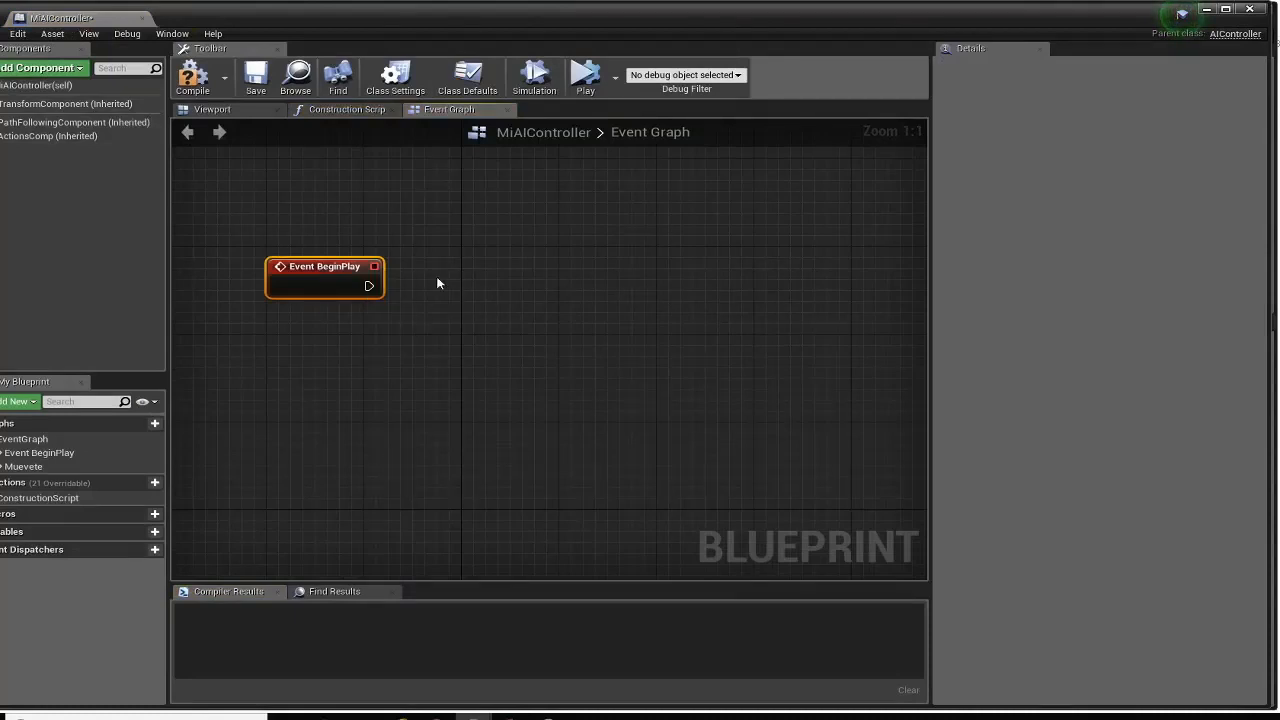
{"action": "right_click", "coordinate": [437, 284]}
{"action": "type", "text": "use b"}
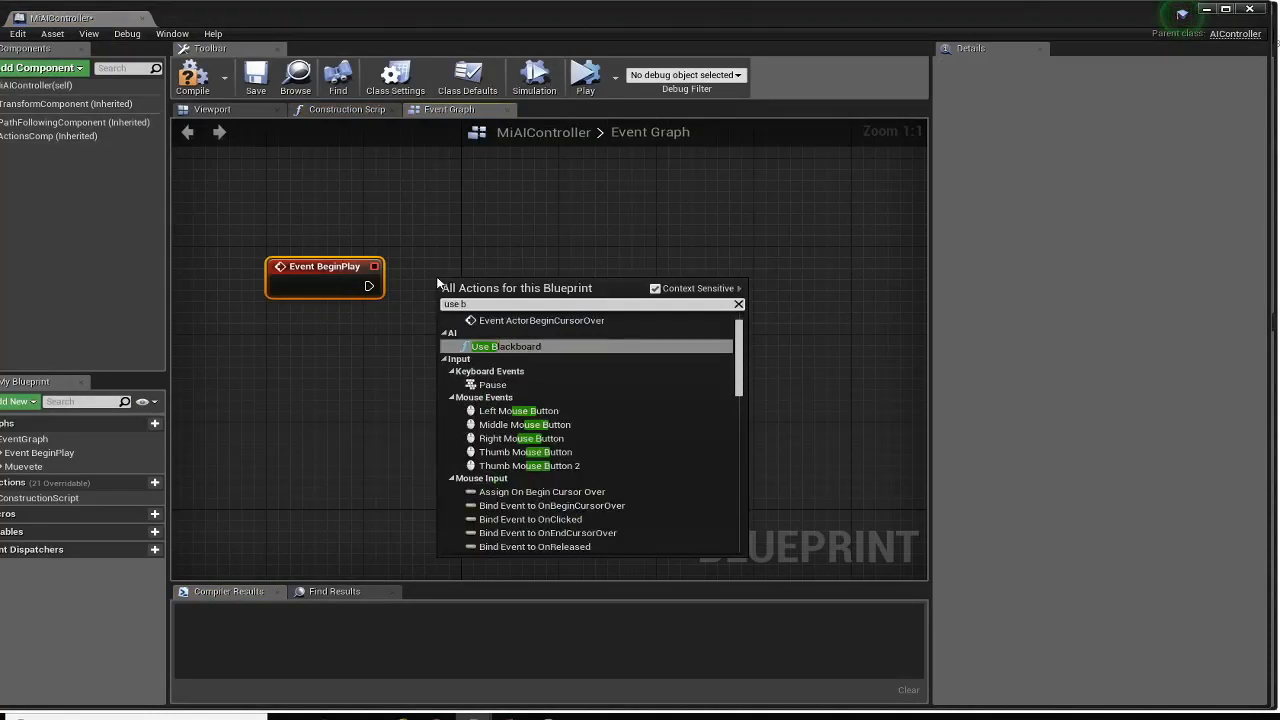
{"action": "left_click", "coordinate": [494, 346]}
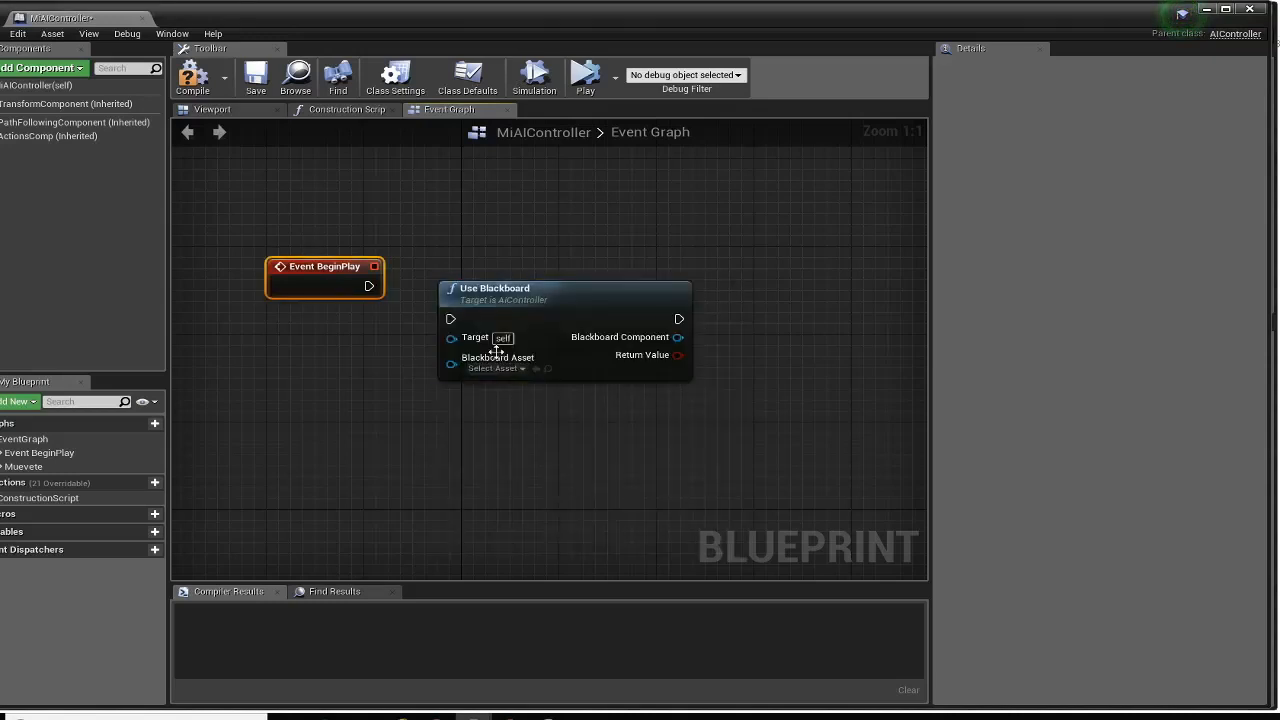
Connect Event BeginPlay to the Use Blackboard node, set its blackboard asset to MiBB and compile the blueprint
{"action": "scroll", "coordinate": [492, 338], "scroll_direction": "up", "scroll_amount": 4}
{"action": "left_click_drag", "start_coordinate": [499, 262], "coordinate": [519, 206]}
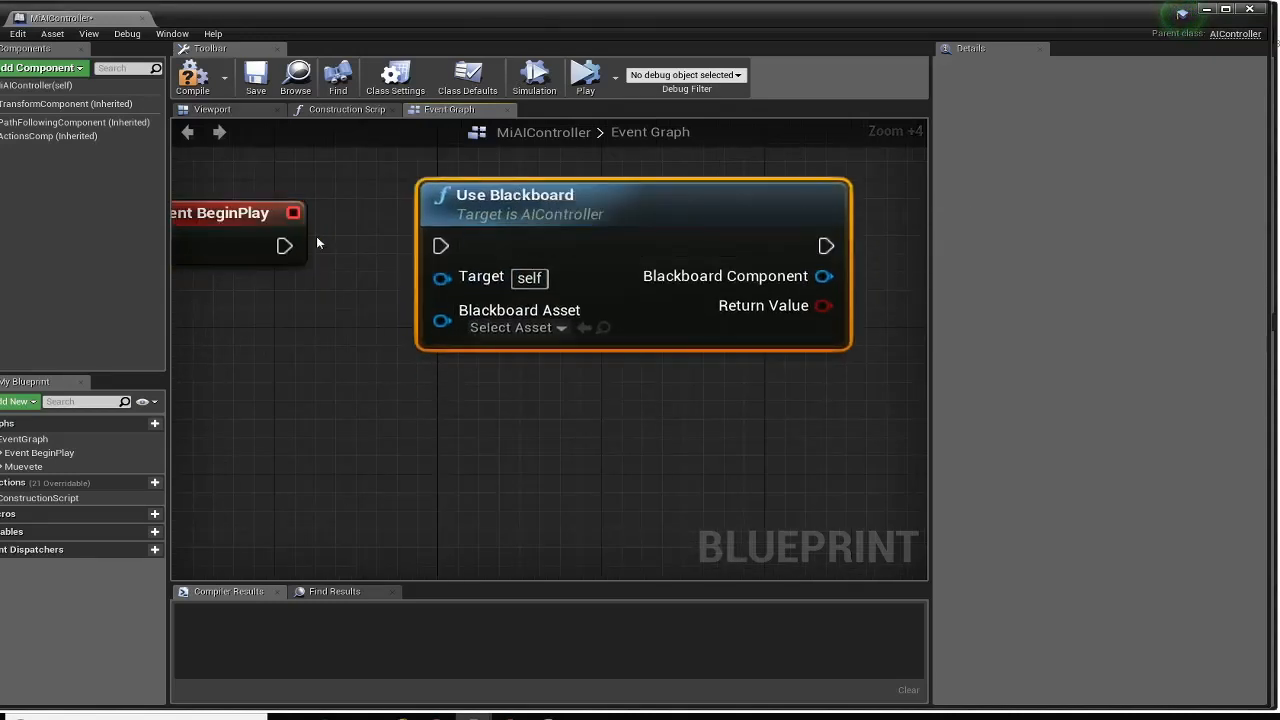
{"action": "left_click_drag", "start_coordinate": [285, 249], "coordinate": [442, 245]}
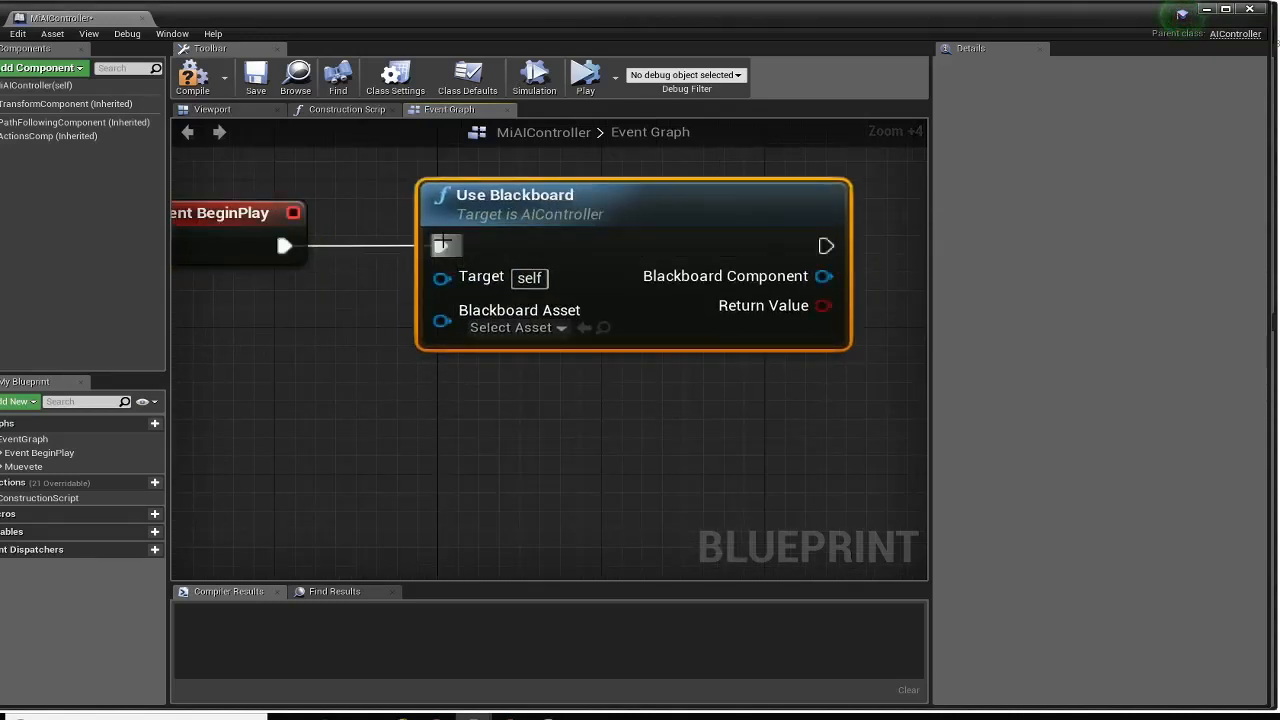
{"action": "left_click", "coordinate": [560, 329]}
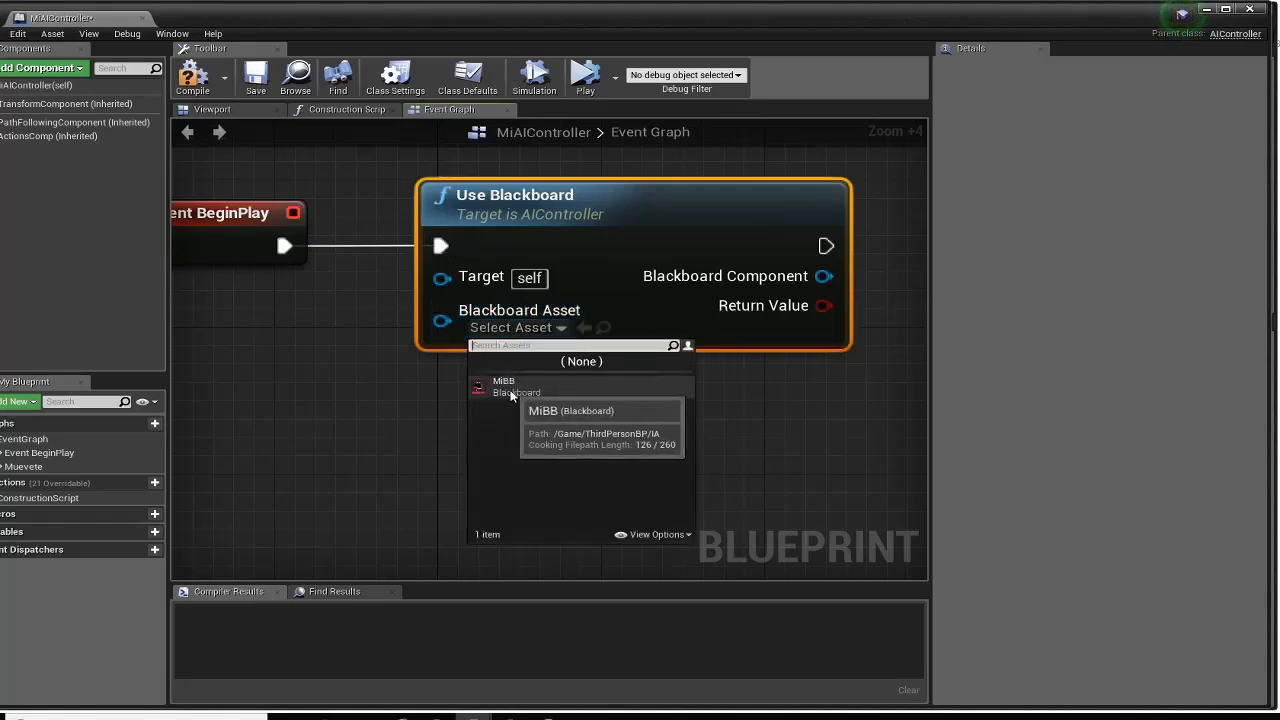
{"action": "left_click", "coordinate": [510, 390]}
{"action": "left_click", "coordinate": [193, 76]}
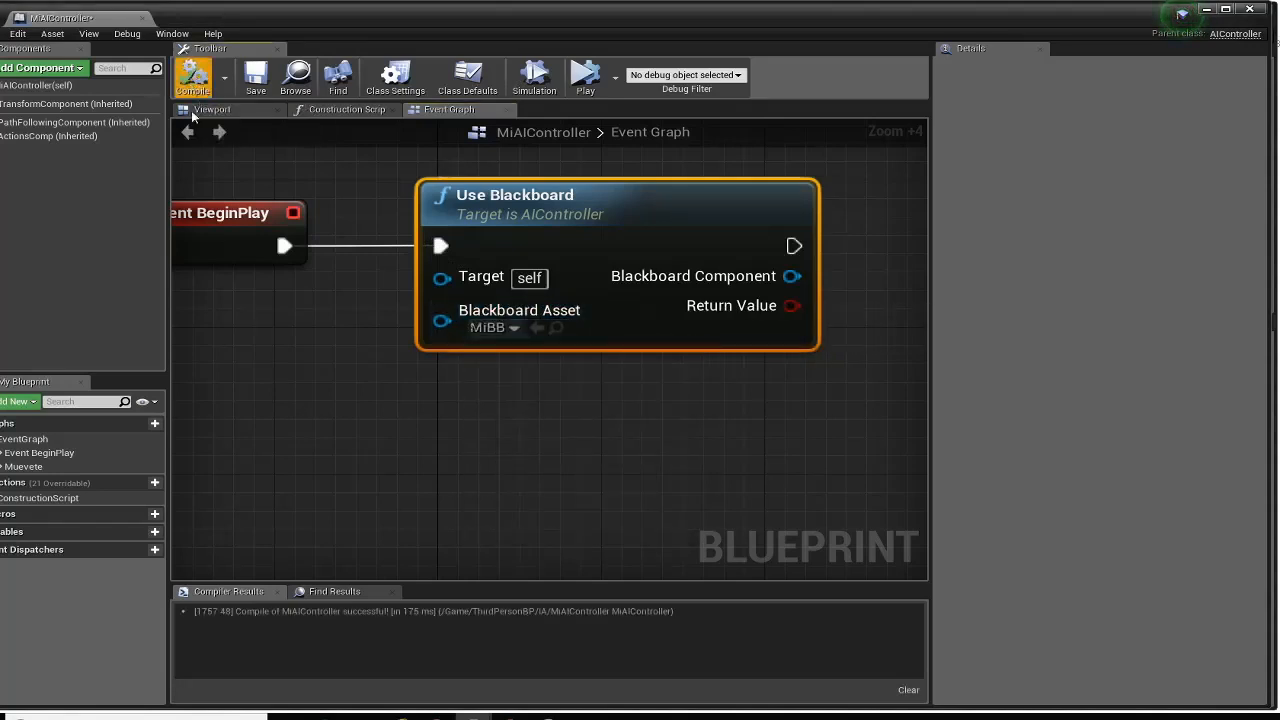
{"action": "scroll", "coordinate": [480, 423], "scroll_direction": "down", "scroll_amount": 2}
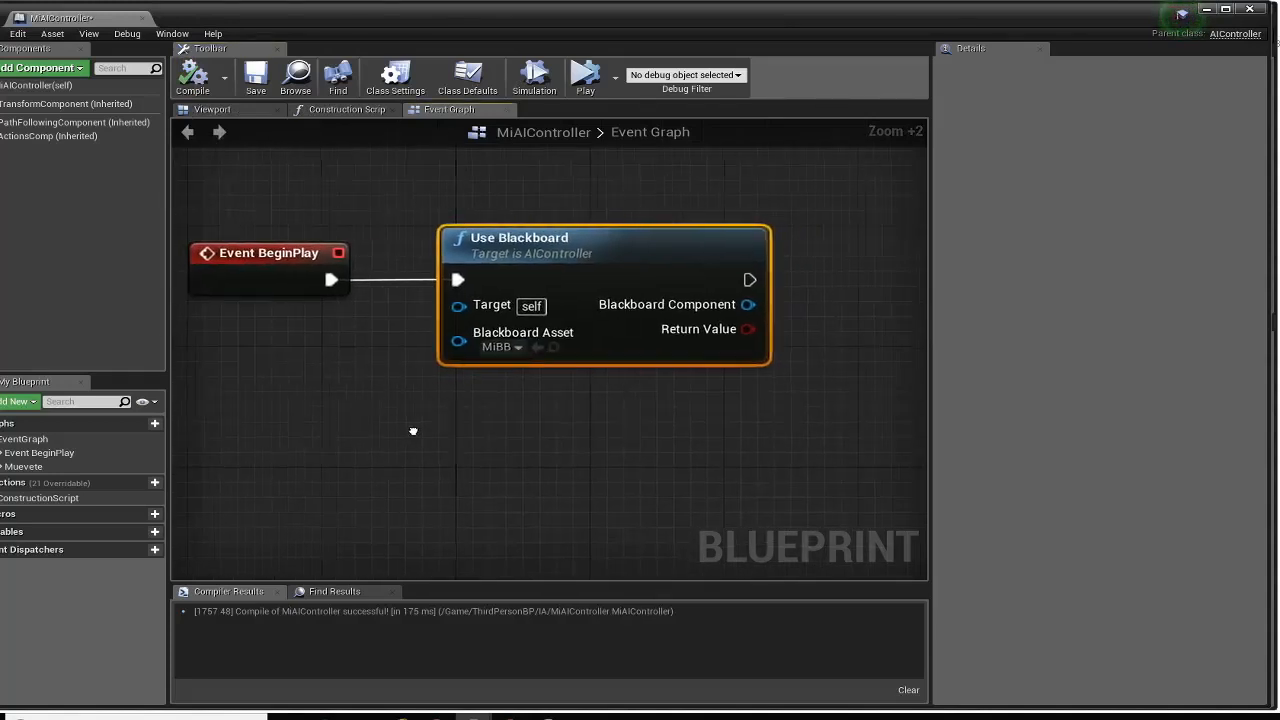
{"action": "left_click_drag", "start_coordinate": [530, 240], "coordinate": [513, 255]}
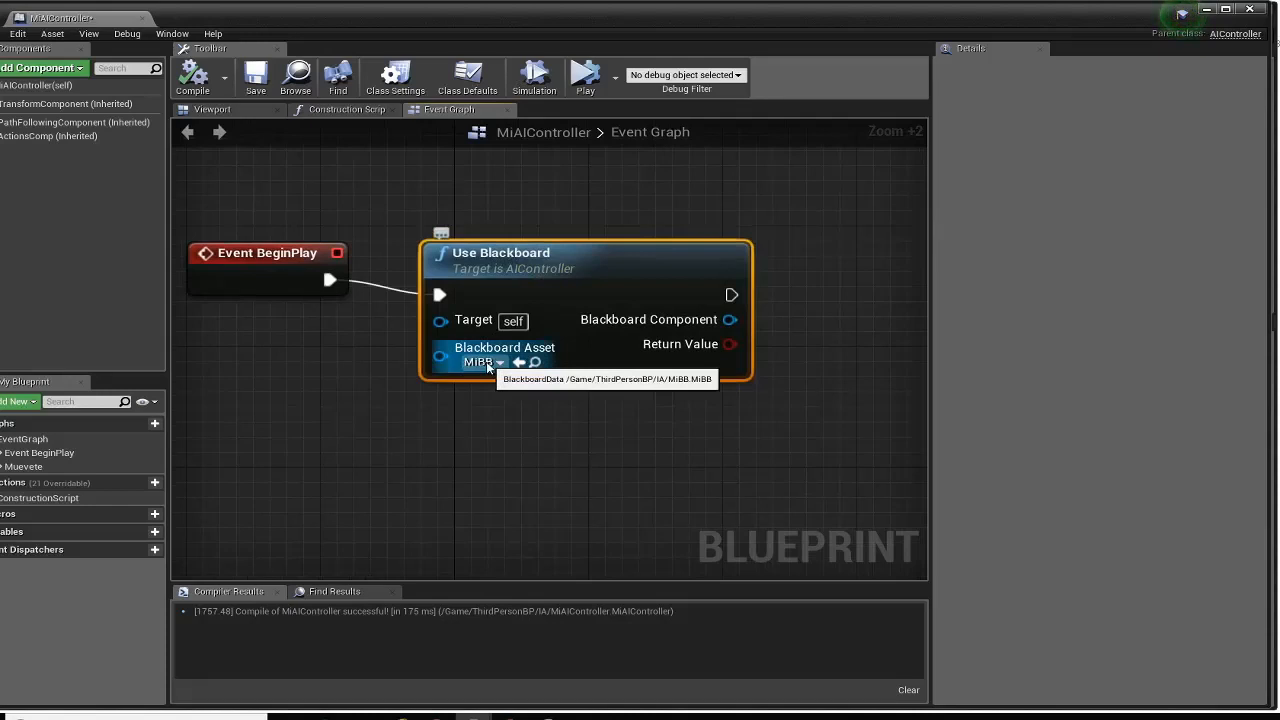
{"action": "left_click_drag", "start_coordinate": [591, 260], "coordinate": [594, 231]}
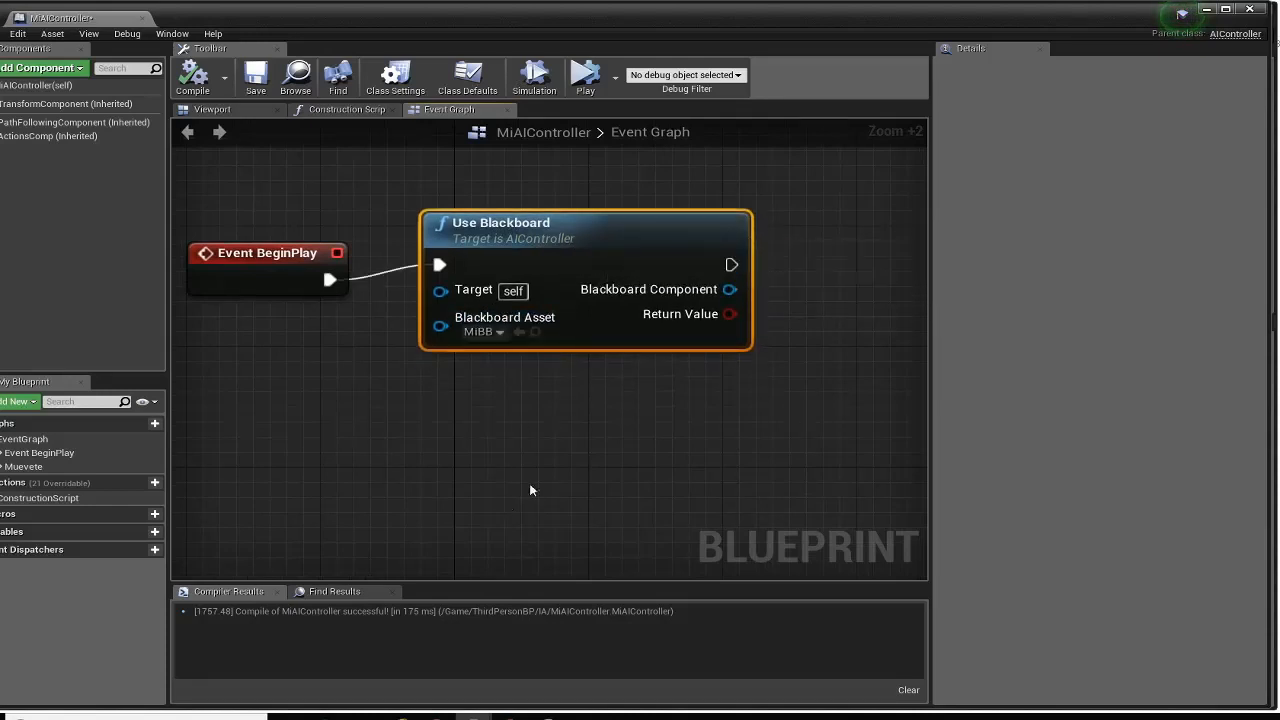
Add a new variable named BB to the MiAIController blueprint
{"action": "right_click_drag", "start_coordinate": [674, 449], "coordinate": [547, 462]}
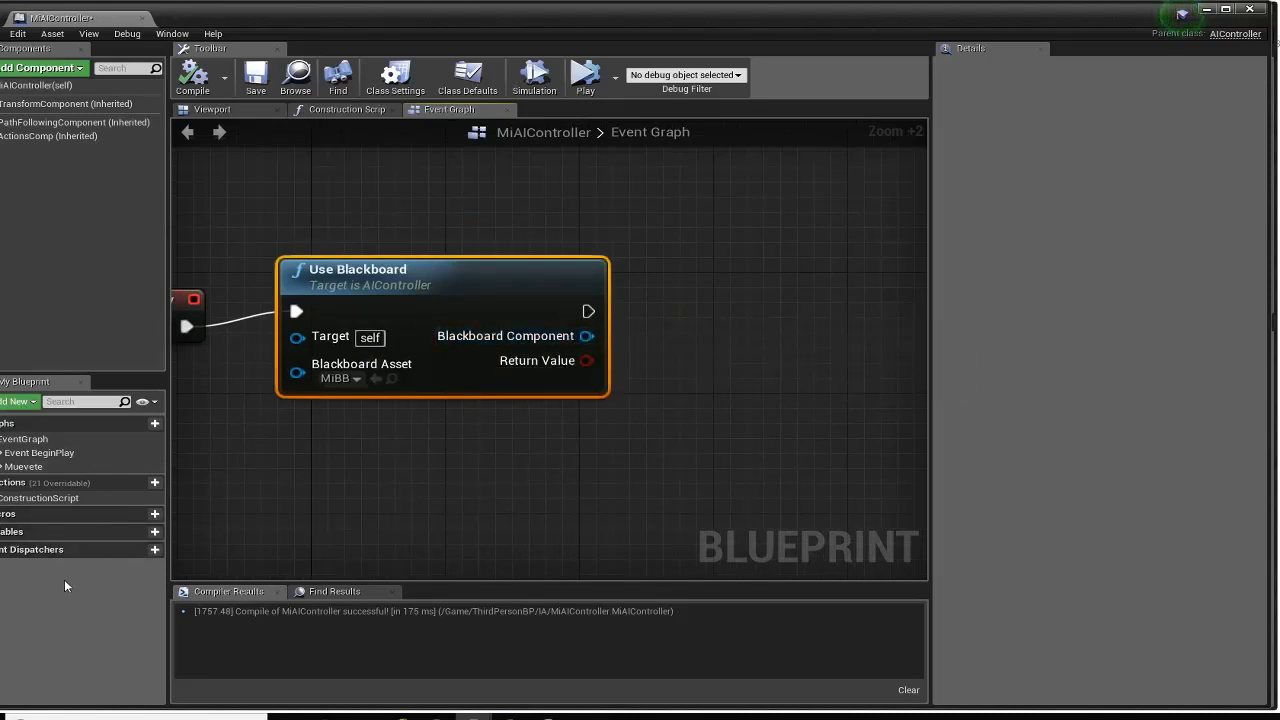
{"action": "left_click", "coordinate": [154, 534]}
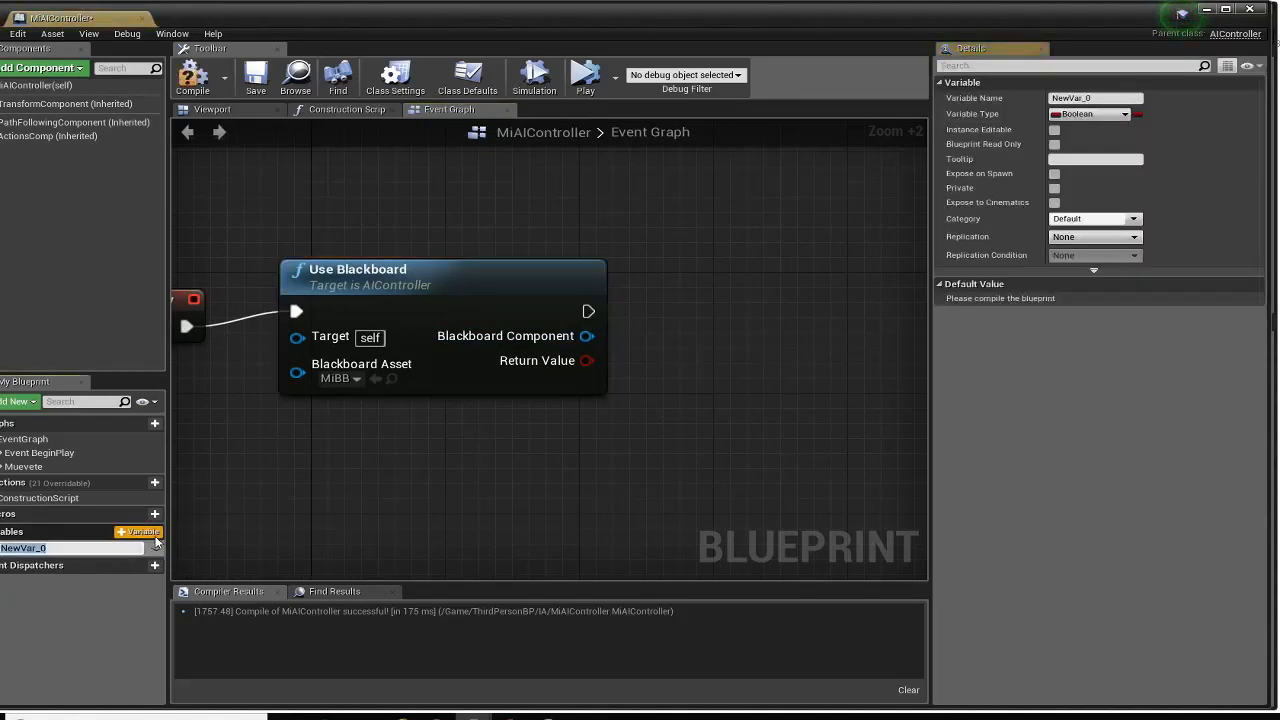
{"action": "type", "text": "Blackboard"}
{"action": "key", "text": "Escape"}
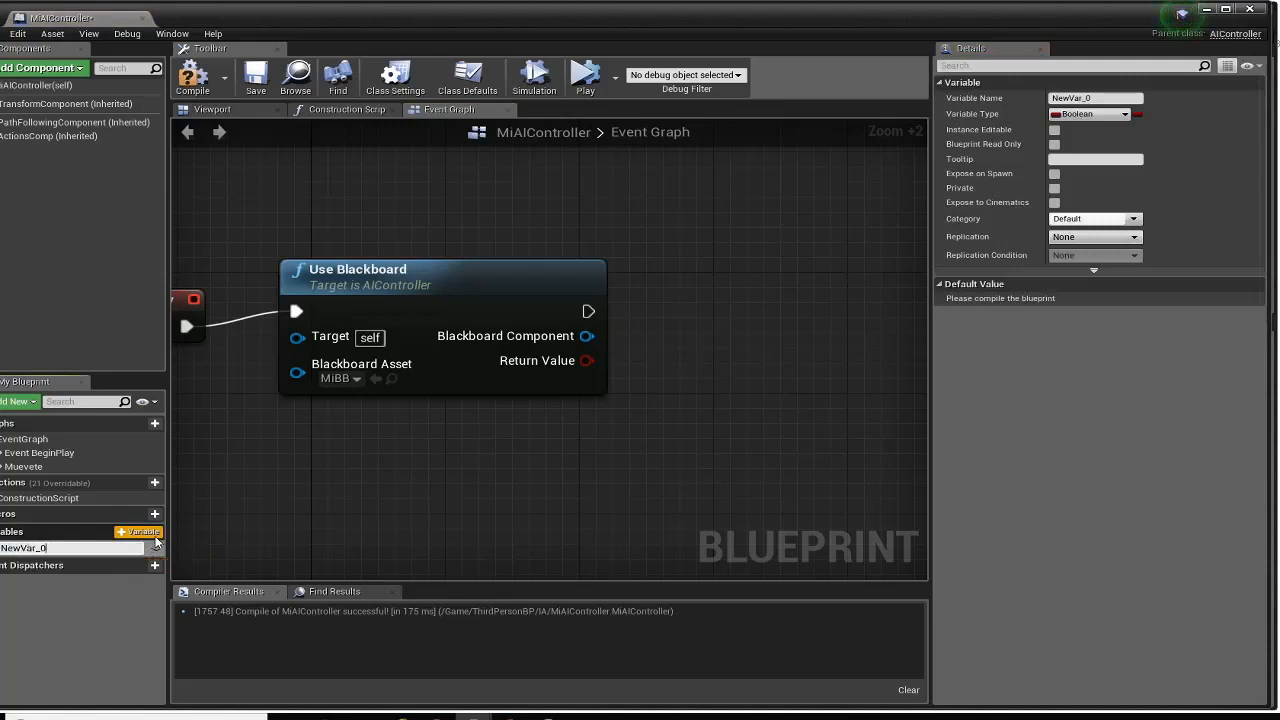
{"action": "left_click_drag", "start_coordinate": [72, 547], "coordinate": [1, 548]}
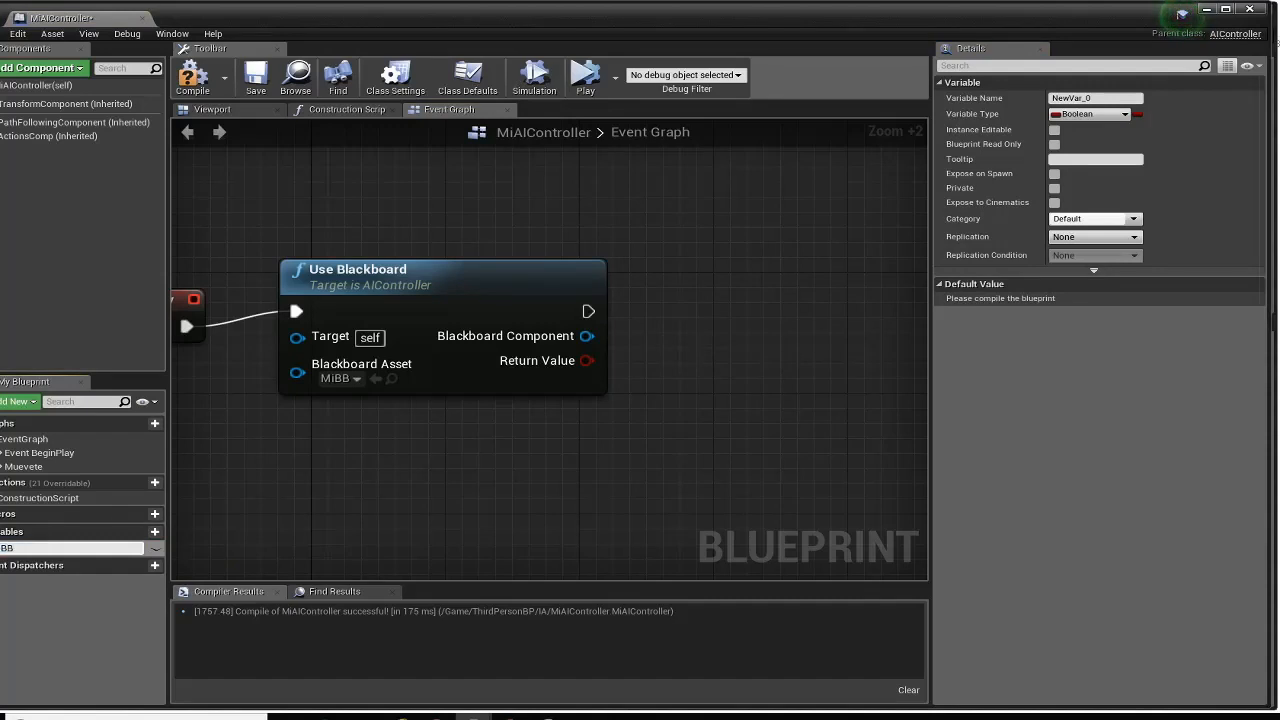
{"action": "key", "text": "Return"}
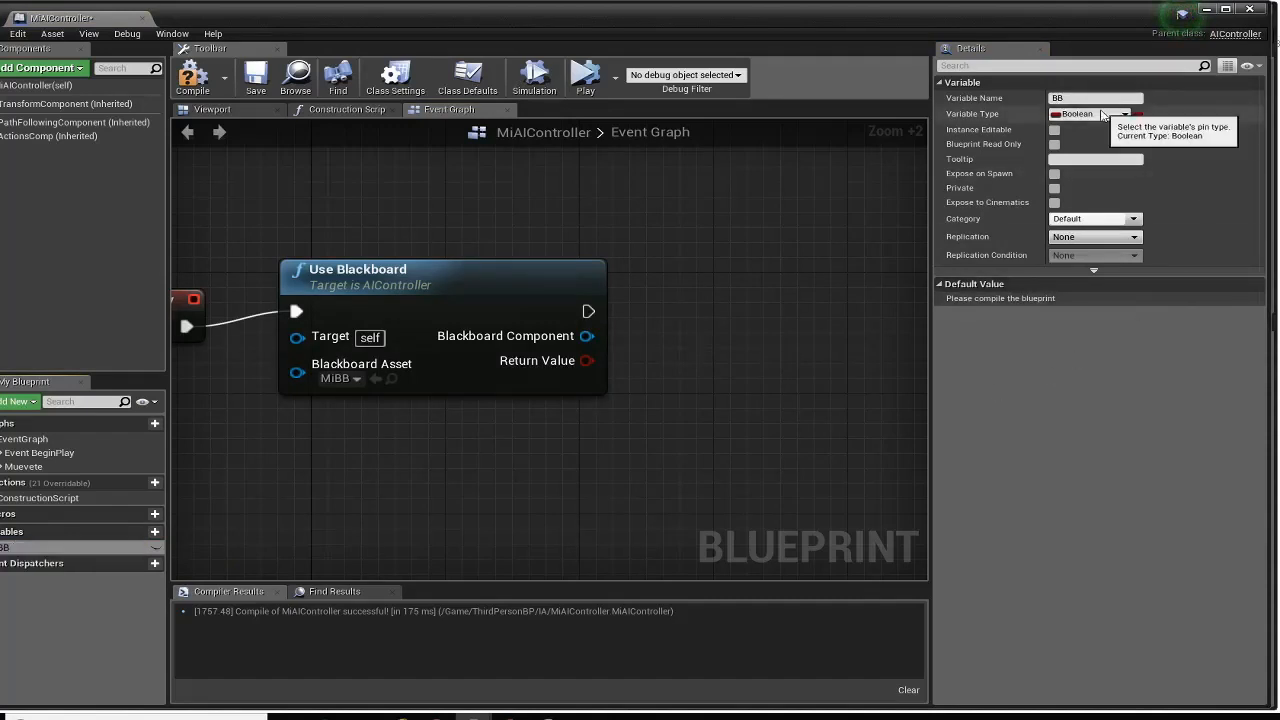
Change the BB variable's type to a Blackboard Component object reference and compile the blueprint
{"action": "left_click", "coordinate": [1103, 116]}
{"action": "type", "text": "black"}
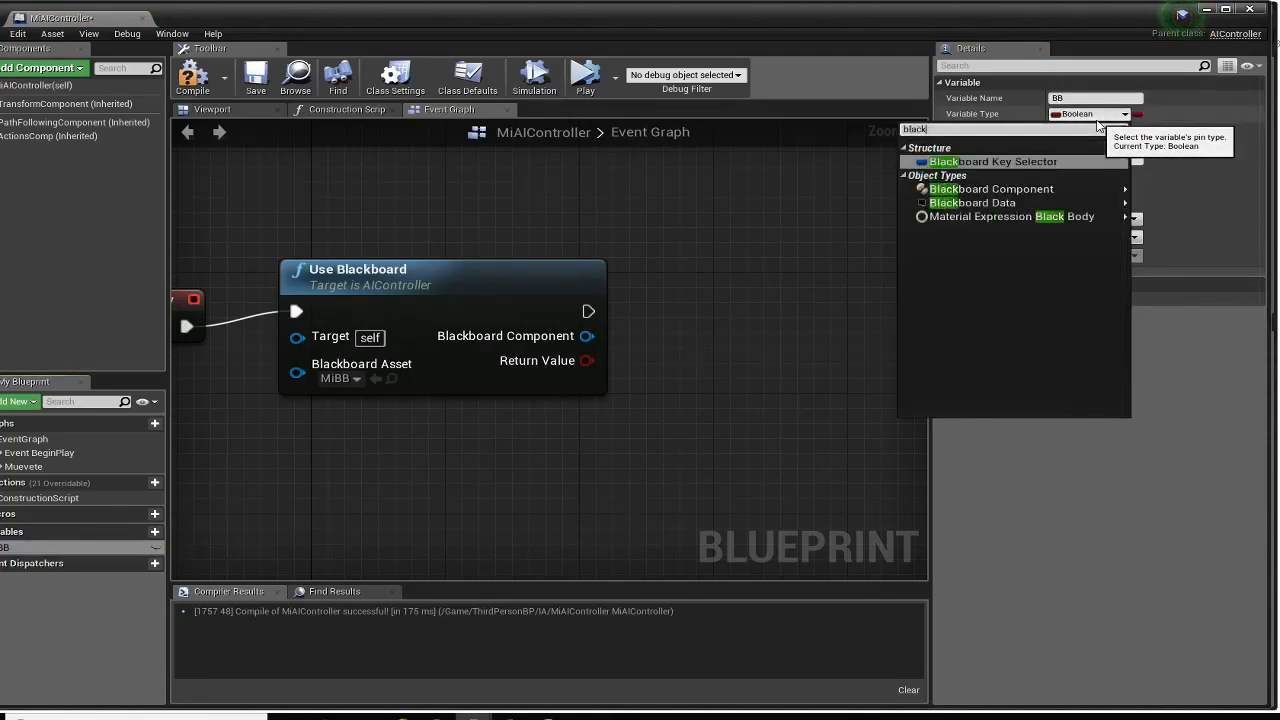
{"action": "mouse_move", "coordinate": [1000, 190]}
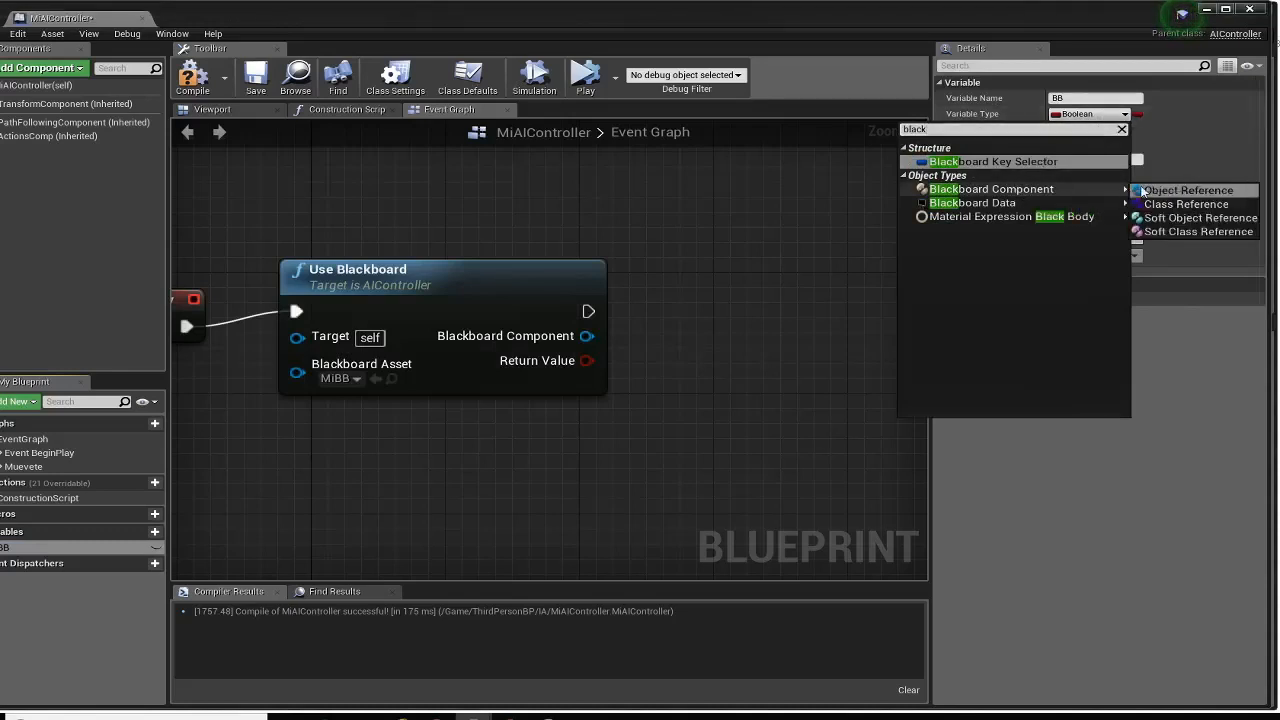
{"action": "left_click", "coordinate": [1162, 192]}
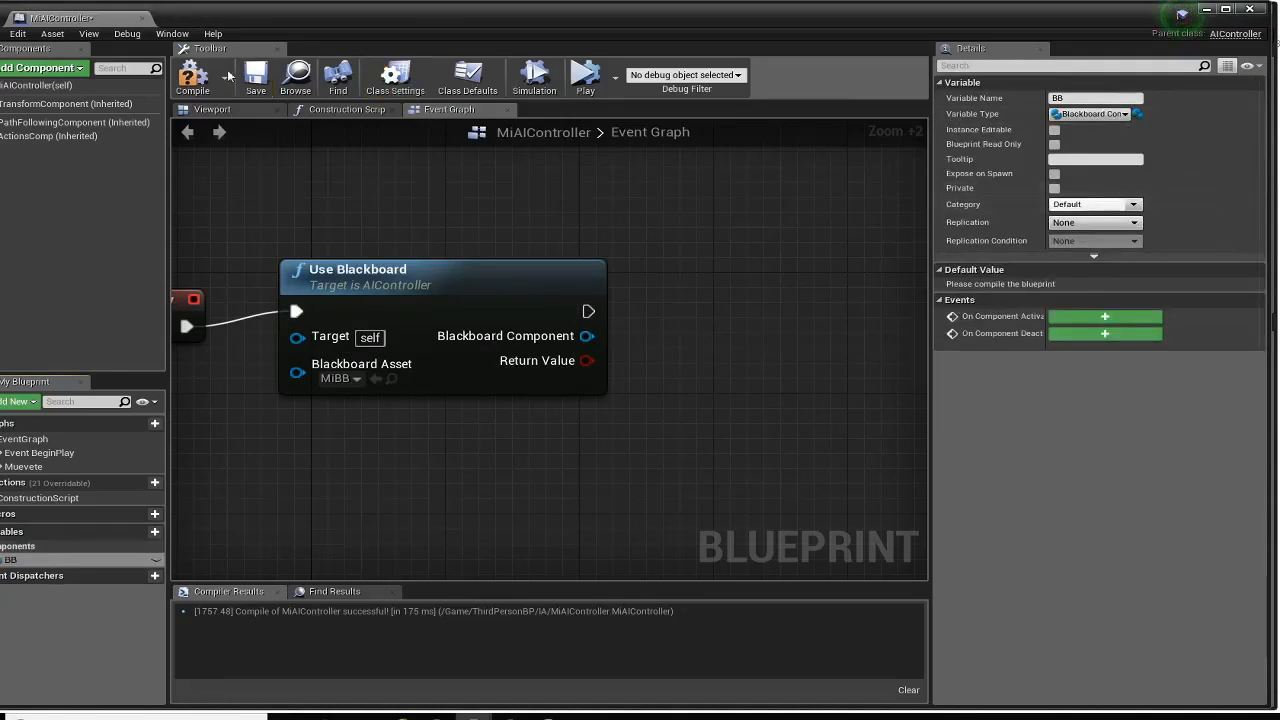
{"action": "left_click", "coordinate": [193, 77]}
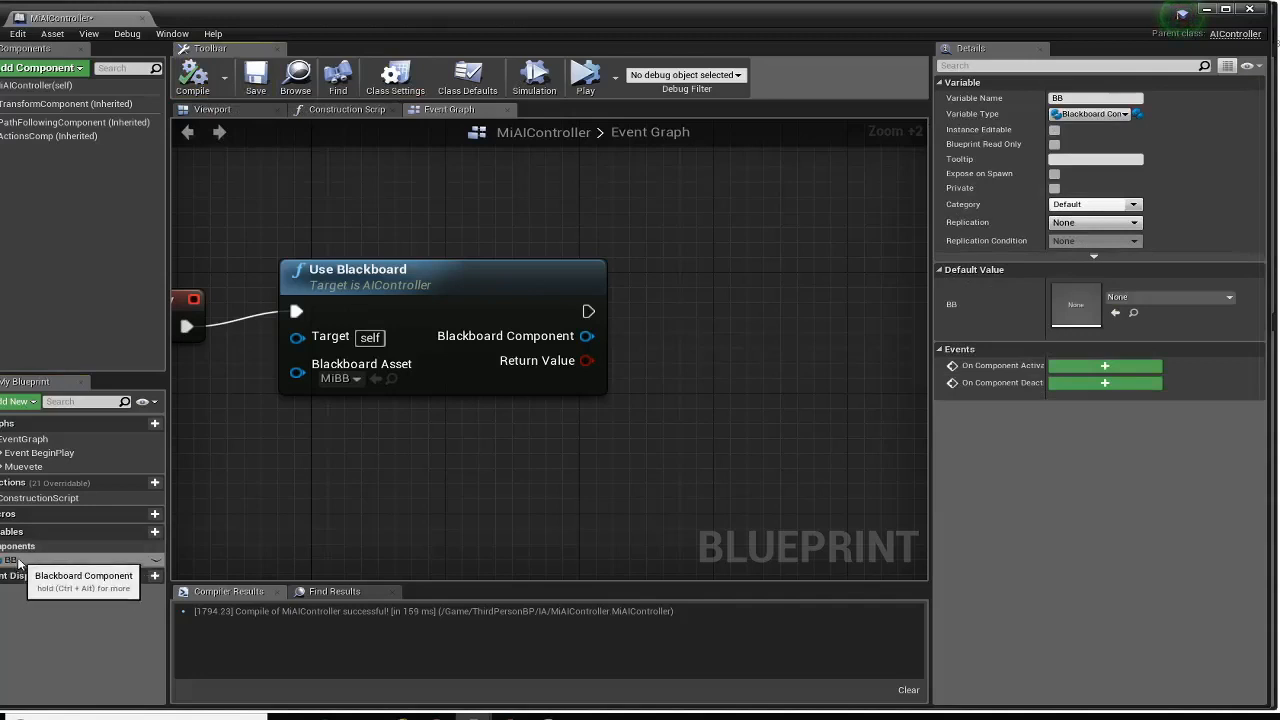
Add a Set BB node after Use Blackboard, feed it the Blackboard Component output and align the connected nodes
{"action": "left_click_drag", "start_coordinate": [15, 560], "coordinate": [592, 313]}
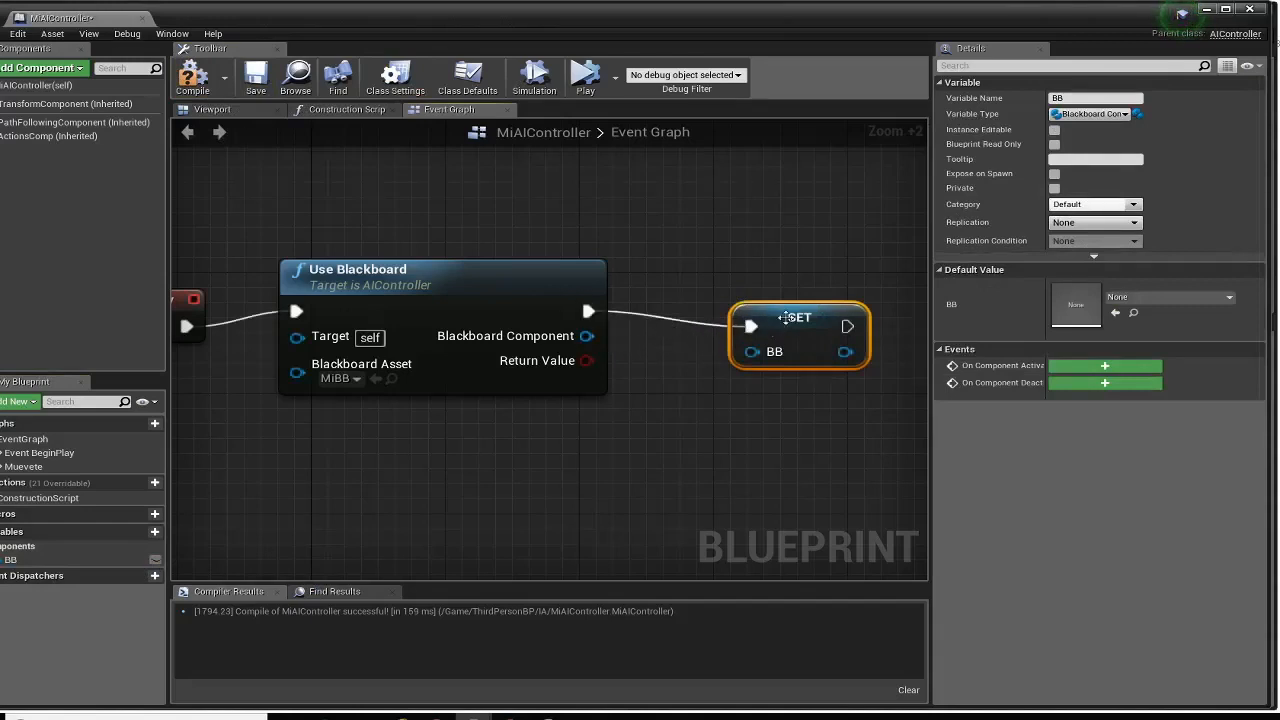
{"action": "left_click_drag", "start_coordinate": [778, 320], "coordinate": [762, 290]}
{"action": "left_click_drag", "start_coordinate": [587, 336], "coordinate": [737, 322]}
{"action": "right_click_drag", "start_coordinate": [561, 488], "coordinate": [739, 498]}
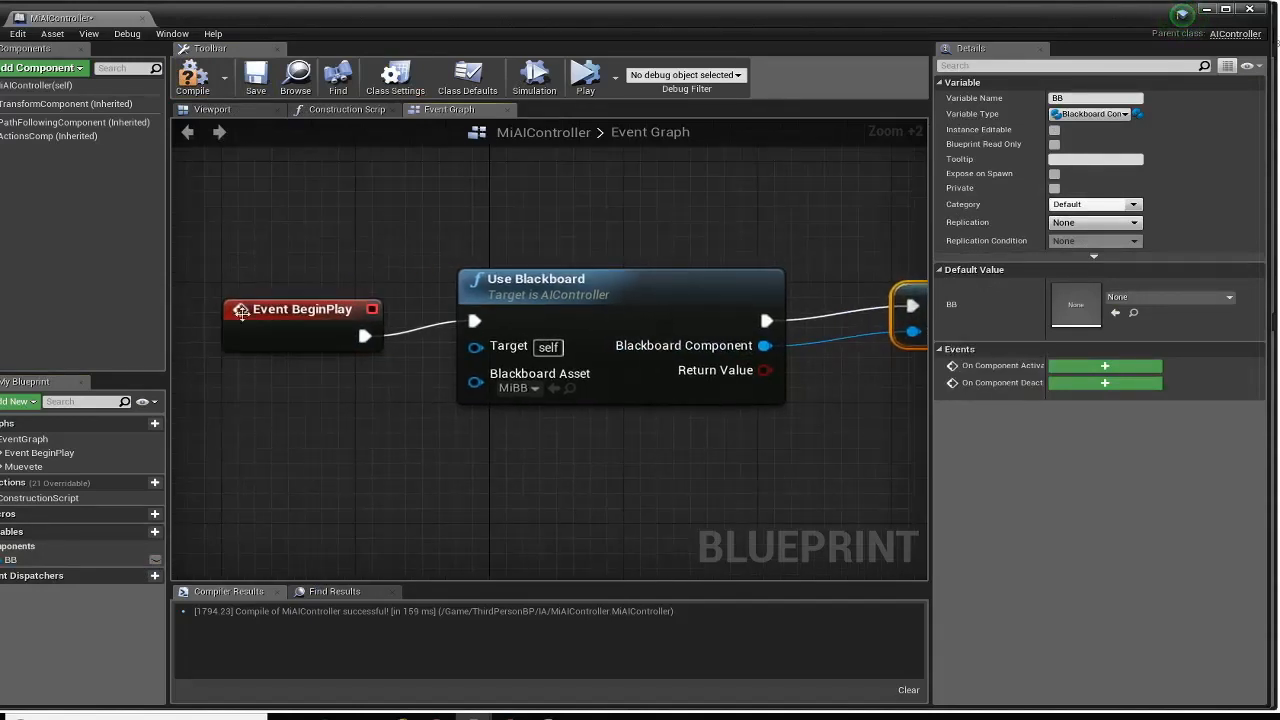
{"action": "left_click", "coordinate": [305, 325]}
{"action": "right_click_drag", "start_coordinate": [477, 419], "coordinate": [361, 398]}
{"action": "left_click_drag", "start_coordinate": [430, 262], "coordinate": [413, 262]}
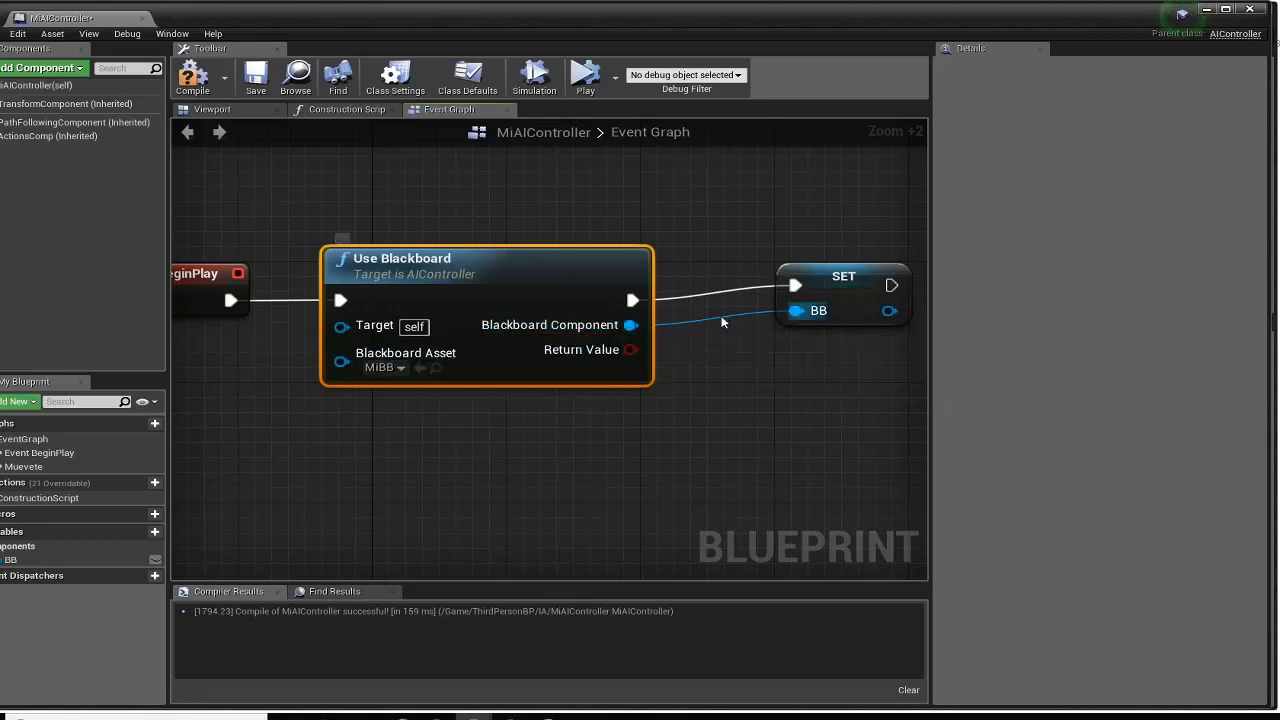
{"action": "left_click_drag", "start_coordinate": [813, 273], "coordinate": [797, 288]}
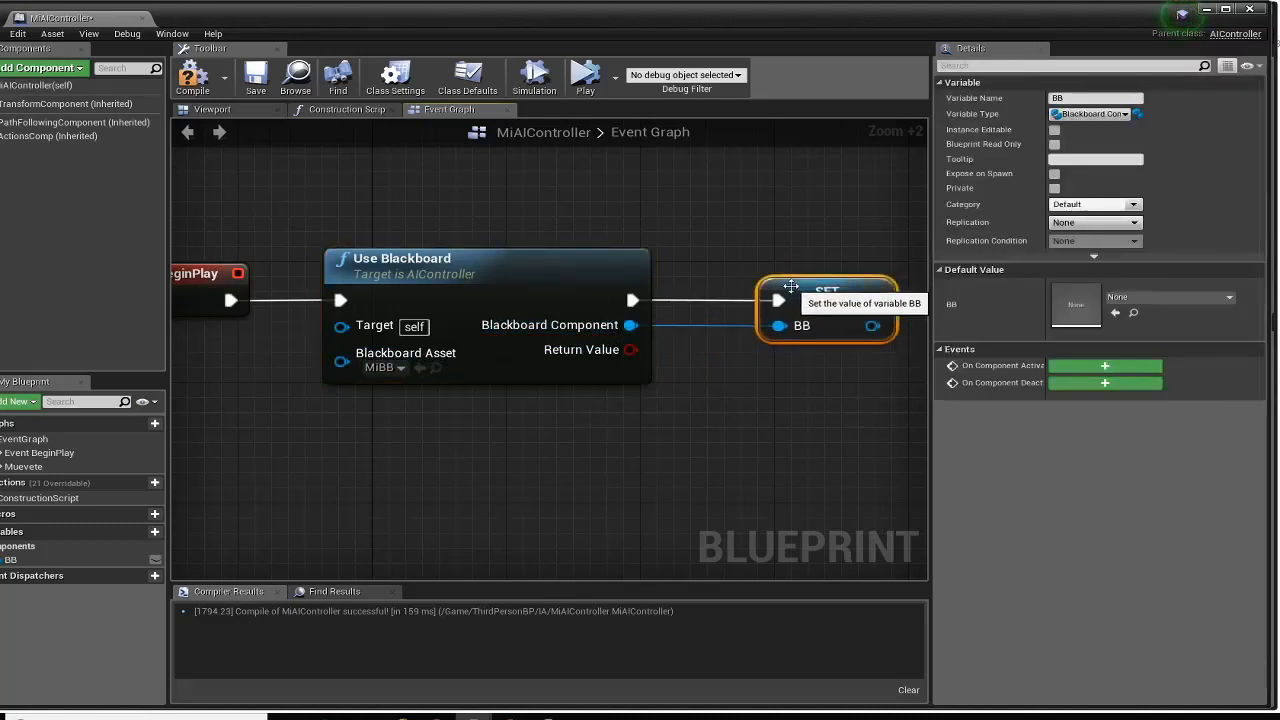
Add a Run Behavior Tree node after Set BB, align it and assign MiBT as its behavior tree asset
{"action": "right_click_drag", "start_coordinate": [758, 445], "coordinate": [257, 443]}
{"action": "left_click_drag", "start_coordinate": [372, 300], "coordinate": [588, 312]}
{"action": "type", "text": "run be"}
{"action": "key", "text": "BackSpace"}
{"action": "left_click", "coordinate": [650, 367]}
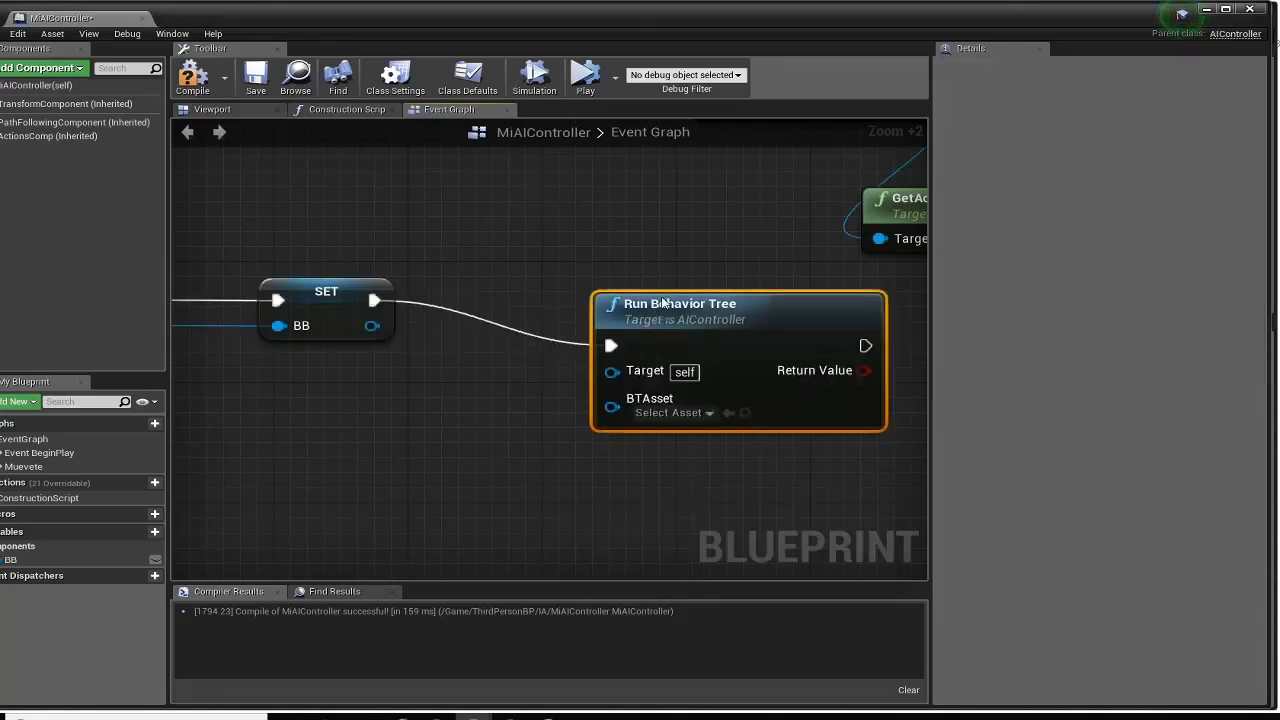
{"action": "left_click", "coordinate": [668, 367]}
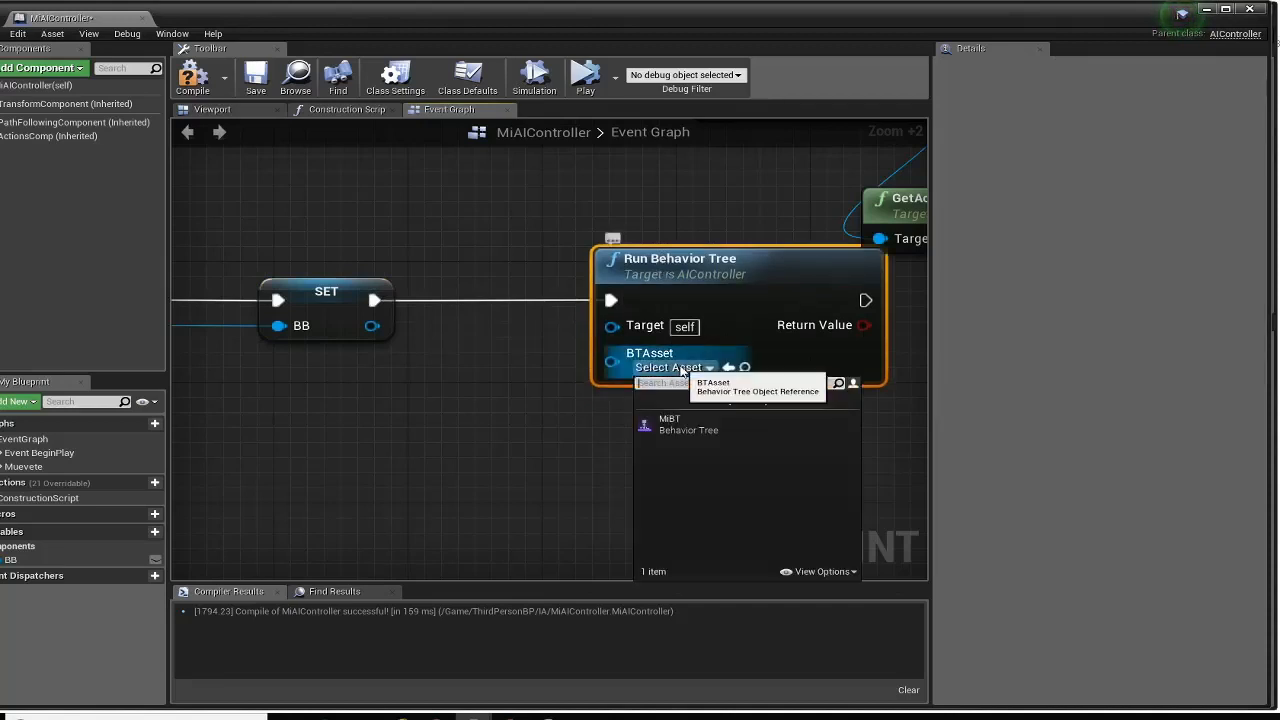
{"action": "left_click", "coordinate": [669, 421]}
Move the Muevete movement nodes clear of the Run Behavior Tree node and compile the blueprint
{"action": "scroll", "coordinate": [669, 423], "scroll_direction": "down", "scroll_amount": 6}
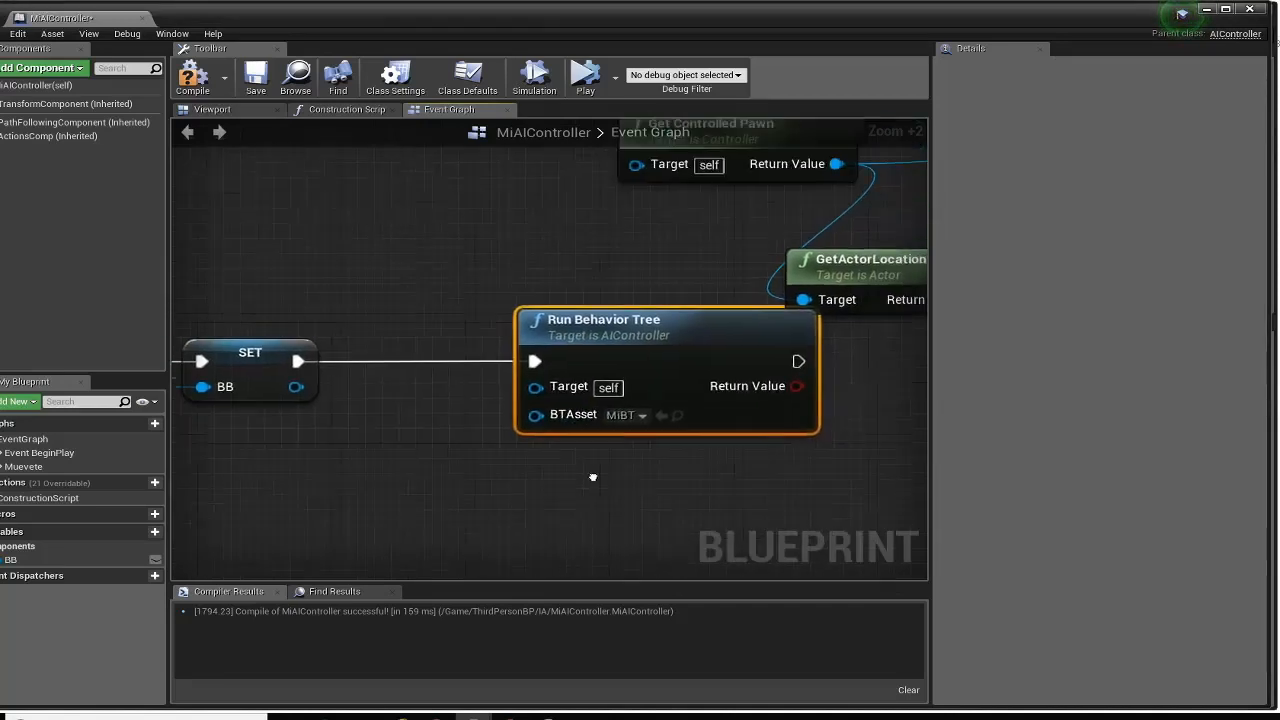
{"action": "right_click_drag", "start_coordinate": [593, 483], "coordinate": [300, 490]}
{"action": "left_click_drag", "start_coordinate": [368, 290], "coordinate": [786, 414]}
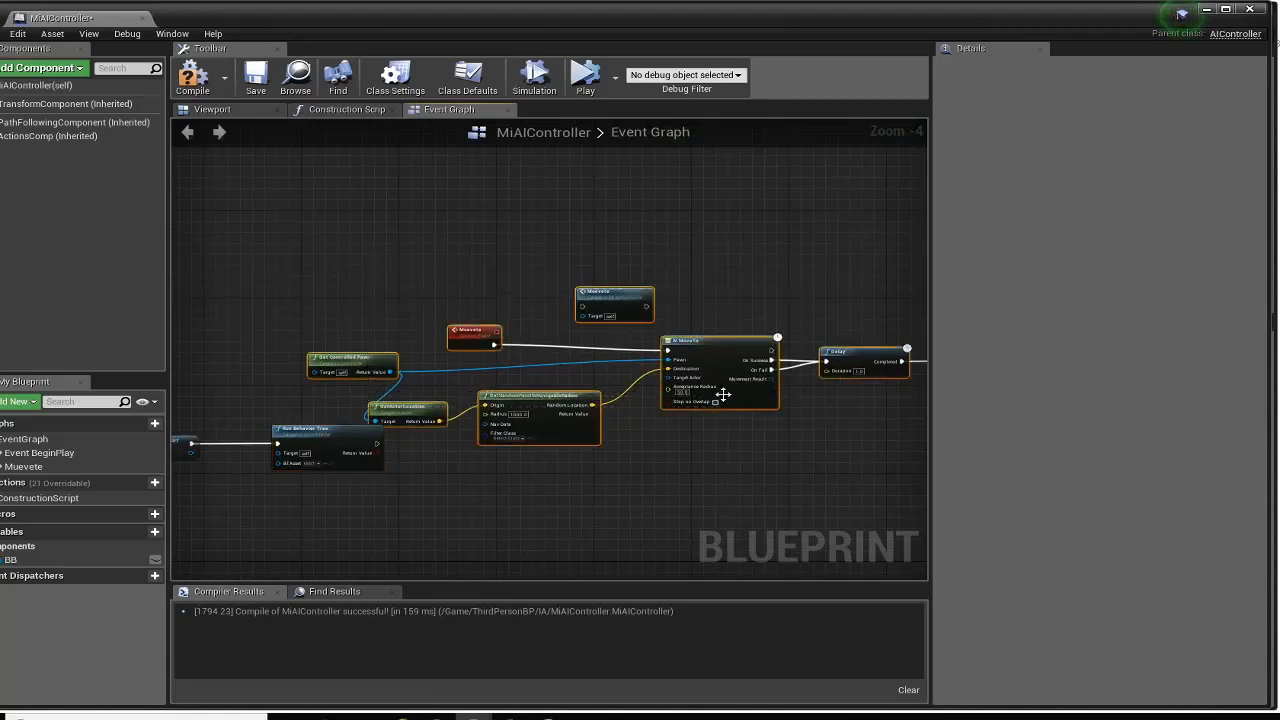
{"action": "left_click_drag", "start_coordinate": [681, 345], "coordinate": [788, 233]}
{"action": "right_click_drag", "start_coordinate": [808, 380], "coordinate": [456, 457]}
{"action": "left_click_drag", "start_coordinate": [603, 427], "coordinate": [735, 311]}
{"action": "right_click_drag", "start_coordinate": [394, 476], "coordinate": [905, 375]}
{"action": "mouse_move", "coordinate": [375, 500]}
{"action": "right_mouse_down"}
{"action": "mouse_move", "coordinate": [474, 466]}
{"action": "mouse_move", "coordinate": [374, 486]}
{"action": "right_mouse_up"}
{"action": "scroll", "coordinate": [560, 455], "scroll_direction": "up", "scroll_amount": 4}
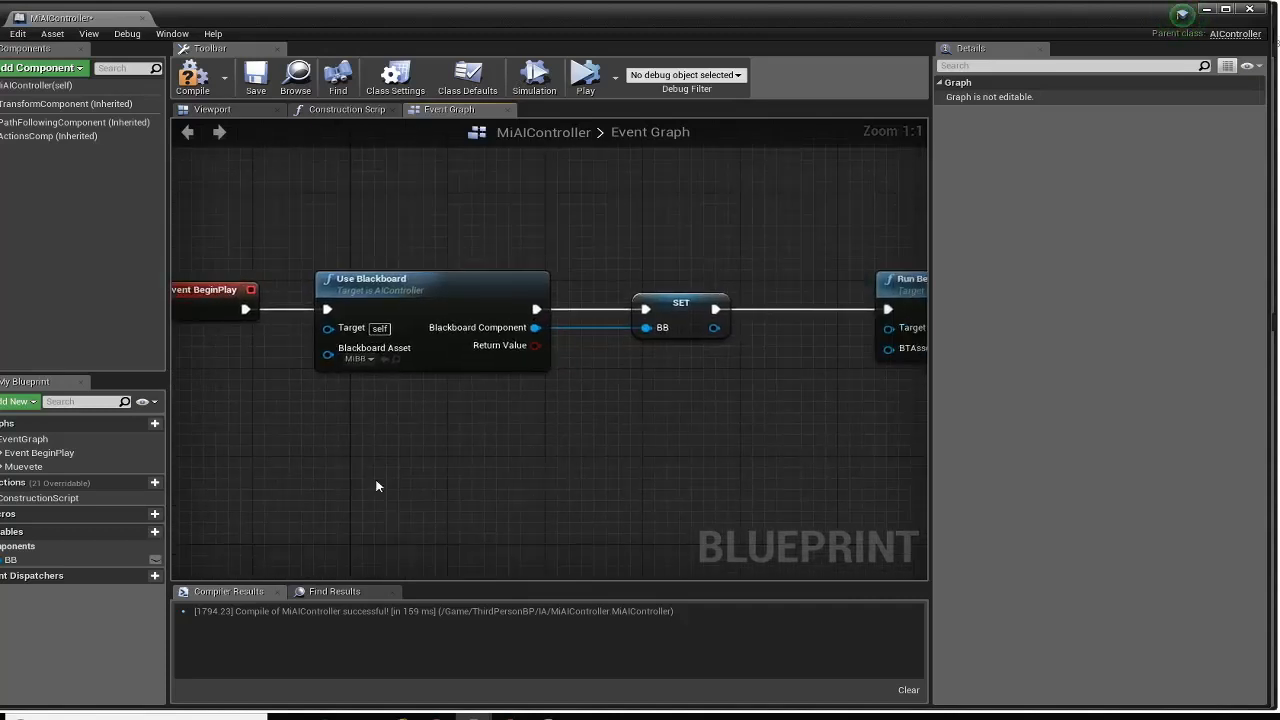
{"action": "left_click", "coordinate": [186, 84]}
Reposition the Use Blackboard and Run Behavior Tree nodes around Set BB, and save and close MiAIController
{"action": "right_click_drag", "start_coordinate": [241, 401], "coordinate": [300, 400]}
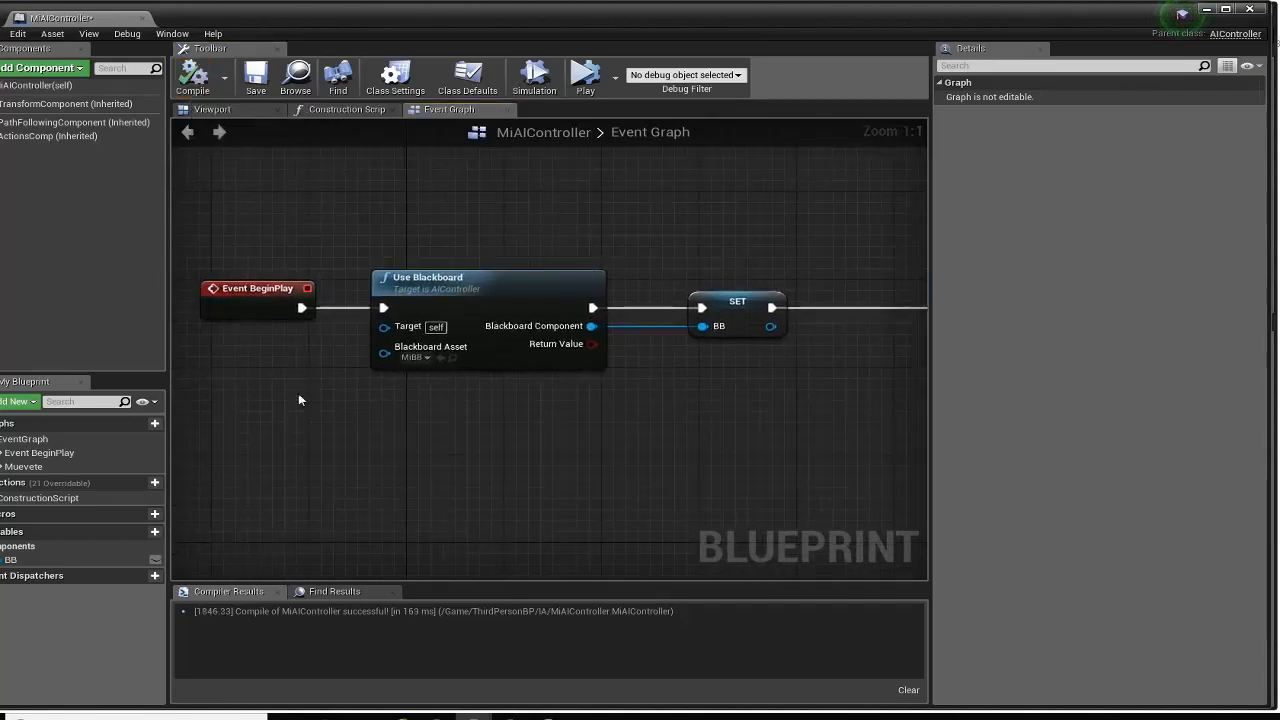
{"action": "left_click", "coordinate": [370, 285]}
{"action": "right_click_drag", "start_coordinate": [640, 426], "coordinate": [365, 463]}
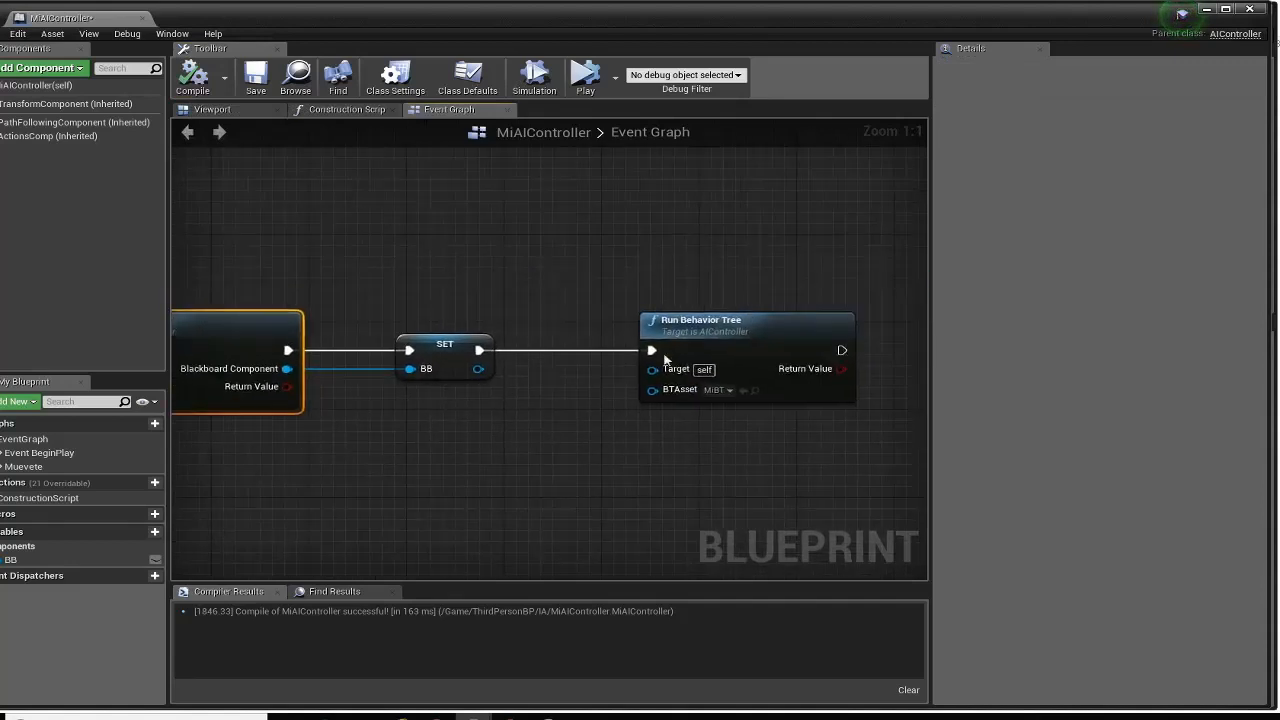
{"action": "left_click", "coordinate": [688, 320]}
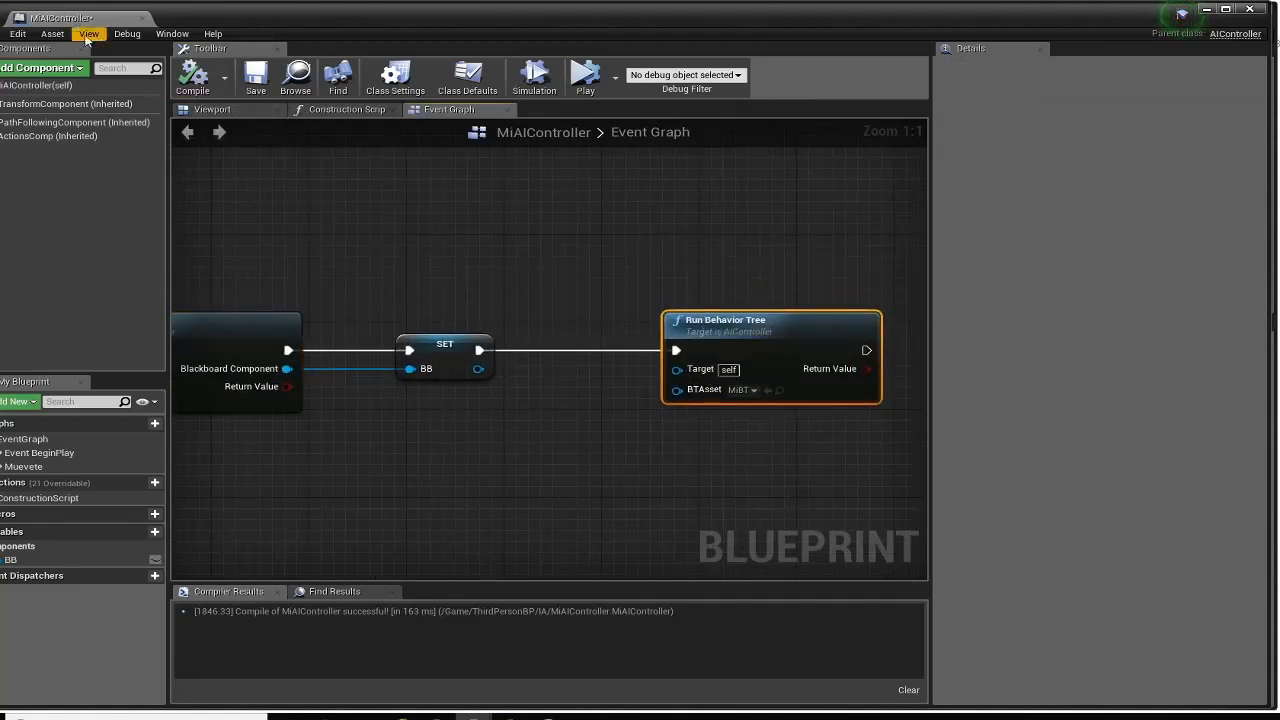
{"action": "right_click_drag", "start_coordinate": [271, 257], "coordinate": [615, 245]}
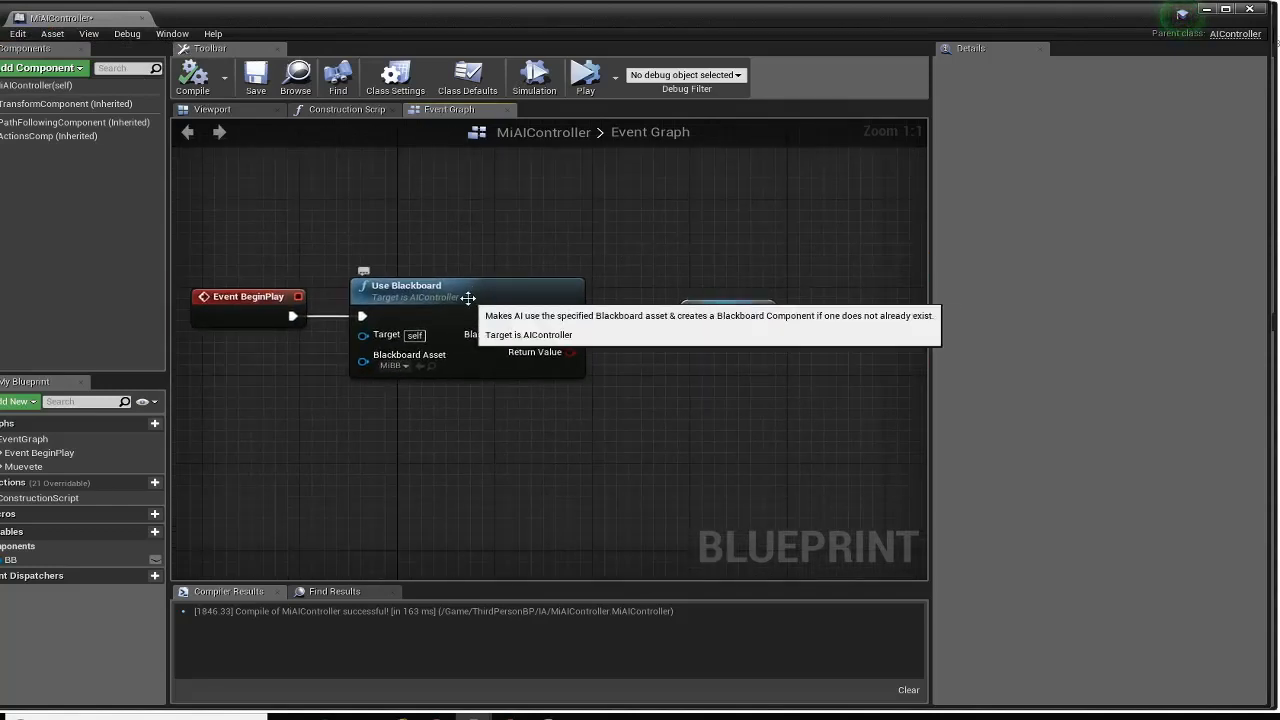
{"action": "mouse_move", "coordinate": [447, 296]}
{"action": "left_mouse_down"}
{"action": "mouse_move", "coordinate": [479, 285]}
{"action": "mouse_move", "coordinate": [464, 285]}
{"action": "left_mouse_up"}
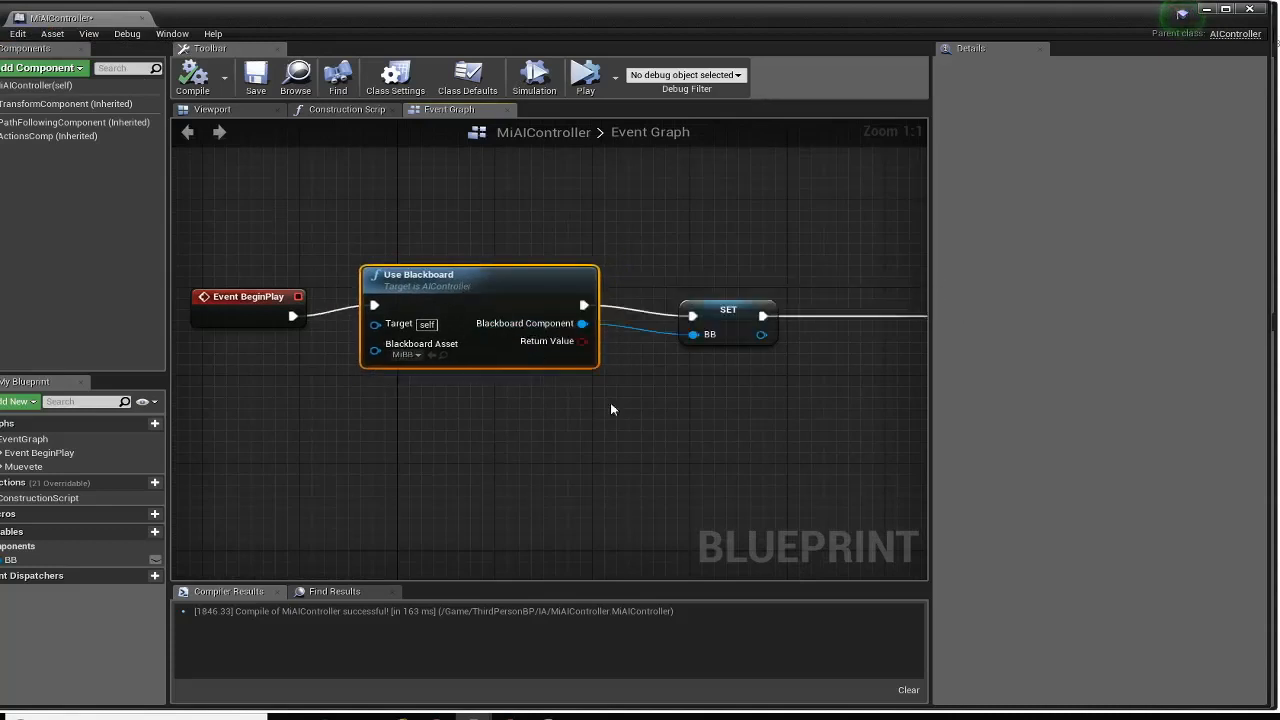
{"action": "right_click_drag", "start_coordinate": [611, 402], "coordinate": [364, 438]}
{"action": "left_click_drag", "start_coordinate": [760, 322], "coordinate": [629, 300]}
{"action": "right_click_drag", "start_coordinate": [390, 440], "coordinate": [555, 437]}
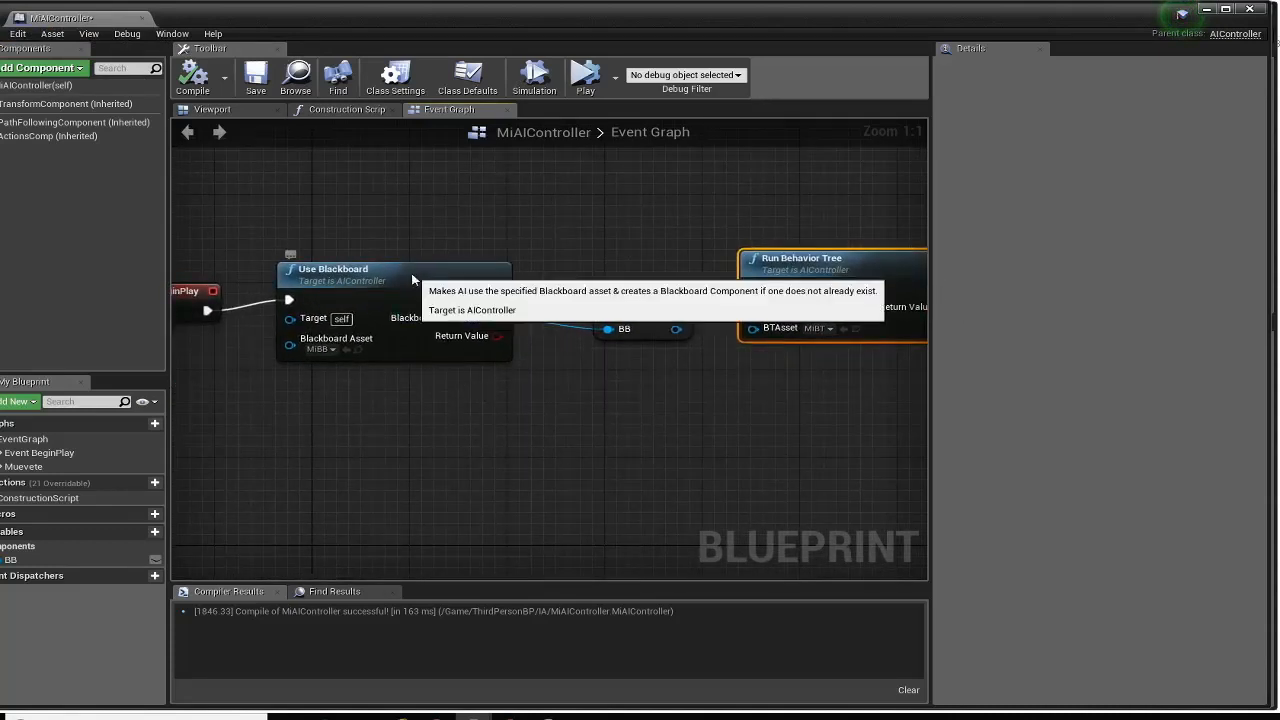
{"action": "left_click_drag", "start_coordinate": [405, 272], "coordinate": [417, 272]}
{"action": "left_click", "coordinate": [256, 76]}
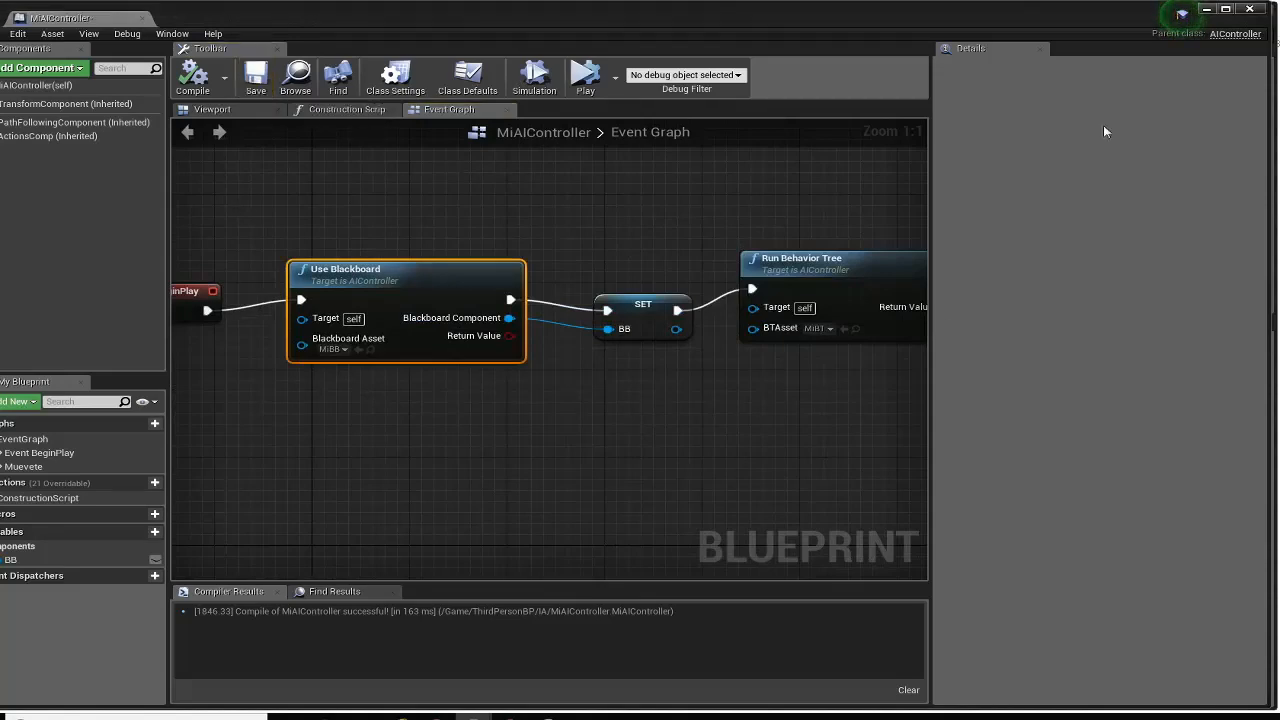
{"action": "left_click", "coordinate": [1250, 9]}
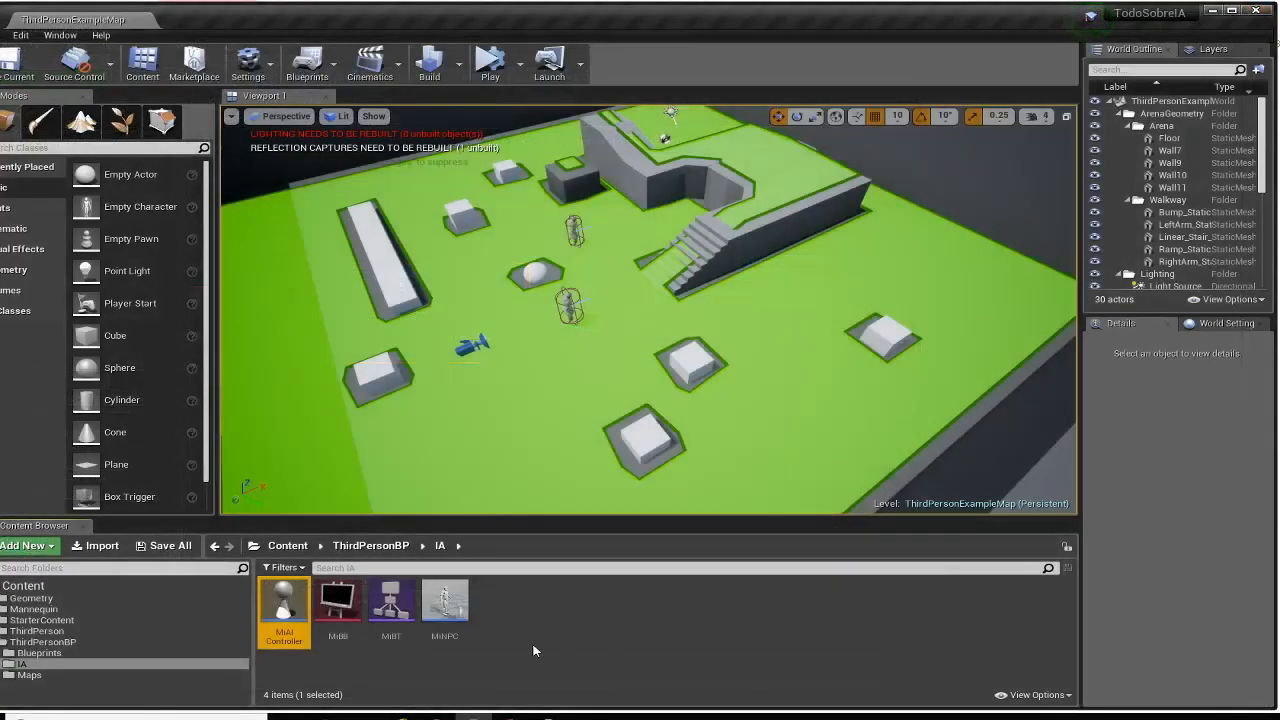
Open the MiBT behavior tree and review the Move To tasks under ATAQUE and PATRULLA
{"action": "double_click", "coordinate": [390, 603]}
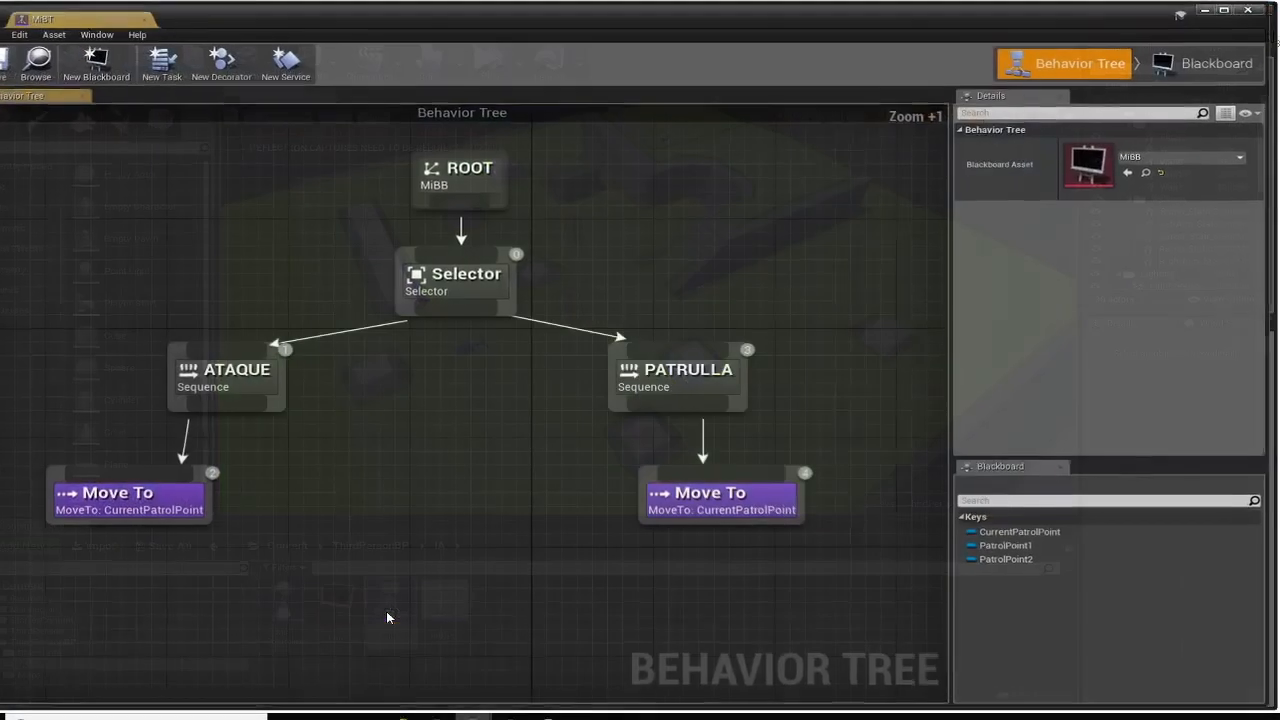
{"action": "right_click_drag", "start_coordinate": [436, 441], "coordinate": [448, 394]}
{"action": "right_click_drag", "start_coordinate": [611, 470], "coordinate": [545, 495]}
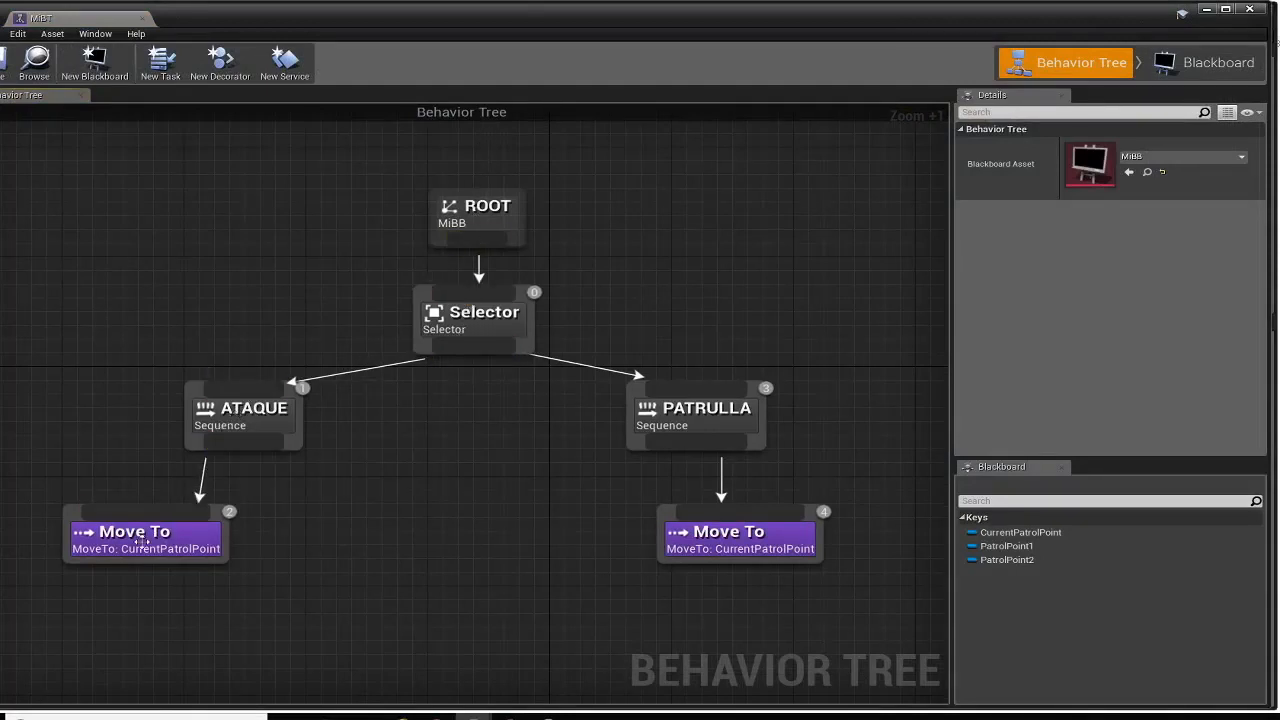
Reposition the Move To tasks beneath the ATAQUE and PATRULLA sequences
{"action": "mouse_move", "coordinate": [130, 543]}
{"action": "left_mouse_down"}
{"action": "mouse_move", "coordinate": [128, 505]}
{"action": "mouse_move", "coordinate": [126, 536]}
{"action": "left_mouse_up"}
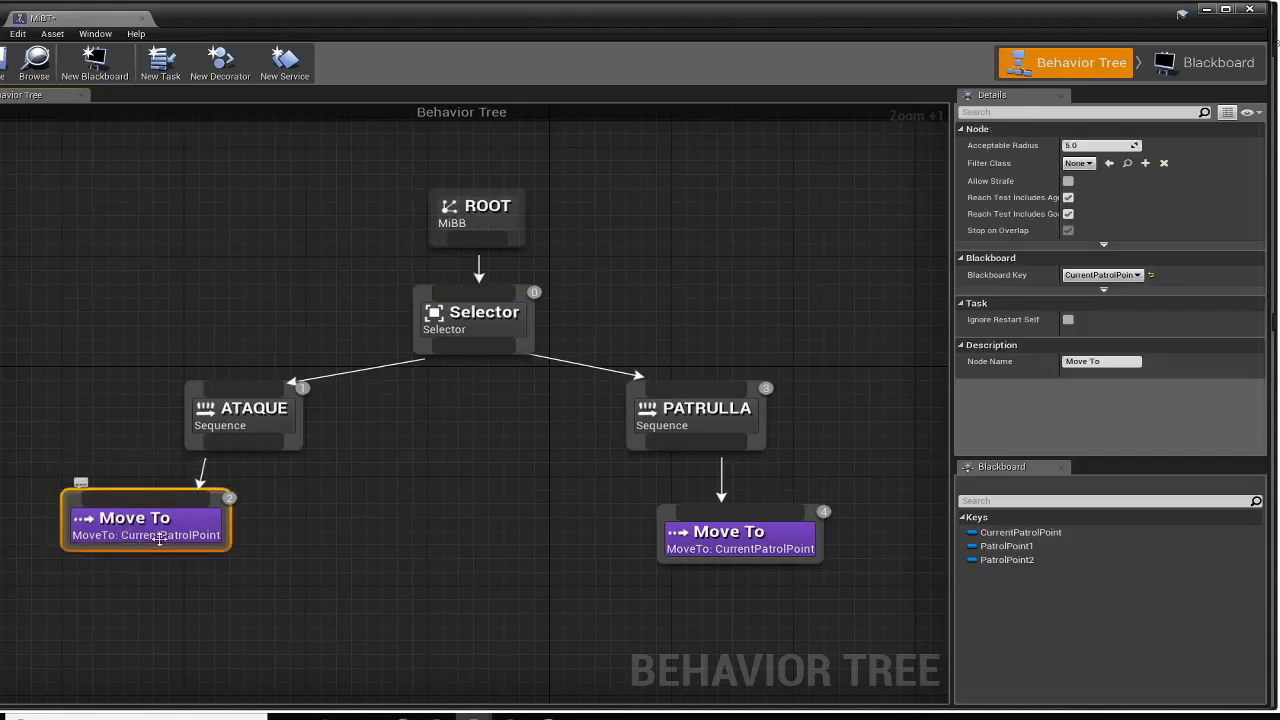
{"action": "left_click", "coordinate": [1112, 276]}
{"action": "left_click", "coordinate": [1115, 280]}
{"action": "left_click_drag", "start_coordinate": [73, 507], "coordinate": [87, 507]}
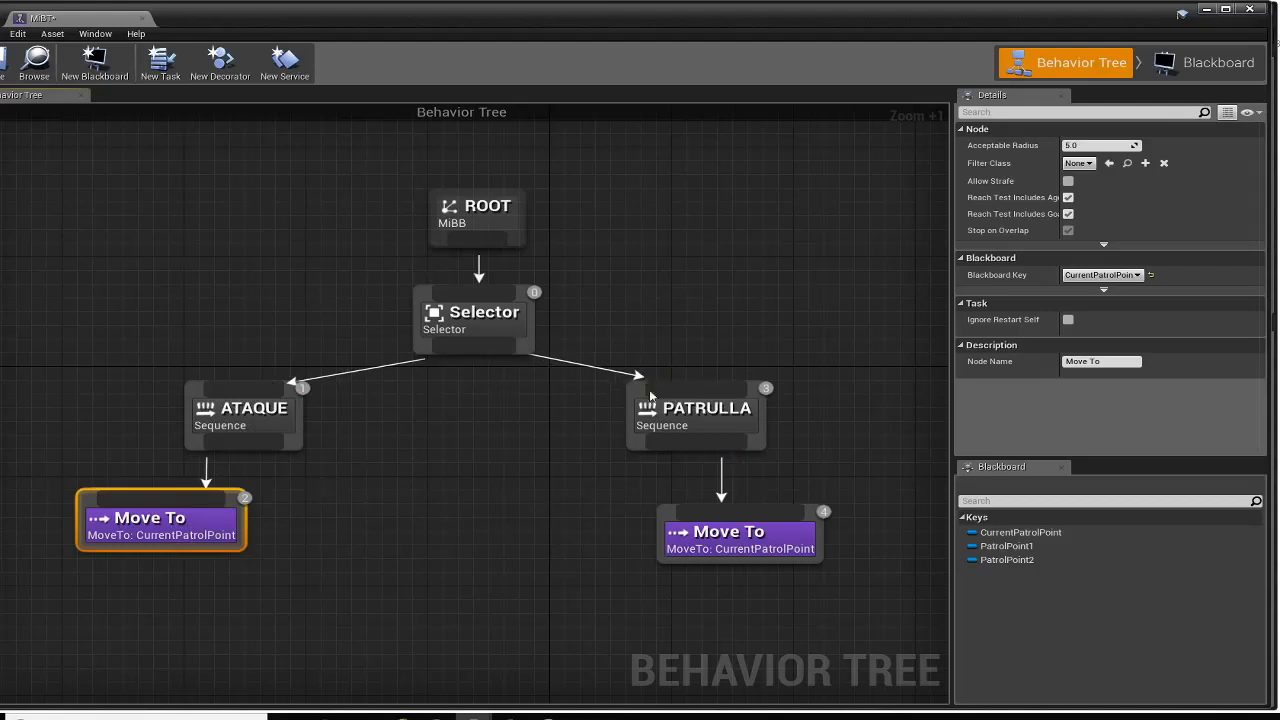
{"action": "left_click_drag", "start_coordinate": [671, 512], "coordinate": [594, 512]}
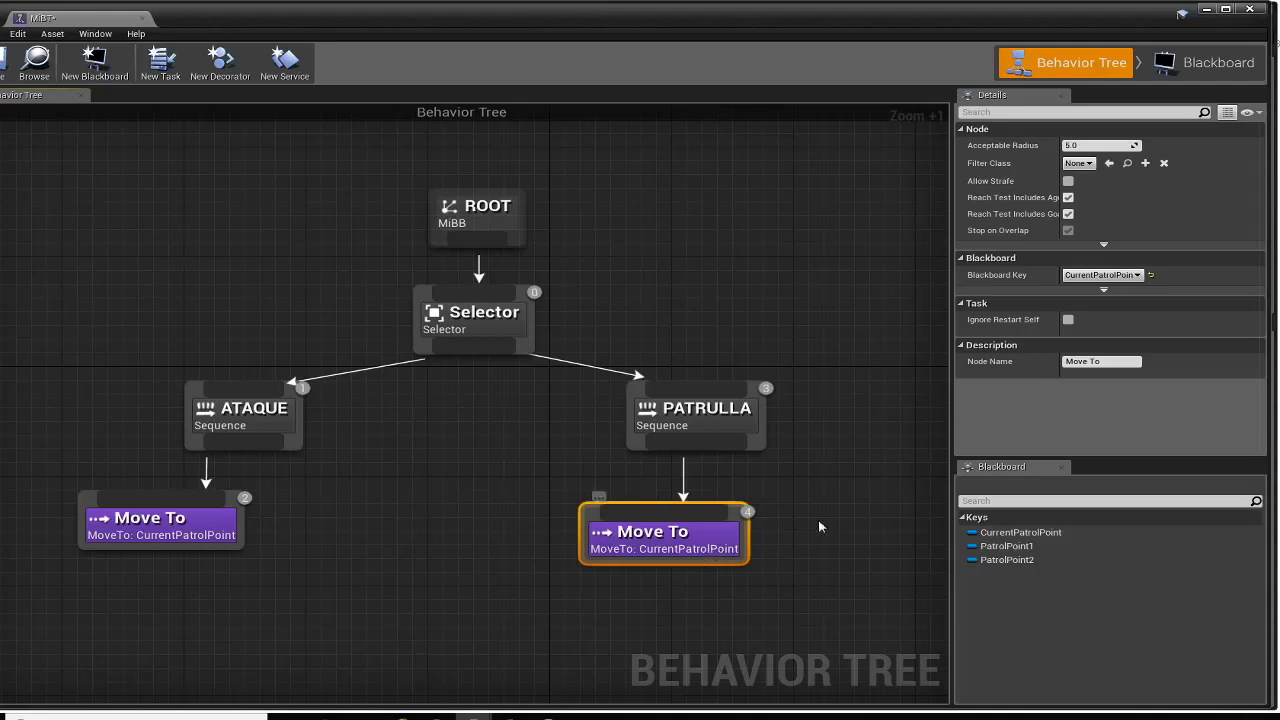
{"action": "left_click", "coordinate": [1218, 62]}
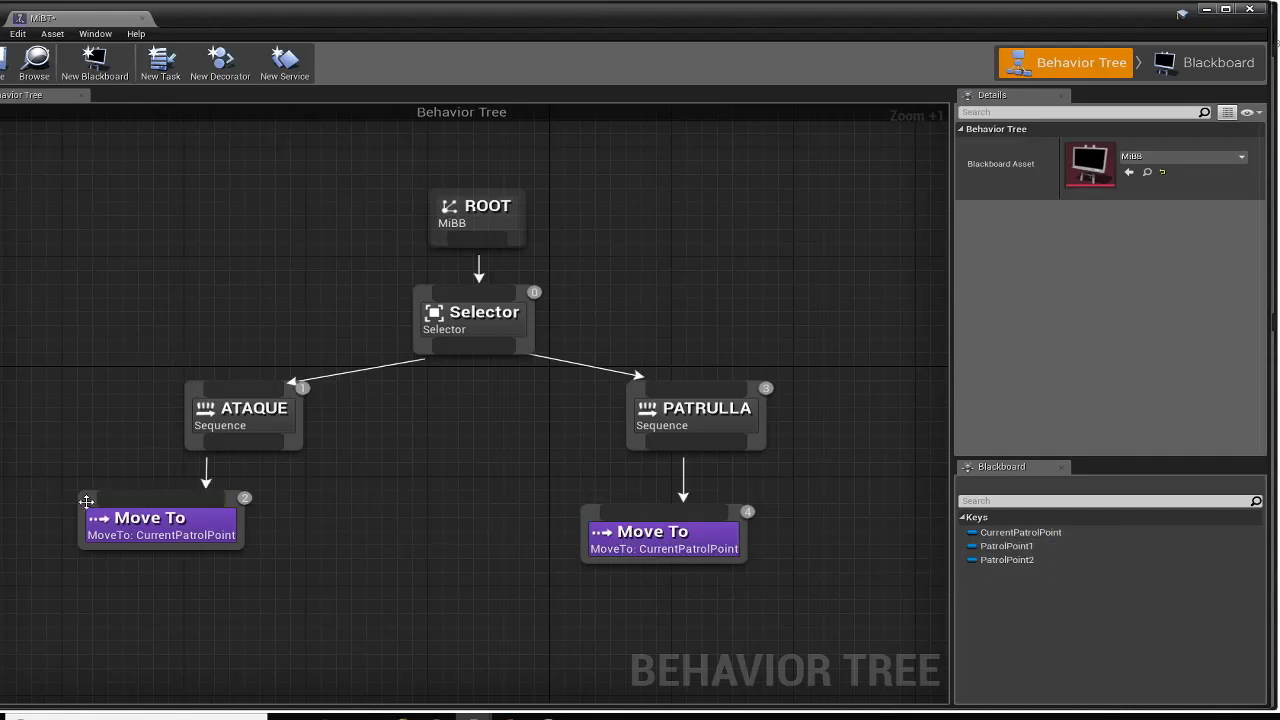
{"action": "left_click_drag", "start_coordinate": [226, 532], "coordinate": [253, 532]}
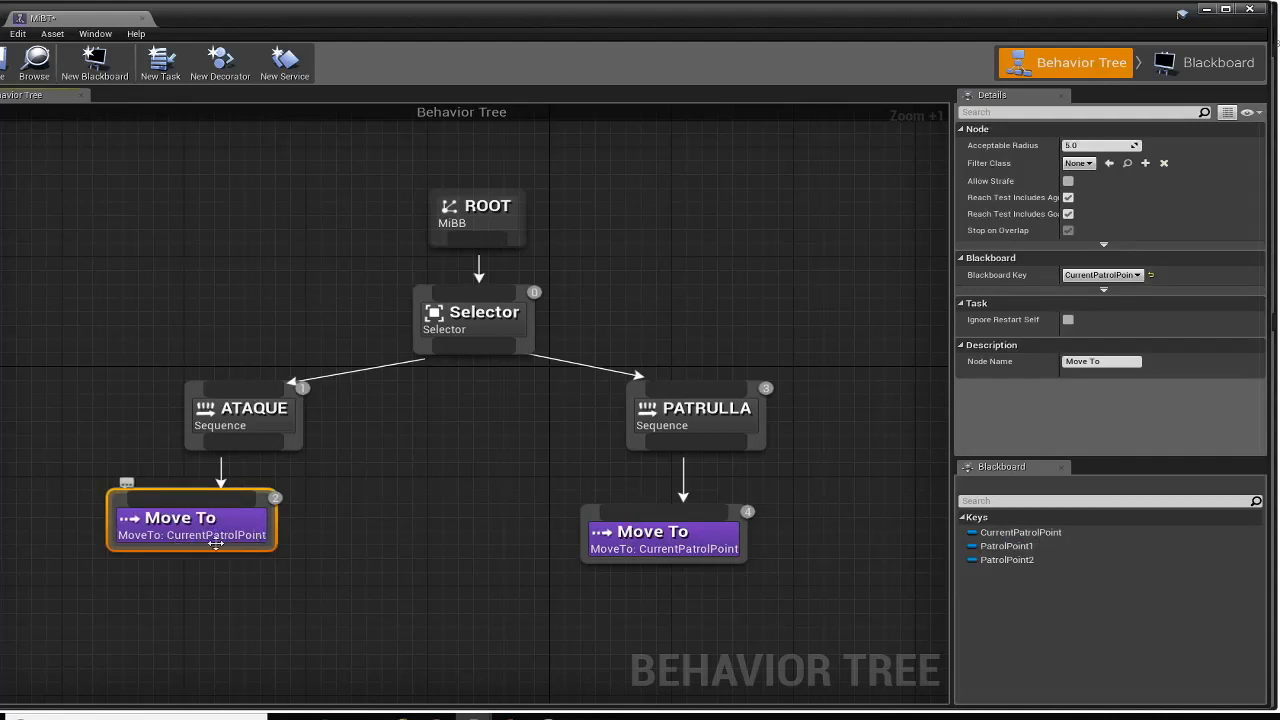
Add an Object key named PlayerRef to the MiBB blackboard
{"action": "left_click", "coordinate": [1212, 66]}
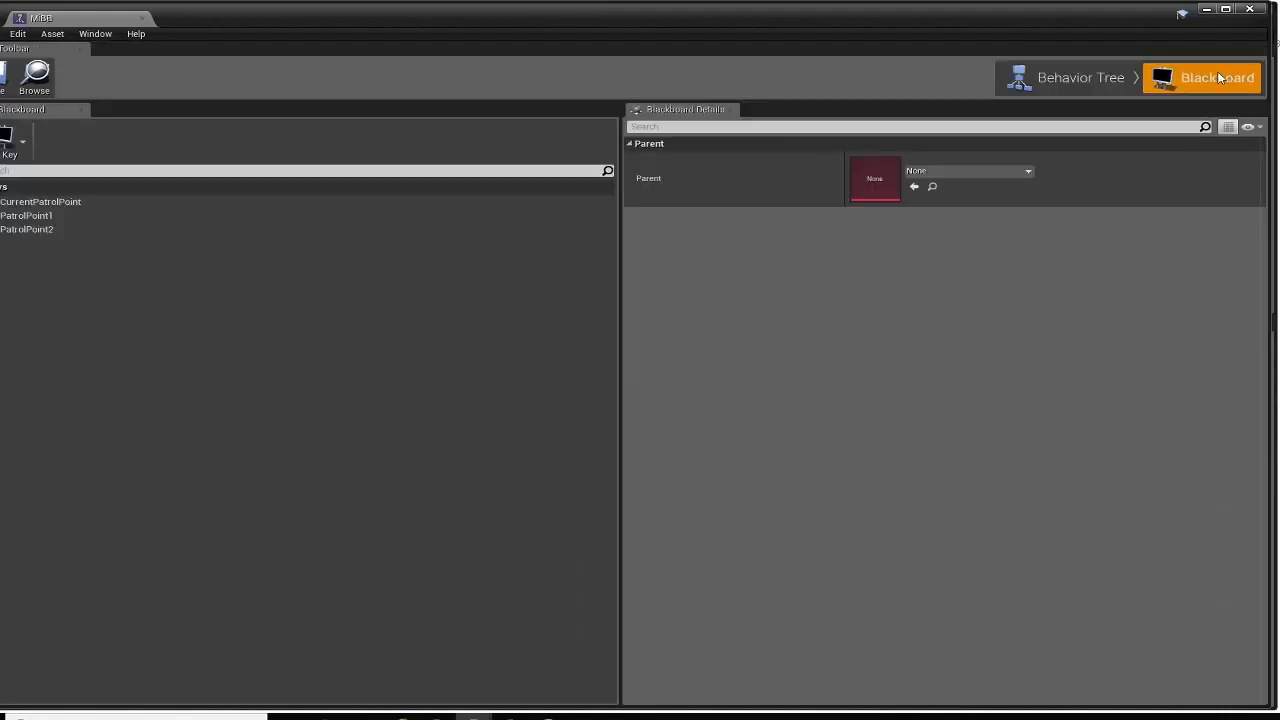
{"action": "left_click", "coordinate": [10, 140]}
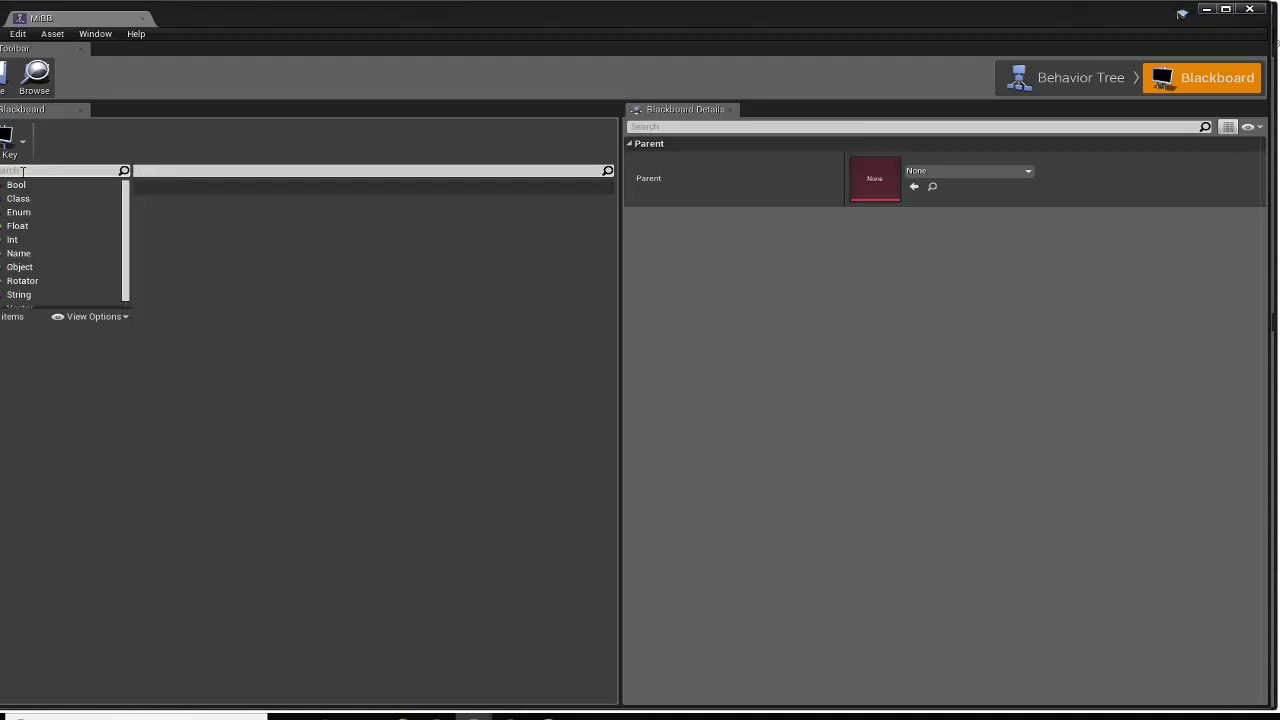
{"action": "type", "text": "ob"}
{"action": "left_click", "coordinate": [19, 186]}
{"action": "type", "text": "PlayerRef"}
{"action": "key", "text": "Return"}
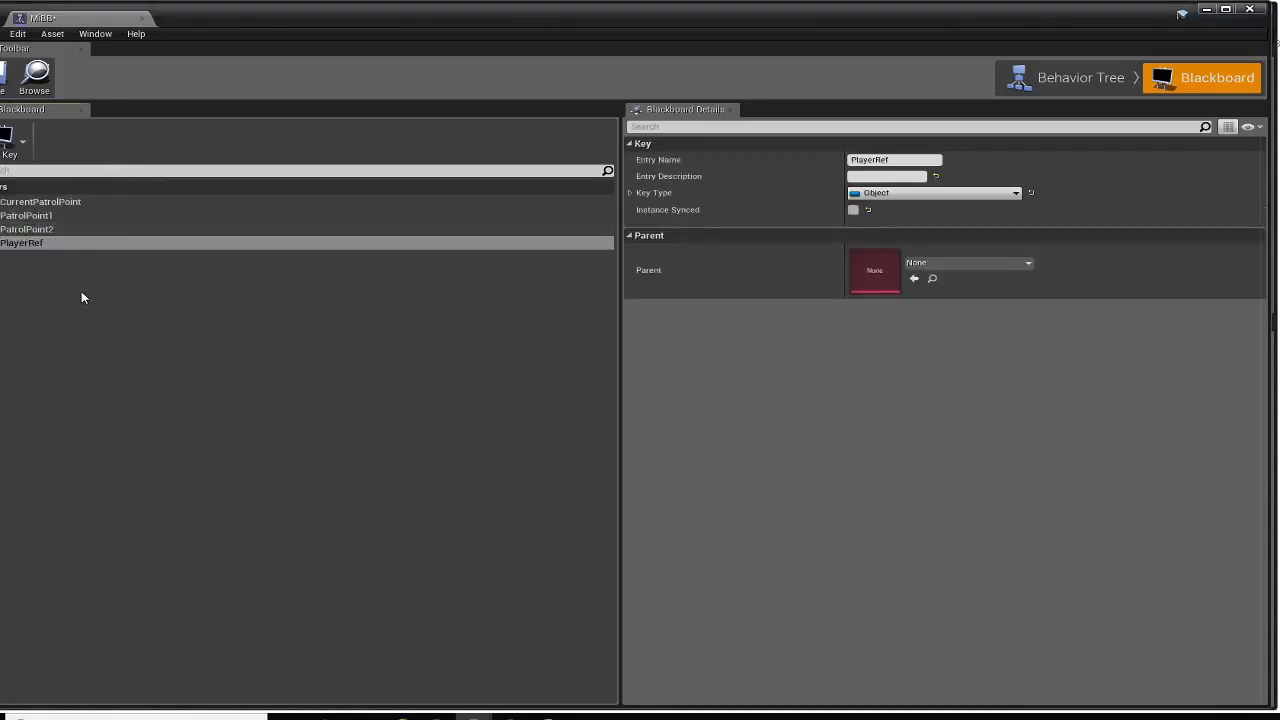
Set the base class of the PlayerRef key to Actor and save the blackboard
{"action": "left_click", "coordinate": [630, 193]}
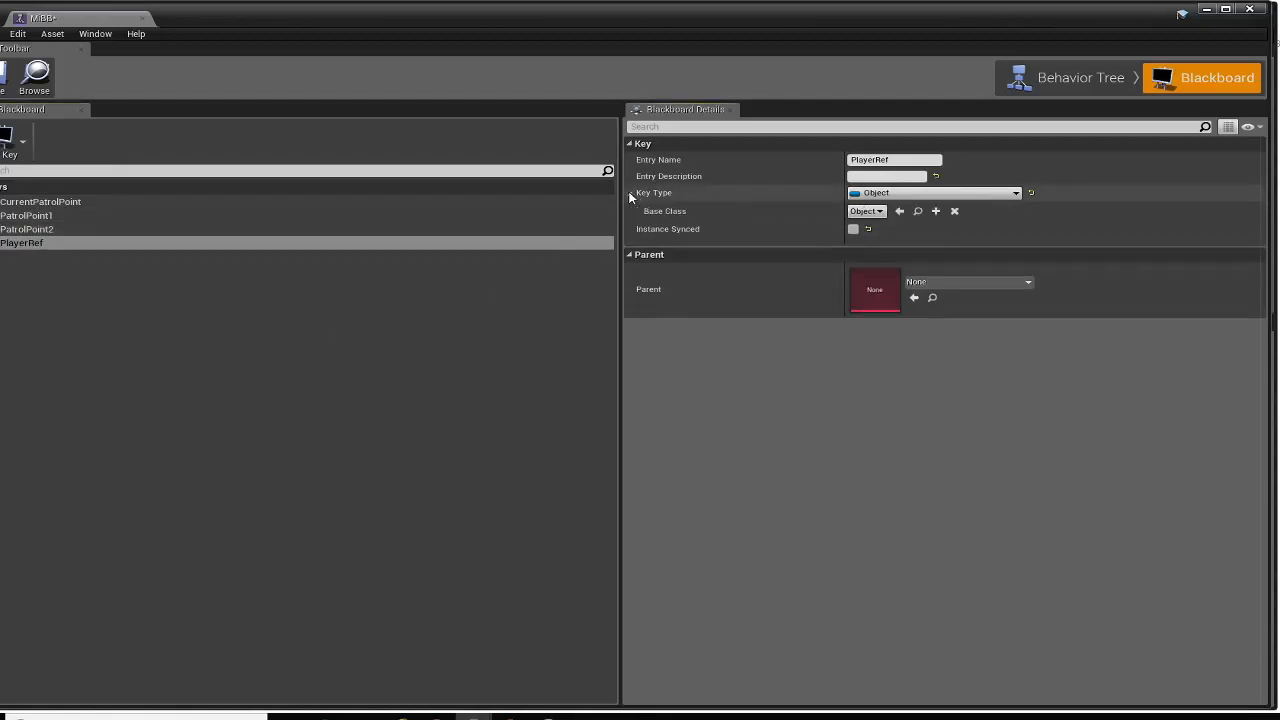
{"action": "left_click", "coordinate": [877, 212]}
{"action": "type", "text": "actor"}
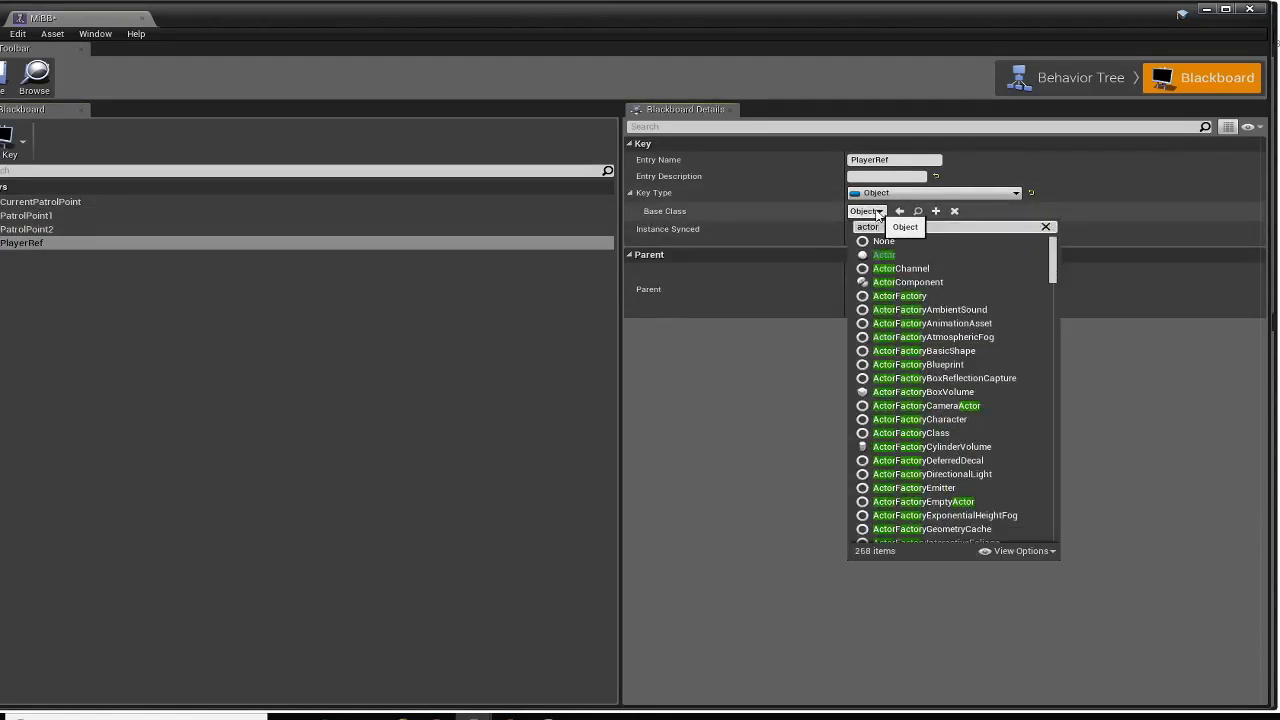
{"action": "left_click", "coordinate": [884, 255]}
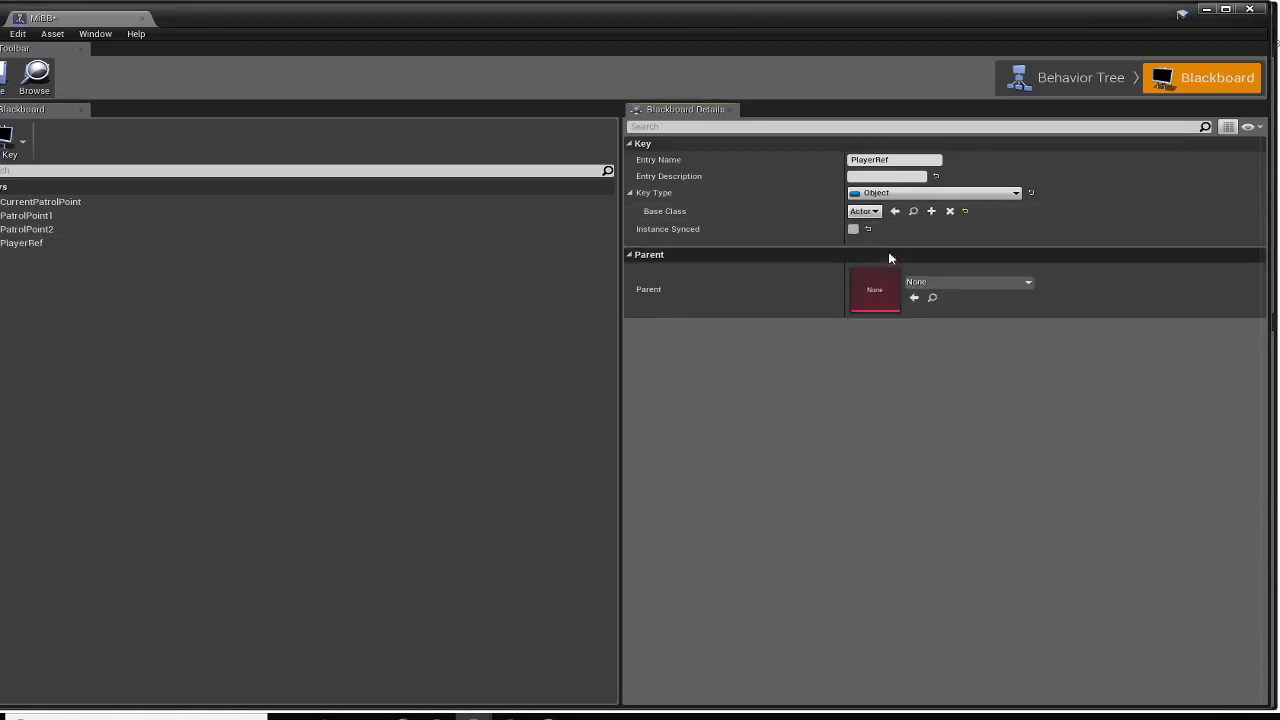
{"action": "left_click", "coordinate": [2, 80]}
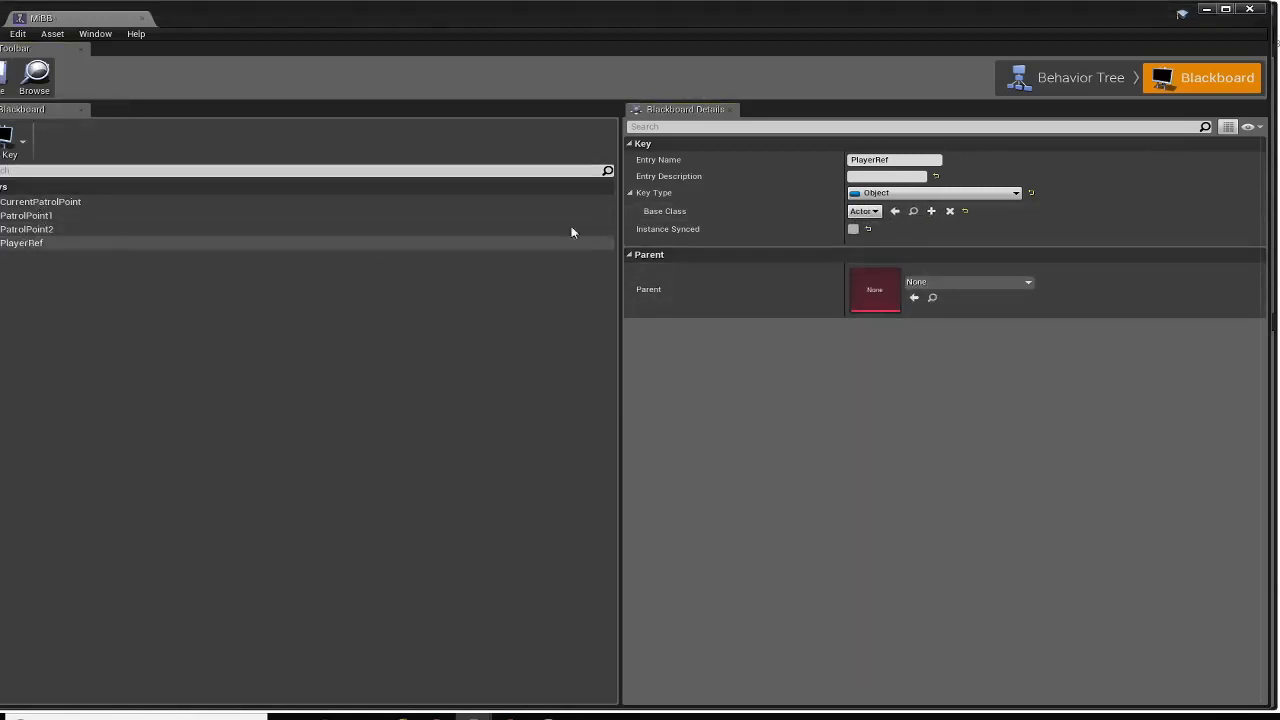
In the behavior tree, set the blackboard key of the Move To task under ATAQUE to PlayerRef, save, and adjust the task's position
{"action": "left_click", "coordinate": [1084, 86]}
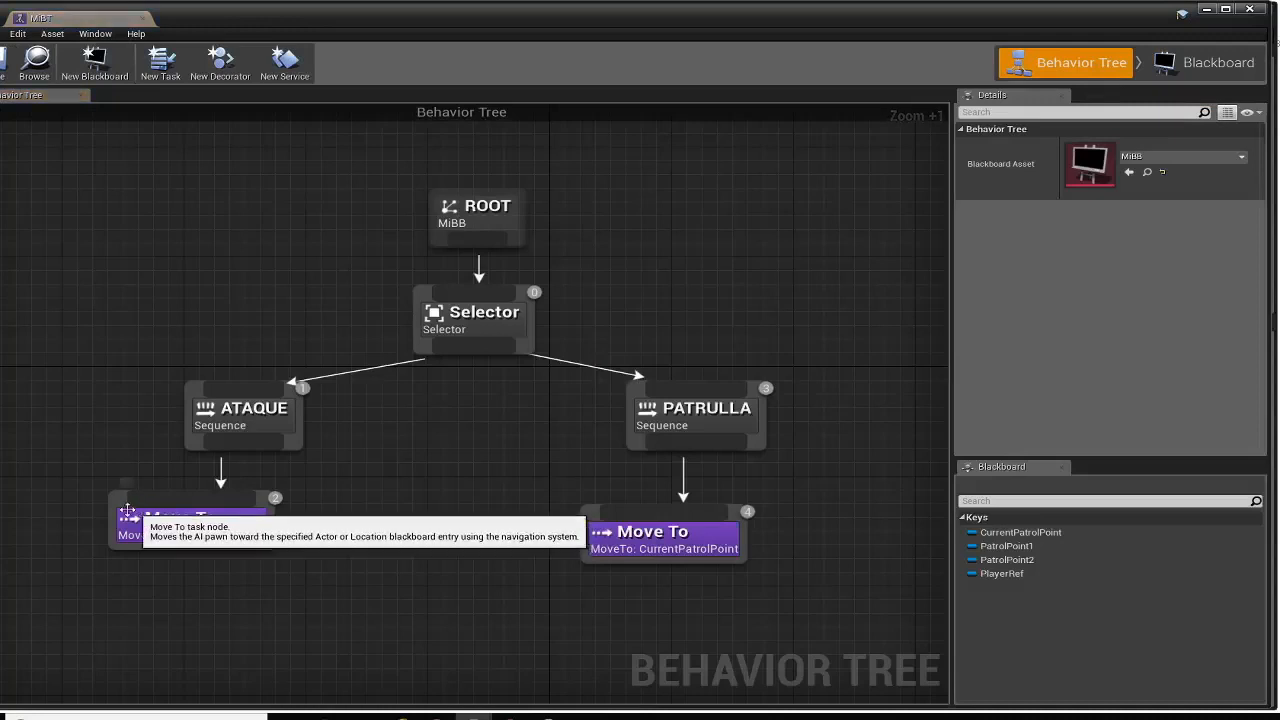
{"action": "left_click_drag", "start_coordinate": [124, 506], "coordinate": [109, 506]}
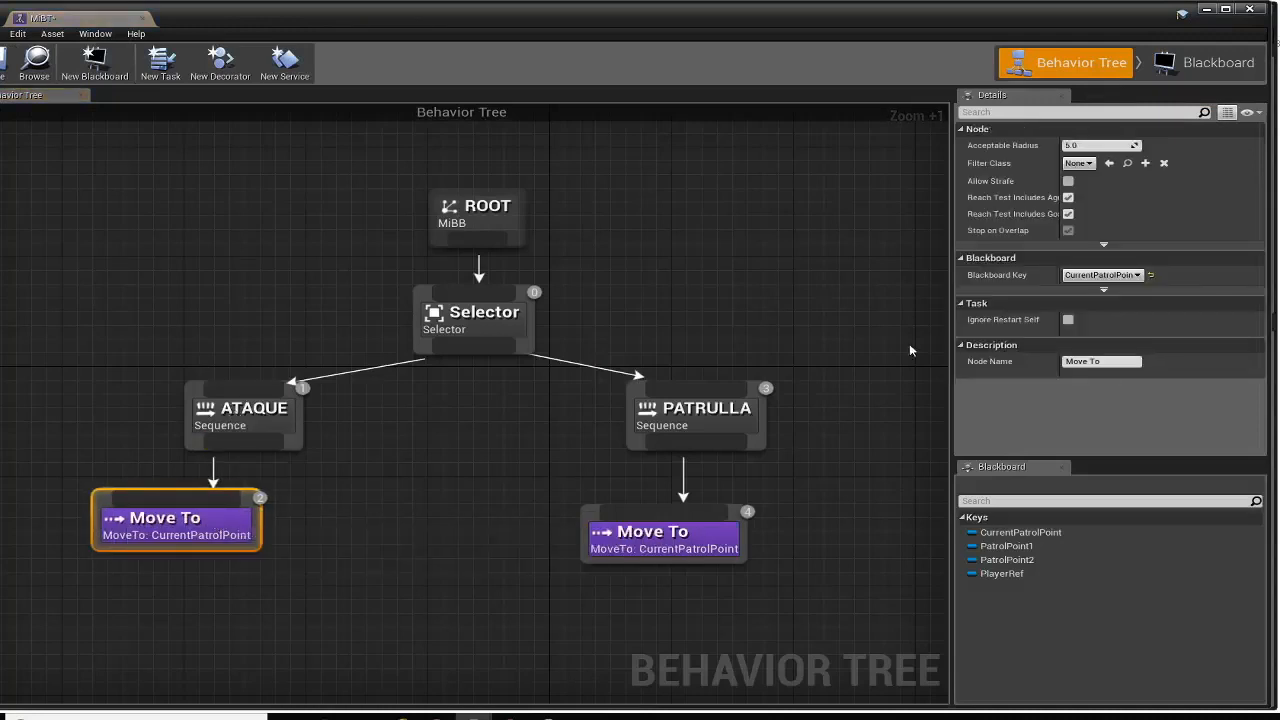
{"action": "left_click", "coordinate": [1097, 275]}
{"action": "left_click", "coordinate": [1100, 334]}
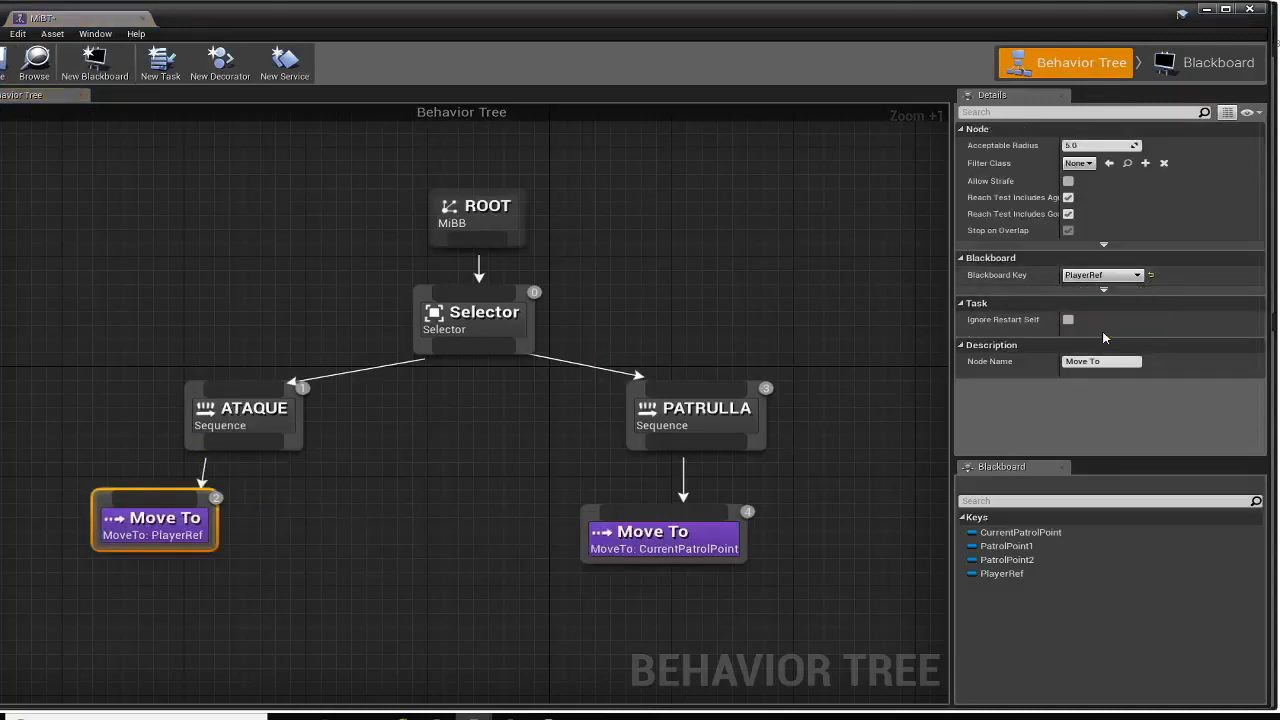
{"action": "left_click", "coordinate": [6, 62]}
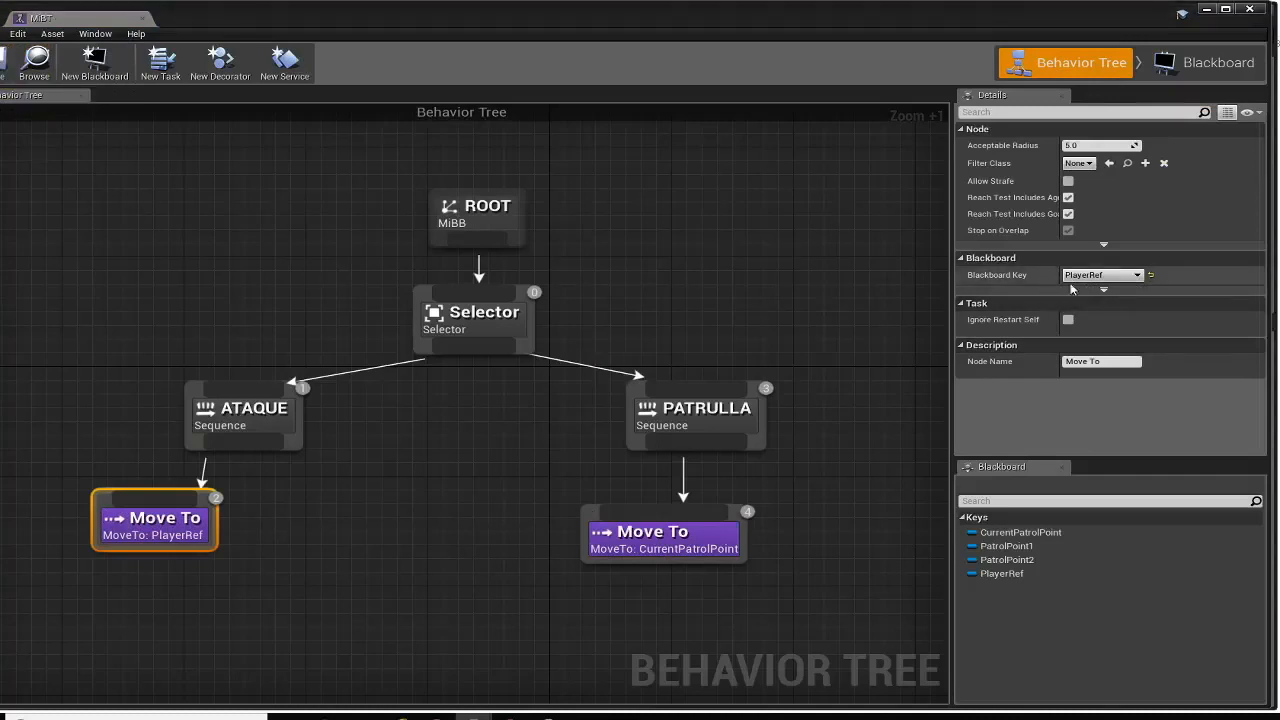
{"action": "left_click_drag", "start_coordinate": [172, 533], "coordinate": [157, 533]}
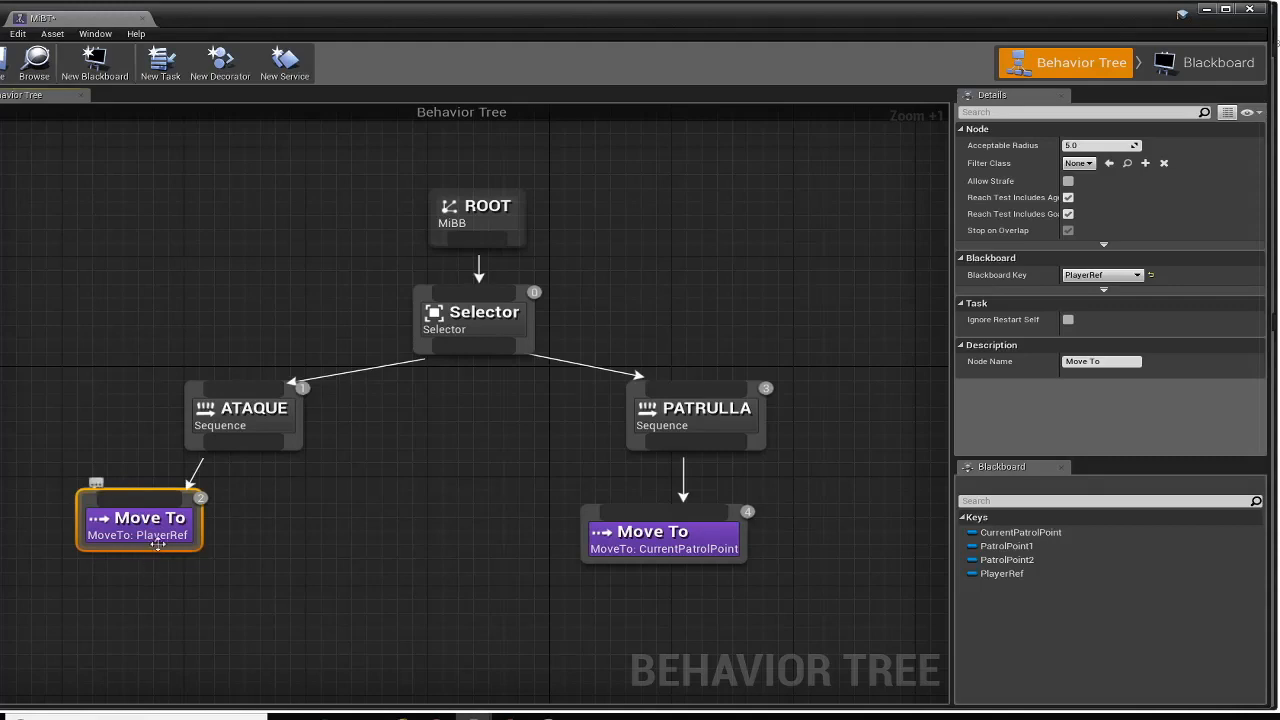
Open MiAIController and move the Run Behavior Tree node away from Set BB to make room between them
{"action": "left_click", "coordinate": [1224, 12]}
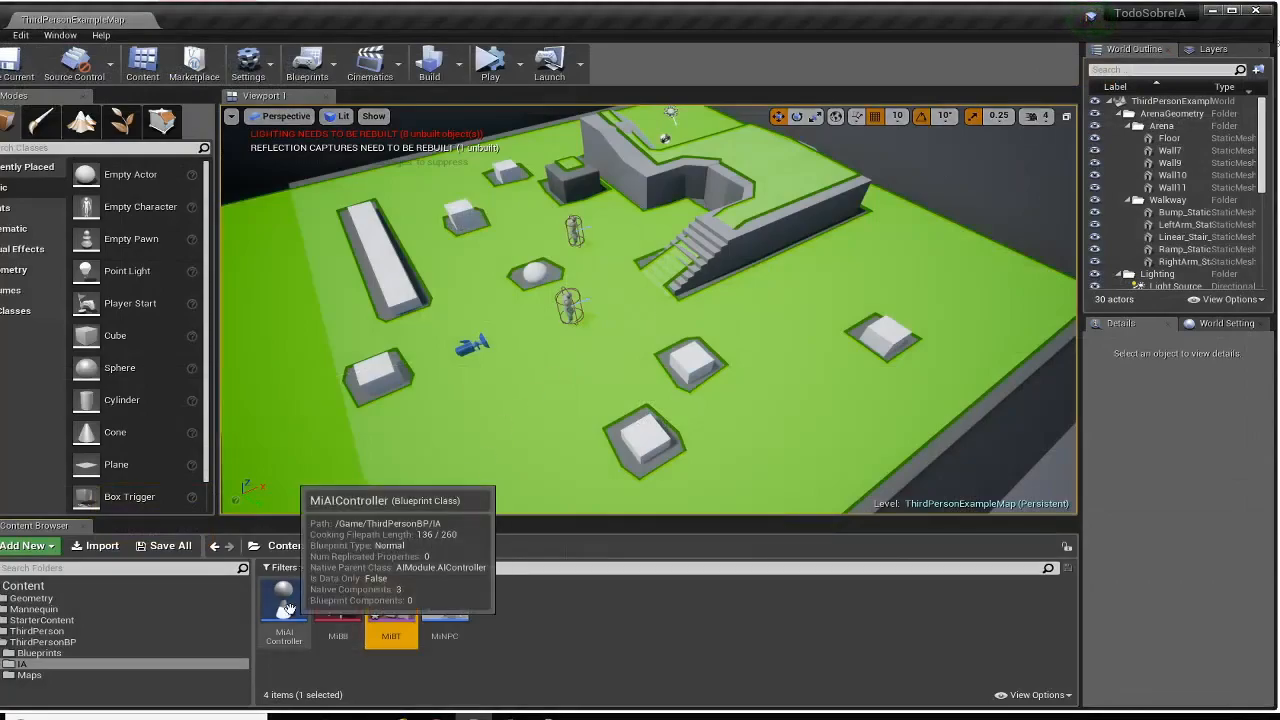
{"action": "double_click", "coordinate": [285, 600]}
{"action": "mouse_move", "coordinate": [245, 315]}
{"action": "left_mouse_down"}
{"action": "mouse_move", "coordinate": [297, 275]}
{"action": "mouse_move", "coordinate": [245, 304]}
{"action": "left_mouse_up"}
{"action": "left_click_drag", "start_coordinate": [516, 311], "coordinate": [567, 286]}
{"action": "left_click", "coordinate": [718, 318]}
{"action": "right_click_drag", "start_coordinate": [716, 313], "coordinate": [422, 304]}
{"action": "mouse_move", "coordinate": [657, 293]}
{"action": "left_mouse_down"}
{"action": "mouse_move", "coordinate": [614, 295]}
{"action": "mouse_move", "coordinate": [667, 290]}
{"action": "left_mouse_up"}
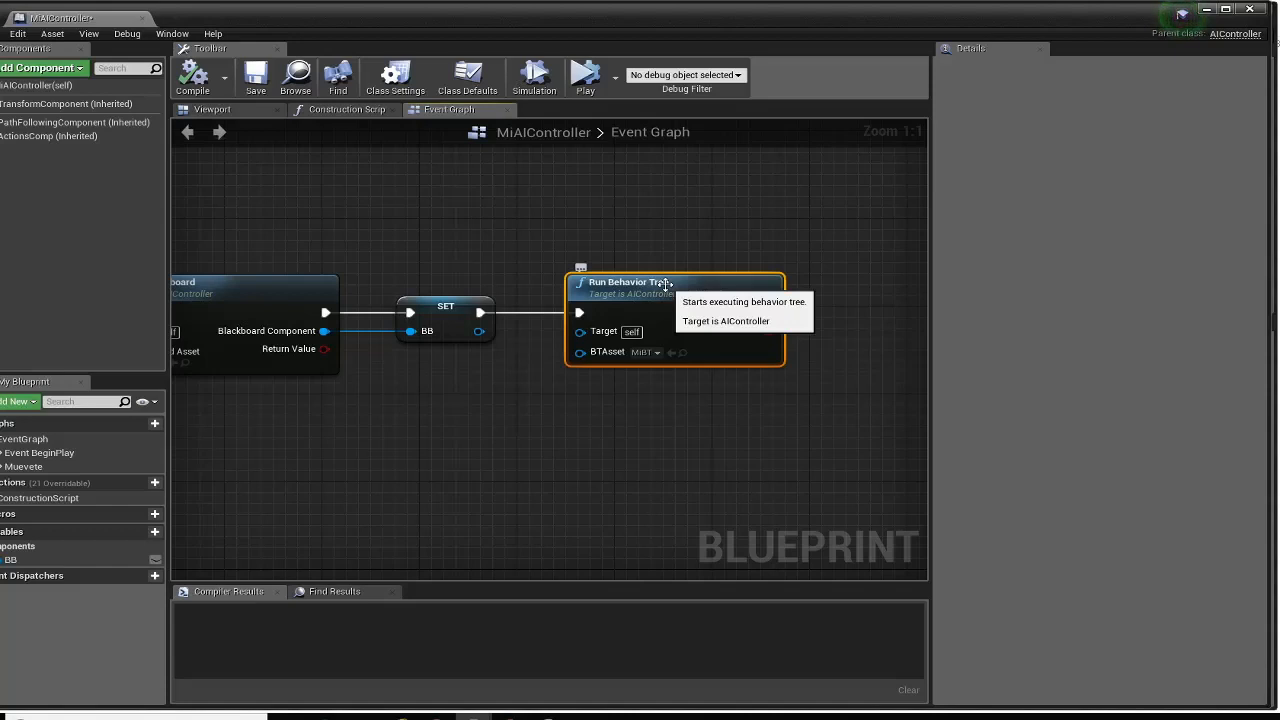
{"action": "left_click_drag", "start_coordinate": [667, 290], "coordinate": [819, 292]}
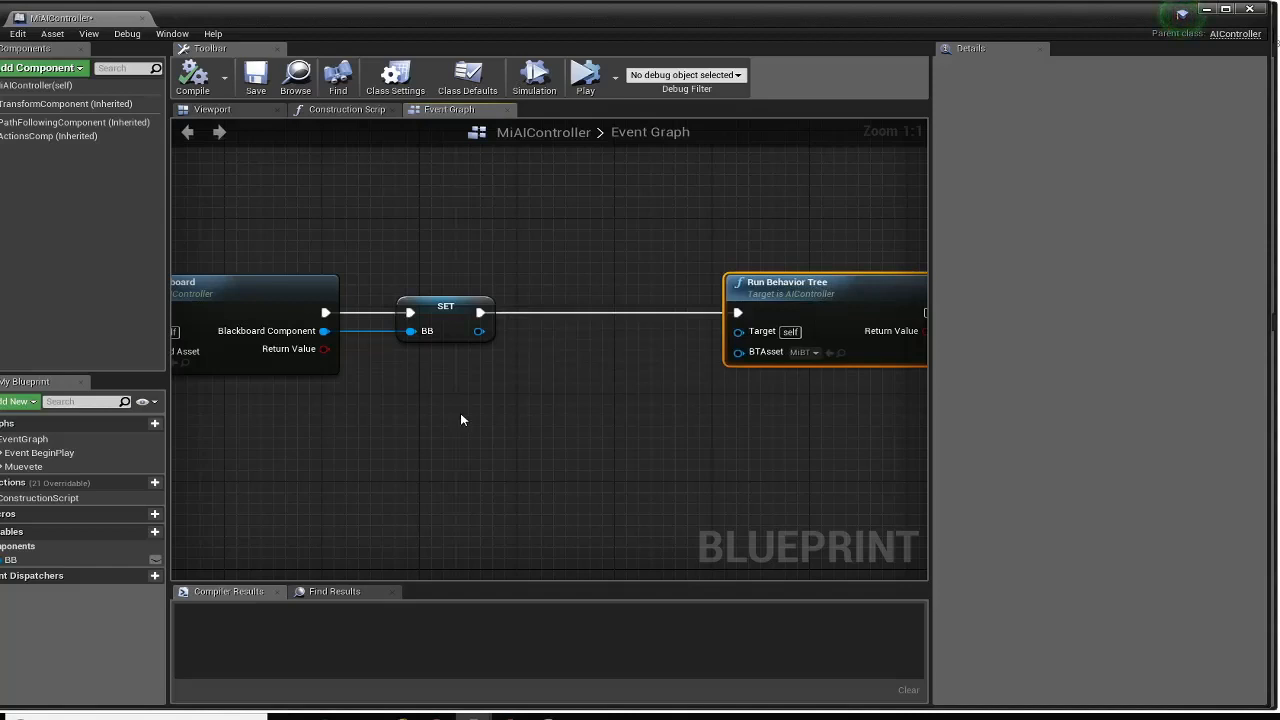
Check the PlayerRef key in the MiBB blackboard and return to the MiAIController event graph
{"action": "left_click", "coordinate": [1208, 9]}
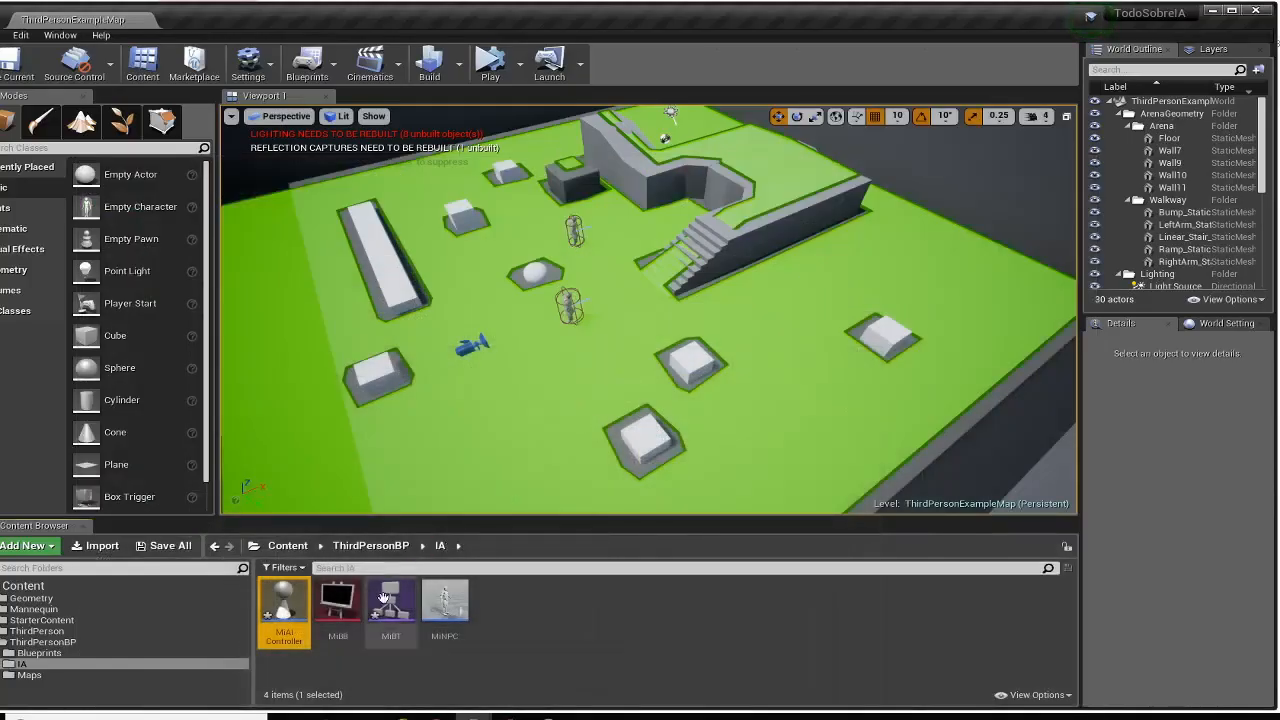
{"action": "double_click", "coordinate": [338, 600]}
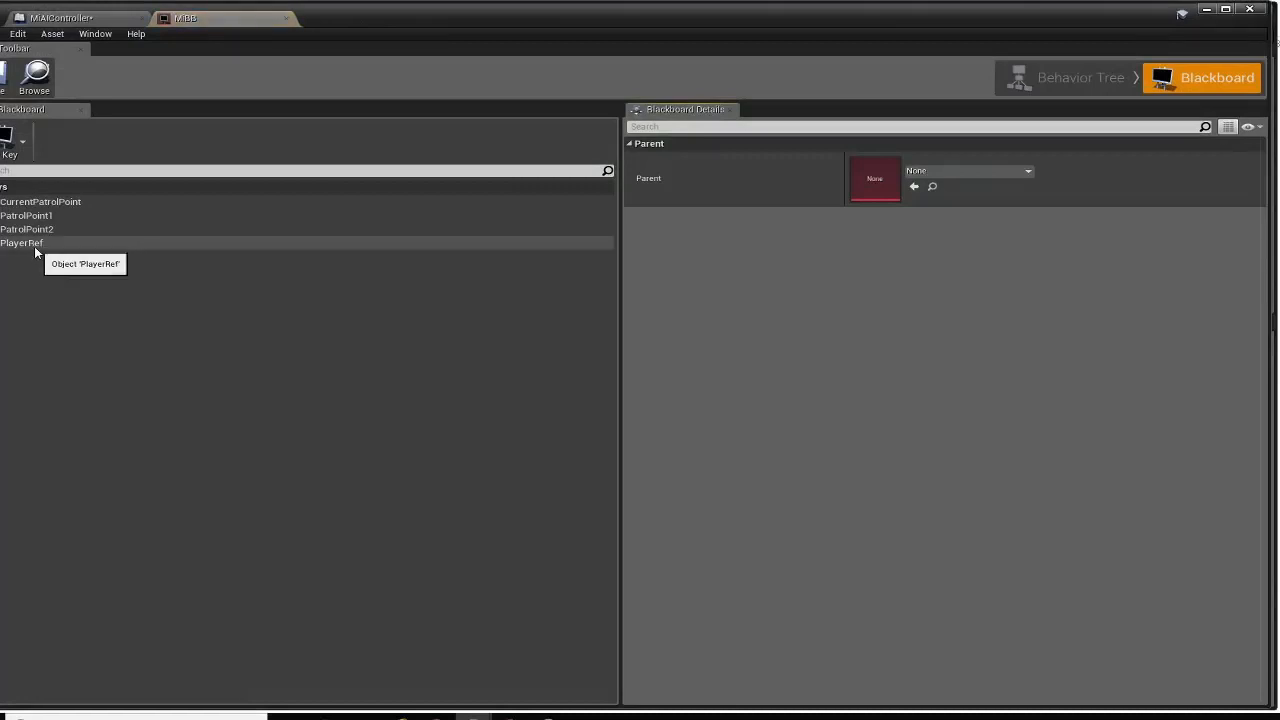
{"action": "left_click", "coordinate": [286, 19]}
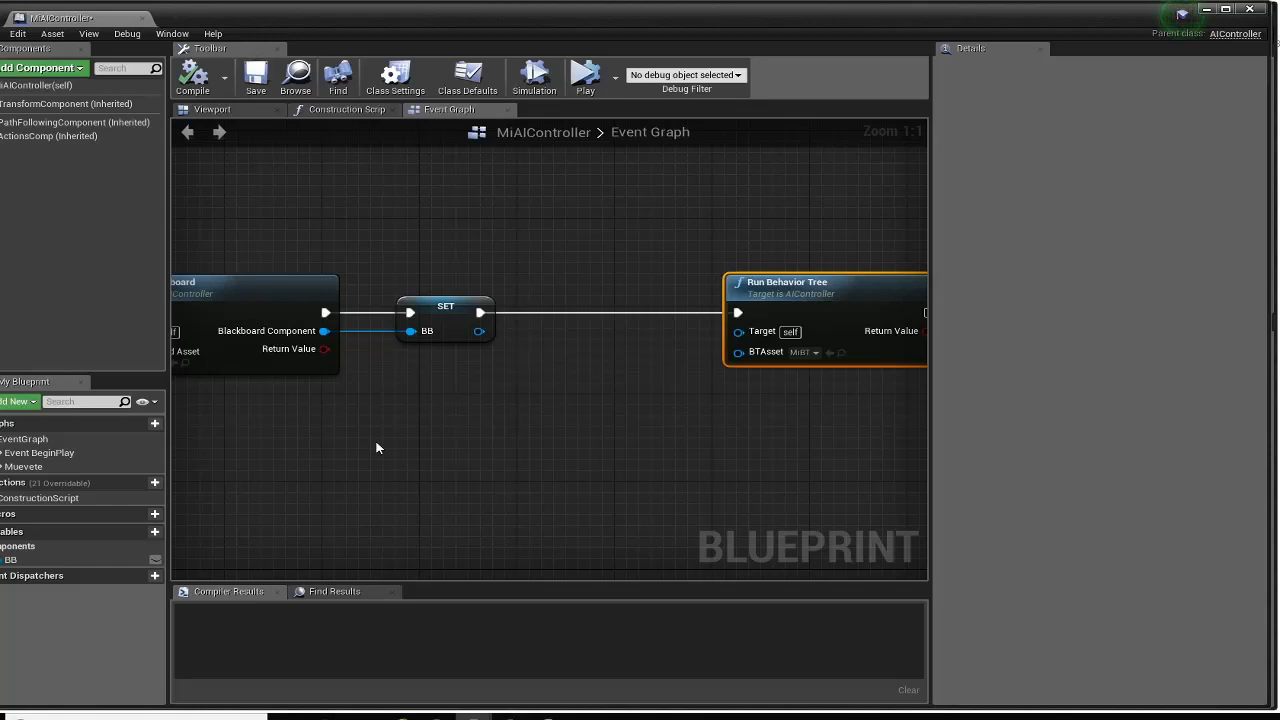
Adjust the positions of the Set BB and Use Blackboard nodes in the event graph
{"action": "left_click_drag", "start_coordinate": [432, 304], "coordinate": [443, 304]}
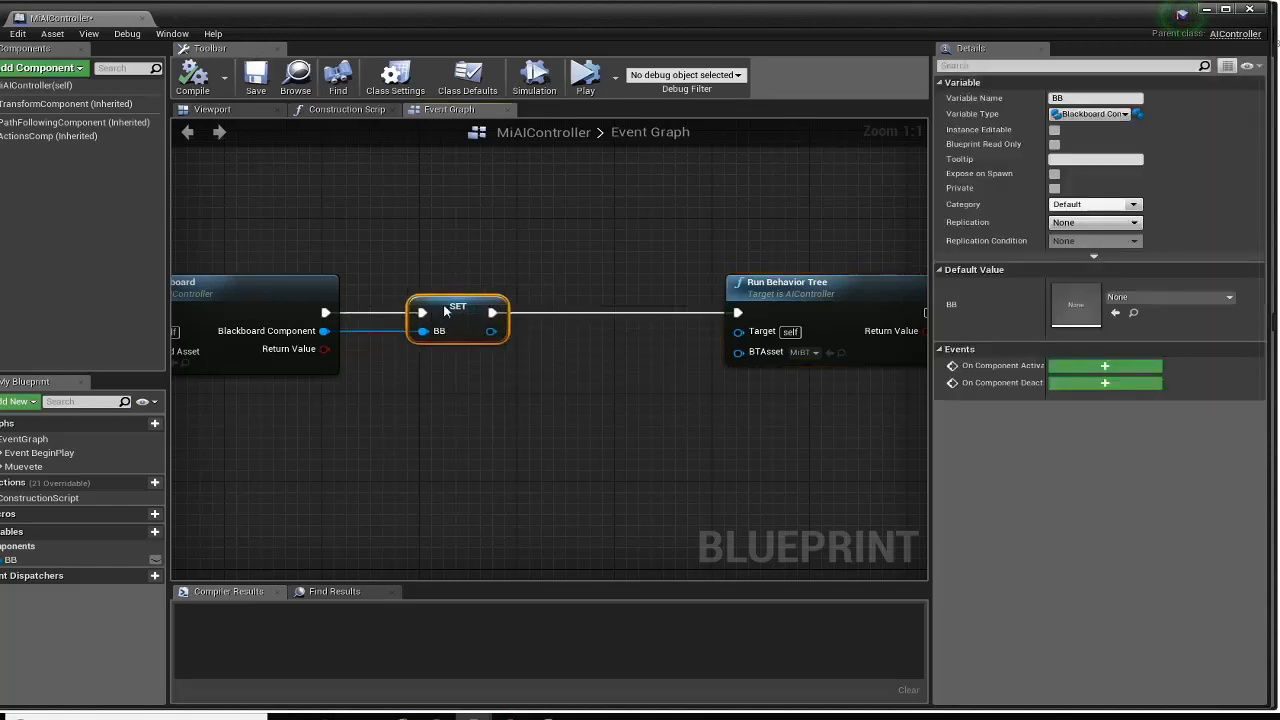
{"action": "right_click_drag", "start_coordinate": [423, 386], "coordinate": [544, 397]}
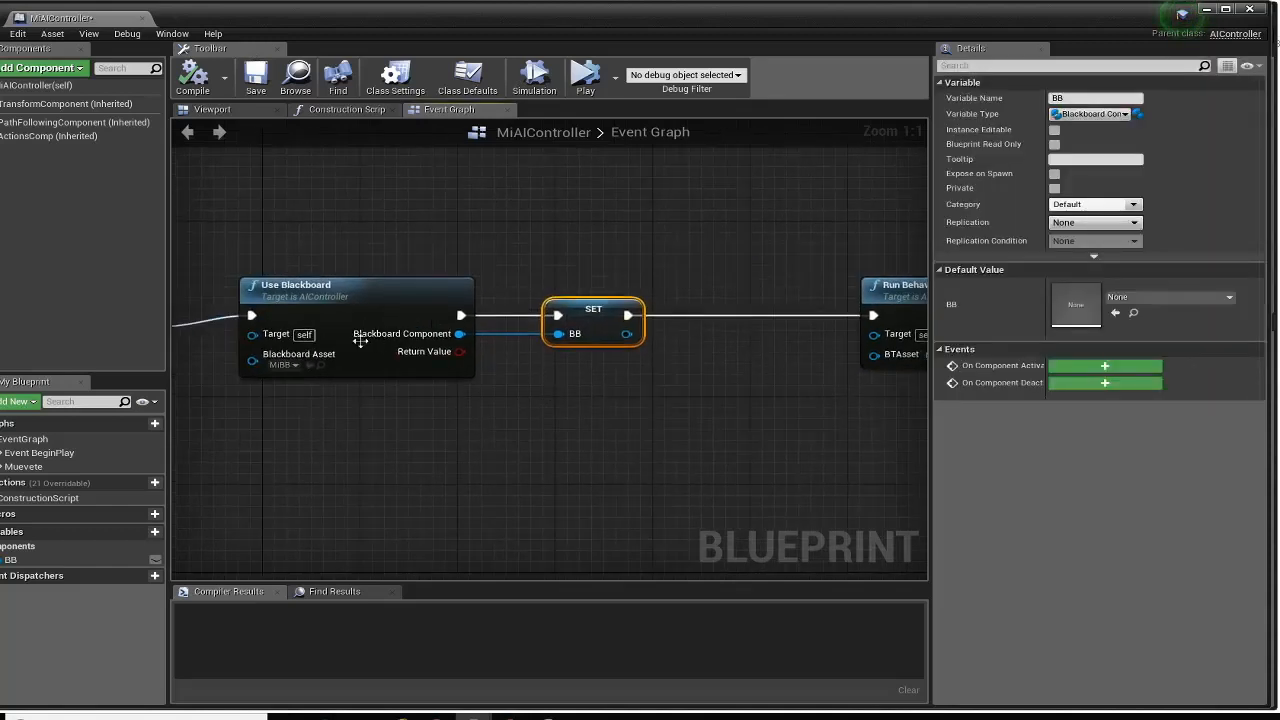
{"action": "left_click_drag", "start_coordinate": [316, 296], "coordinate": [313, 307]}
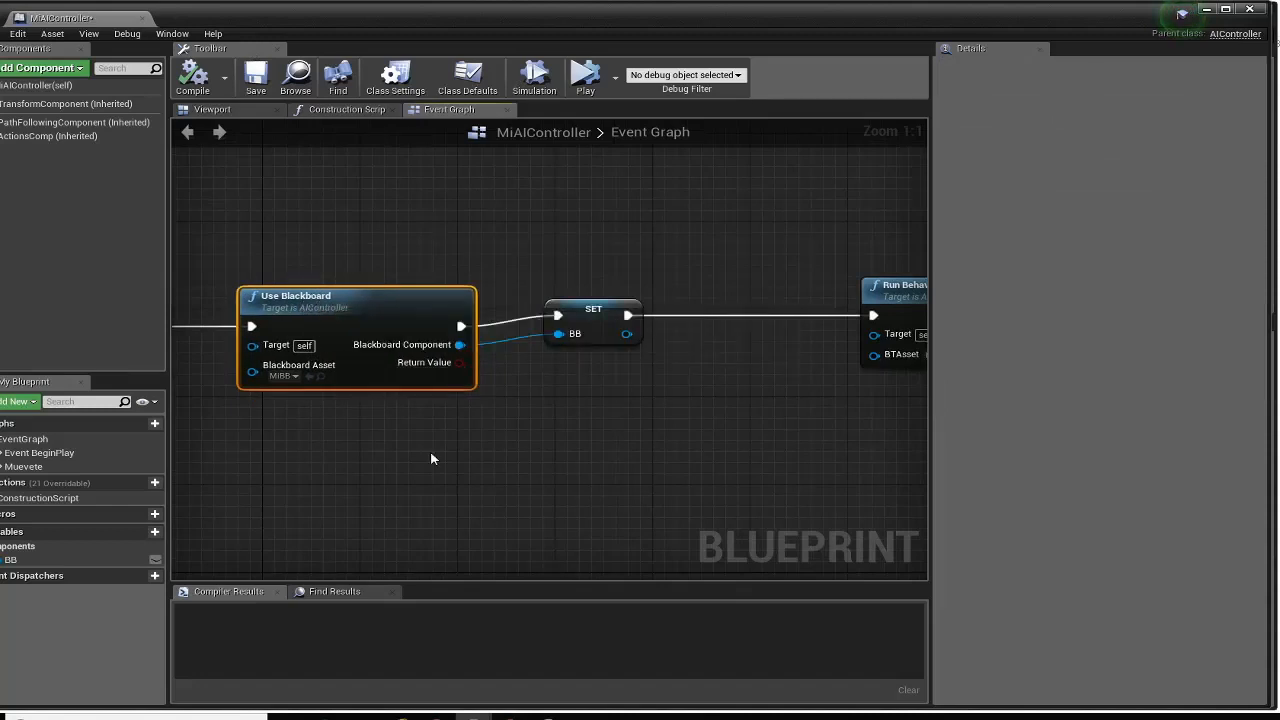
{"action": "right_click_drag", "start_coordinate": [450, 455], "coordinate": [432, 322]}
{"action": "mouse_move", "coordinate": [455, 320]}
{"action": "left_mouse_down"}
{"action": "mouse_move", "coordinate": [442, 319]}
{"action": "mouse_move", "coordinate": [456, 316]}
{"action": "left_mouse_up"}
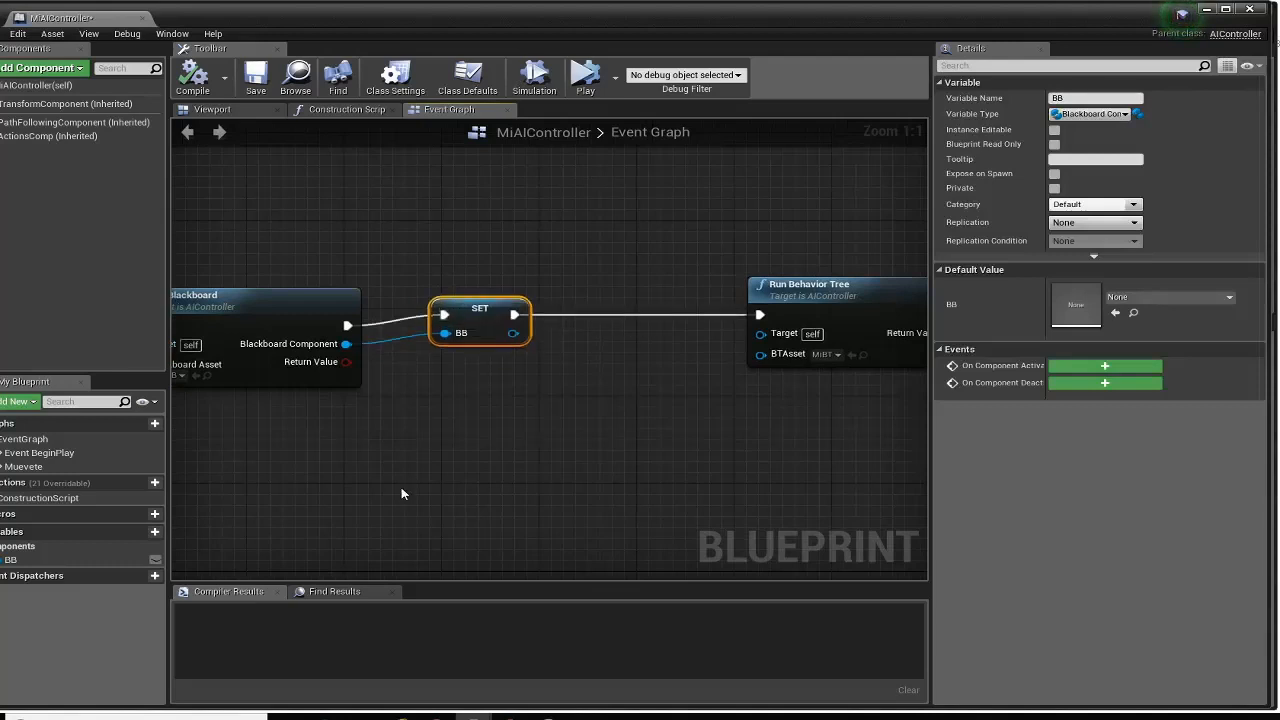
{"action": "right_click_drag", "start_coordinate": [401, 493], "coordinate": [407, 438]}
Add a BB getter with a Set Value as Object node connected to it, and arrange both below the Set BB node
{"action": "left_click_drag", "start_coordinate": [14, 560], "coordinate": [285, 463]}
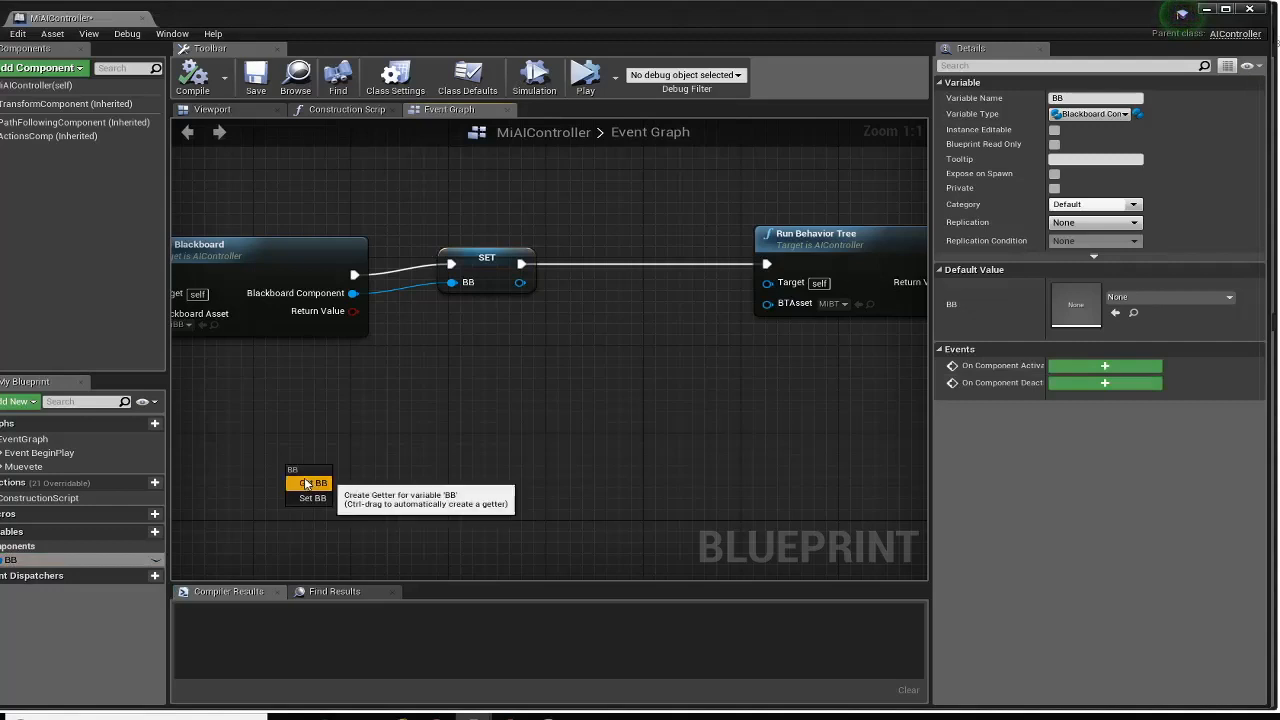
{"action": "left_click", "coordinate": [304, 480]}
{"action": "left_click_drag", "start_coordinate": [371, 487], "coordinate": [523, 401]}
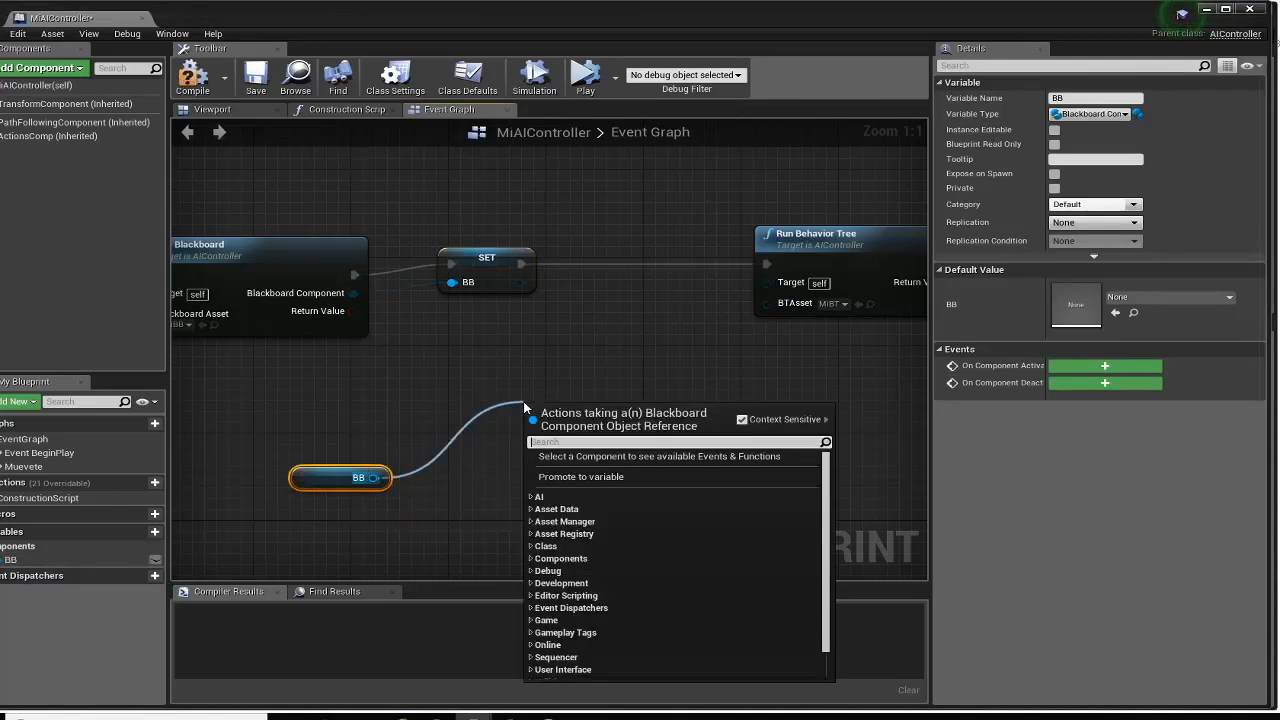
{"action": "type", "text": "set acto"}
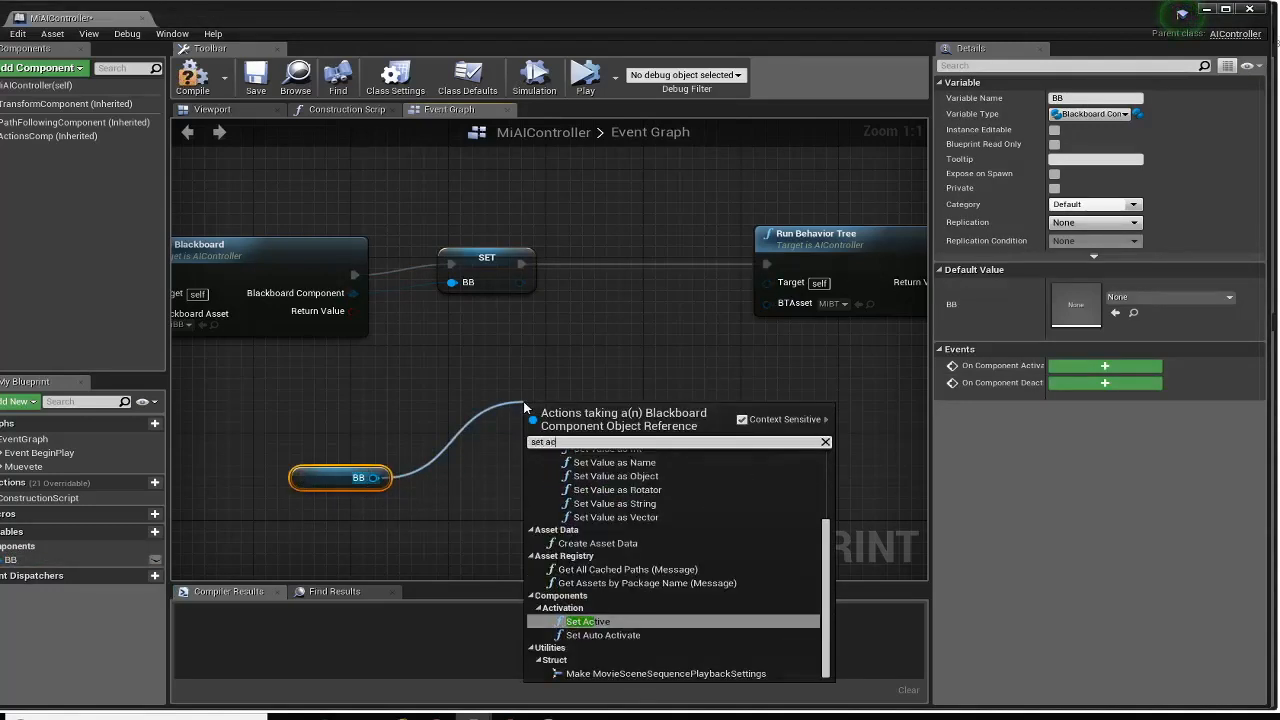
{"action": "key", "text": "BackSpace"}
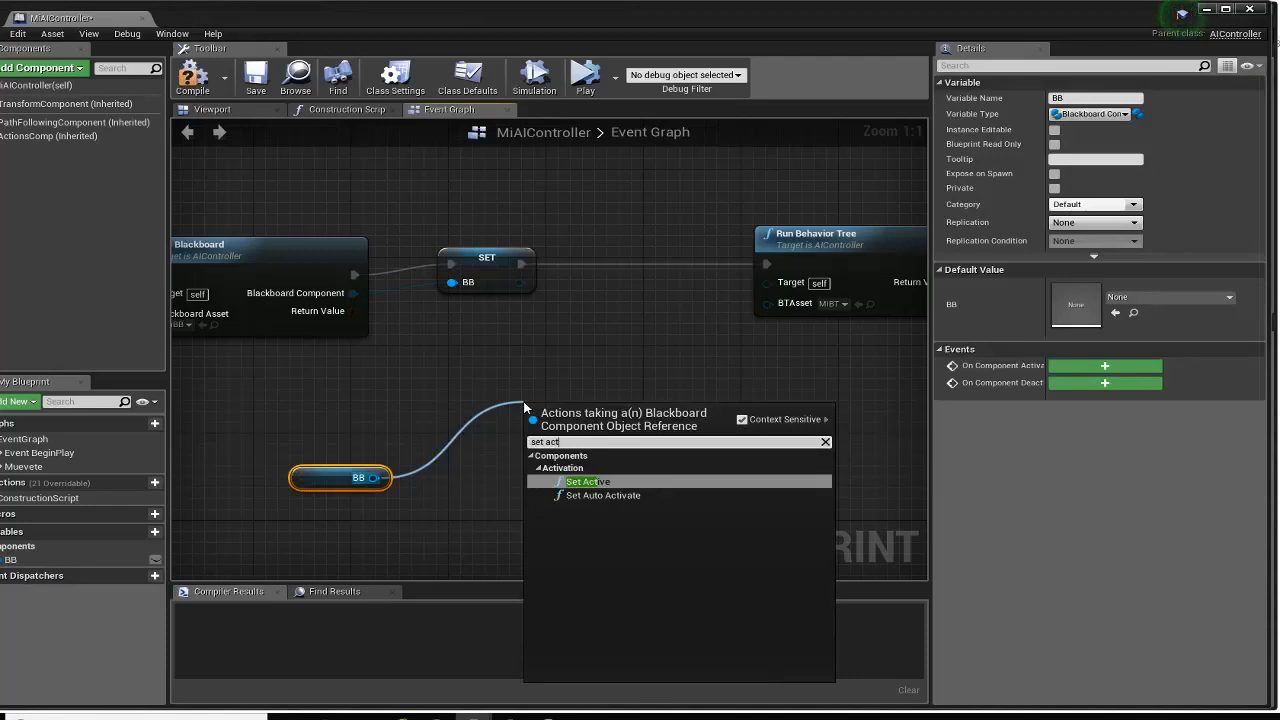
{"action": "key", "text": "BackSpace"}
{"action": "key", "text": "BackSpace"}
{"action": "key", "text": "BackSpace"}
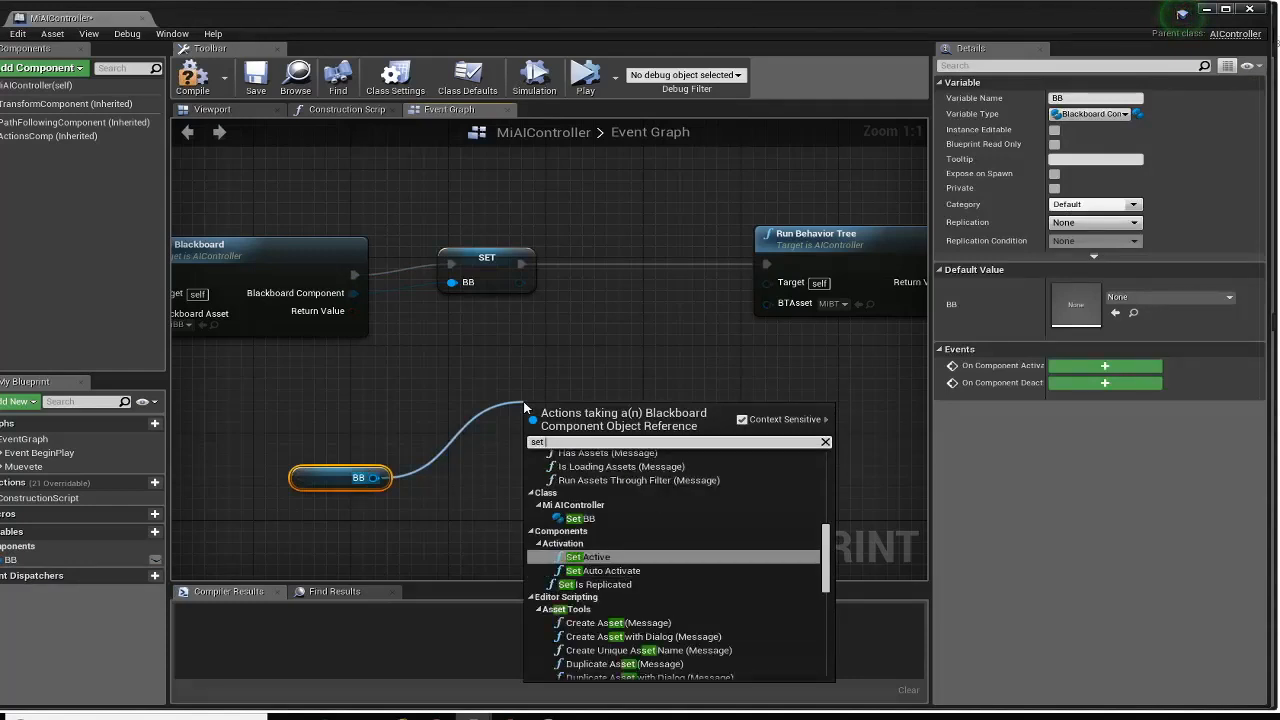
{"action": "key", "text": "BackSpace"}
{"action": "type", "text": "bla"}
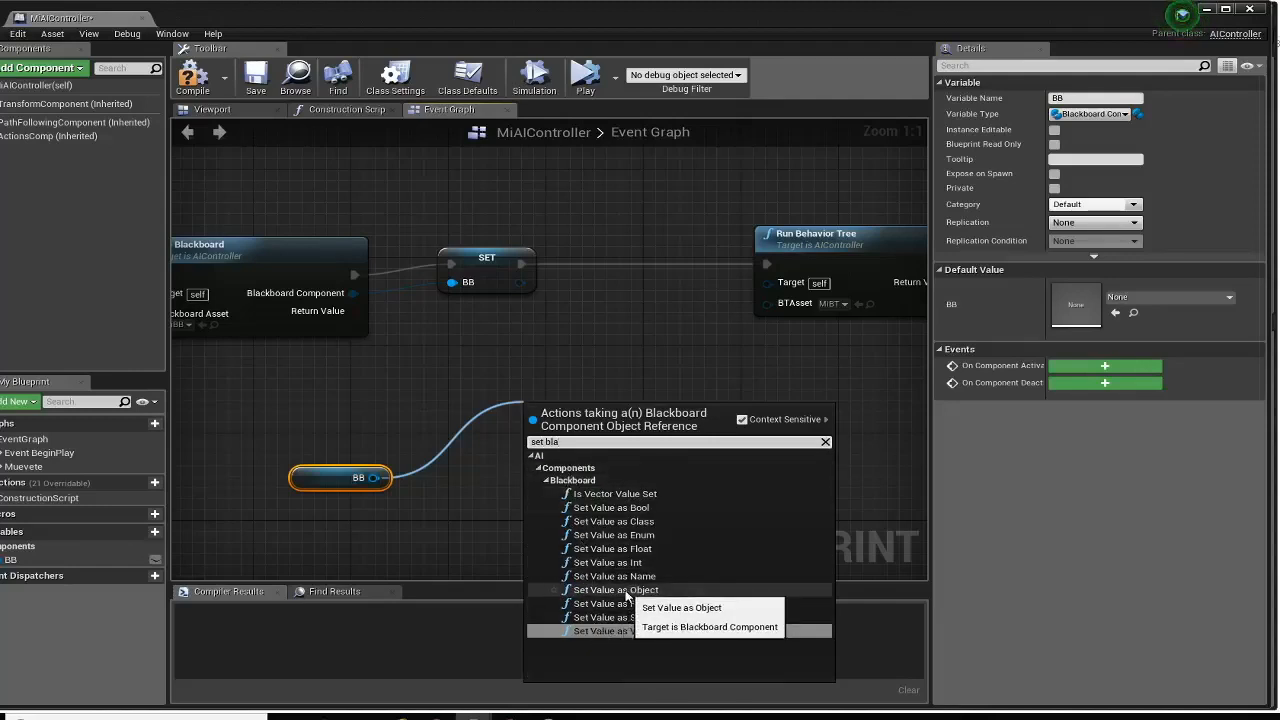
{"action": "left_click", "coordinate": [627, 596]}
{"action": "left_click_drag", "start_coordinate": [615, 407], "coordinate": [627, 356]}
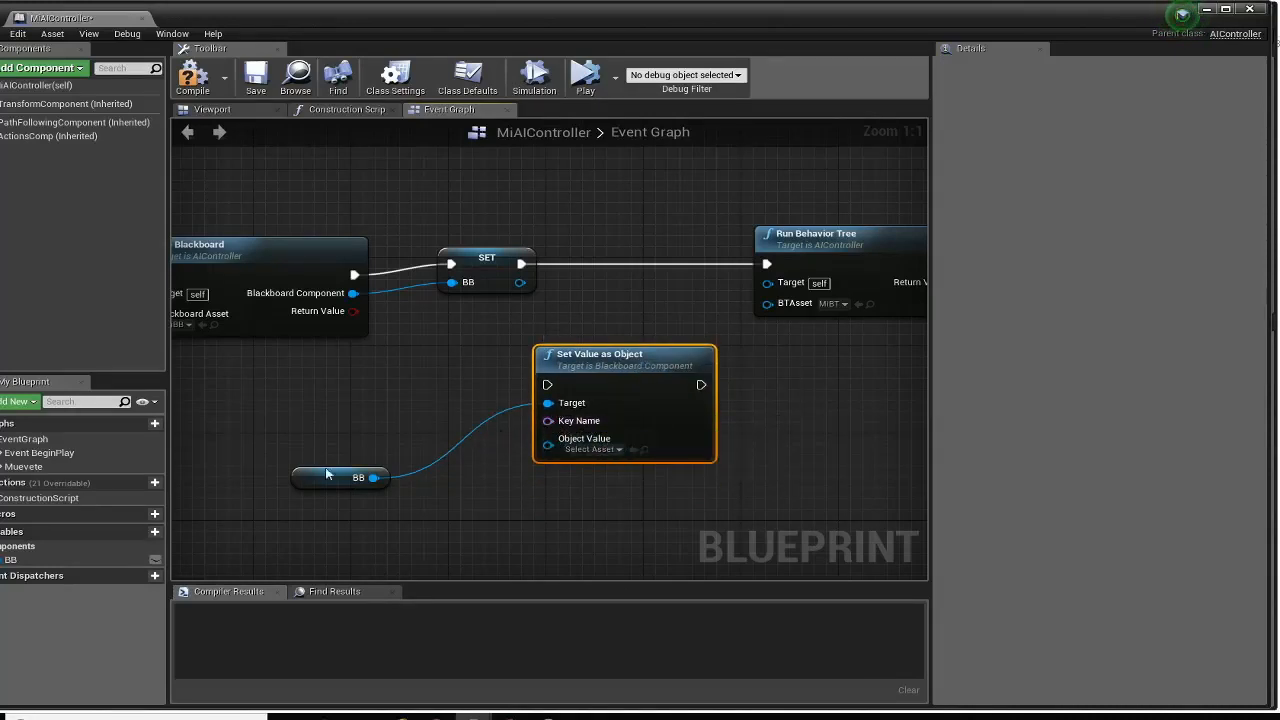
{"action": "left_click_drag", "start_coordinate": [343, 470], "coordinate": [336, 426]}
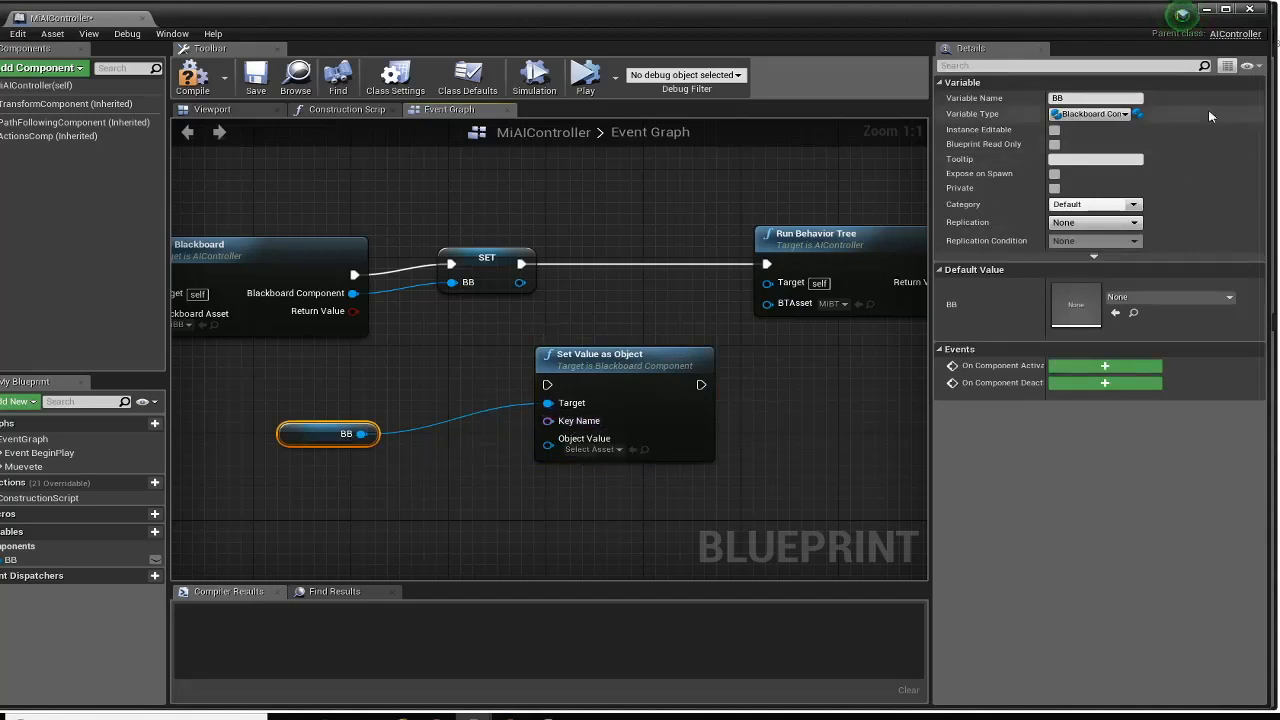
Check the key names in the MiBB blackboard and return to the MiAIController event graph
{"action": "left_click", "coordinate": [1208, 10]}
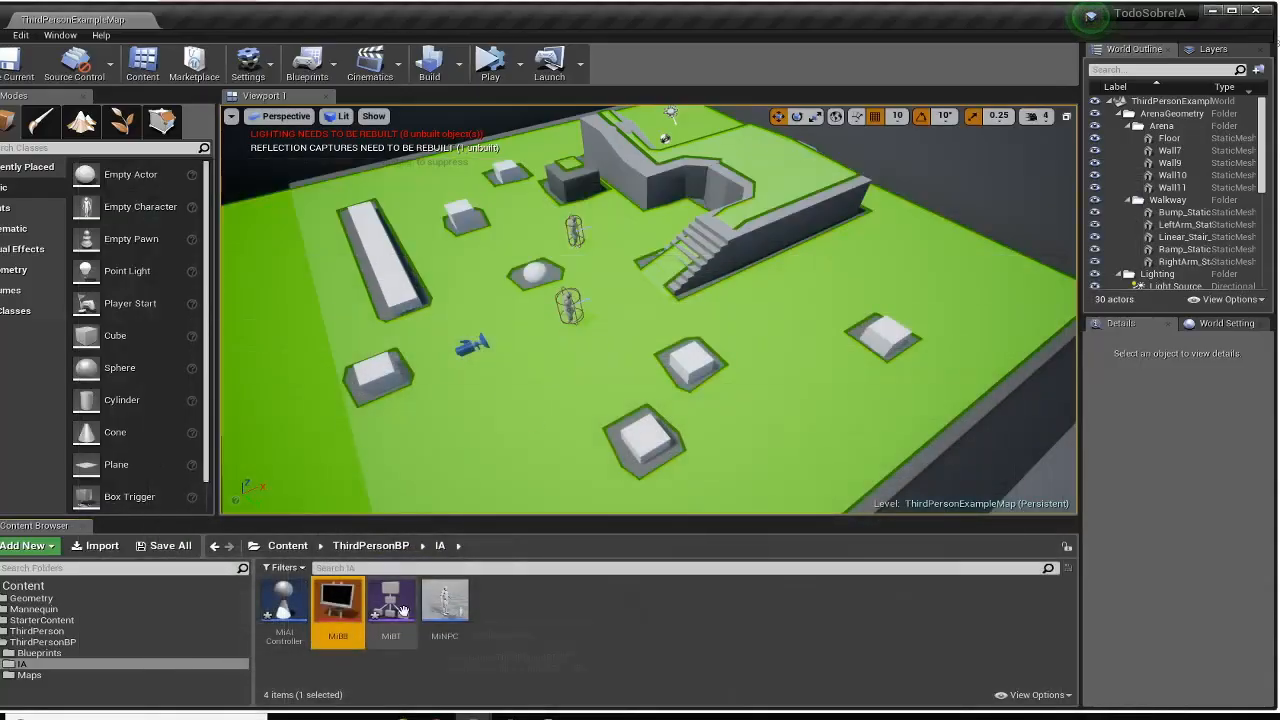
{"action": "double_click", "coordinate": [340, 615]}
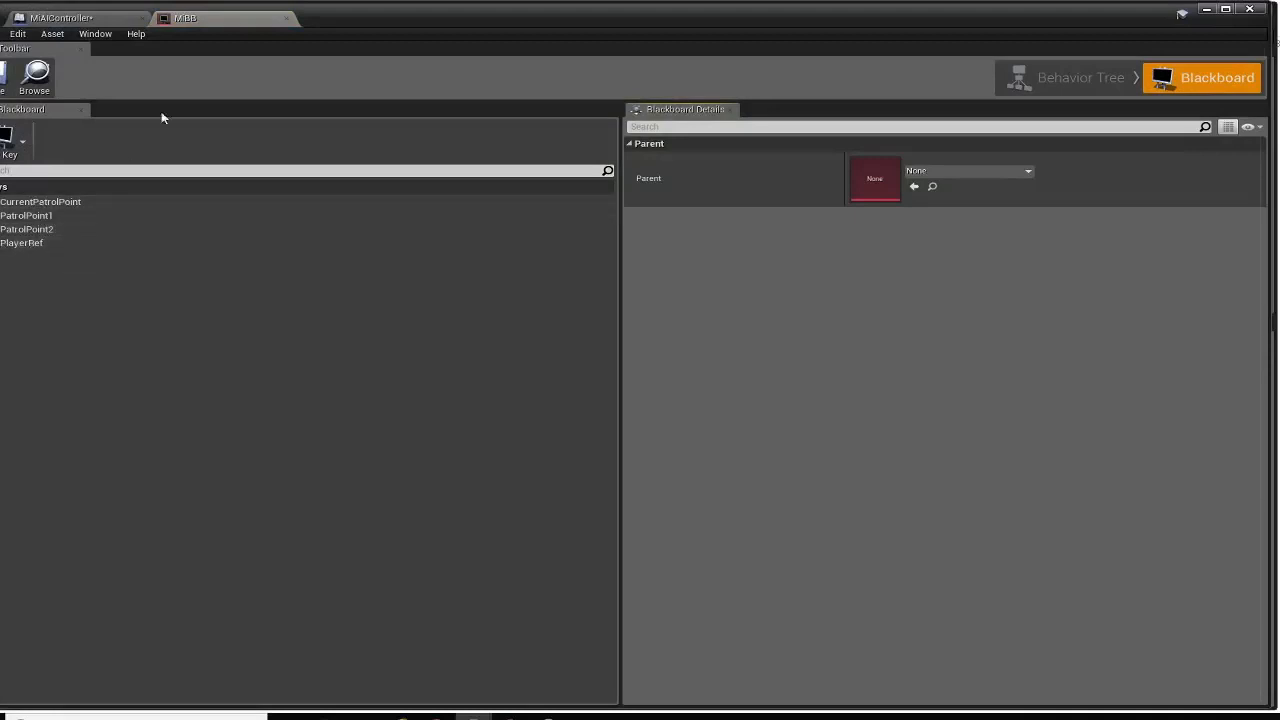
{"action": "left_click", "coordinate": [287, 18]}
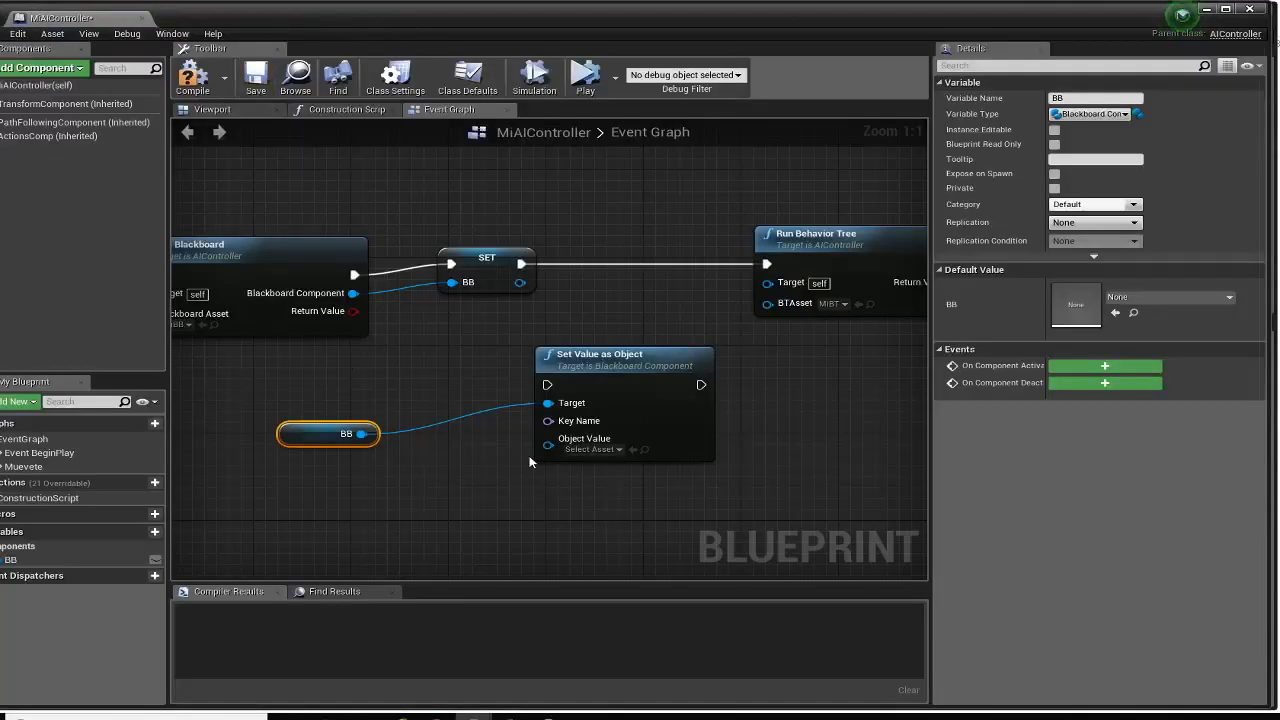
Add a Make Literal Name node with value PlayerRef to the Key Name input of Set Value as Object
{"action": "left_click_drag", "start_coordinate": [548, 420], "coordinate": [350, 494]}
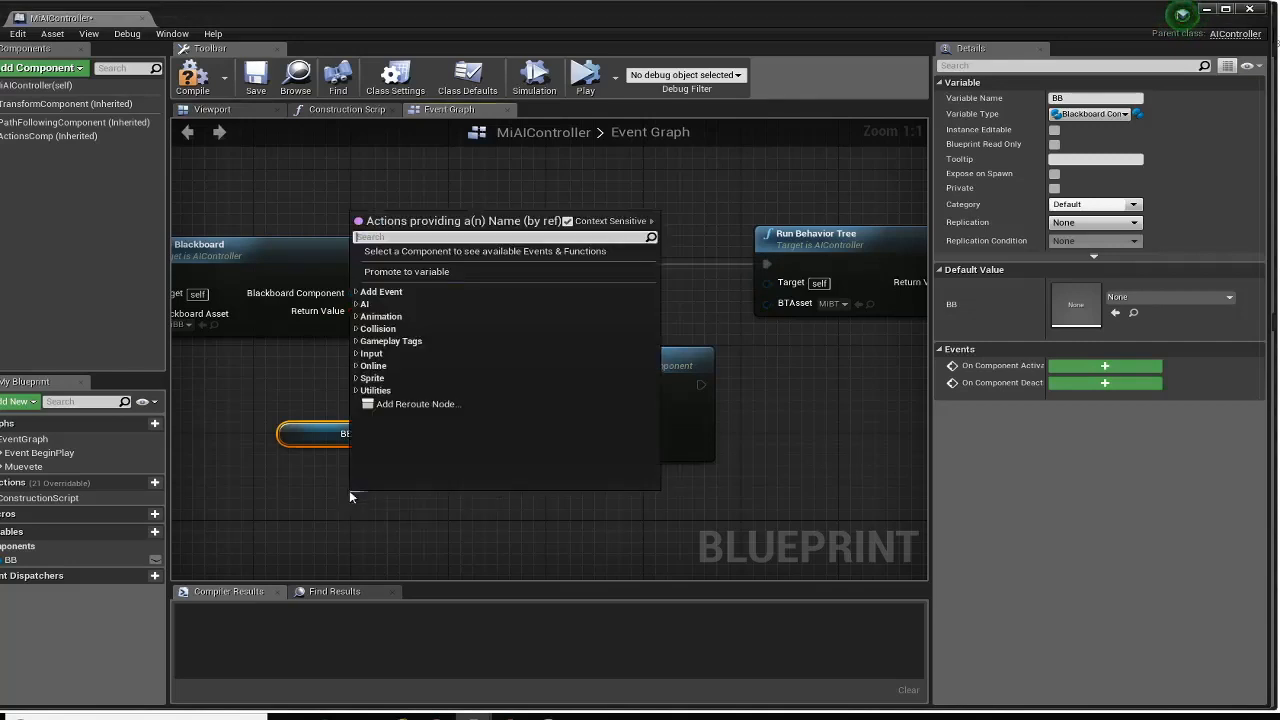
{"action": "type", "text": "make"}
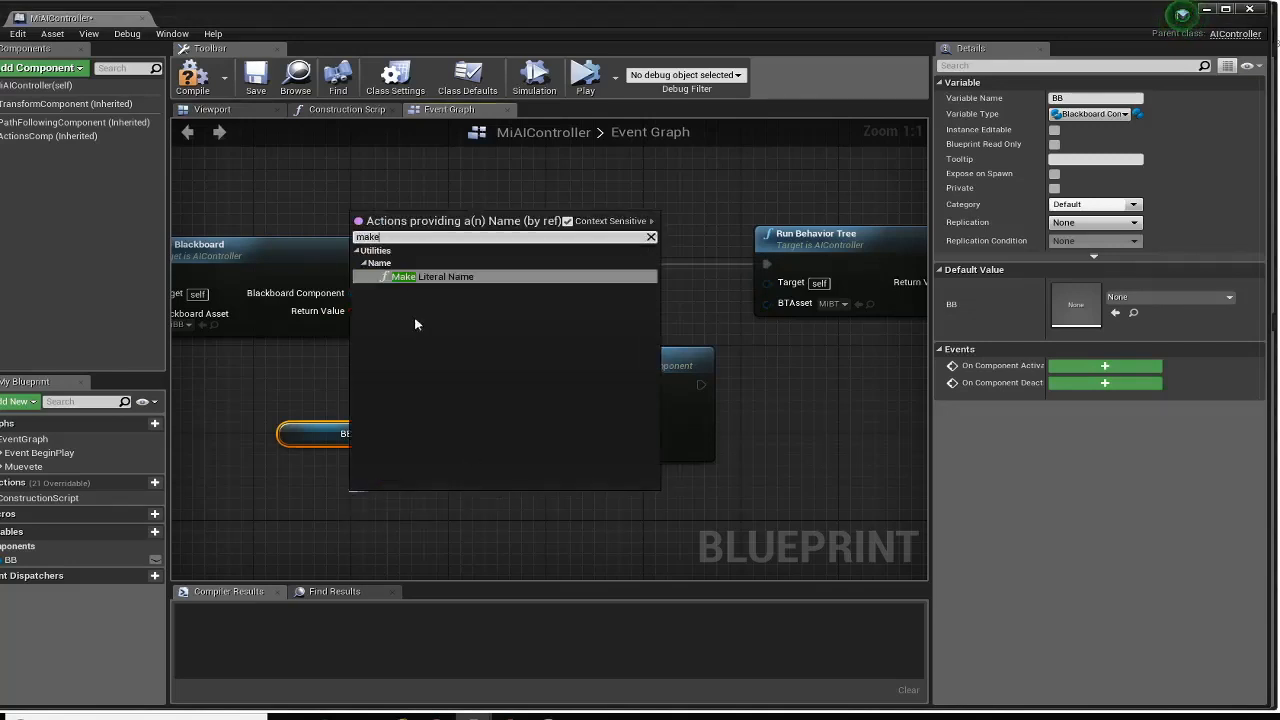
{"action": "left_click", "coordinate": [414, 279]}
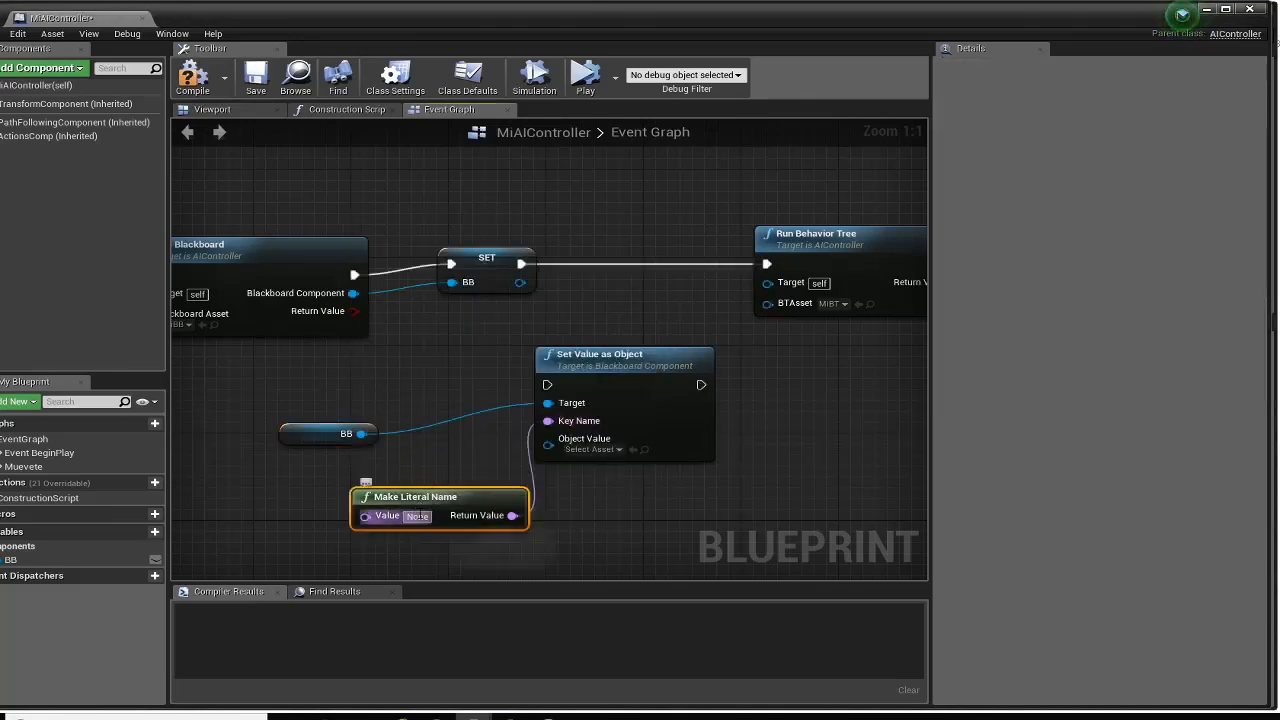
{"action": "type", "text": "PlayerRef"}
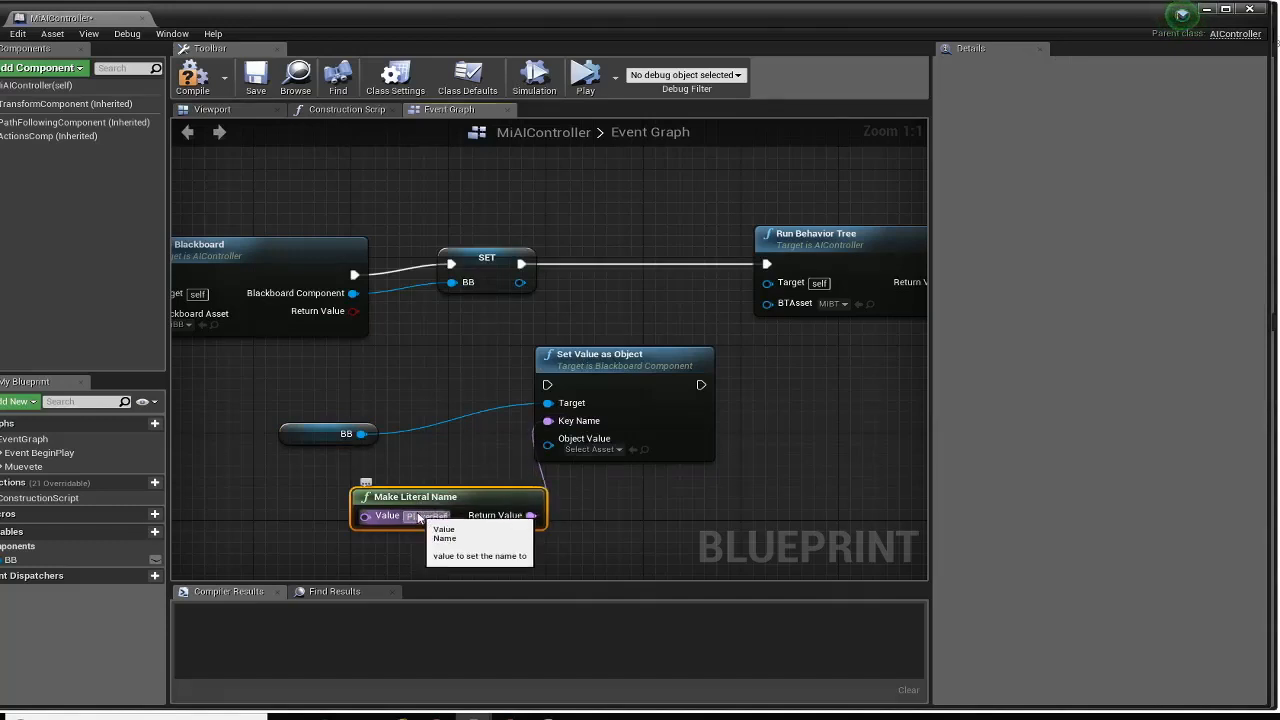
Arrange the BB getter and the Make Literal Name node one below the other beside the Set Value as Object node
{"action": "left_click_drag", "start_coordinate": [368, 497], "coordinate": [307, 475]}
{"action": "left_click_drag", "start_coordinate": [612, 365], "coordinate": [647, 341]}
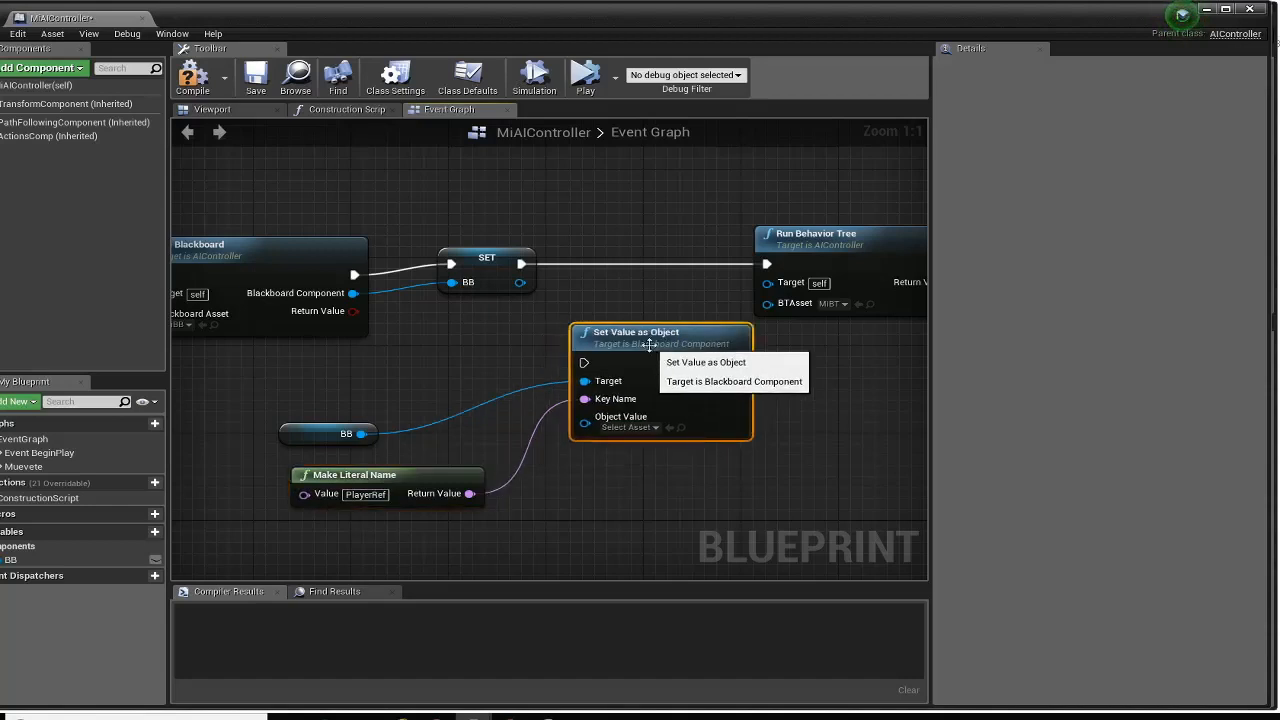
{"action": "scroll", "coordinate": [650, 386], "scroll_direction": "up", "scroll_amount": 2}
{"action": "right_click_drag", "start_coordinate": [553, 462], "coordinate": [662, 450]}
{"action": "mouse_move", "coordinate": [413, 466]}
{"action": "left_mouse_down"}
{"action": "mouse_move", "coordinate": [360, 466]}
{"action": "mouse_move", "coordinate": [393, 466]}
{"action": "left_mouse_up"}
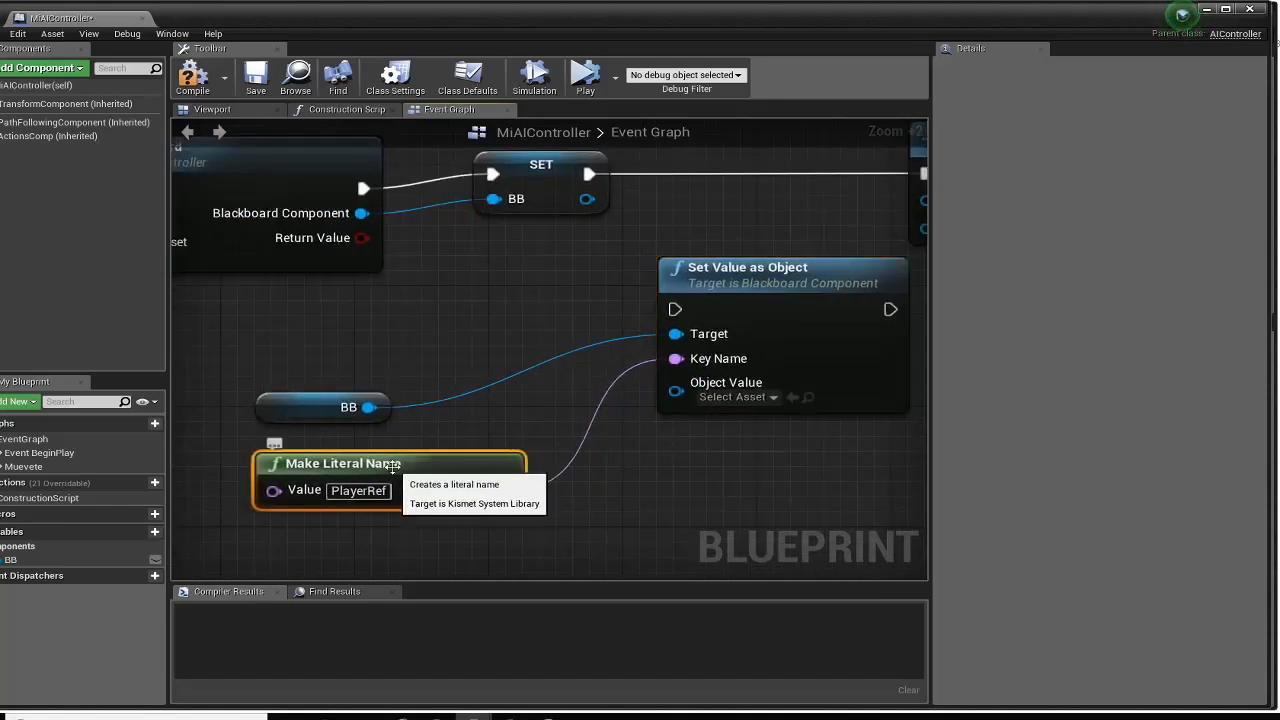
{"action": "left_click_drag", "start_coordinate": [300, 407], "coordinate": [312, 347]}
{"action": "left_click_drag", "start_coordinate": [316, 466], "coordinate": [296, 405]}
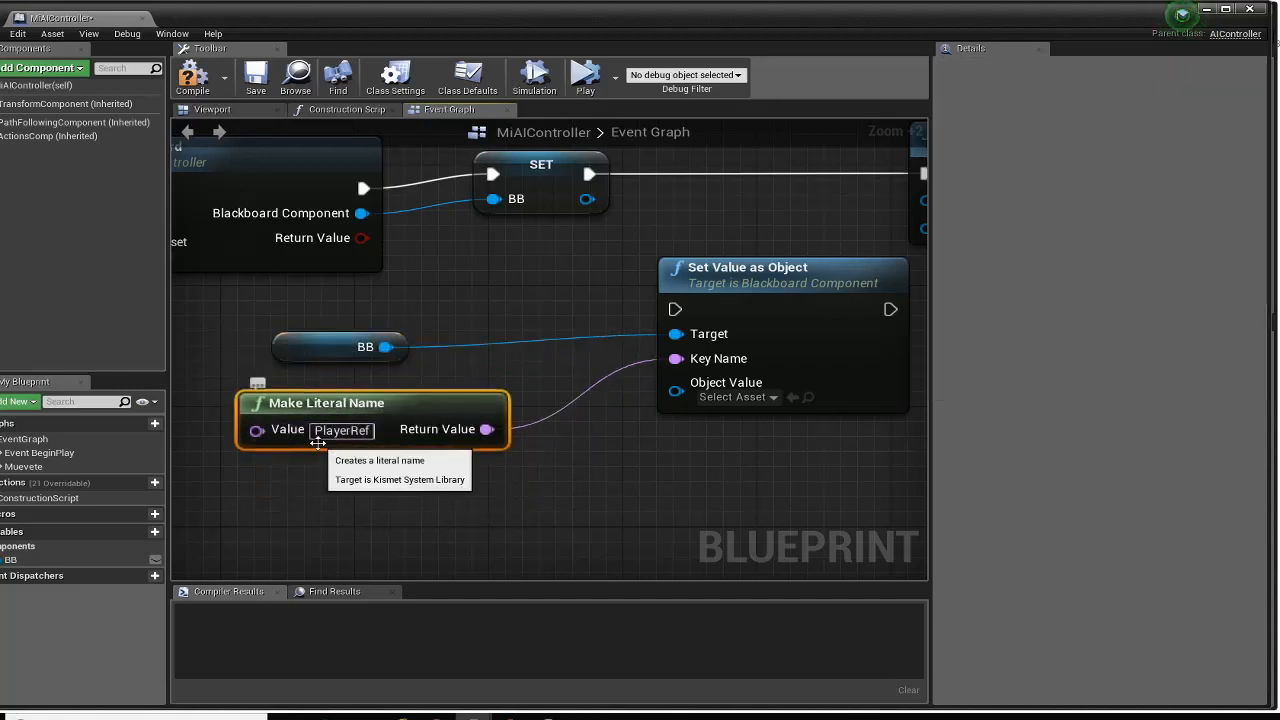
Add a Get Player Pawn node below Make Literal Name and connect its return value to the Object Value input
{"action": "right_click", "coordinate": [325, 516]}
{"action": "type", "text": "get"}
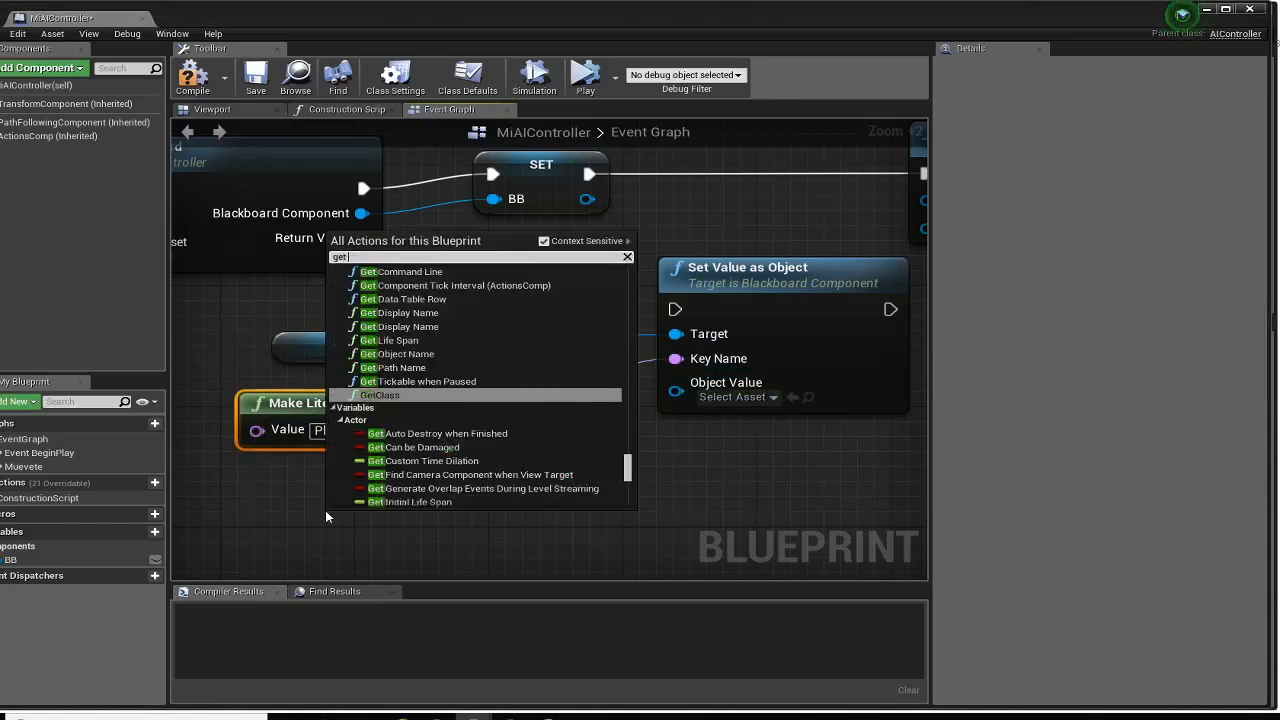
{"action": "type", "text": " player"}
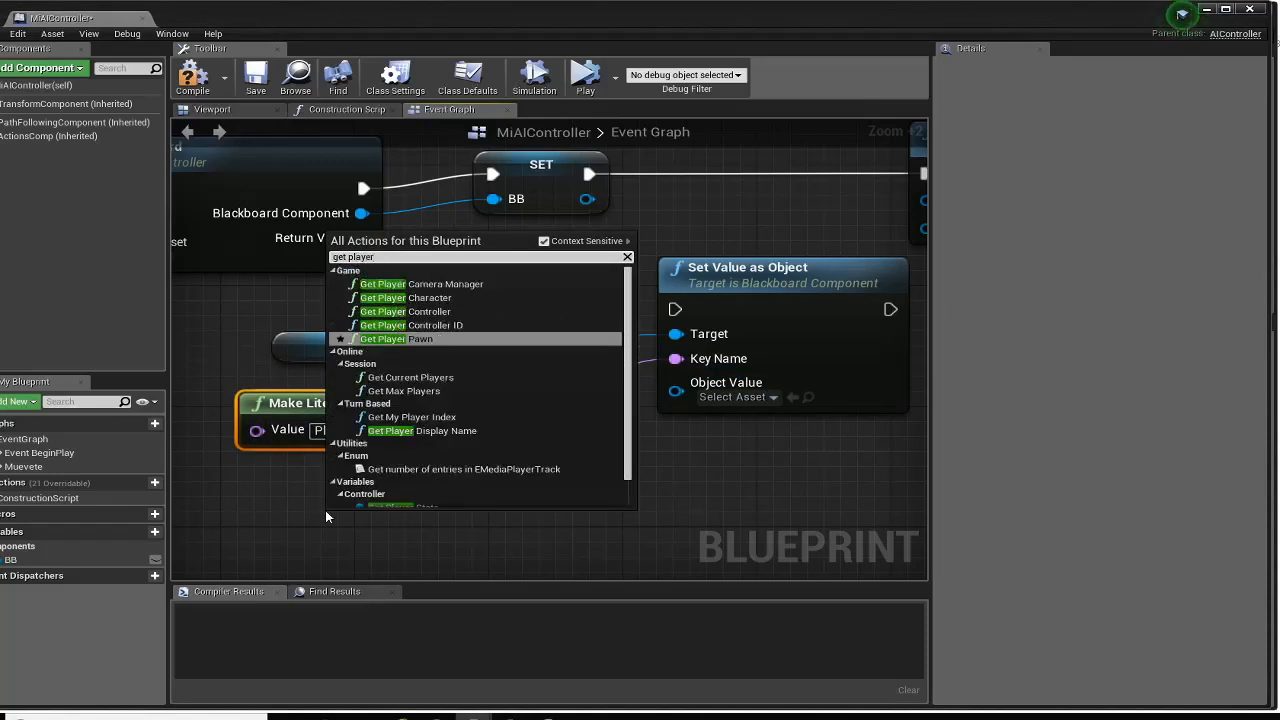
{"action": "left_click", "coordinate": [395, 339]}
{"action": "left_click_drag", "start_coordinate": [428, 532], "coordinate": [378, 502]}
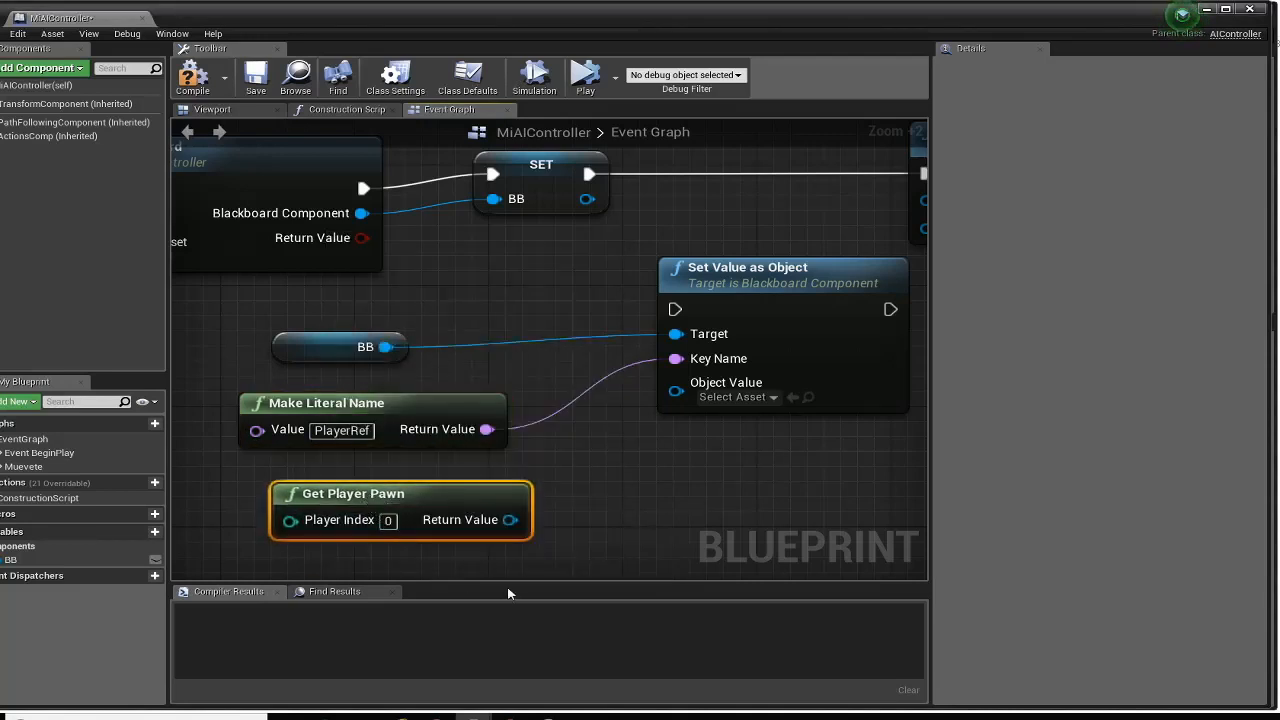
{"action": "left_click_drag", "start_coordinate": [510, 520], "coordinate": [676, 382]}
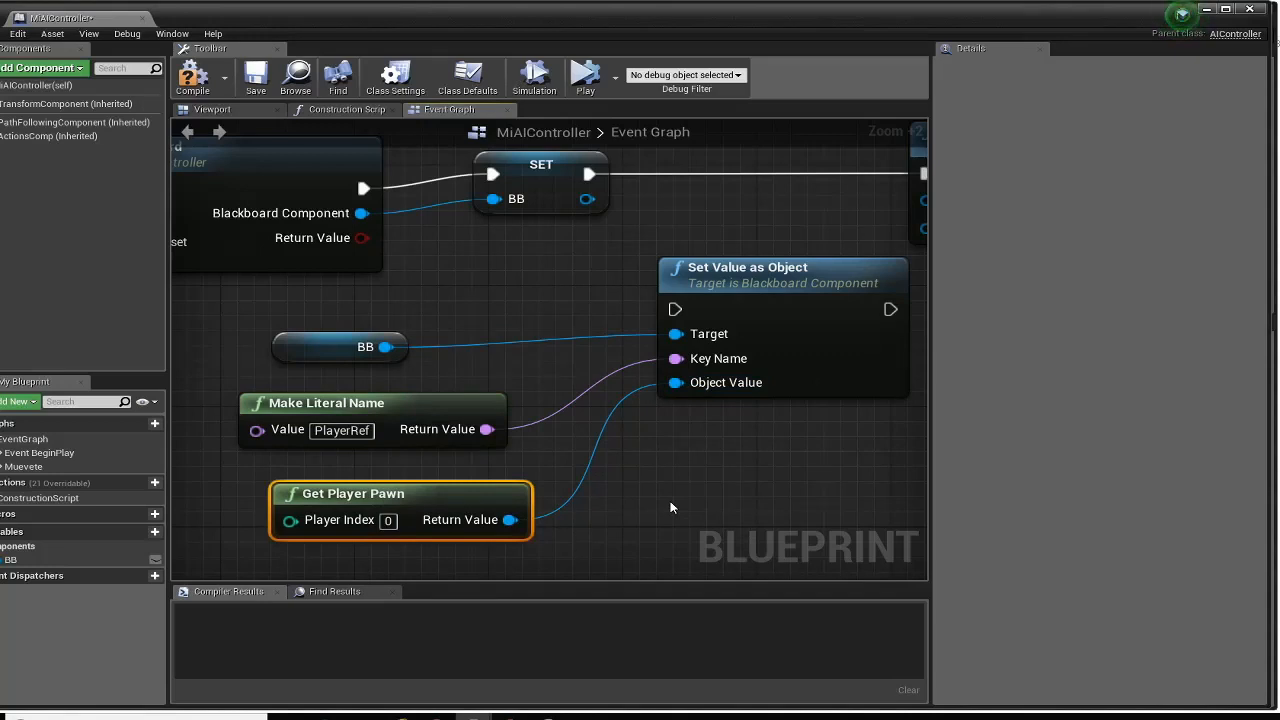
Place Set Value as Object between Set BB and Run Behavior Tree and wire the execution flow through it
{"action": "right_click_drag", "start_coordinate": [754, 480], "coordinate": [640, 585]}
{"action": "left_click_drag", "start_coordinate": [663, 374], "coordinate": [646, 358]}
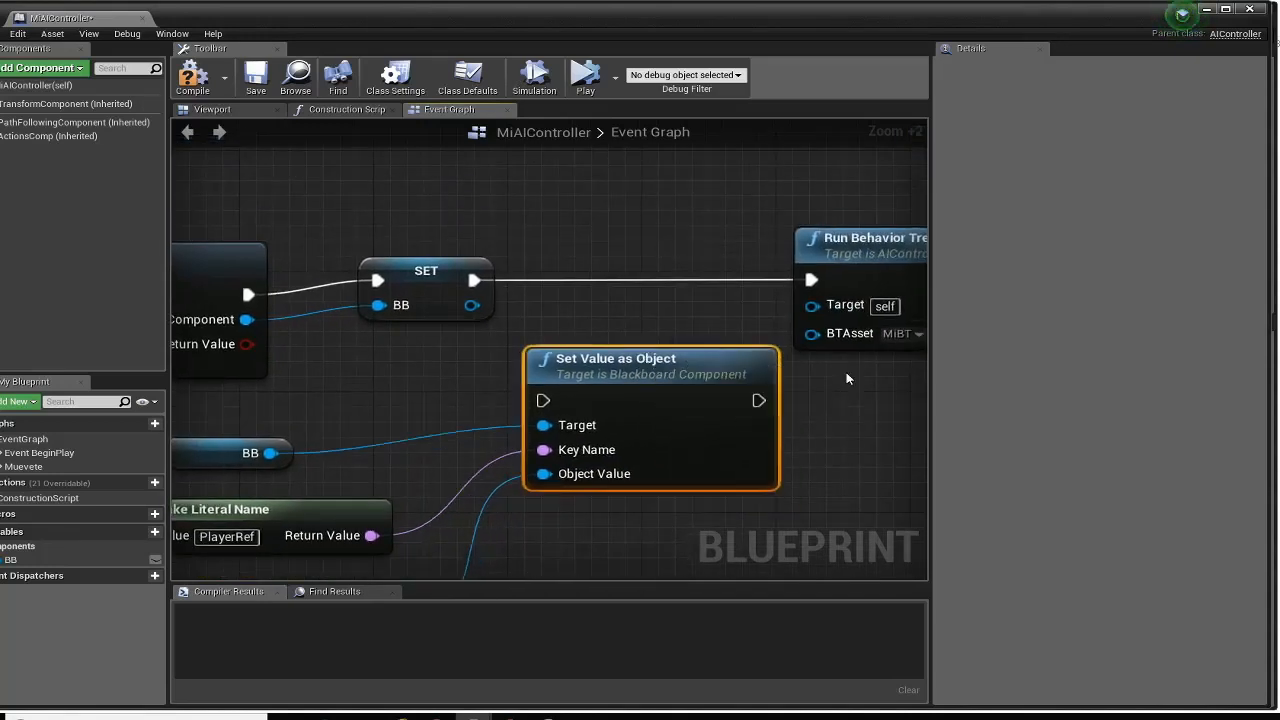
{"action": "right_click_drag", "start_coordinate": [846, 378], "coordinate": [536, 488]}
{"action": "left_click_drag", "start_coordinate": [577, 354], "coordinate": [723, 356]}
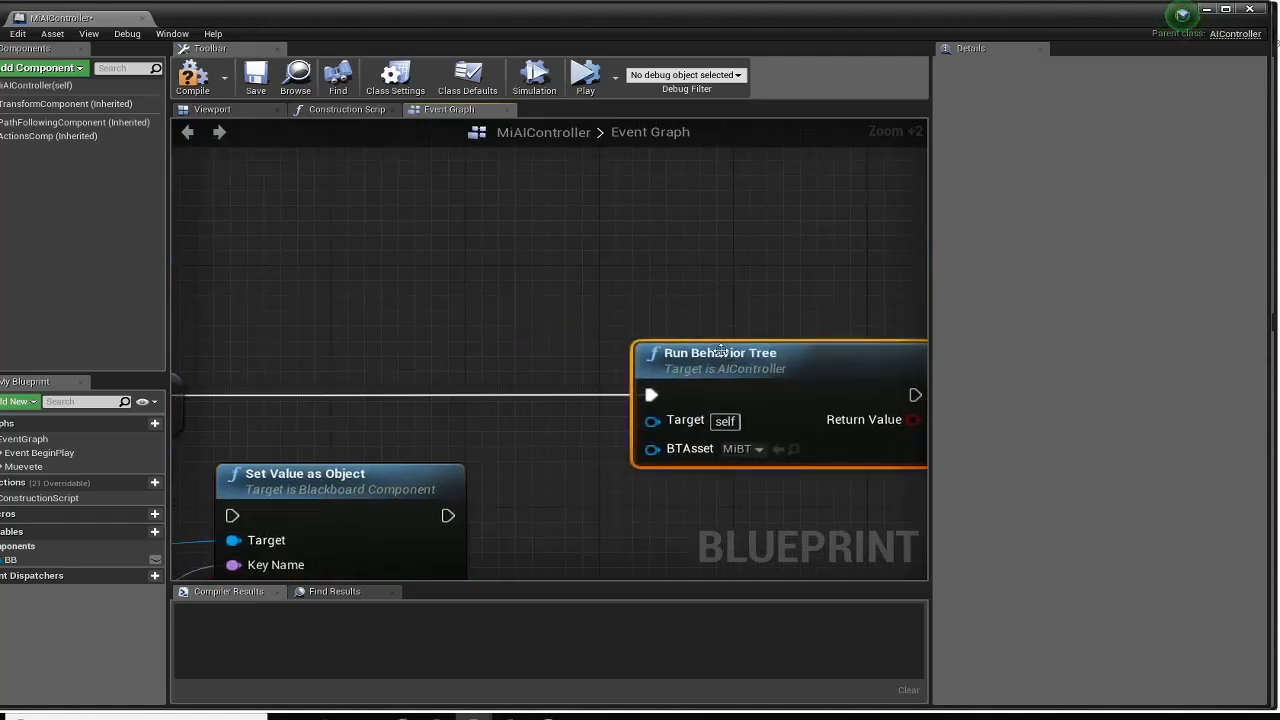
{"action": "left_click_drag", "start_coordinate": [379, 474], "coordinate": [509, 352]}
{"action": "left_click_drag", "start_coordinate": [582, 395], "coordinate": [657, 395]}
{"action": "right_click_drag", "start_coordinate": [320, 408], "coordinate": [571, 402]}
{"action": "left_click_drag", "start_coordinate": [414, 390], "coordinate": [607, 390]}
Align the Use Blackboard node with Set BB, and adjust the positions of the Get Player Pawn and Run Behavior Tree nodes
{"action": "scroll", "coordinate": [600, 458], "scroll_direction": "down", "scroll_amount": 3}
{"action": "right_click_drag", "start_coordinate": [600, 458], "coordinate": [746, 361]}
{"action": "right_click_drag", "start_coordinate": [303, 380], "coordinate": [451, 423]}
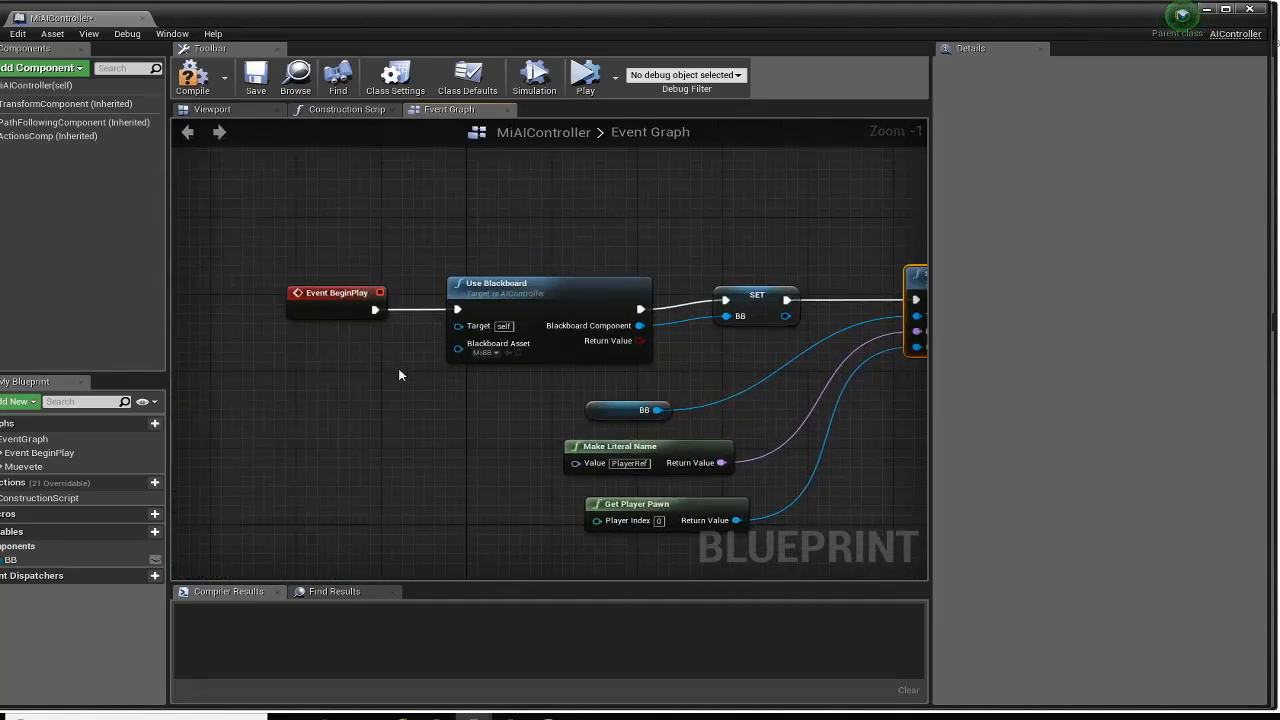
{"action": "left_click", "coordinate": [346, 297]}
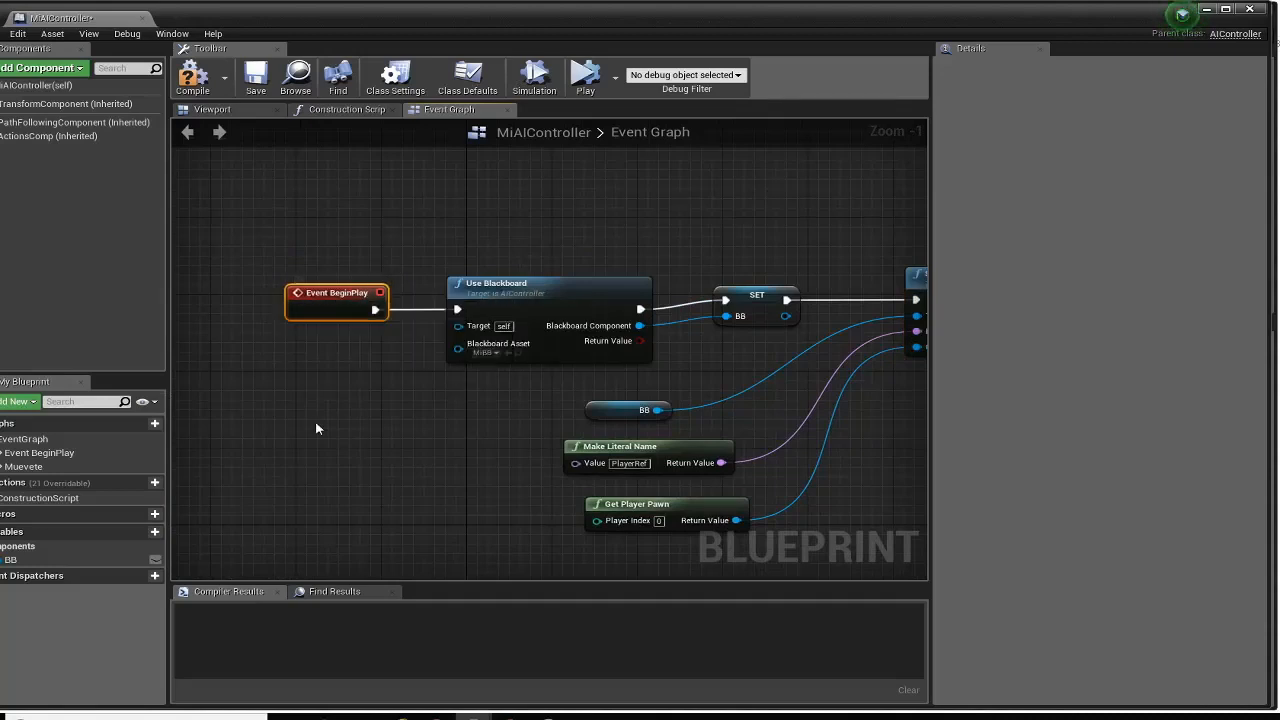
{"action": "right_click_drag", "start_coordinate": [360, 449], "coordinate": [226, 447]}
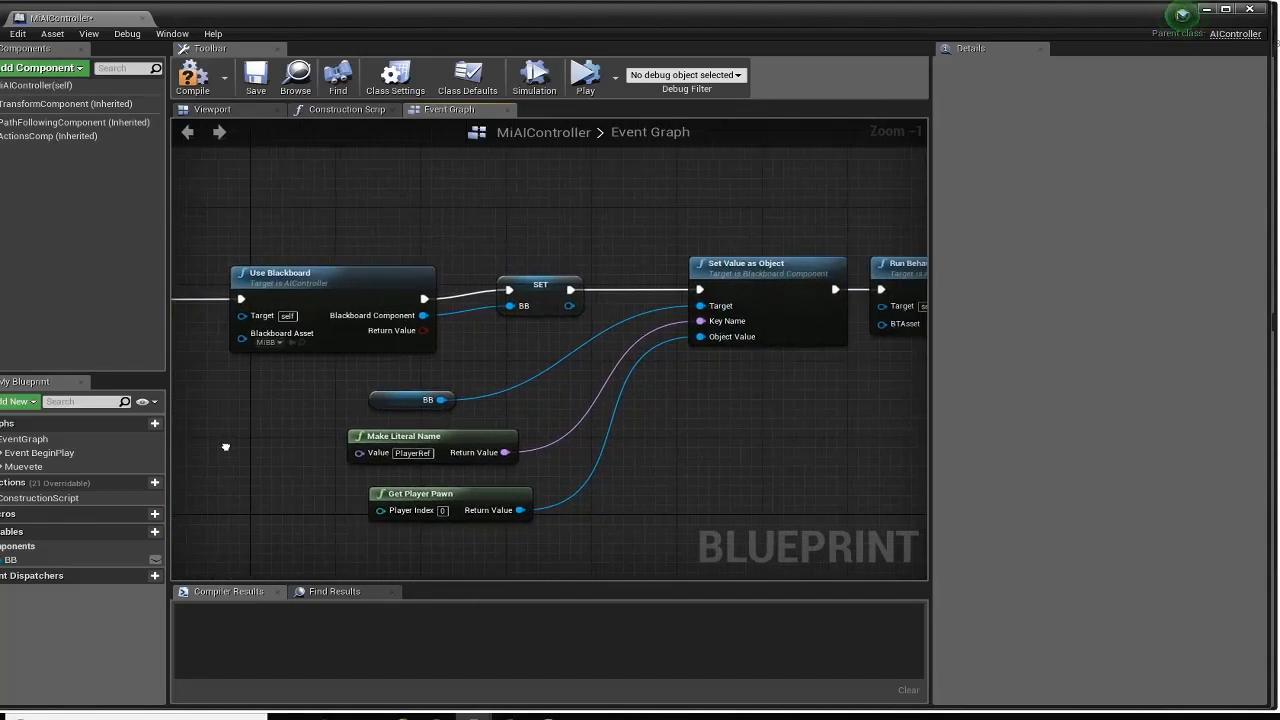
{"action": "mouse_move", "coordinate": [340, 291]}
{"action": "left_mouse_down"}
{"action": "mouse_move", "coordinate": [329, 281]}
{"action": "mouse_move", "coordinate": [341, 280]}
{"action": "left_mouse_up"}
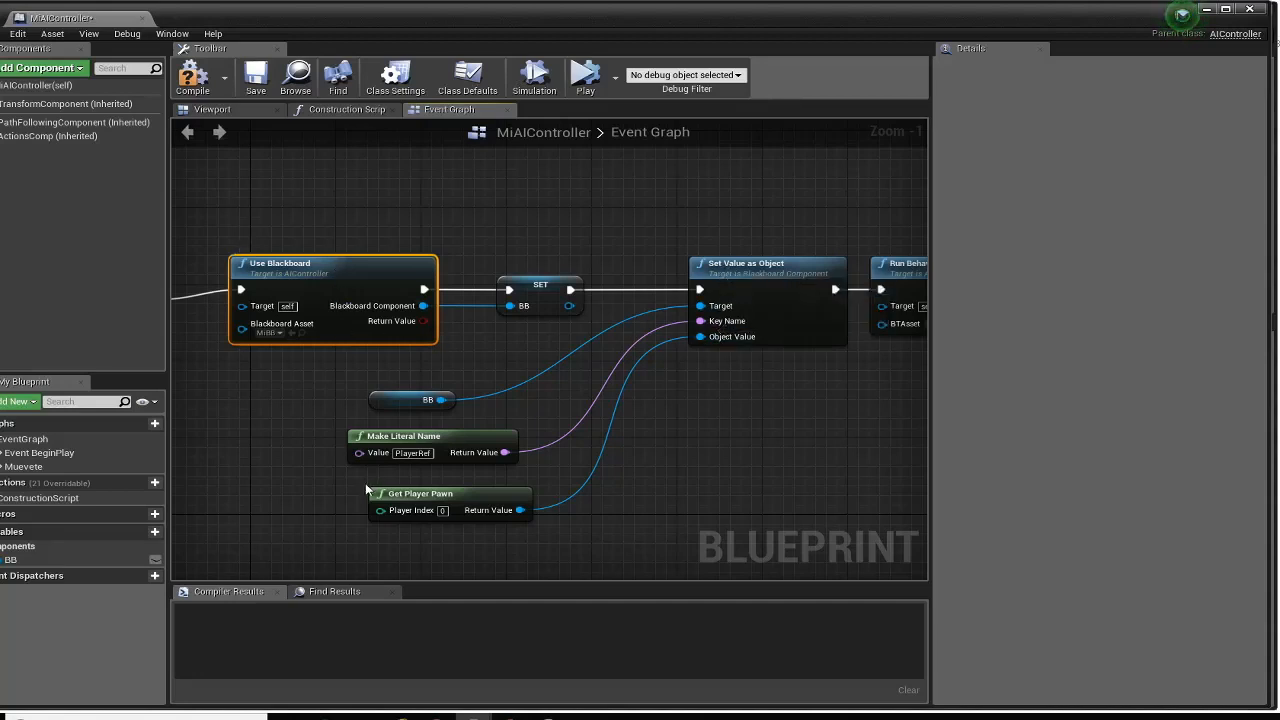
{"action": "scroll", "coordinate": [456, 466], "scroll_direction": "up", "scroll_amount": 1}
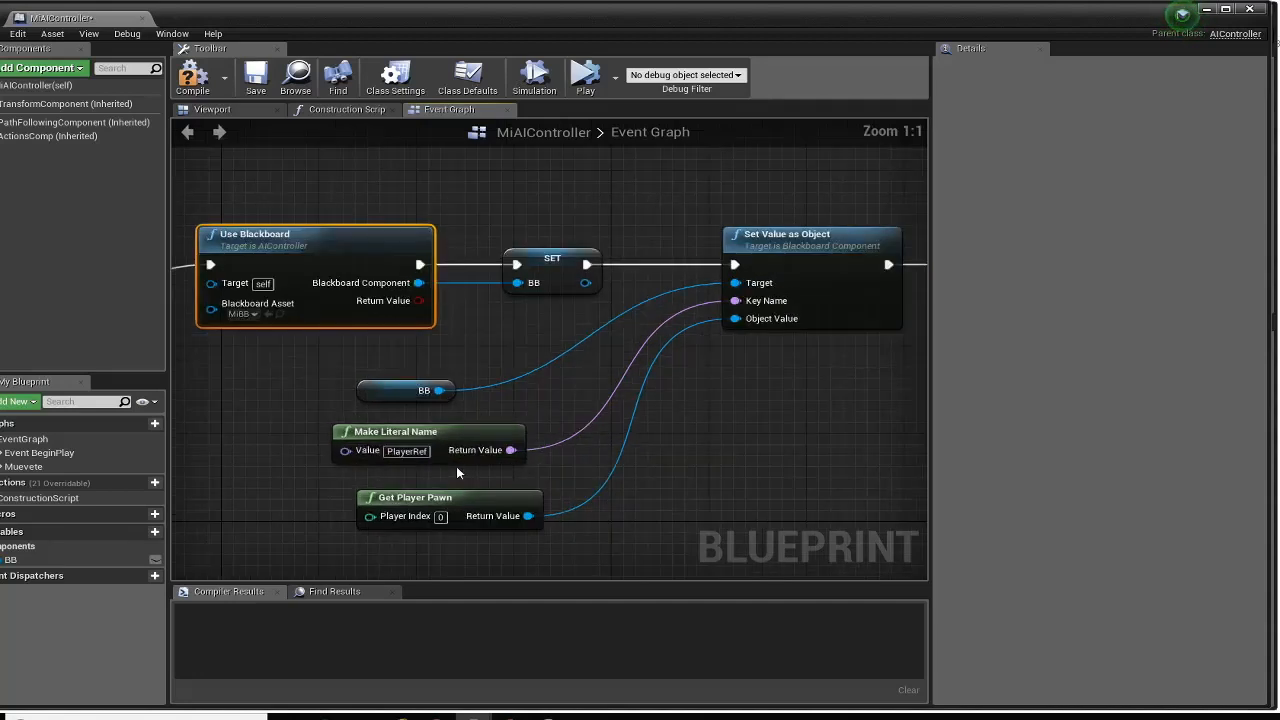
{"action": "left_click_drag", "start_coordinate": [410, 494], "coordinate": [396, 494]}
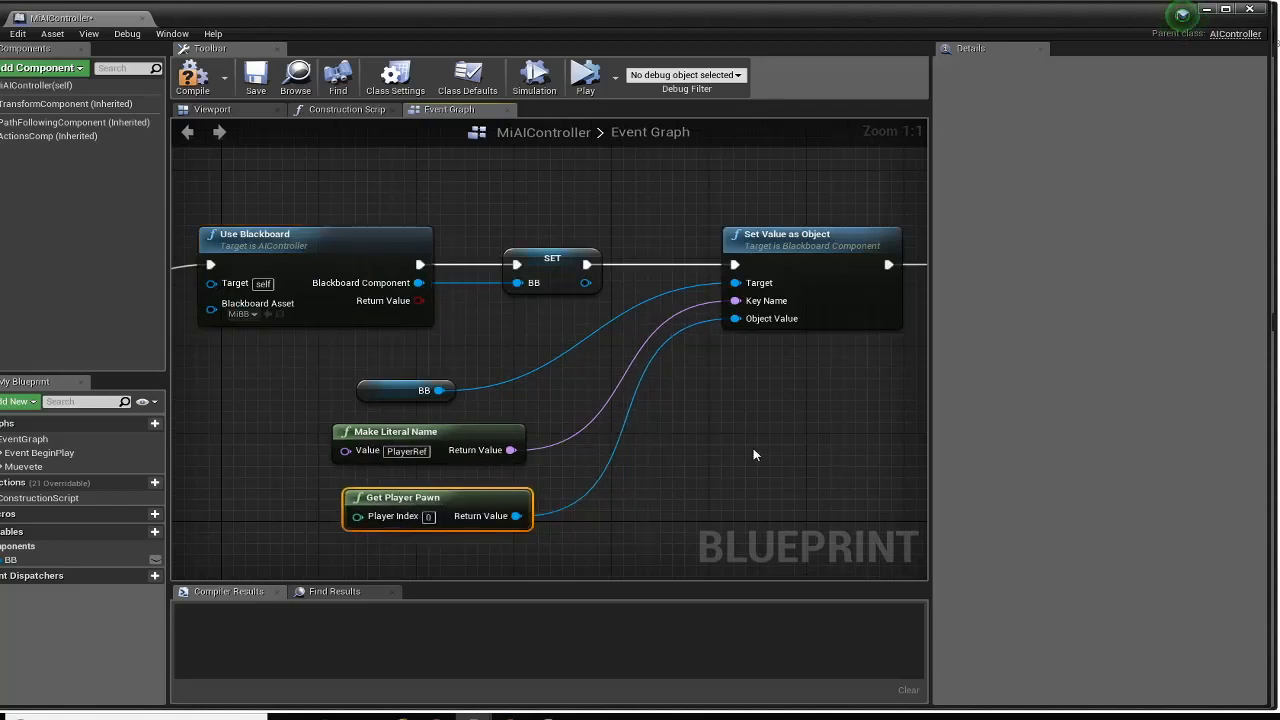
{"action": "right_click_drag", "start_coordinate": [754, 455], "coordinate": [354, 480]}
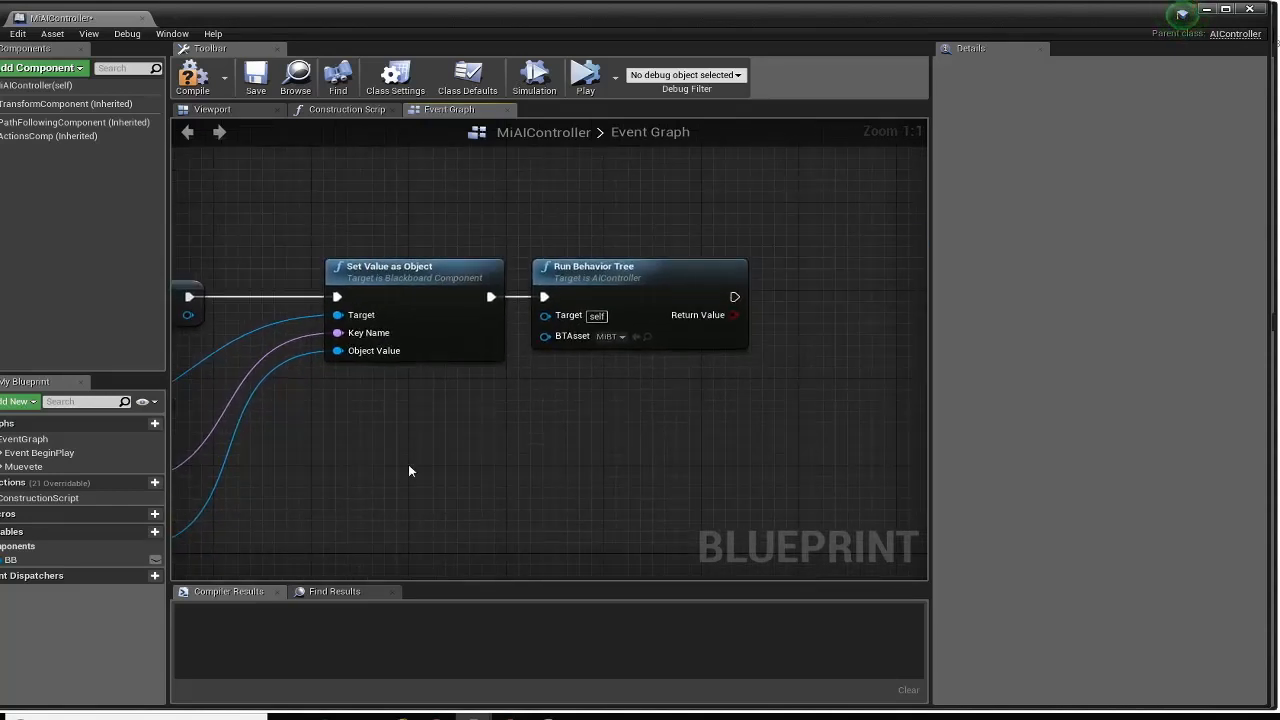
{"action": "left_click_drag", "start_coordinate": [658, 272], "coordinate": [703, 285]}
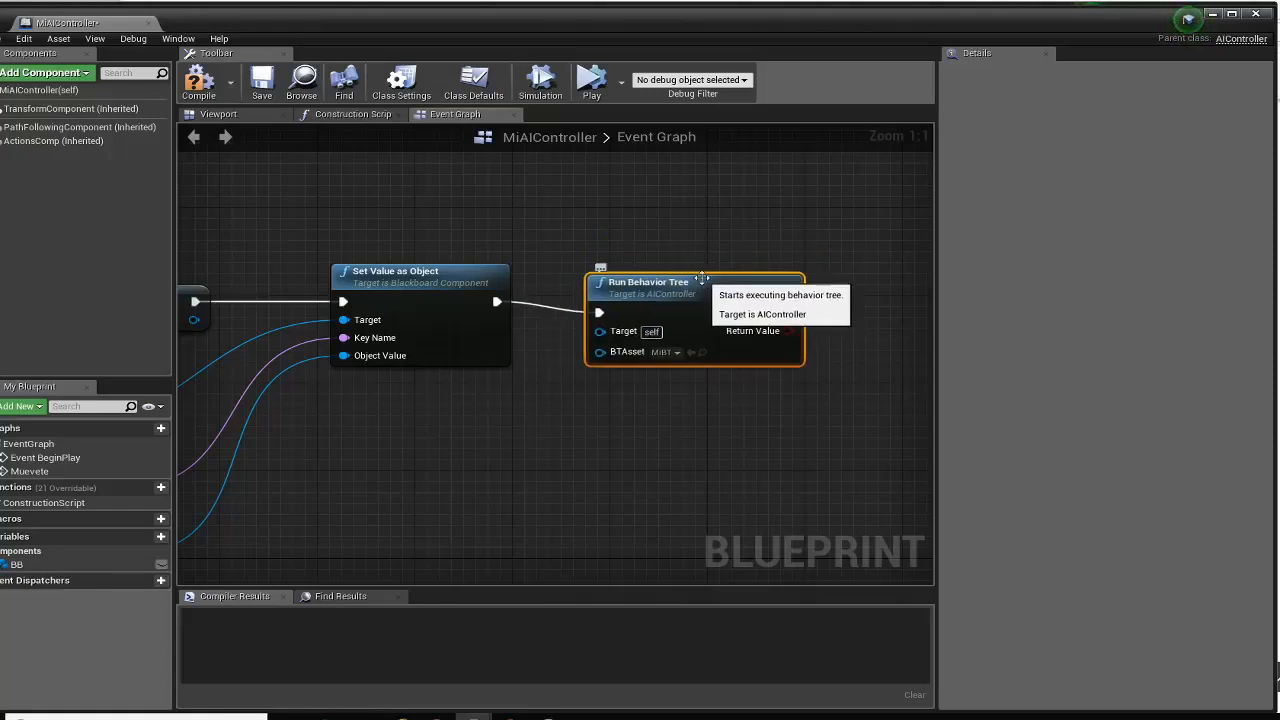
Review the MiBT behavior tree, the MiBB blackboard keys and the MiAIController event graph, ending on the behavior tree
{"action": "right_click_drag", "start_coordinate": [287, 451], "coordinate": [634, 440]}
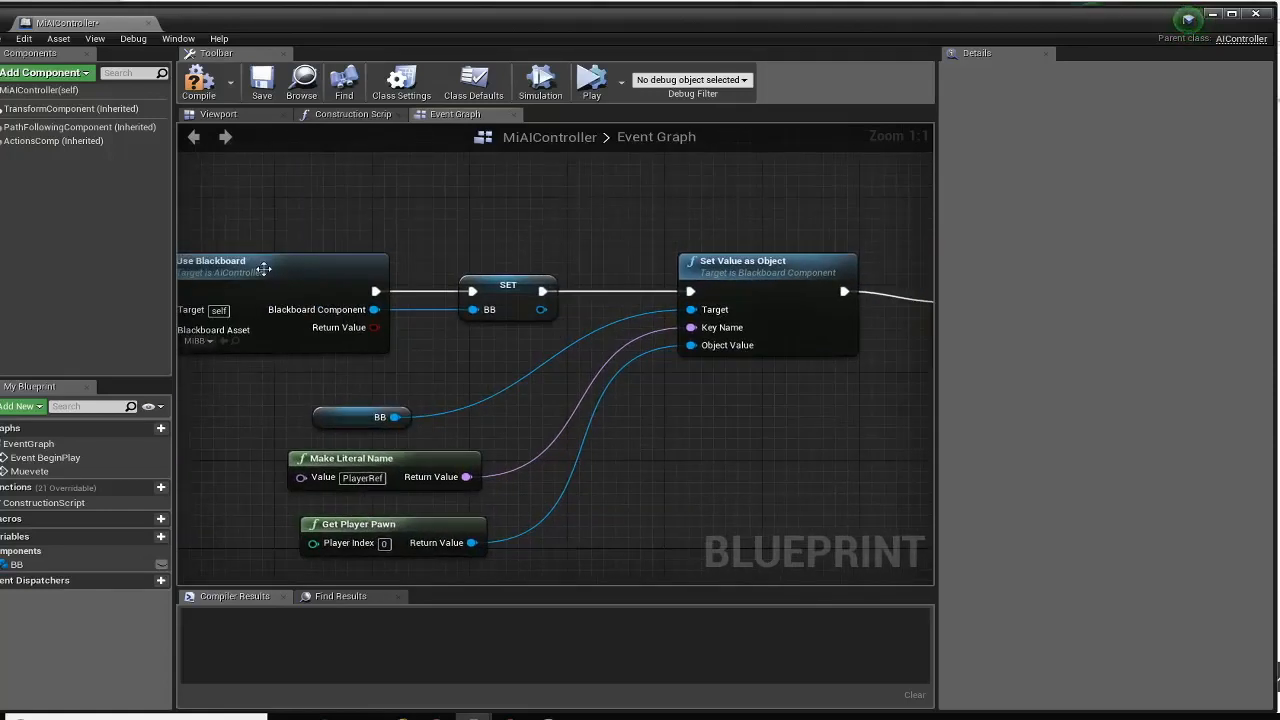
{"action": "left_click", "coordinate": [1216, 13]}
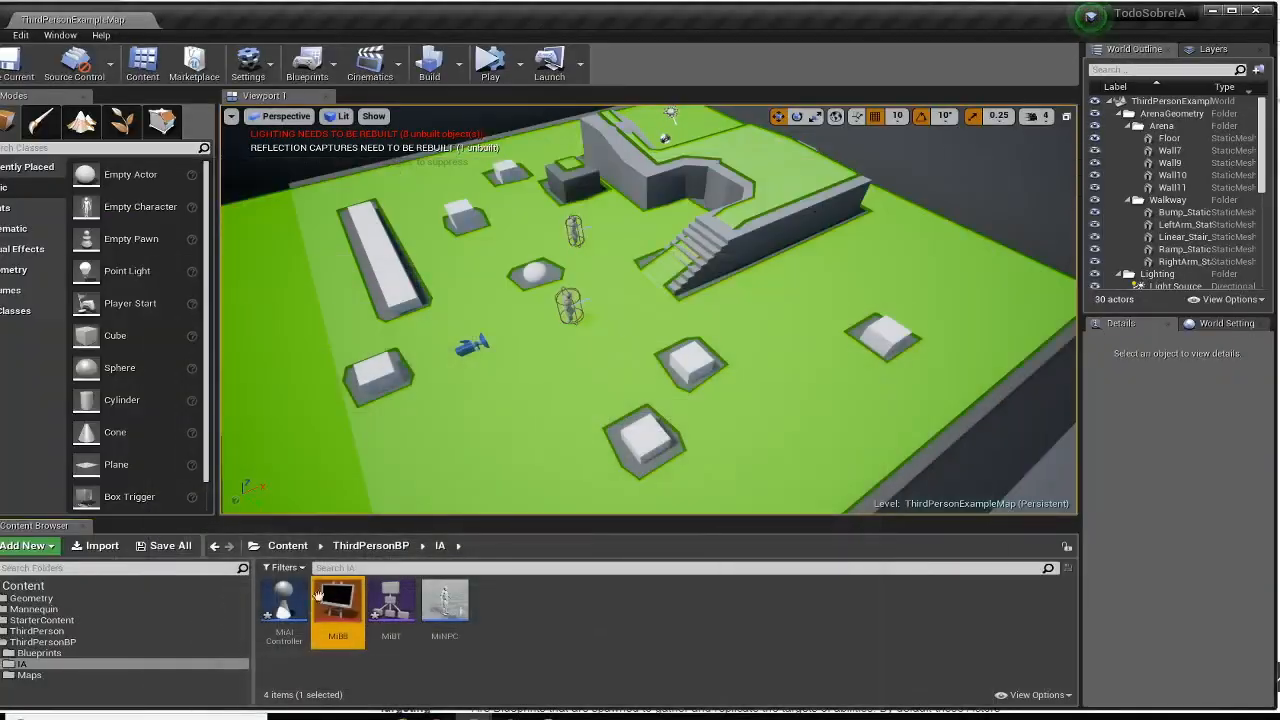
{"action": "double_click", "coordinate": [389, 605]}
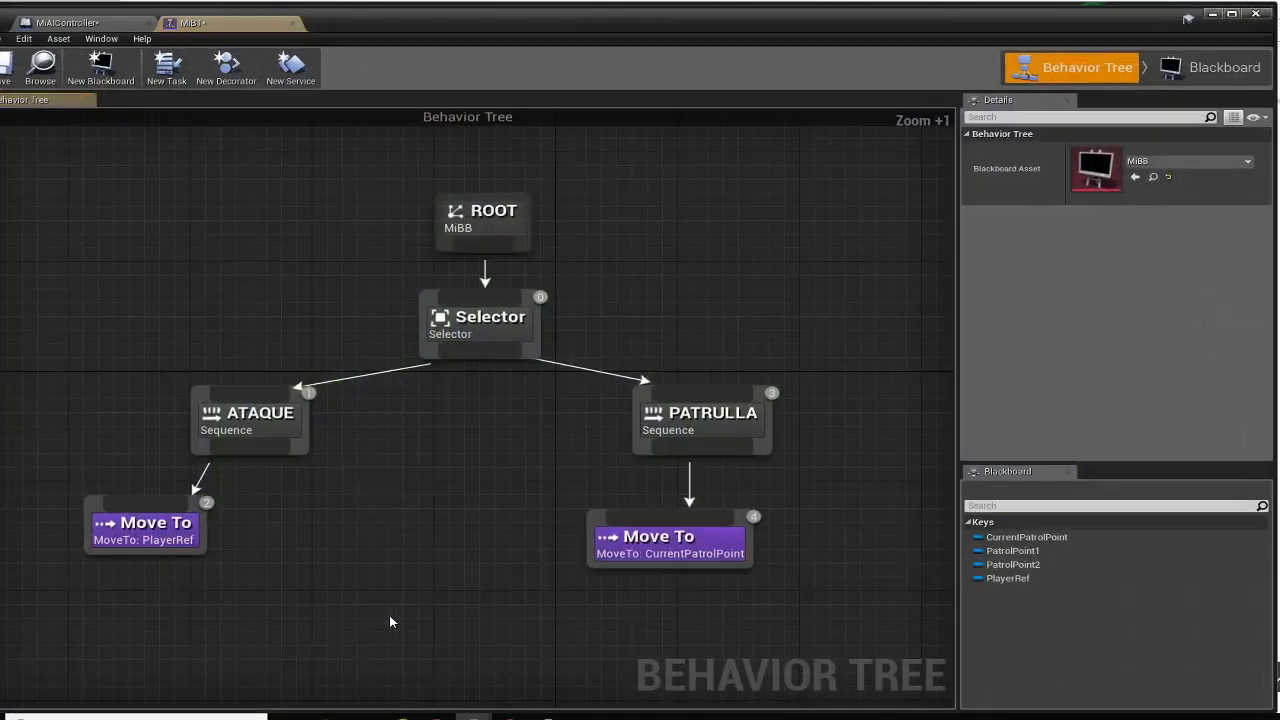
{"action": "left_click", "coordinate": [1208, 78]}
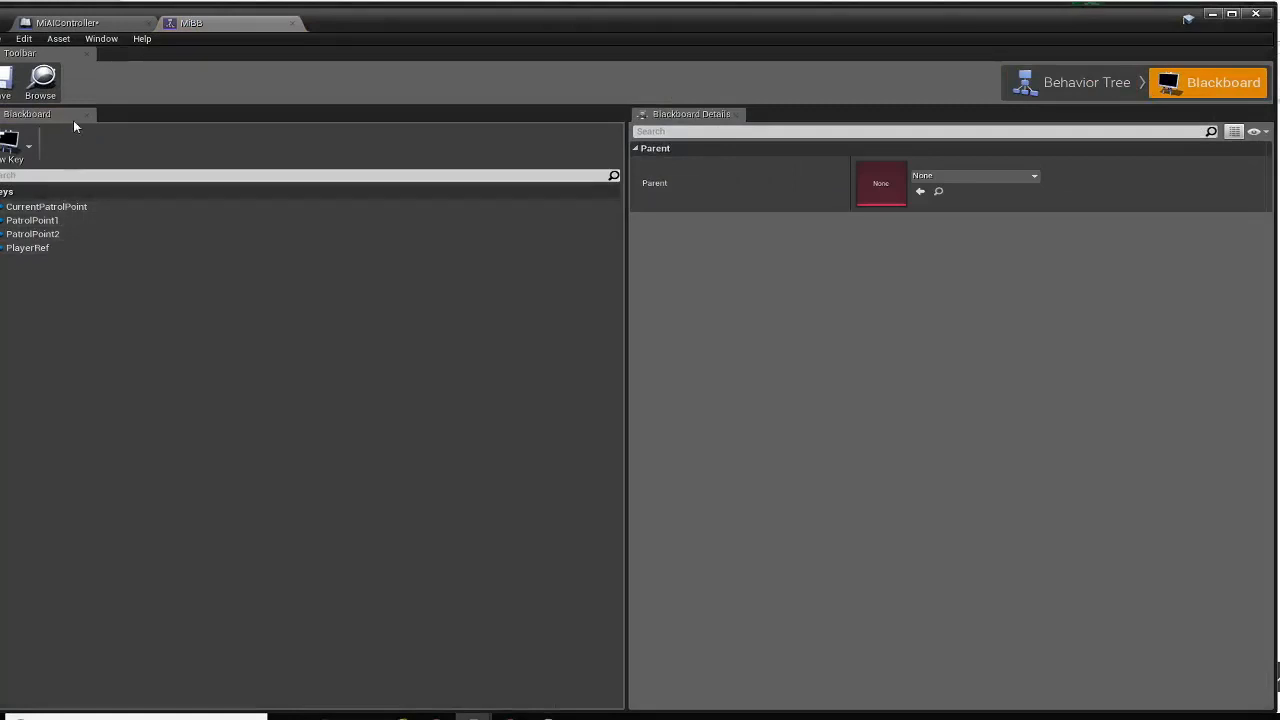
{"action": "left_click", "coordinate": [80, 22]}
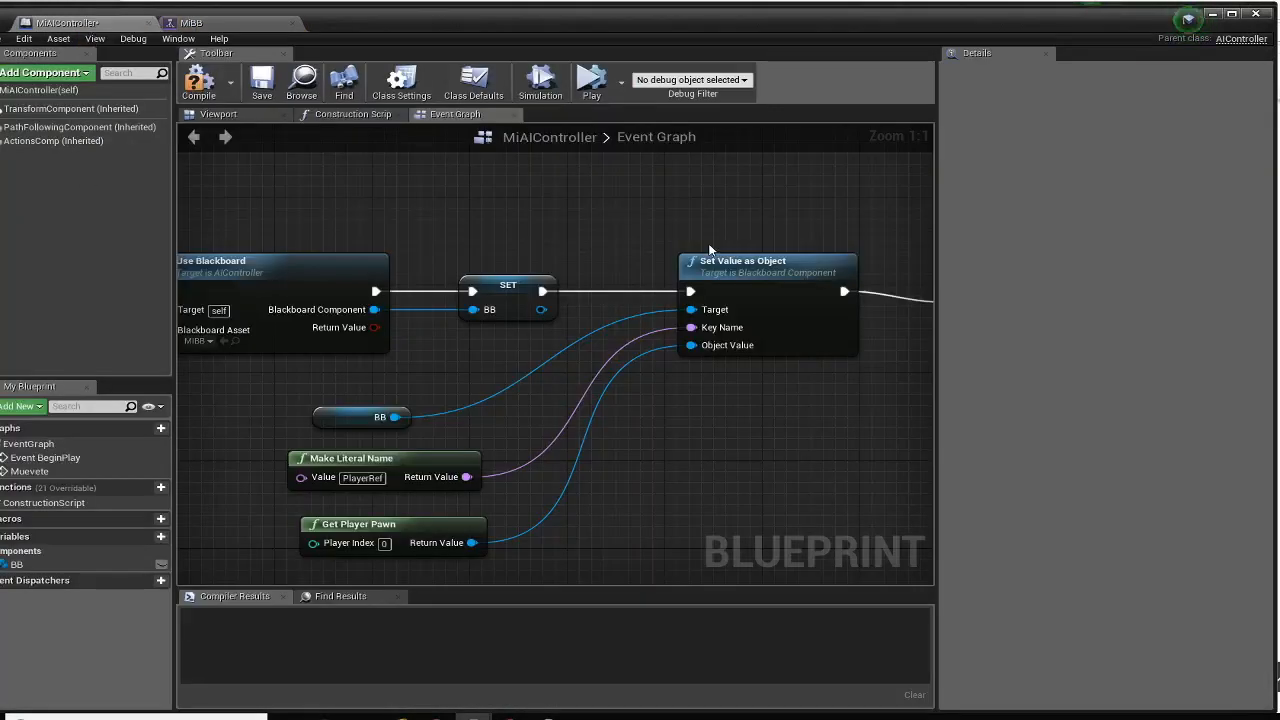
{"action": "left_click", "coordinate": [248, 28]}
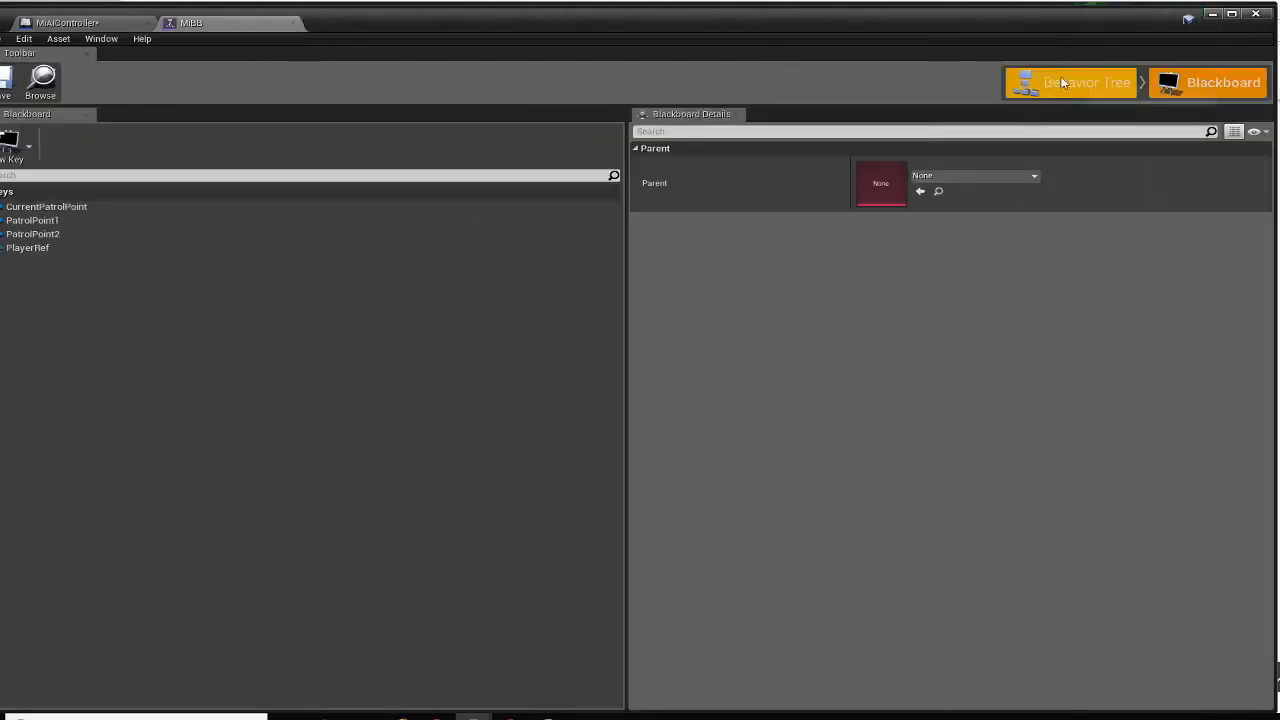
{"action": "left_click", "coordinate": [1086, 82]}
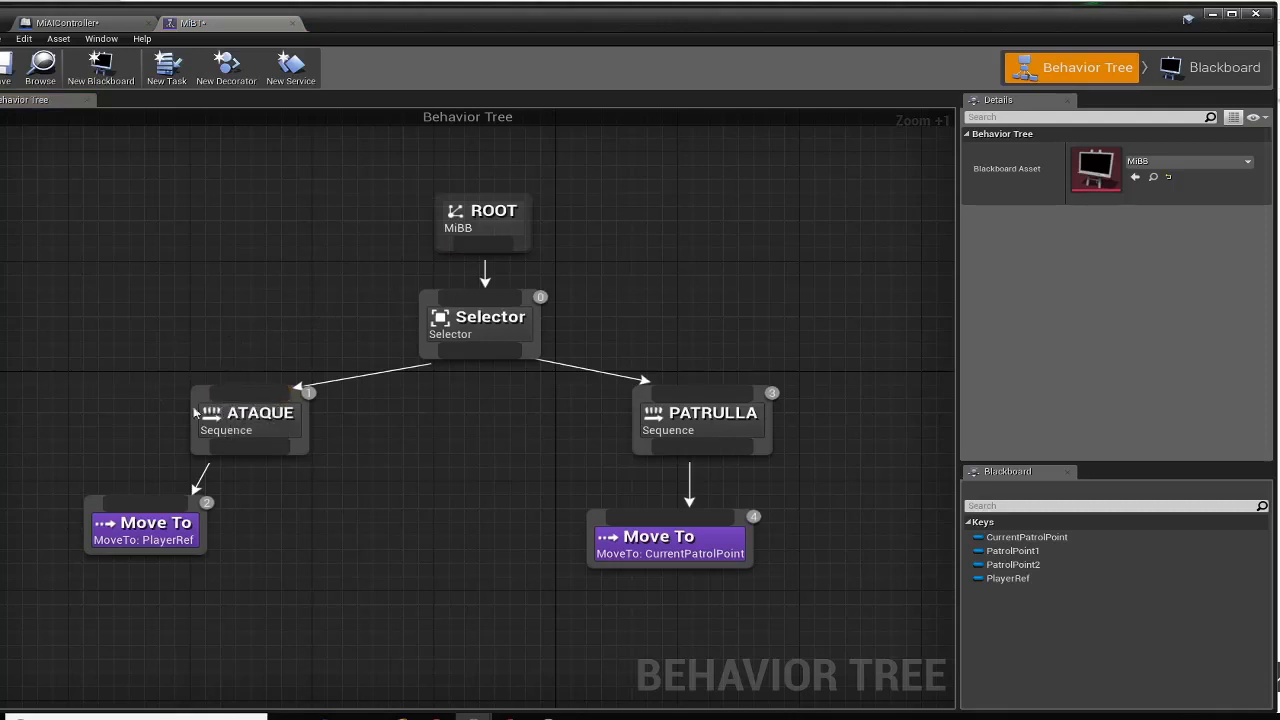
Move the CurrentPatrolPoint Move To task closer beneath the PATRULLA sequence and return to MiAIController
{"action": "scroll", "coordinate": [575, 312], "scroll_direction": "up", "scroll_amount": 2}
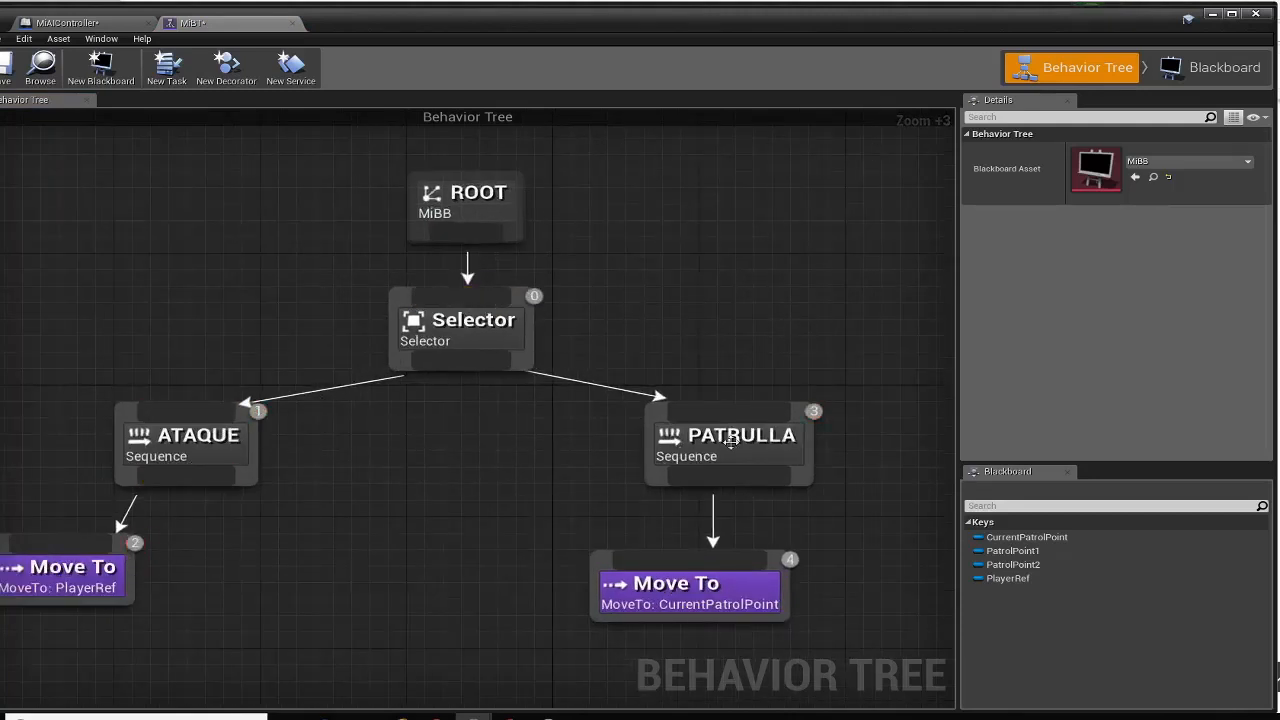
{"action": "right_click_drag", "start_coordinate": [789, 560], "coordinate": [539, 519]}
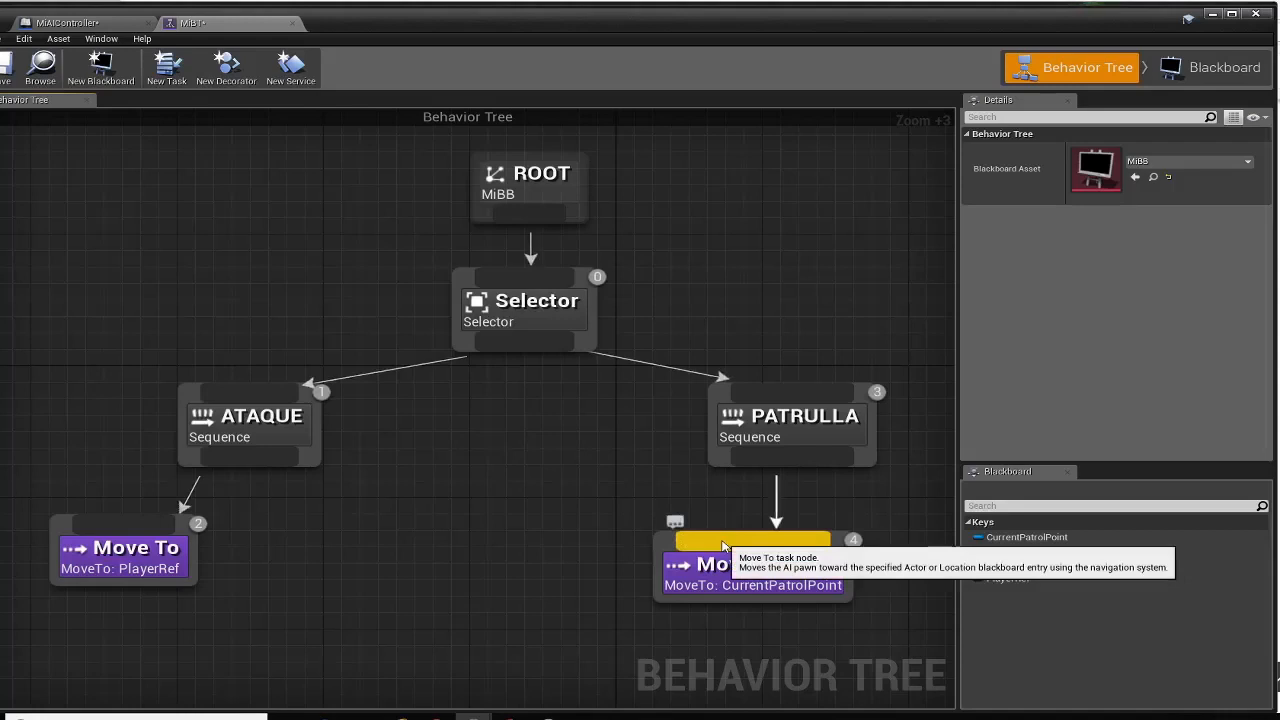
{"action": "left_click_drag", "start_coordinate": [733, 570], "coordinate": [768, 537]}
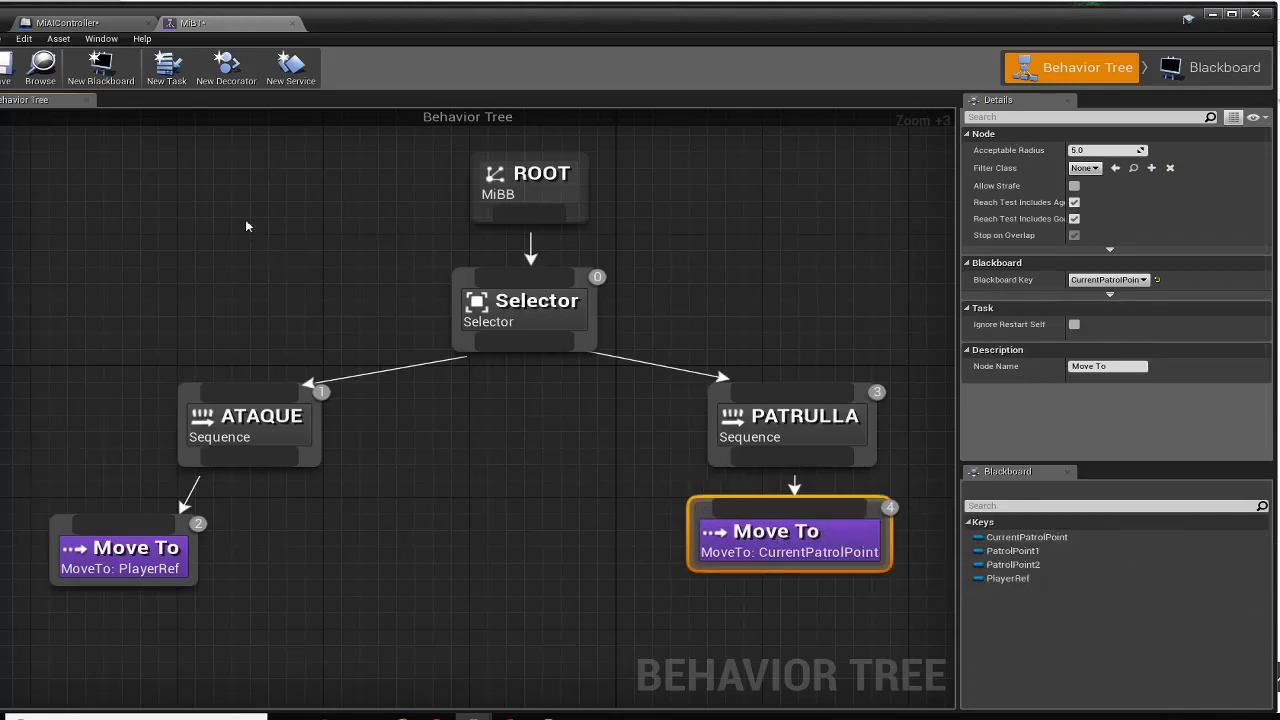
{"action": "left_click", "coordinate": [88, 24]}
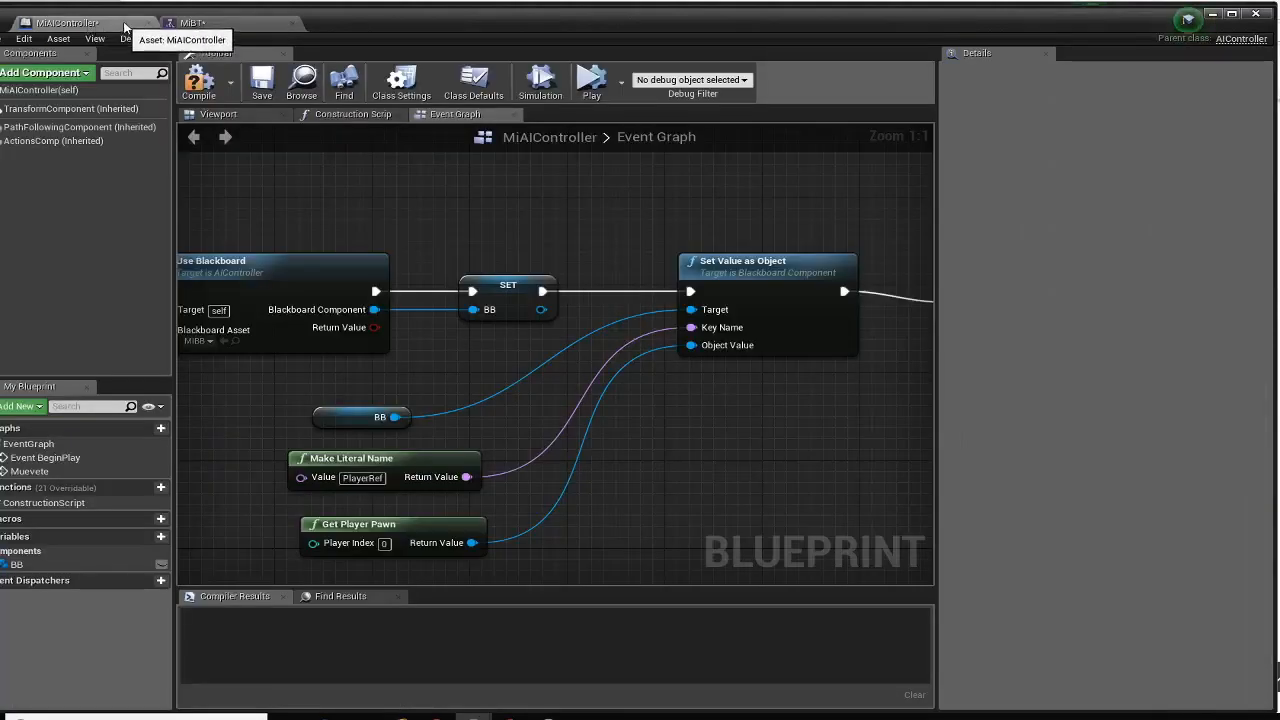
Close MiAIController and shrink the MiBT window over the level editor, keeping the viewport and the whole tree in view
{"action": "left_click", "coordinate": [150, 23]}
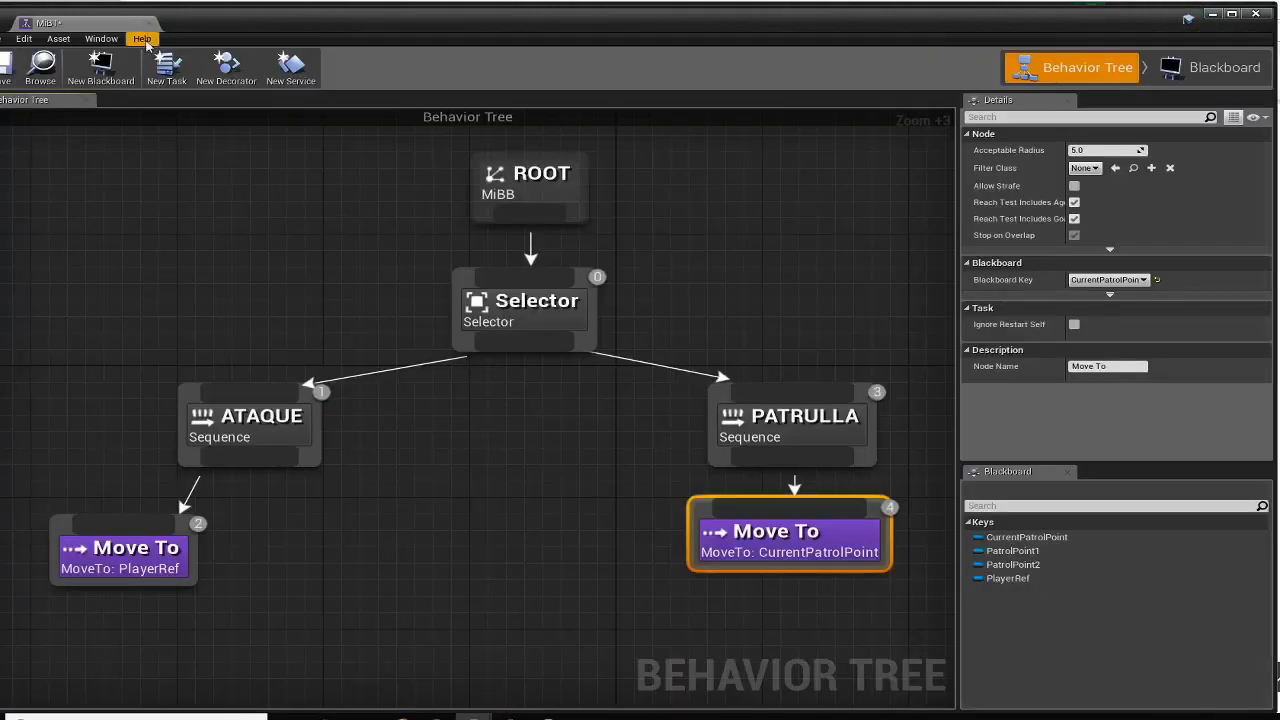
{"action": "double_click", "coordinate": [247, 22]}
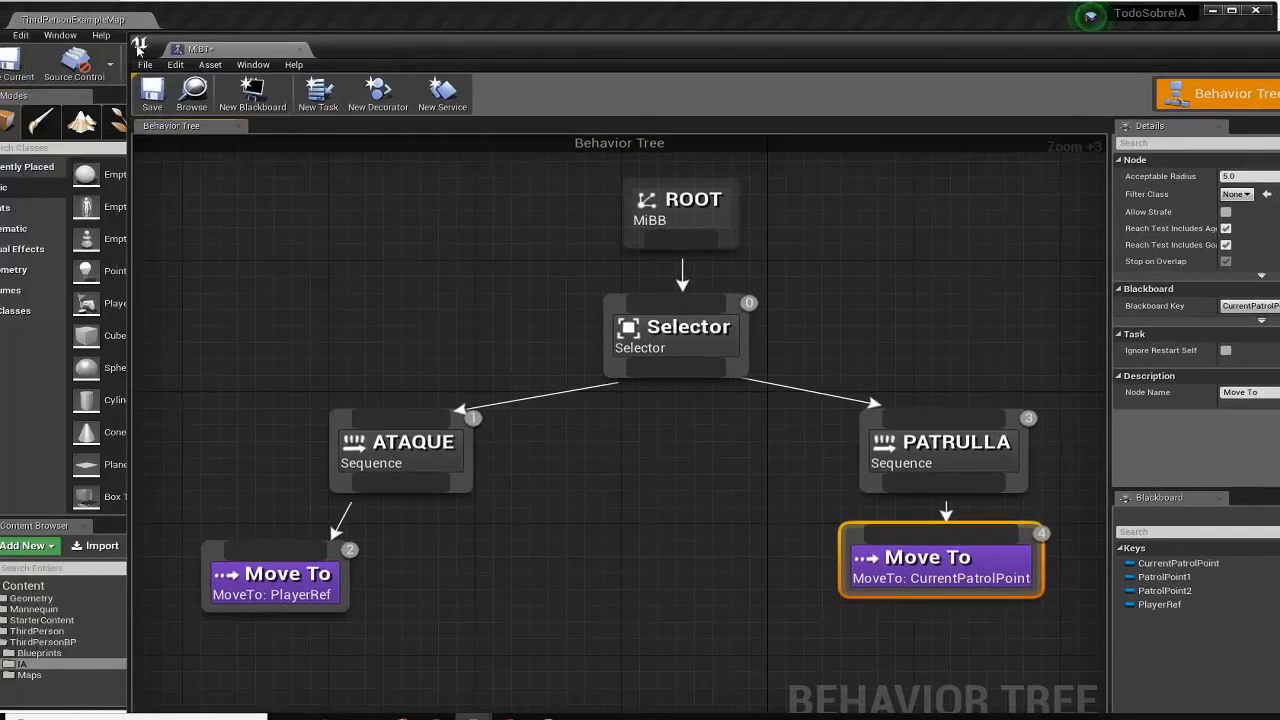
{"action": "left_click_drag", "start_coordinate": [131, 35], "coordinate": [672, 299]}
{"action": "scroll", "coordinate": [907, 503], "scroll_direction": "down", "scroll_amount": 7}
{"action": "scroll", "coordinate": [907, 510], "scroll_direction": "up", "scroll_amount": 3}
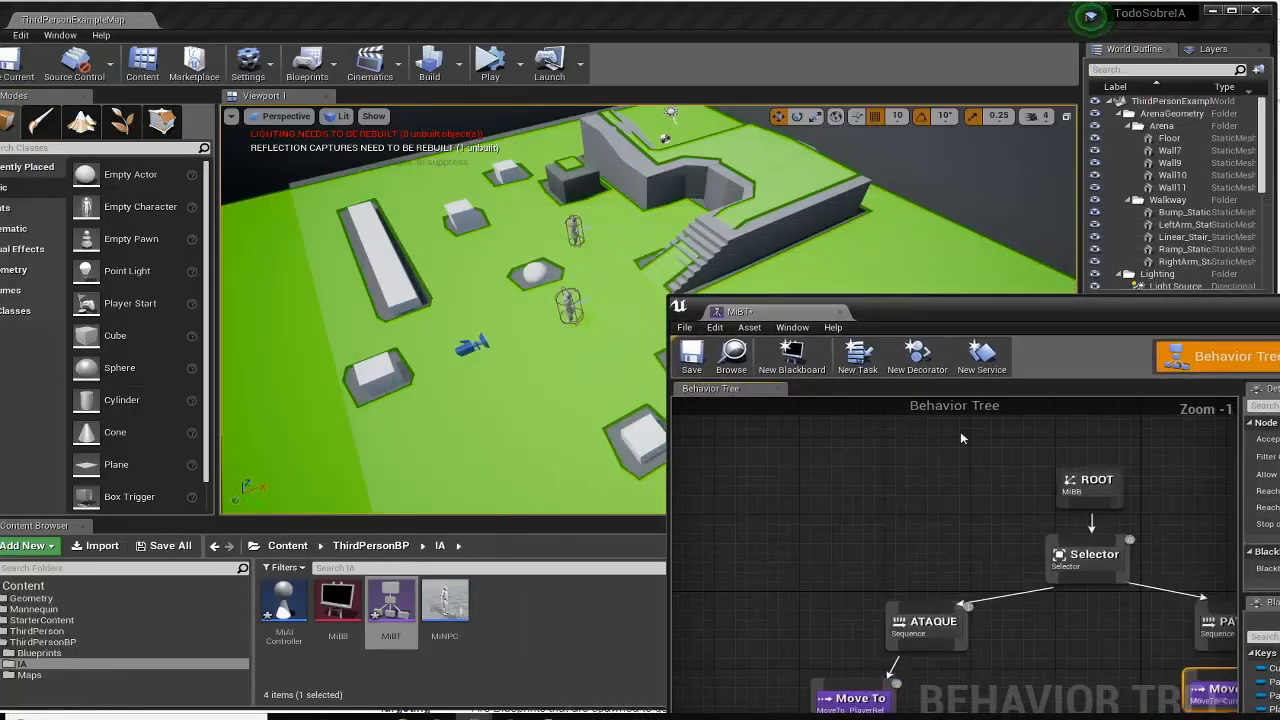
{"action": "left_click_drag", "start_coordinate": [987, 312], "coordinate": [844, 305]}
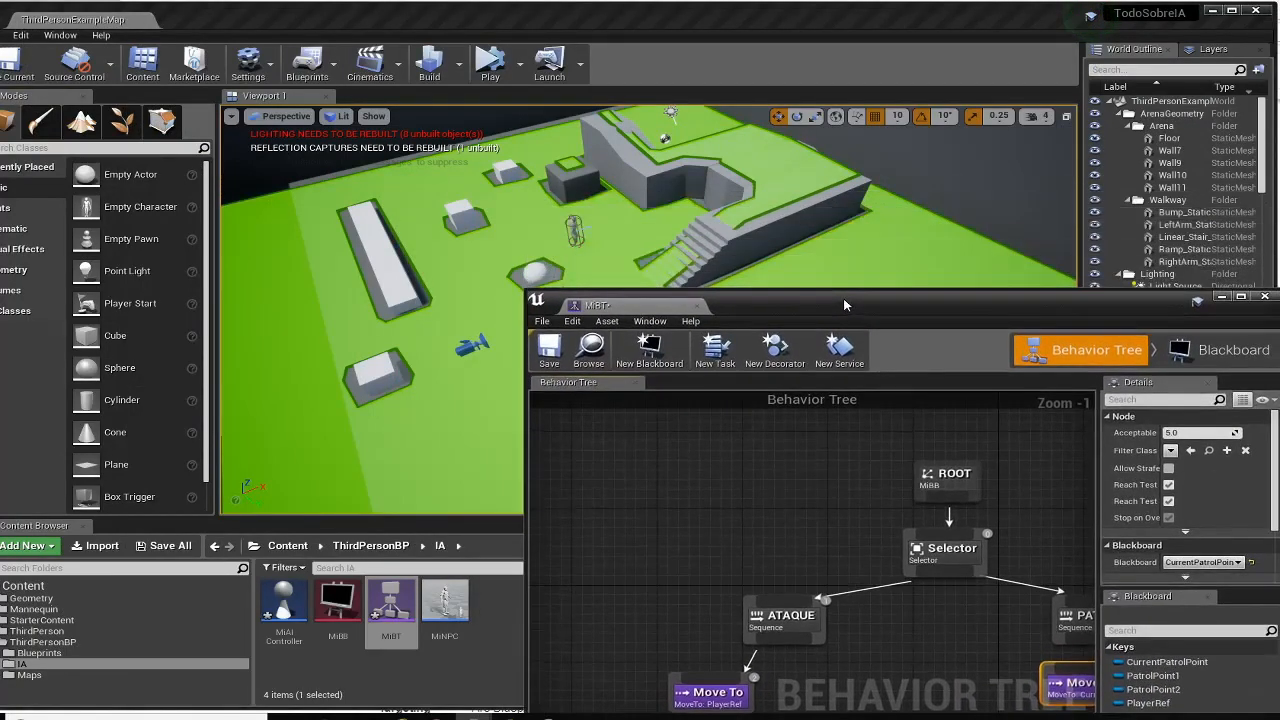
{"action": "left_click_drag", "start_coordinate": [822, 478], "coordinate": [764, 480]}
{"action": "right_click_drag", "start_coordinate": [760, 493], "coordinate": [650, 447]}
{"action": "scroll", "coordinate": [651, 448], "scroll_direction": "down", "scroll_amount": 1}
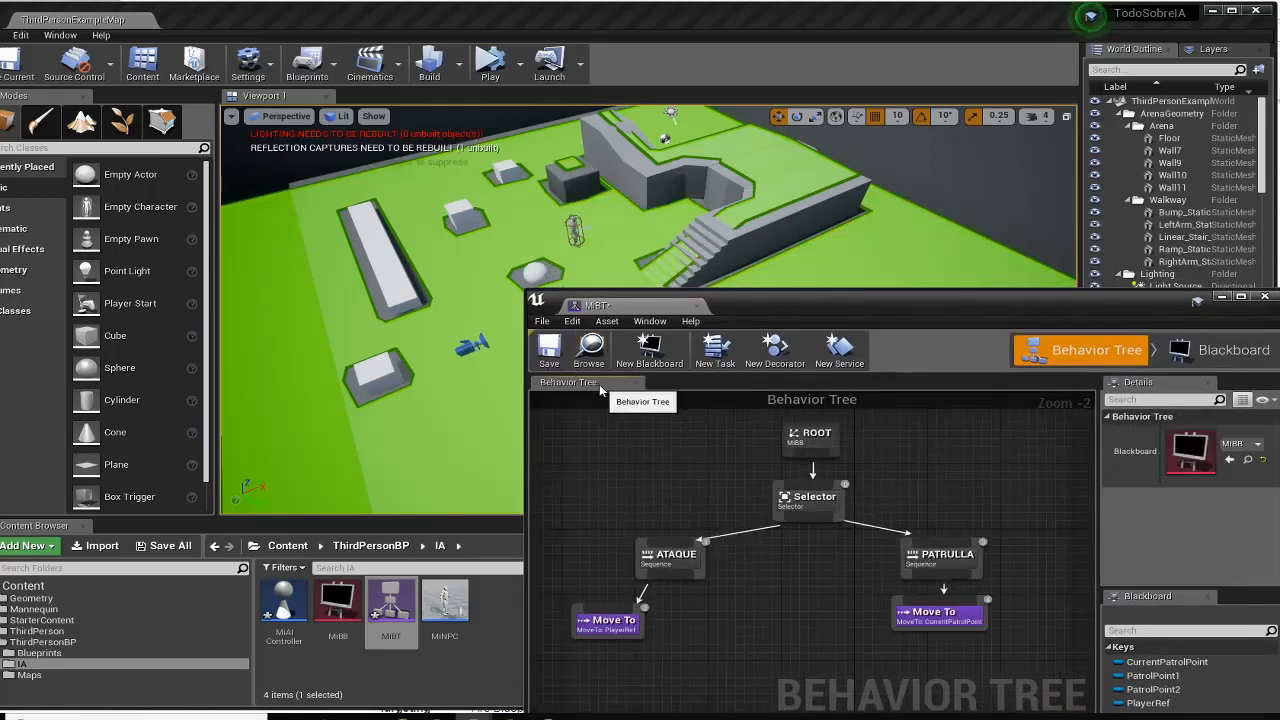
{"action": "scroll", "coordinate": [602, 440], "scroll_direction": "down", "scroll_amount": 2}
{"action": "scroll", "coordinate": [604, 438], "scroll_direction": "up", "scroll_amount": 3}
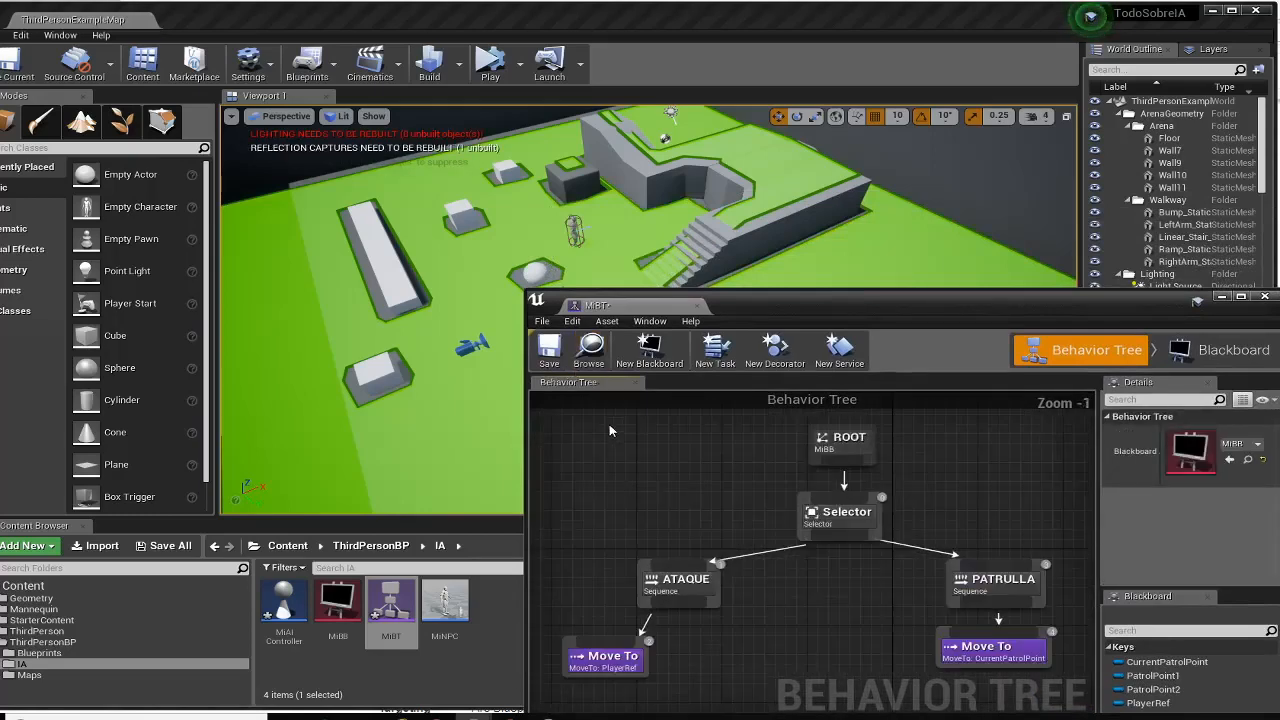
Play the level in Selected Viewport mode, move the character around while watching the MiBT execution flow, and stop the session
{"action": "right_click_drag", "start_coordinate": [461, 373], "coordinate": [505, 372]}
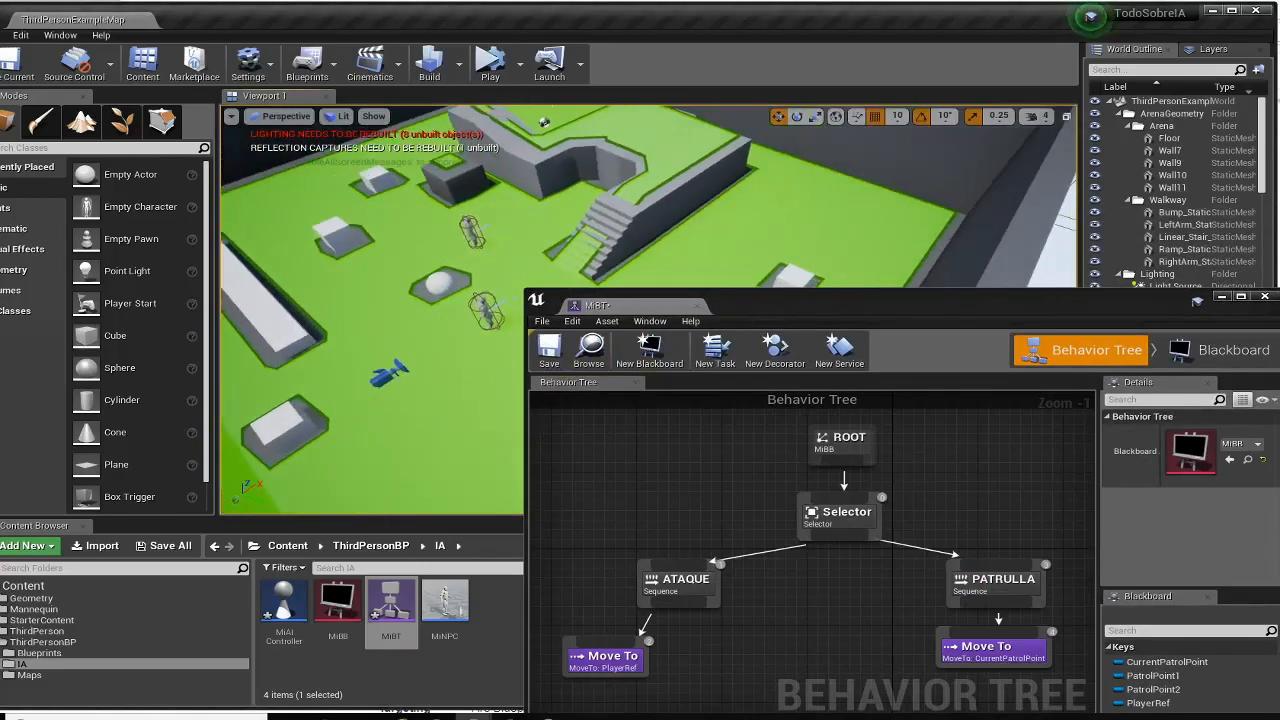
{"action": "left_click", "coordinate": [520, 63]}
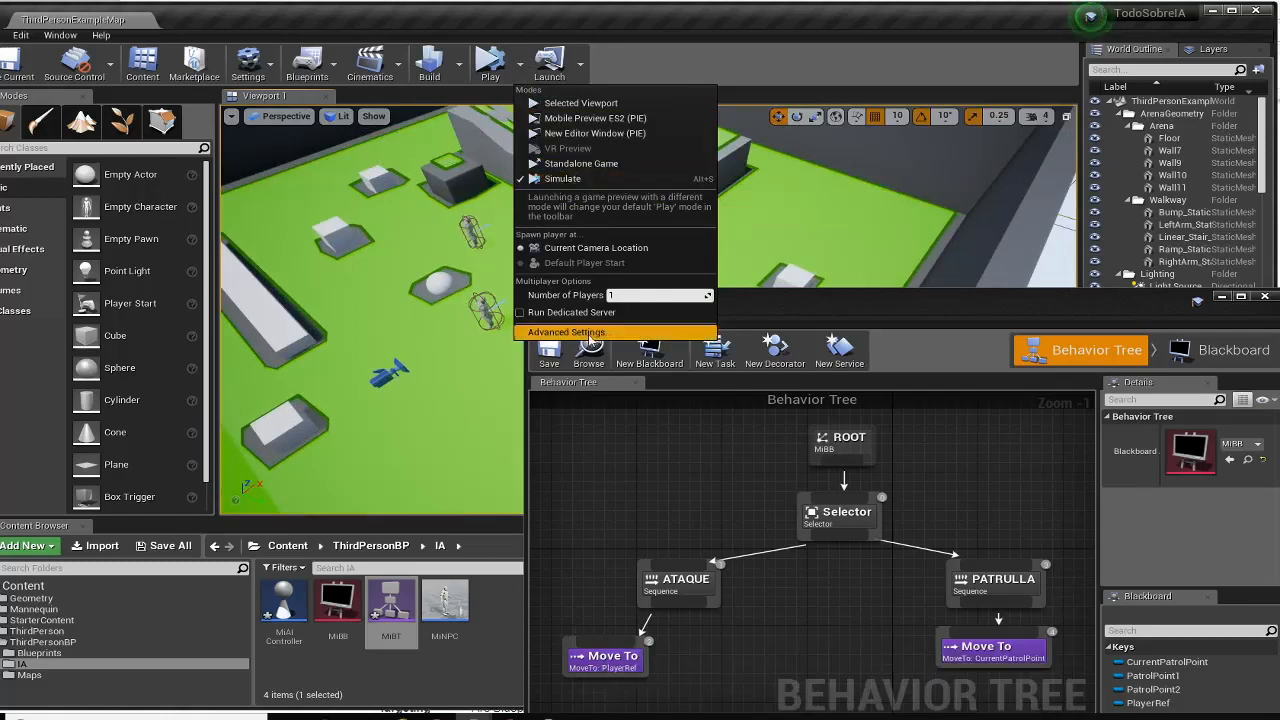
{"action": "left_click", "coordinate": [580, 103]}
{"action": "left_click", "coordinate": [427, 386]}
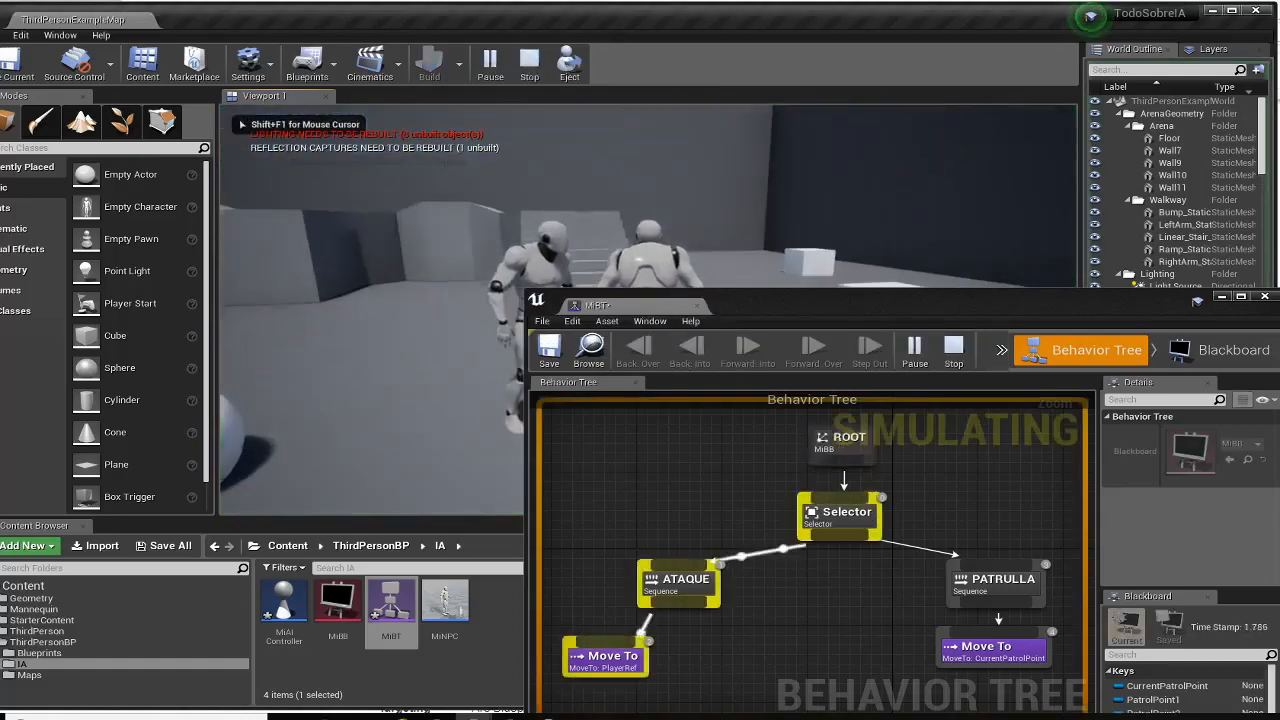
{"action": "key", "text": "s"}
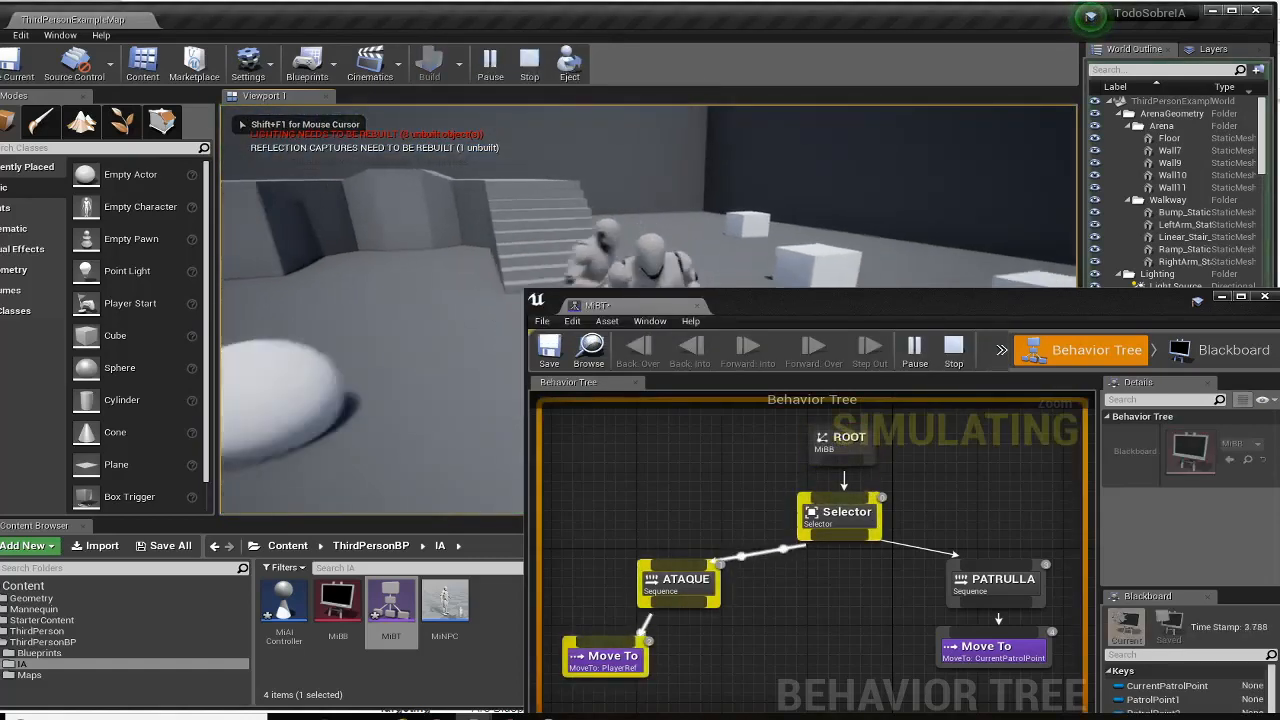
{"action": "key", "text": "a"}
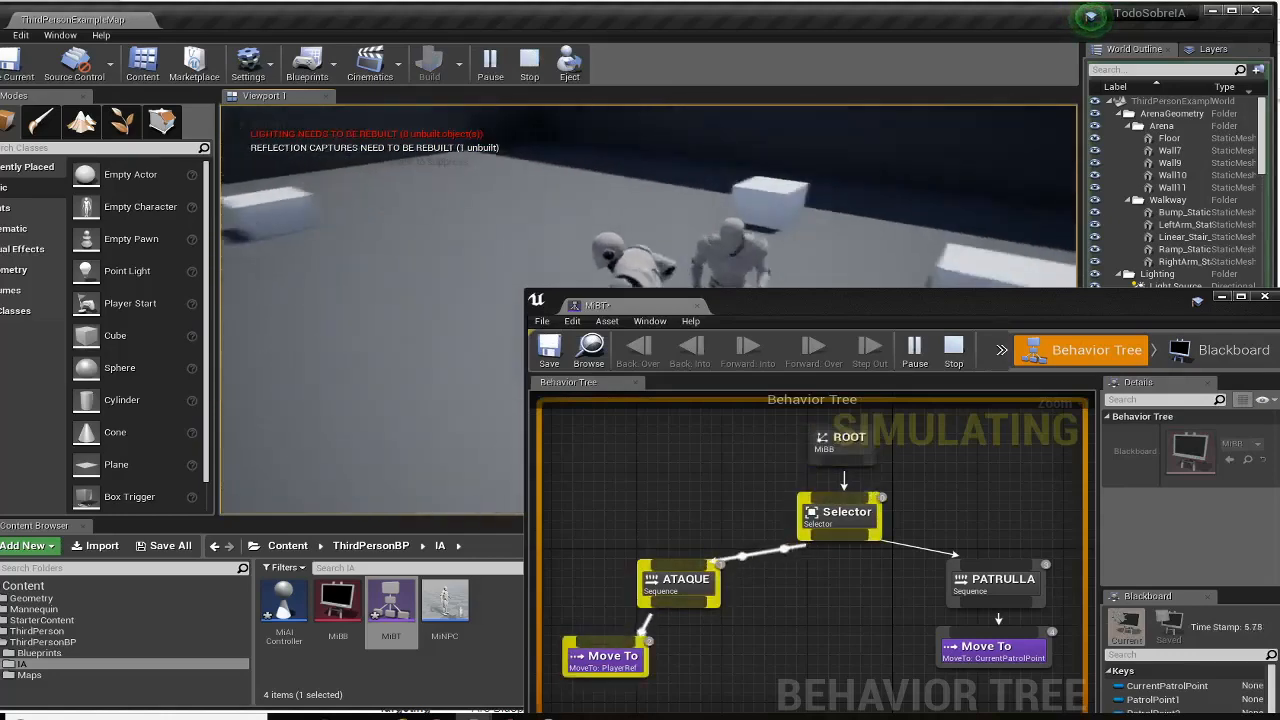
{"action": "key", "text": "a"}
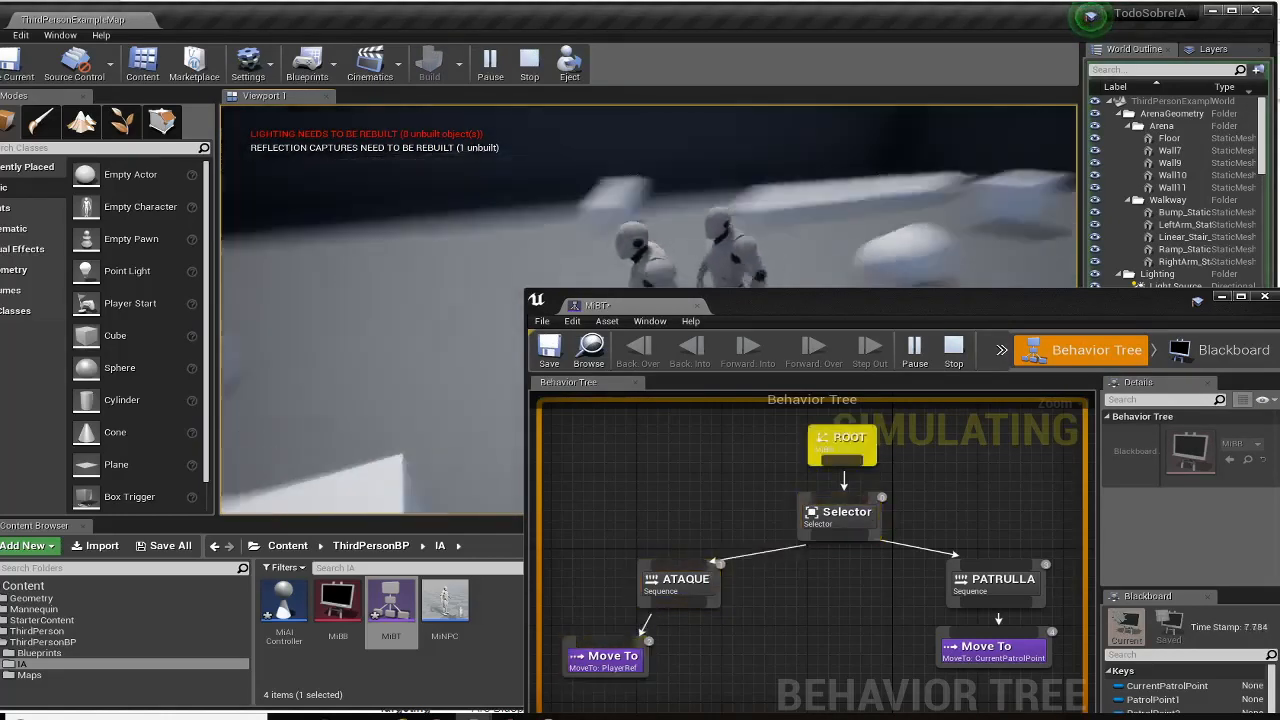
{"action": "key", "text": "a"}
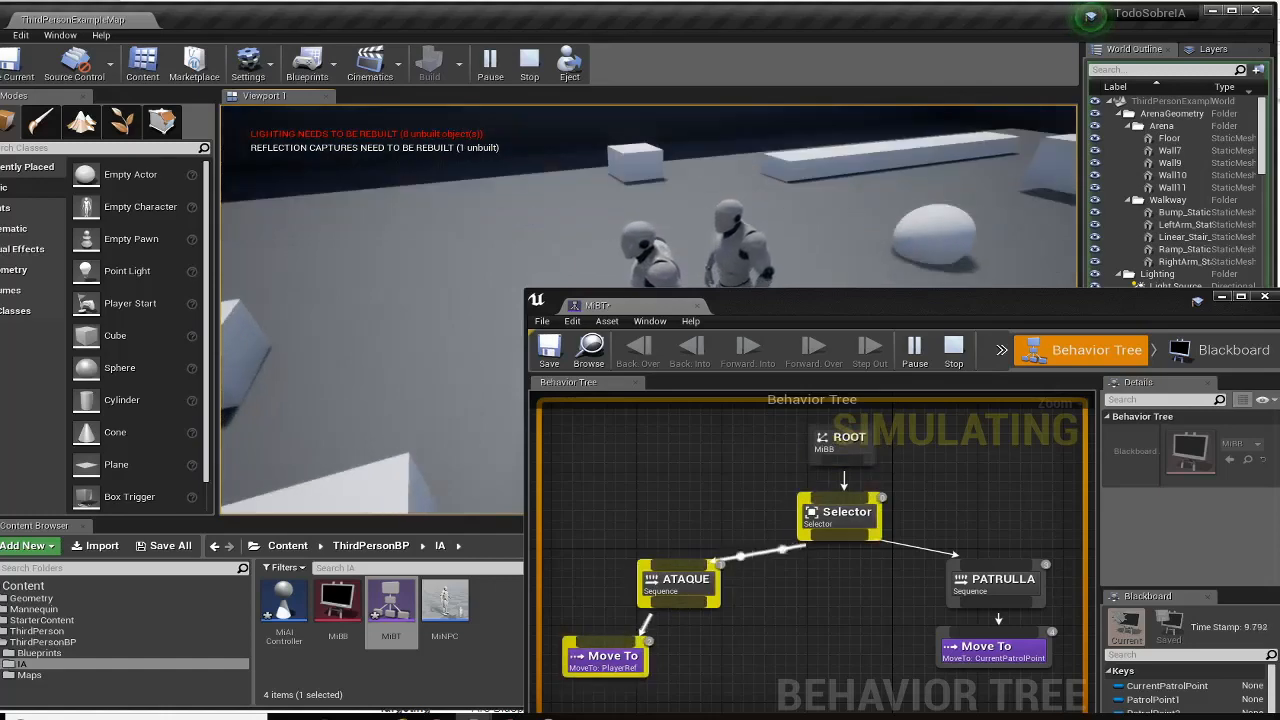
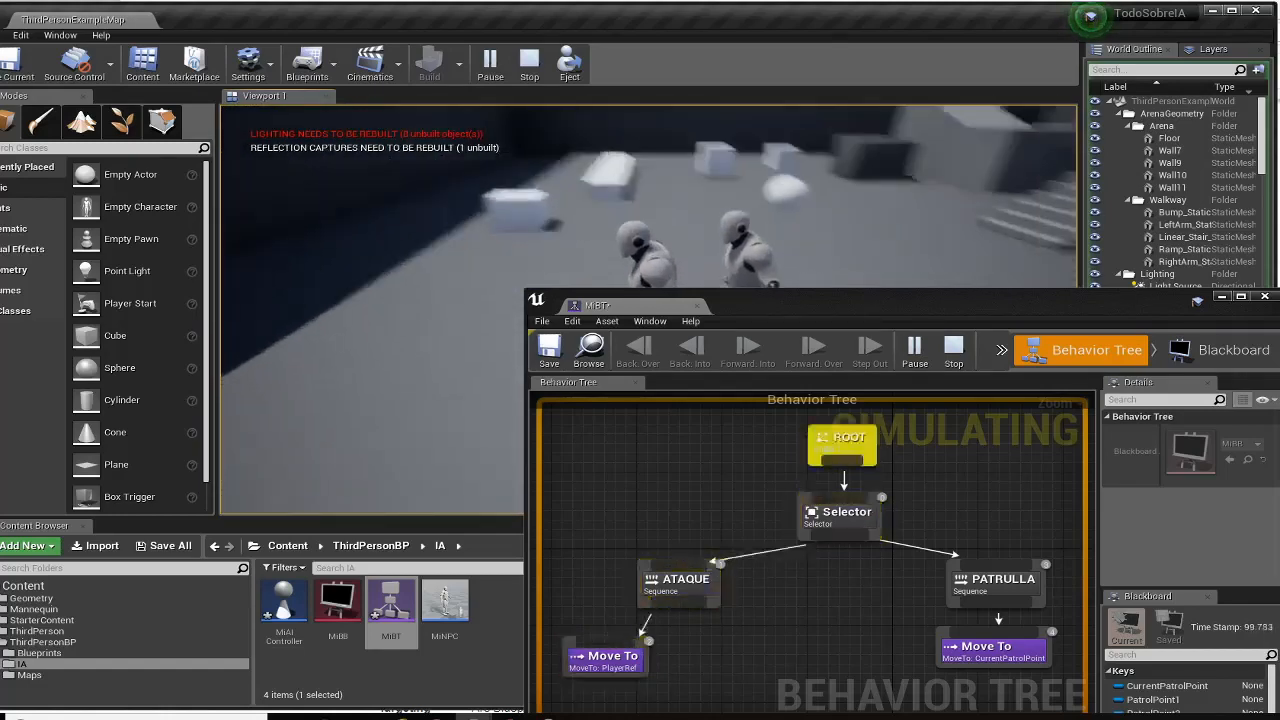
{"action": "key", "text": "Escape"}
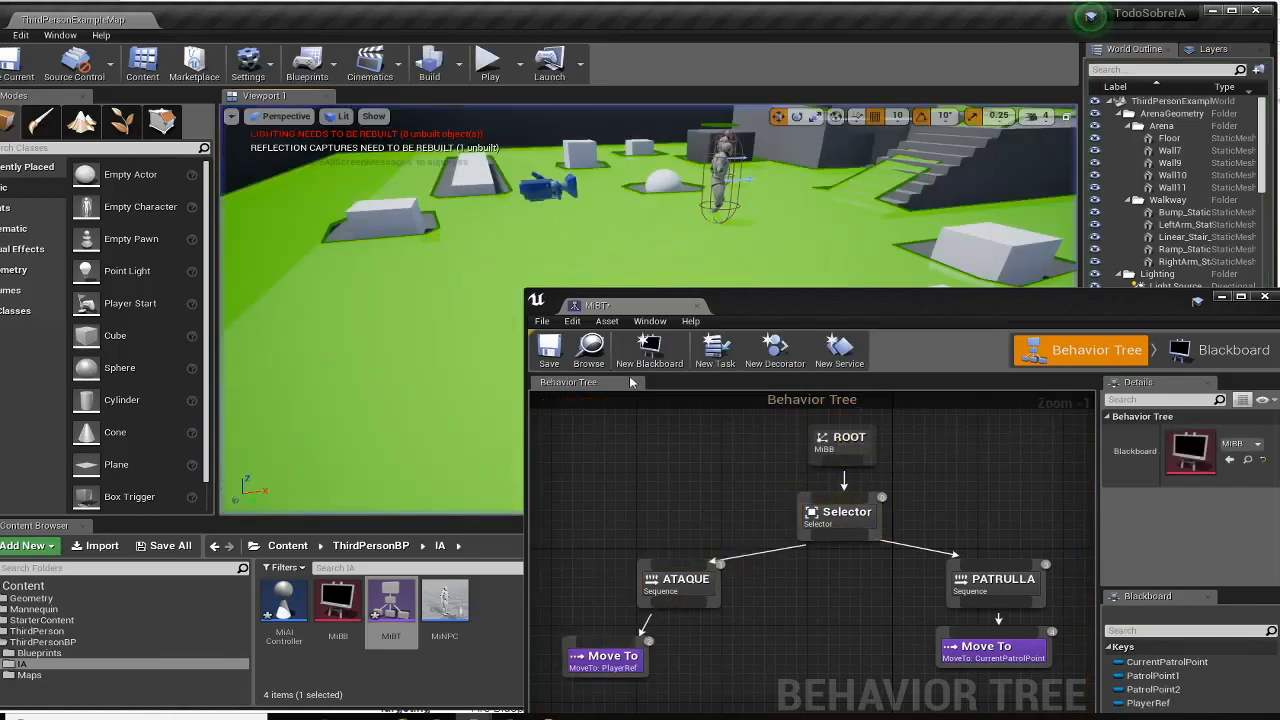
Restore the MiBT window to full-screen size and close it to return to the level
{"action": "left_click_drag", "start_coordinate": [771, 308], "coordinate": [224, 20]}
{"action": "left_click_drag", "start_coordinate": [736, 445], "coordinate": [1272, 703]}
{"action": "key", "text": "Home"}
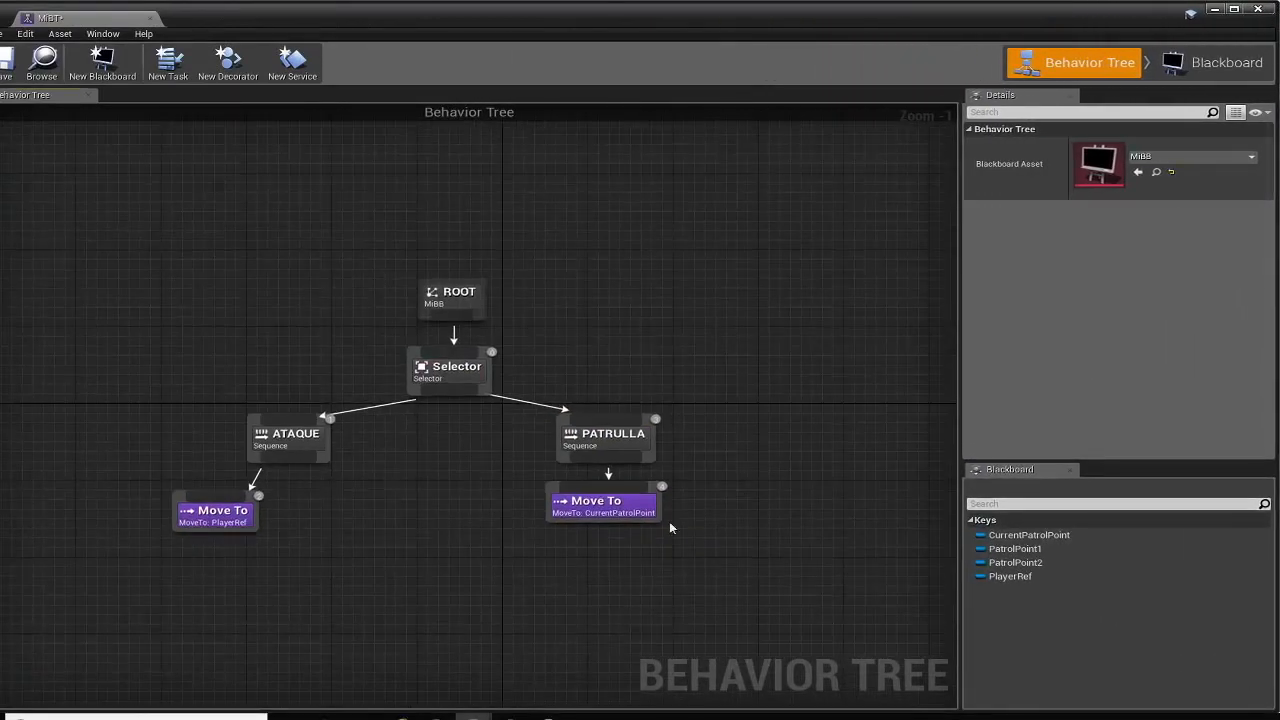
{"action": "left_click", "coordinate": [1258, 9]}
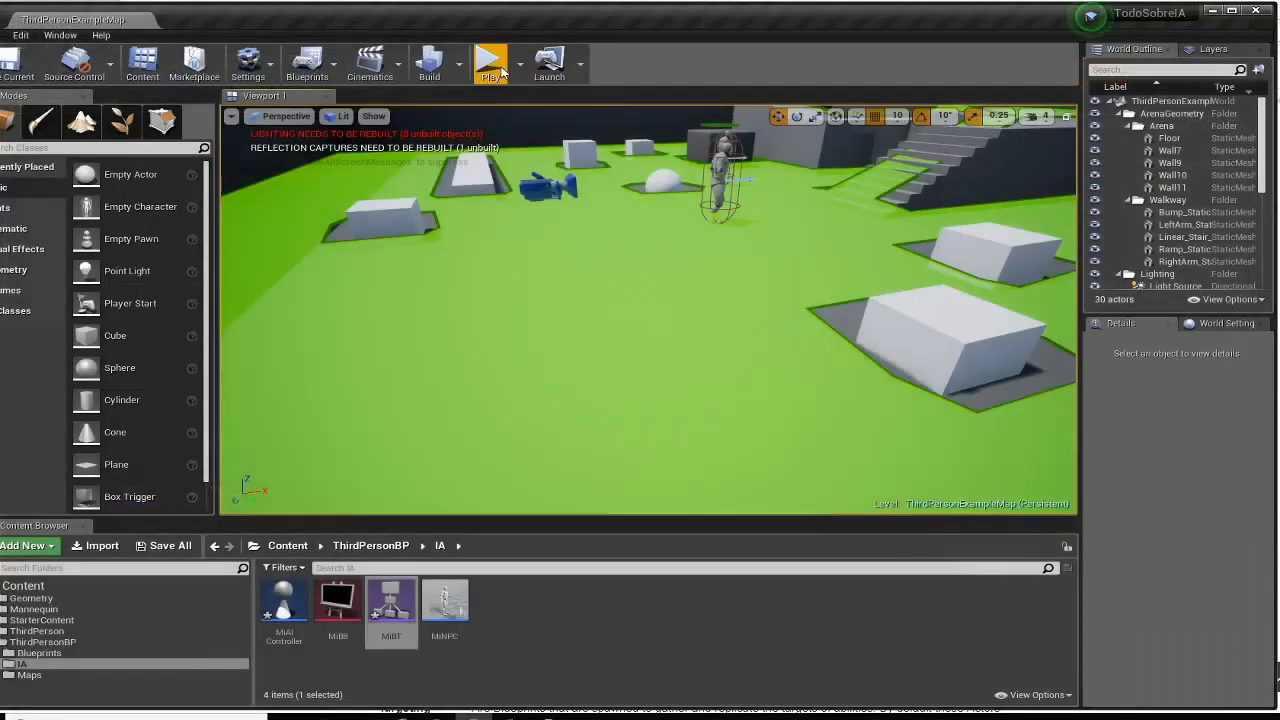
Play the level again, run the character around the arena to test the NPC's pursuit, and end the session
{"action": "left_click", "coordinate": [490, 55]}
{"action": "key", "text": "w"}
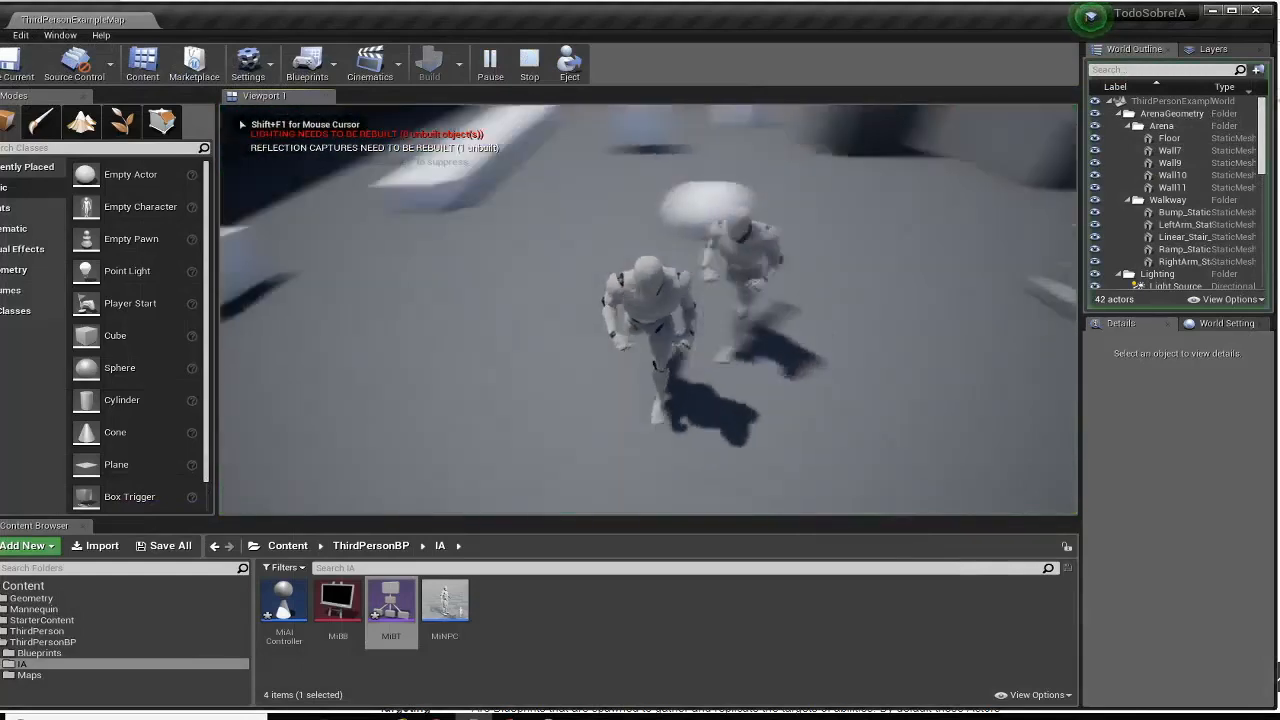
{"action": "key", "text": "w"}
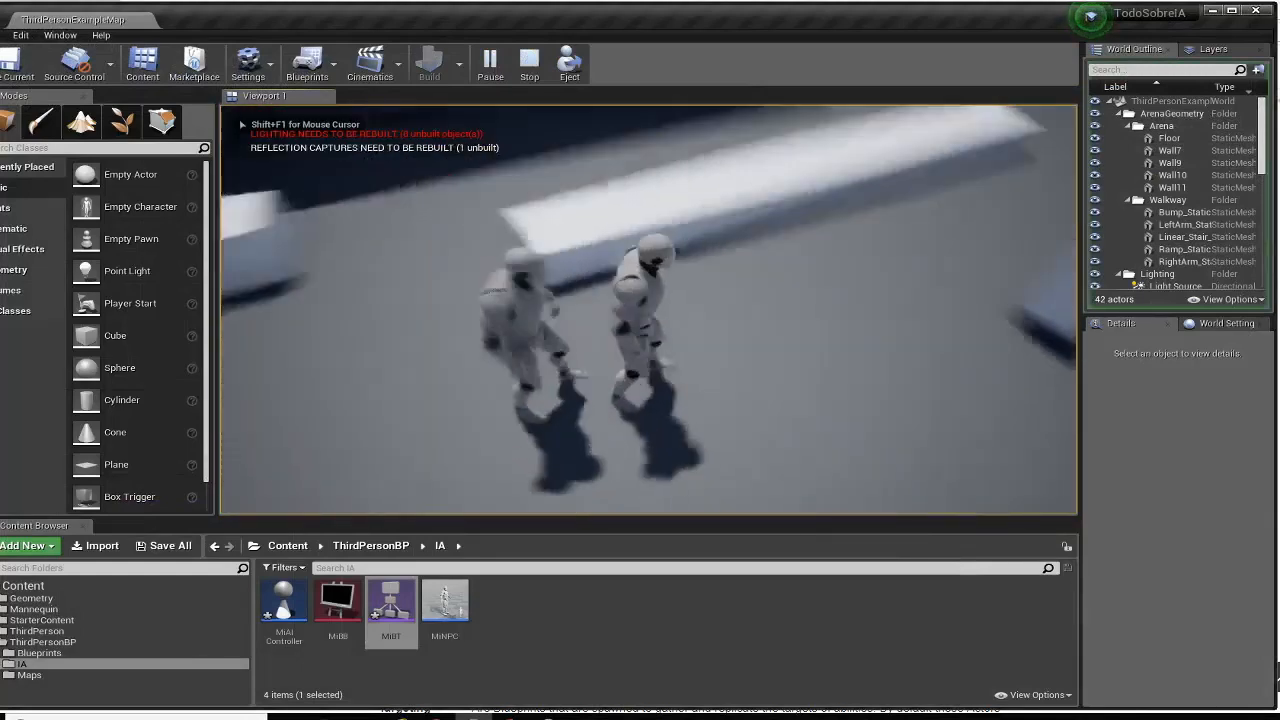
{"action": "key", "text": "w"}
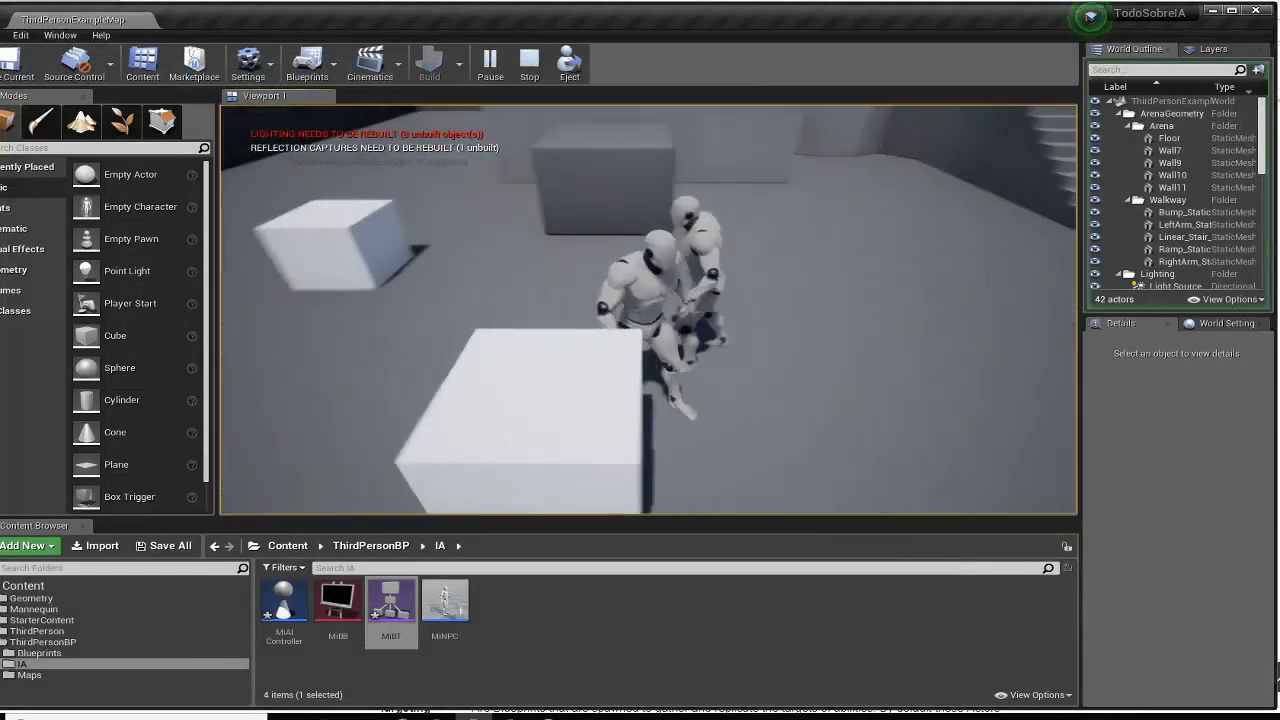
{"action": "key", "text": "w"}
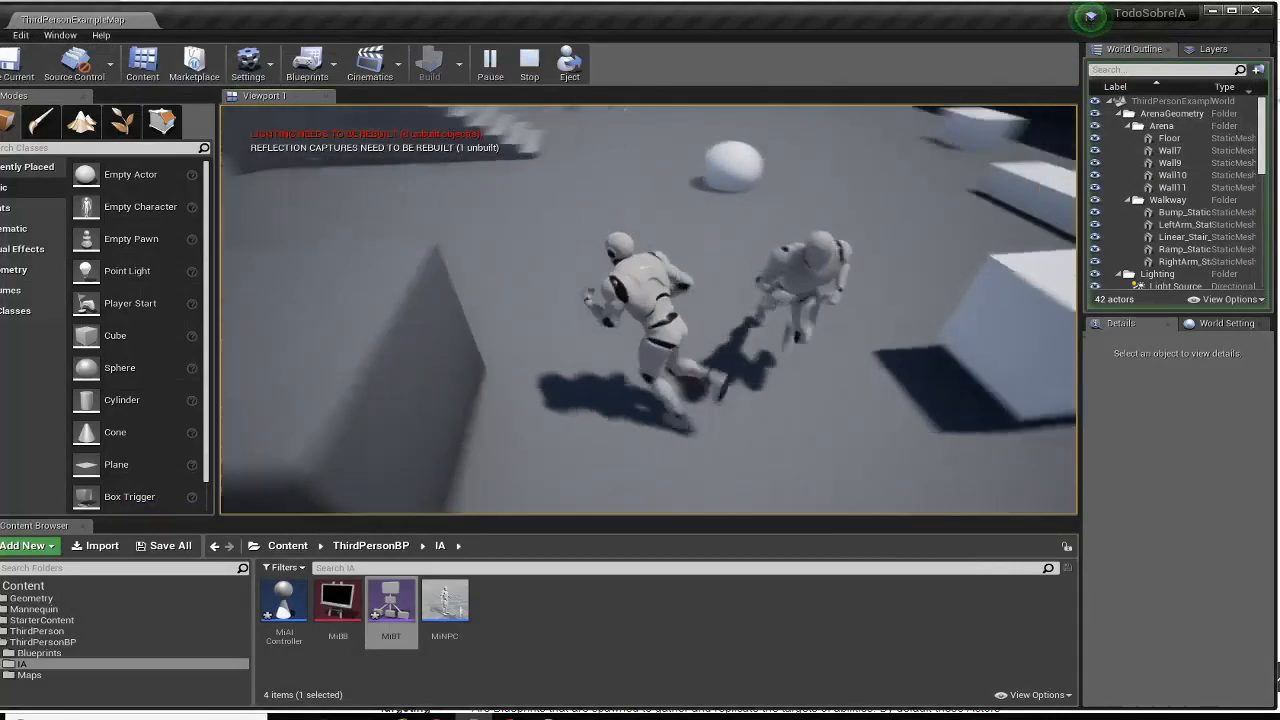
{"action": "key", "text": "Escape"}
Reopen the MiBT behavior tree from the IA folder, with the ATAQUE branch in view
{"action": "mouse_move", "coordinate": [713, 349]}
{"action": "right_mouse_down"}
{"action": "mouse_move", "coordinate": [740, 352]}
{"action": "mouse_move", "coordinate": [735, 320]}
{"action": "mouse_move", "coordinate": [713, 349]}
{"action": "mouse_move", "coordinate": [703, 308]}
{"action": "mouse_move", "coordinate": [700, 348]}
{"action": "mouse_move", "coordinate": [590, 356]}
{"action": "mouse_move", "coordinate": [713, 347]}
{"action": "right_mouse_up"}
{"action": "key", "text": "s"}
{"action": "key", "text": "w"}
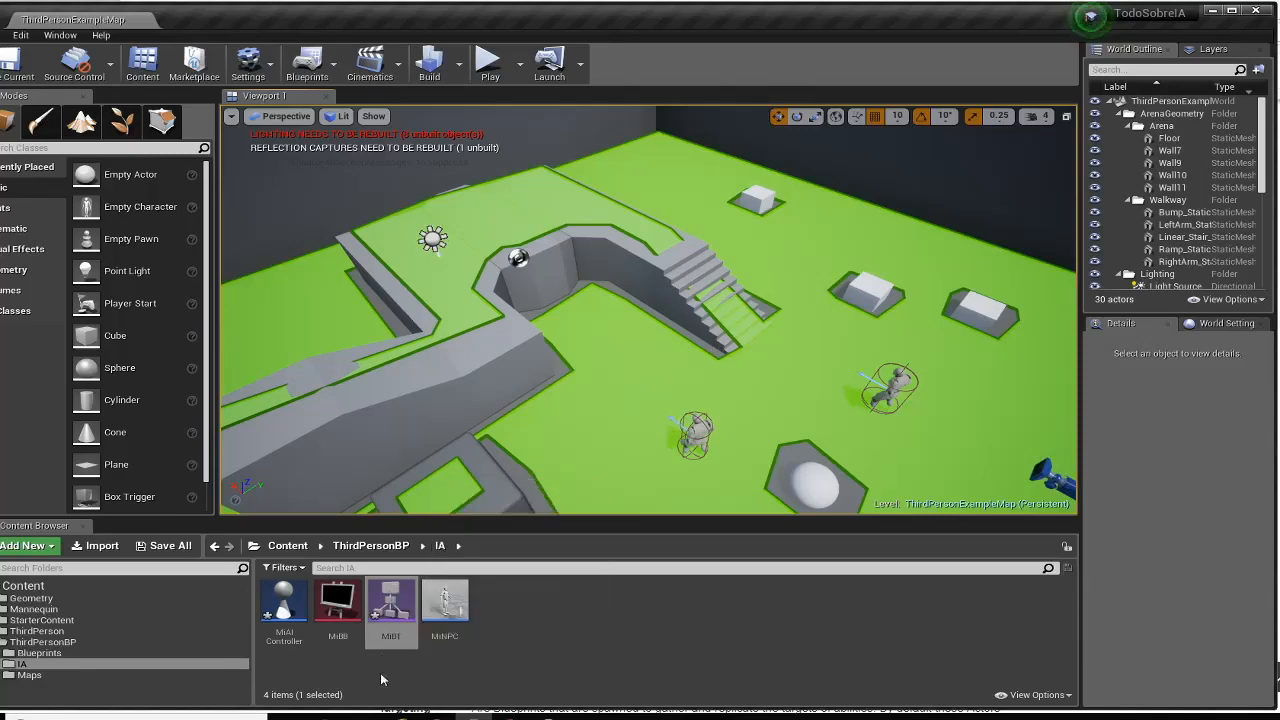
{"action": "double_click", "coordinate": [395, 625]}
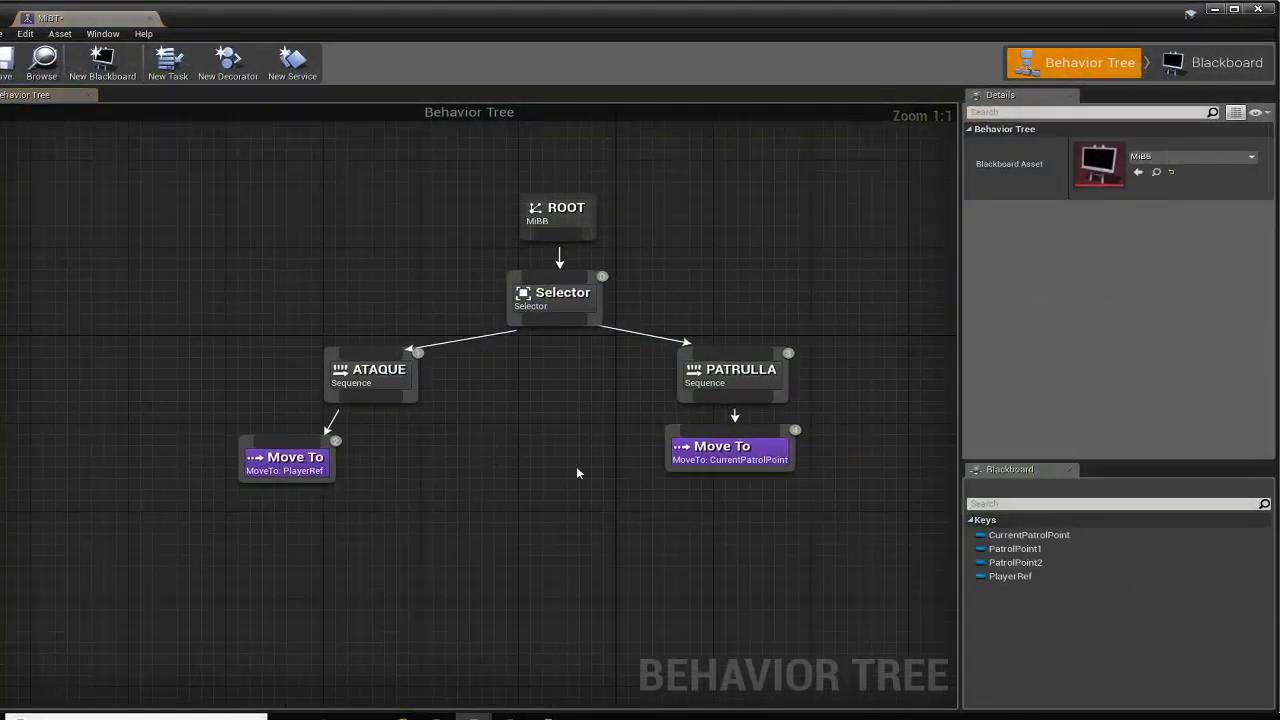
{"action": "scroll", "coordinate": [471, 405], "scroll_direction": "up", "scroll_amount": 4}
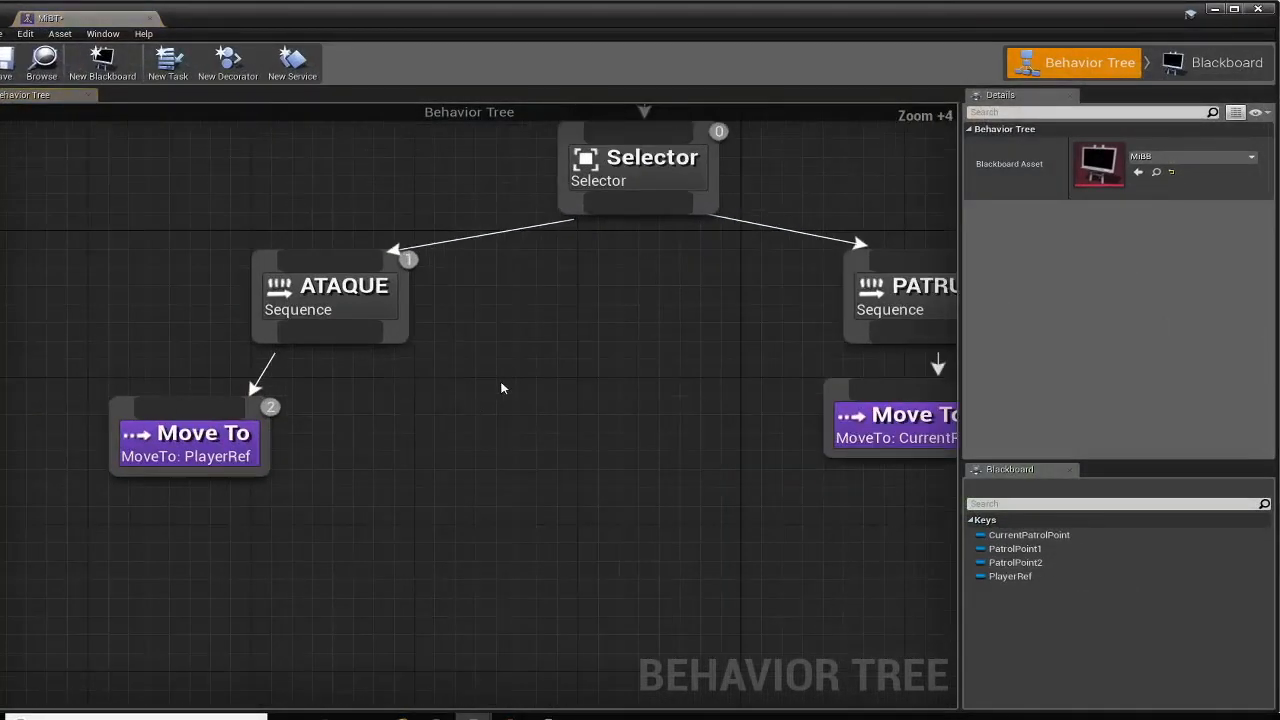
Align the Move To nodes beneath the ATAQUE and PATRULLA sequences and raise the ATAQUE sequence slightly
{"action": "left_click_drag", "start_coordinate": [180, 445], "coordinate": [343, 462]}
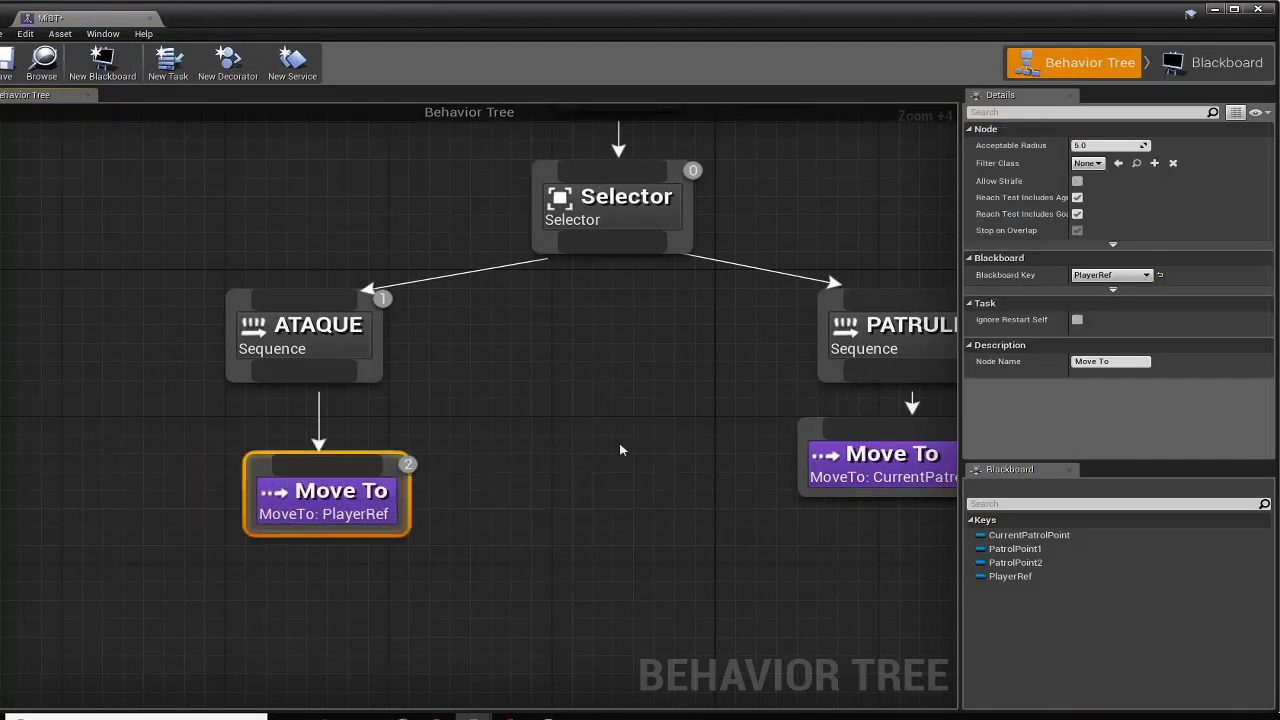
{"action": "right_click_drag", "start_coordinate": [580, 449], "coordinate": [259, 411]}
{"action": "left_click_drag", "start_coordinate": [488, 391], "coordinate": [549, 444]}
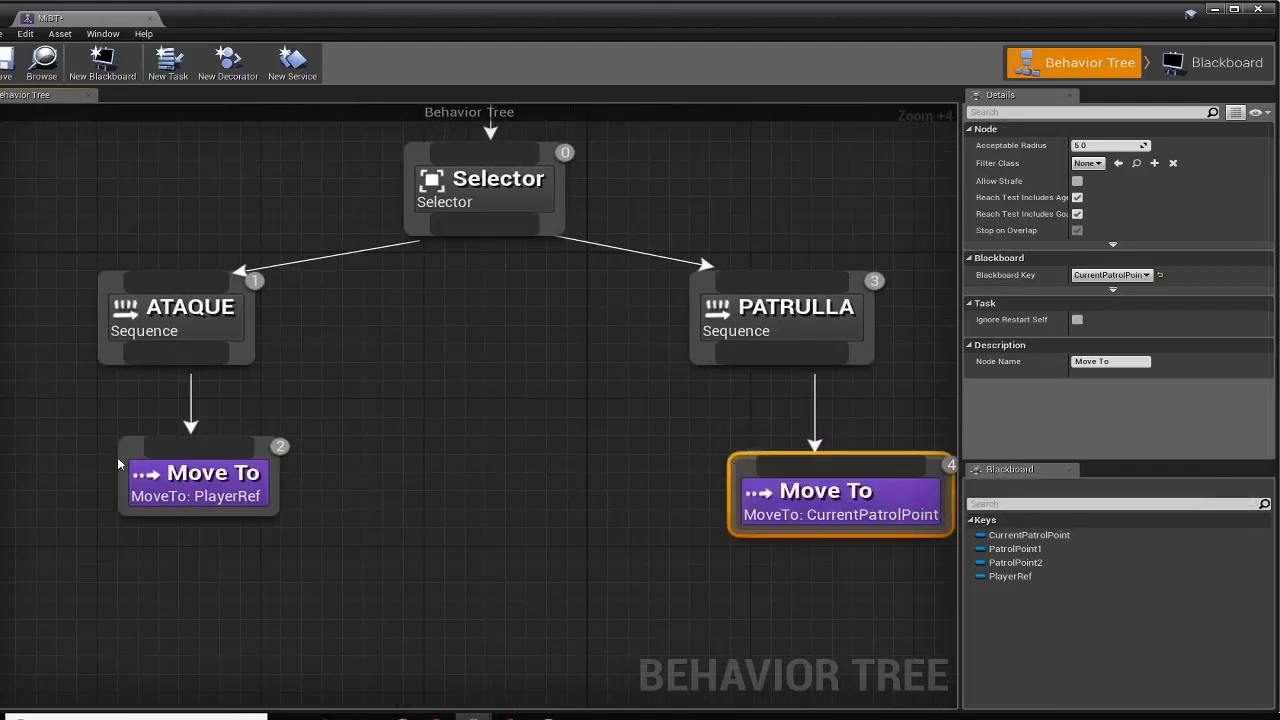
{"action": "left_click_drag", "start_coordinate": [124, 443], "coordinate": [106, 443]}
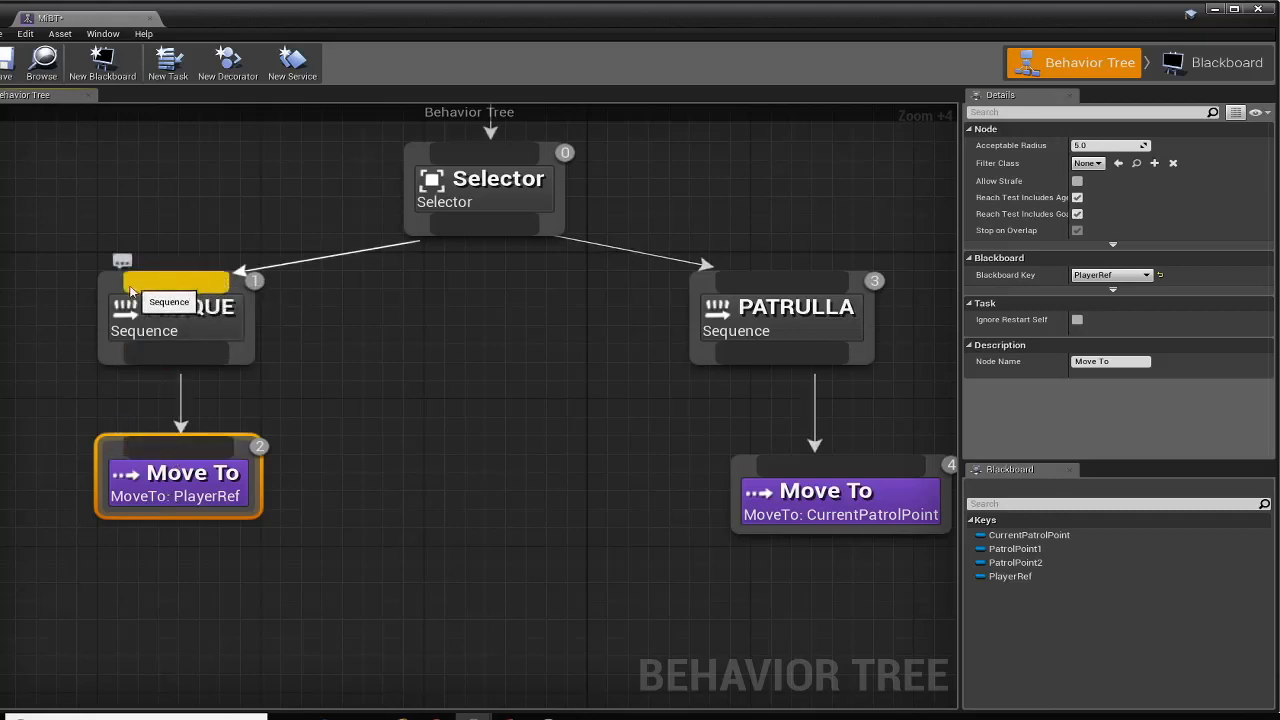
{"action": "left_click_drag", "start_coordinate": [135, 288], "coordinate": [108, 282]}
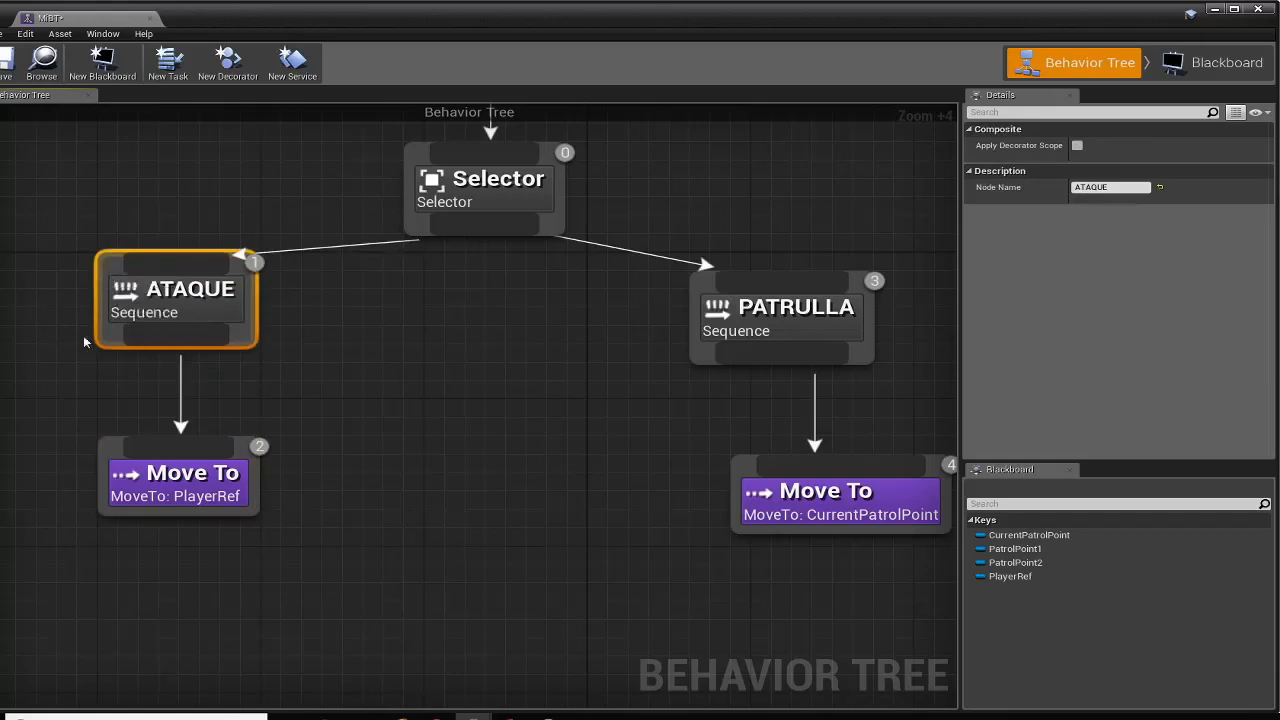
Delete the ATAQUE sequence together with its PlayerRef Move To task from the behavior tree
{"action": "left_click_drag", "start_coordinate": [154, 397], "coordinate": [352, 545]}
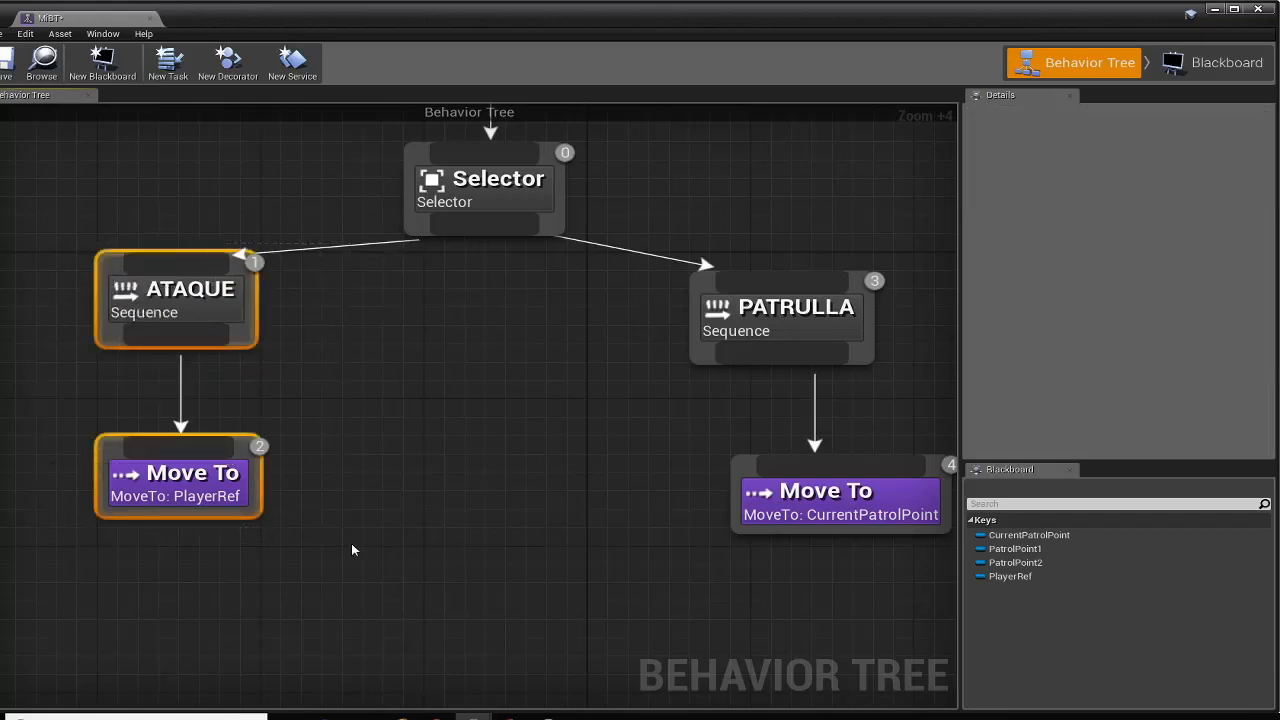
{"action": "key", "text": "Delete"}
{"action": "right_click_drag", "start_coordinate": [412, 480], "coordinate": [354, 506]}
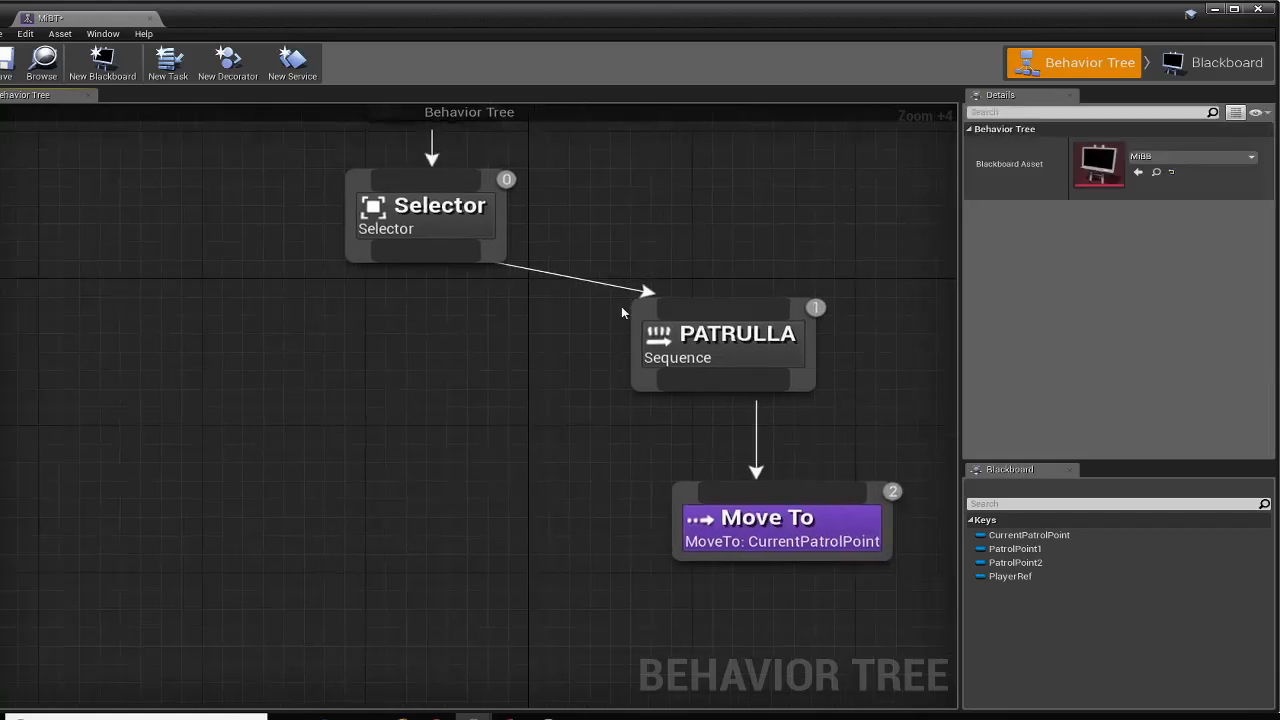
Arrange the PATRULLA sequence below the Selector and center its CurrentPatrolPoint Move To task beneath it
{"action": "left_click_drag", "start_coordinate": [641, 306], "coordinate": [416, 343]}
{"action": "left_click_drag", "start_coordinate": [690, 505], "coordinate": [350, 550]}
{"action": "right_click_drag", "start_coordinate": [311, 534], "coordinate": [391, 469]}
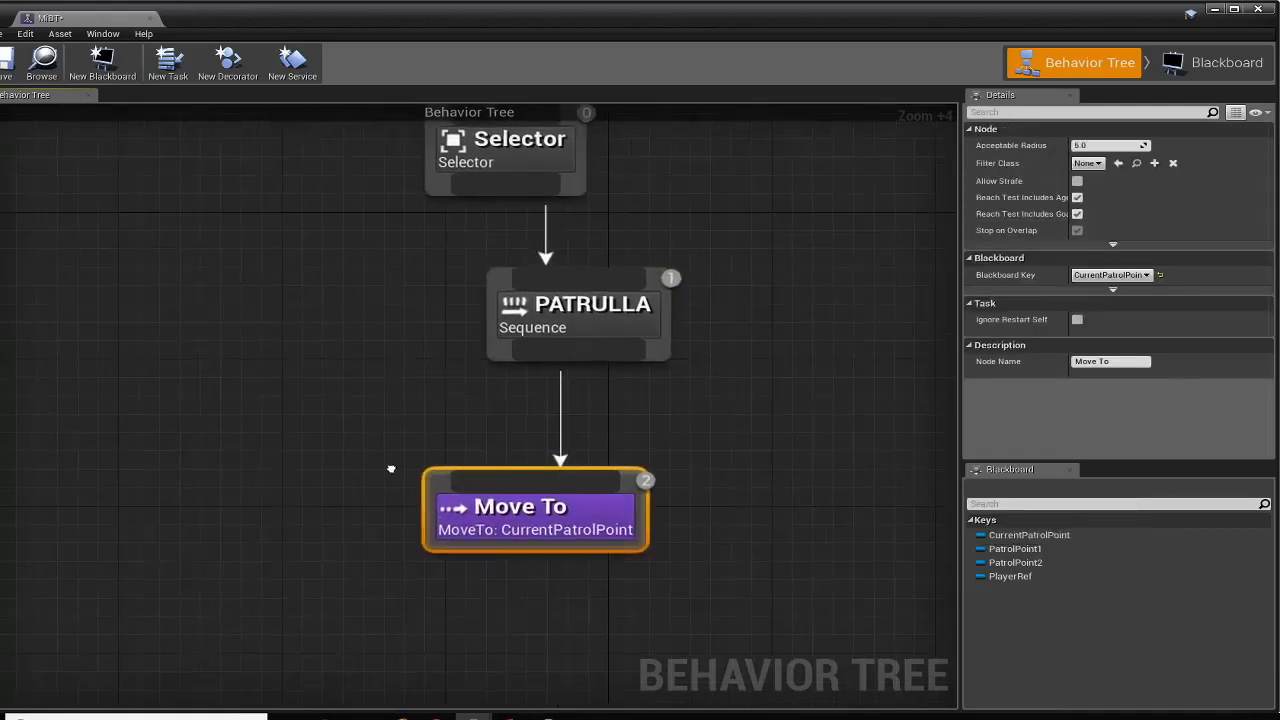
{"action": "left_click_drag", "start_coordinate": [425, 485], "coordinate": [507, 485]}
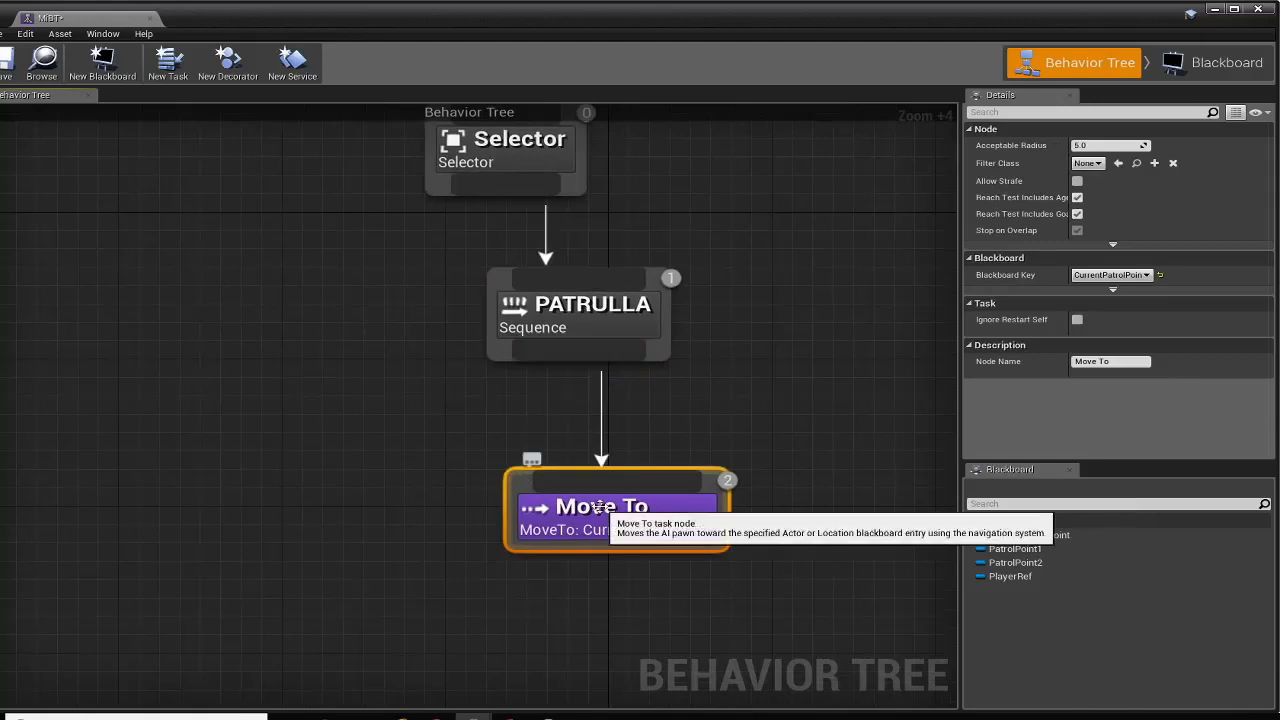
{"action": "left_click_drag", "start_coordinate": [597, 508], "coordinate": [556, 508]}
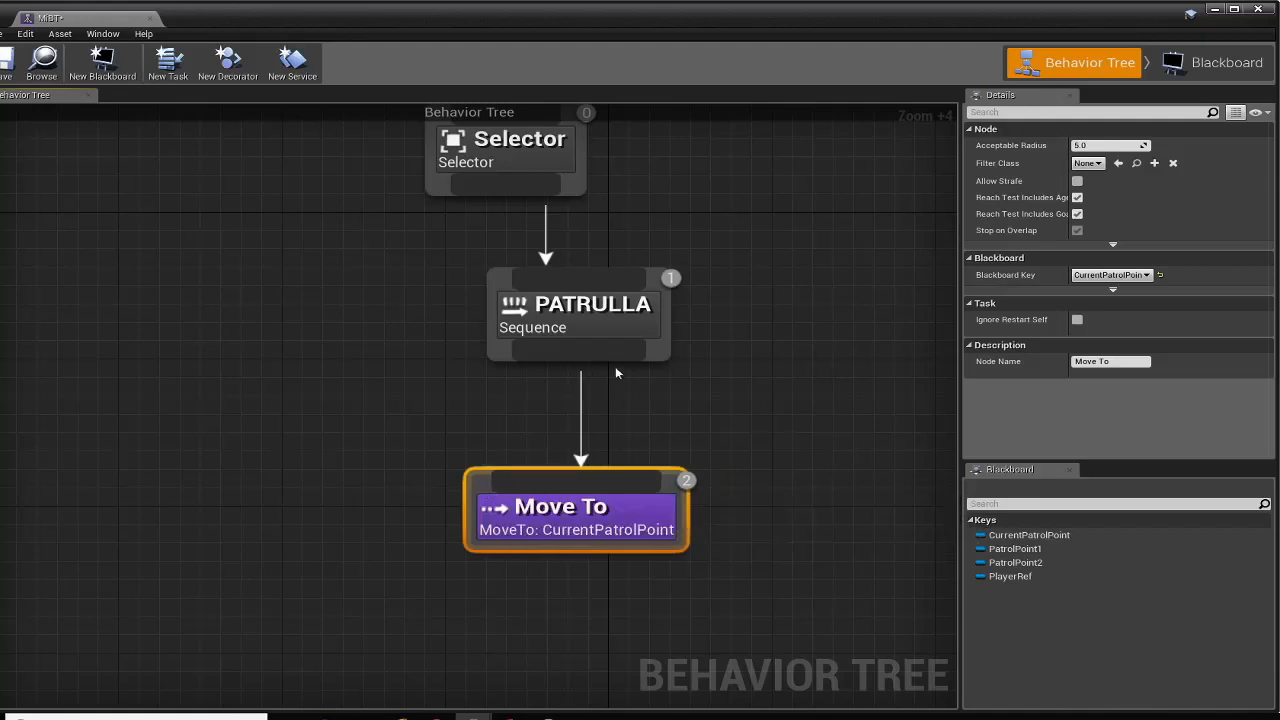
Add a Wait task to the PATRULLA sequence after Move To, with a wait time of 3 seconds
{"action": "left_click_drag", "start_coordinate": [614, 368], "coordinate": [798, 478]}
{"action": "type", "text": "wait"}
{"action": "key", "text": "Return"}
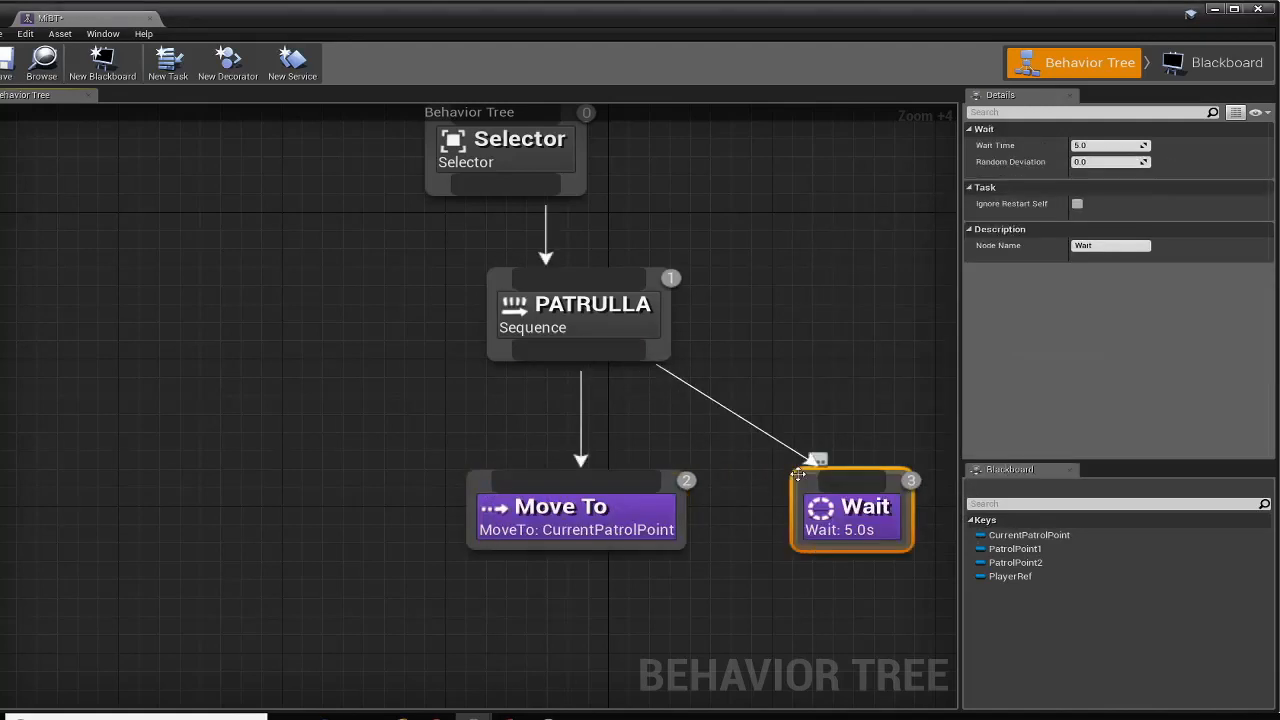
{"action": "left_click_drag", "start_coordinate": [808, 480], "coordinate": [781, 475]}
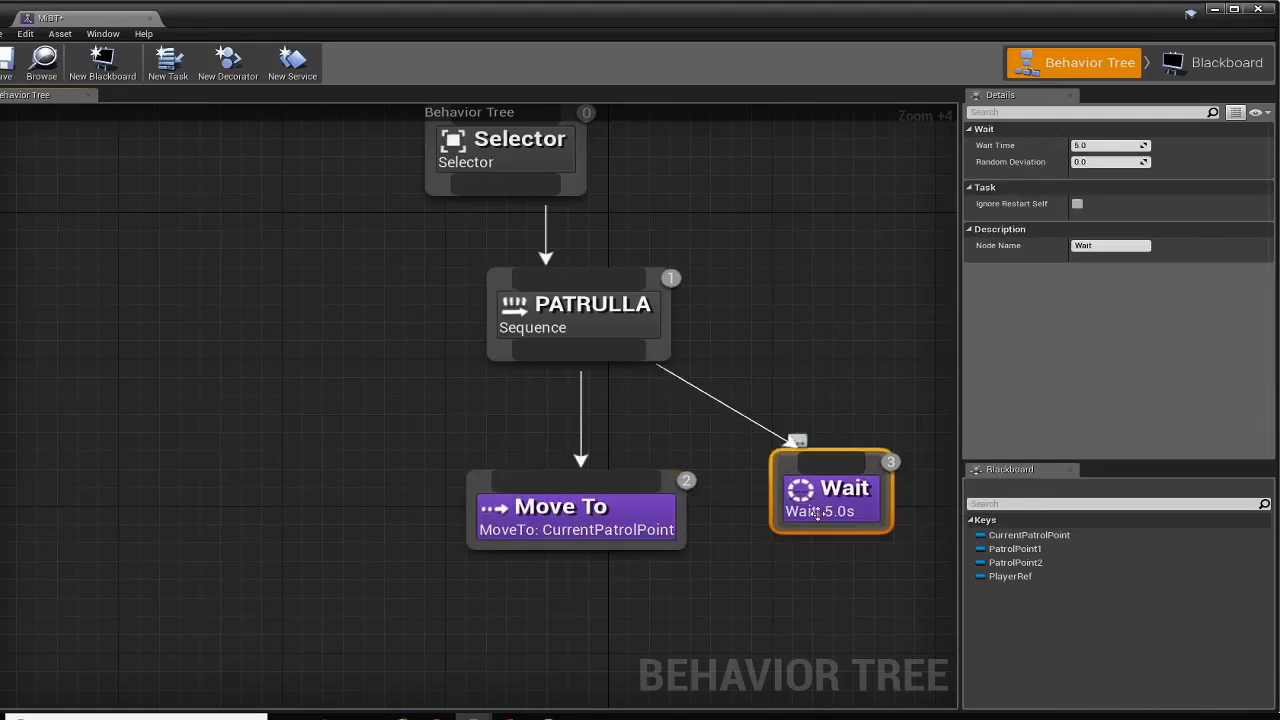
{"action": "left_click", "coordinate": [1080, 145]}
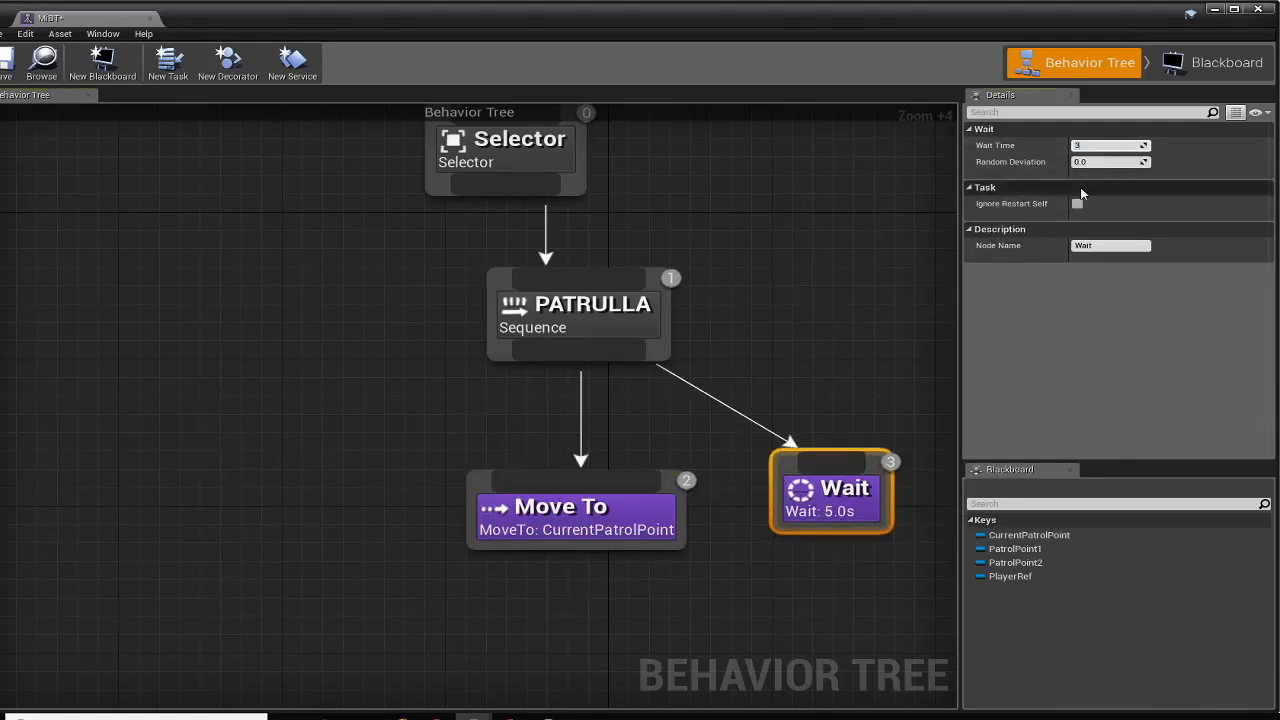
{"action": "key", "text": "Tab"}
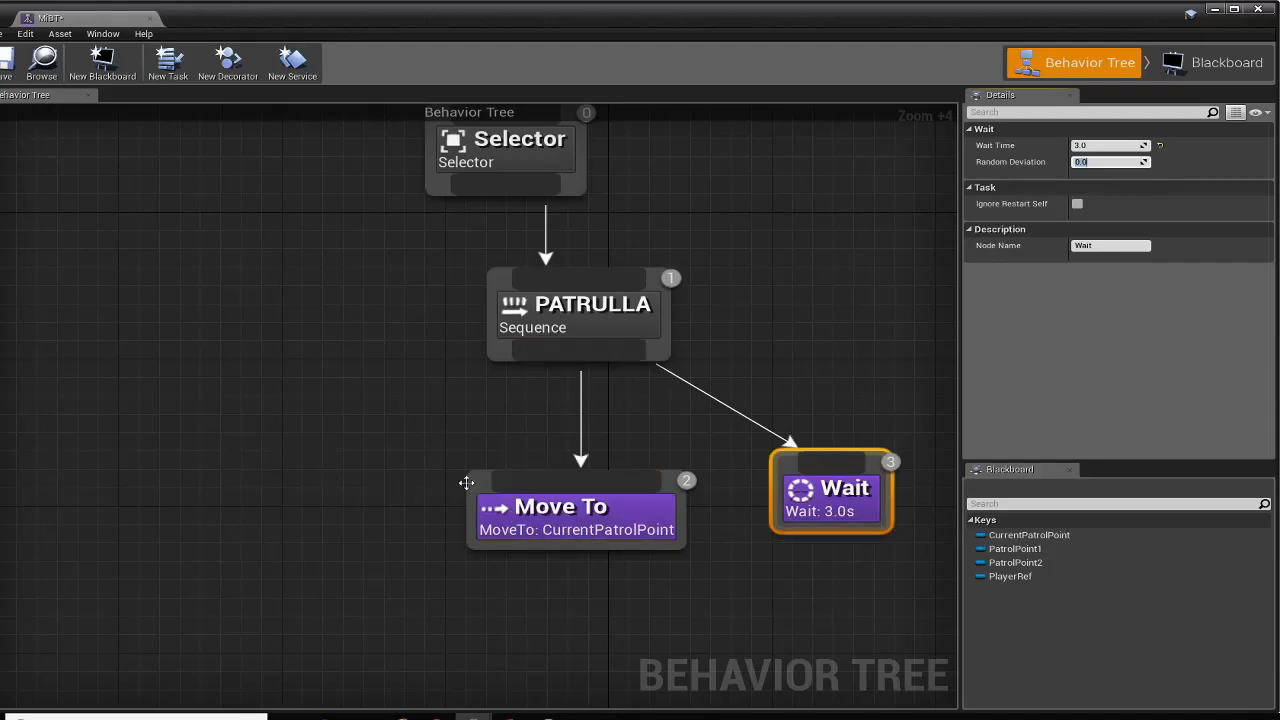
Nudge the Move To node under PATRULLA, and save and close the MiBT behavior tree
{"action": "left_click_drag", "start_coordinate": [466, 483], "coordinate": [487, 484]}
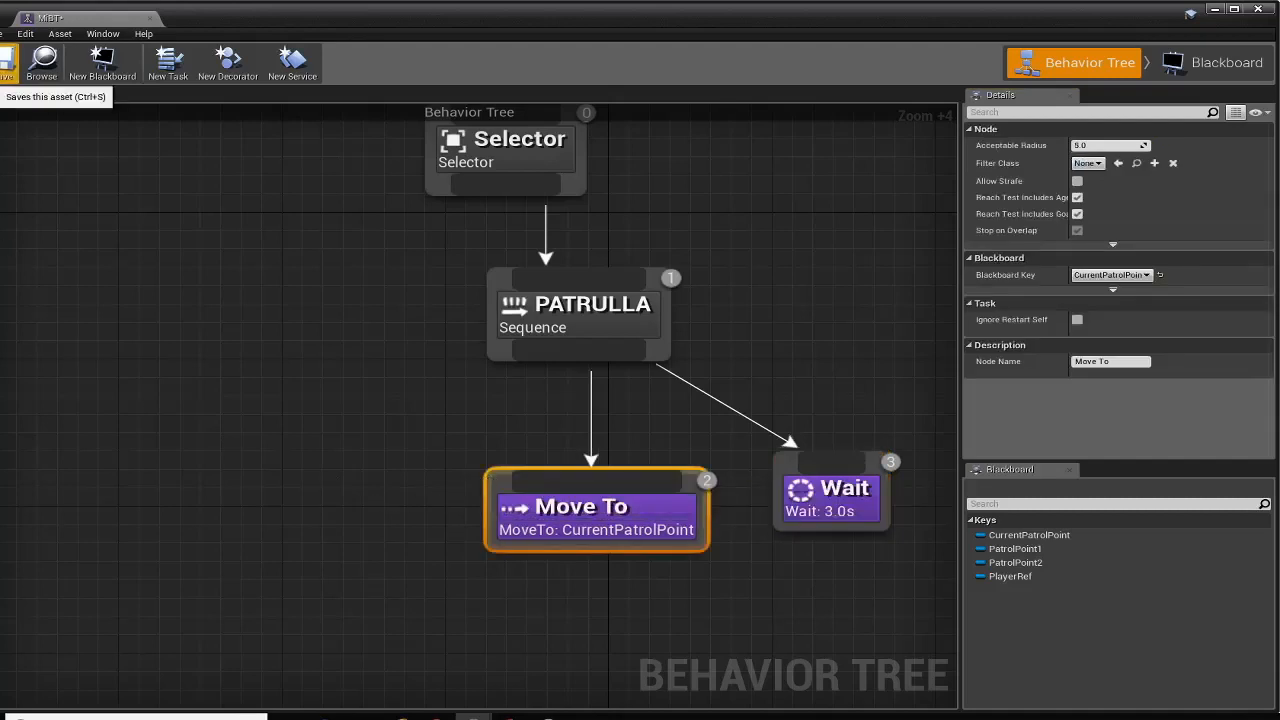
{"action": "left_click", "coordinate": [6, 62]}
{"action": "left_click", "coordinate": [1271, 12]}
Place a Target Point in the level near the end of the long white block and raise it to height 190
{"action": "right_click_drag", "start_coordinate": [648, 310], "coordinate": [361, 418]}
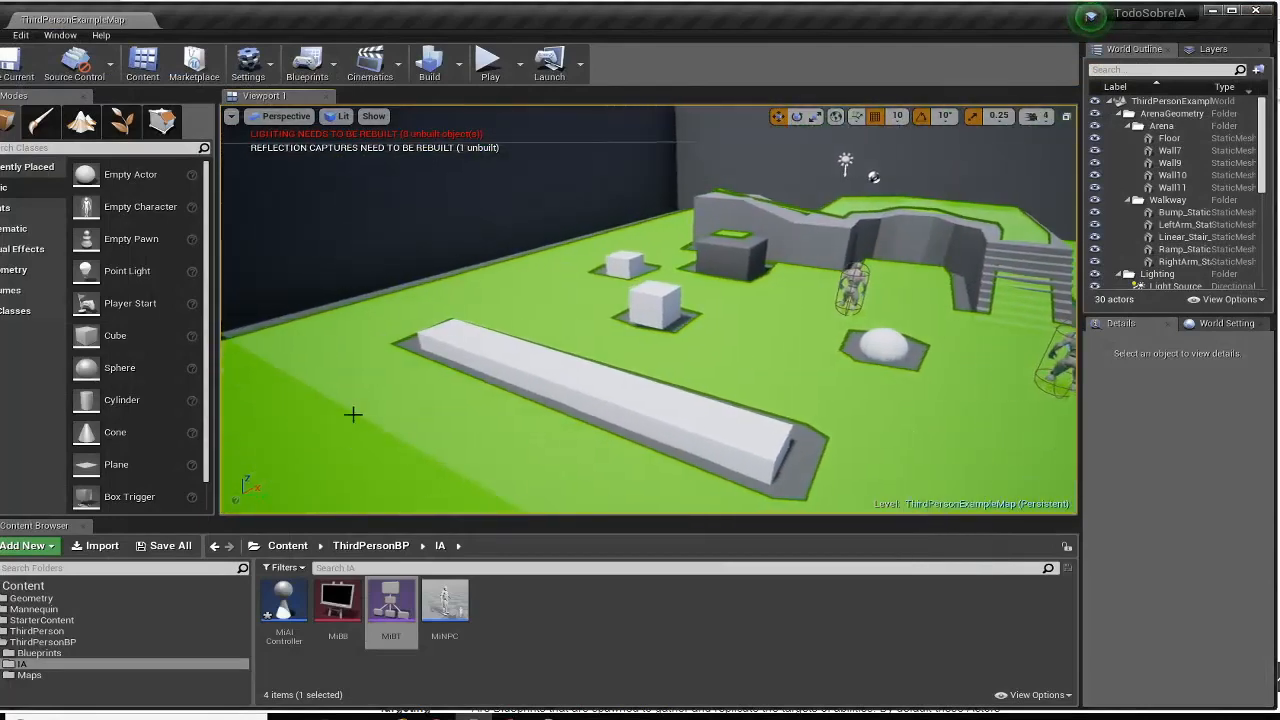
{"action": "right_click_drag", "start_coordinate": [734, 488], "coordinate": [1005, 490]}
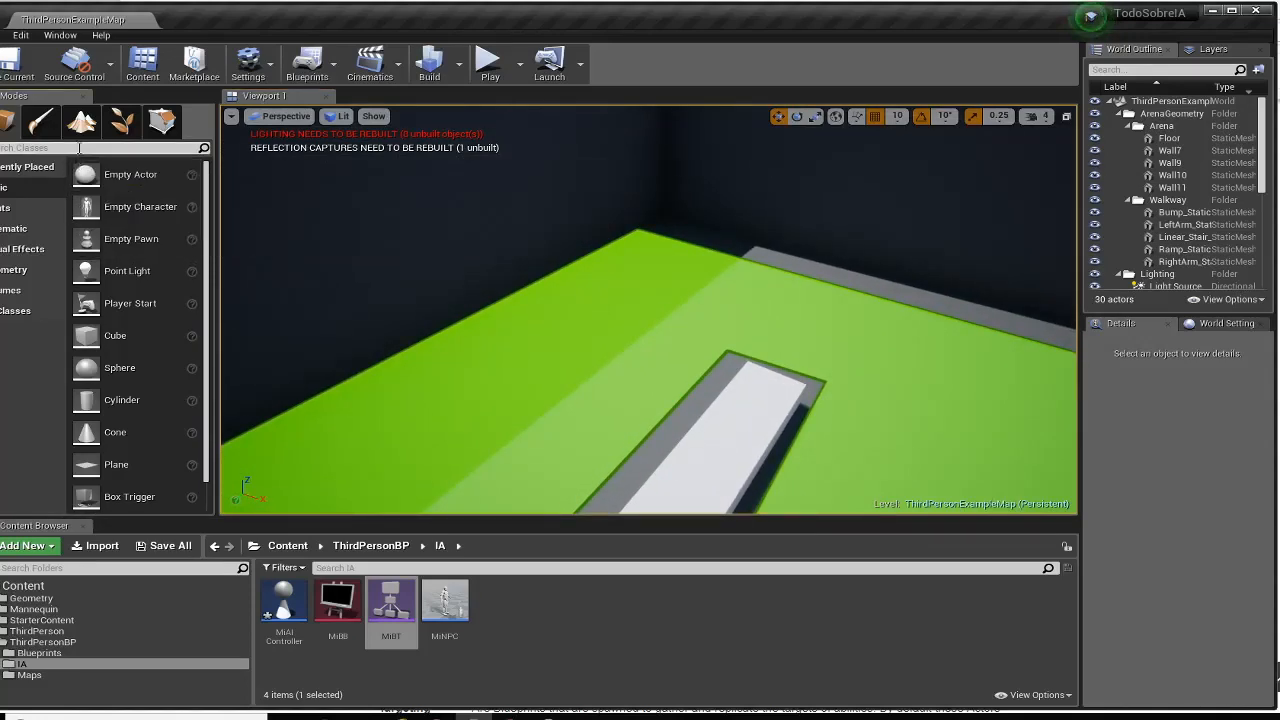
{"action": "type", "text": "tager"}
{"action": "key", "text": "BackSpace"}
{"action": "key", "text": "BackSpace"}
{"action": "type", "text": "r"}
{"action": "left_click_drag", "start_coordinate": [45, 208], "coordinate": [518, 295]}
{"action": "left_click_drag", "start_coordinate": [637, 340], "coordinate": [638, 341]}
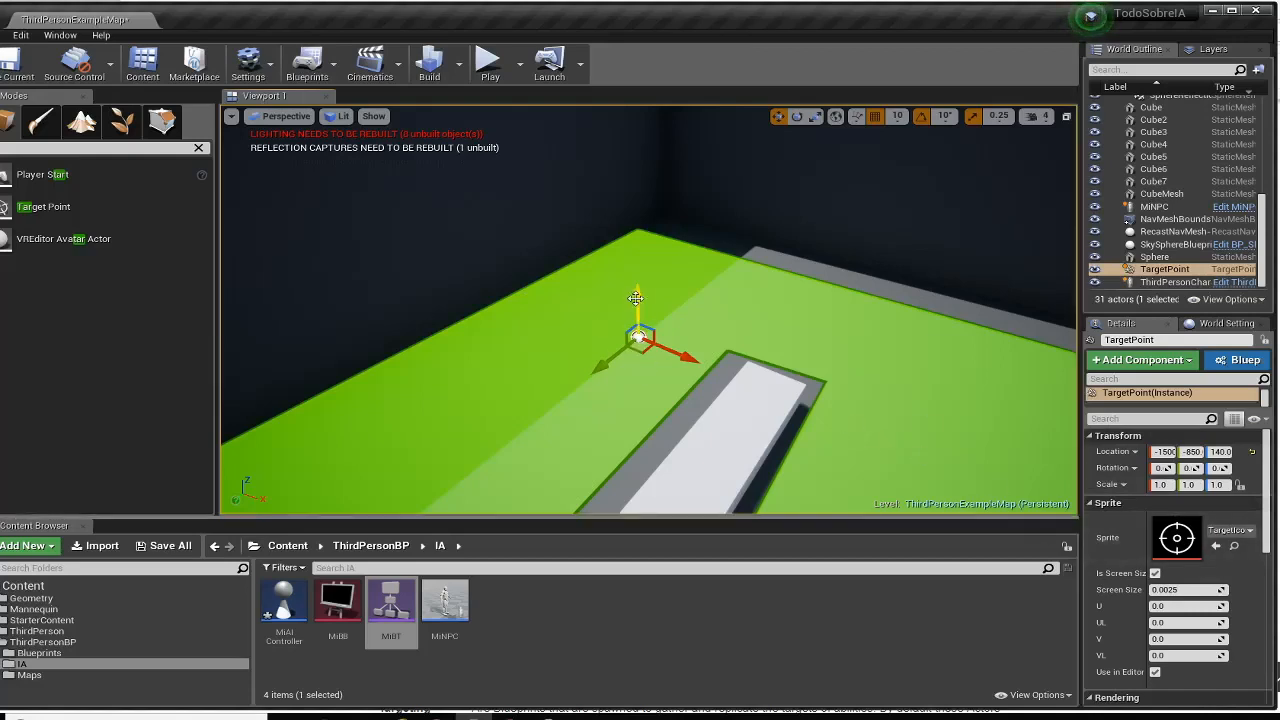
{"action": "left_click_drag", "start_coordinate": [637, 292], "coordinate": [623, 266]}
Place a second Target Point near the block's other end, at about X -1410, Y -10, Z 150
{"action": "right_click_drag", "start_coordinate": [575, 398], "coordinate": [577, 362]}
{"action": "key", "text": "w"}
{"action": "key", "text": "d"}
{"action": "key", "text": "a"}
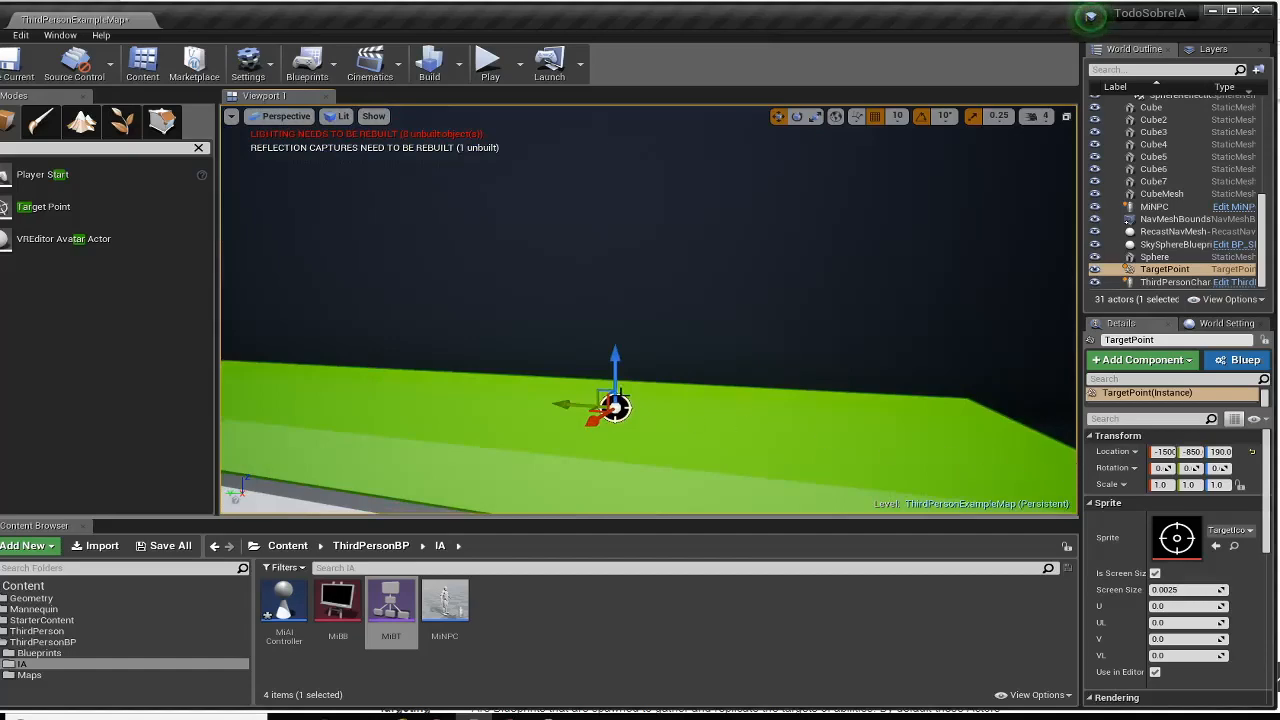
{"action": "right_click_drag", "start_coordinate": [475, 340], "coordinate": [375, 352]}
{"action": "scroll", "coordinate": [375, 352], "scroll_direction": "down", "scroll_amount": 1}
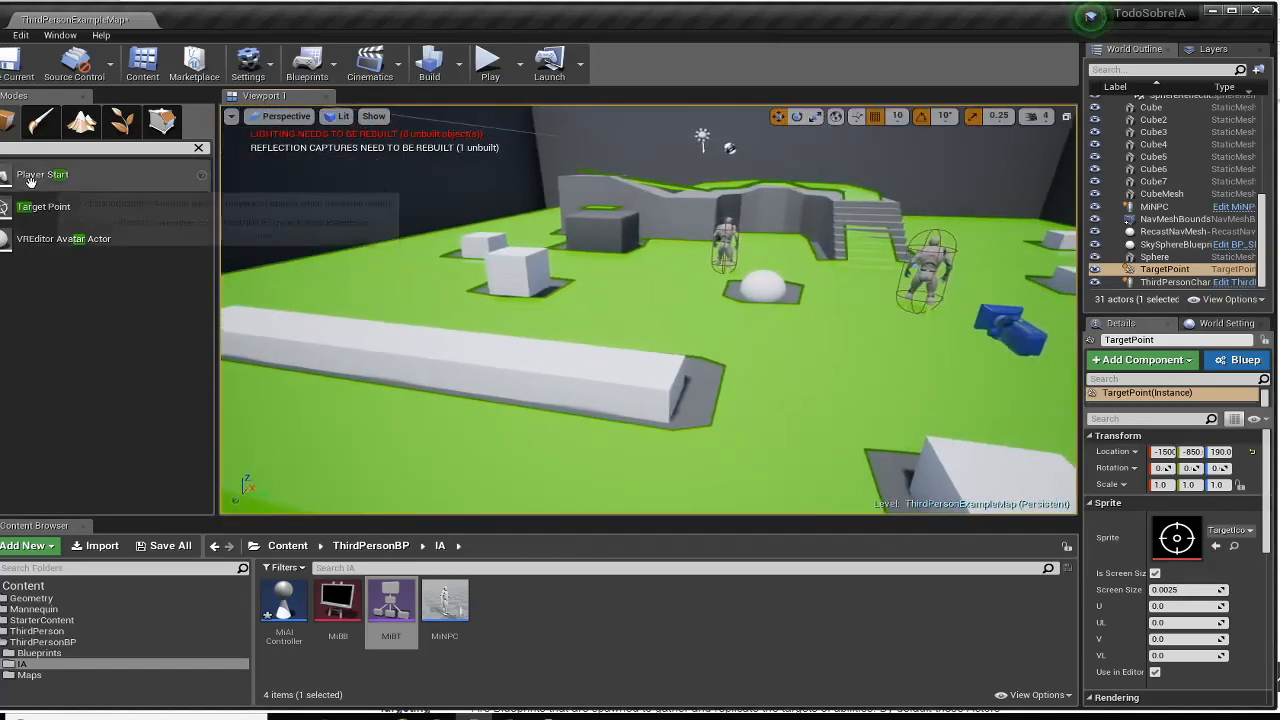
{"action": "left_click_drag", "start_coordinate": [597, 487], "coordinate": [641, 485]}
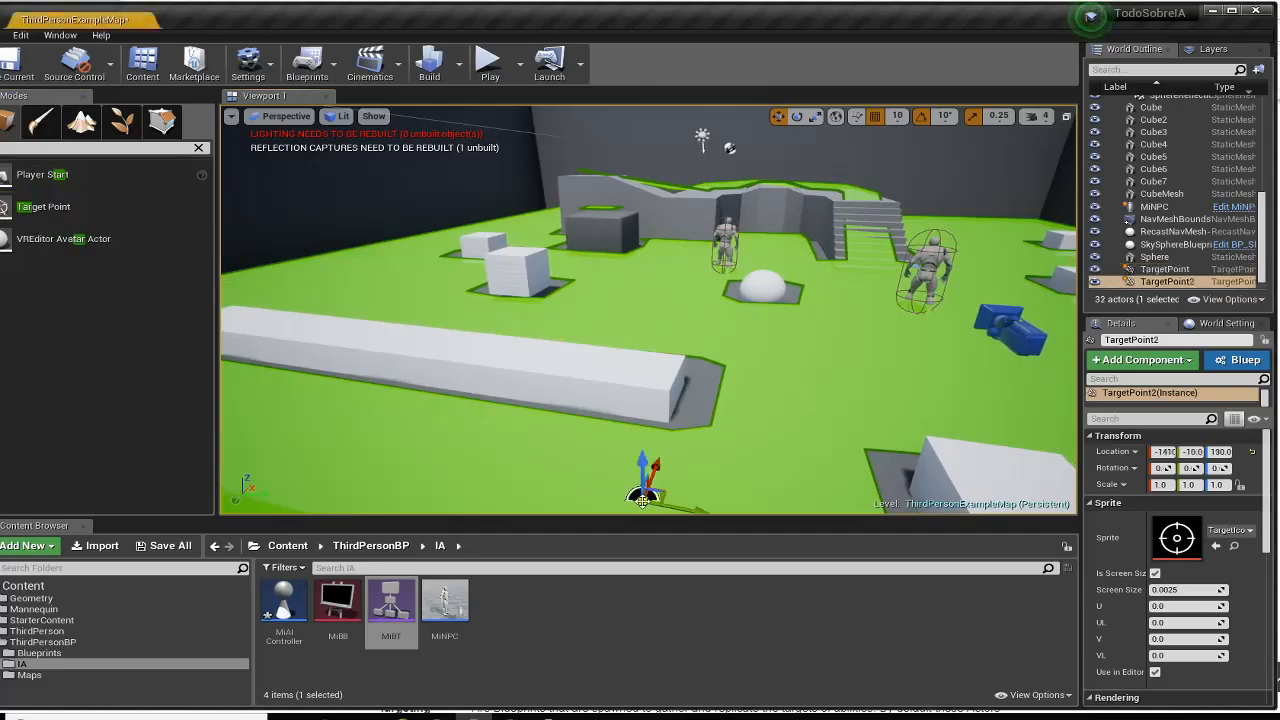
{"action": "right_click_drag", "start_coordinate": [641, 485], "coordinate": [475, 279]}
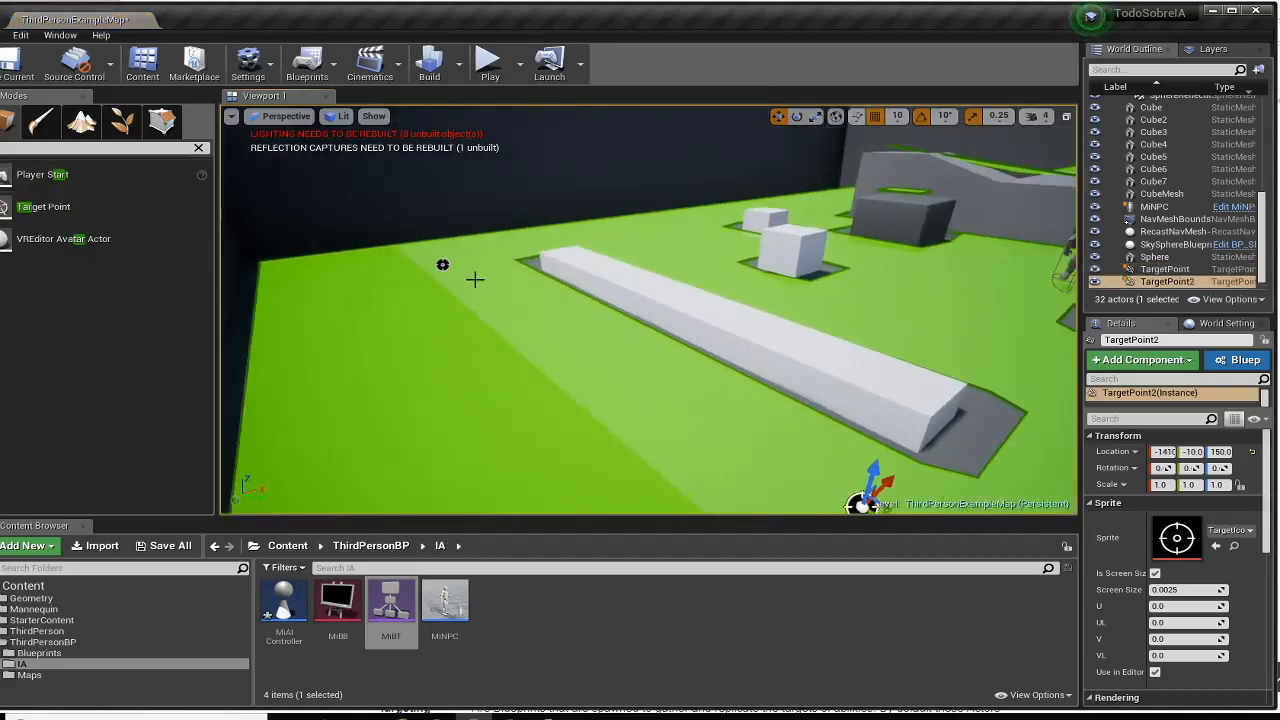
Rename the first target point, TargetPoint, as TargetPoint1
{"action": "left_click", "coordinate": [1163, 271]}
{"action": "right_click", "coordinate": [1163, 271]}
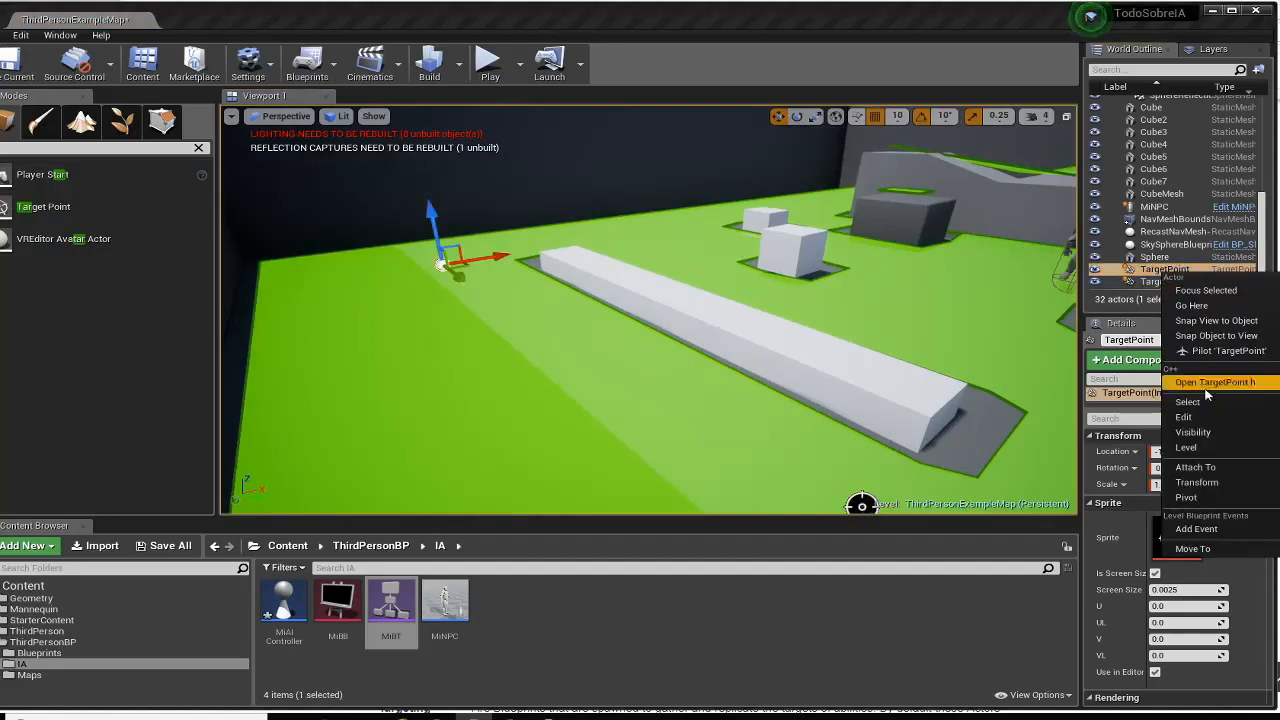
{"action": "mouse_move", "coordinate": [1201, 422]}
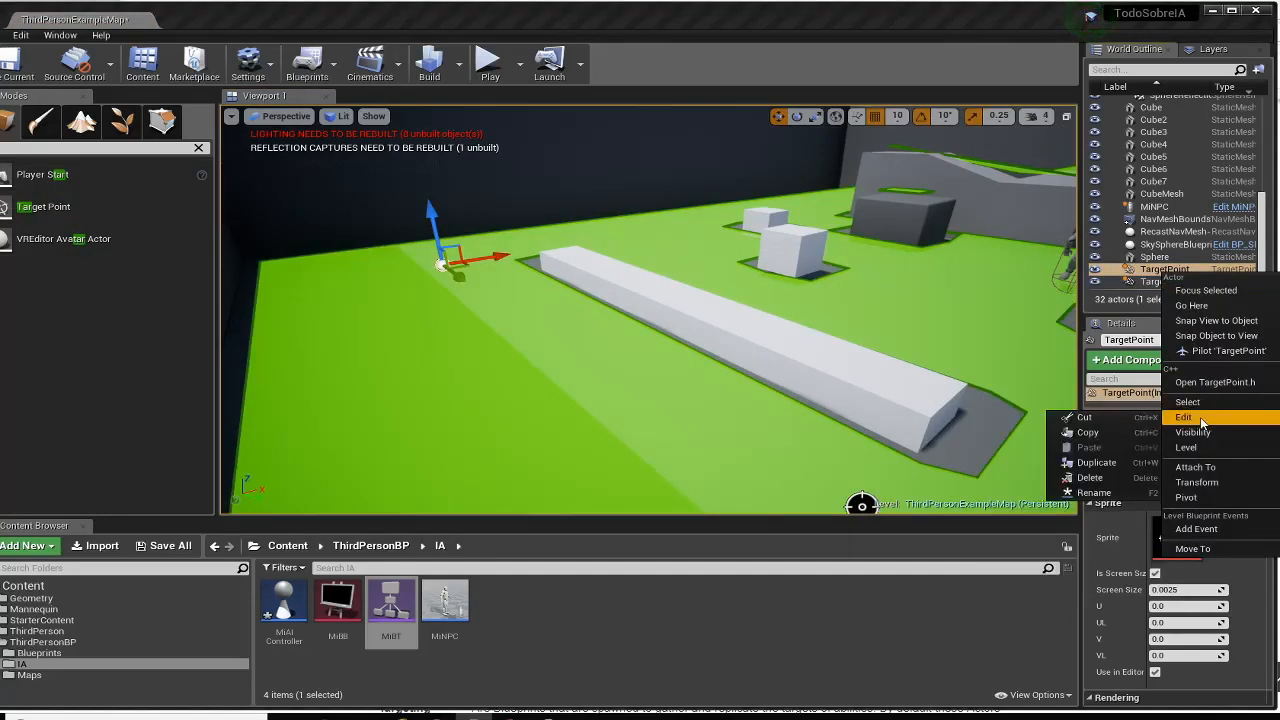
{"action": "left_click", "coordinate": [1094, 492]}
{"action": "type", "text": "TargetPoint1"}
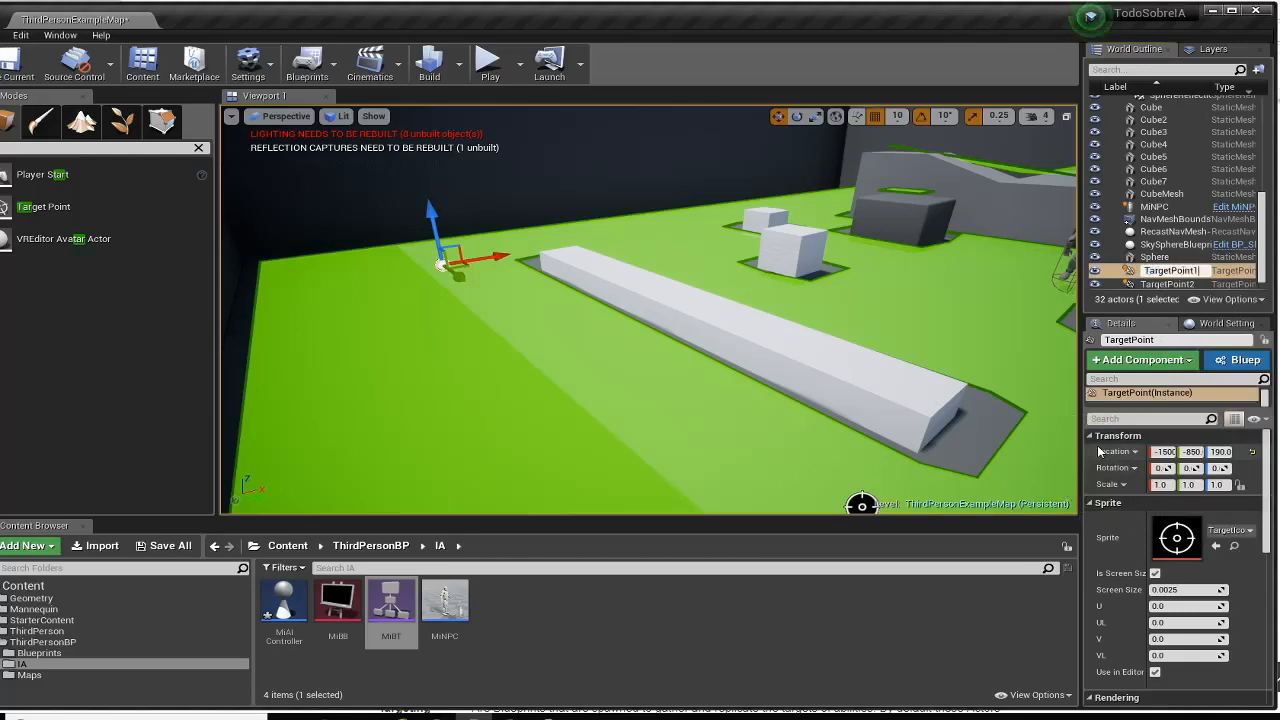
{"action": "key", "text": "Return"}
Select TargetPoint2 and examine its placement in the level relative to TargetPoint1
{"action": "right_click_drag", "start_coordinate": [533, 419], "coordinate": [640, 455]}
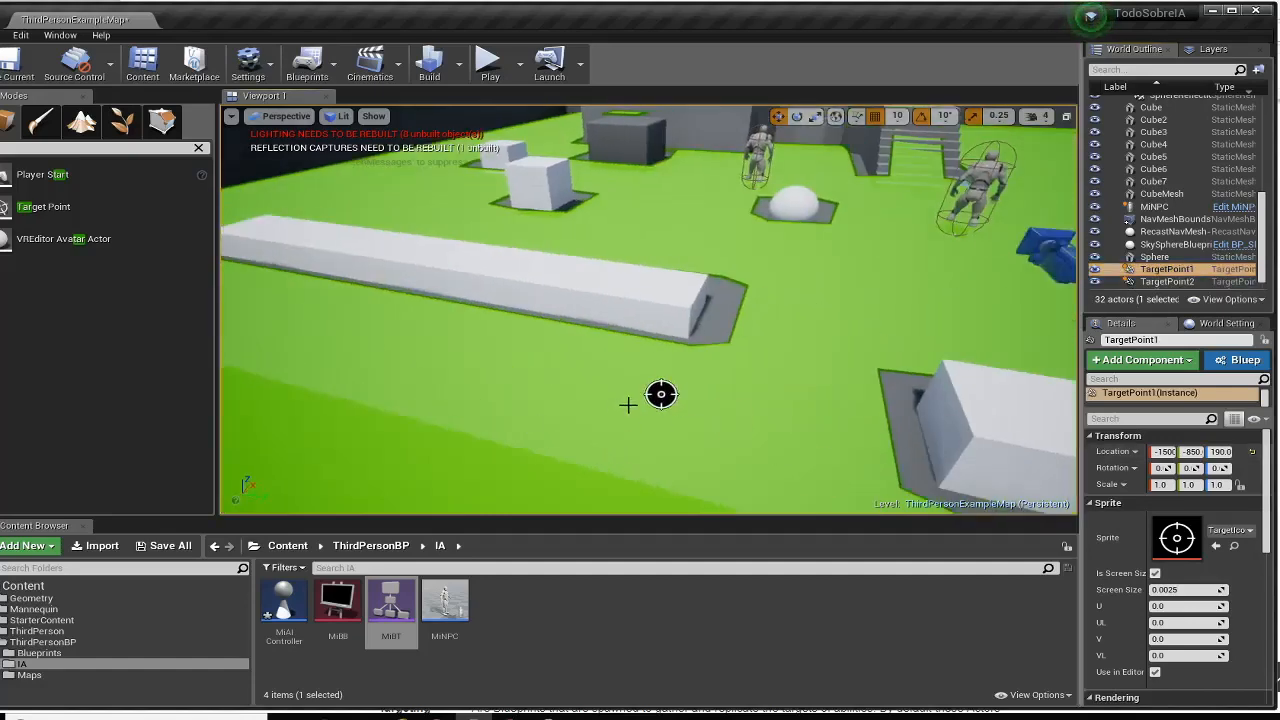
{"action": "left_click", "coordinate": [661, 394]}
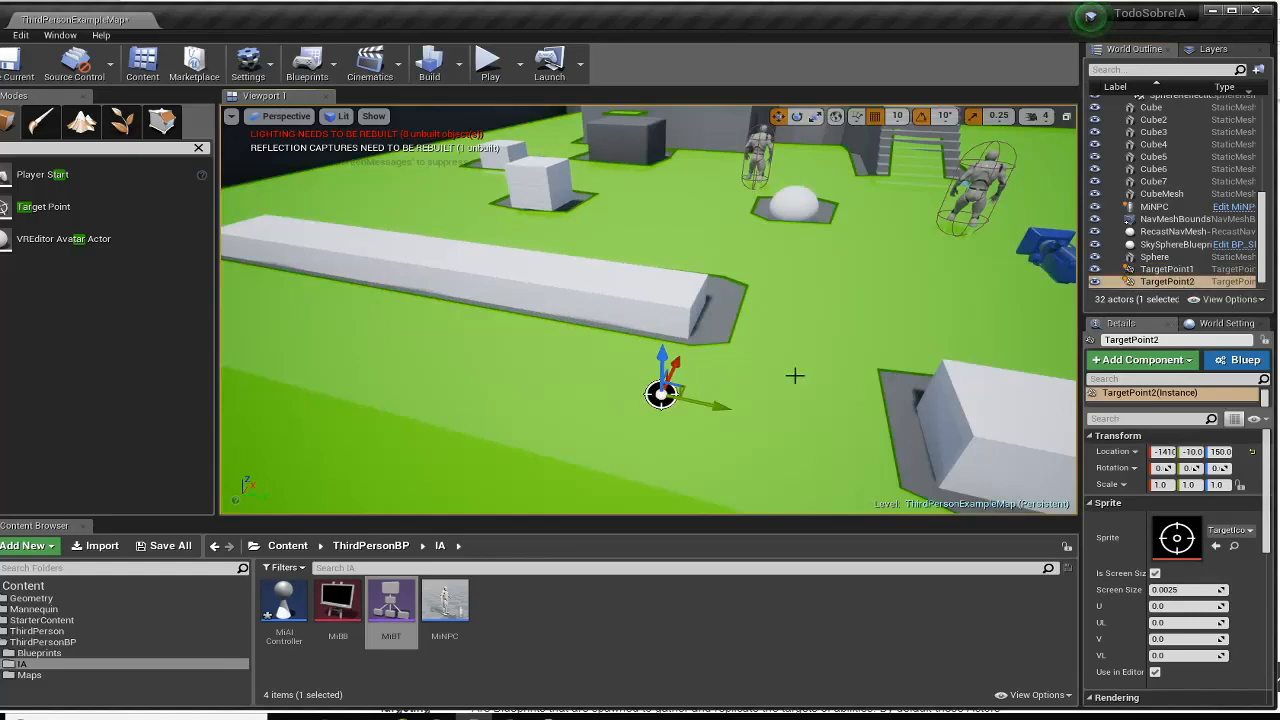
{"action": "right_click_drag", "start_coordinate": [661, 394], "coordinate": [823, 354]}
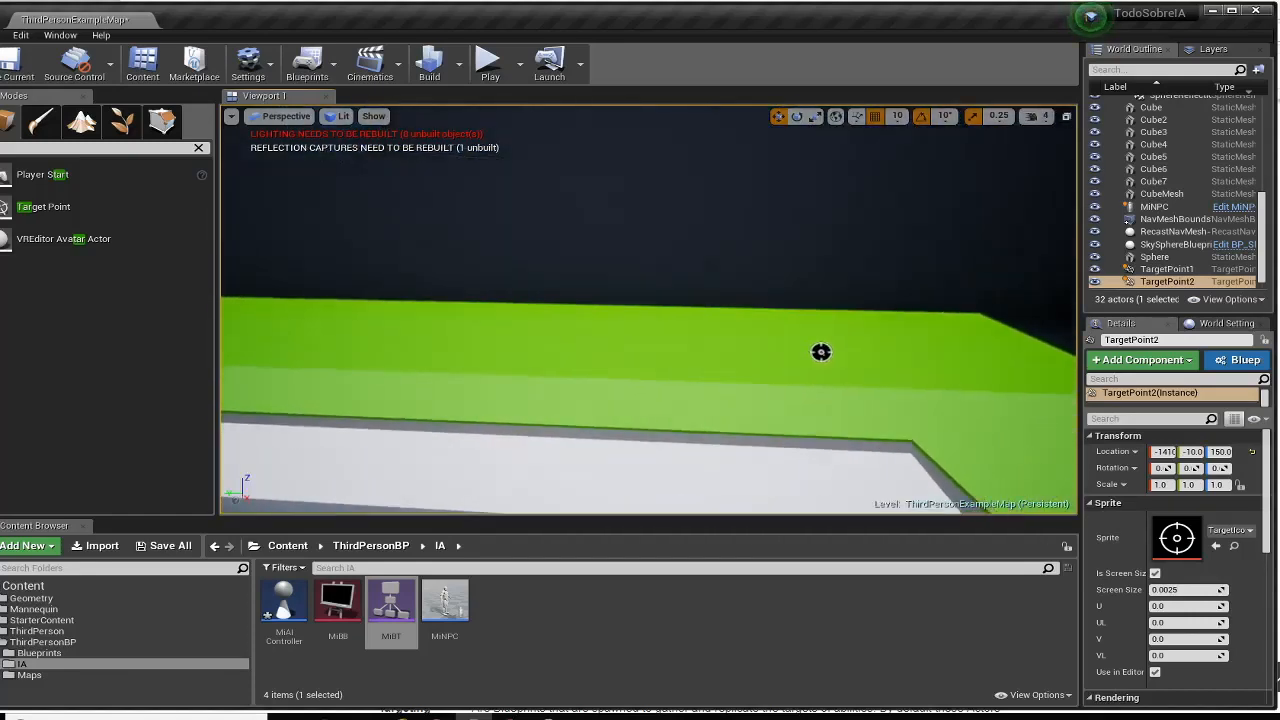
{"action": "key", "text": "f"}
{"action": "right_click_drag", "start_coordinate": [572, 357], "coordinate": [1046, 371]}
{"action": "right_click_drag", "start_coordinate": [589, 383], "coordinate": [587, 383]}
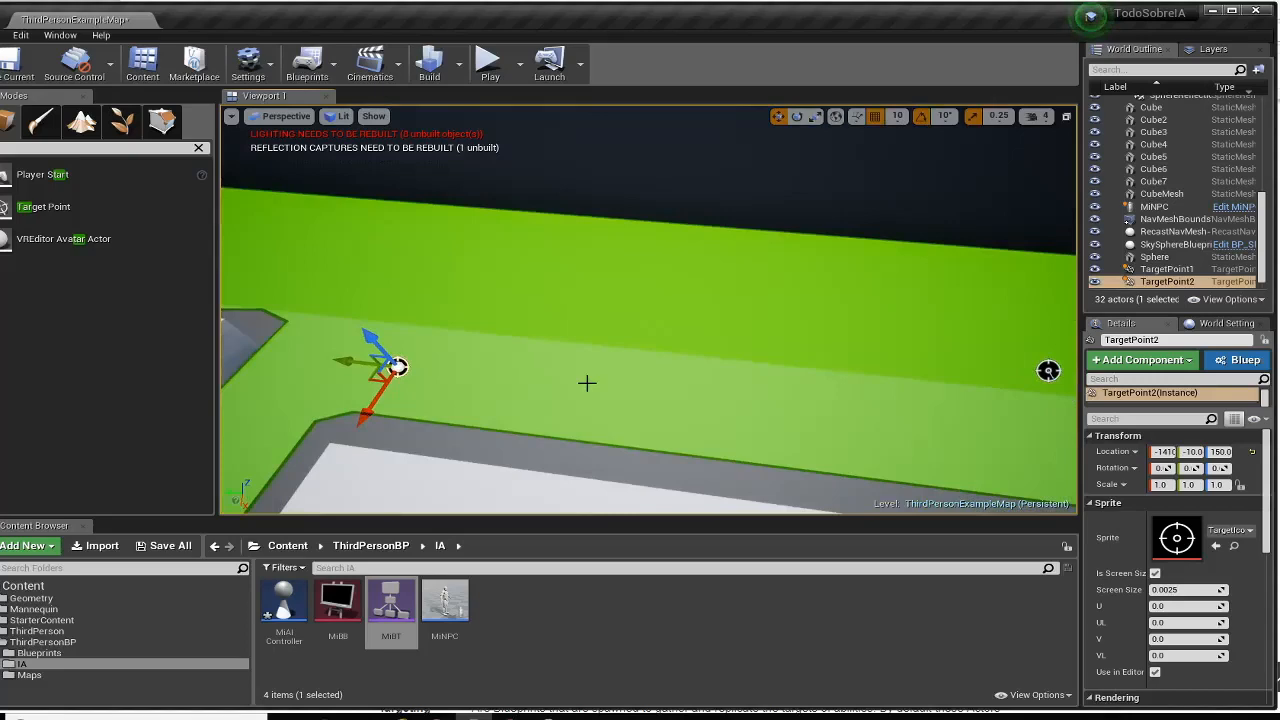
Open the MiBB blackboard, review its PatrolPoint1, PatrolPoint2 and PlayerRef keys, and close it
{"action": "double_click", "coordinate": [330, 594]}
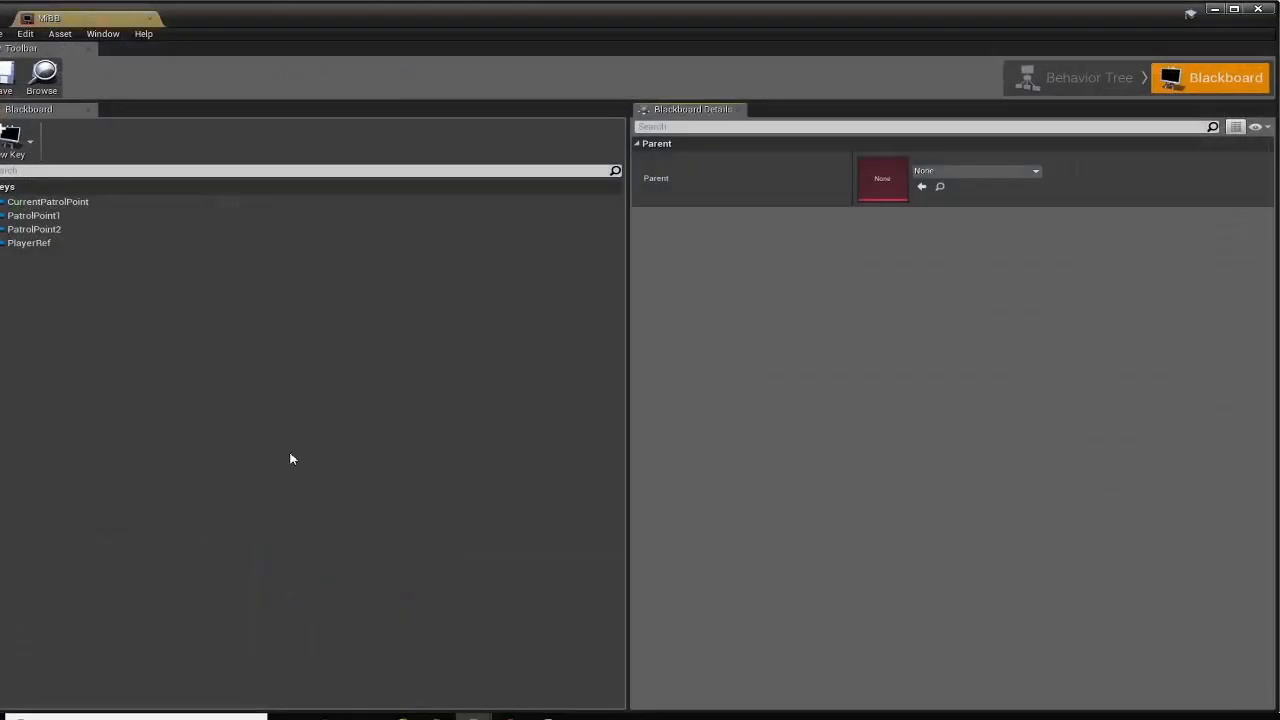
{"action": "left_click", "coordinate": [30, 218]}
{"action": "left_click", "coordinate": [30, 229]}
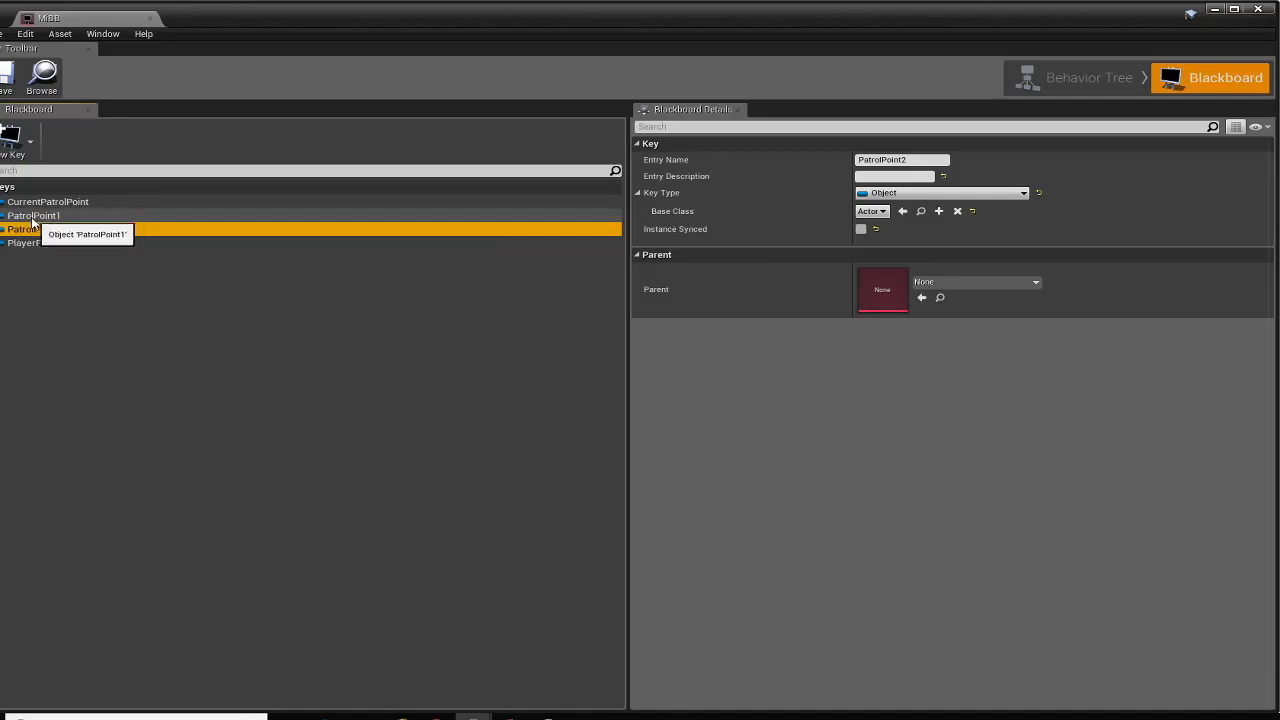
{"action": "left_click", "coordinate": [26, 244]}
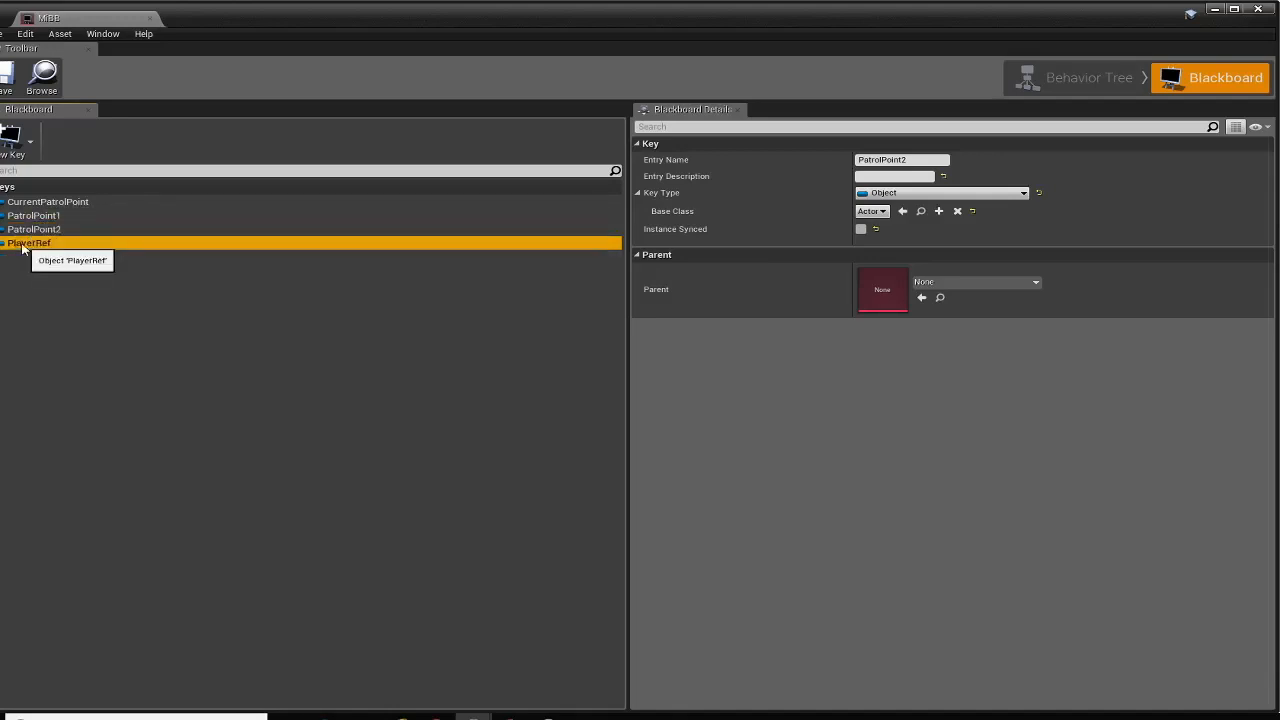
{"action": "left_click", "coordinate": [1266, 12]}
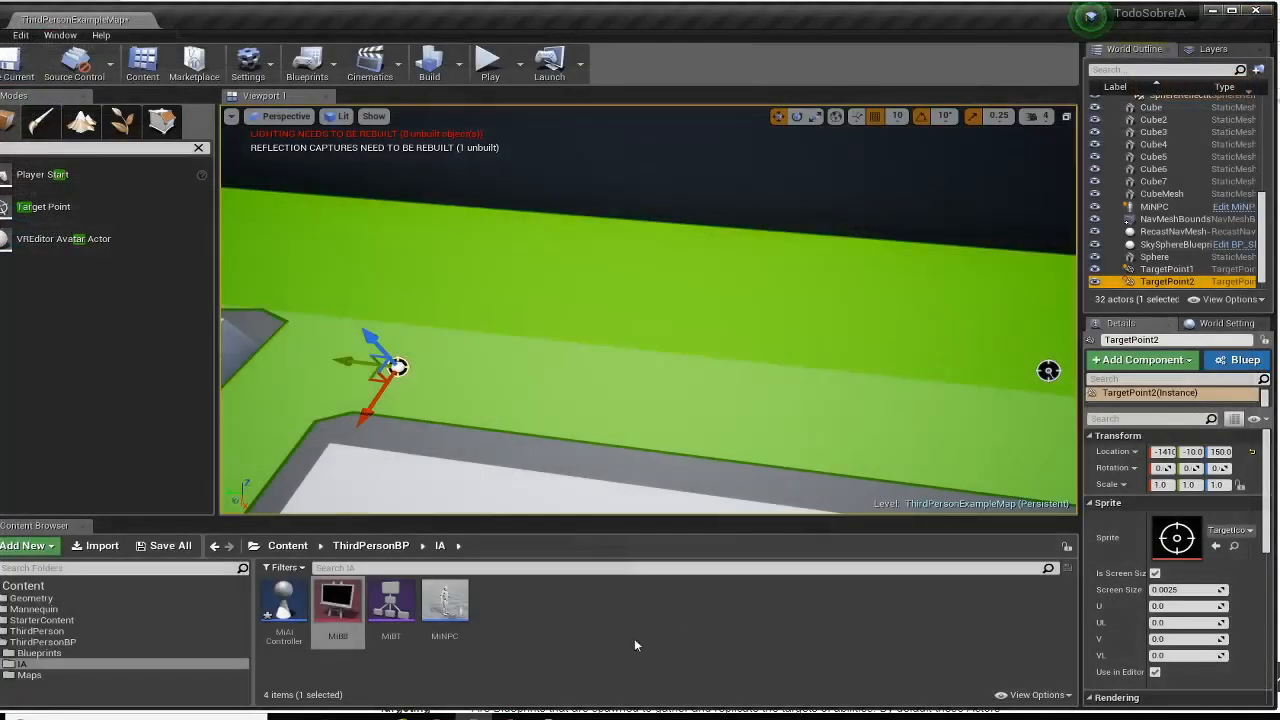
In the MiAIController event graph, disconnect Run Behavior Tree from Set Value as Object and move it farther away
{"action": "double_click", "coordinate": [285, 614]}
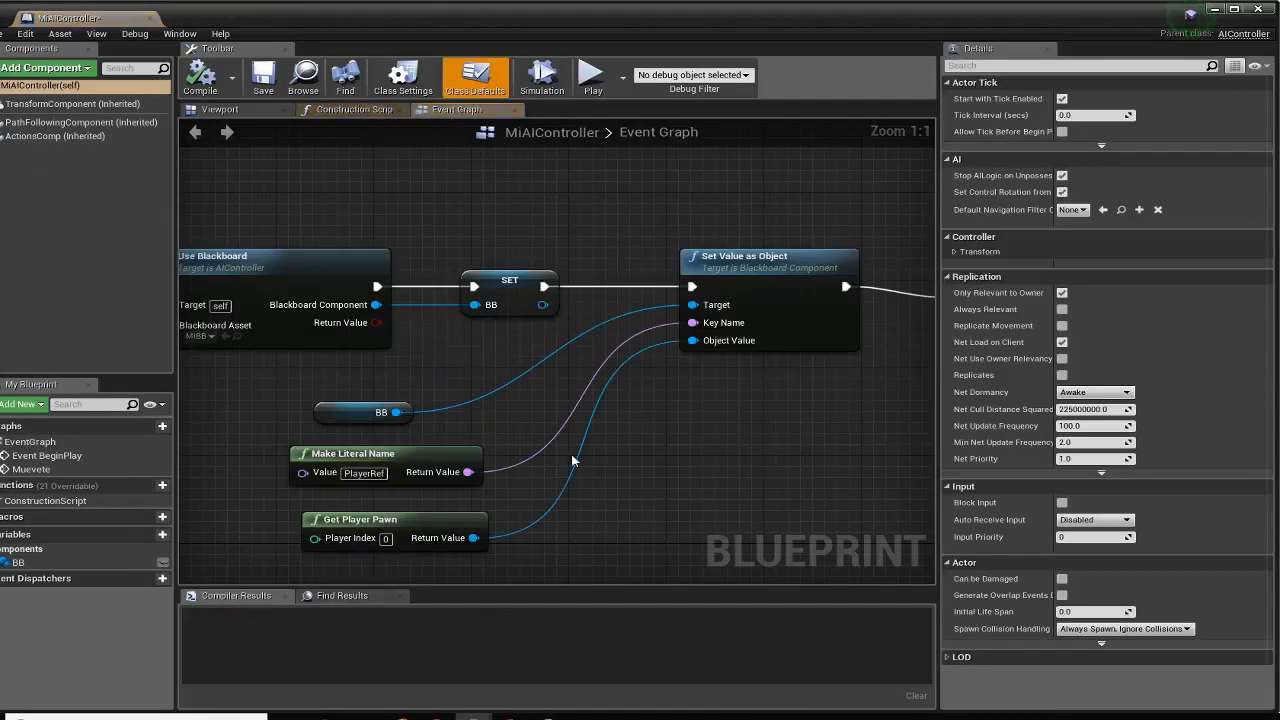
{"action": "left_click", "coordinate": [737, 314]}
{"action": "right_click_drag", "start_coordinate": [397, 480], "coordinate": [152, 515]}
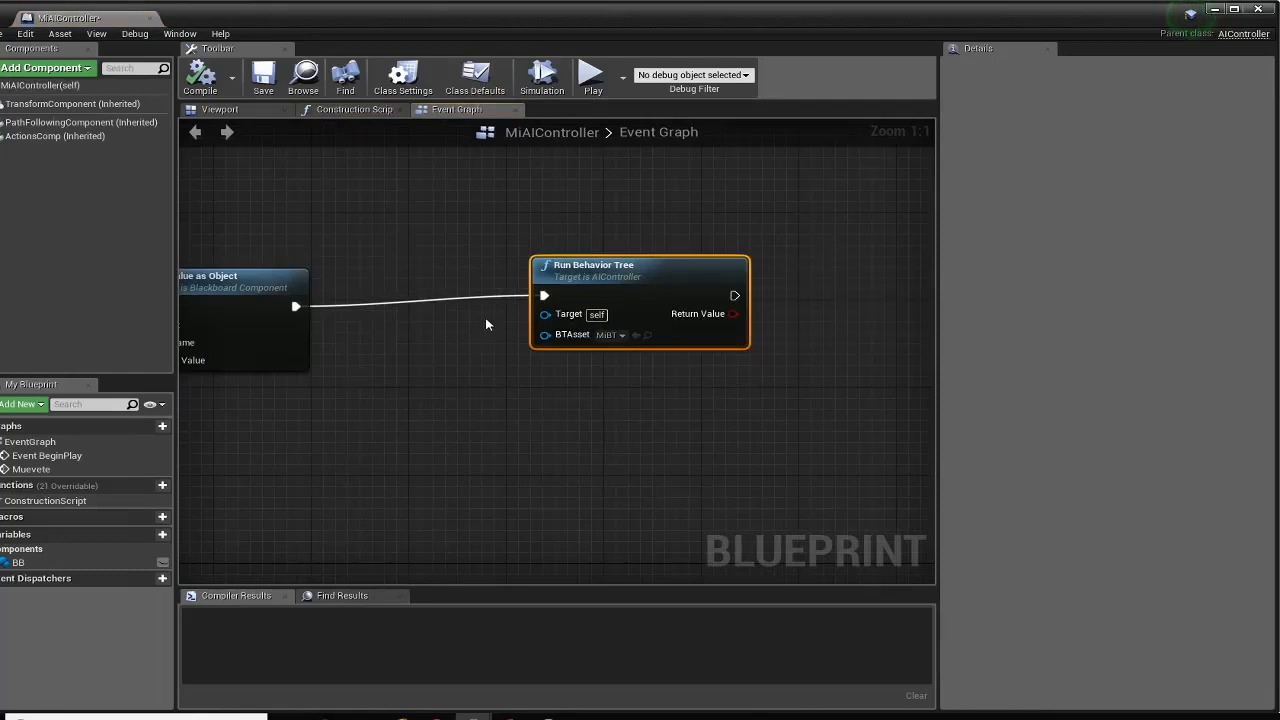
{"action": "left_click", "coordinate": [543, 295], "text": "alt"}
{"action": "left_click_drag", "start_coordinate": [586, 299], "coordinate": [853, 300]}
Add a getter for the BB variable to the event graph, in the space before Run Behavior Tree
{"action": "right_click_drag", "start_coordinate": [565, 446], "coordinate": [622, 378]}
{"action": "left_click", "coordinate": [5, 562]}
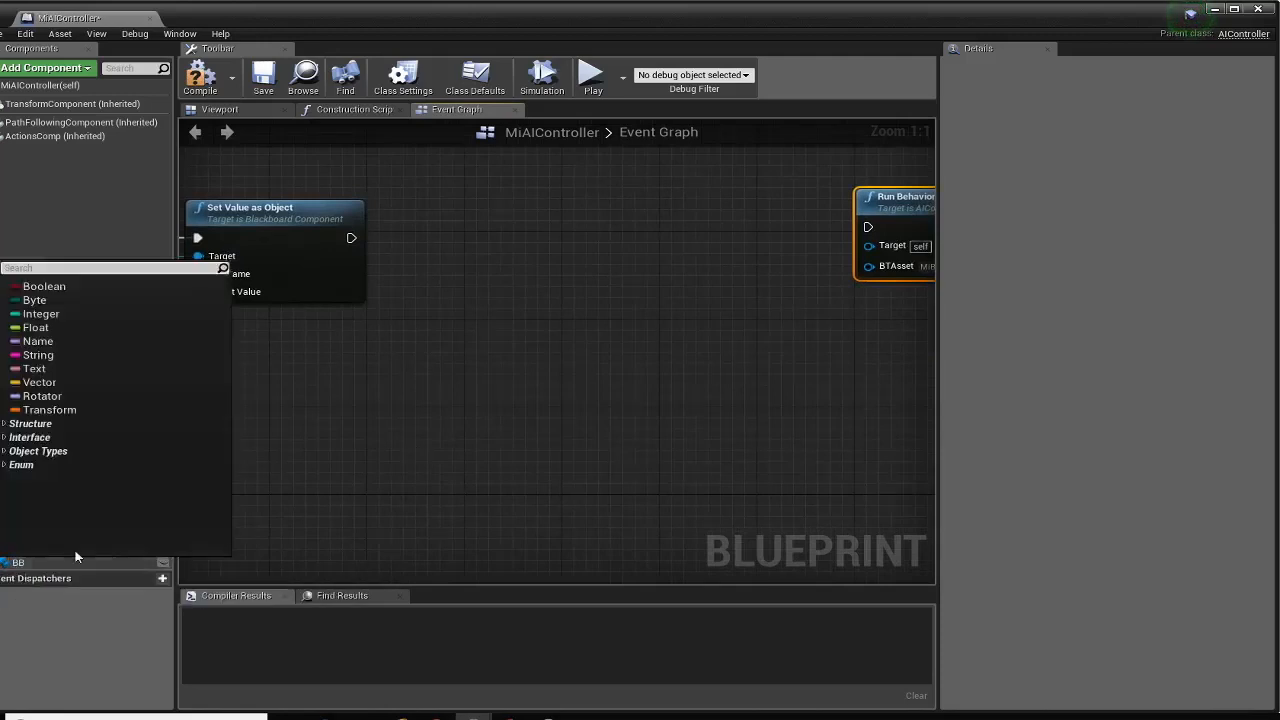
{"action": "left_click", "coordinate": [282, 425]}
{"action": "left_click_drag", "start_coordinate": [55, 560], "coordinate": [343, 422]}
{"action": "left_click", "coordinate": [370, 441]}
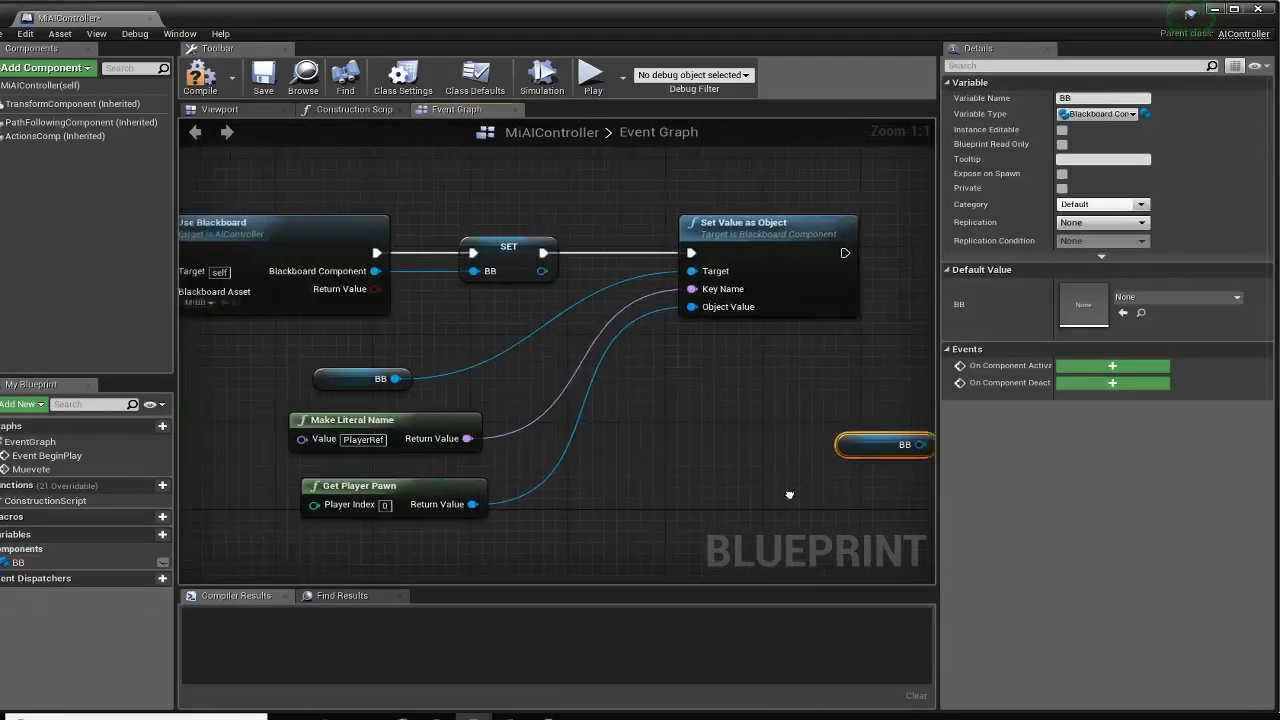
Nudge the Use Blackboard node and reposition the new BB getter just below Set Value as Object
{"action": "right_click_drag", "start_coordinate": [554, 287], "coordinate": [662, 287]}
{"action": "left_click", "coordinate": [655, 280]}
{"action": "mouse_move", "coordinate": [327, 238]}
{"action": "left_mouse_down"}
{"action": "mouse_move", "coordinate": [351, 238]}
{"action": "mouse_move", "coordinate": [328, 240]}
{"action": "left_mouse_up"}
{"action": "right_click_drag", "start_coordinate": [258, 360], "coordinate": [288, 422]}
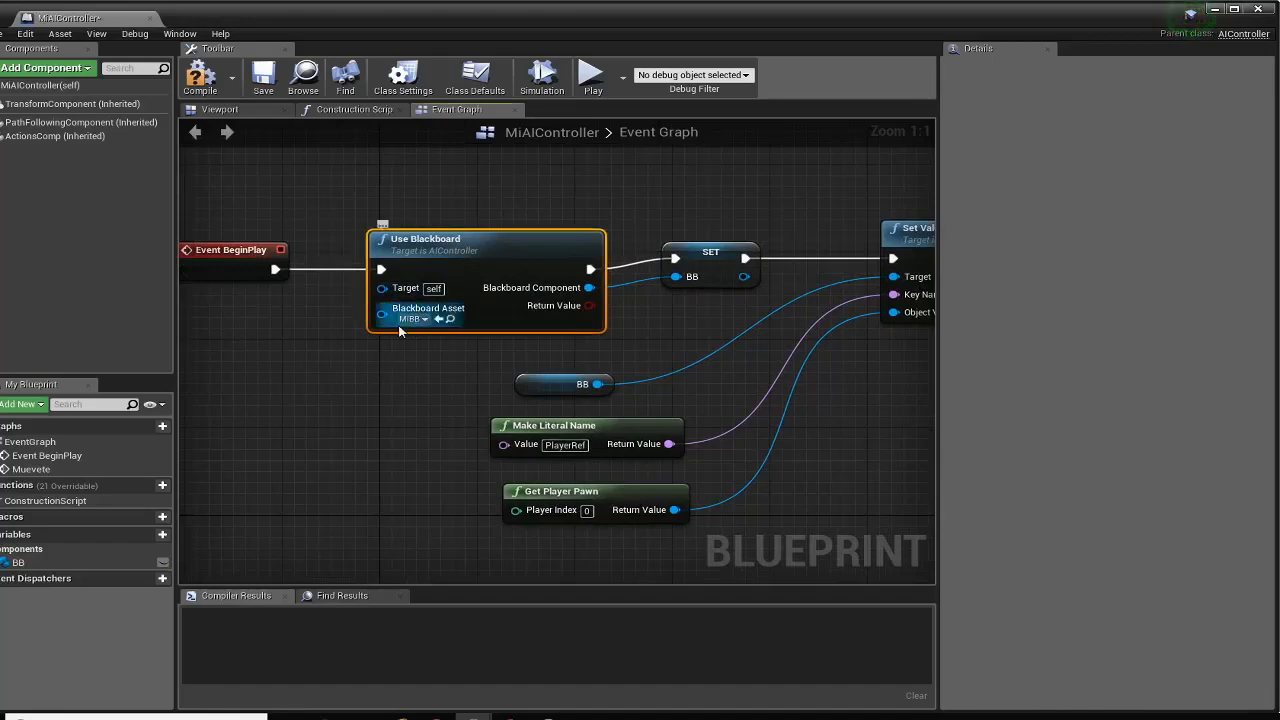
{"action": "right_click_drag", "start_coordinate": [869, 465], "coordinate": [251, 459]}
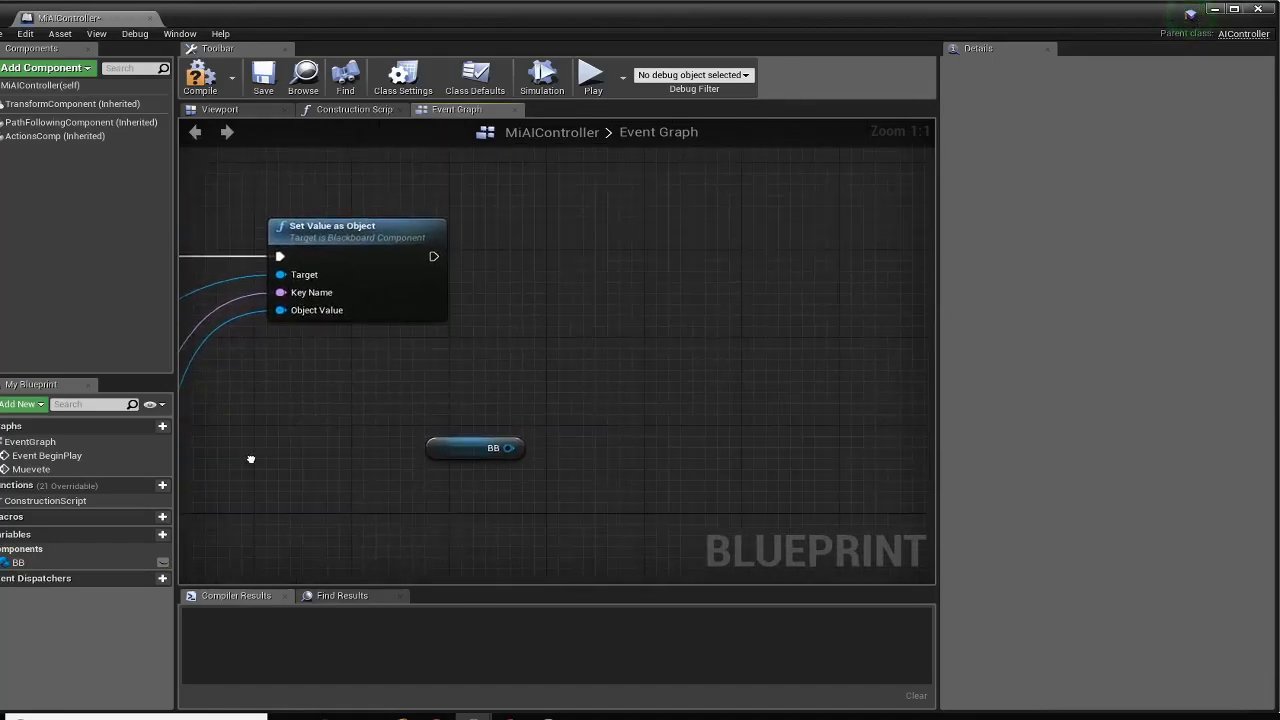
{"action": "left_click_drag", "start_coordinate": [432, 438], "coordinate": [406, 425]}
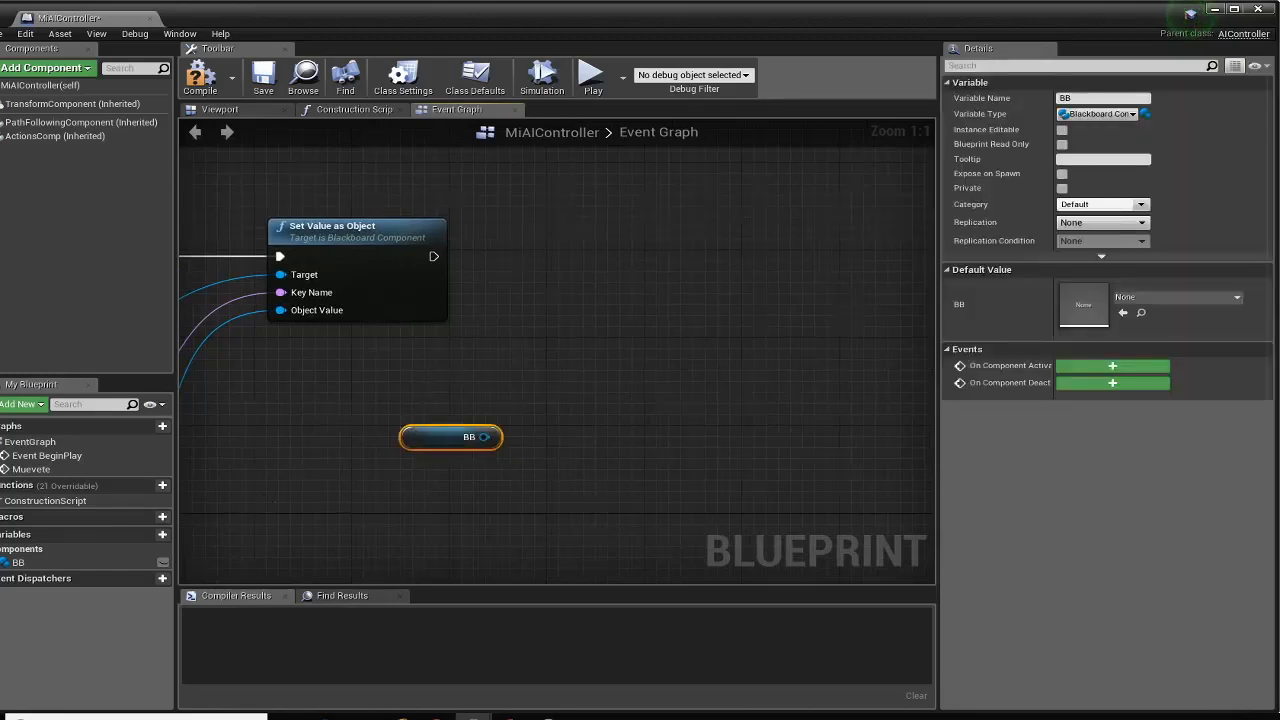
Add a second Set Value as Object node targeting the new BB getter and connect its execution input to the first Set Value as Object
{"action": "right_click_drag", "start_coordinate": [350, 347], "coordinate": [478, 393]}
{"action": "left_click_drag", "start_coordinate": [623, 486], "coordinate": [784, 323]}
{"action": "type", "text": "set valu"}
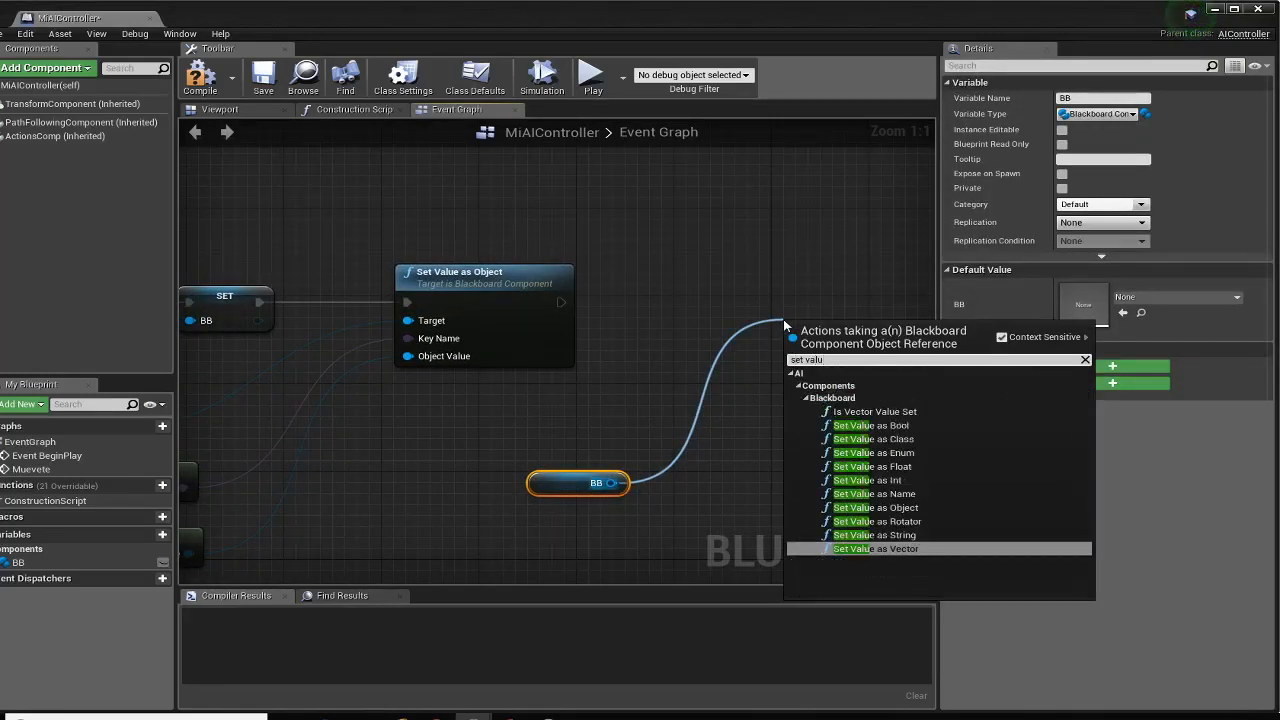
{"action": "left_click", "coordinate": [891, 511]}
{"action": "left_click_drag", "start_coordinate": [862, 331], "coordinate": [825, 268]}
{"action": "left_click_drag", "start_coordinate": [556, 300], "coordinate": [762, 302]}
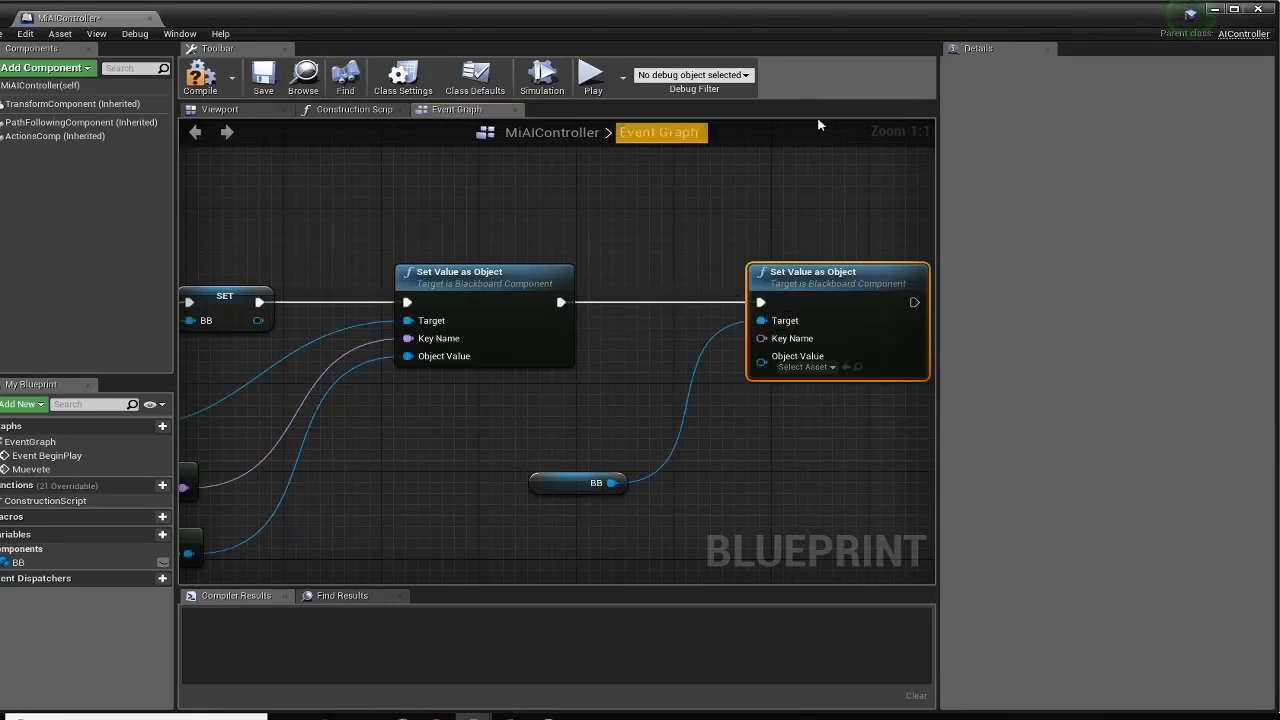
Open the MiBB blackboard to check the exact names of the patrol point keys, and close it
{"action": "left_click", "coordinate": [1214, 9]}
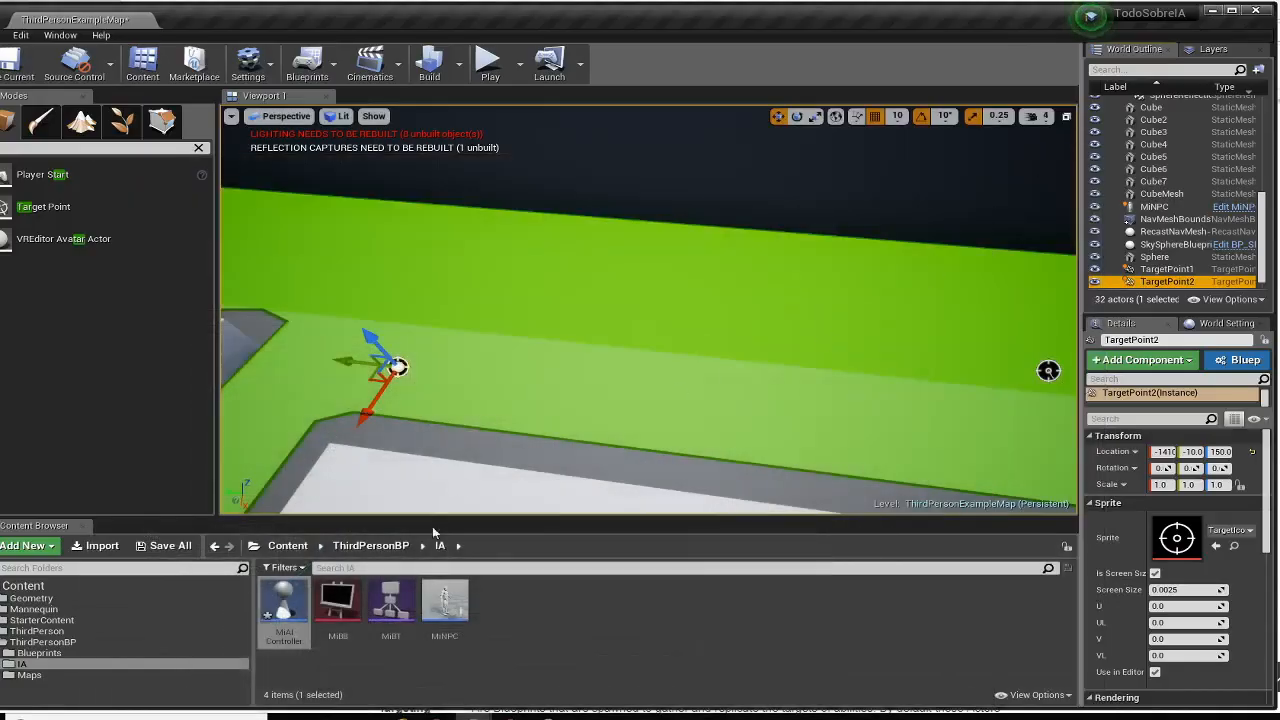
{"action": "double_click", "coordinate": [325, 592]}
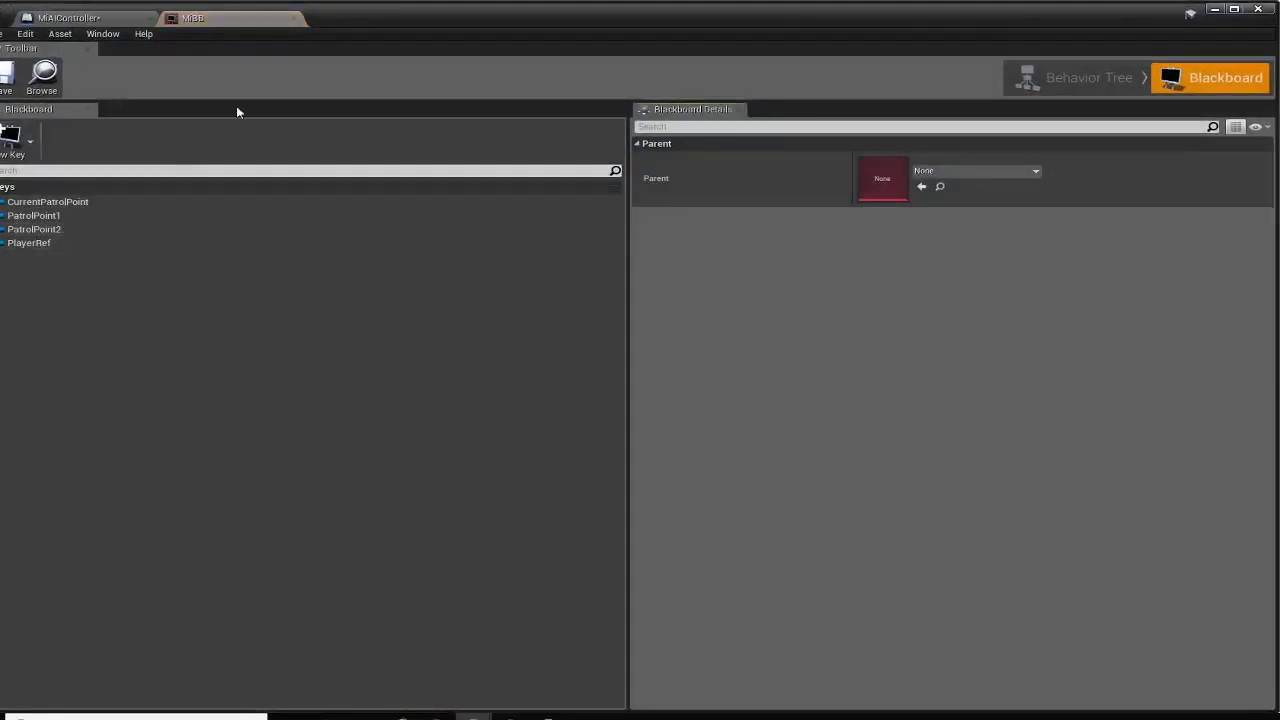
{"action": "left_click", "coordinate": [294, 18]}
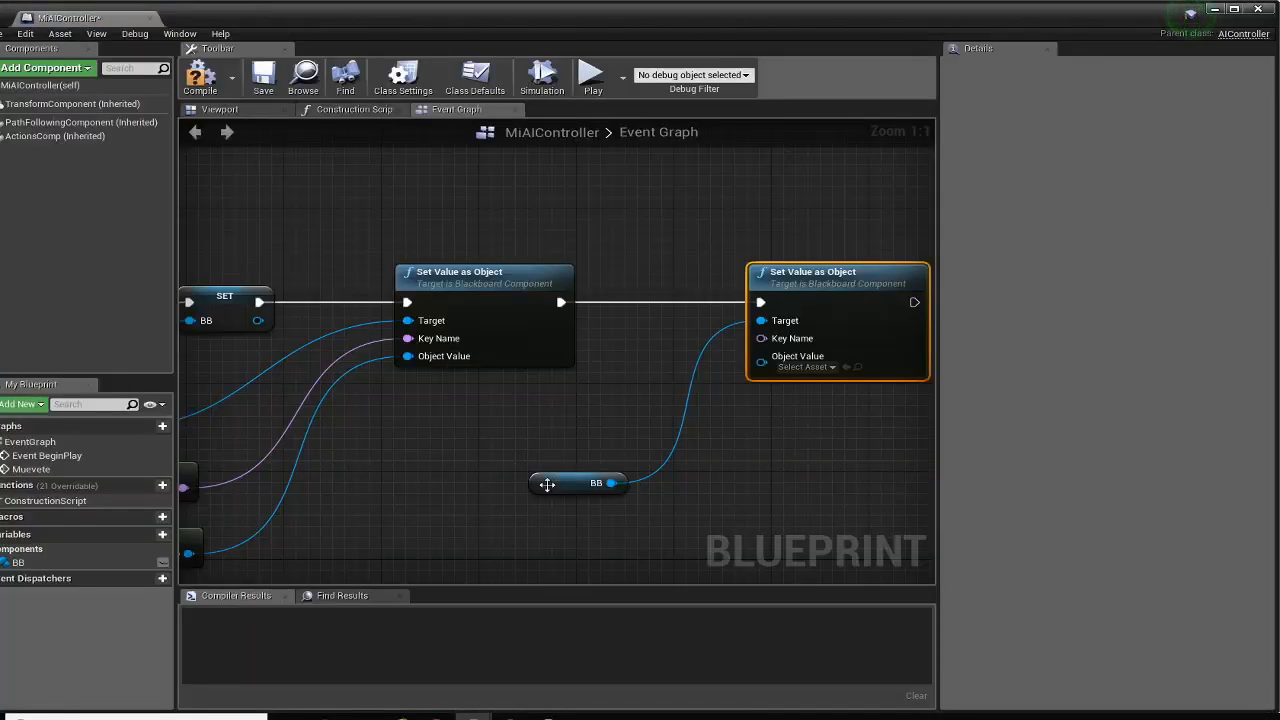
Feed the second Set Value as Object's Key Name from a Make Literal Name node with value PatrolPoint1, placed below the first Set Value as Object
{"action": "left_click_drag", "start_coordinate": [547, 484], "coordinate": [507, 426]}
{"action": "left_click_drag", "start_coordinate": [762, 345], "coordinate": [536, 505]}
{"action": "type", "text": "make l"}
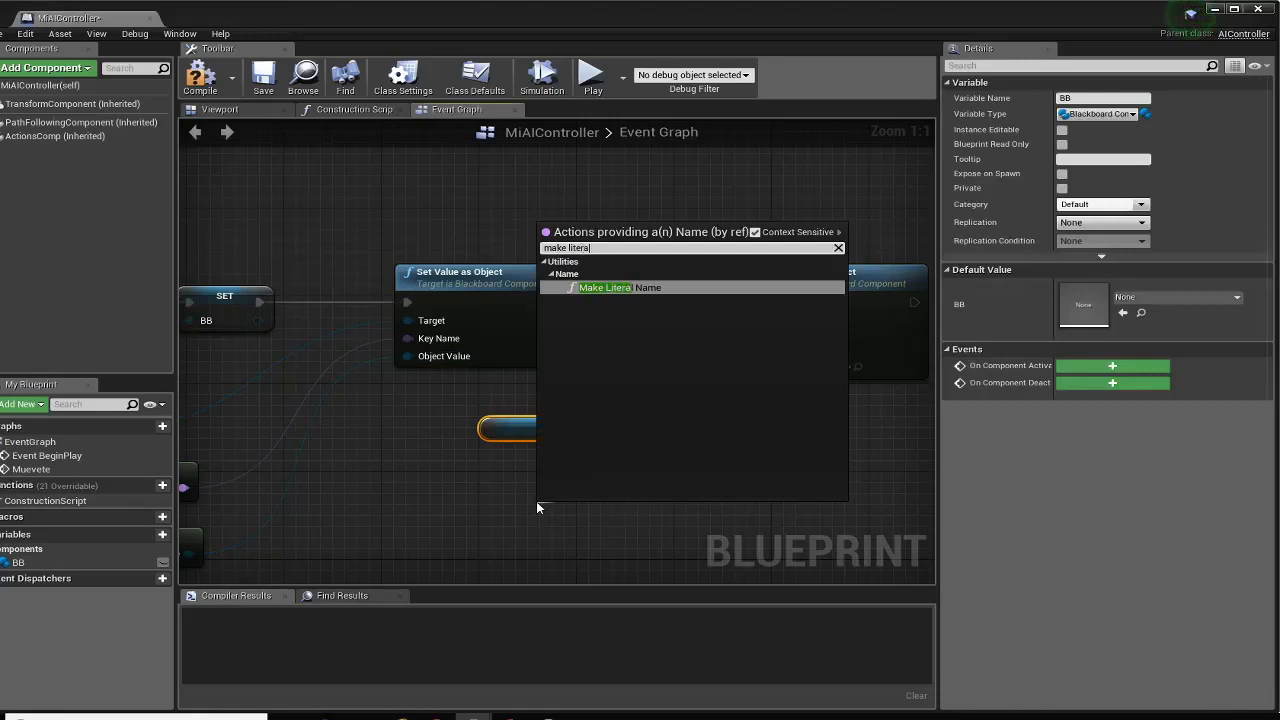
{"action": "type", "text": "itera"}
{"action": "key", "text": "Return"}
{"action": "left_click", "coordinate": [602, 533]}
{"action": "type", "text": "Patr"}
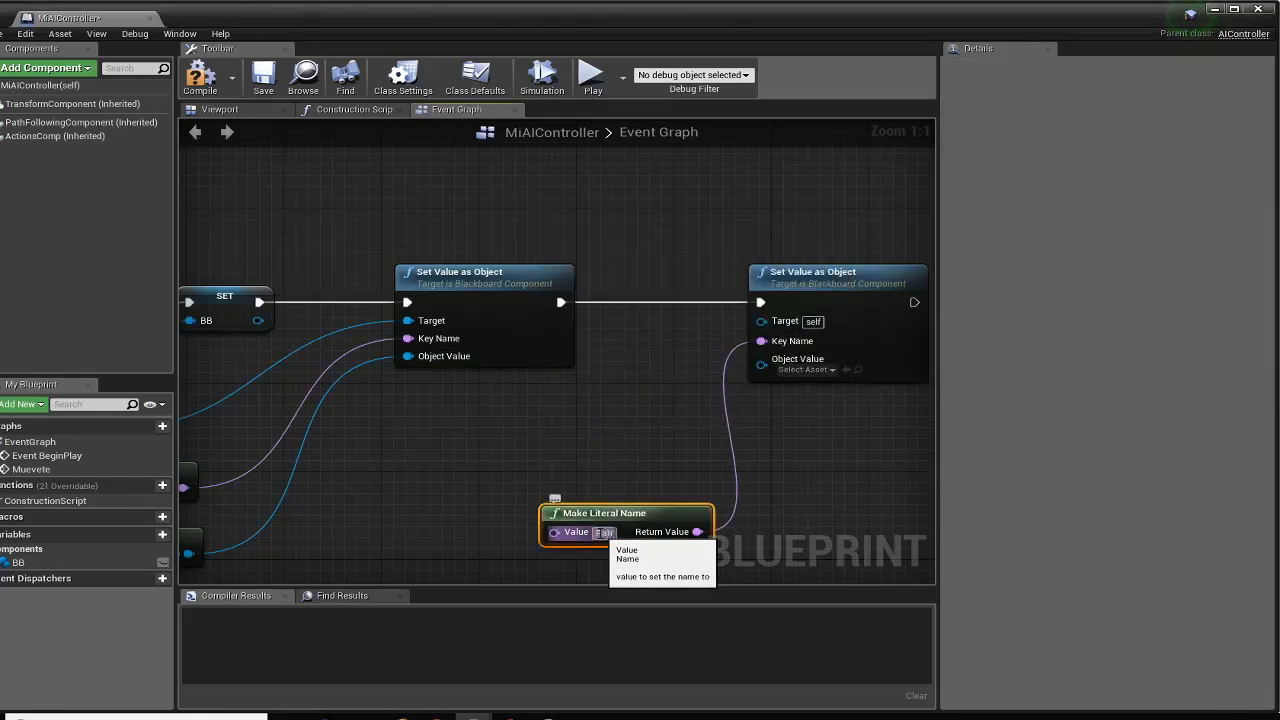
{"action": "type", "text": "olPoint"}
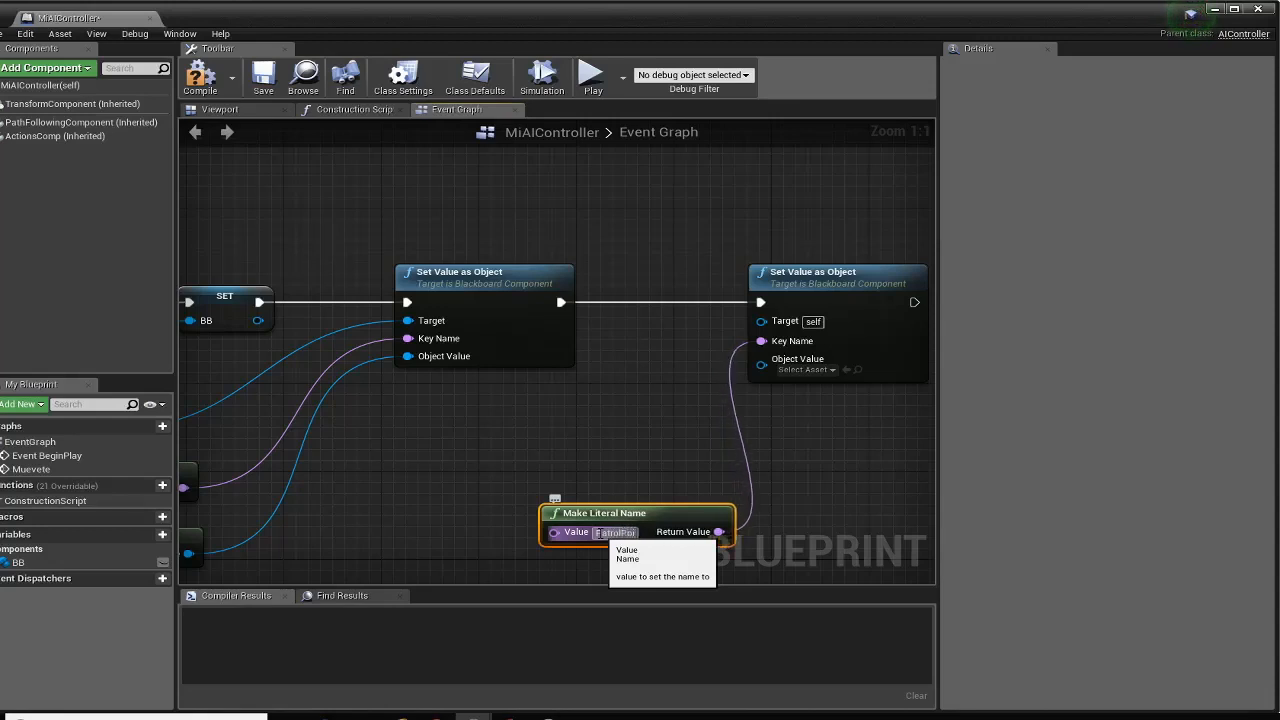
{"action": "type", "text": "1"}
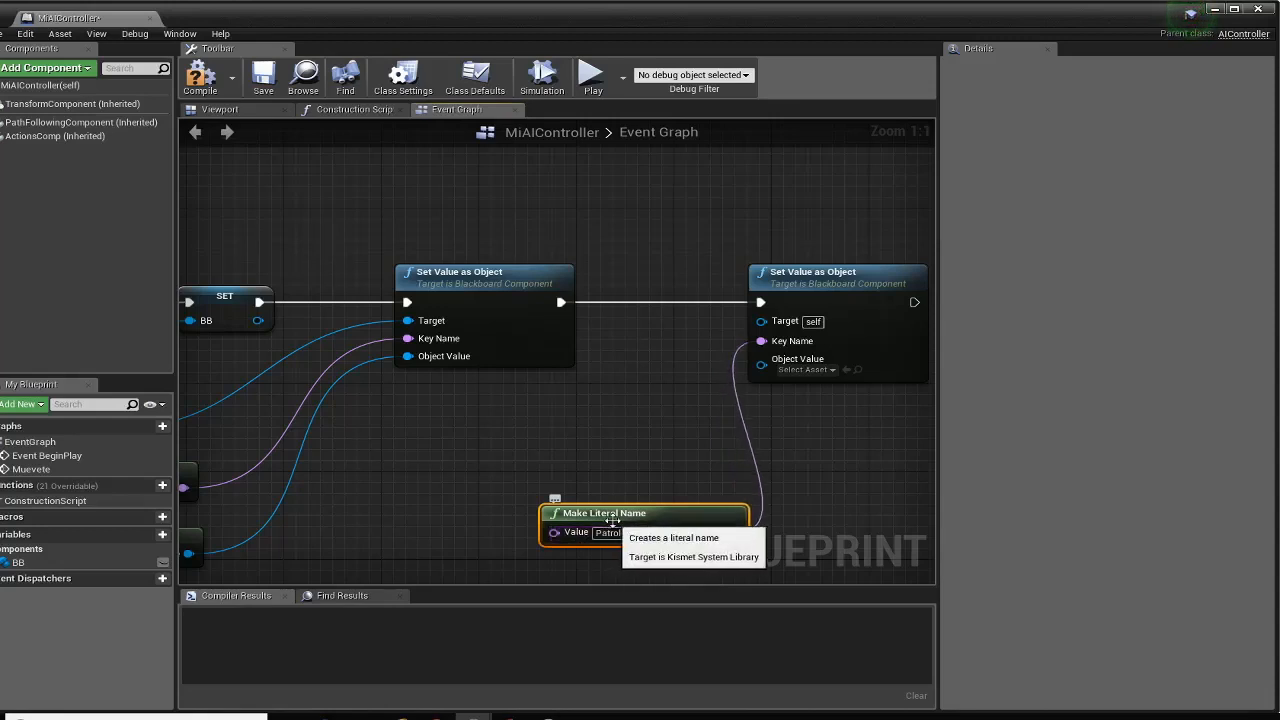
{"action": "left_click_drag", "start_coordinate": [600, 513], "coordinate": [515, 437]}
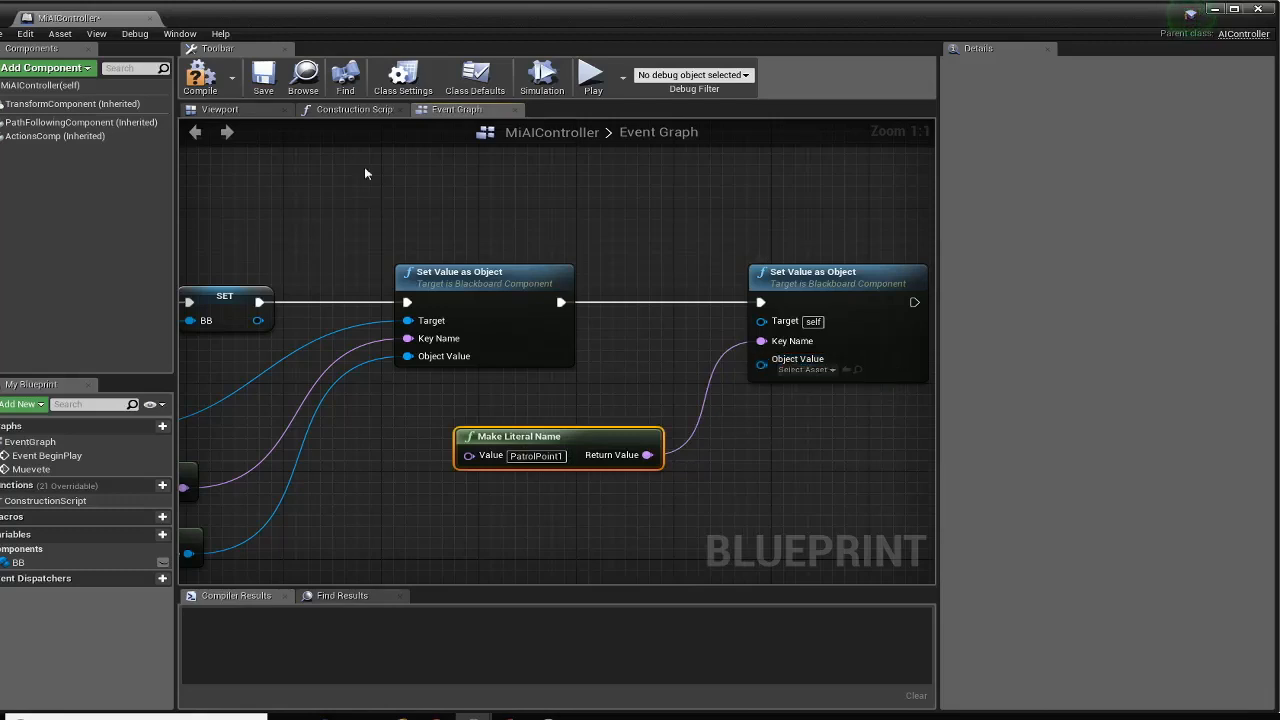
Compile and save MiAIController, and shift the PatrolPoint1 literal name node slightly farther from the second Set Value as Object
{"action": "left_click", "coordinate": [200, 76]}
{"action": "left_click", "coordinate": [263, 78]}
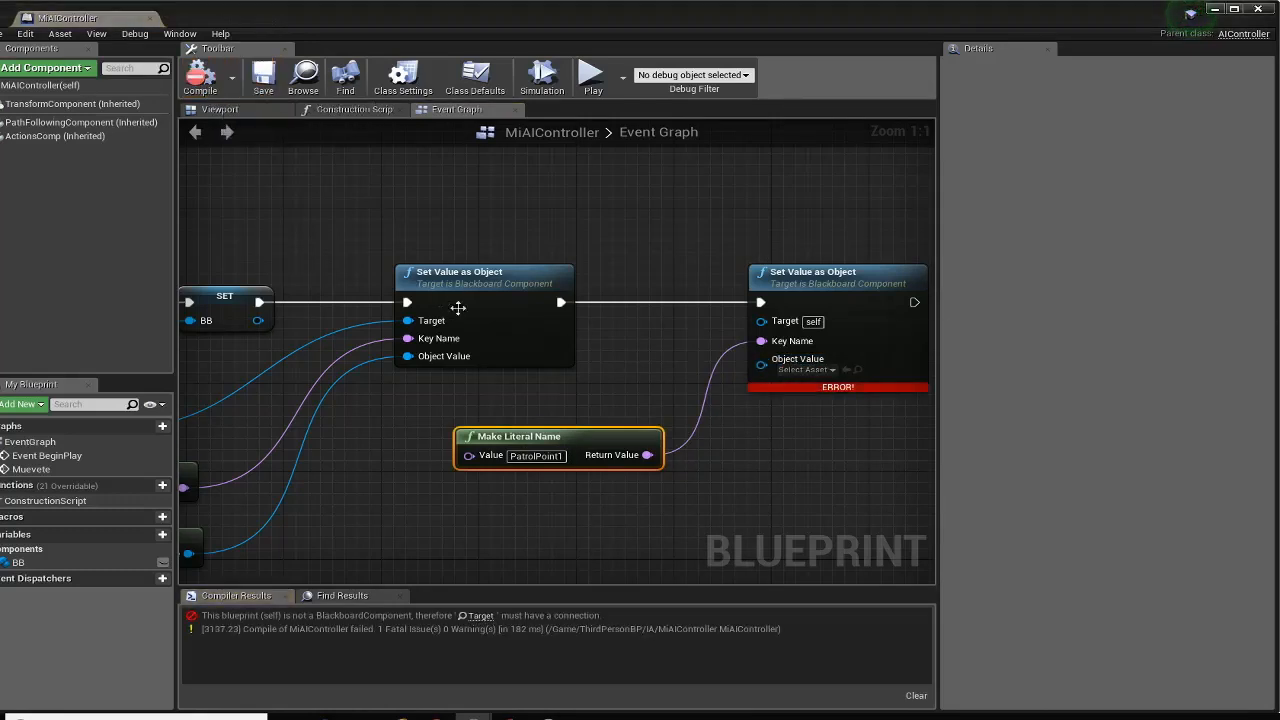
{"action": "left_click_drag", "start_coordinate": [525, 430], "coordinate": [501, 431]}
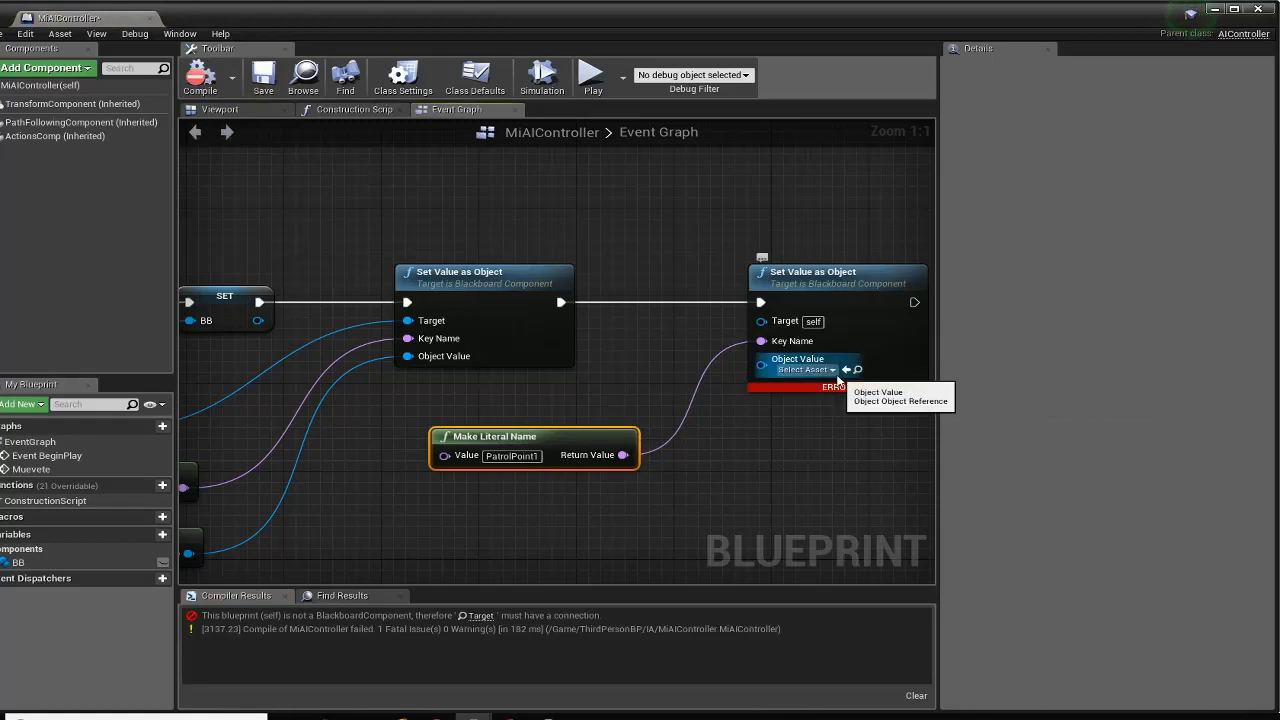
Search the assets available for the second Set Value as Object's Object Value for "patr", and browse the unfiltered list
{"action": "left_click", "coordinate": [833, 370]}
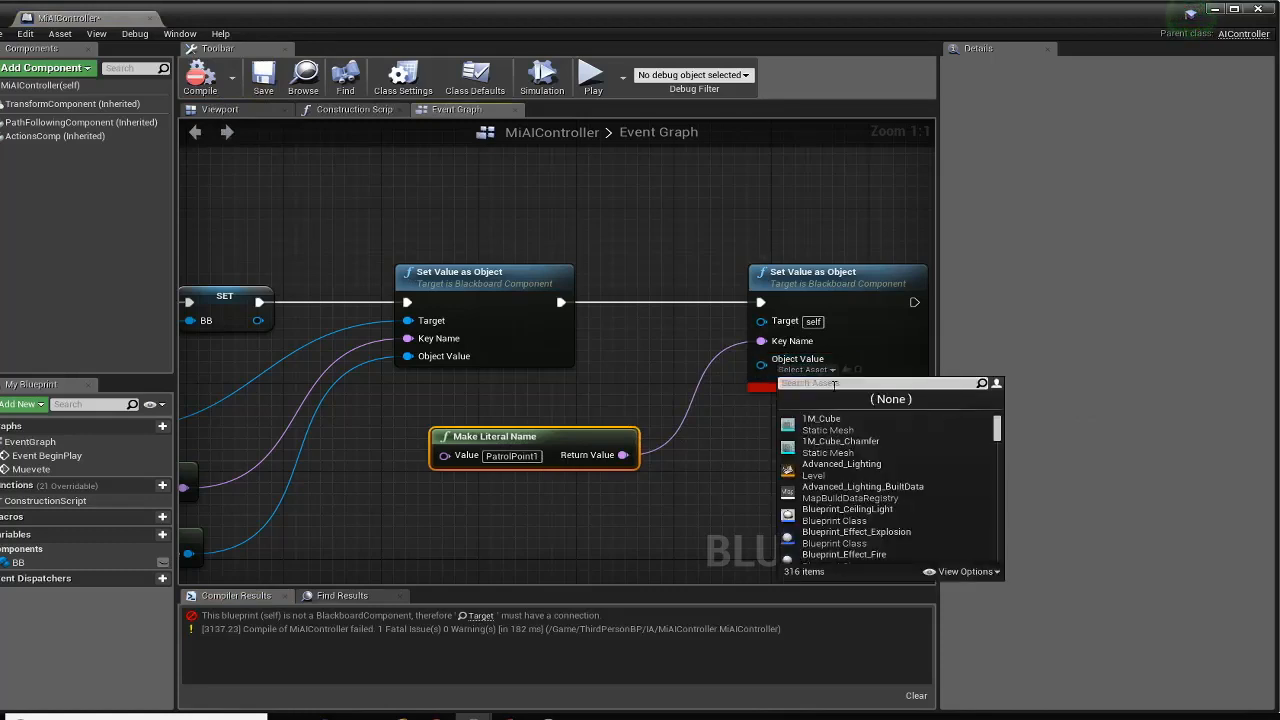
{"action": "type", "text": "patr"}
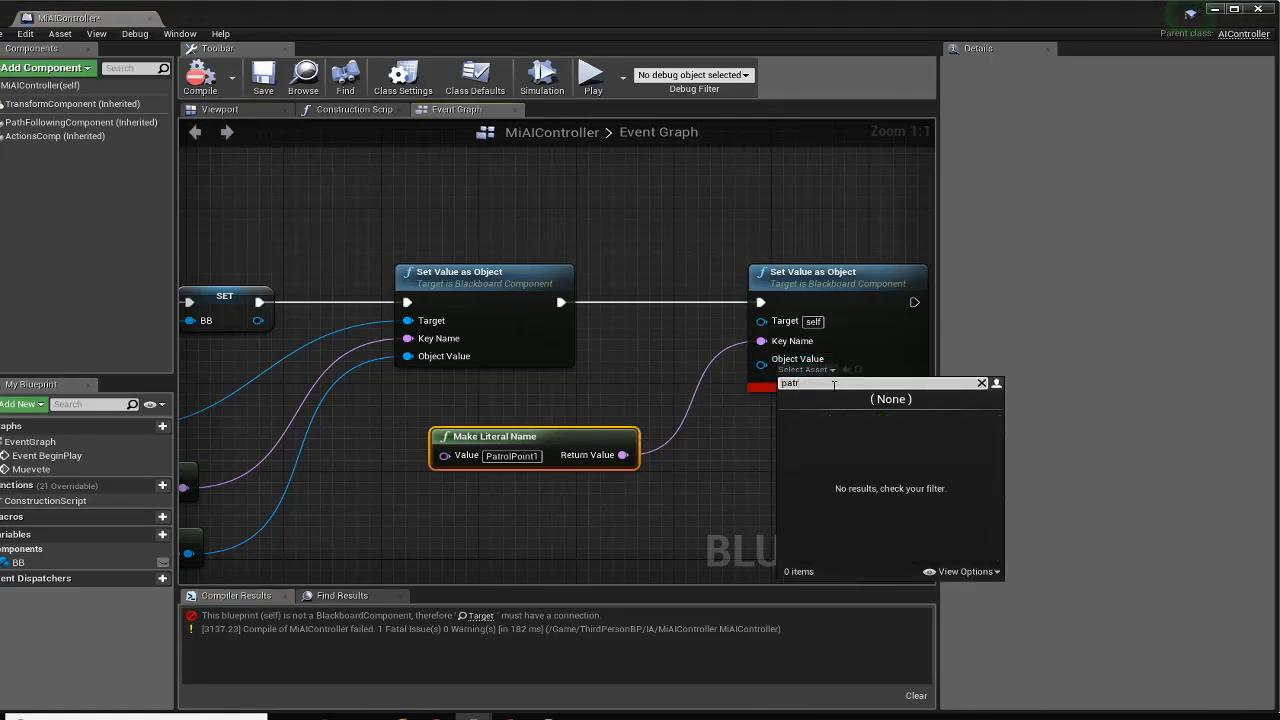
{"action": "key", "text": "BackSpace"}
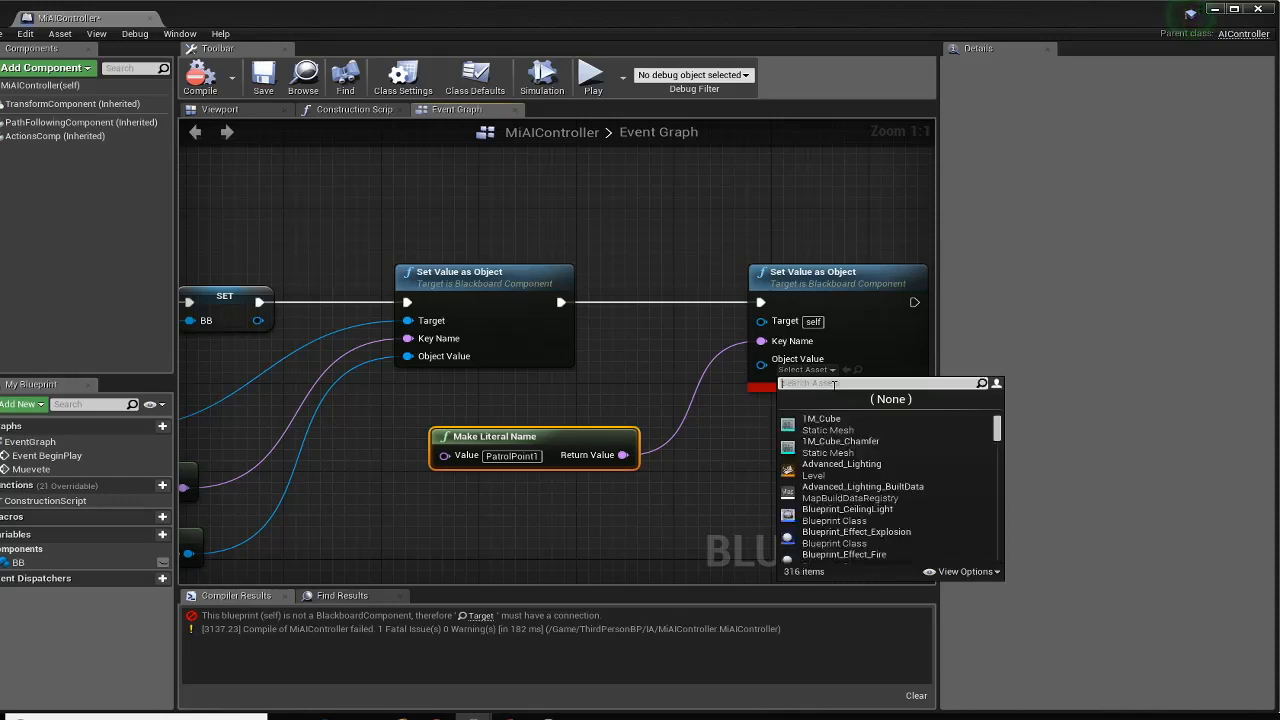
{"action": "scroll", "coordinate": [848, 511], "scroll_direction": "down", "scroll_amount": 2}
{"action": "scroll", "coordinate": [848, 511], "scroll_direction": "down", "scroll_amount": 5}
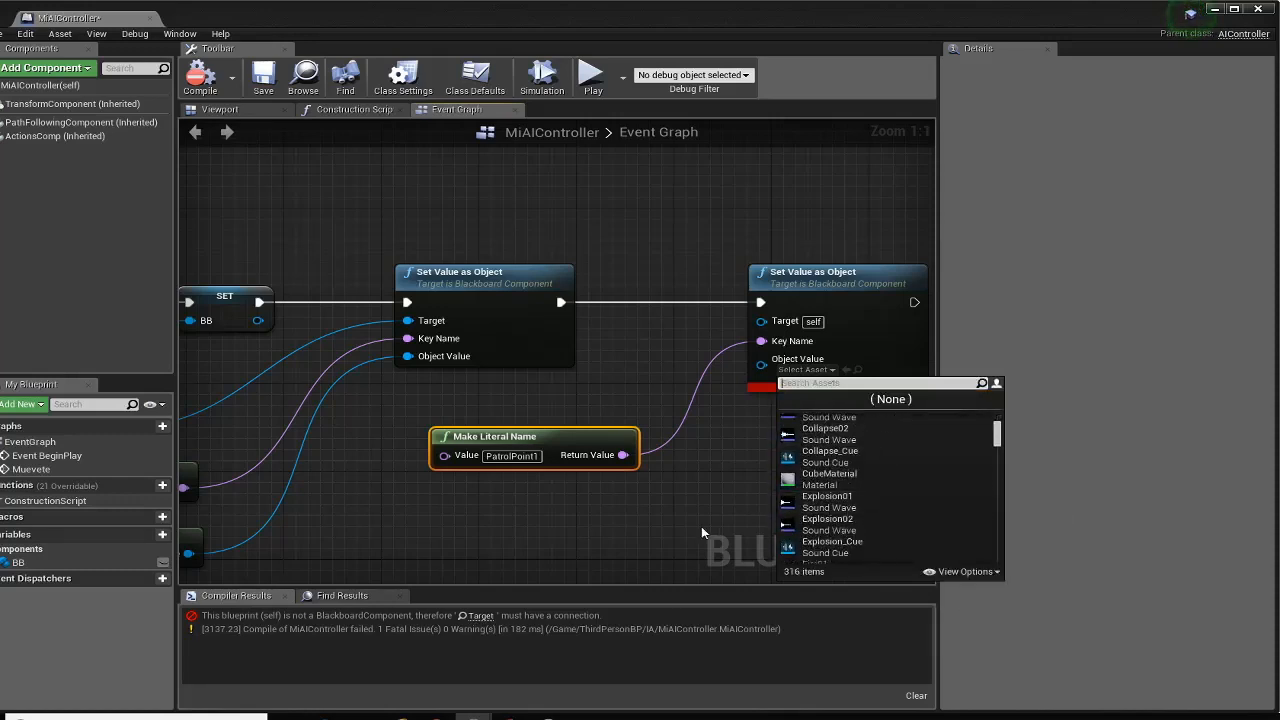
{"action": "scroll", "coordinate": [971, 500], "scroll_direction": "up", "scroll_amount": 3}
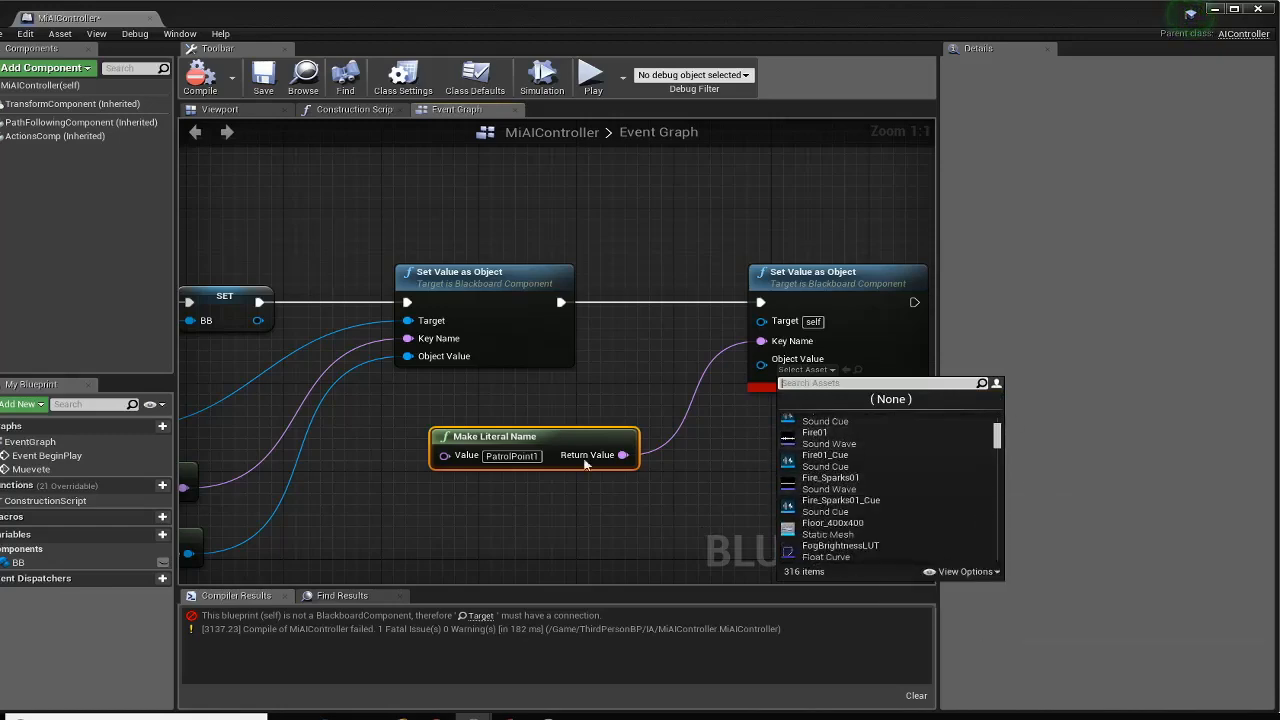
{"action": "left_click", "coordinate": [695, 460]}
Check the target point names in the level, and search the Object Value assets of the second Set Value as Object for "Target"
{"action": "left_click", "coordinate": [1213, 10]}
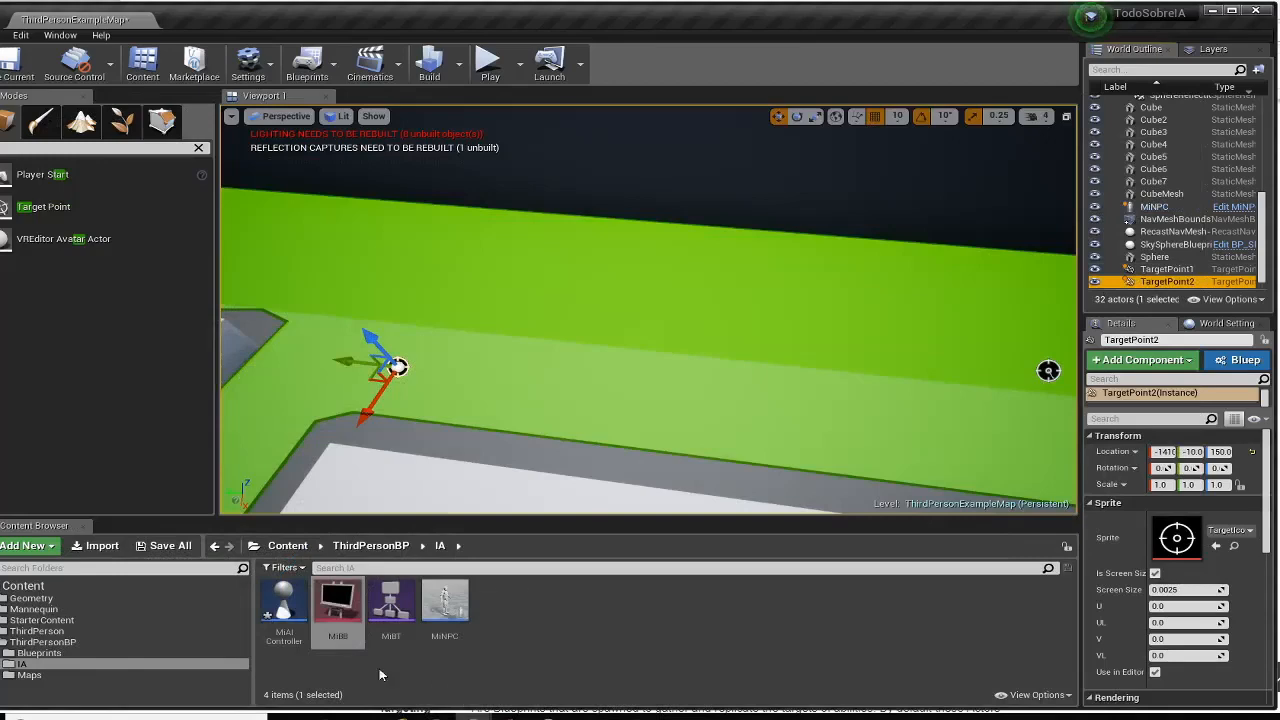
{"action": "mouse_move", "coordinate": [475, 714]}
{"action": "left_click", "coordinate": [518, 681]}
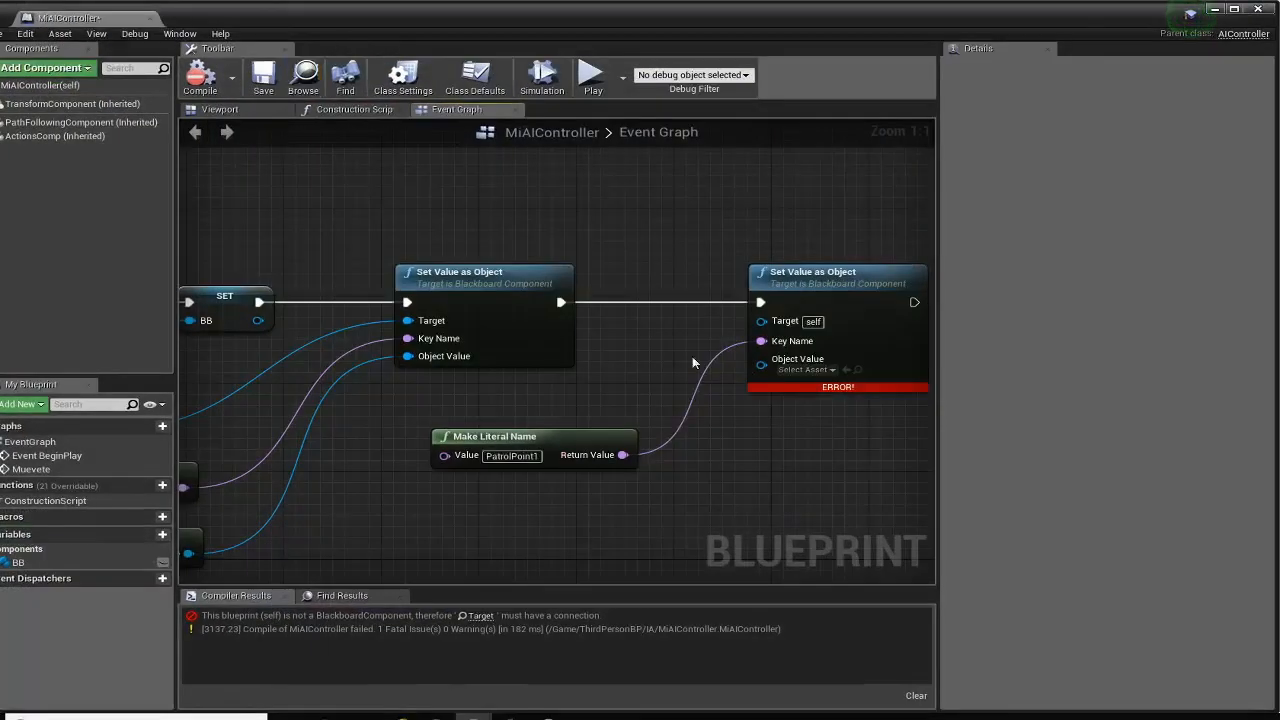
{"action": "left_click", "coordinate": [804, 370]}
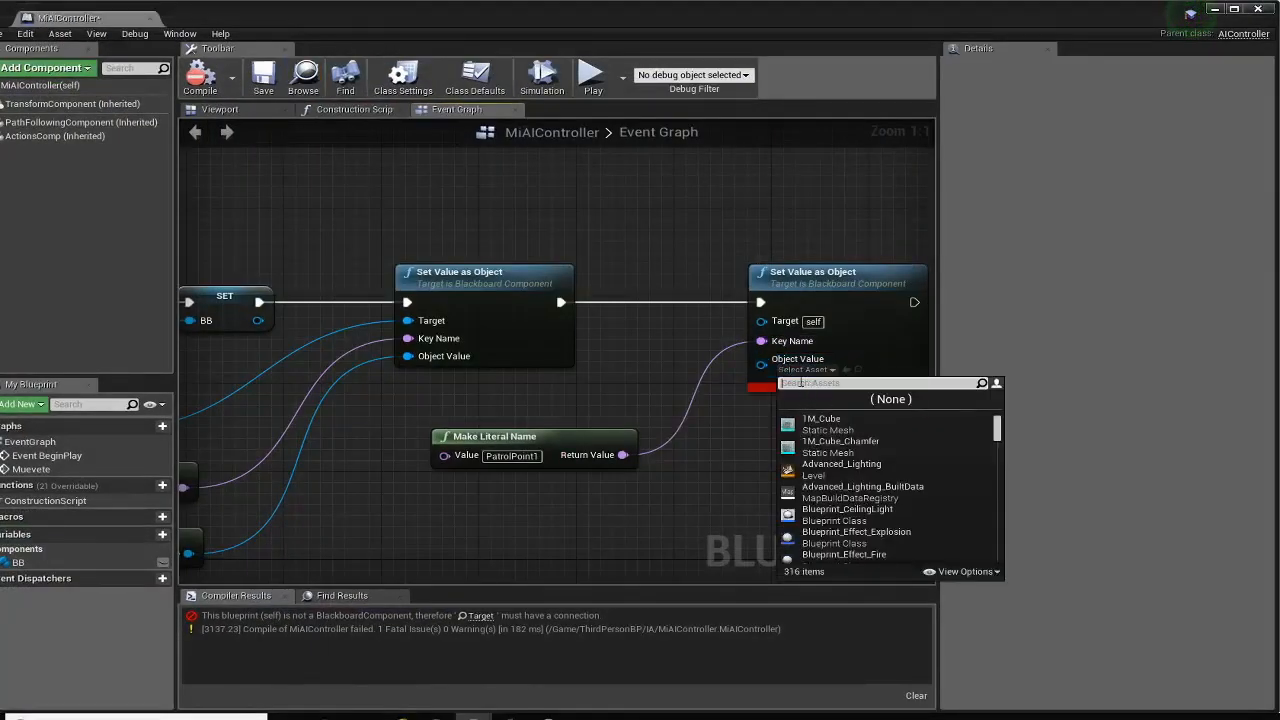
{"action": "type", "text": "Target"}
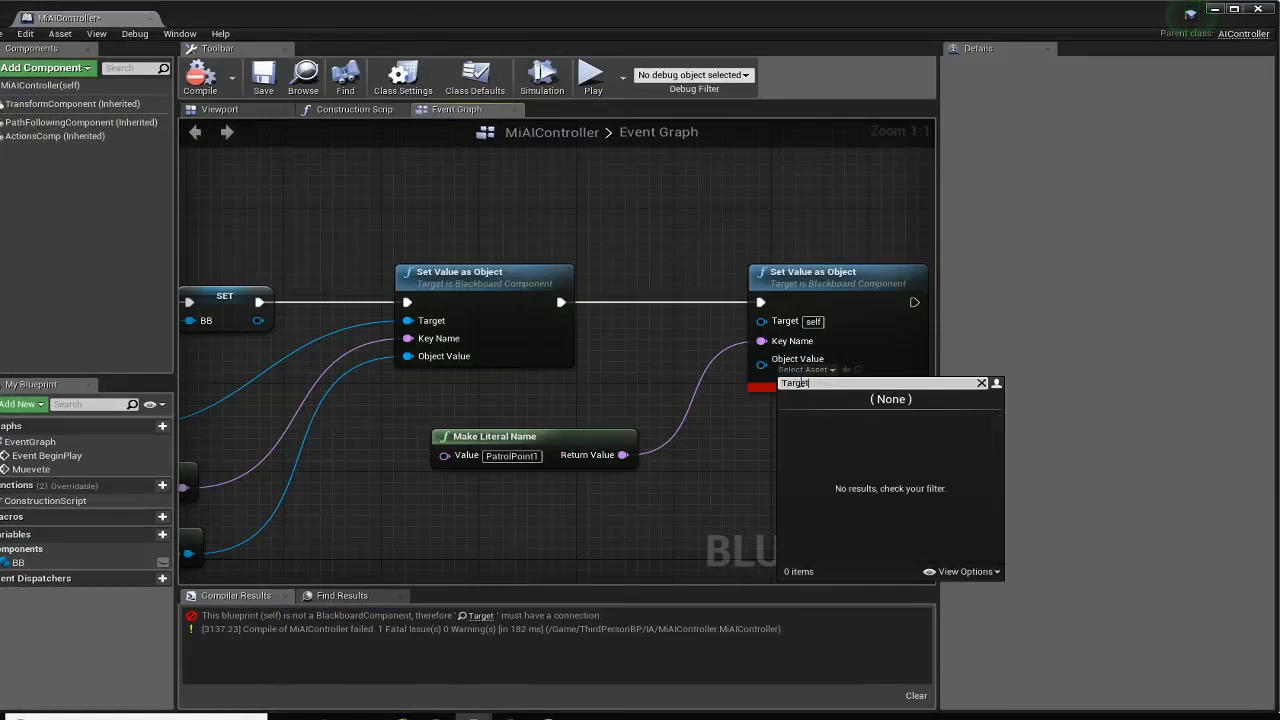
{"action": "key", "text": "BackSpace"}
{"action": "key", "text": "BackSpace"}
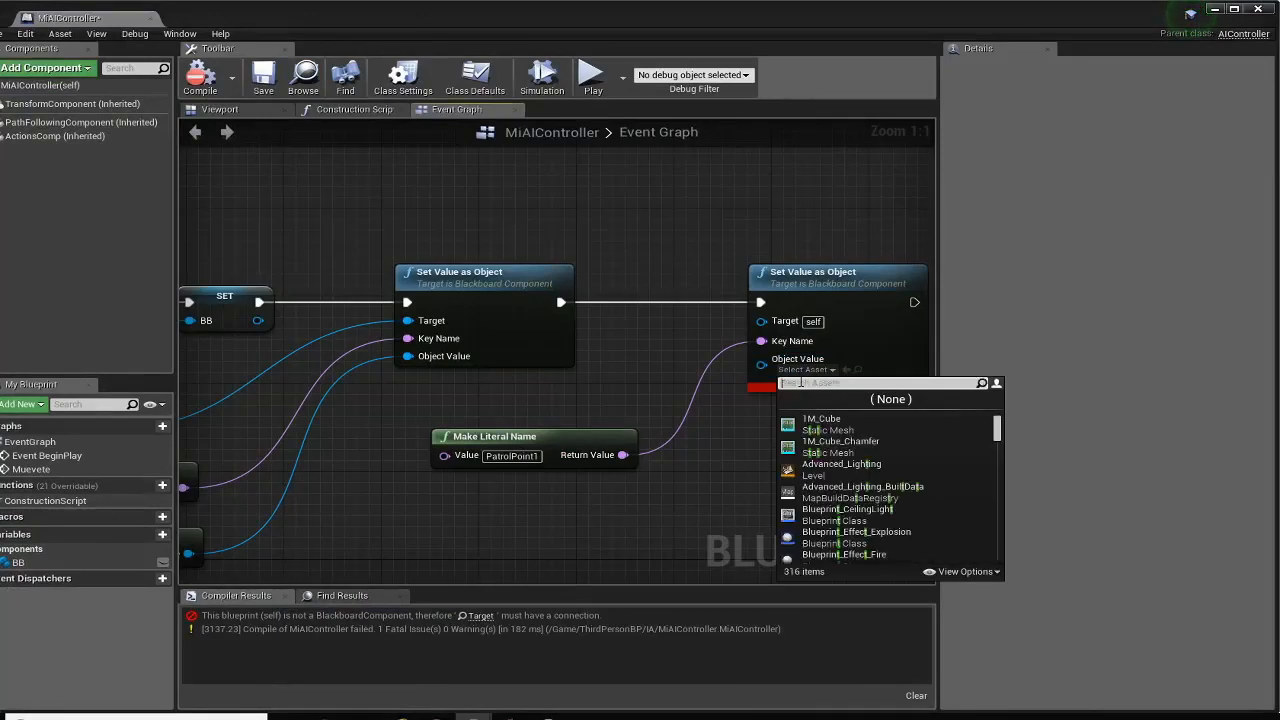
{"action": "left_click", "coordinate": [660, 509]}
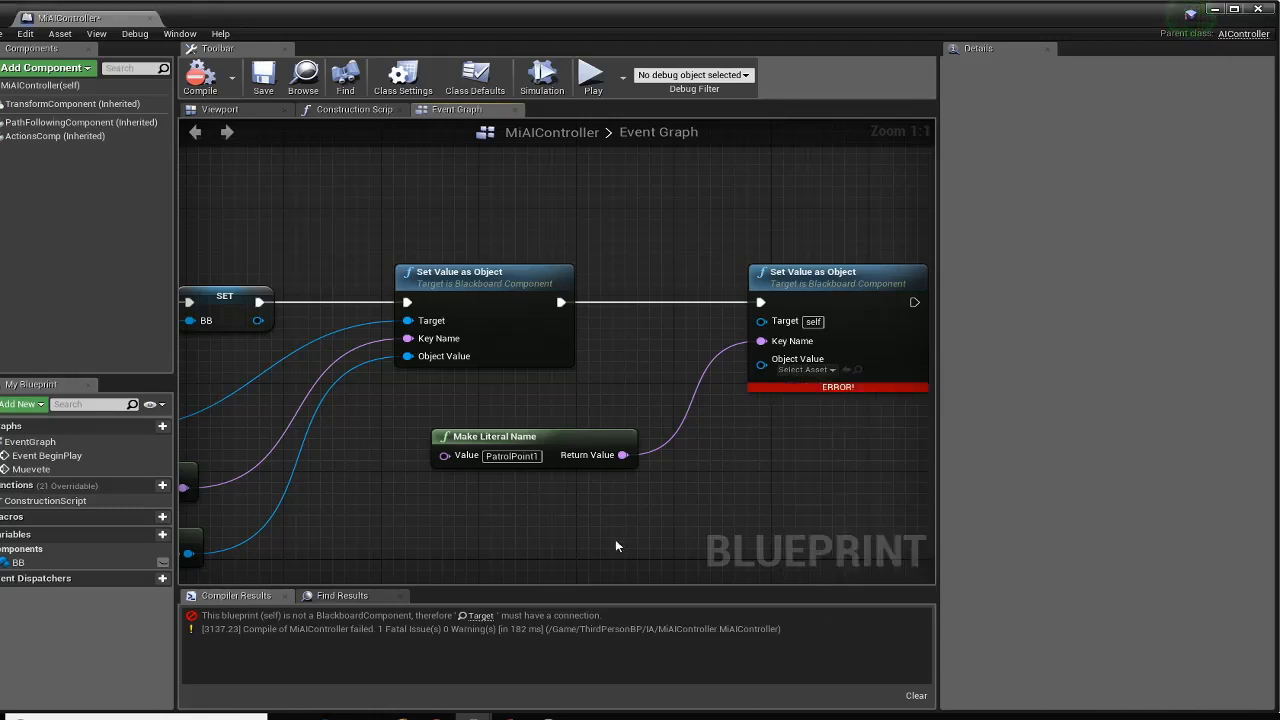
Create a new variable named TargetP1 in the MiAIController blueprint
{"action": "right_click_drag", "start_coordinate": [616, 539], "coordinate": [605, 505]}
{"action": "left_click", "coordinate": [165, 534]}
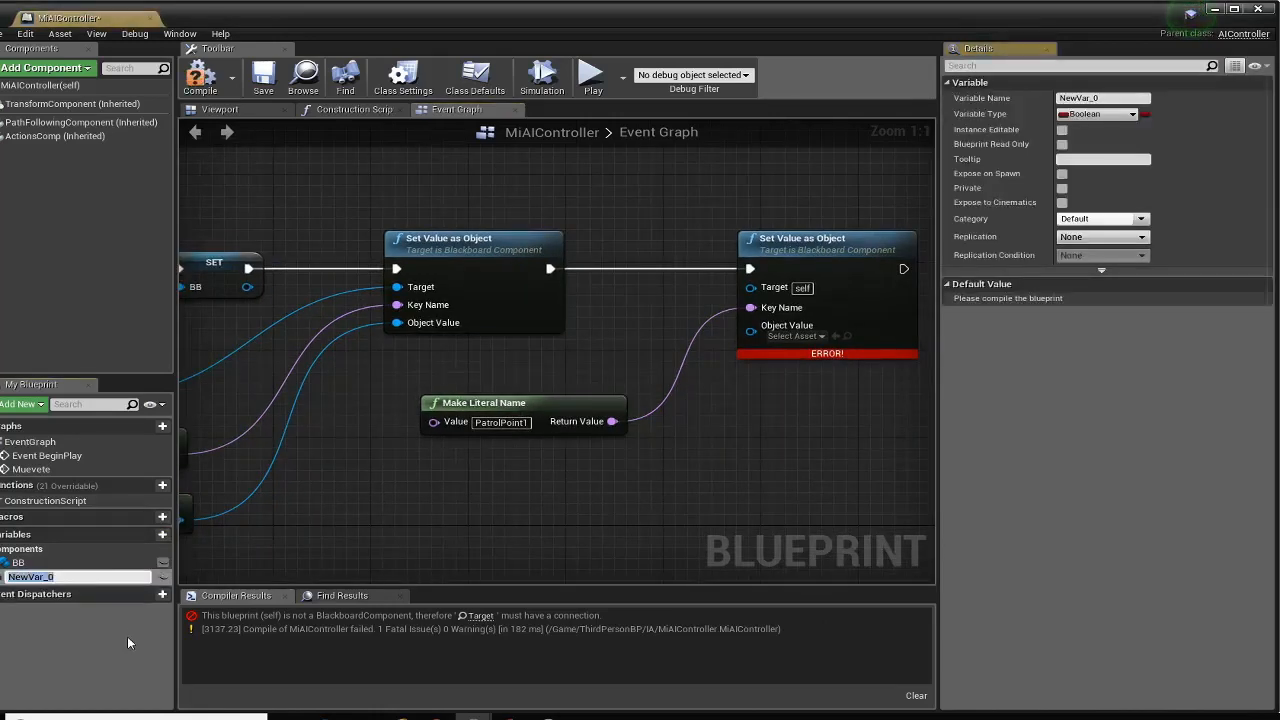
{"action": "type", "text": "Targ"}
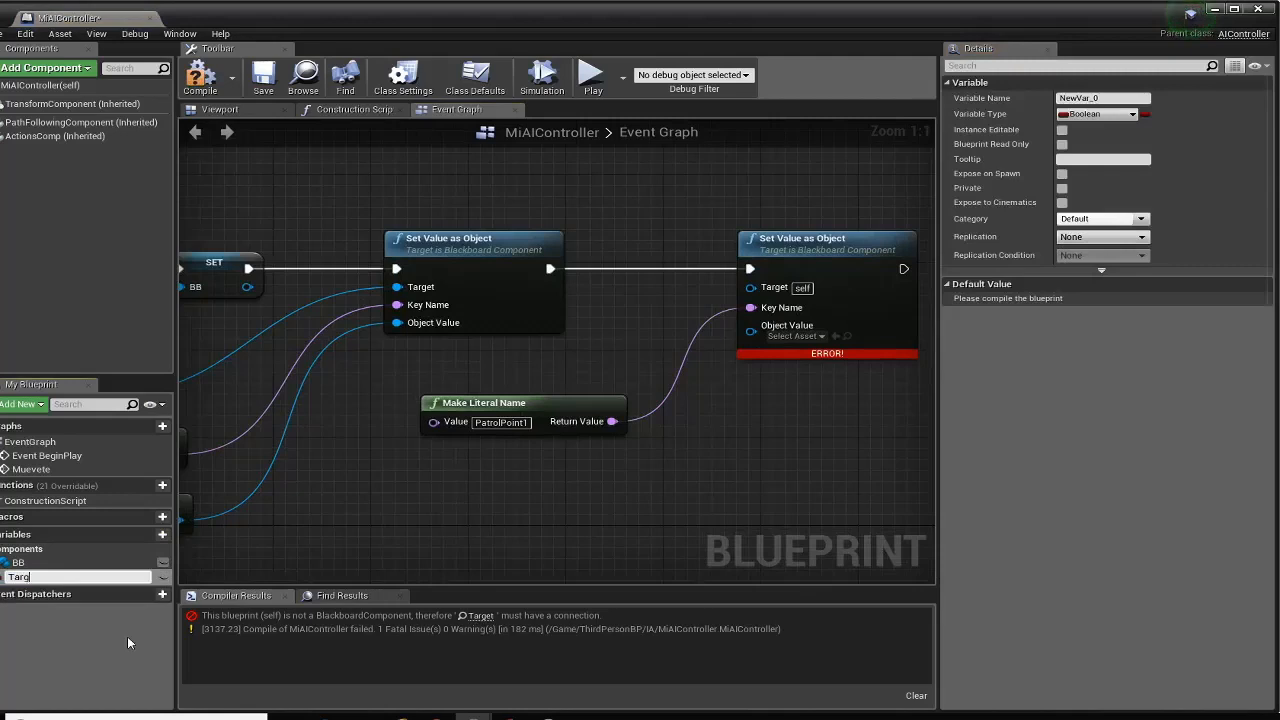
{"action": "type", "text": "etP1"}
{"action": "key", "text": "Return"}
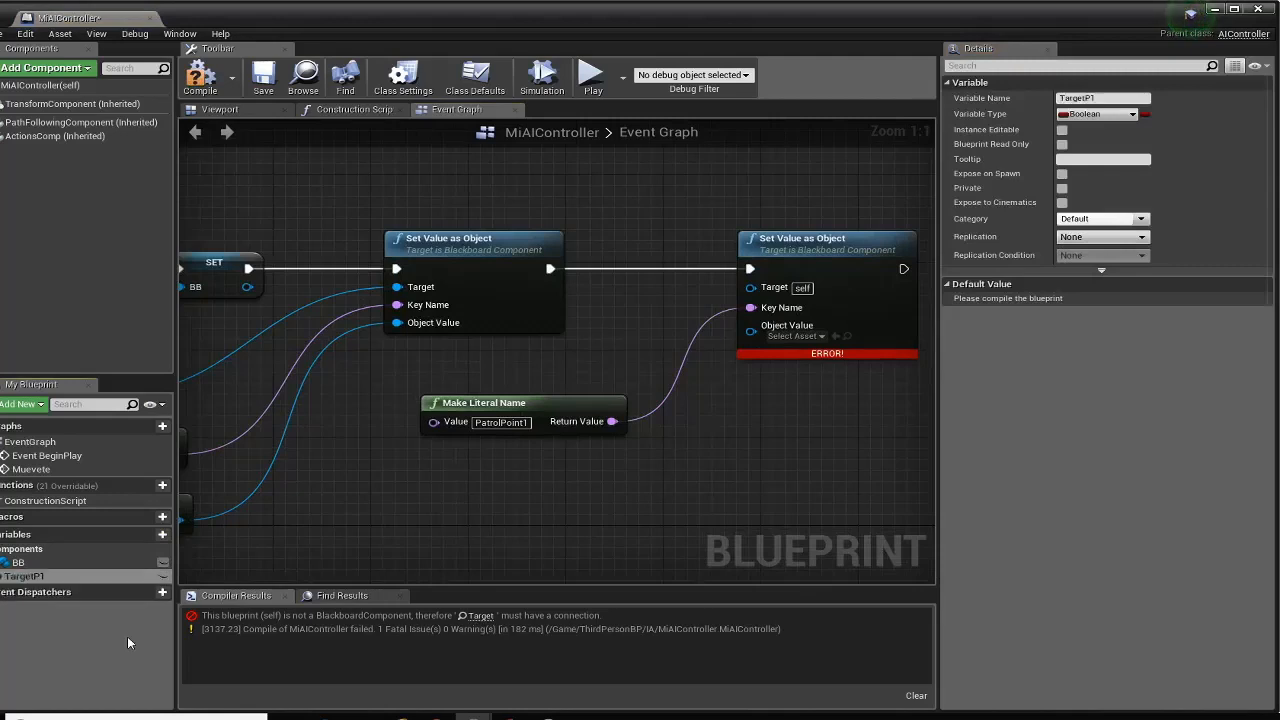
Set the TargetP1 variable's type to a Target Point object reference and compile the blueprint
{"action": "left_click", "coordinate": [1107, 114]}
{"action": "type", "text": "targ"}
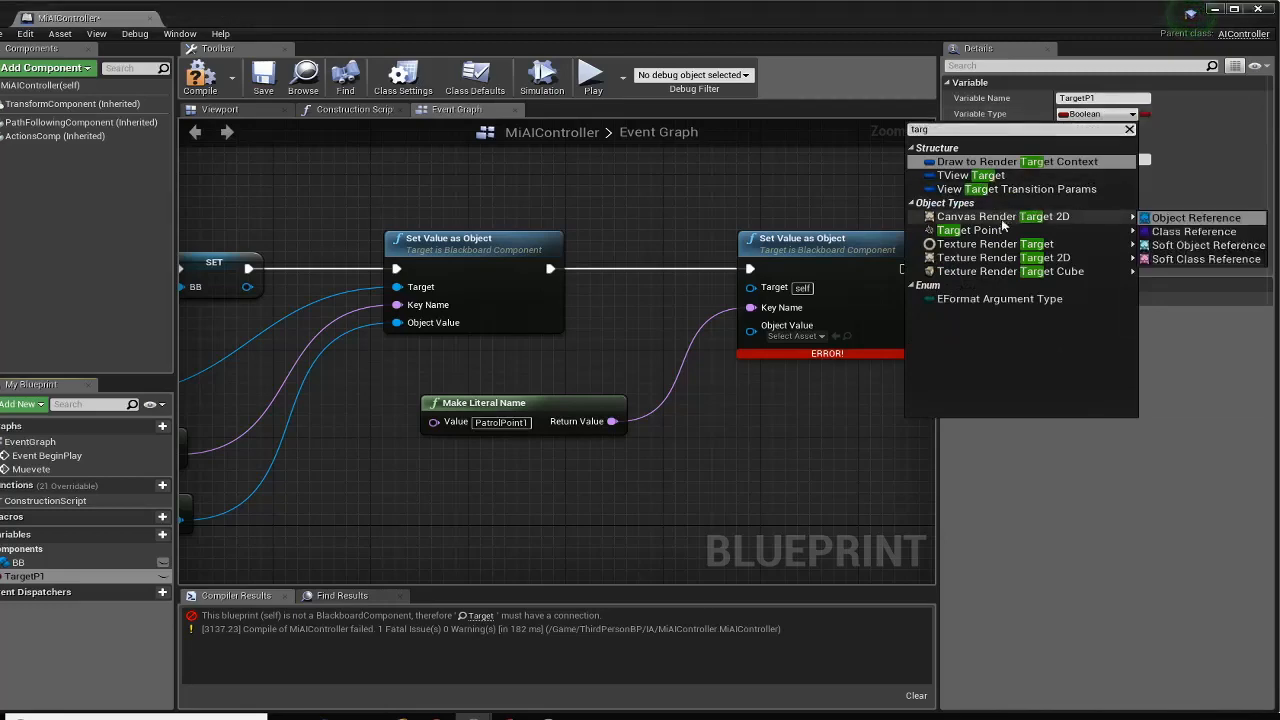
{"action": "left_click", "coordinate": [1170, 243]}
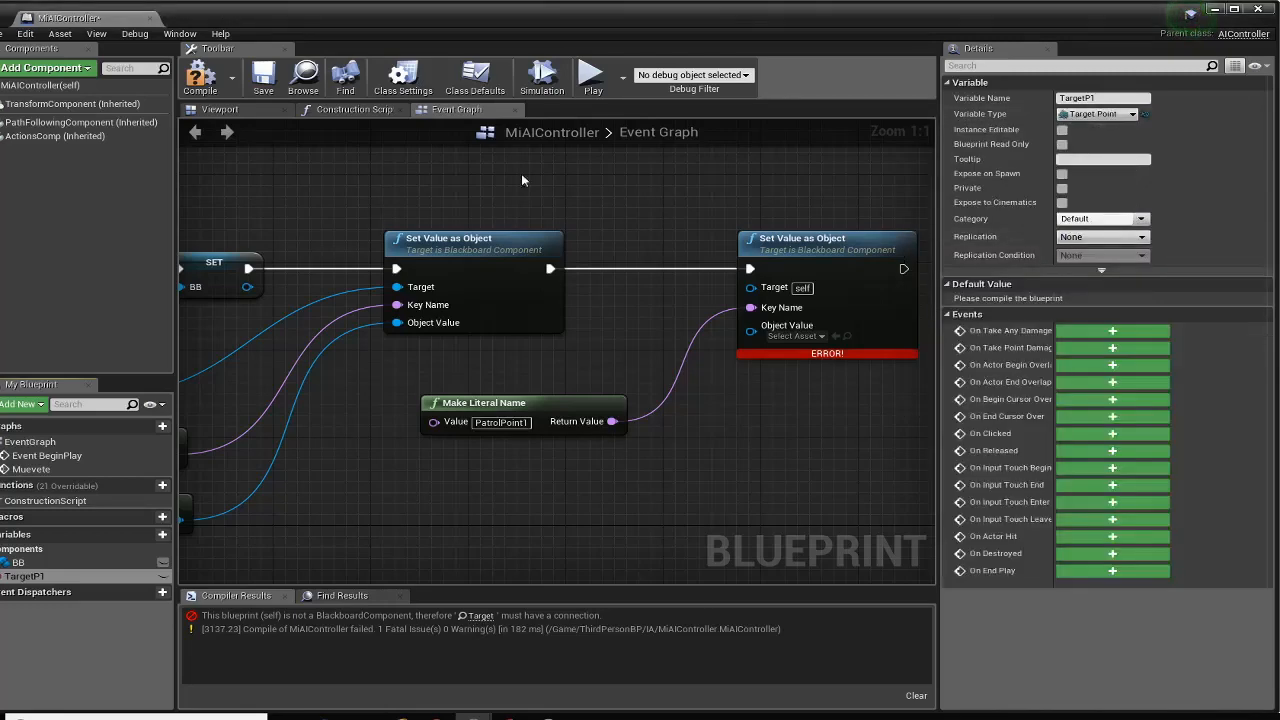
{"action": "left_click", "coordinate": [211, 90]}
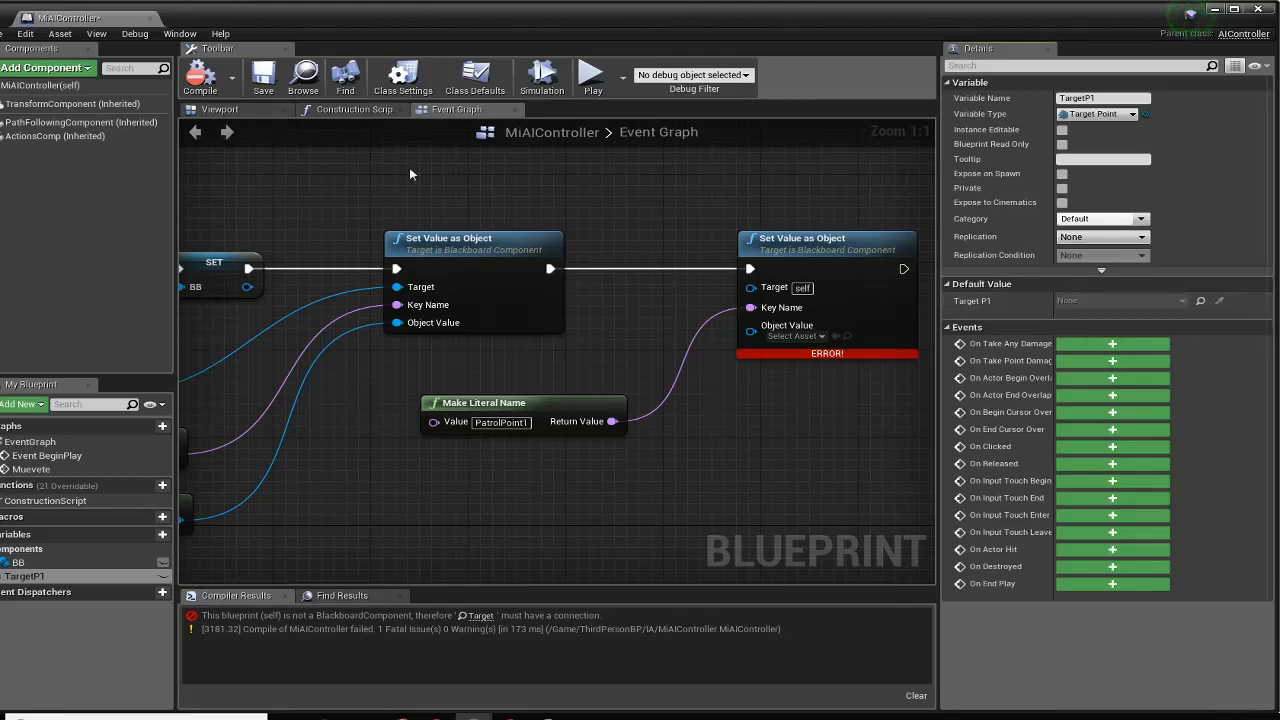
{"action": "left_click", "coordinate": [548, 402]}
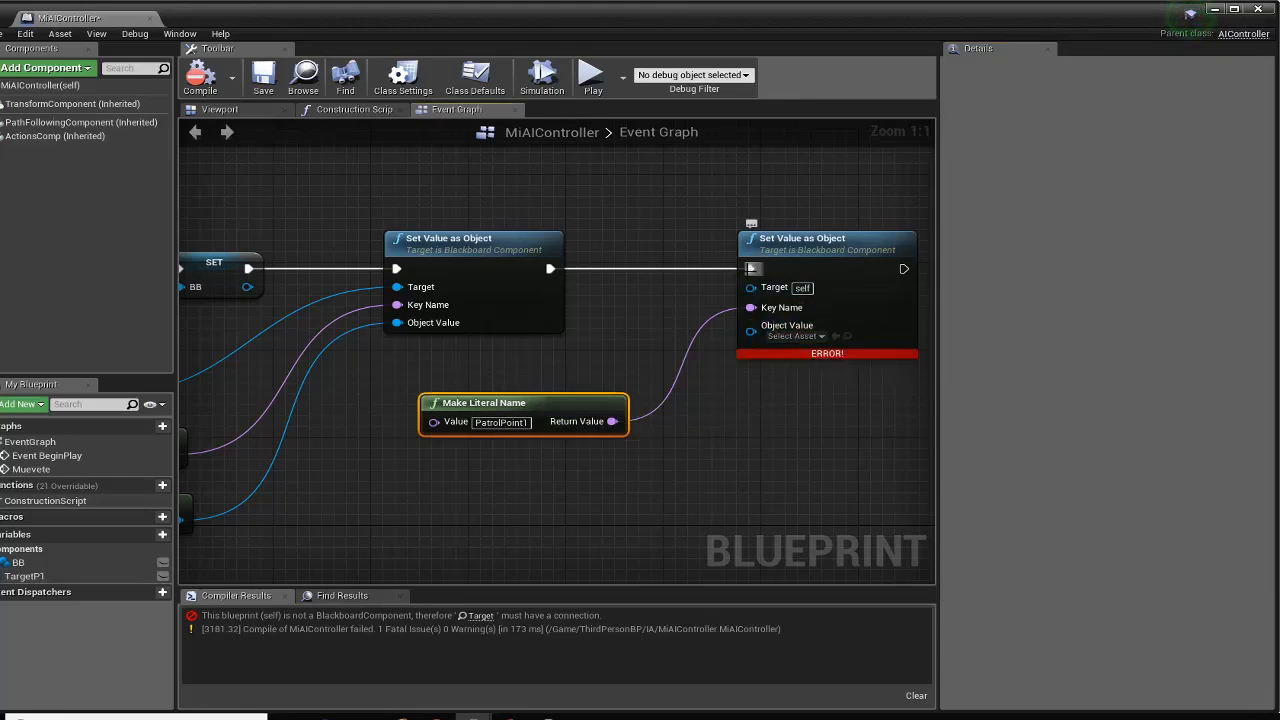
Disconnect the second Set Value as Object node from the execution flow and compile the blueprint
{"action": "key", "text": "super"}
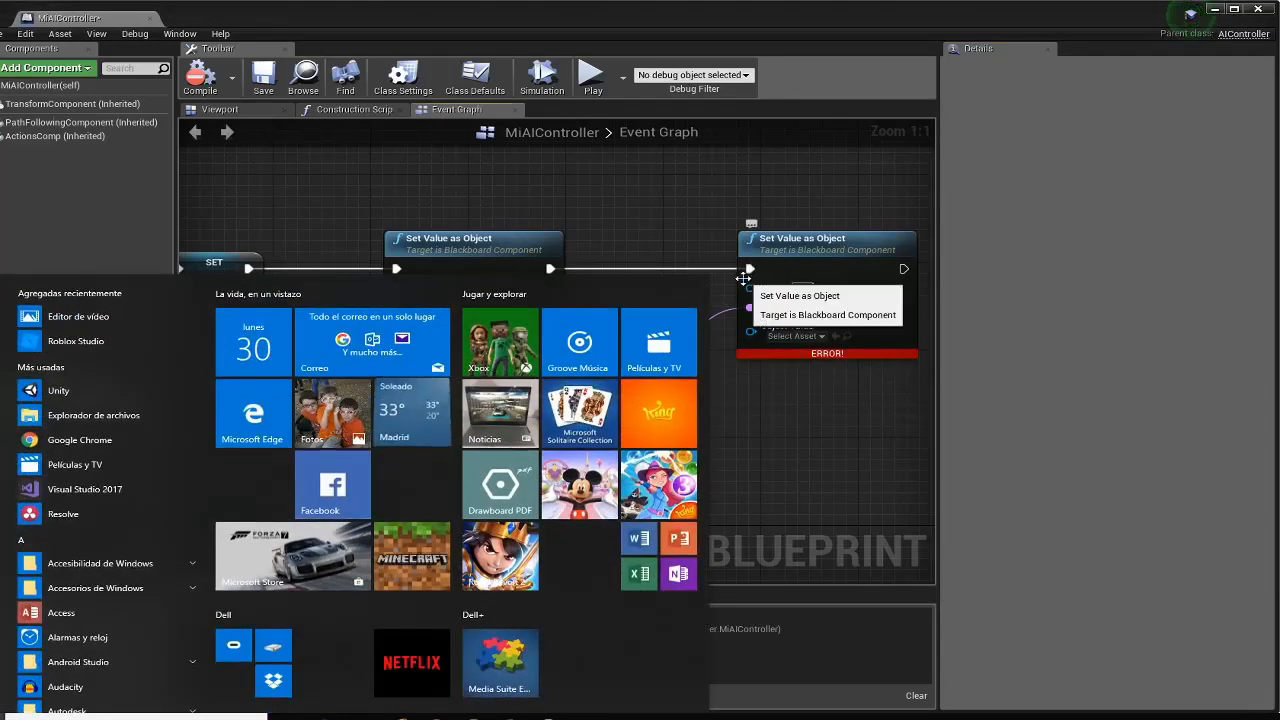
{"action": "left_click", "coordinate": [752, 269], "text": "alt"}
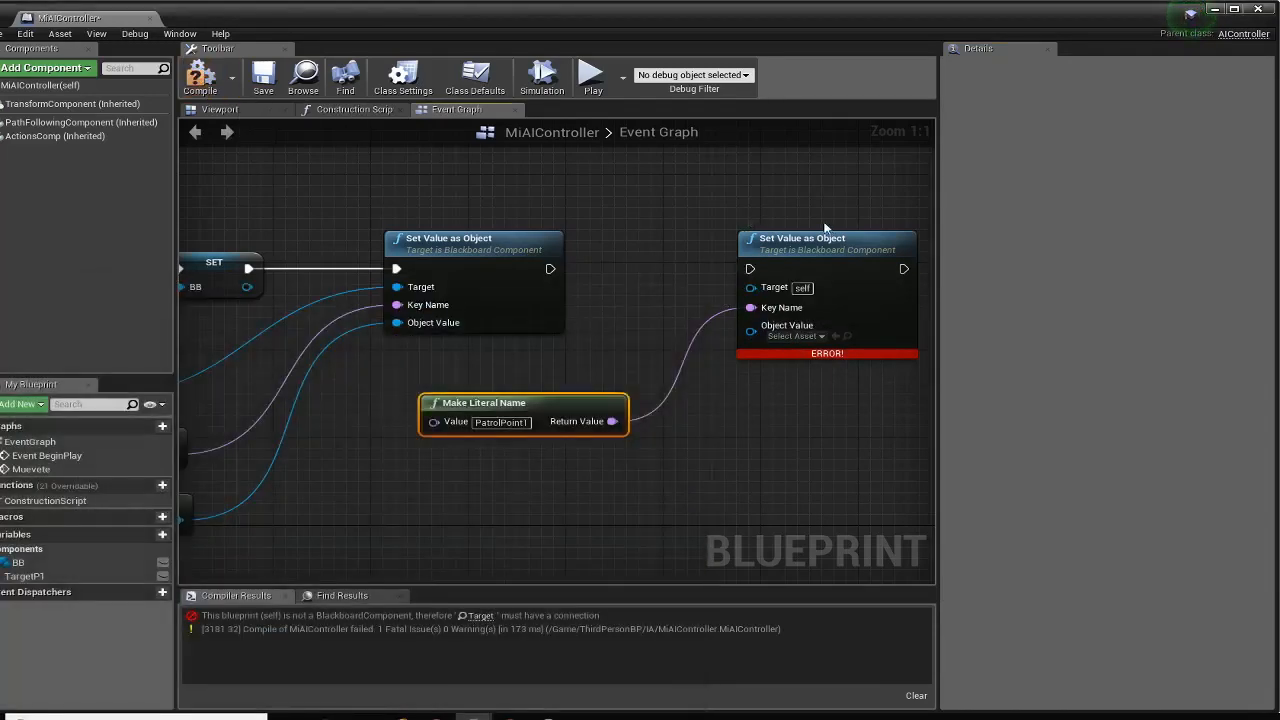
{"action": "left_click", "coordinate": [200, 78]}
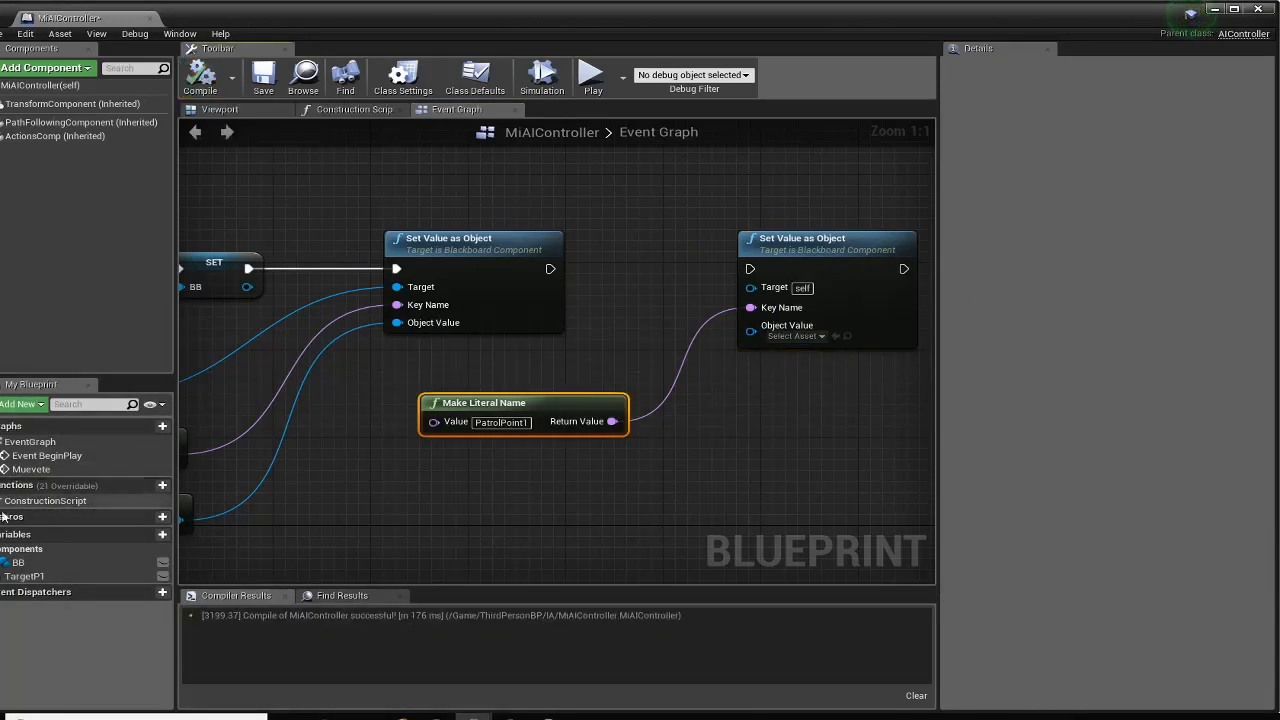
Check the TargetP1 variable's details and the two target points in the level, and return to the MiAIController blueprint
{"action": "left_click", "coordinate": [28, 577]}
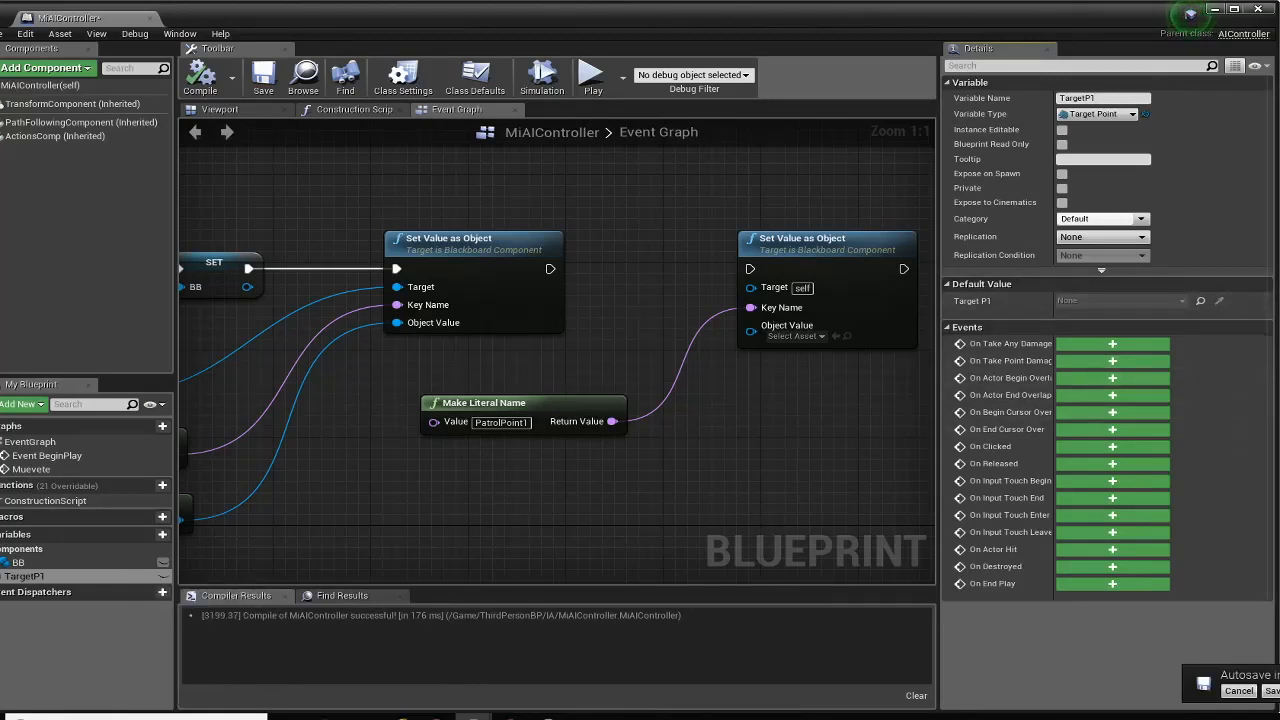
{"action": "left_click", "coordinate": [1216, 9]}
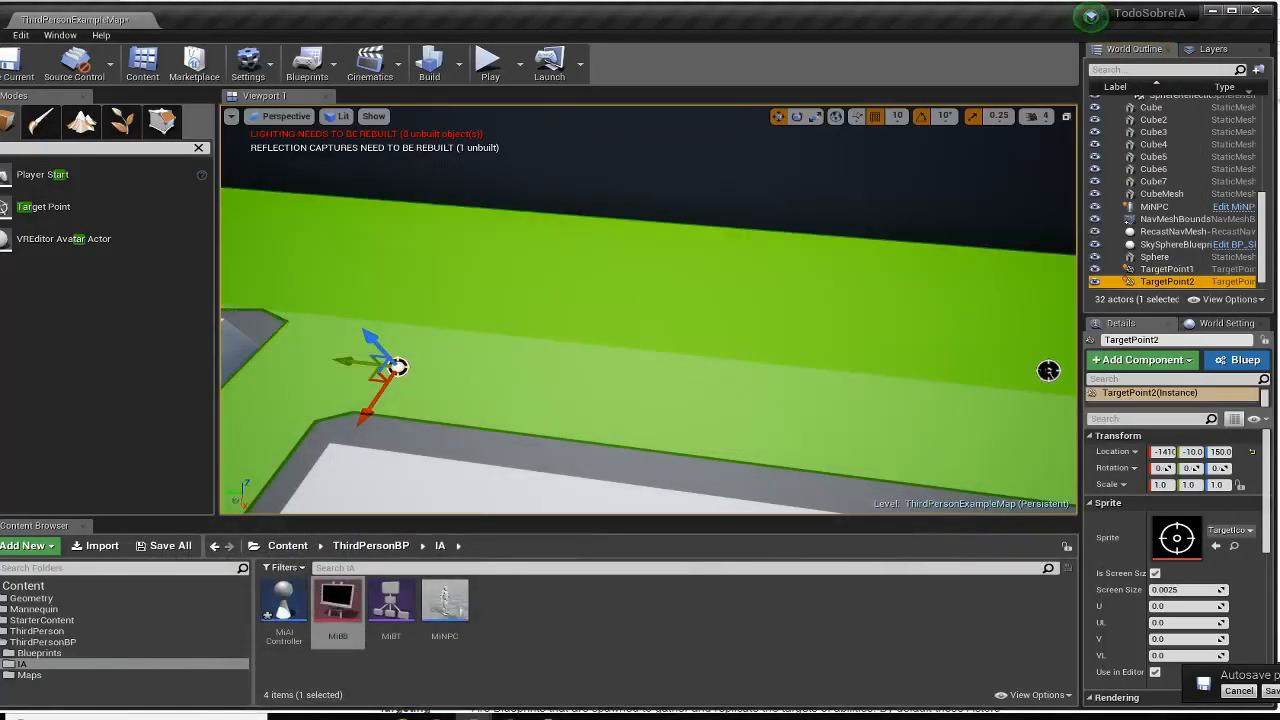
{"action": "left_click", "coordinate": [1166, 269]}
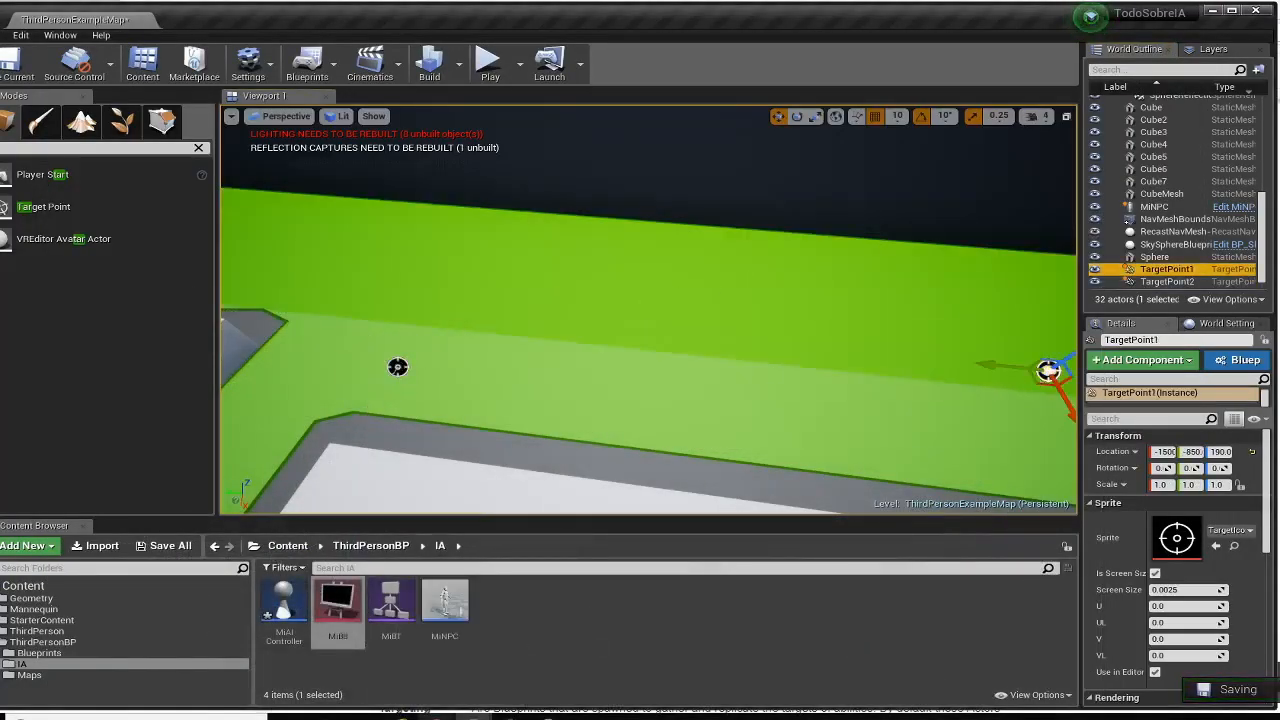
{"action": "left_click", "coordinate": [543, 680]}
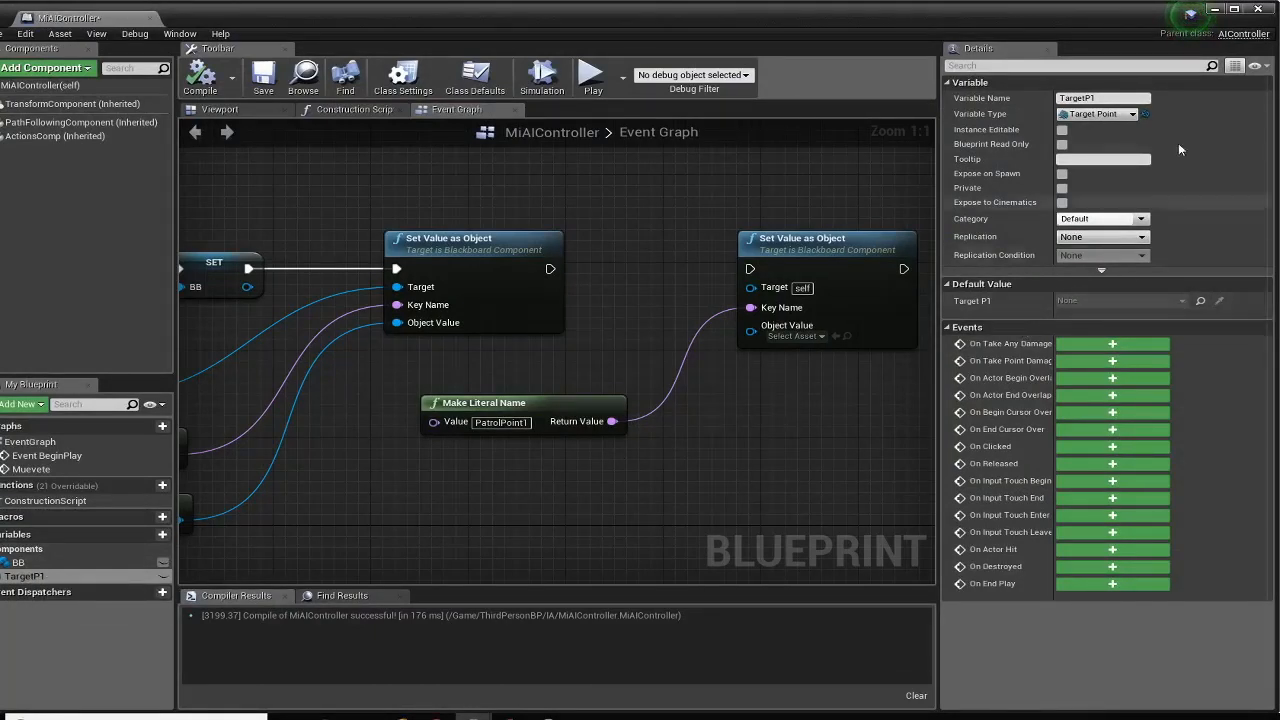
{"action": "left_click", "coordinate": [1214, 10]}
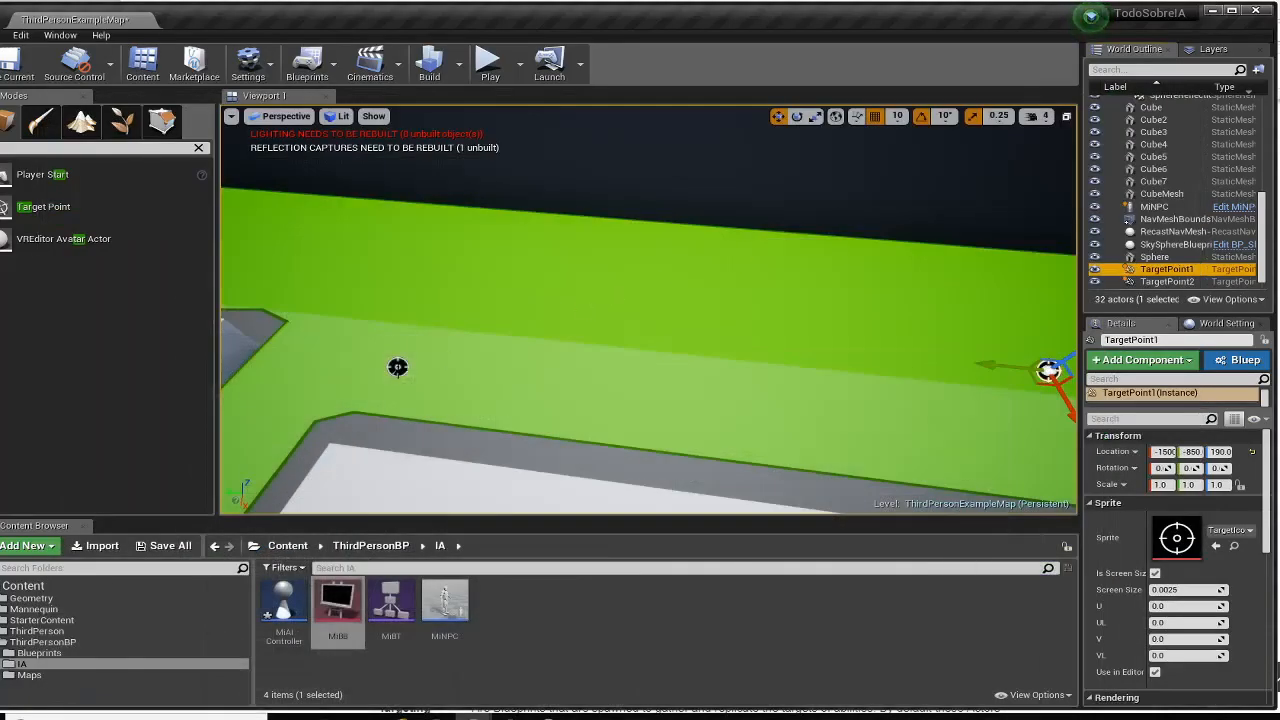
{"action": "left_click", "coordinate": [397, 366]}
{"action": "left_click", "coordinate": [1047, 372]}
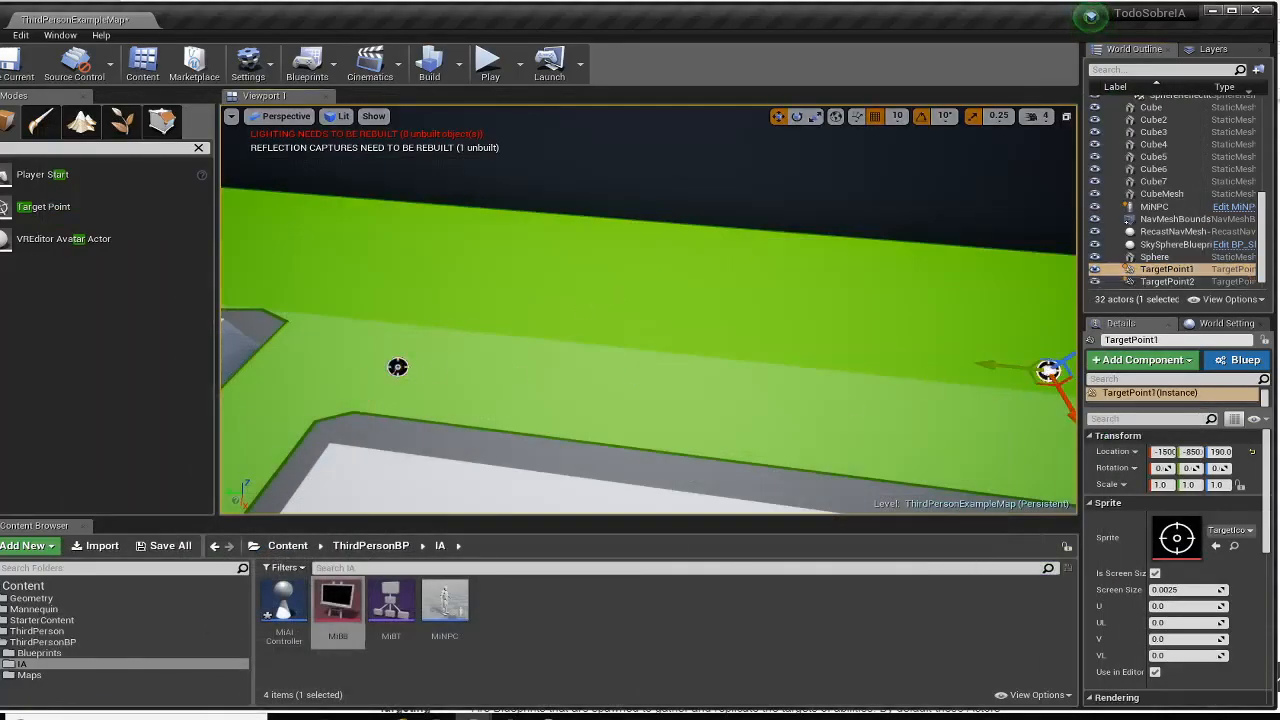
{"action": "left_click", "coordinate": [549, 717]}
{"action": "left_click", "coordinate": [549, 717]}
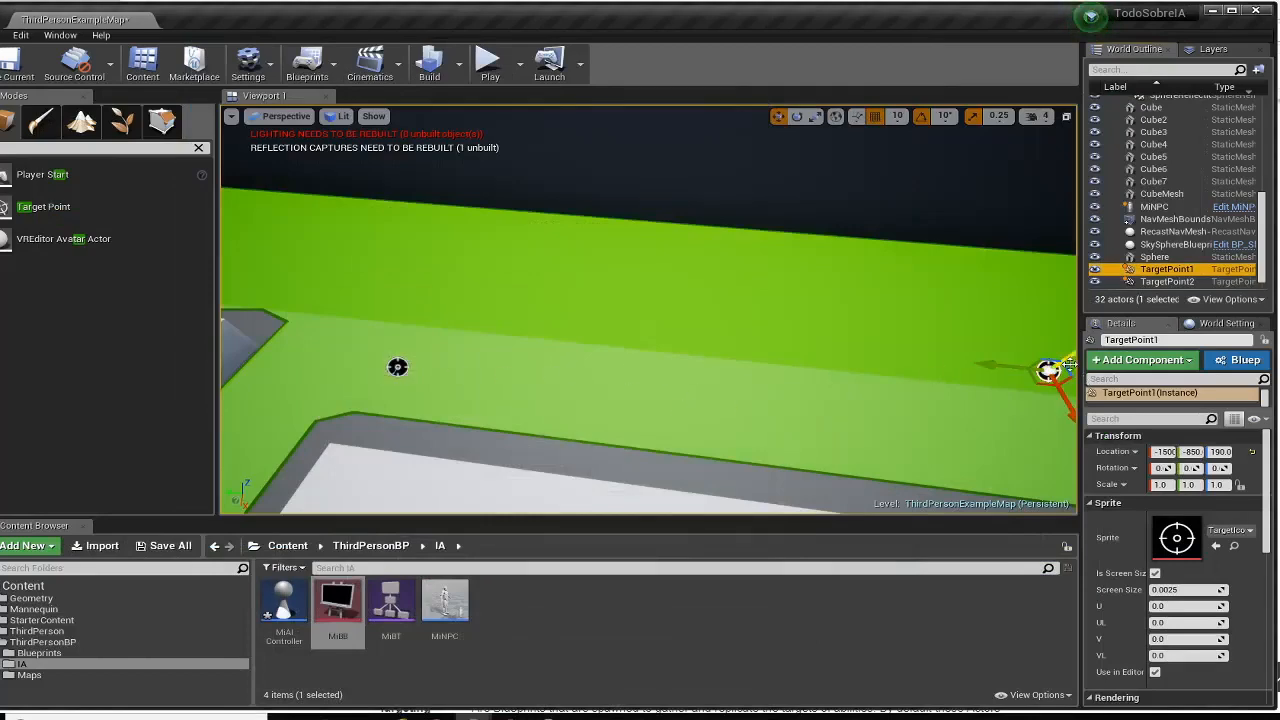
{"action": "double_click", "coordinate": [290, 612]}
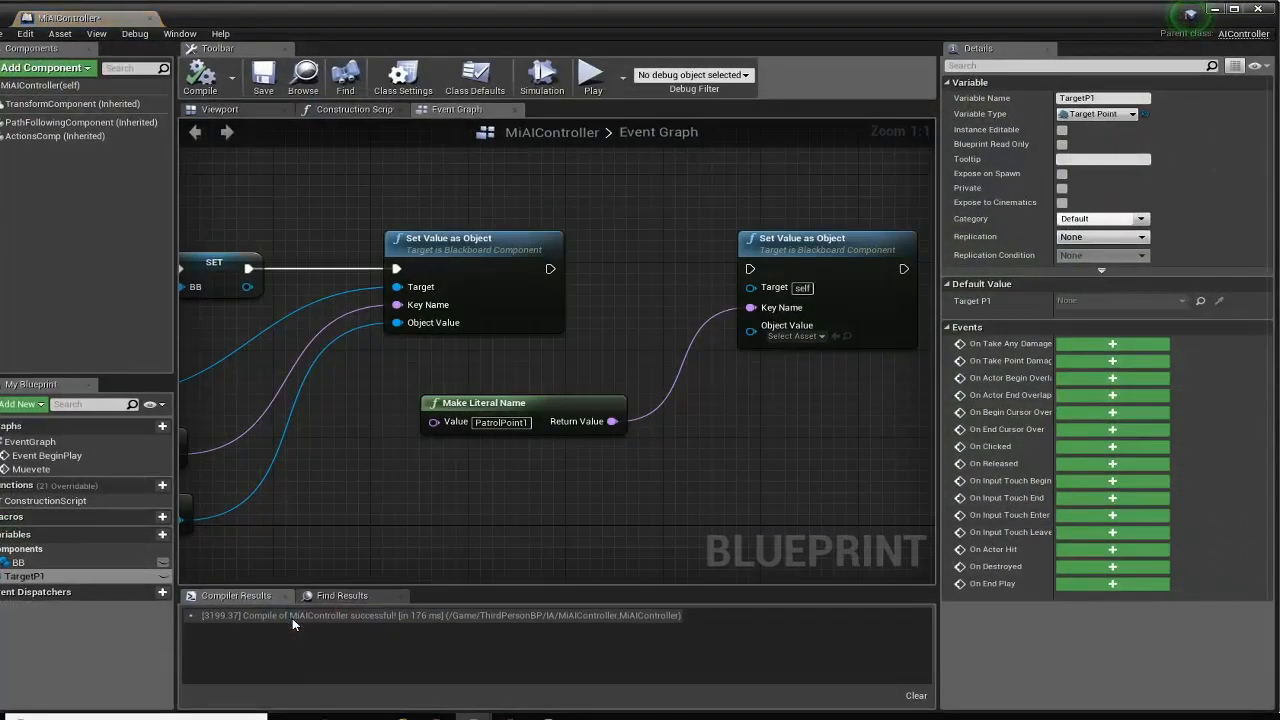
Move the second Set Value as Object and its Make Literal Name node down, clearing space after the first Set Value as Object
{"action": "right_click_drag", "start_coordinate": [434, 490], "coordinate": [483, 461]}
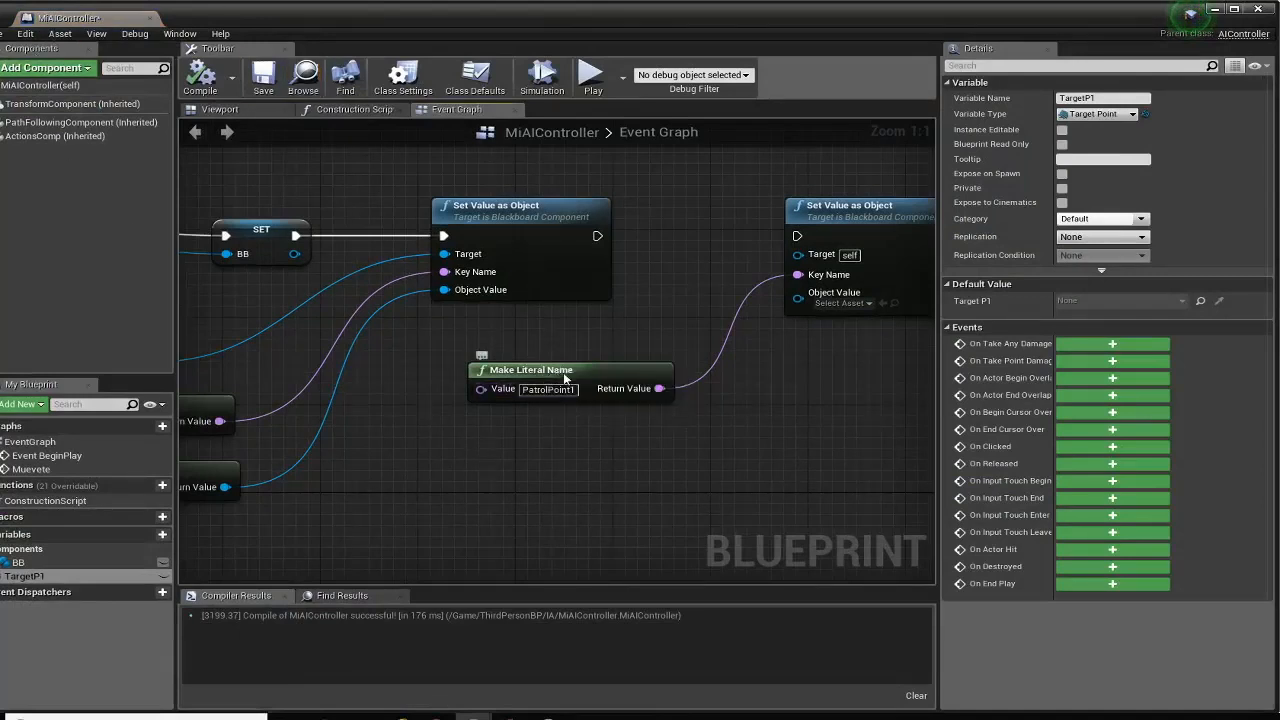
{"action": "left_click_drag", "start_coordinate": [563, 372], "coordinate": [584, 405]}
{"action": "right_click_drag", "start_coordinate": [627, 475], "coordinate": [582, 489]}
{"action": "left_click_drag", "start_coordinate": [602, 287], "coordinate": [903, 486]}
{"action": "left_click_drag", "start_coordinate": [796, 247], "coordinate": [611, 566]}
{"action": "right_click_drag", "start_coordinate": [686, 429], "coordinate": [563, 429]}
{"action": "scroll", "coordinate": [480, 457], "scroll_direction": "down", "scroll_amount": 1}
{"action": "scroll", "coordinate": [480, 457], "scroll_direction": "up", "scroll_amount": 1}
{"action": "right_click_drag", "start_coordinate": [200, 376], "coordinate": [560, 397]}
{"action": "right_click_drag", "start_coordinate": [697, 381], "coordinate": [383, 447]}
Add a Get All Actors Of Class node connected to the first Set Value as Object's execution output
{"action": "left_click_drag", "start_coordinate": [408, 326], "coordinate": [502, 322]}
{"action": "type", "text": "get acto"}
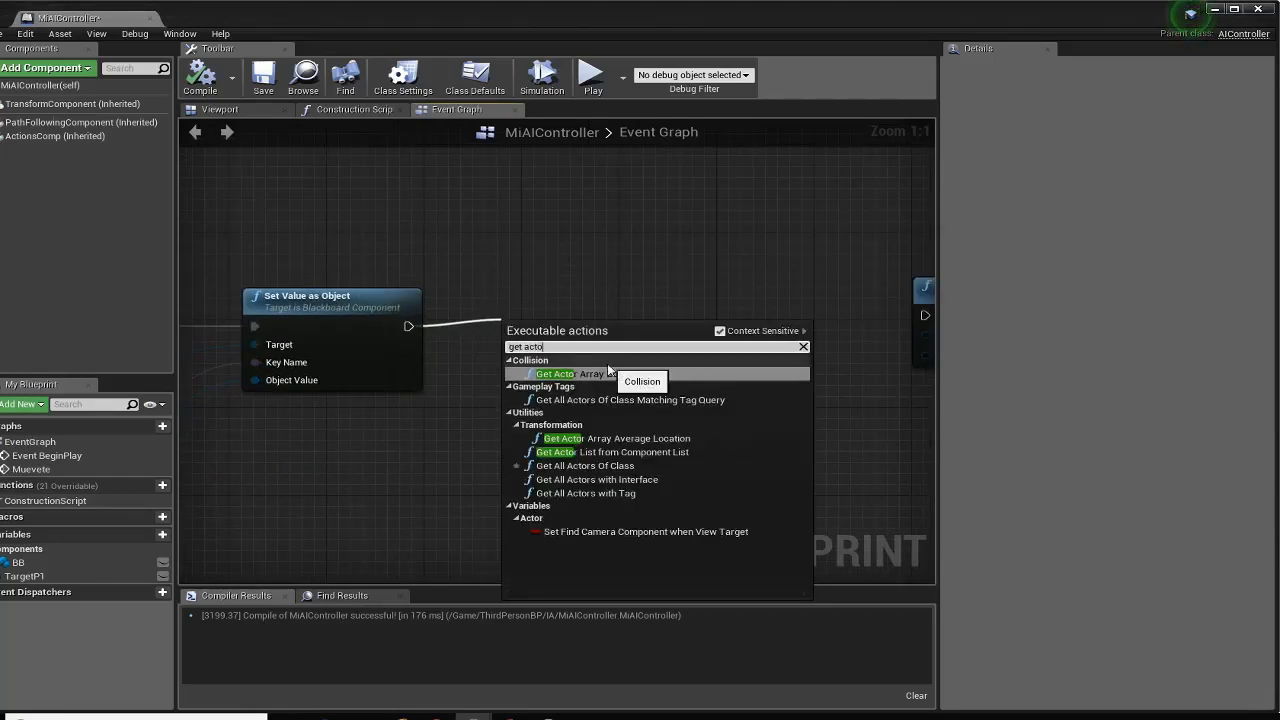
{"action": "key", "text": "Down"}
{"action": "key", "text": "Down"}
{"action": "key", "text": "Up"}
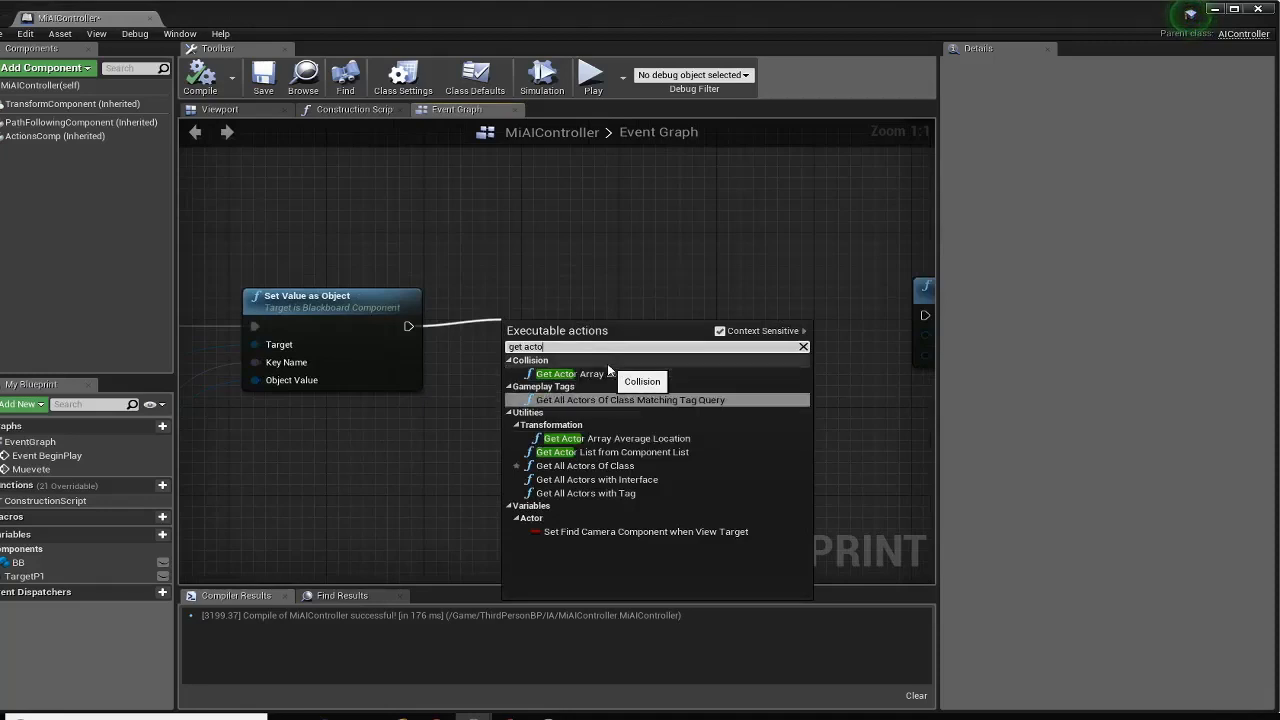
{"action": "key", "text": "BackSpace"}
{"action": "key", "text": "BackSpace"}
{"action": "key", "text": "BackSpace"}
{"action": "type", "text": "ll"}
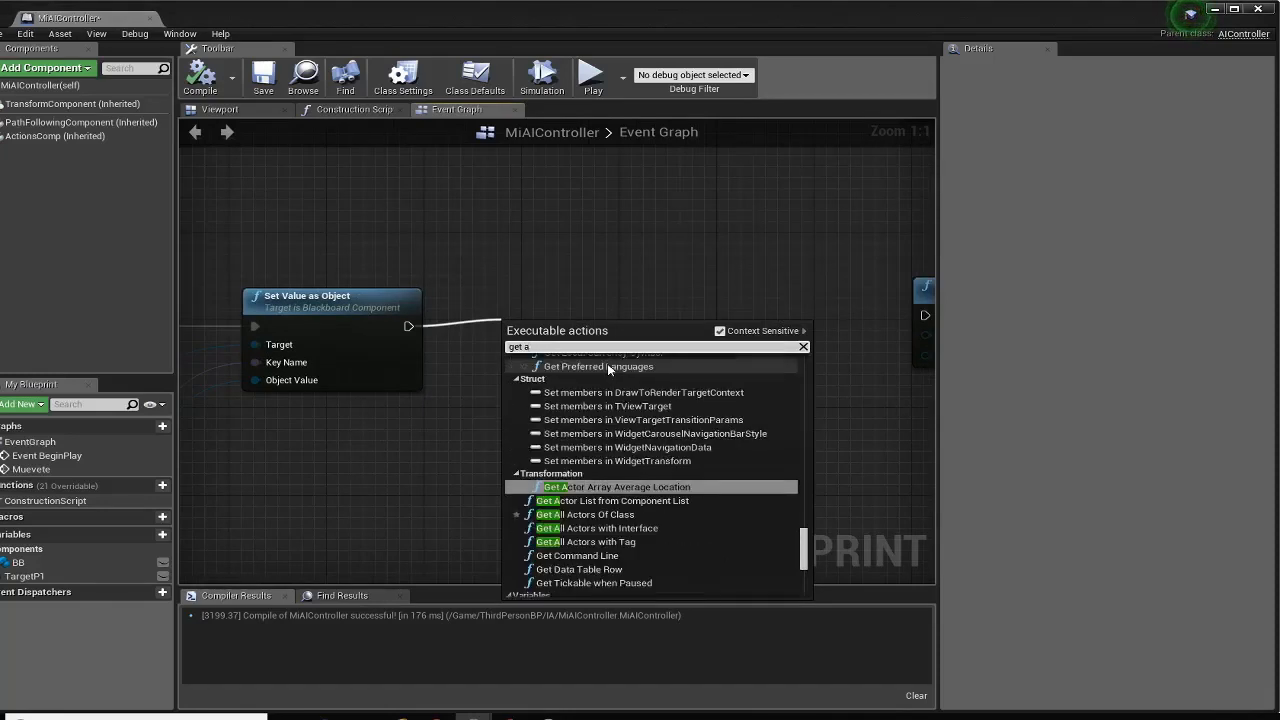
{"action": "type", "text": " actor"}
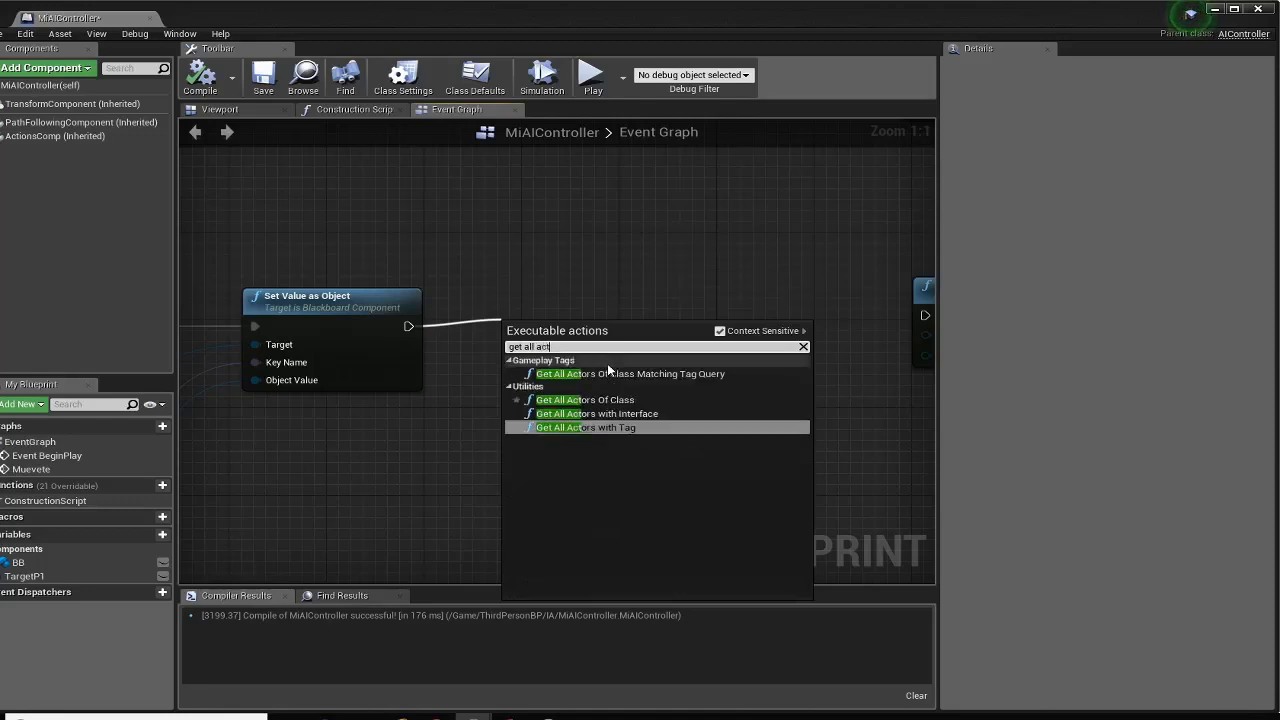
{"action": "key", "text": "Up"}
{"action": "key", "text": "Up"}
{"action": "key", "text": "Return"}
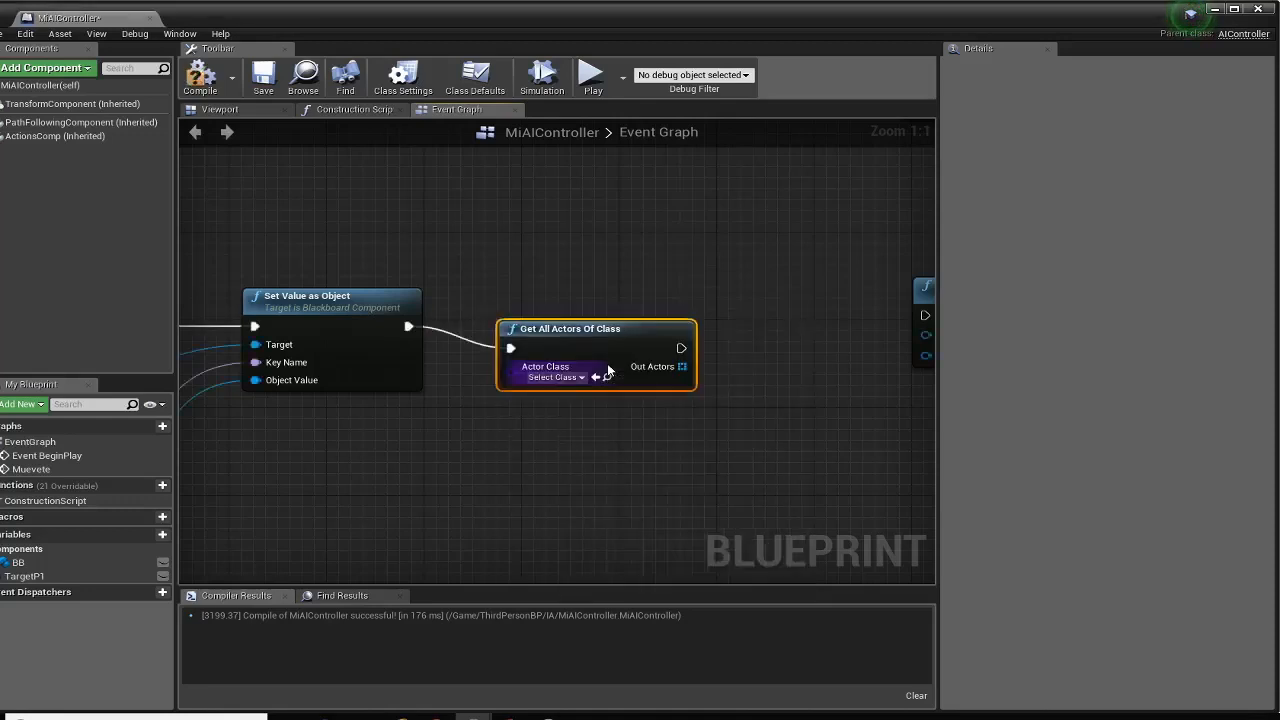
Set the Get All Actors Of Class node's Actor Class to Target Point and move the node slightly up
{"action": "left_click", "coordinate": [562, 379]}
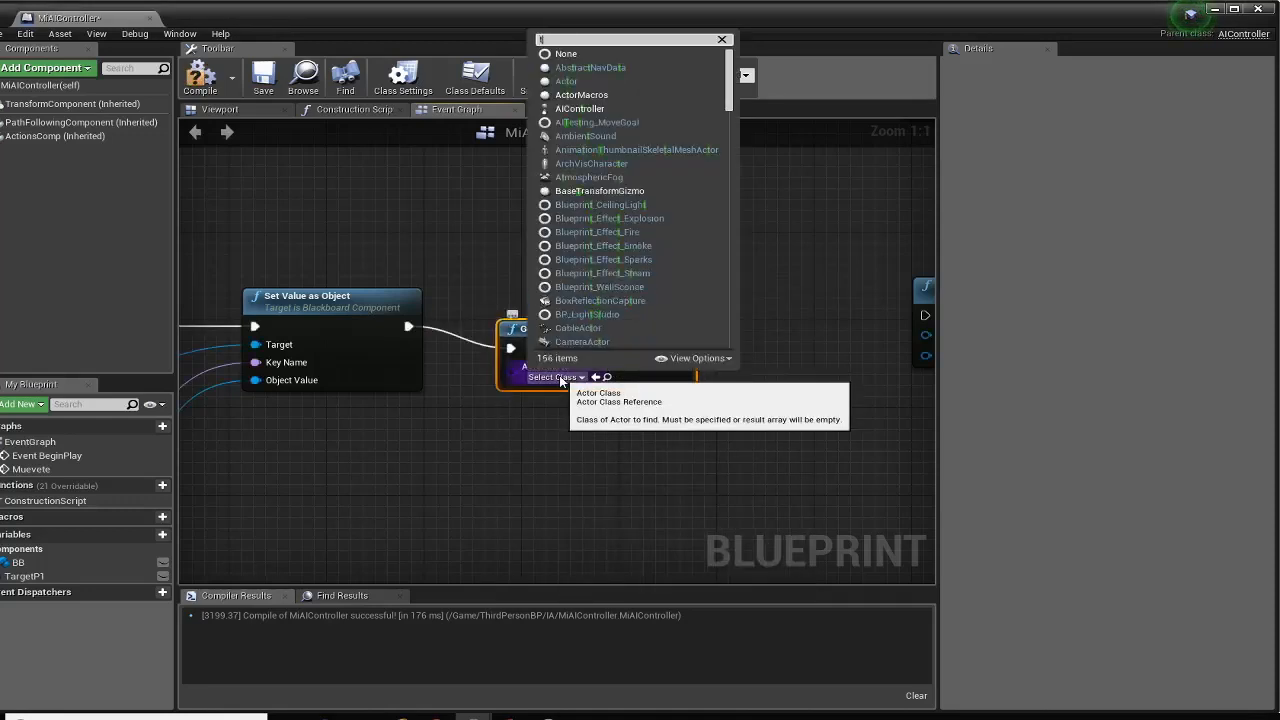
{"action": "type", "text": "target"}
{"action": "left_click", "coordinate": [580, 423]}
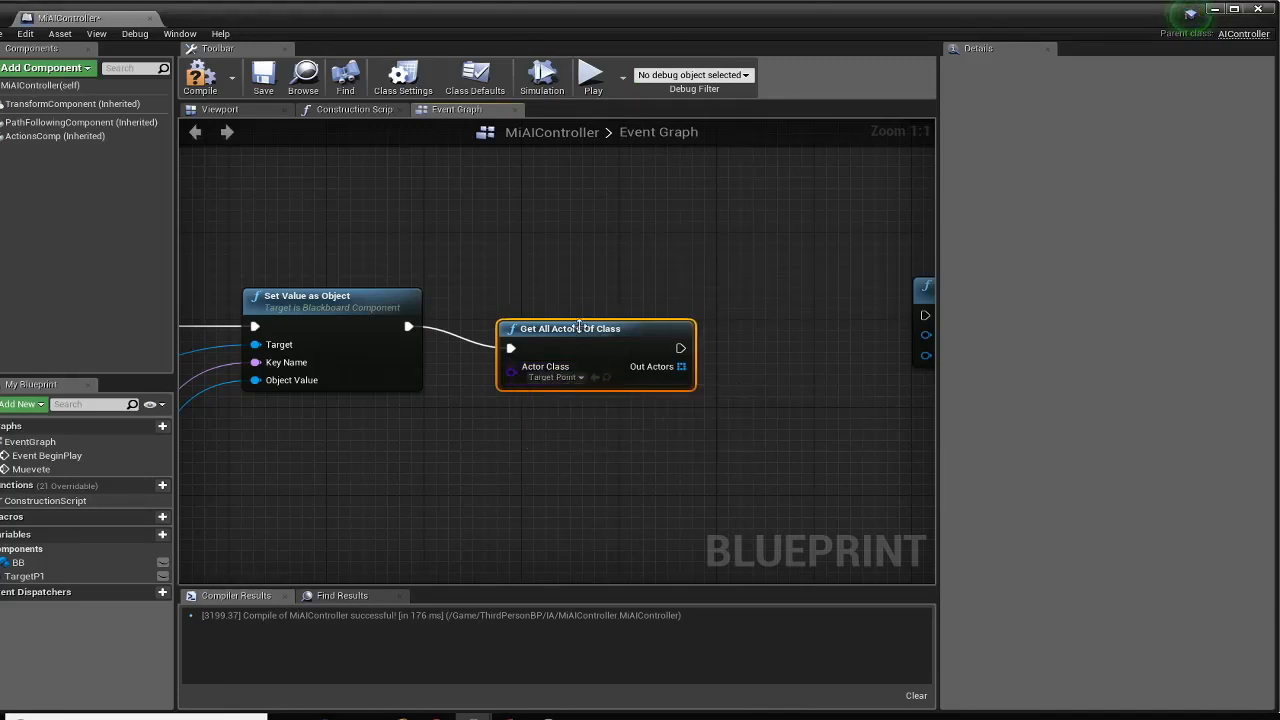
{"action": "left_click_drag", "start_coordinate": [578, 326], "coordinate": [591, 291]}
Move Run Behavior Tree farther along the graph and add a Get (a copy) node from Get All Actors Of Class's Out Actors
{"action": "scroll", "coordinate": [582, 307], "scroll_direction": "up", "scroll_amount": 4}
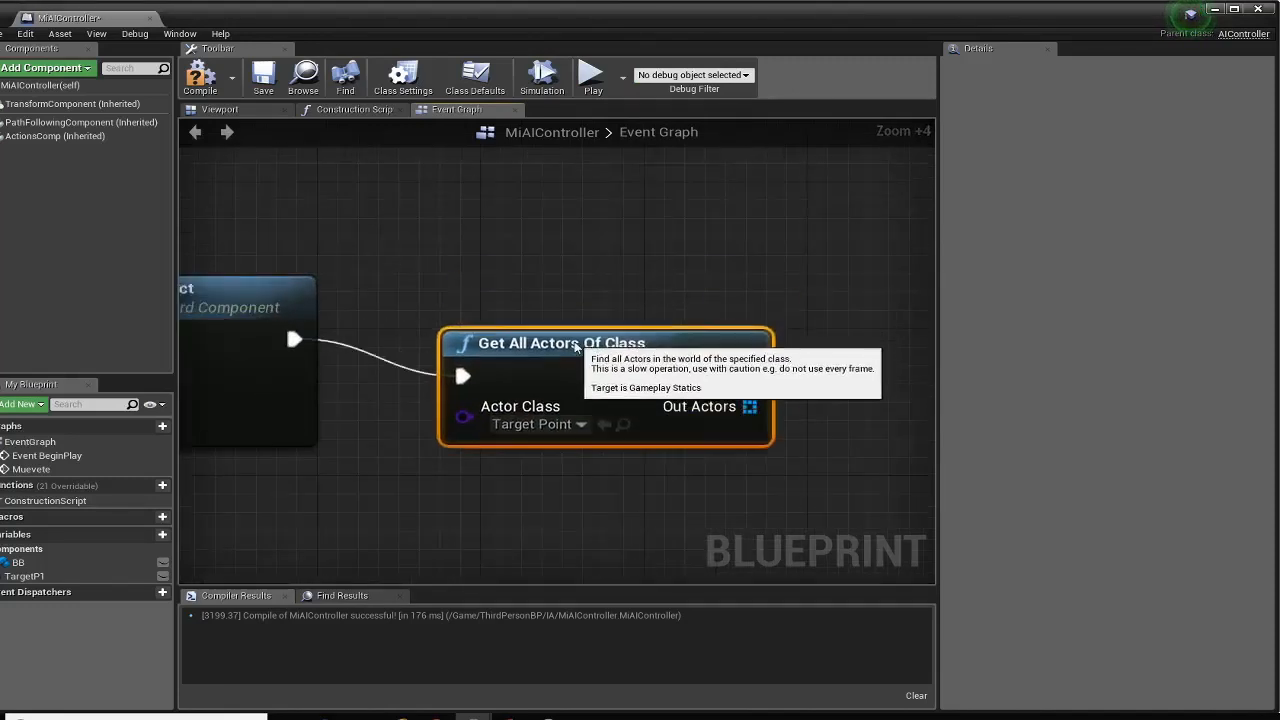
{"action": "right_click_drag", "start_coordinate": [720, 474], "coordinate": [371, 508]}
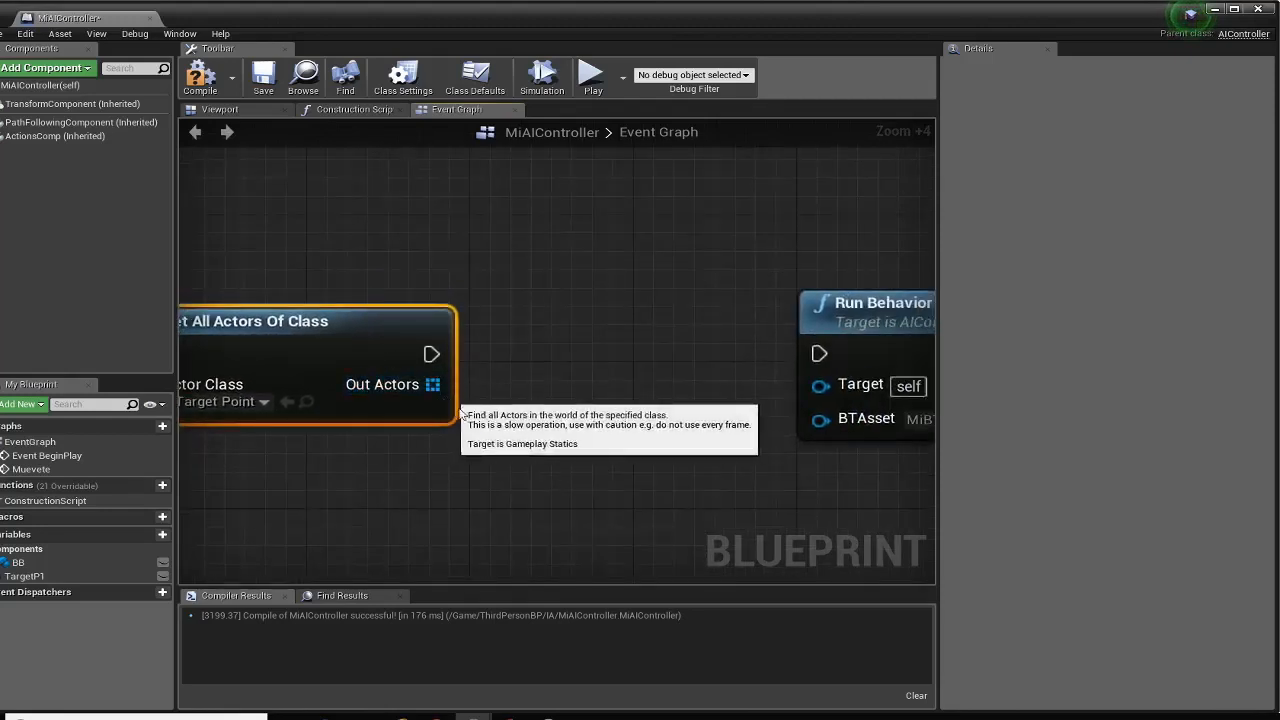
{"action": "right_click_drag", "start_coordinate": [493, 472], "coordinate": [350, 417]}
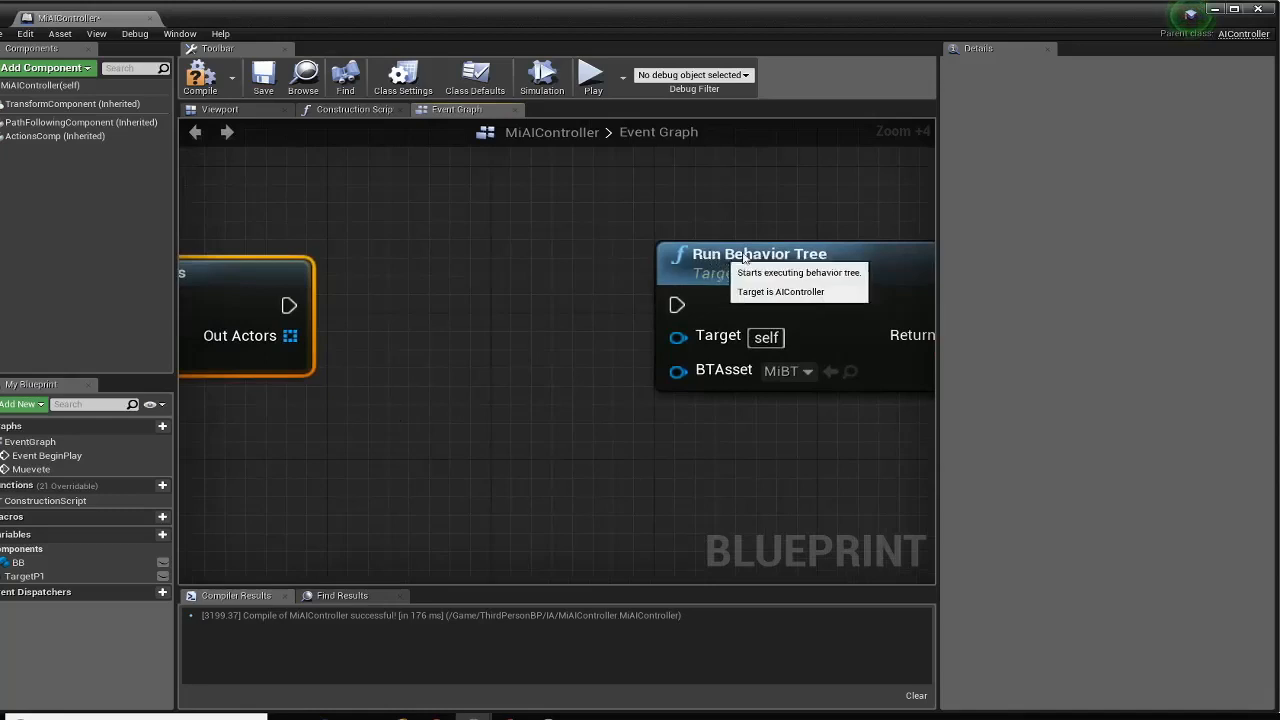
{"action": "left_click_drag", "start_coordinate": [670, 268], "coordinate": [809, 249]}
{"action": "left_click_drag", "start_coordinate": [289, 336], "coordinate": [384, 396]}
{"action": "type", "text": "get"}
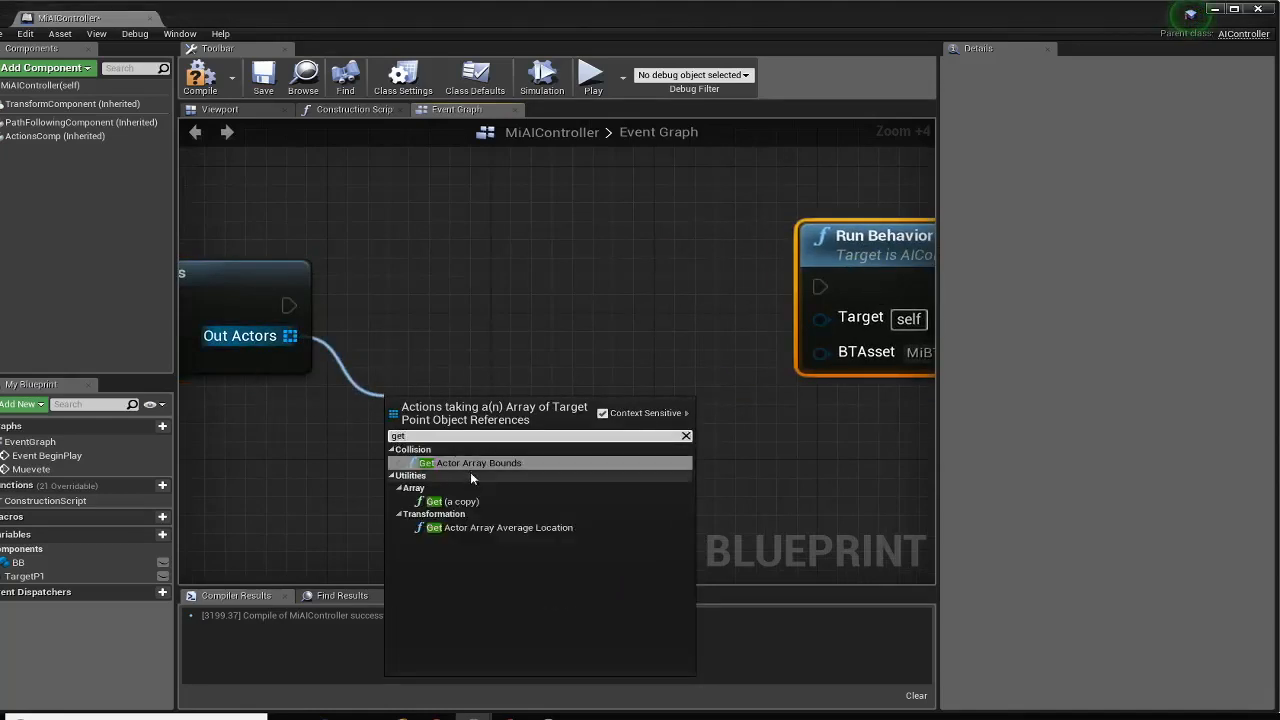
{"action": "left_click", "coordinate": [448, 501]}
{"action": "left_click_drag", "start_coordinate": [457, 426], "coordinate": [398, 422]}
Bring the second Set Value as Object and the PatrolPoint1 Make Literal Name beside the GET node, and shift Run Behavior Tree farther away
{"action": "right_click_drag", "start_coordinate": [282, 485], "coordinate": [532, 503]}
{"action": "scroll", "coordinate": [463, 464], "scroll_direction": "down", "scroll_amount": 1}
{"action": "right_click_drag", "start_coordinate": [442, 482], "coordinate": [209, 428]}
{"action": "scroll", "coordinate": [311, 383], "scroll_direction": "down", "scroll_amount": 4}
{"action": "right_click_drag", "start_coordinate": [323, 465], "coordinate": [601, 334]}
{"action": "left_click_drag", "start_coordinate": [414, 450], "coordinate": [810, 290]}
{"action": "right_click_drag", "start_coordinate": [449, 419], "coordinate": [577, 314]}
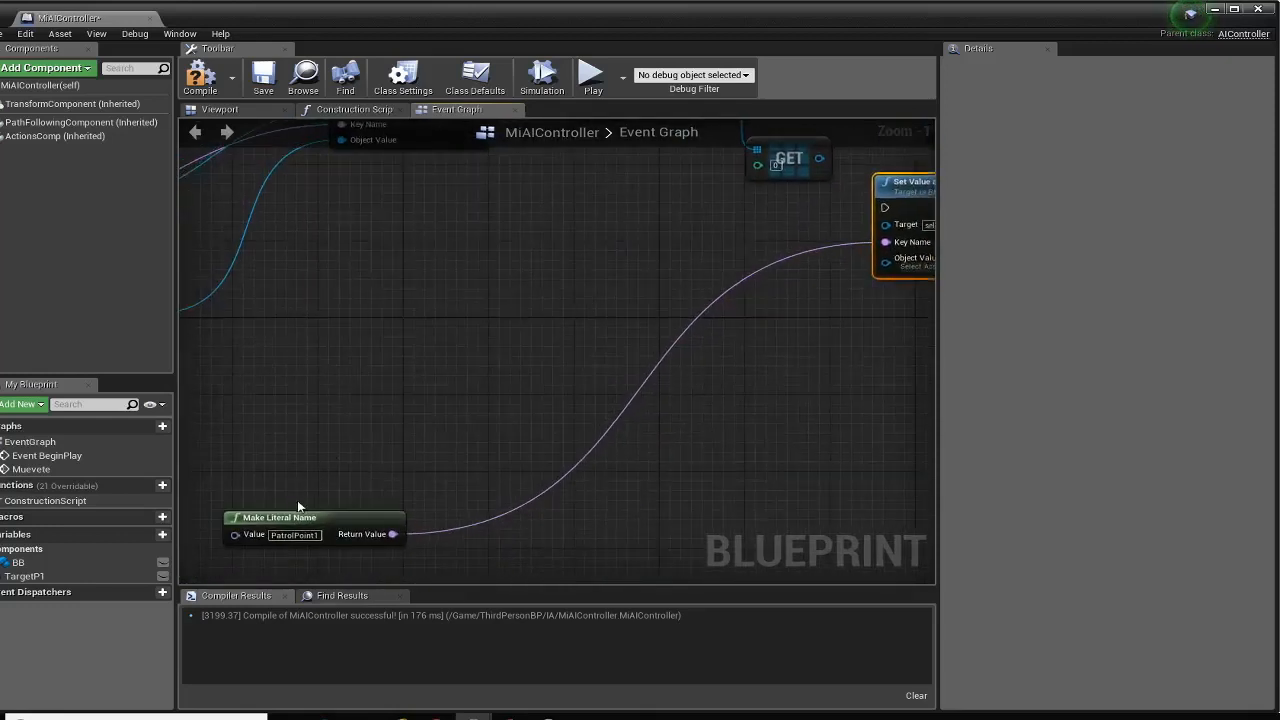
{"action": "left_click_drag", "start_coordinate": [300, 515], "coordinate": [746, 243]}
{"action": "right_click_drag", "start_coordinate": [792, 350], "coordinate": [519, 577]}
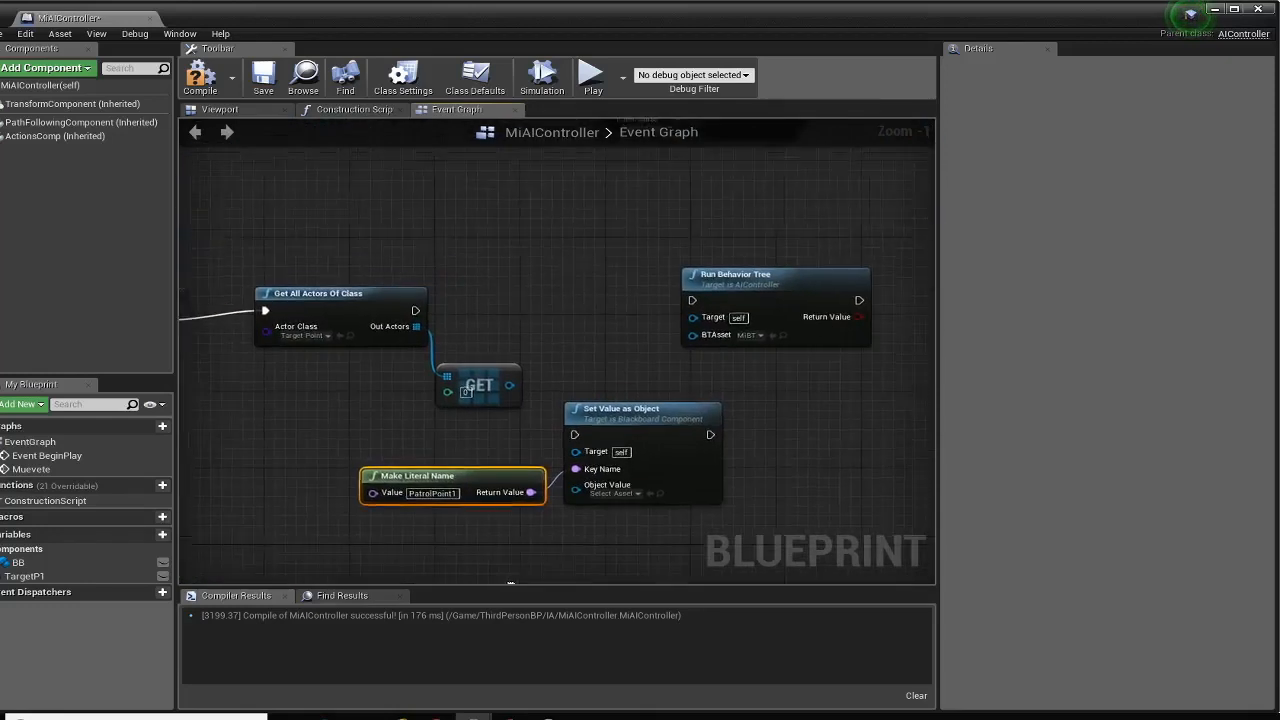
{"action": "left_click_drag", "start_coordinate": [608, 434], "coordinate": [628, 396]}
{"action": "left_click_drag", "start_coordinate": [722, 285], "coordinate": [848, 272]}
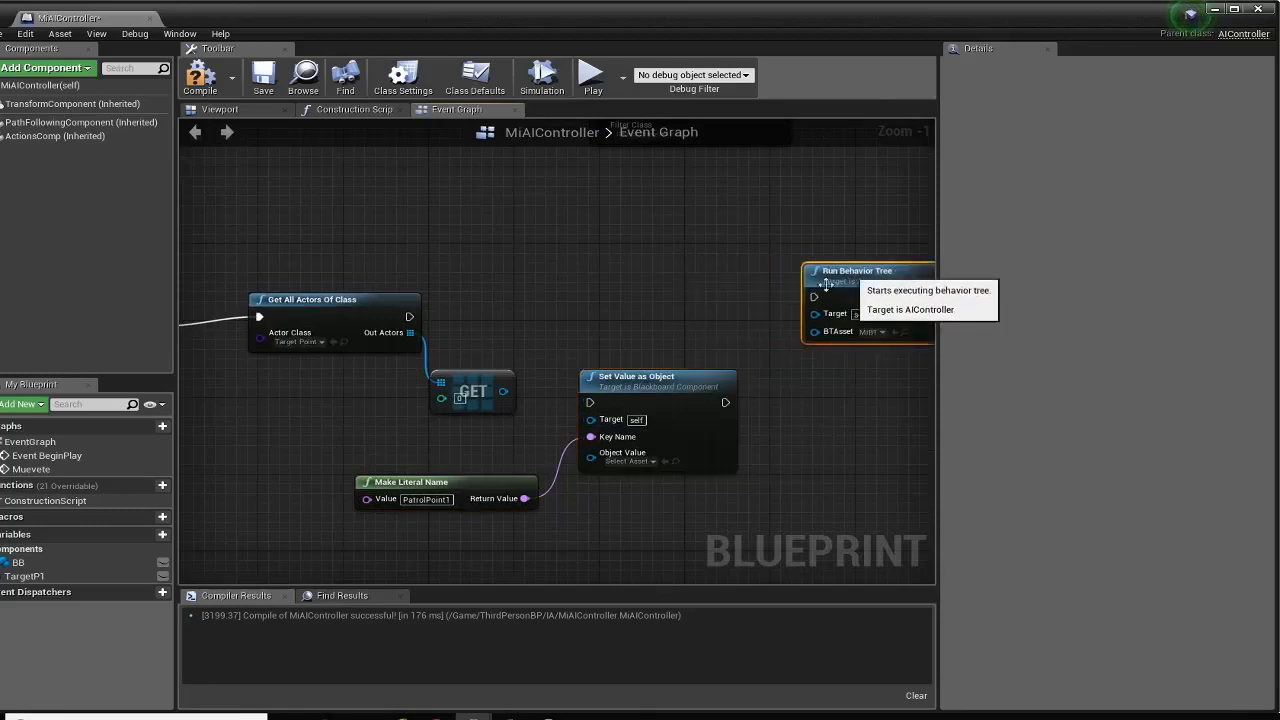
Align the second Set Value as Object with Get All Actors Of Class, connect their execution pins, and wire GET's output to Object Value
{"action": "left_click_drag", "start_coordinate": [612, 380], "coordinate": [620, 291]}
{"action": "left_click_drag", "start_coordinate": [408, 317], "coordinate": [590, 316]}
{"action": "left_click_drag", "start_coordinate": [503, 391], "coordinate": [590, 374]}
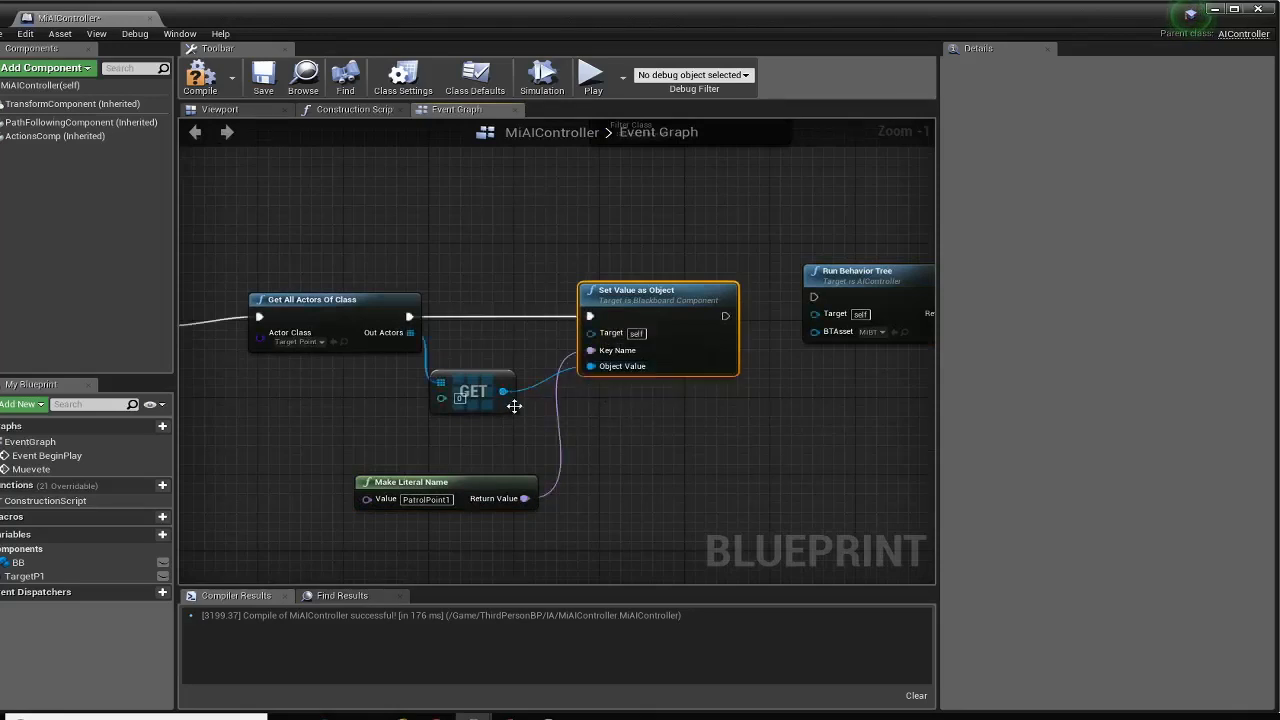
Duplicate the BB variable getter and connect the copy to the second Set Value as Object's Target
{"action": "right_click_drag", "start_coordinate": [255, 461], "coordinate": [843, 405]}
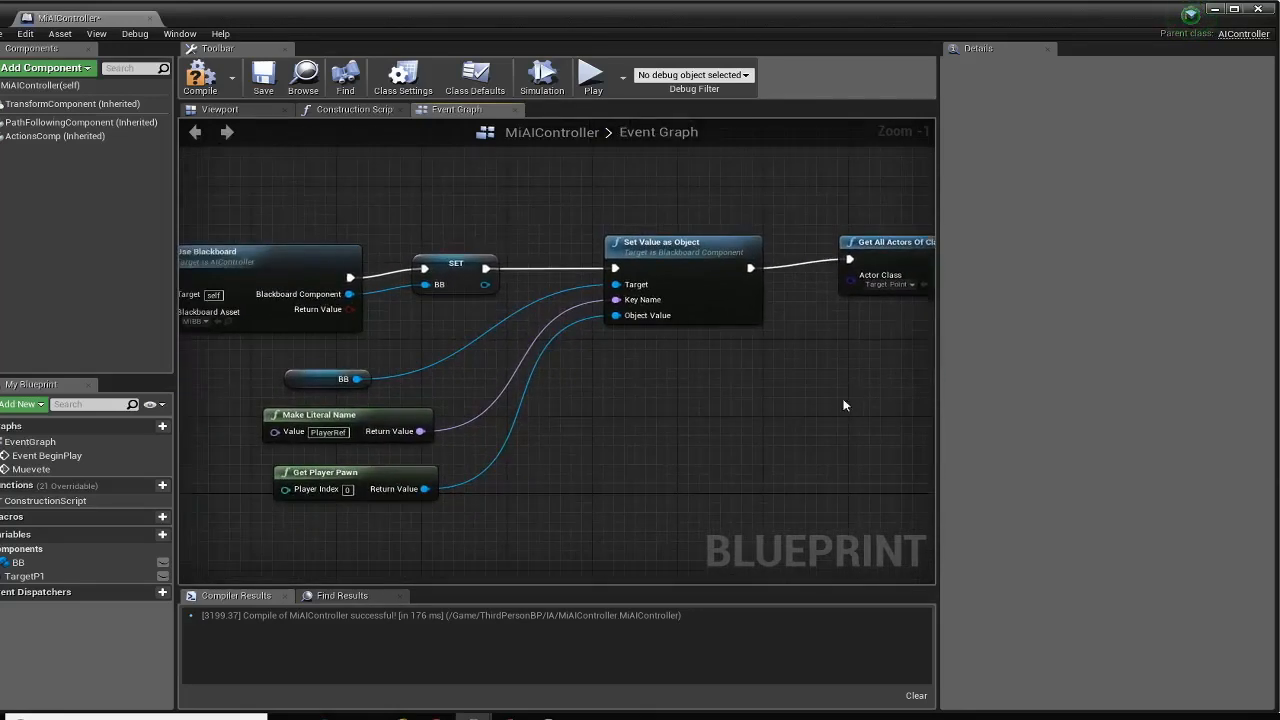
{"action": "left_click", "coordinate": [327, 382]}
{"action": "left_click", "coordinate": [712, 469]}
{"action": "right_click_drag", "start_coordinate": [765, 426], "coordinate": [604, 481]}
{"action": "key", "text": "ctrl+v"}
{"action": "left_click_drag", "start_coordinate": [643, 494], "coordinate": [509, 333]}
{"action": "right_click_drag", "start_coordinate": [502, 396], "coordinate": [675, 409]}
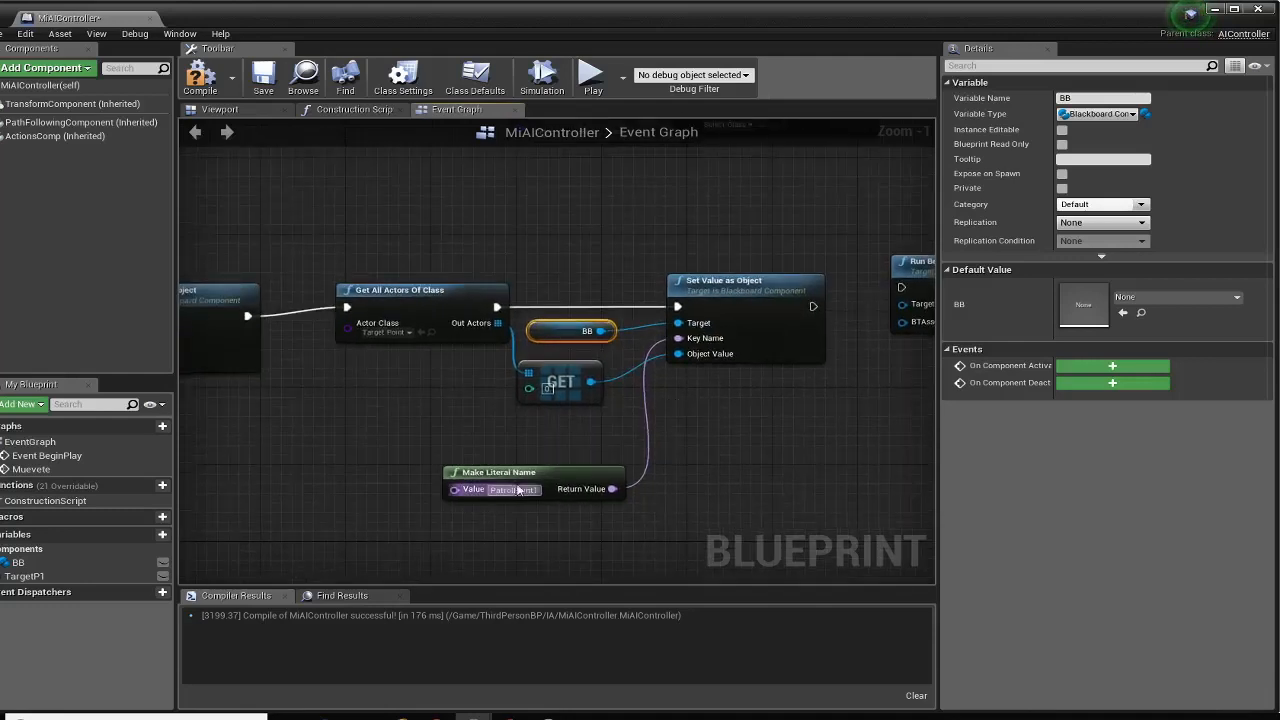
Tidy the layout by moving the PatrolPoint1 Make Literal Name closer beneath GET and nudging Get All Actors Of Class away from BB
{"action": "left_click_drag", "start_coordinate": [512, 478], "coordinate": [500, 442]}
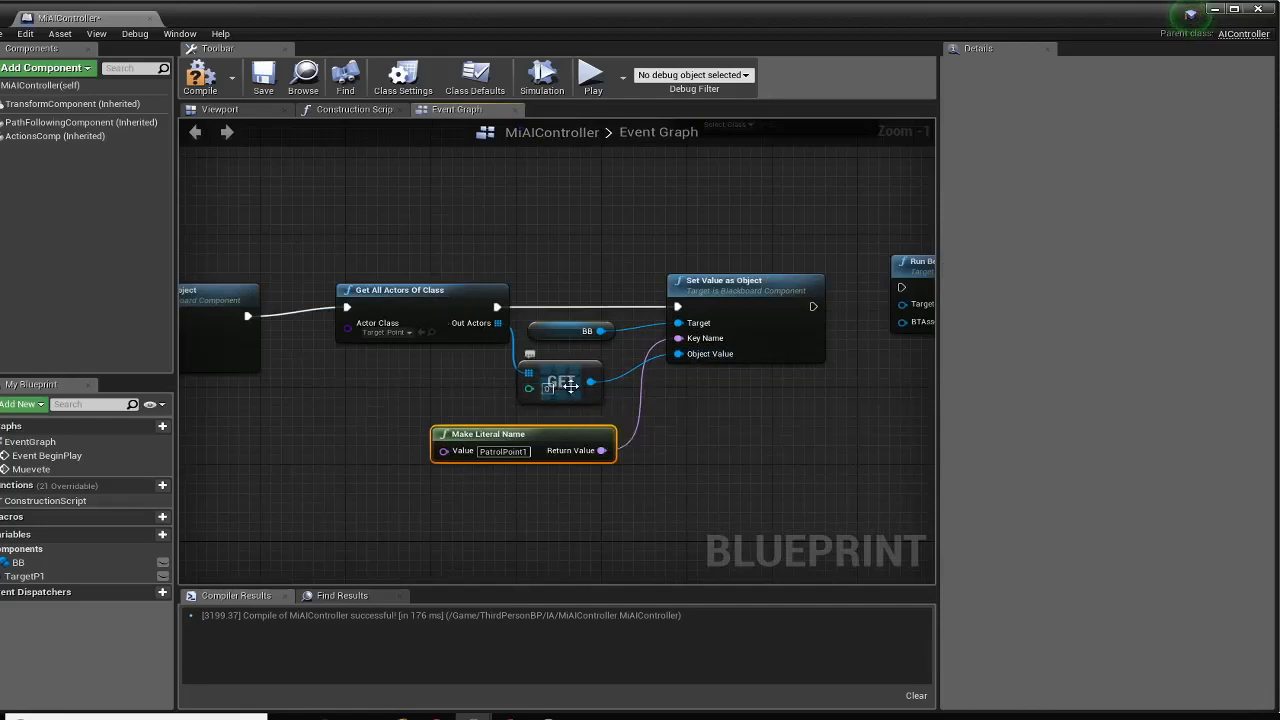
{"action": "scroll", "coordinate": [568, 385], "scroll_direction": "up", "scroll_amount": 1}
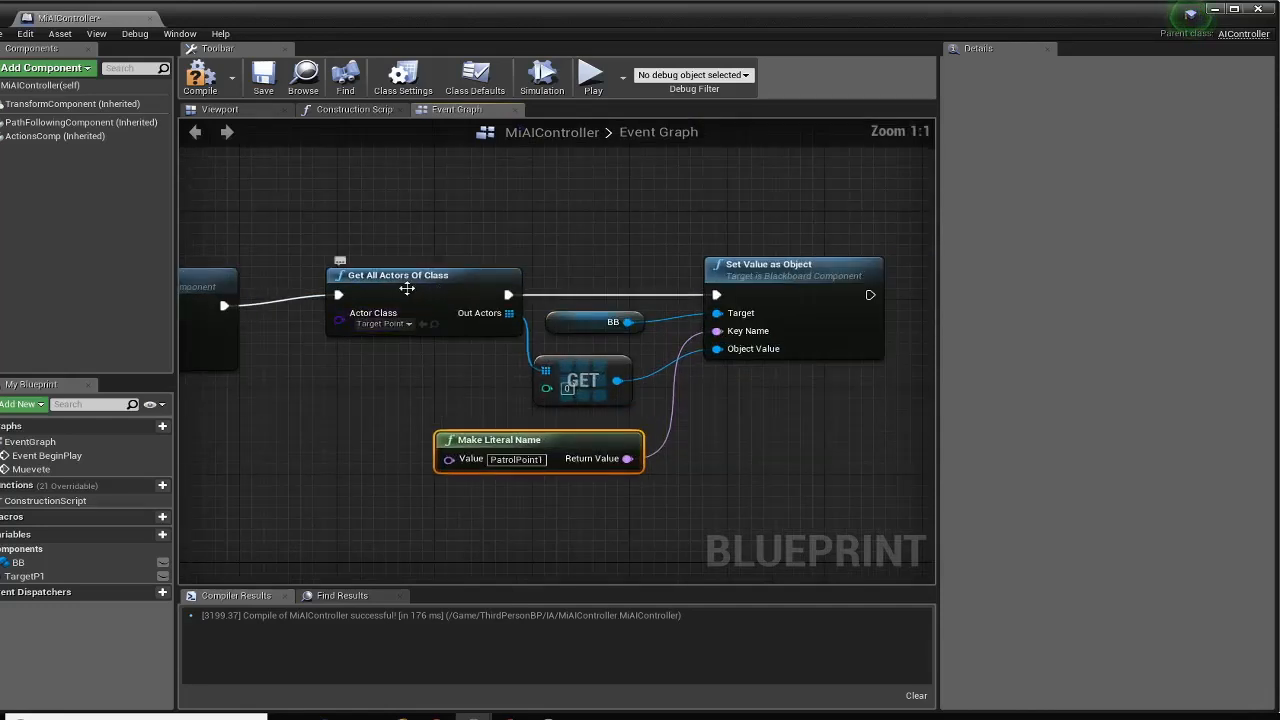
{"action": "scroll", "coordinate": [407, 289], "scroll_direction": "up", "scroll_amount": 1}
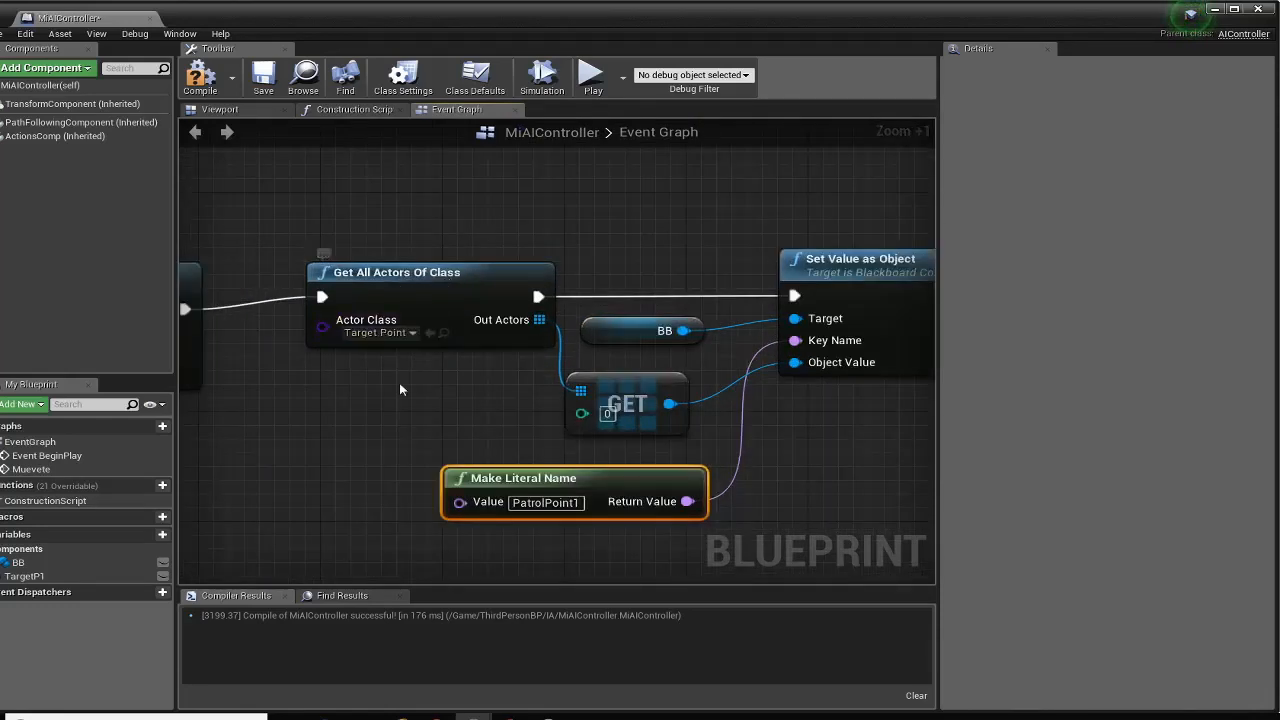
{"action": "right_click_drag", "start_coordinate": [400, 383], "coordinate": [360, 403]}
{"action": "left_click_drag", "start_coordinate": [389, 296], "coordinate": [371, 297]}
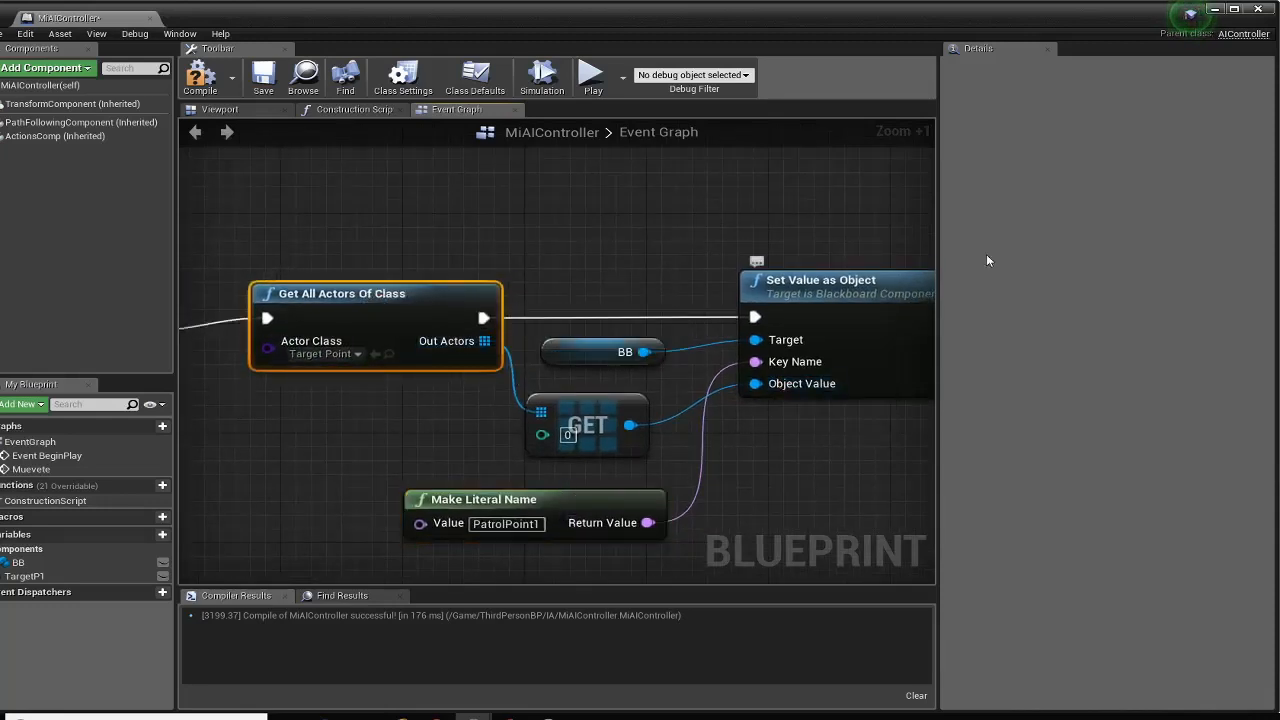
Check the target points in the level and return to the MiAIController blueprint
{"action": "left_click", "coordinate": [1215, 10]}
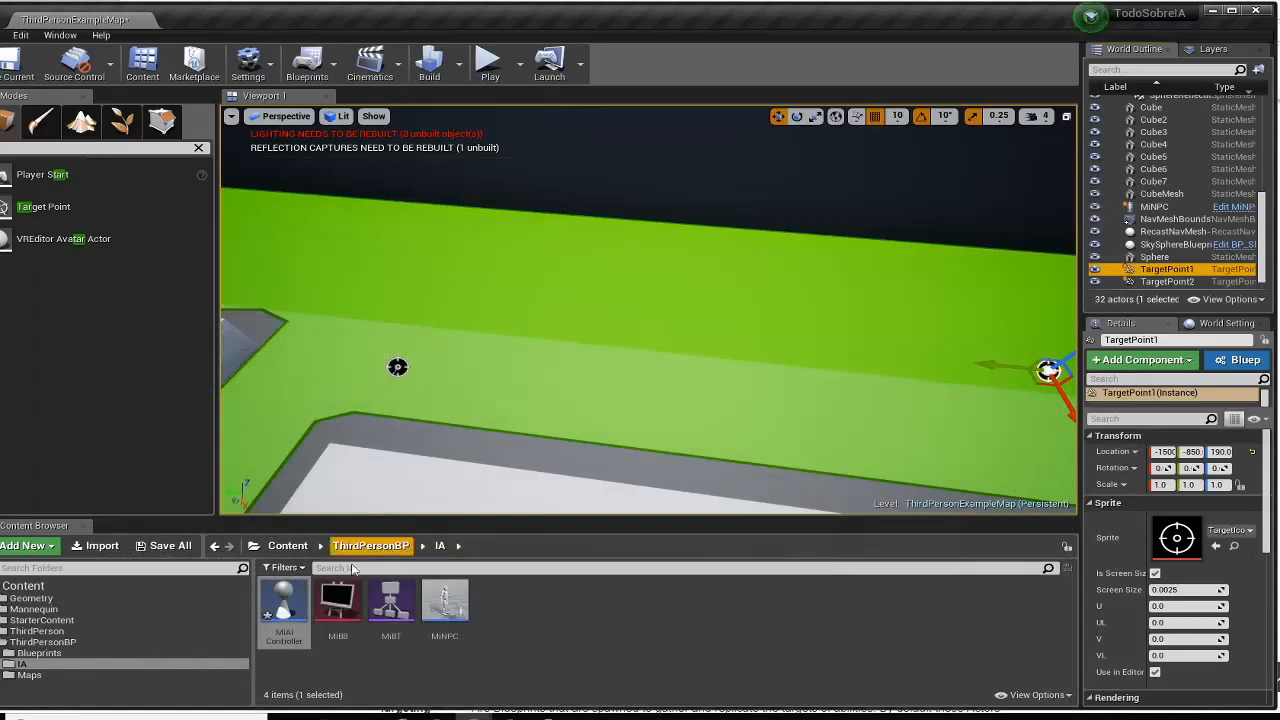
{"action": "double_click", "coordinate": [262, 600]}
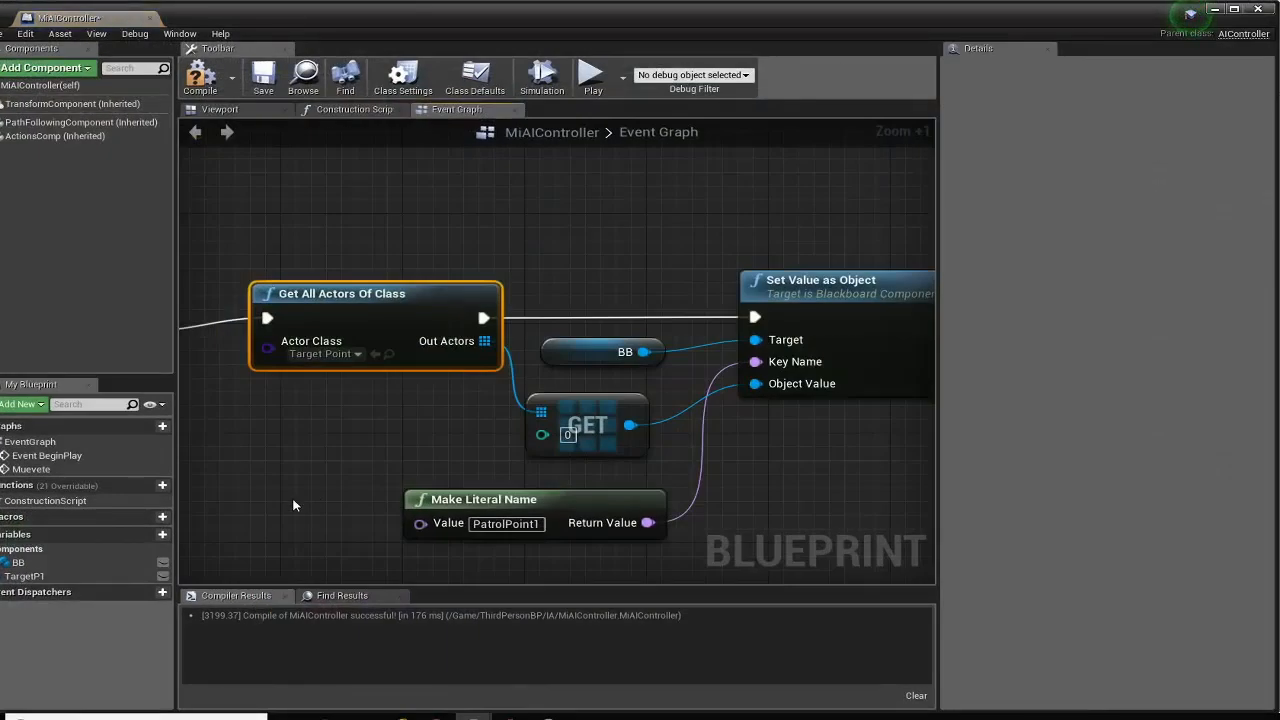
Move the Run Behavior Tree node farther along the graph to make room after the PatrolPoint1 Set Value as Object
{"action": "left_click_drag", "start_coordinate": [404, 298], "coordinate": [391, 311]}
{"action": "right_click_drag", "start_coordinate": [815, 456], "coordinate": [704, 347]}
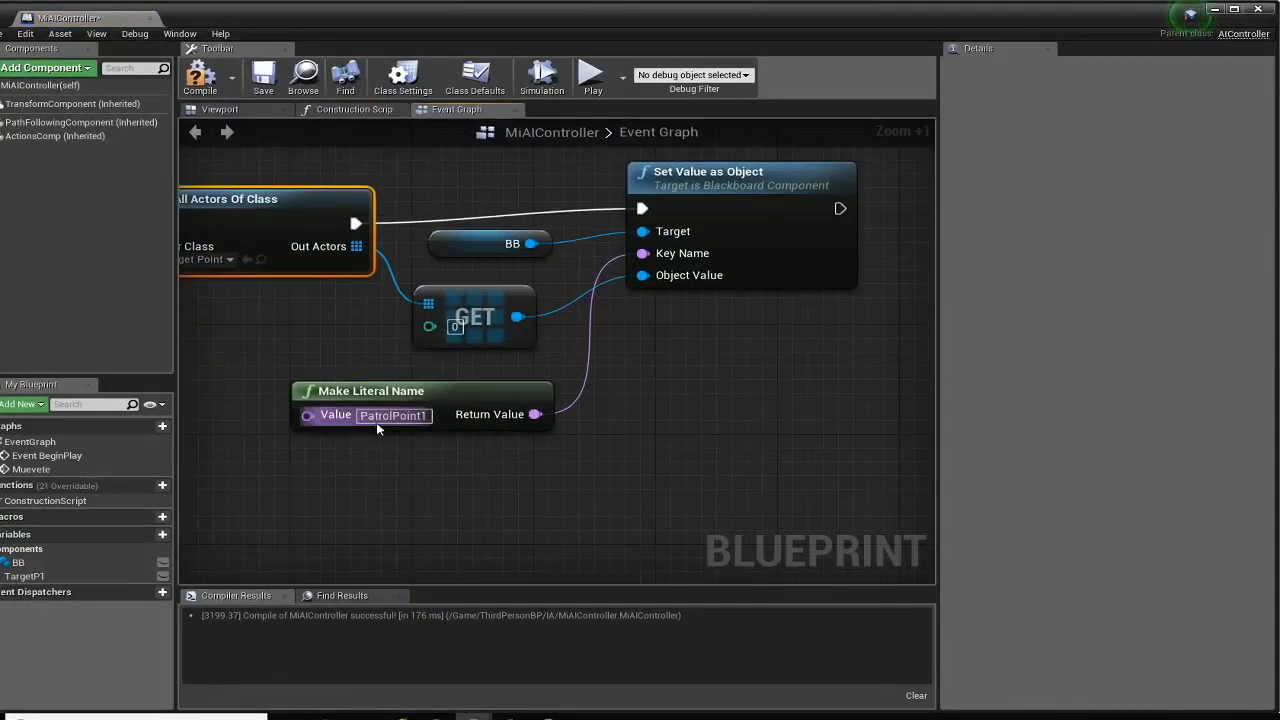
{"action": "right_click_drag", "start_coordinate": [639, 399], "coordinate": [416, 451]}
{"action": "left_click_drag", "start_coordinate": [699, 241], "coordinate": [877, 254]}
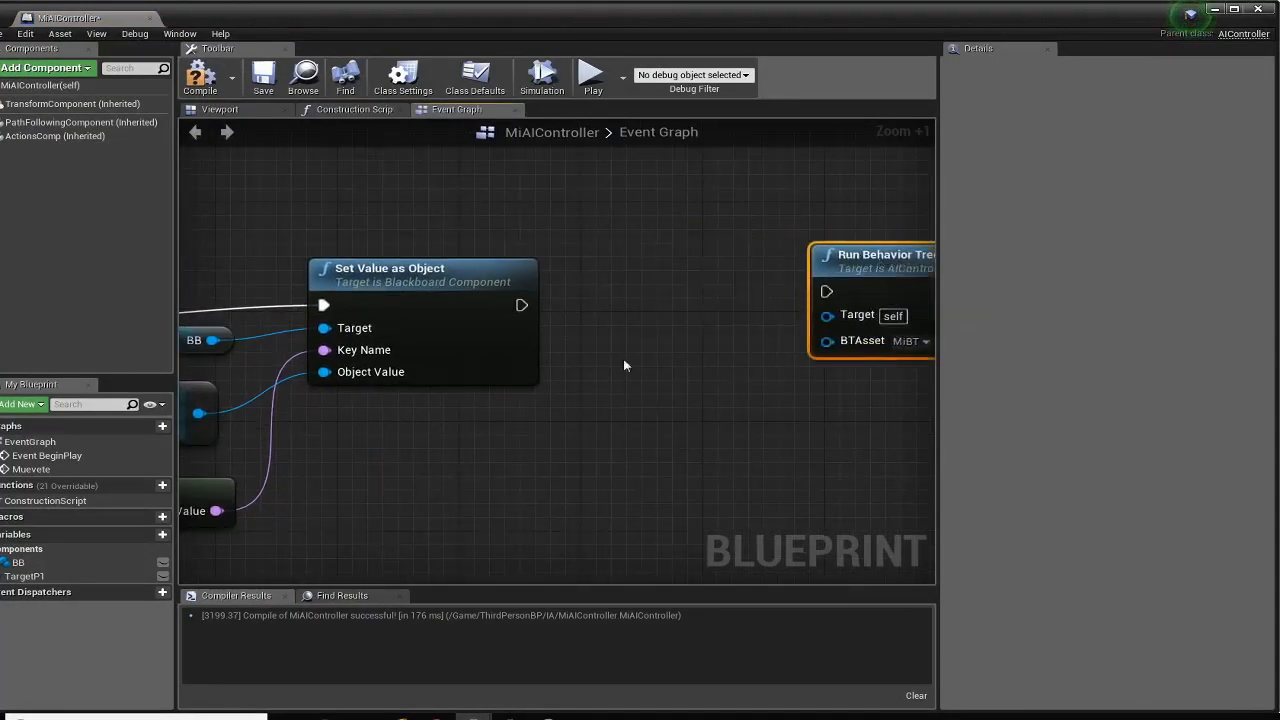
{"action": "right_click_drag", "start_coordinate": [588, 386], "coordinate": [404, 402]}
{"action": "left_click_drag", "start_coordinate": [664, 276], "coordinate": [957, 292]}
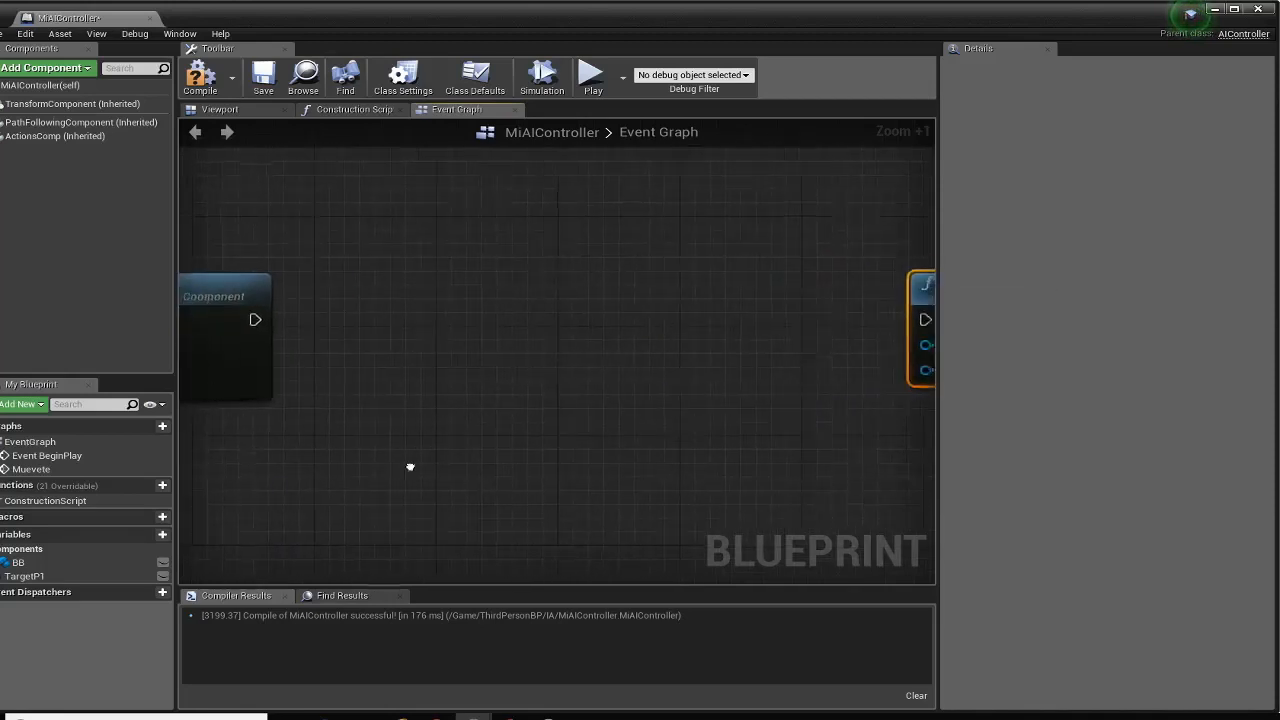
{"action": "right_click_drag", "start_coordinate": [221, 464], "coordinate": [789, 380]}
{"action": "scroll", "coordinate": [775, 382], "scroll_direction": "down", "scroll_amount": 2}
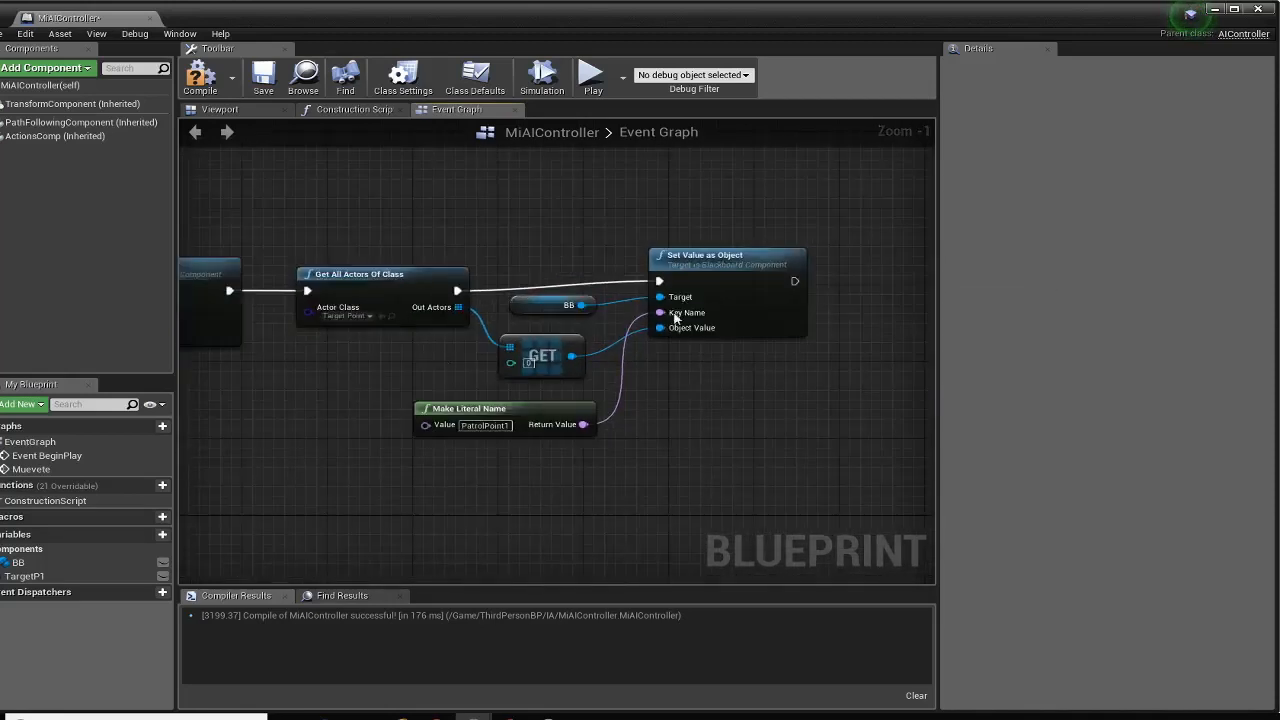
Duplicate the PatrolPoint1 Set Value as Object with its BB getter and Make Literal Name, placing the copies before Run Behavior Tree
{"action": "left_click", "coordinate": [530, 305]}
{"action": "left_click", "coordinate": [710, 259]}
{"action": "left_click", "coordinate": [538, 418], "text": "ctrl"}
{"action": "key", "text": "ctrl+c"}
{"action": "right_click_drag", "start_coordinate": [794, 423], "coordinate": [486, 460]}
{"action": "key", "text": "ctrl+v"}
{"action": "left_click_drag", "start_coordinate": [668, 402], "coordinate": [669, 322]}
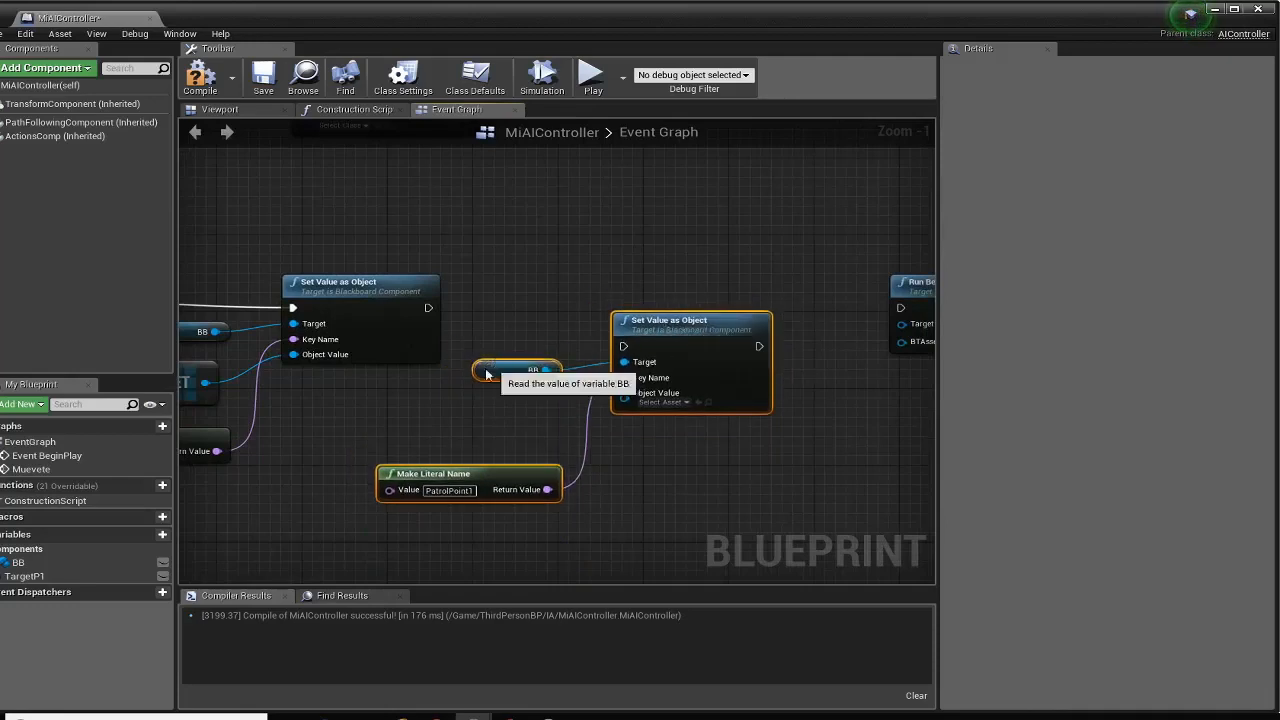
Move the copied BB getter lower and connect the execution pins of the original and copied Set Value as Object nodes
{"action": "left_click_drag", "start_coordinate": [493, 368], "coordinate": [450, 407]}
{"action": "left_click_drag", "start_coordinate": [428, 309], "coordinate": [584, 293]}
{"action": "left_click_drag", "start_coordinate": [427, 308], "coordinate": [568, 314]}
Bring the copied Make Literal Name up beneath its BB getter and set its value to PatrolPoint2
{"action": "scroll", "coordinate": [608, 329], "scroll_direction": "up", "scroll_amount": 4, "text": "ctrl"}
{"action": "right_click_drag", "start_coordinate": [582, 528], "coordinate": [685, 355]}
{"action": "left_click_drag", "start_coordinate": [351, 474], "coordinate": [388, 342]}
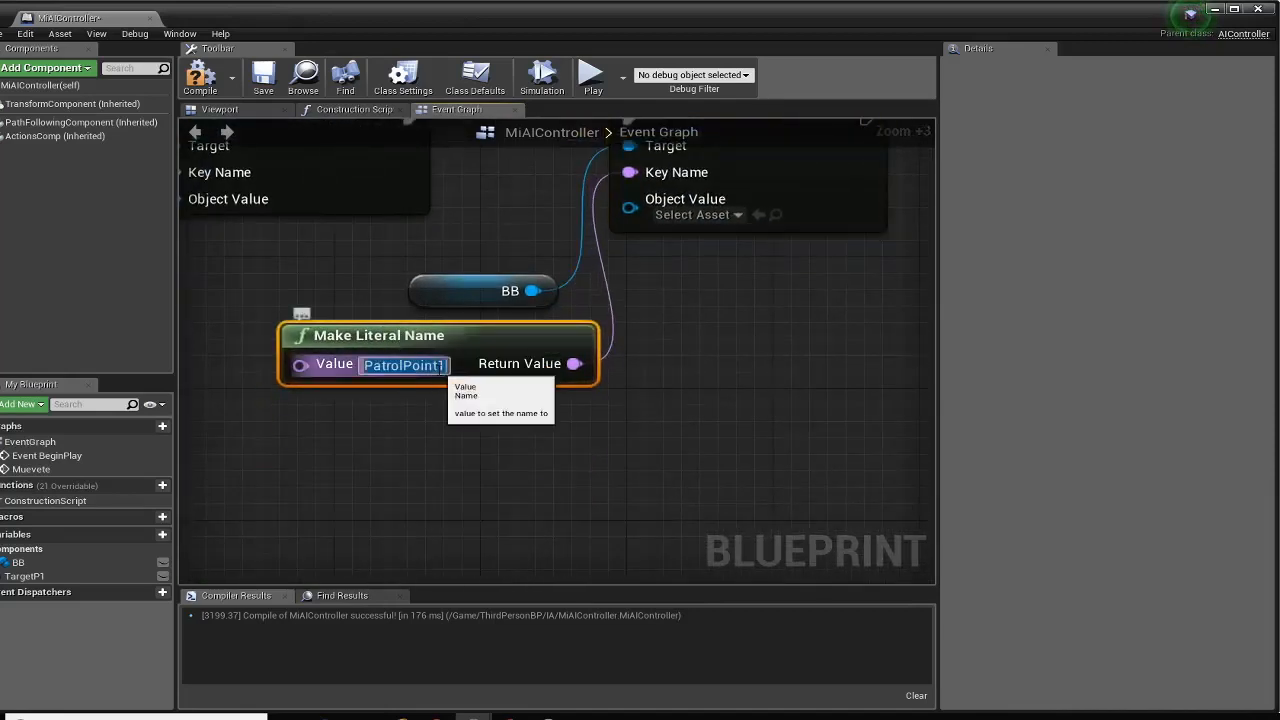
{"action": "key", "text": "BackSpace"}
{"action": "type", "text": "2"}
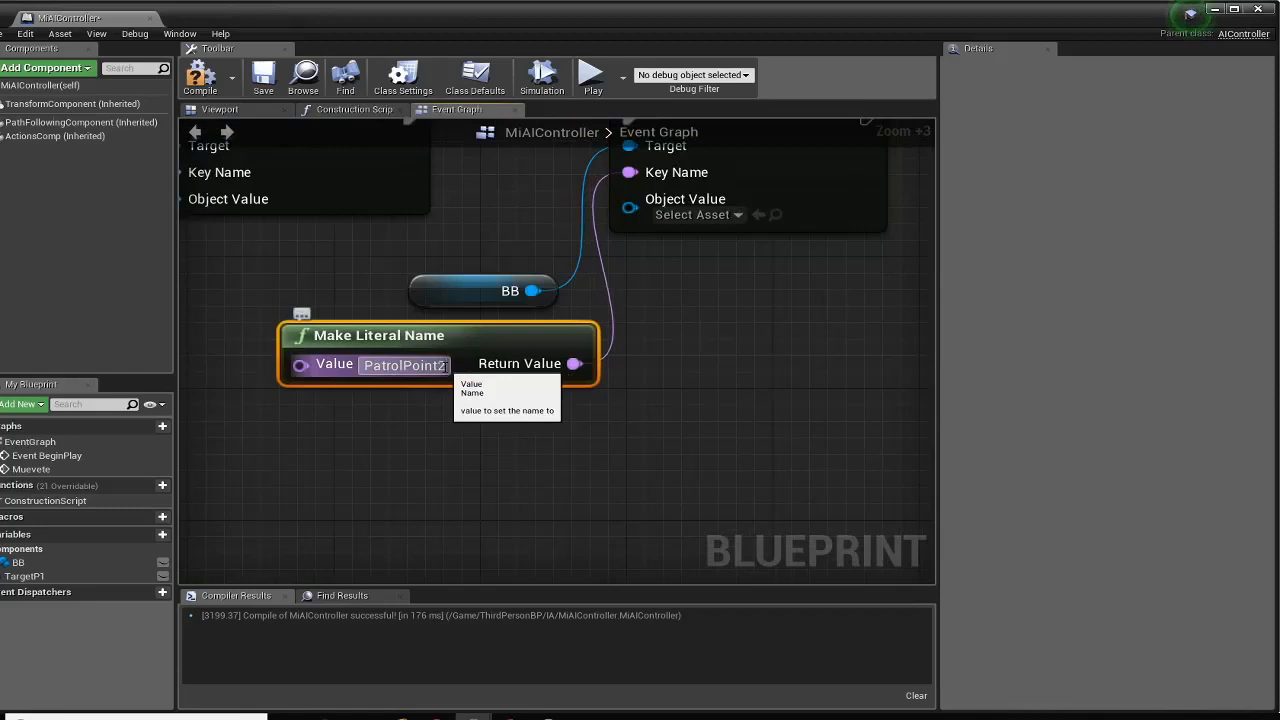
{"action": "left_click", "coordinate": [477, 436]}
Add a second GET with index 1 from Out Actors and connect its output to the PatrolPoint2 Set Value as Object's Object Value
{"action": "right_click_drag", "start_coordinate": [466, 250], "coordinate": [583, 389]}
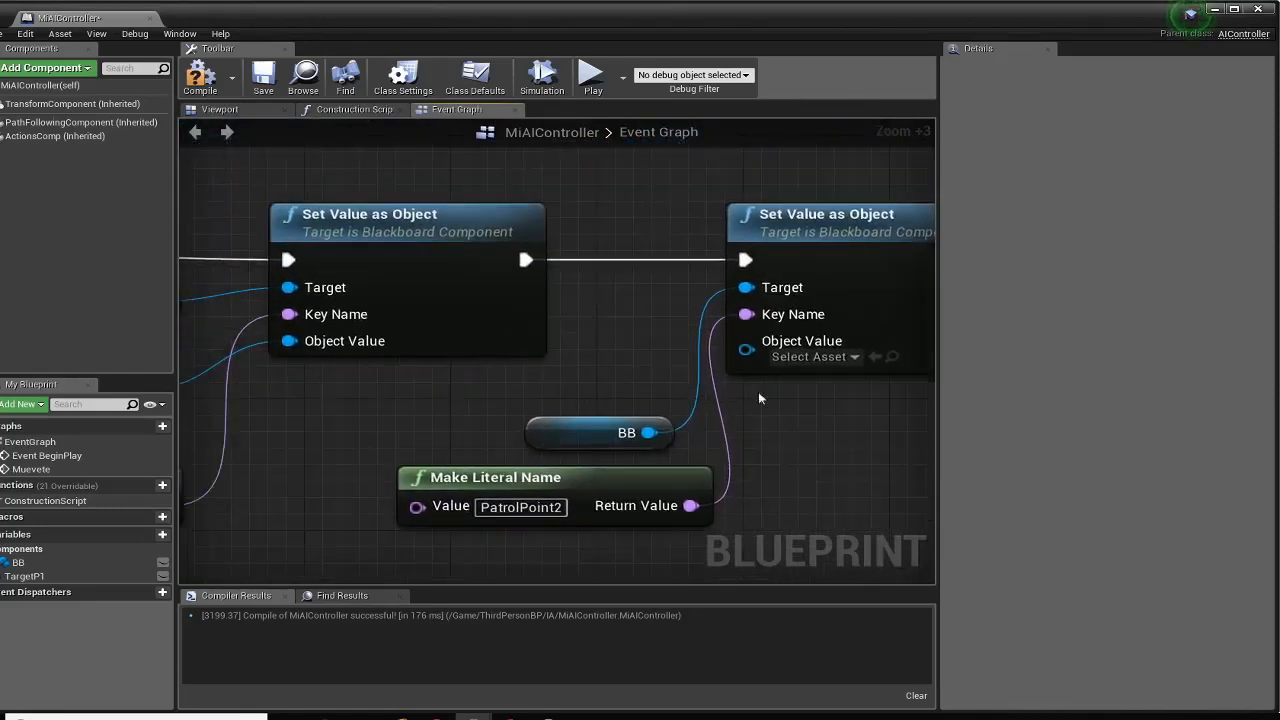
{"action": "right_click_drag", "start_coordinate": [351, 434], "coordinate": [788, 398]}
{"action": "right_click_drag", "start_coordinate": [571, 371], "coordinate": [670, 360]}
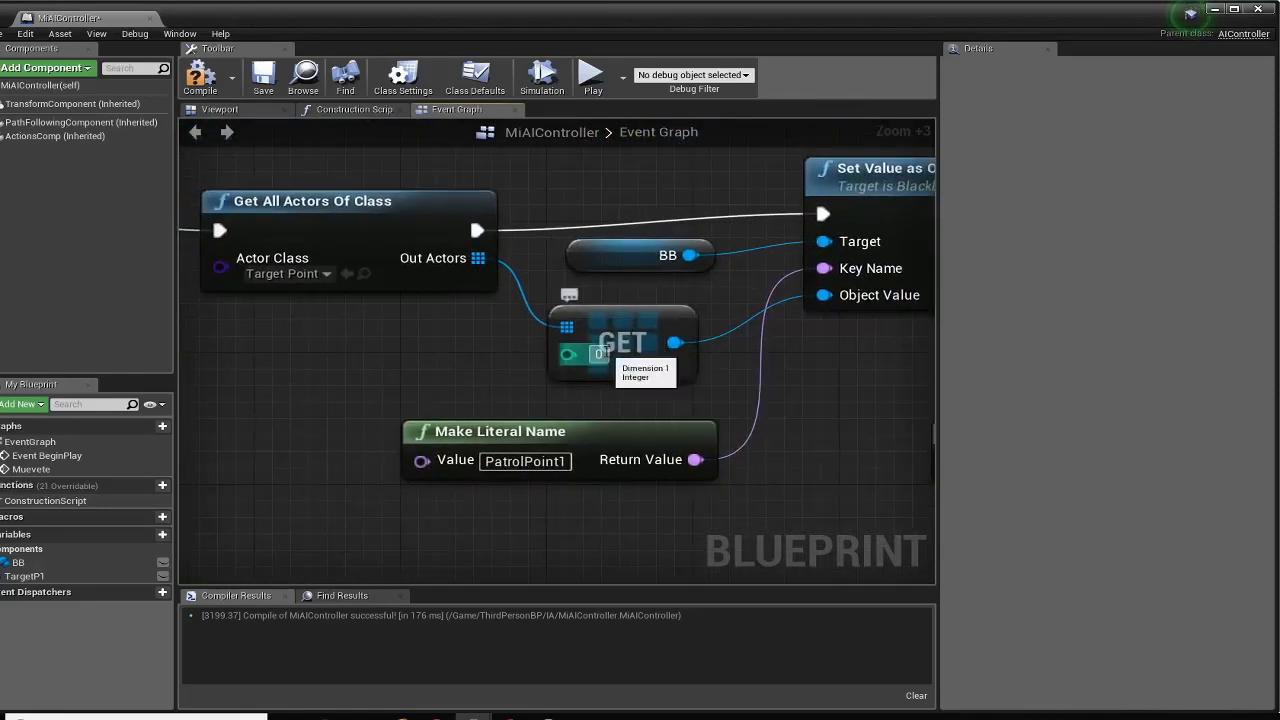
{"action": "left_click_drag", "start_coordinate": [607, 440], "coordinate": [531, 488]}
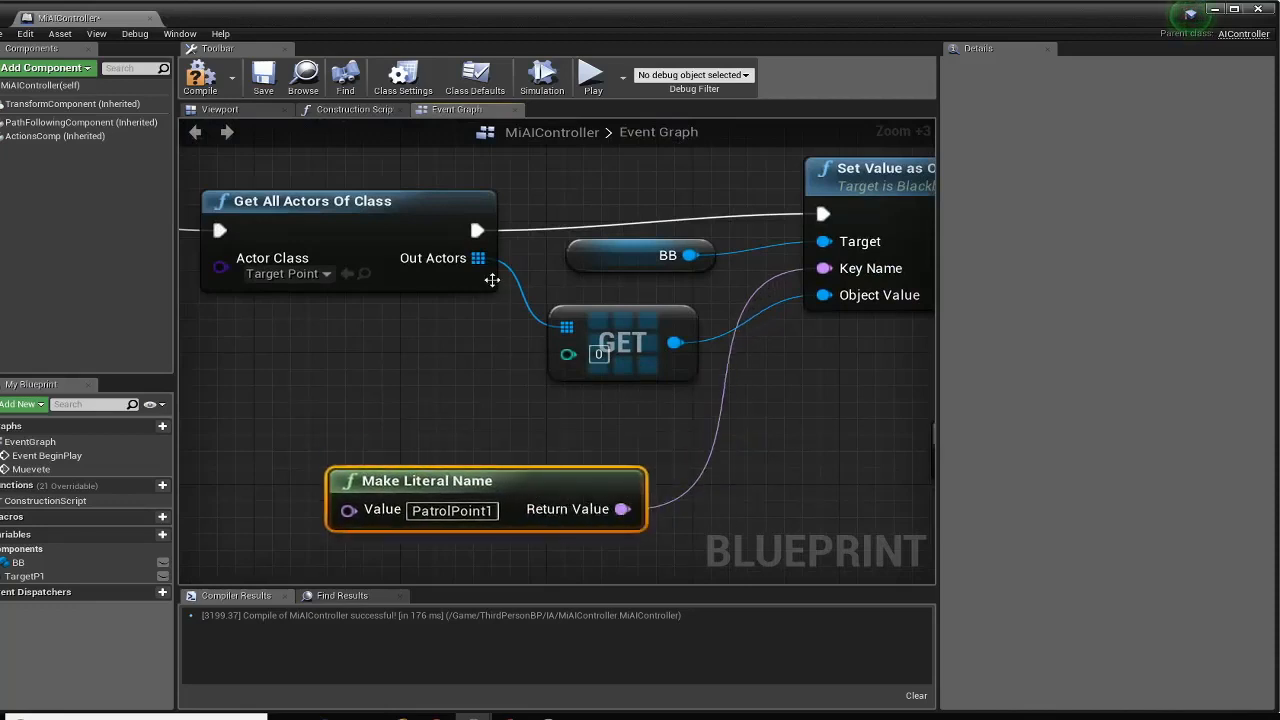
{"action": "left_click_drag", "start_coordinate": [478, 258], "coordinate": [789, 412]}
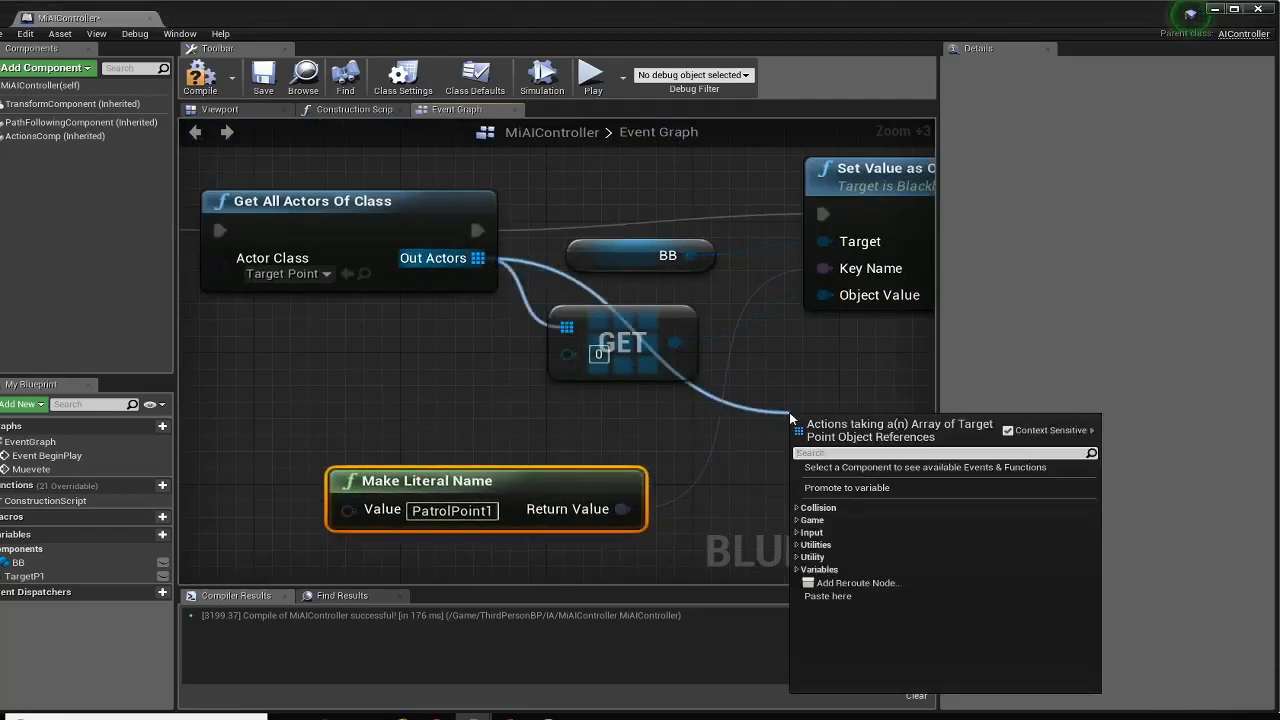
{"action": "type", "text": "get"}
{"action": "left_click", "coordinate": [855, 518]}
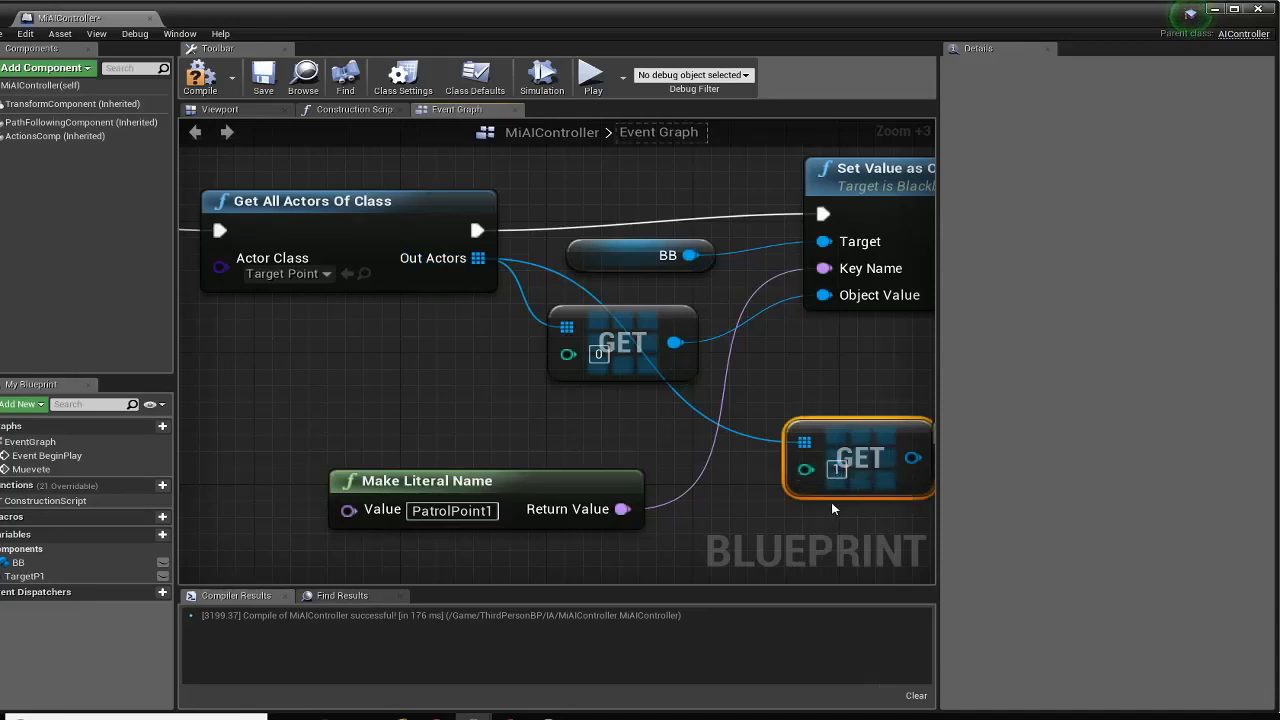
{"action": "left_click_drag", "start_coordinate": [826, 445], "coordinate": [792, 421]}
{"action": "right_click_drag", "start_coordinate": [848, 492], "coordinate": [280, 456]}
{"action": "left_click_drag", "start_coordinate": [309, 389], "coordinate": [718, 274]}
Tidy the layout by raising the PatrolPoint1 Make Literal Name, lowering the PatrolPoint2 one, and shifting the BB getter above it
{"action": "right_click_drag", "start_coordinate": [451, 490], "coordinate": [905, 503]}
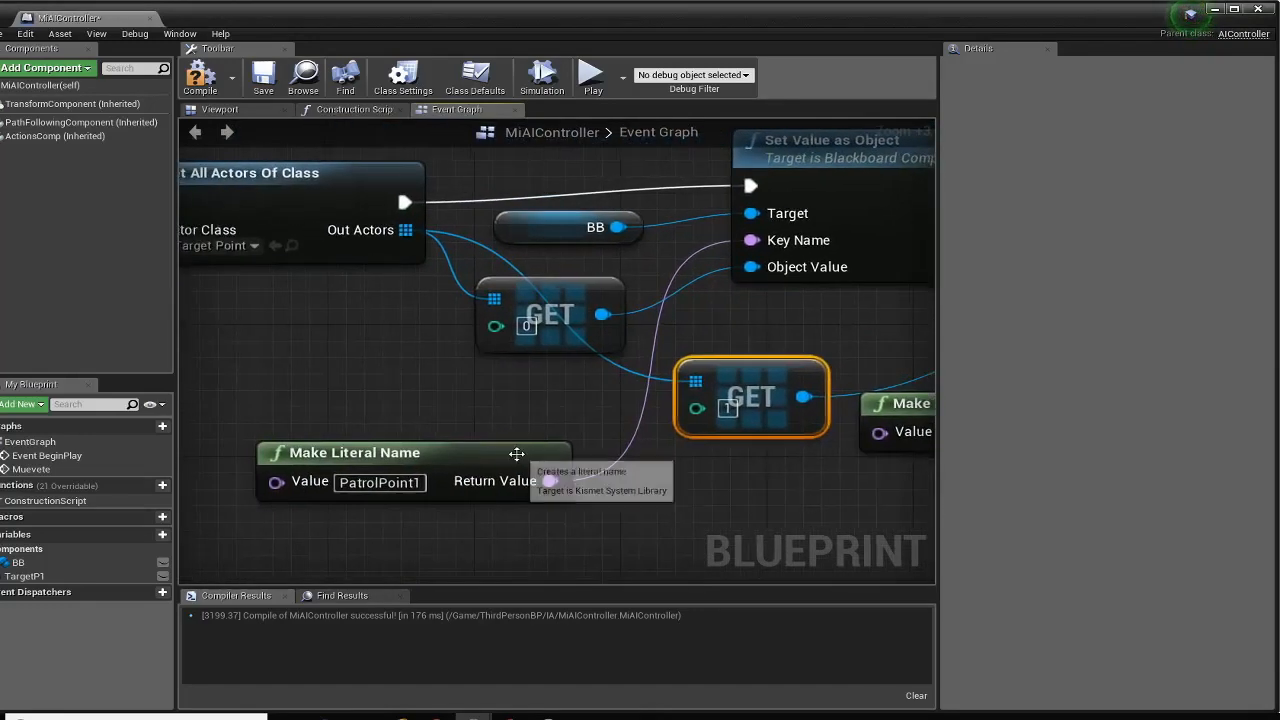
{"action": "left_click_drag", "start_coordinate": [518, 454], "coordinate": [510, 410]}
{"action": "right_click_drag", "start_coordinate": [710, 486], "coordinate": [203, 501]}
{"action": "left_click_drag", "start_coordinate": [460, 428], "coordinate": [460, 463]}
{"action": "left_click_drag", "start_coordinate": [551, 380], "coordinate": [532, 379]}
Bring Run Behavior Tree closer, connect it after the PatrolPoint2 Set Value as Object, and compile the blueprint
{"action": "right_click_drag", "start_coordinate": [792, 394], "coordinate": [292, 500]}
{"action": "left_click_drag", "start_coordinate": [832, 272], "coordinate": [687, 272]}
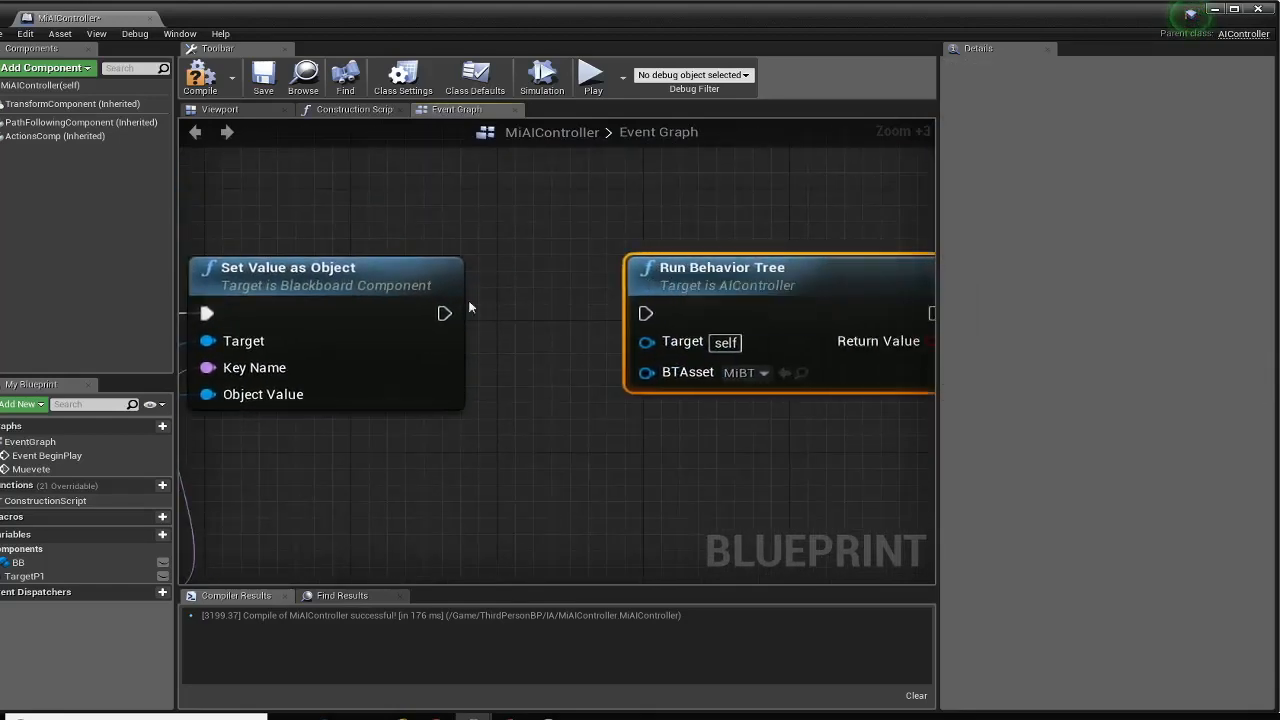
{"action": "left_click_drag", "start_coordinate": [452, 316], "coordinate": [648, 315]}
{"action": "left_click", "coordinate": [200, 80]}
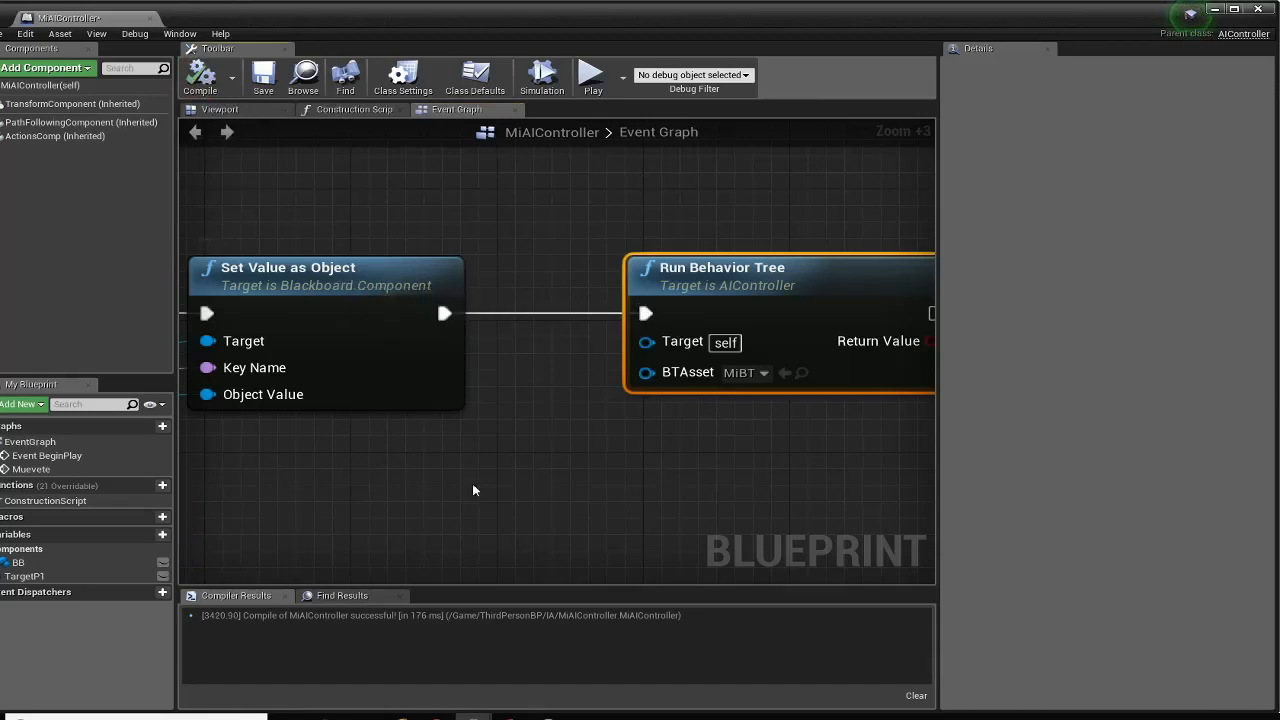
Review the full node chain from Event BeginPlay through the blackboard value assignments to Run Behavior Tree
{"action": "right_click_drag", "start_coordinate": [472, 493], "coordinate": [629, 455]}
{"action": "scroll", "coordinate": [630, 453], "scroll_direction": "down", "scroll_amount": 3}
{"action": "right_click_drag", "start_coordinate": [428, 504], "coordinate": [643, 469]}
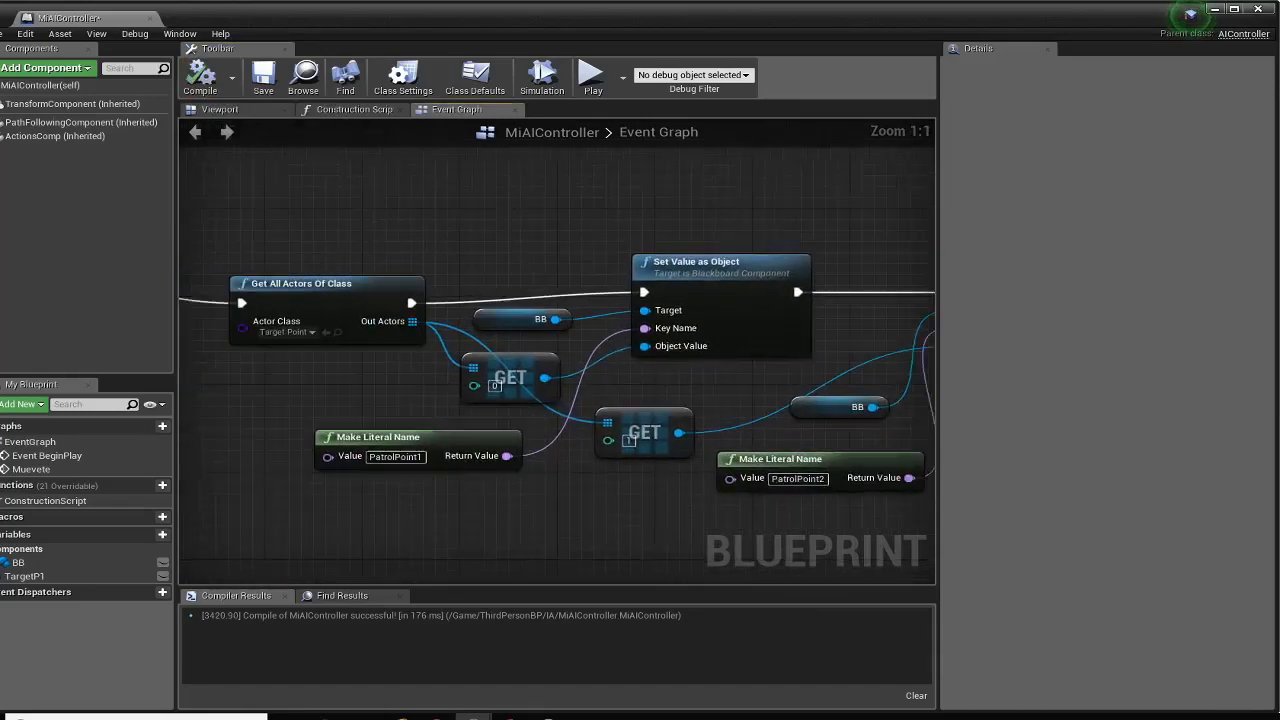
{"action": "right_click_drag", "start_coordinate": [580, 494], "coordinate": [920, 483]}
{"action": "right_click_drag", "start_coordinate": [617, 465], "coordinate": [783, 461]}
{"action": "right_click_drag", "start_coordinate": [563, 461], "coordinate": [933, 460]}
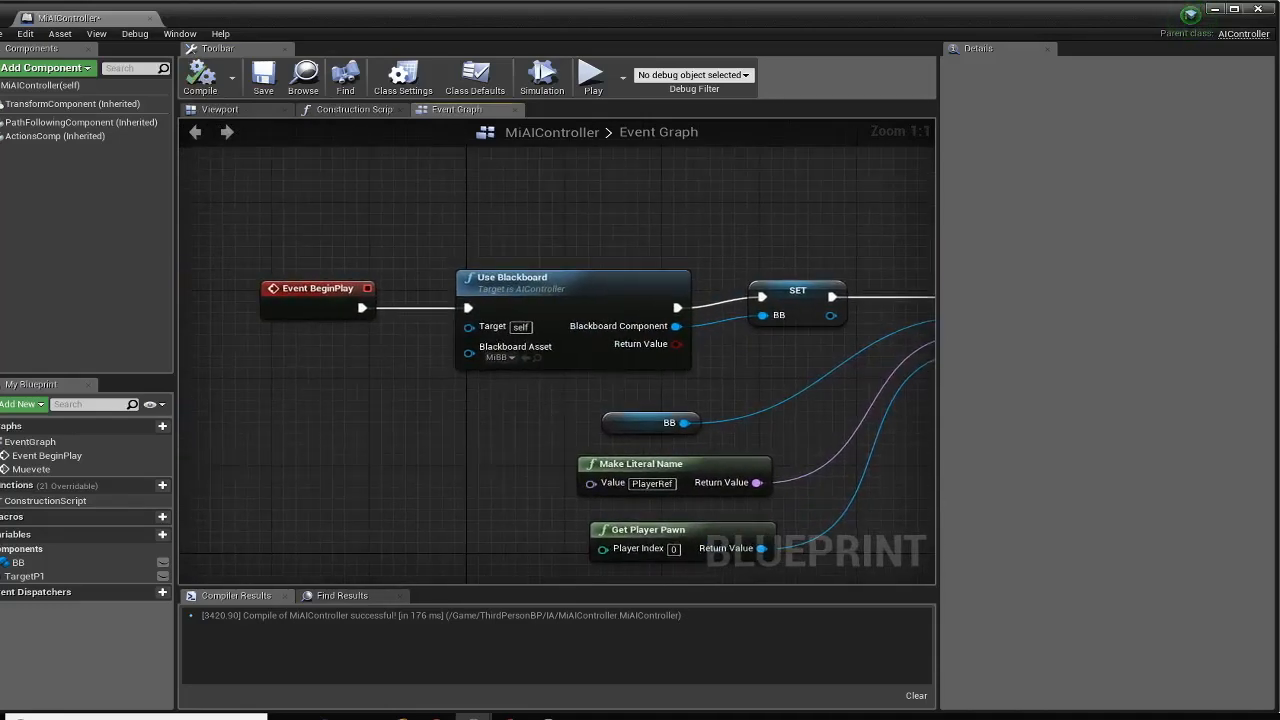
{"action": "left_click", "coordinate": [597, 283]}
{"action": "right_click_drag", "start_coordinate": [742, 382], "coordinate": [387, 359]}
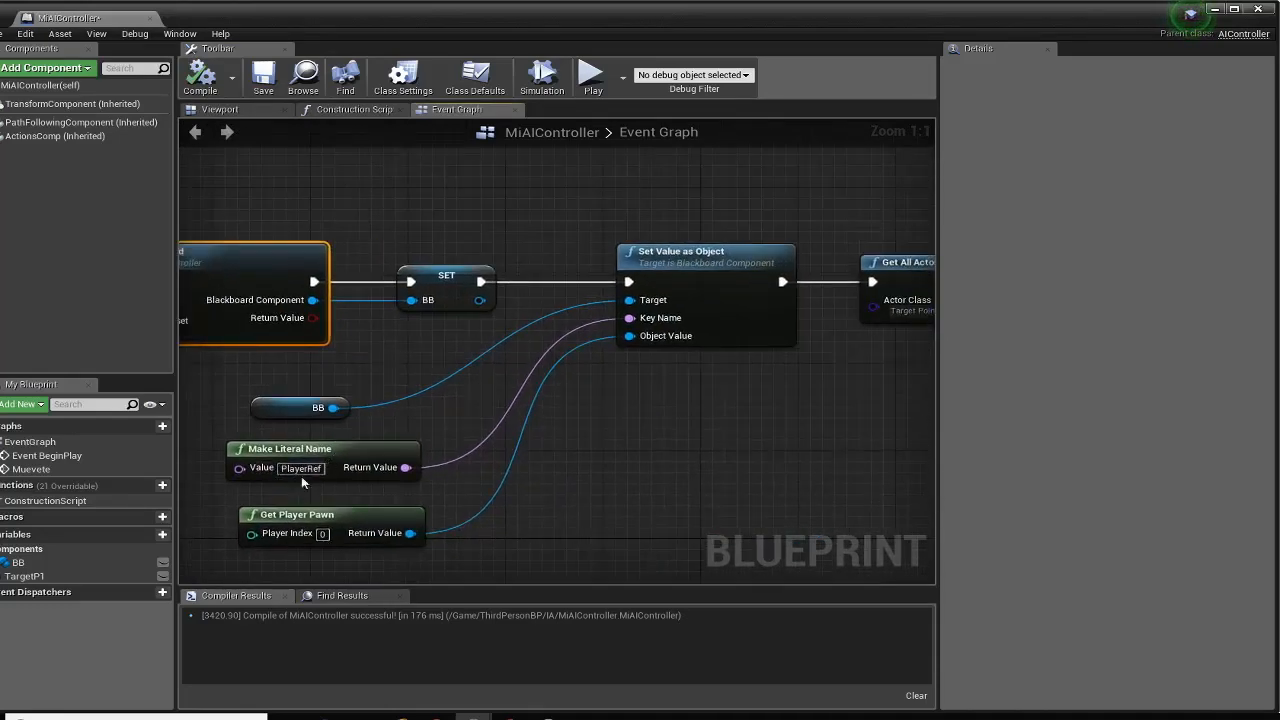
{"action": "right_click_drag", "start_coordinate": [713, 462], "coordinate": [365, 432]}
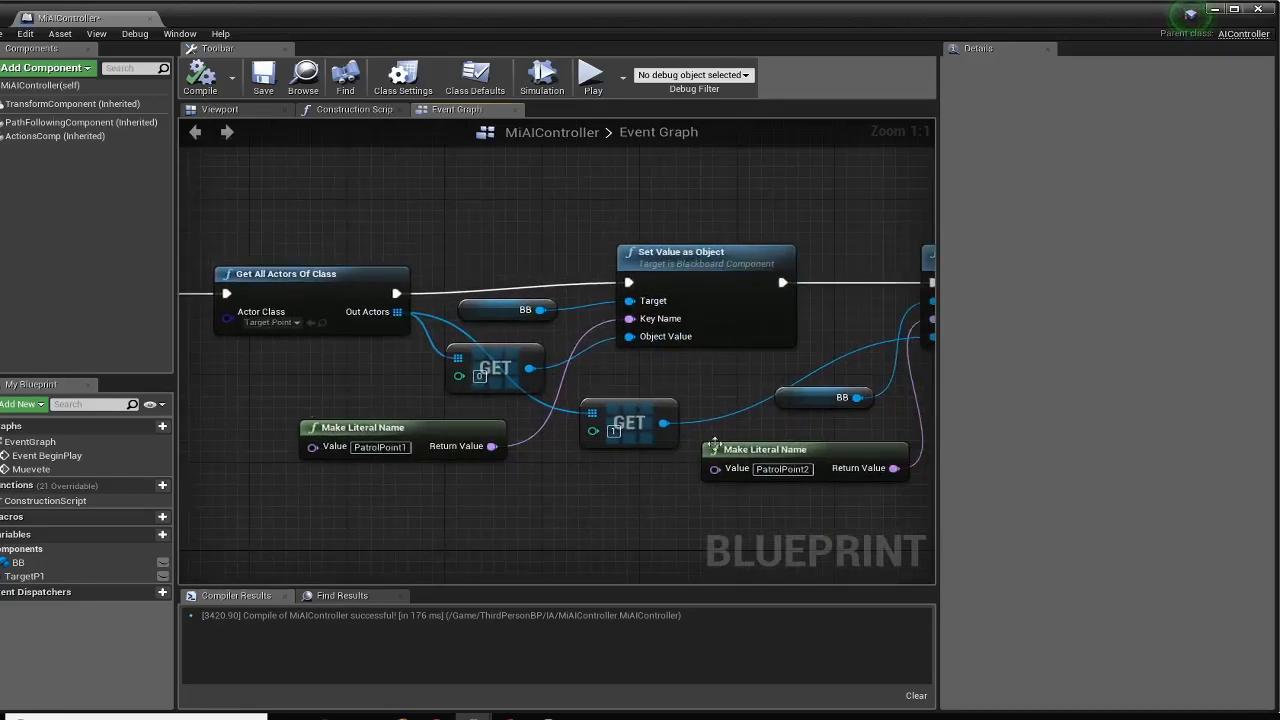
{"action": "right_click_drag", "start_coordinate": [745, 437], "coordinate": [538, 445]}
{"action": "right_click_drag", "start_coordinate": [617, 441], "coordinate": [268, 508]}
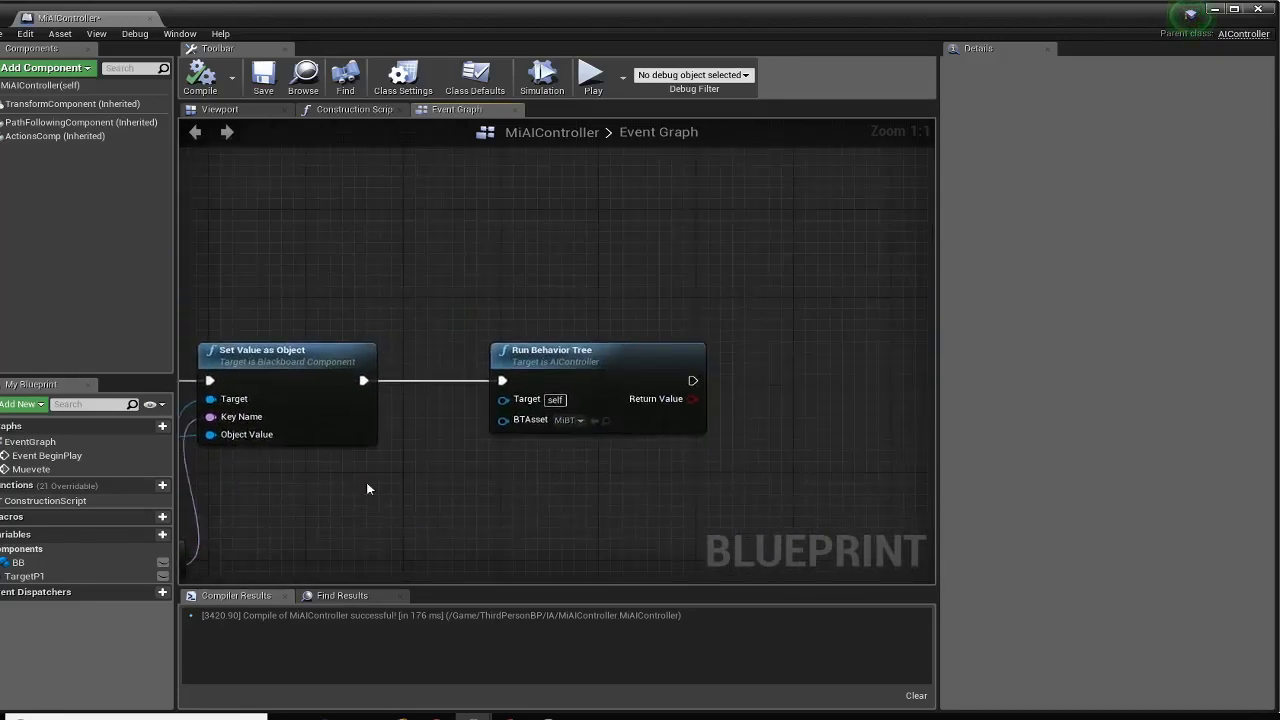
Nudge the Run Behavior Tree node slightly upward and close the MiAIController blueprint
{"action": "mouse_move", "coordinate": [556, 363]}
{"action": "left_mouse_down"}
{"action": "mouse_move", "coordinate": [555, 340]}
{"action": "mouse_move", "coordinate": [554, 352]}
{"action": "left_mouse_up"}
{"action": "right_click_drag", "start_coordinate": [428, 475], "coordinate": [543, 433]}
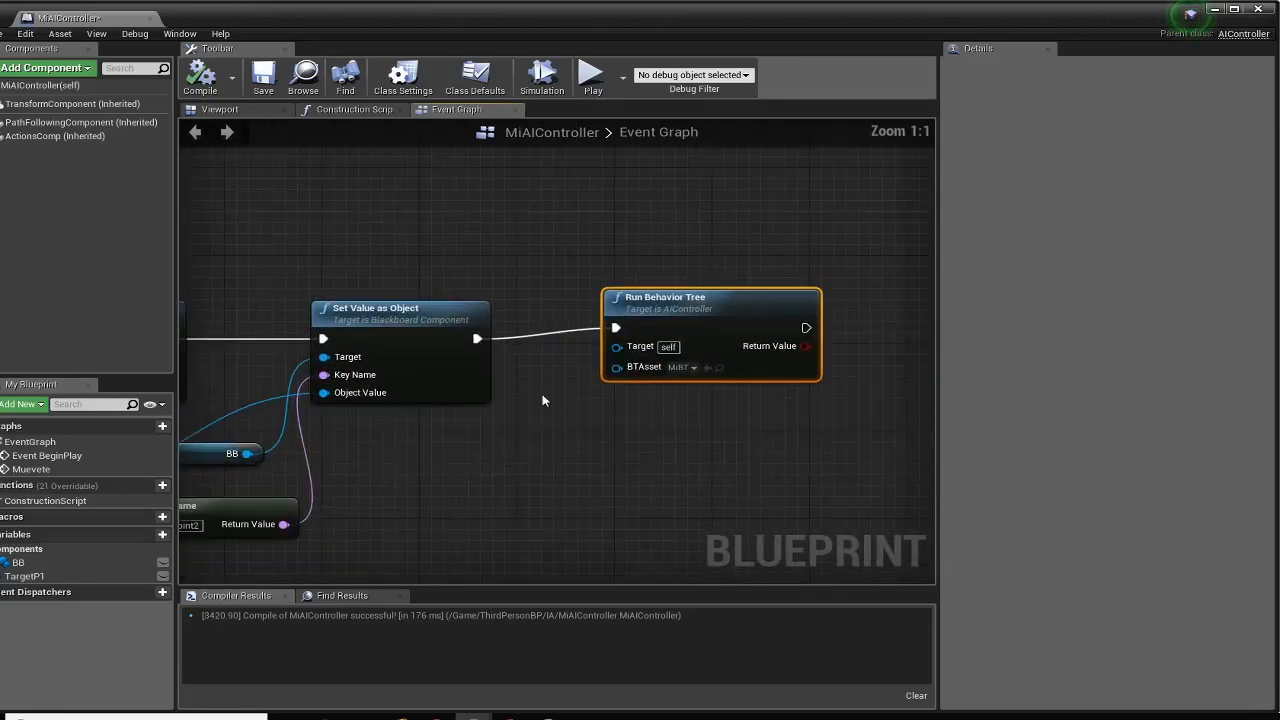
{"action": "left_click", "coordinate": [149, 20]}
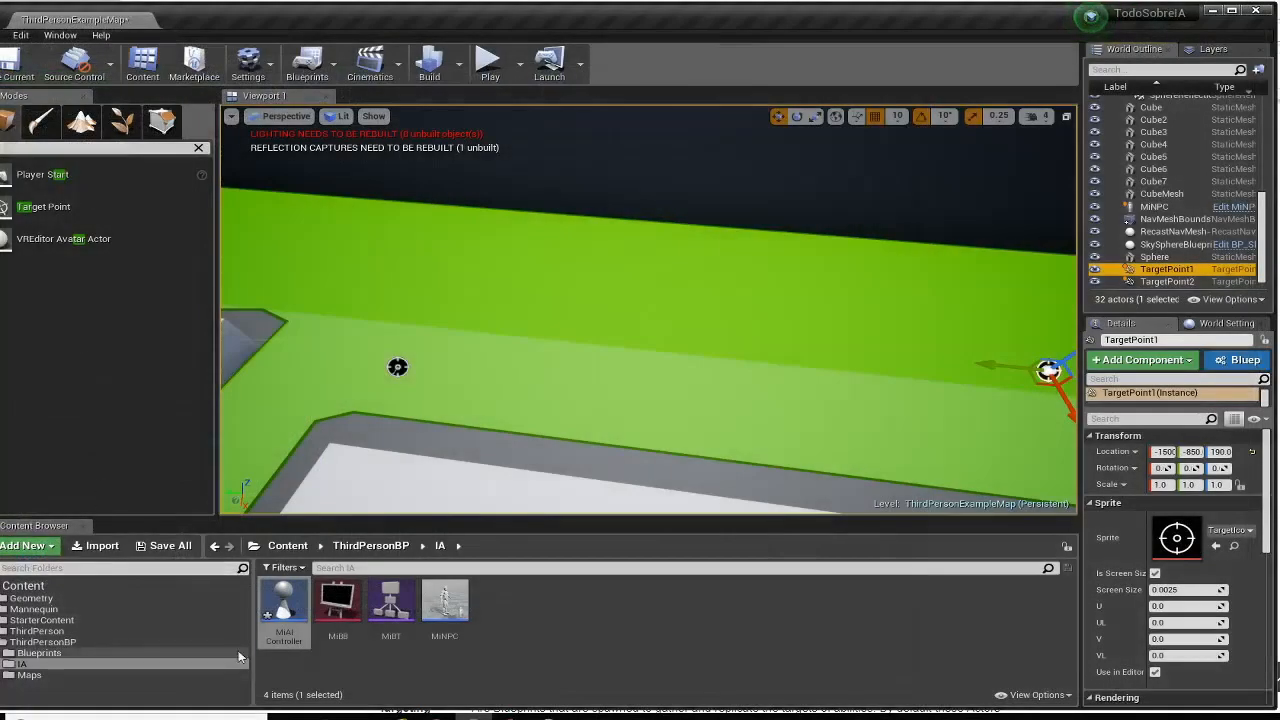
Check the PlayerRef, PatrolPoint2 and PatrolPoint1 keys in the MiBB blackboard, and close it
{"action": "double_click", "coordinate": [337, 600]}
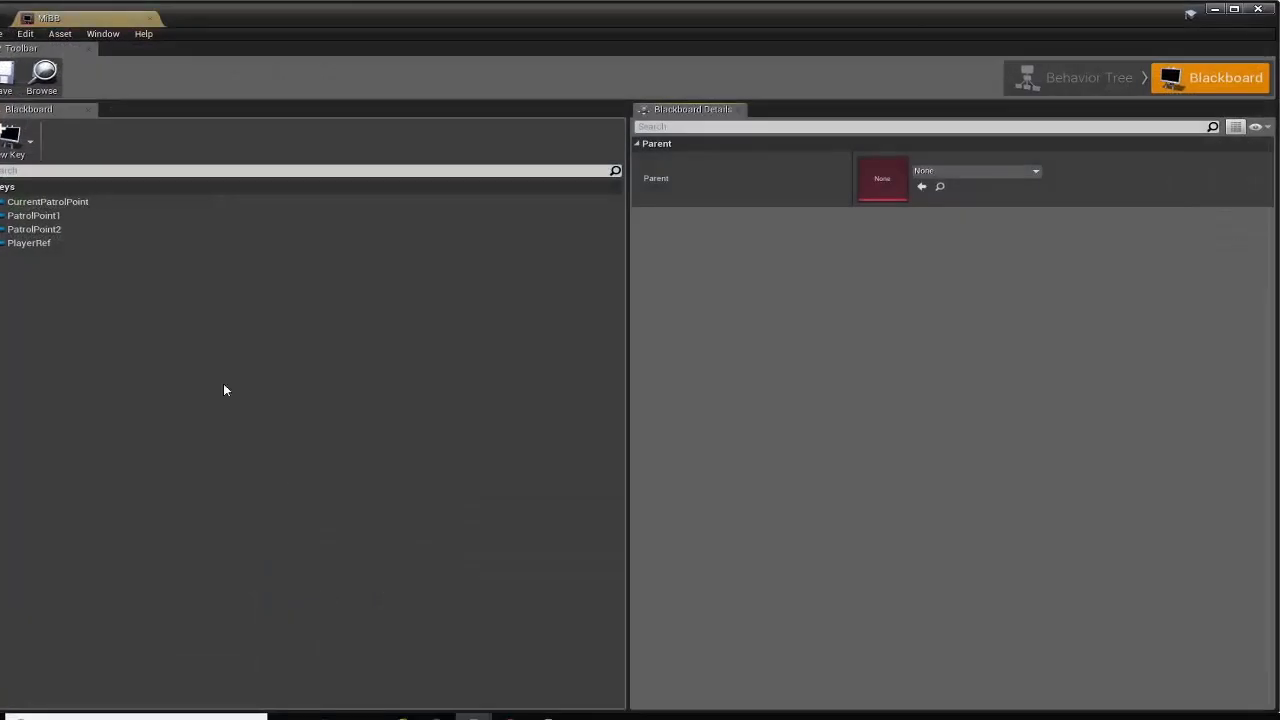
{"action": "left_click", "coordinate": [32, 243]}
{"action": "left_click", "coordinate": [50, 228]}
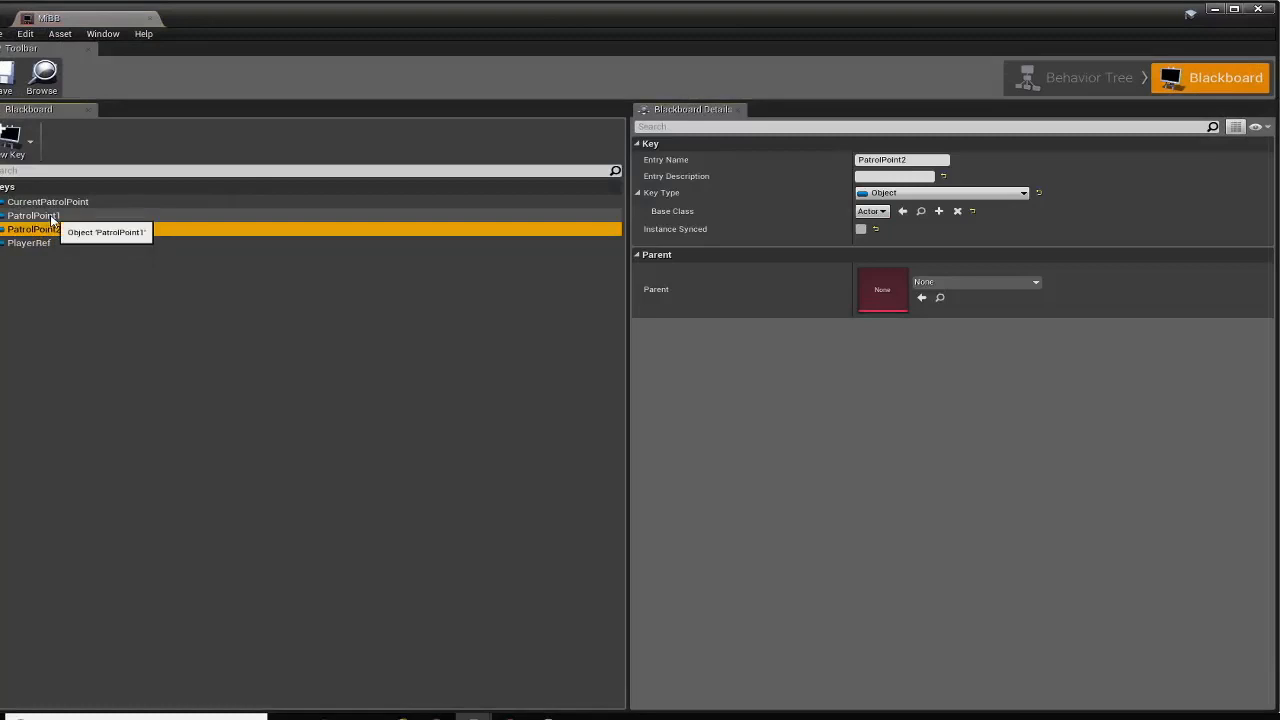
{"action": "left_click", "coordinate": [50, 216]}
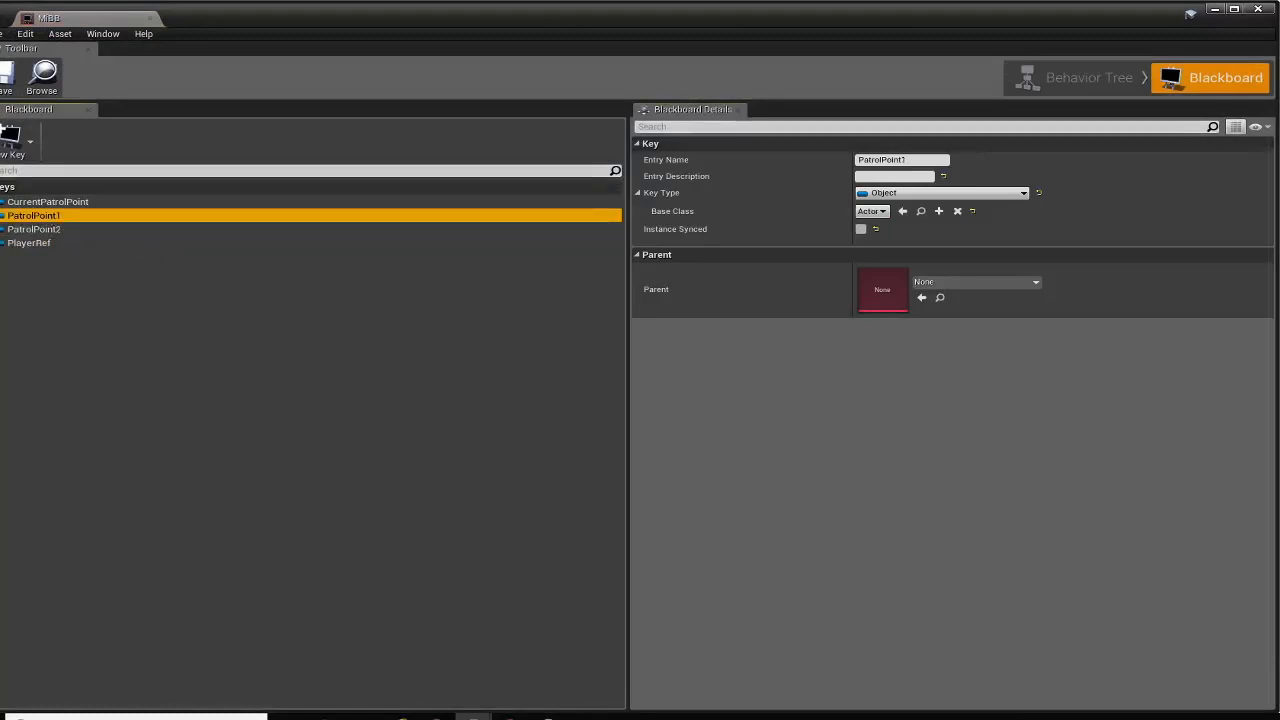
{"action": "left_click", "coordinate": [1258, 9]}
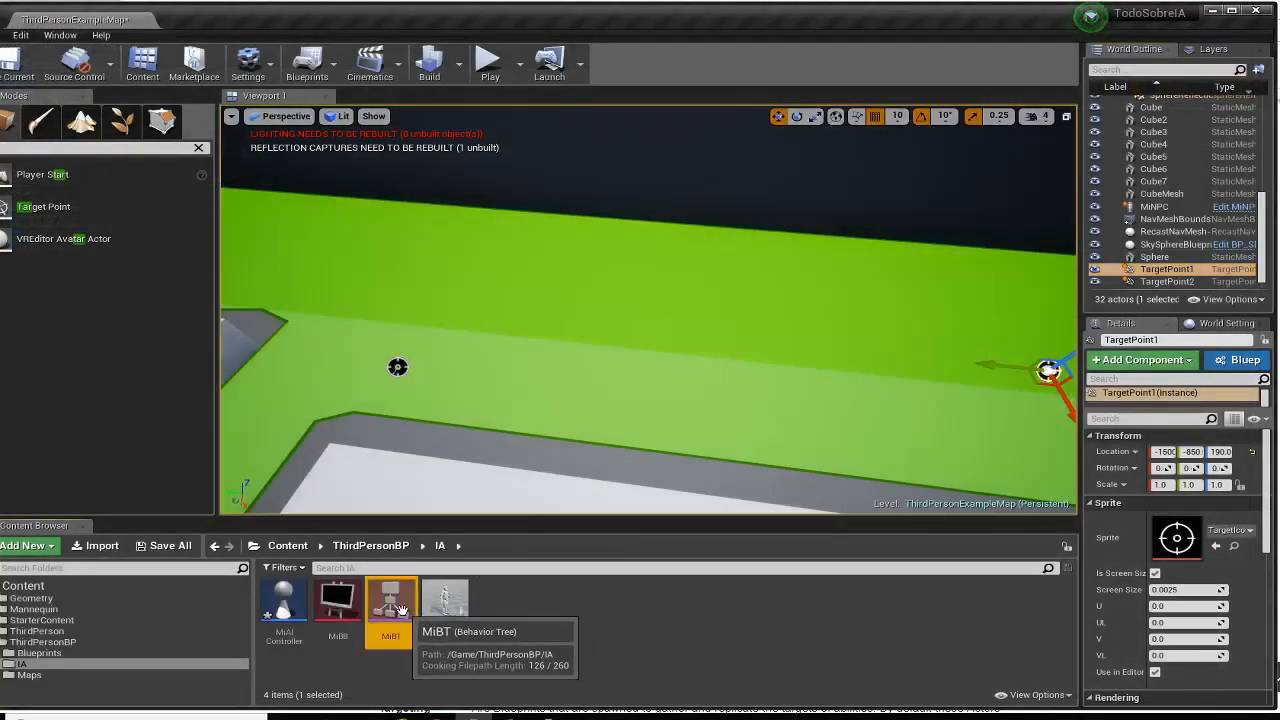
Open the MiBT behavior tree and bring its whole node structure into view
{"action": "double_click", "coordinate": [410, 606]}
{"action": "right_click", "coordinate": [416, 435]}
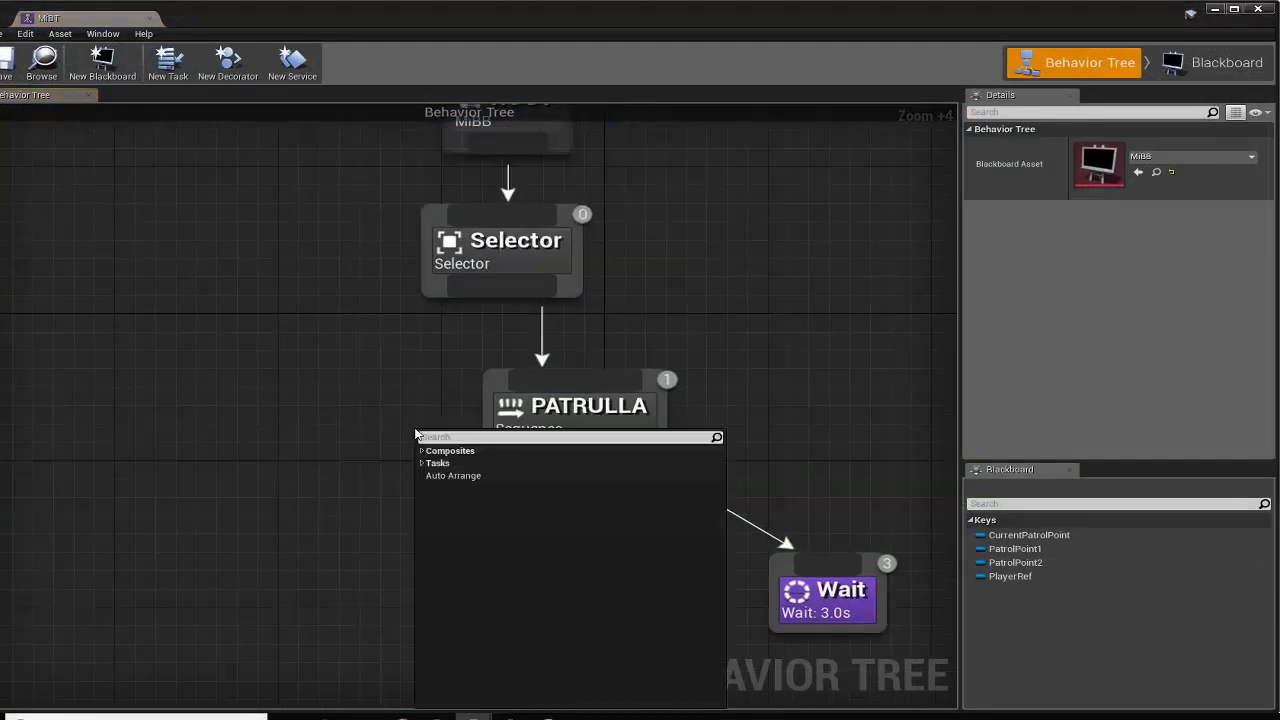
{"action": "left_click", "coordinate": [265, 481]}
{"action": "scroll", "coordinate": [304, 419], "scroll_direction": "down", "scroll_amount": 2}
{"action": "right_click_drag", "start_coordinate": [418, 499], "coordinate": [436, 515]}
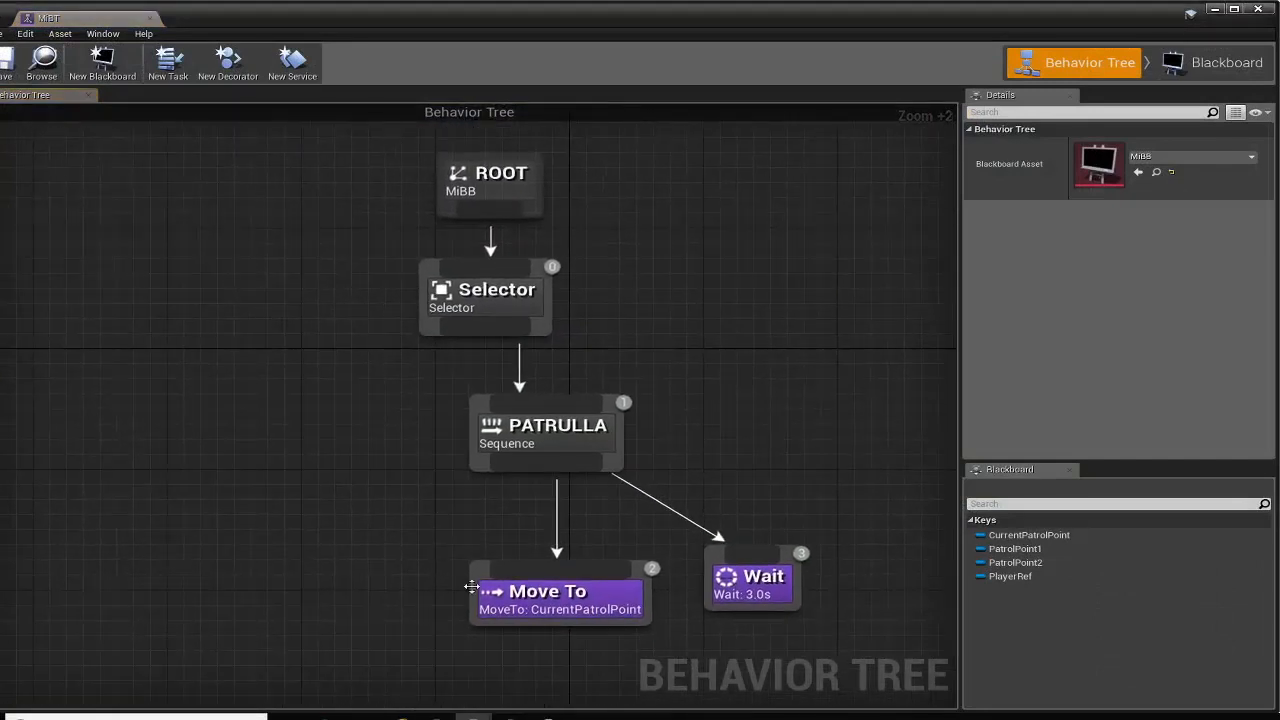
Rearrange the tree by placing PATRULLA closer beneath the Selector and shifting the Move To and Wait tasks under it
{"action": "left_click_drag", "start_coordinate": [481, 581], "coordinate": [457, 566]}
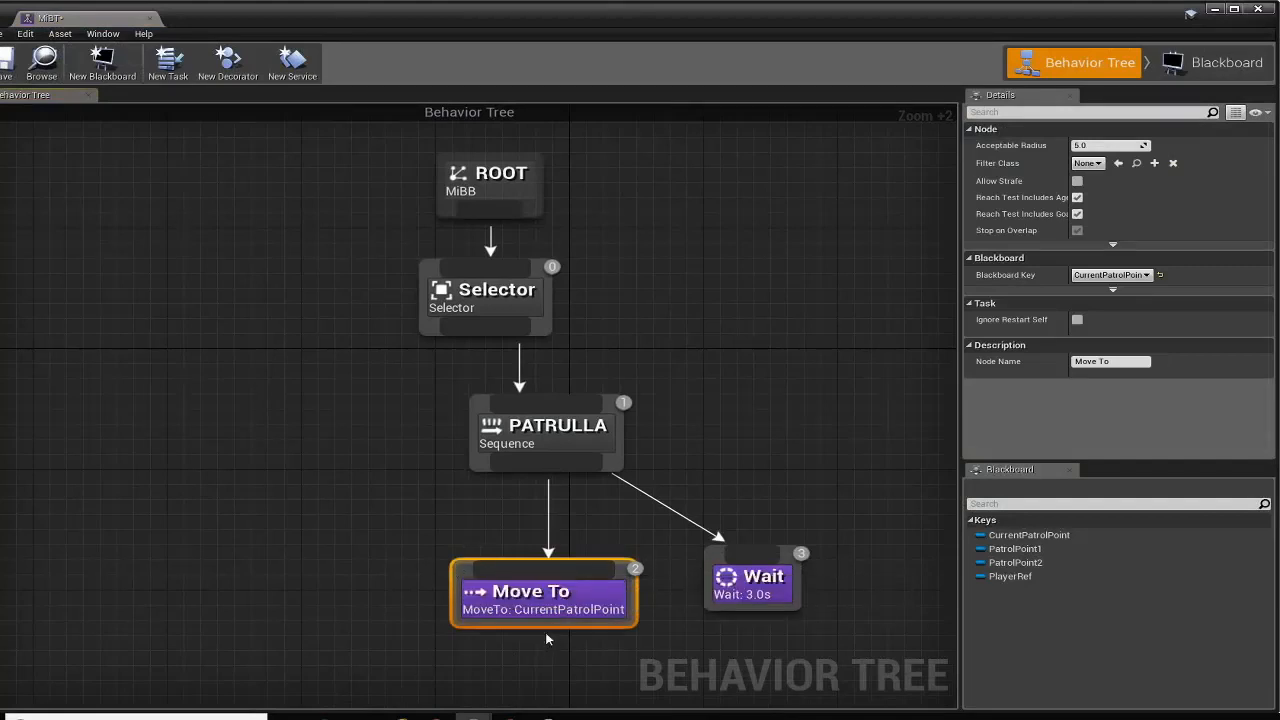
{"action": "left_click_drag", "start_coordinate": [716, 566], "coordinate": [696, 581]}
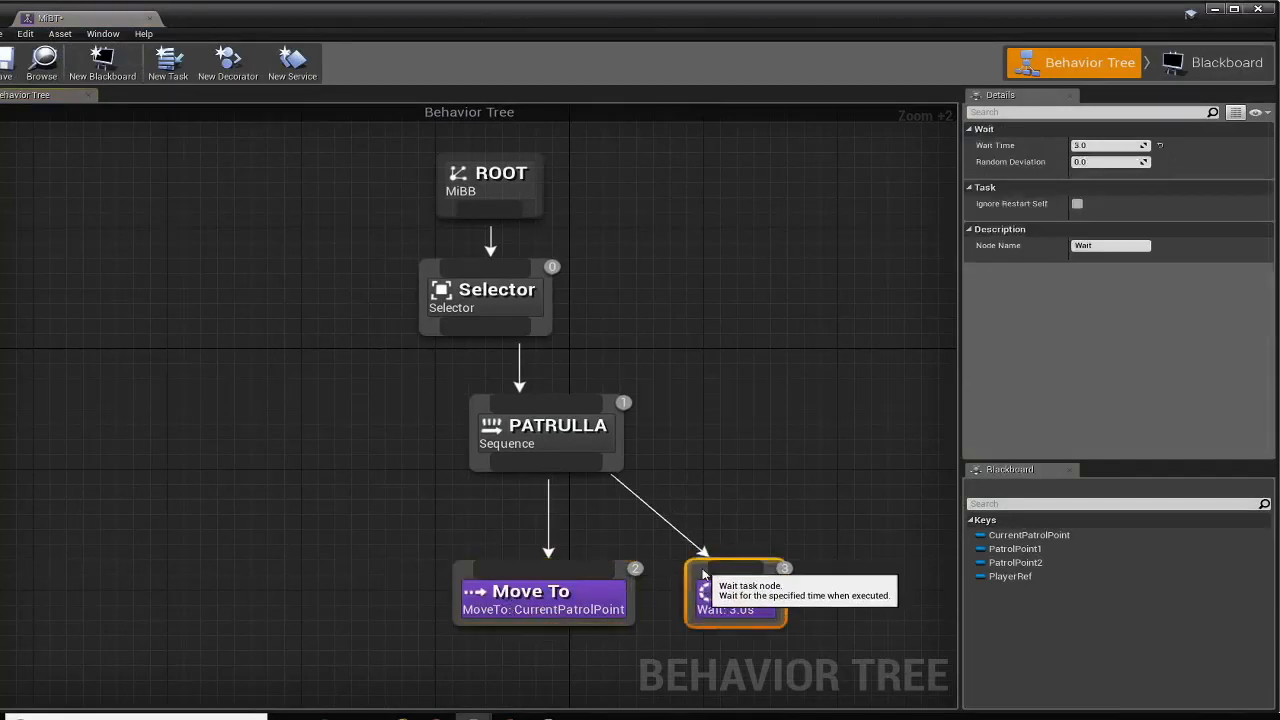
{"action": "left_click_drag", "start_coordinate": [486, 402], "coordinate": [436, 387]}
{"action": "right_click_drag", "start_coordinate": [404, 548], "coordinate": [498, 443]}
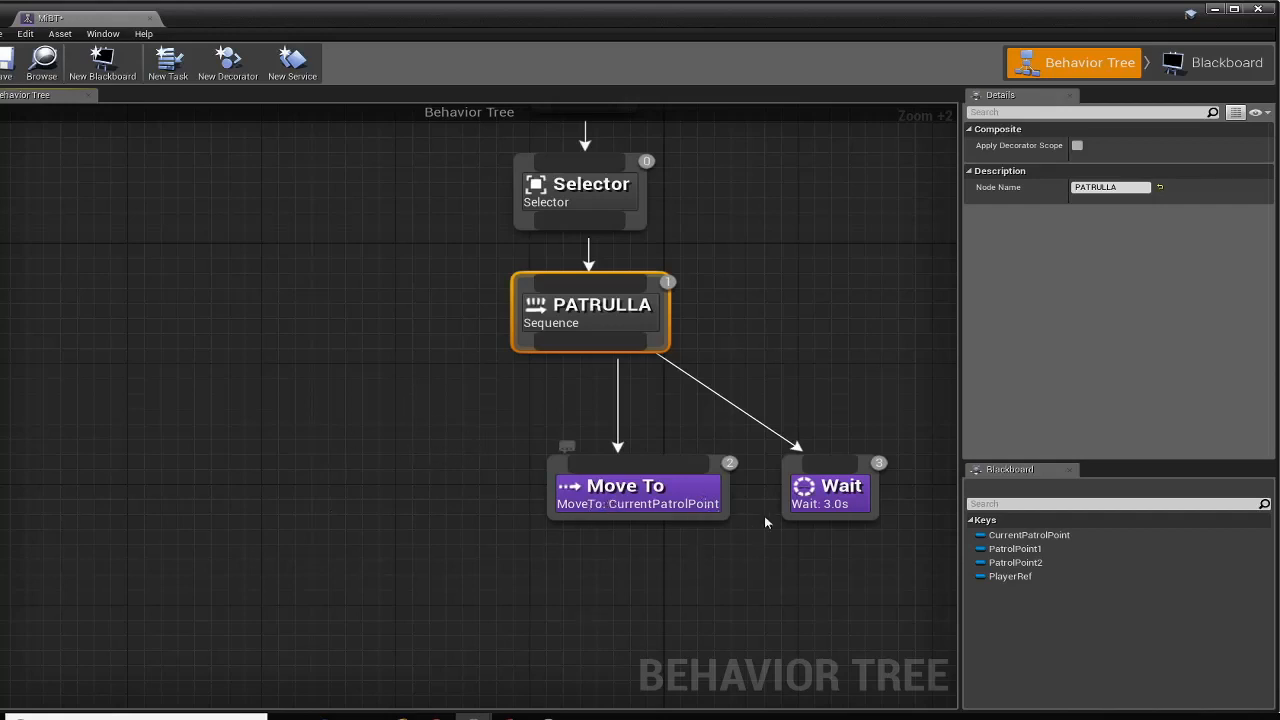
{"action": "right_click_drag", "start_coordinate": [391, 414], "coordinate": [474, 432]}
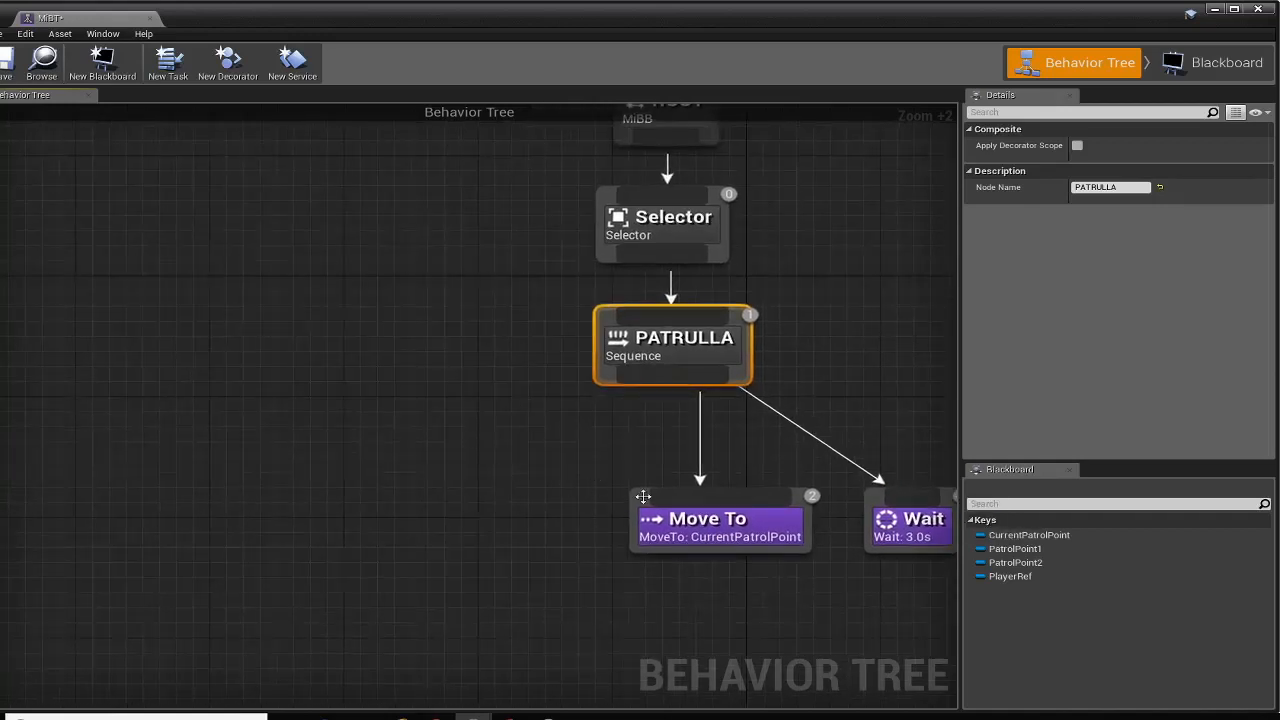
{"action": "left_click_drag", "start_coordinate": [637, 494], "coordinate": [620, 494]}
{"action": "left_click_drag", "start_coordinate": [874, 514], "coordinate": [858, 514]}
Browse the available task types for a new child of the PATRULLA sequence without adding one
{"action": "left_click_drag", "start_coordinate": [670, 379], "coordinate": [460, 462]}
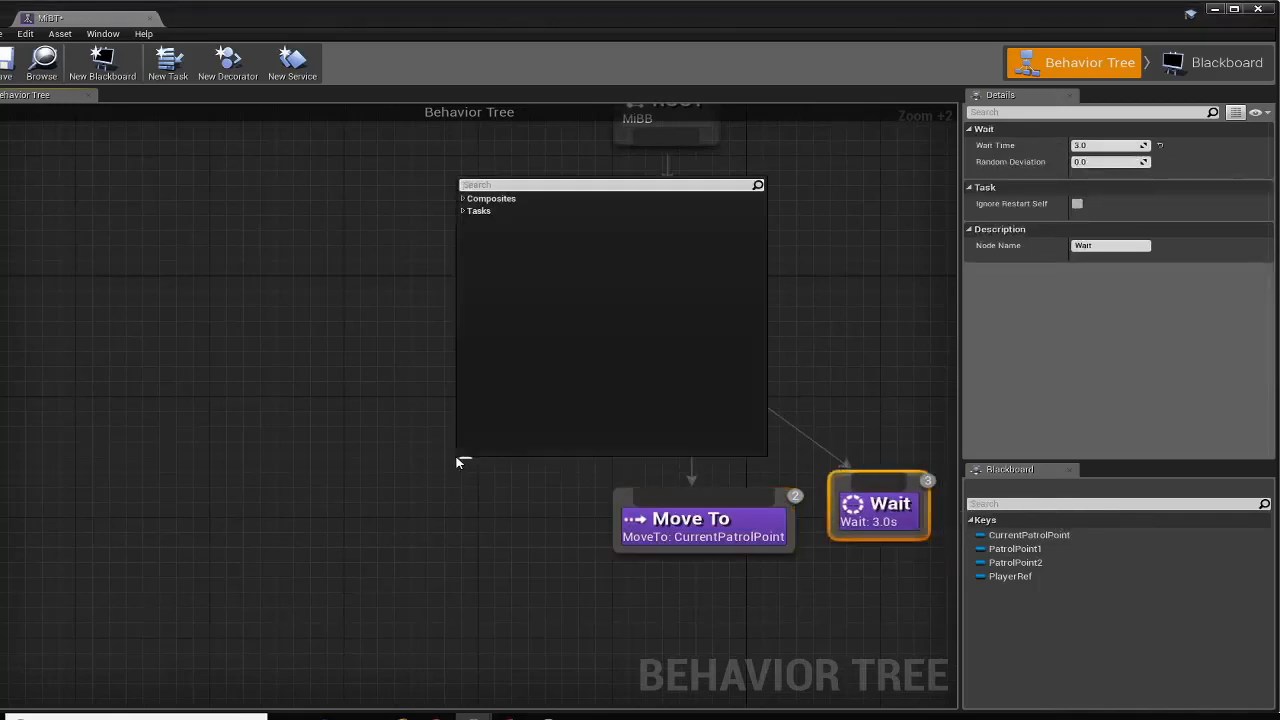
{"action": "left_click", "coordinate": [463, 210]}
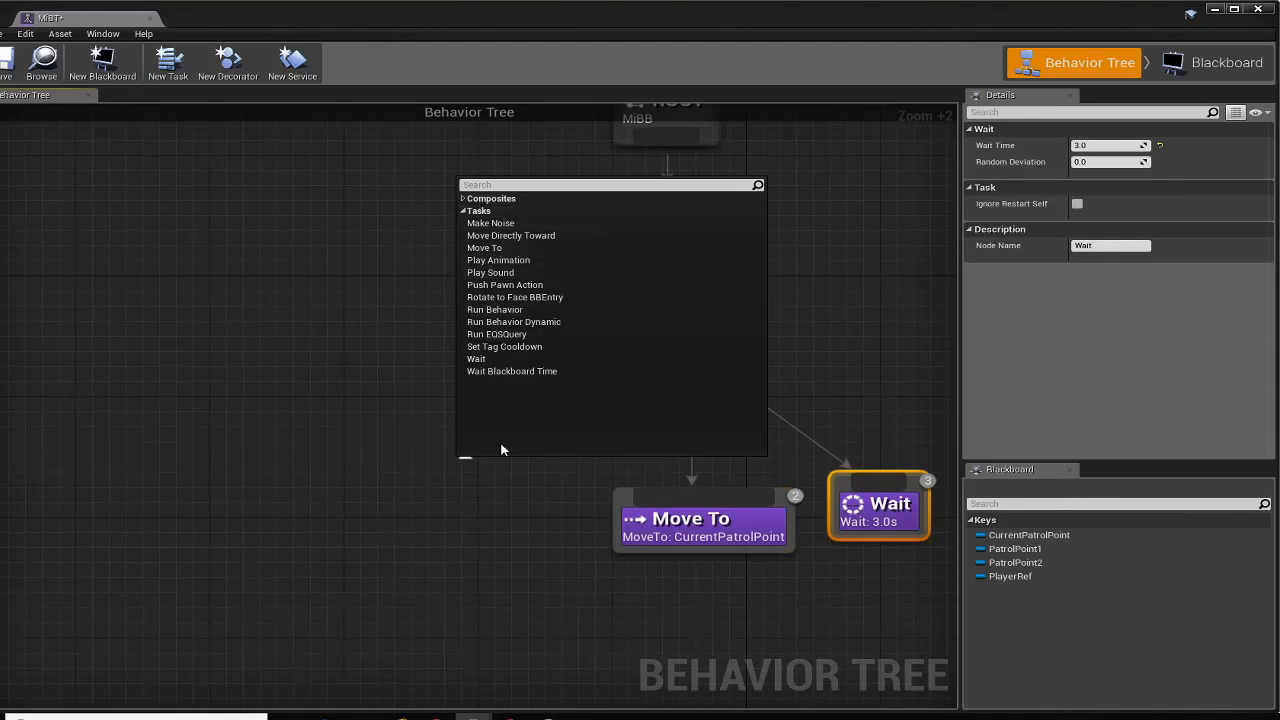
{"action": "left_click", "coordinate": [389, 411]}
{"action": "scroll", "coordinate": [426, 349], "scroll_direction": "down", "scroll_amount": 3}
{"action": "right_click_drag", "start_coordinate": [429, 536], "coordinate": [380, 440]}
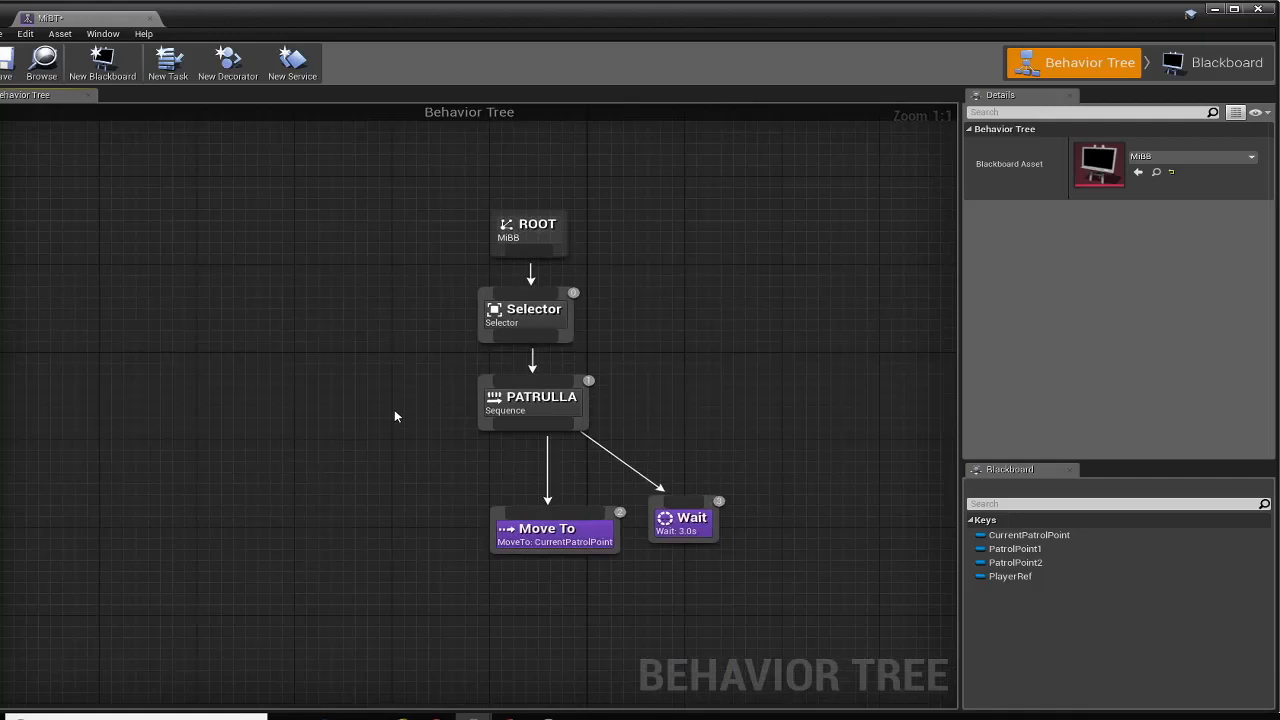
Create a new behavior tree task blueprint from MiBT, and close its graph and the behavior tree editor
{"action": "left_click", "coordinate": [173, 60]}
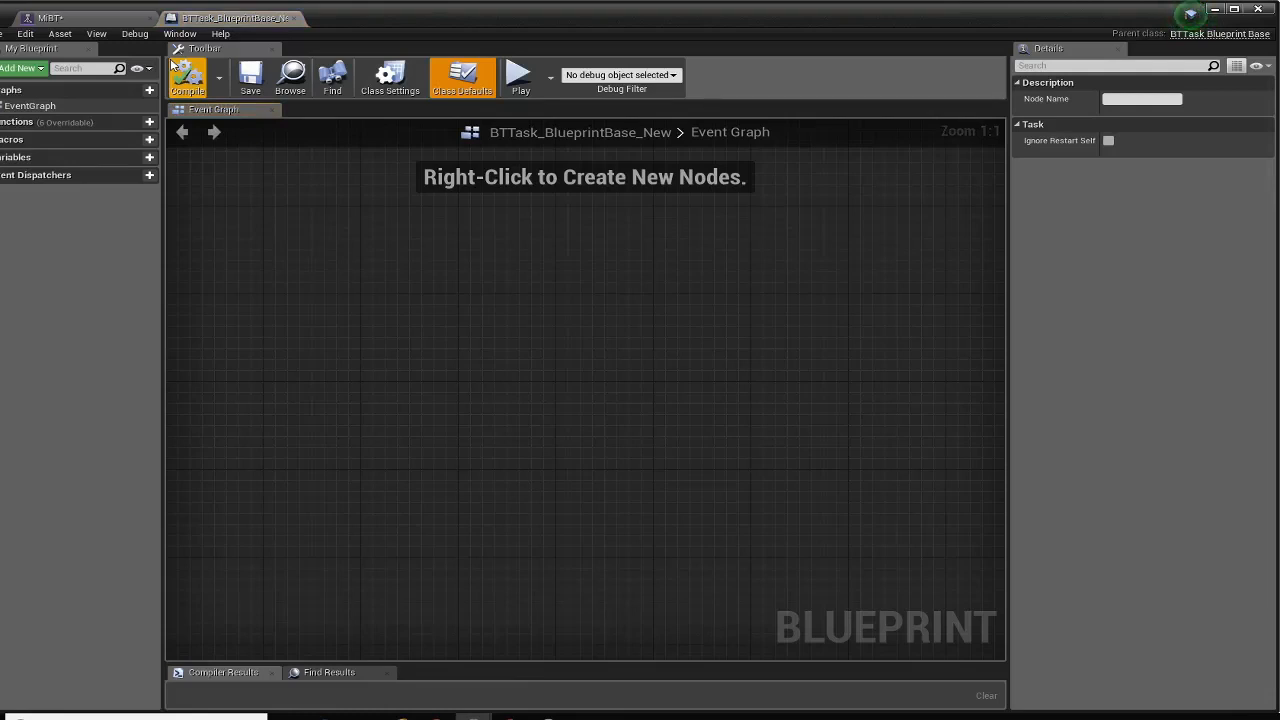
{"action": "right_click_drag", "start_coordinate": [585, 298], "coordinate": [656, 430]}
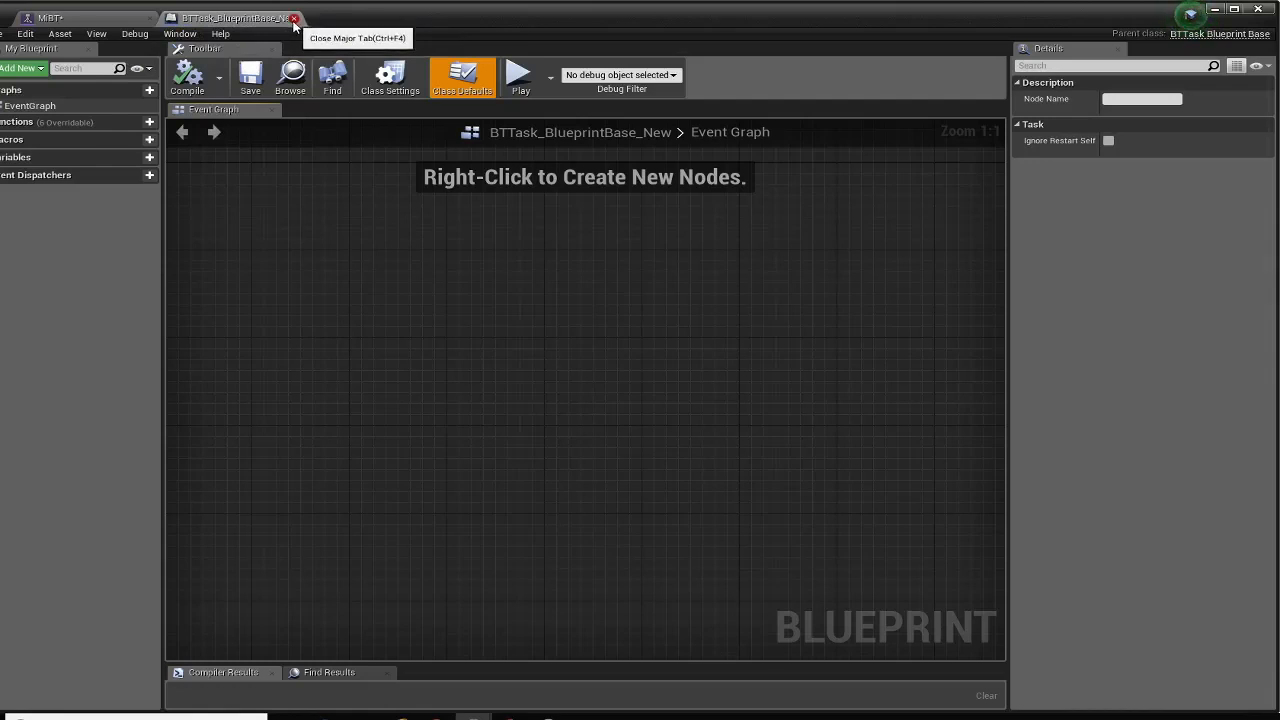
{"action": "left_click", "coordinate": [294, 19]}
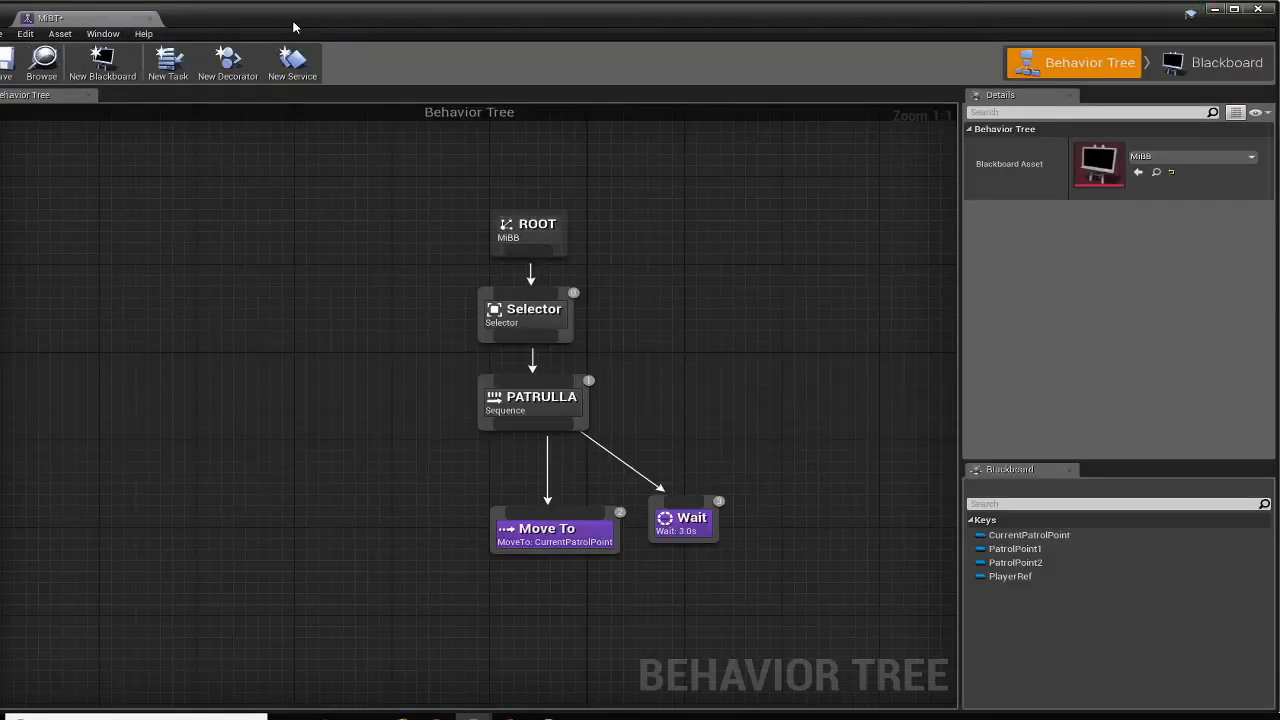
{"action": "left_click", "coordinate": [1261, 9]}
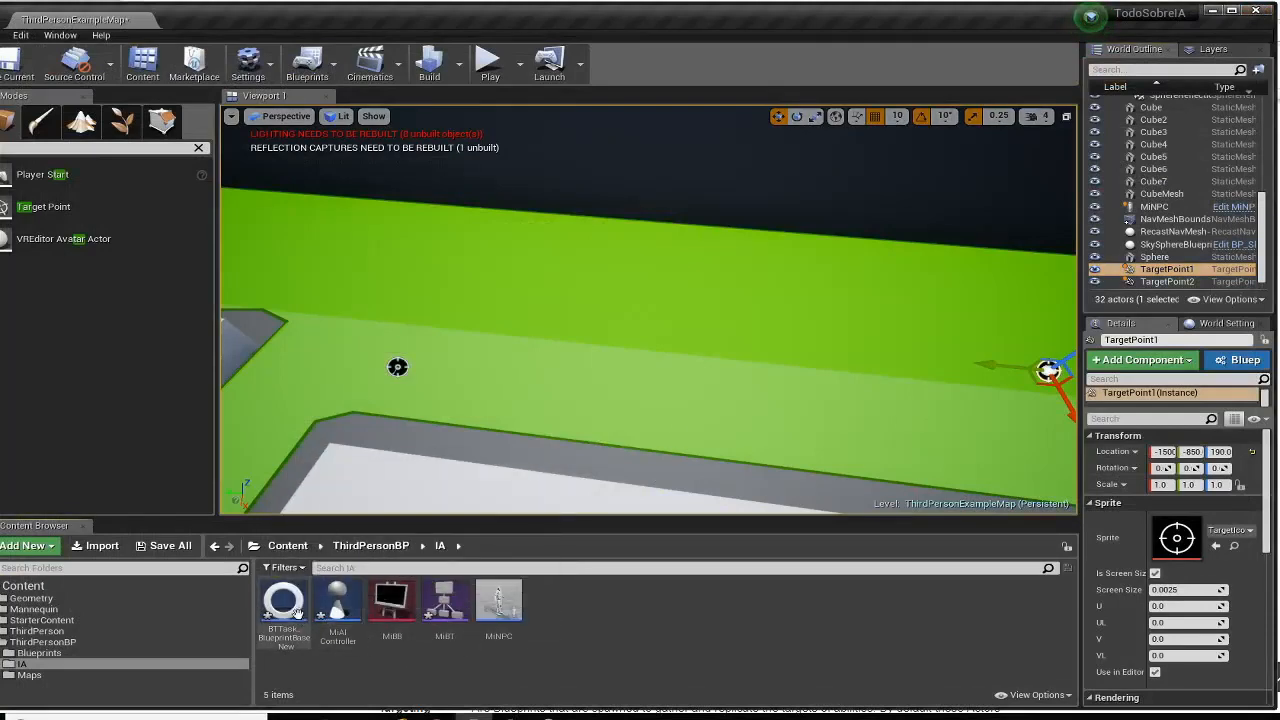
Rename the new task blueprint in the IA folder as SelectPatrolPointTask
{"action": "mouse_move", "coordinate": [285, 638]}
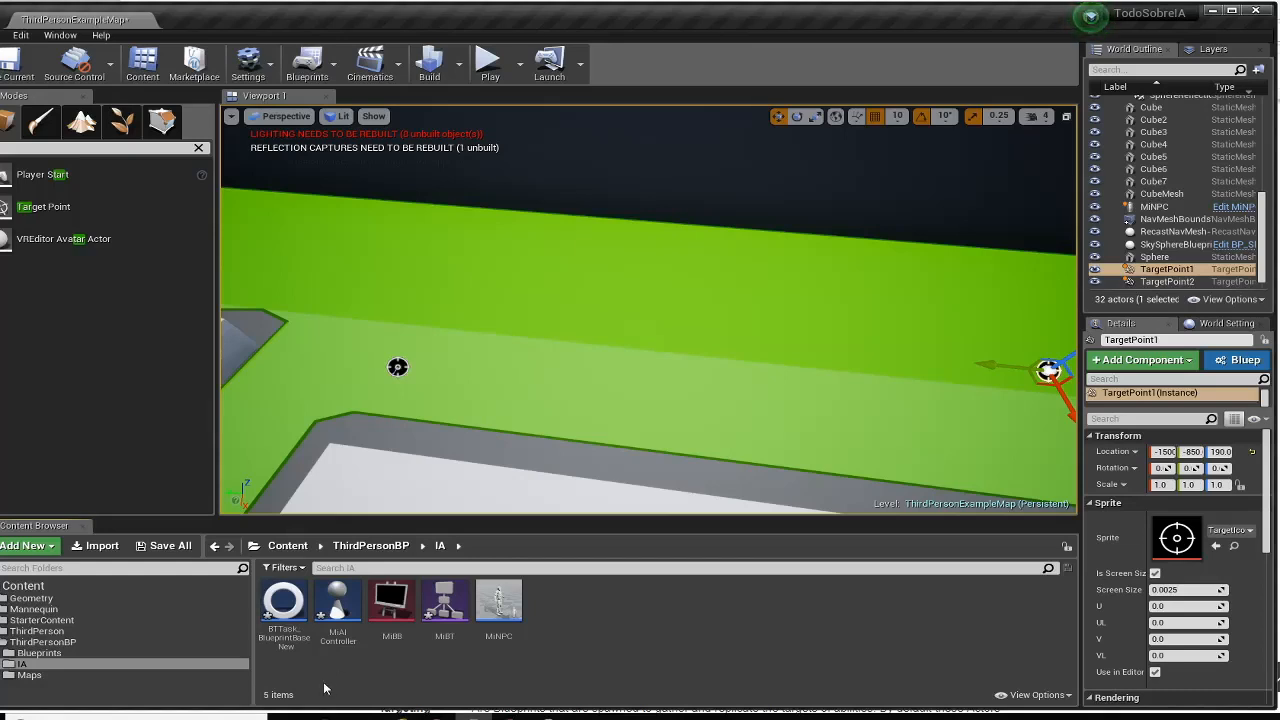
{"action": "right_click", "coordinate": [291, 639]}
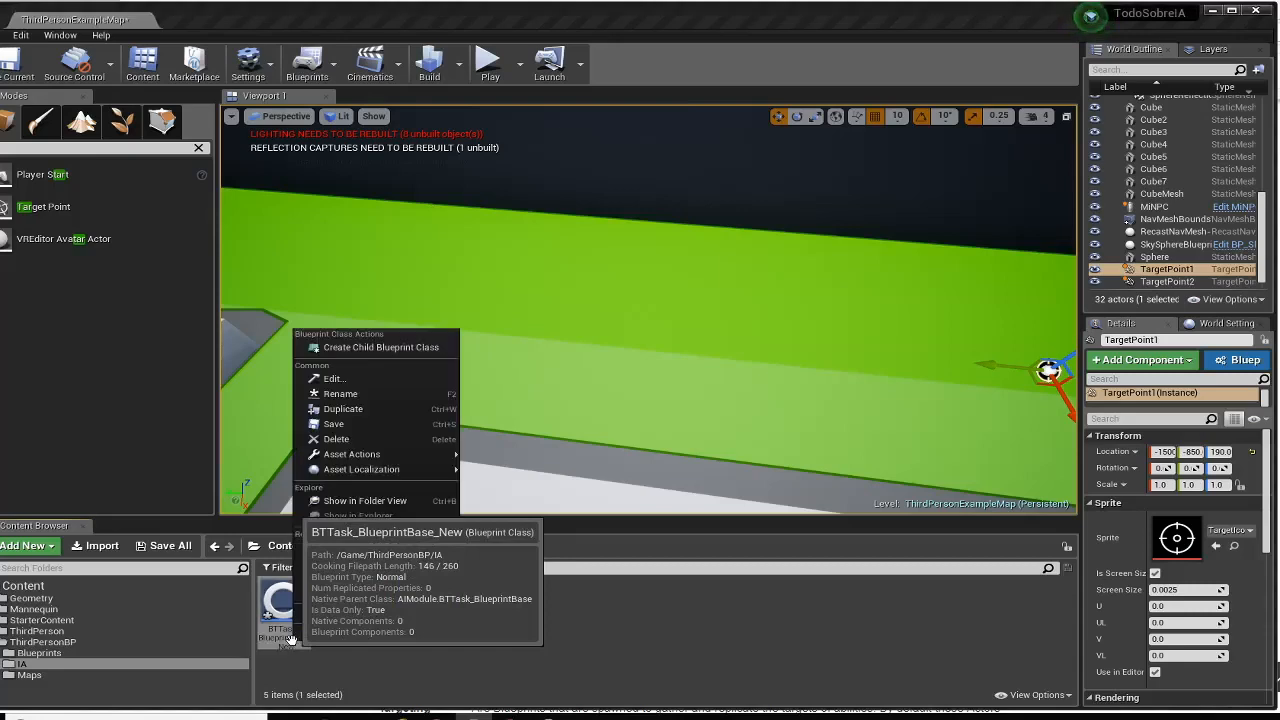
{"action": "left_click", "coordinate": [412, 394]}
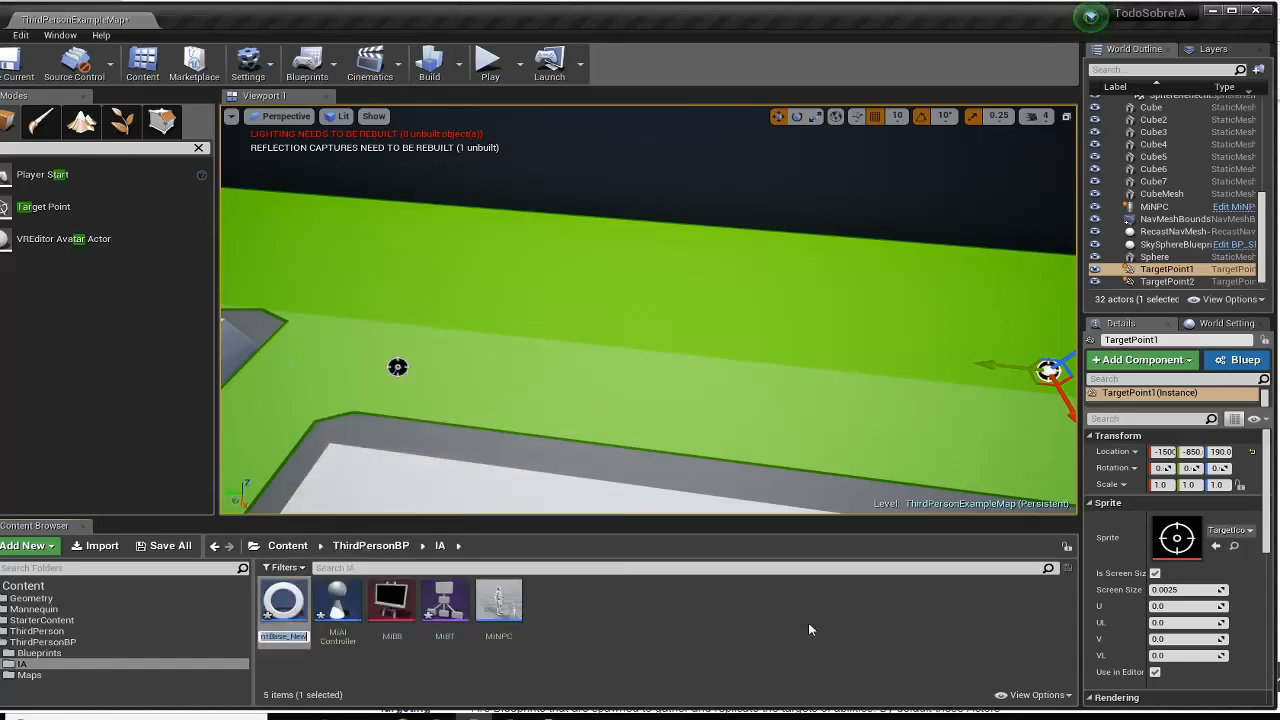
{"action": "type", "text": "SelectPatrolPointTask"}
{"action": "key", "text": "Return"}
Reopen the MiBT behavior tree and add a Select Patrol Point Task as a child of the PATRULLA sequence
{"action": "left_click", "coordinate": [393, 606]}
{"action": "double_click", "coordinate": [400, 607]}
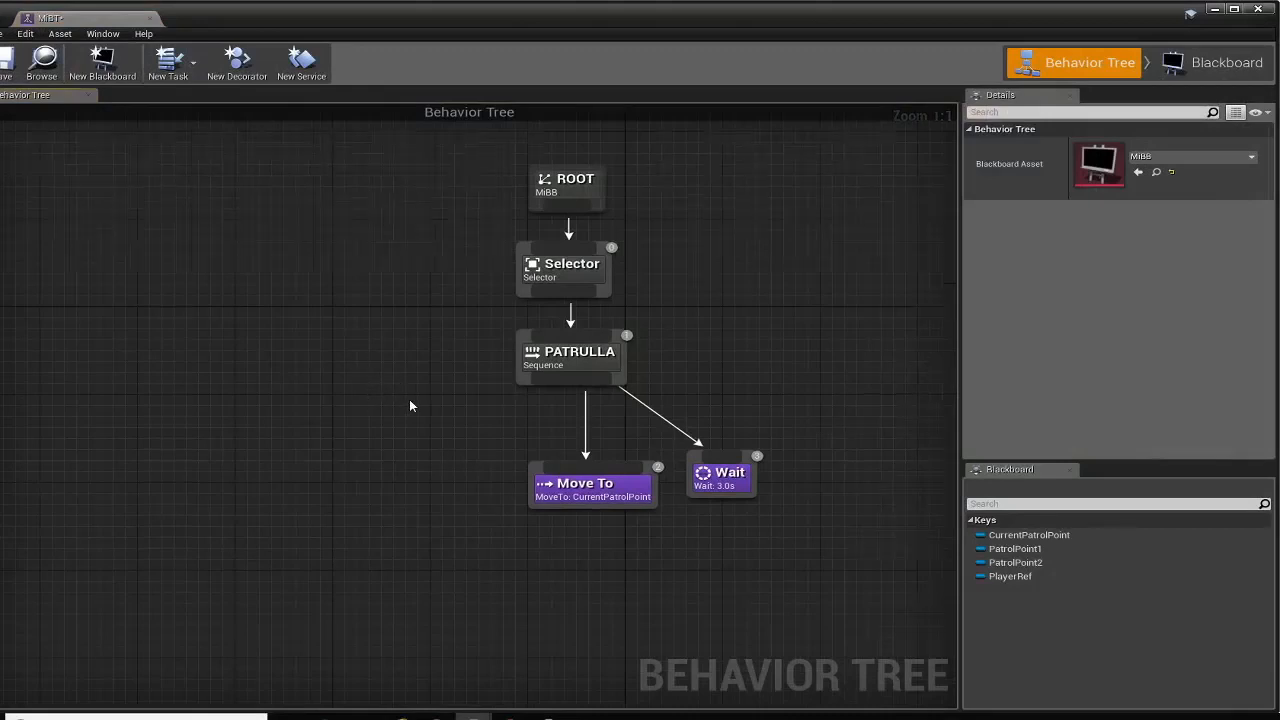
{"action": "scroll", "coordinate": [409, 403], "scroll_direction": "up", "scroll_amount": 2}
{"action": "left_click_drag", "start_coordinate": [617, 372], "coordinate": [424, 481]}
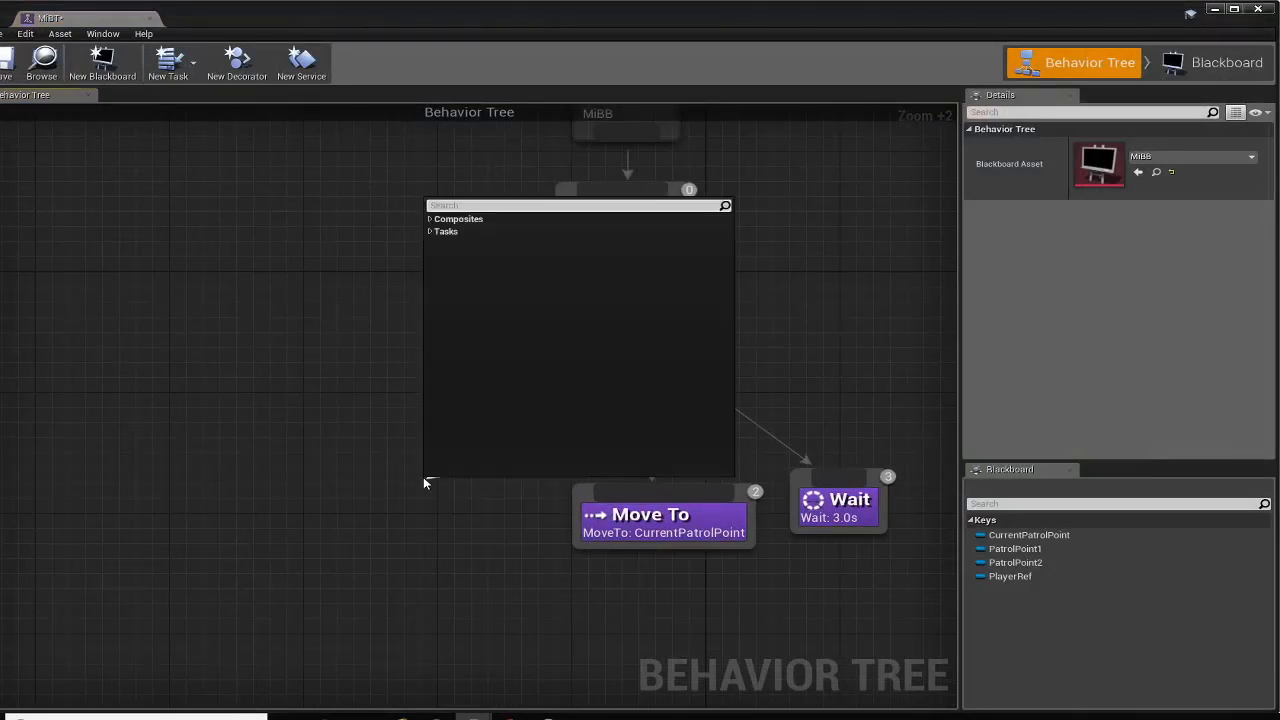
{"action": "left_click", "coordinate": [429, 231]}
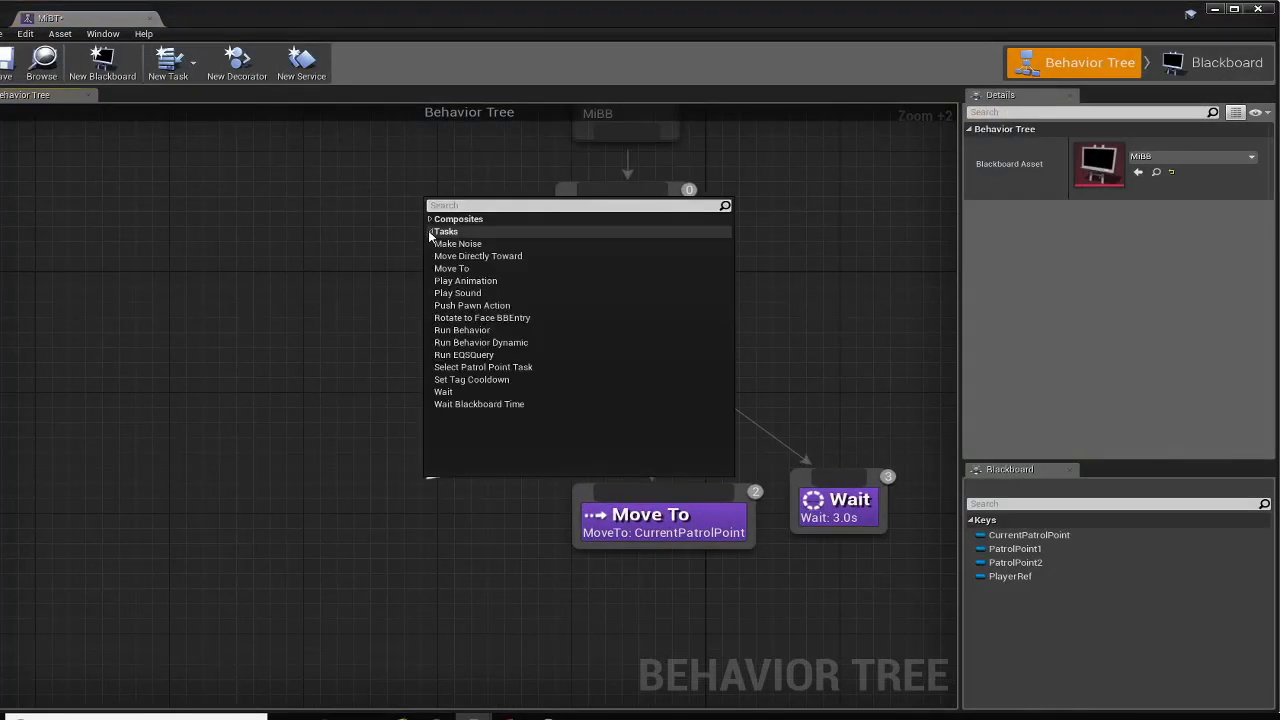
{"action": "left_click", "coordinate": [485, 371]}
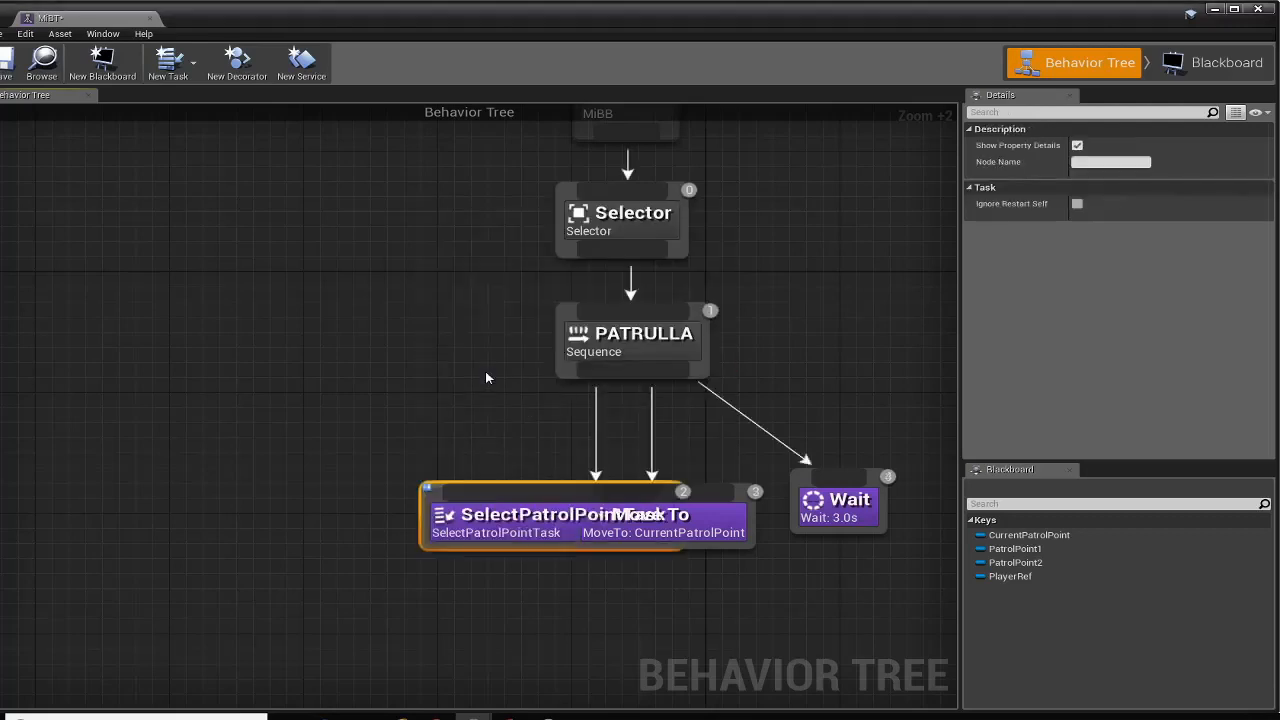
Place the SelectPatrolPointTask node to the left of Move To, and align the Wait node with Move To
{"action": "left_click_drag", "start_coordinate": [424, 487], "coordinate": [251, 485]}
{"action": "left_click_drag", "start_coordinate": [804, 472], "coordinate": [821, 480]}
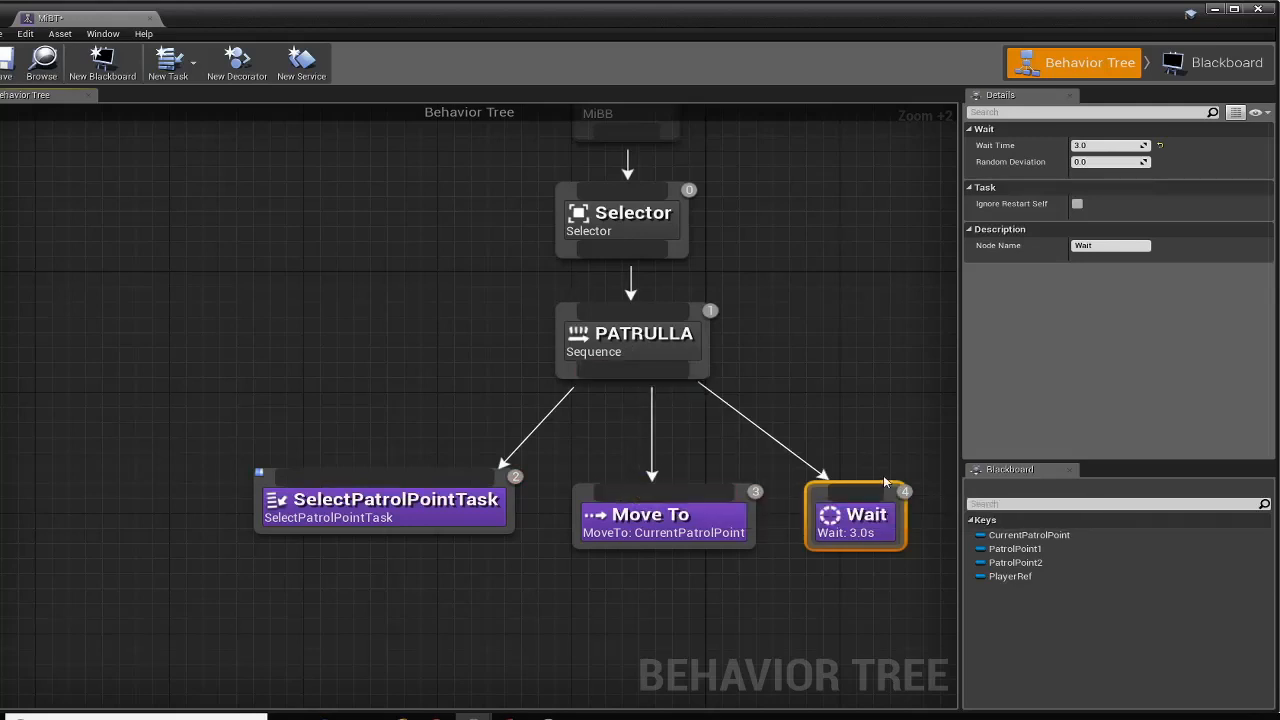
{"action": "mouse_move", "coordinate": [353, 316]}
{"action": "right_mouse_down"}
{"action": "mouse_move", "coordinate": [341, 411]}
{"action": "mouse_move", "coordinate": [360, 325]}
{"action": "right_mouse_up"}
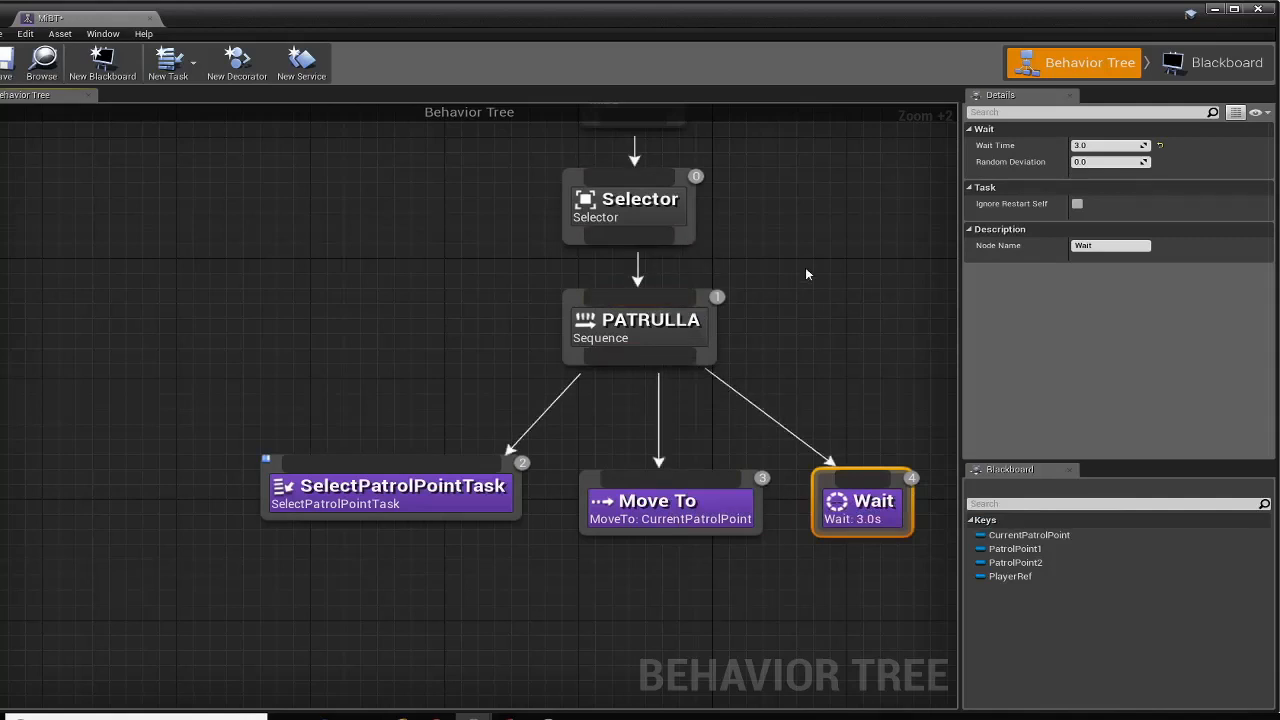
Name the SelectPatrolPointTask node "Seleccionar Punto de Patrulla" and move it left, clear of Move To
{"action": "left_click_drag", "start_coordinate": [358, 497], "coordinate": [341, 512]}
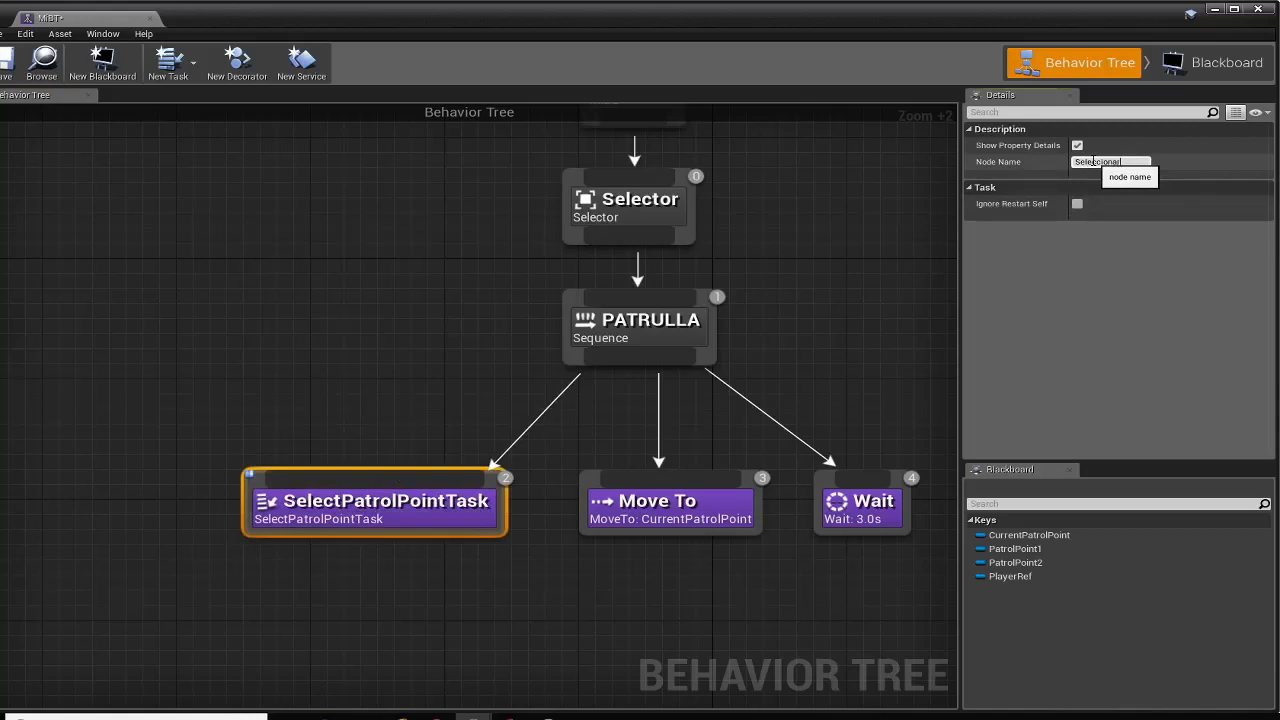
{"action": "type", "text": "trulla"}
{"action": "key", "text": "Return"}
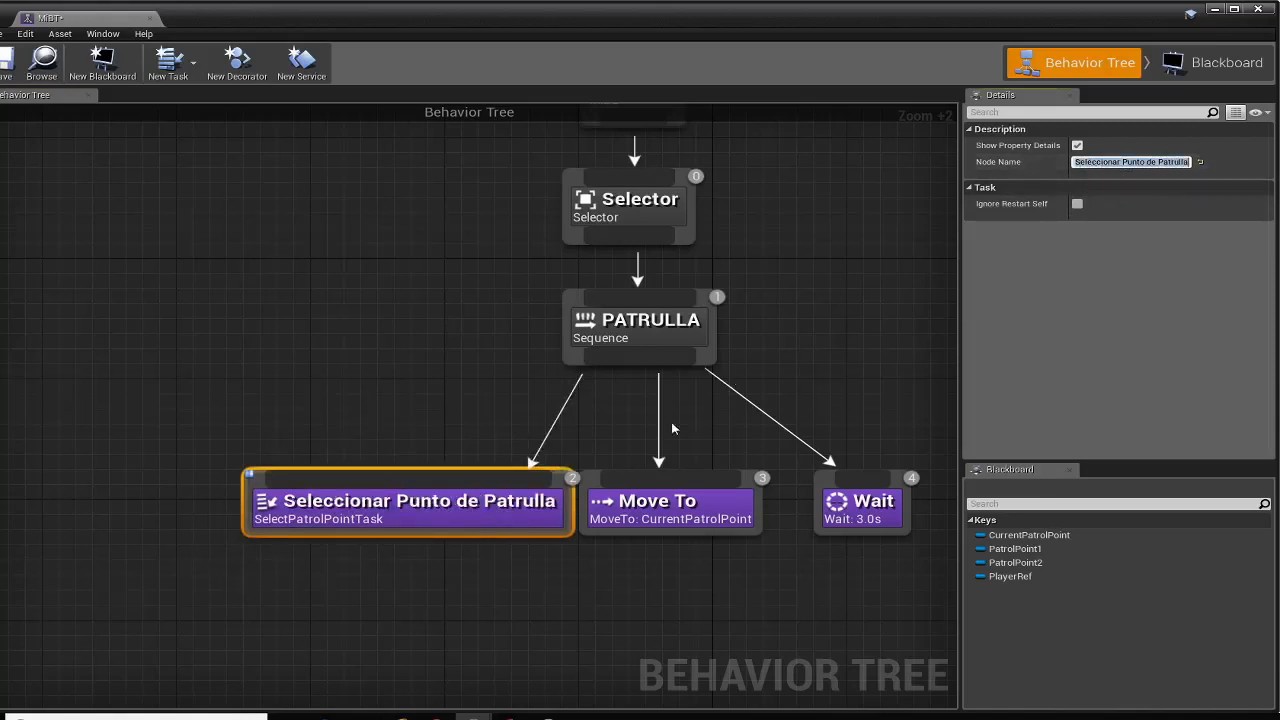
{"action": "left_click_drag", "start_coordinate": [250, 479], "coordinate": [192, 492]}
{"action": "scroll", "coordinate": [299, 363], "scroll_direction": "down", "scroll_amount": 1}
{"action": "scroll", "coordinate": [263, 371], "scroll_direction": "up", "scroll_amount": 1}
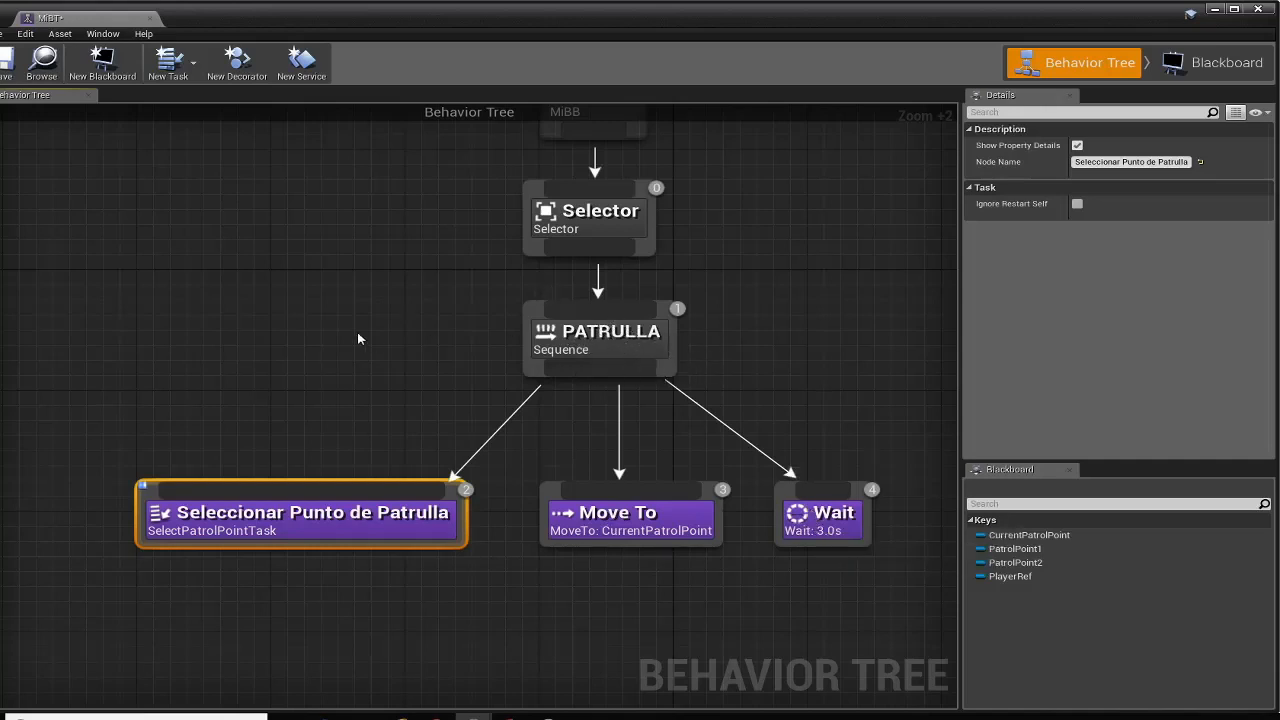
Open the Seleccionar Punto de Patrulla task's blueprint in the full Blueprint editor, showing its empty event graph
{"action": "double_click", "coordinate": [246, 519]}
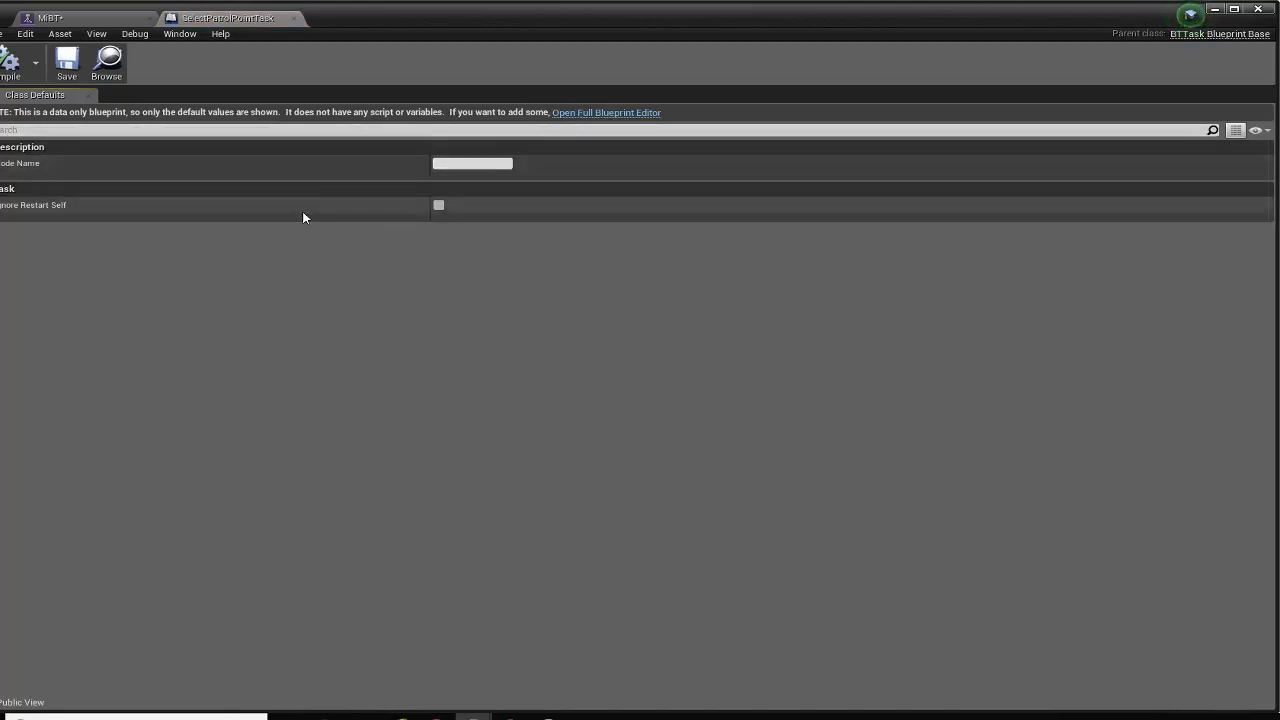
{"action": "left_click", "coordinate": [613, 113]}
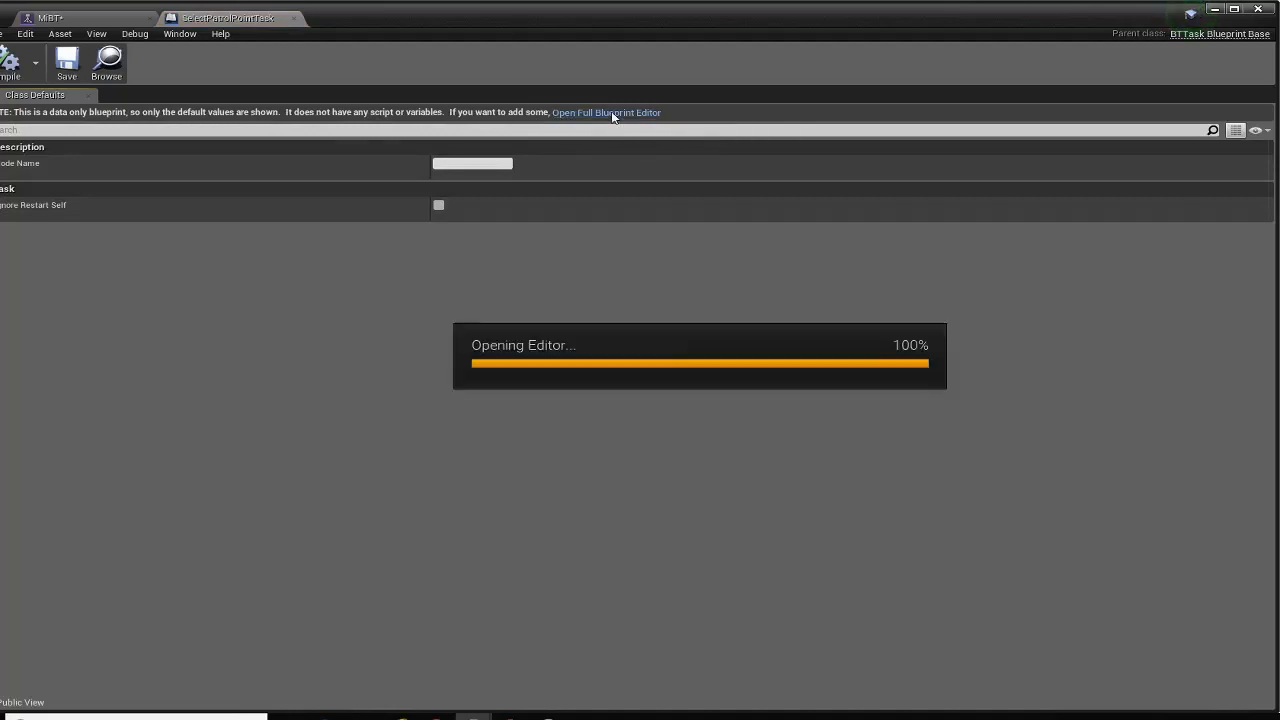
{"action": "right_click_drag", "start_coordinate": [656, 364], "coordinate": [634, 399]}
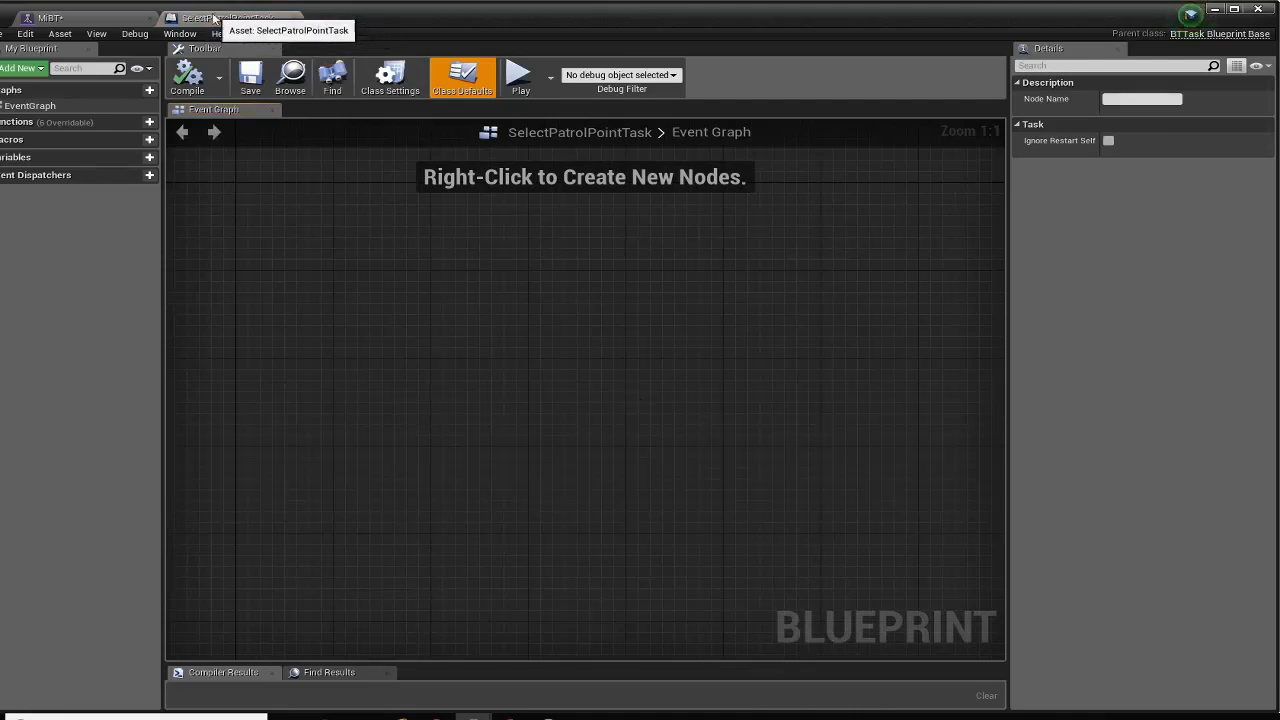
{"action": "left_click", "coordinate": [76, 18]}
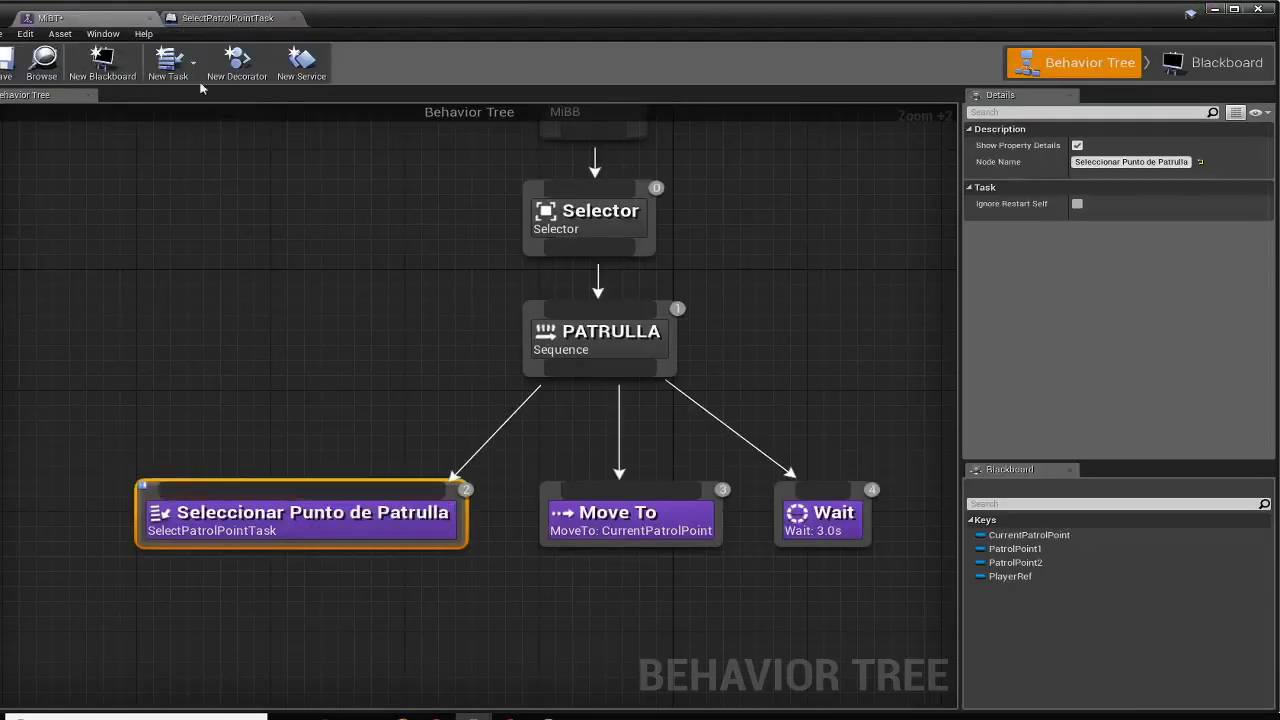
{"action": "left_click", "coordinate": [214, 20]}
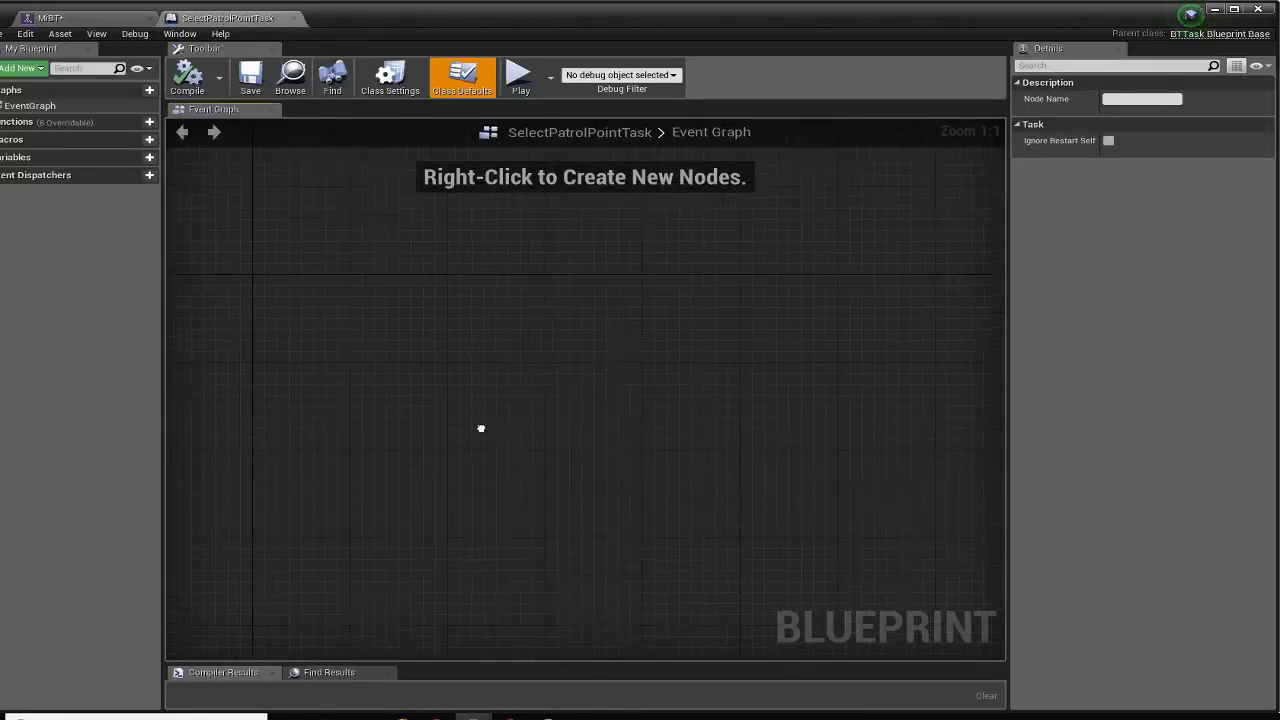
{"action": "right_click_drag", "start_coordinate": [513, 403], "coordinate": [510, 417]}
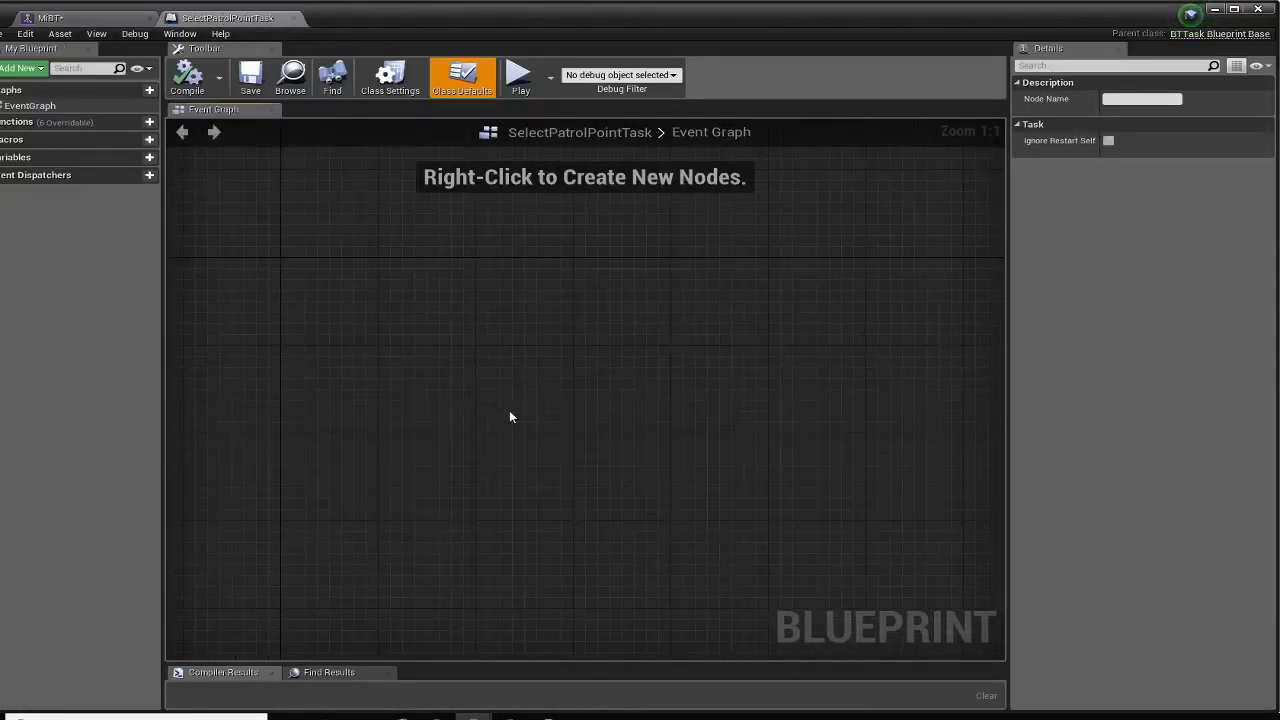
Add an Event Receive Execute node to the SelectPatrolPointTask event graph and move it slightly upward
{"action": "right_click", "coordinate": [348, 306]}
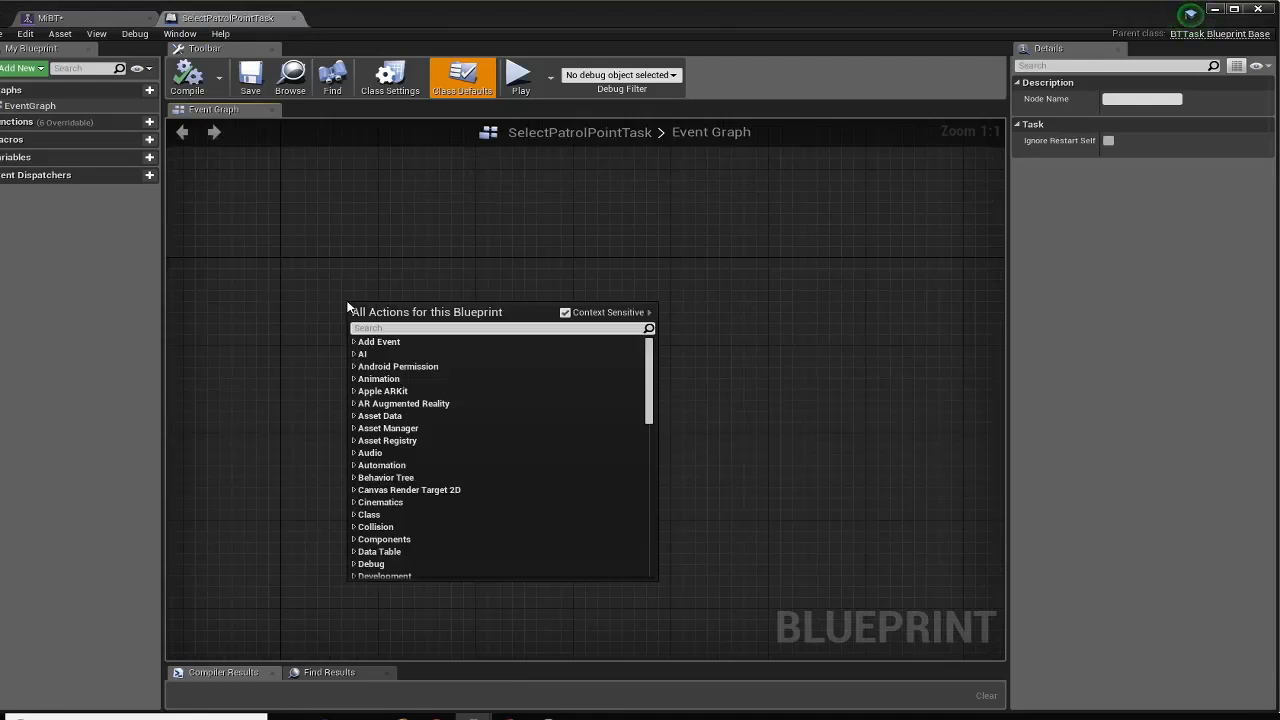
{"action": "type", "text": "exe"}
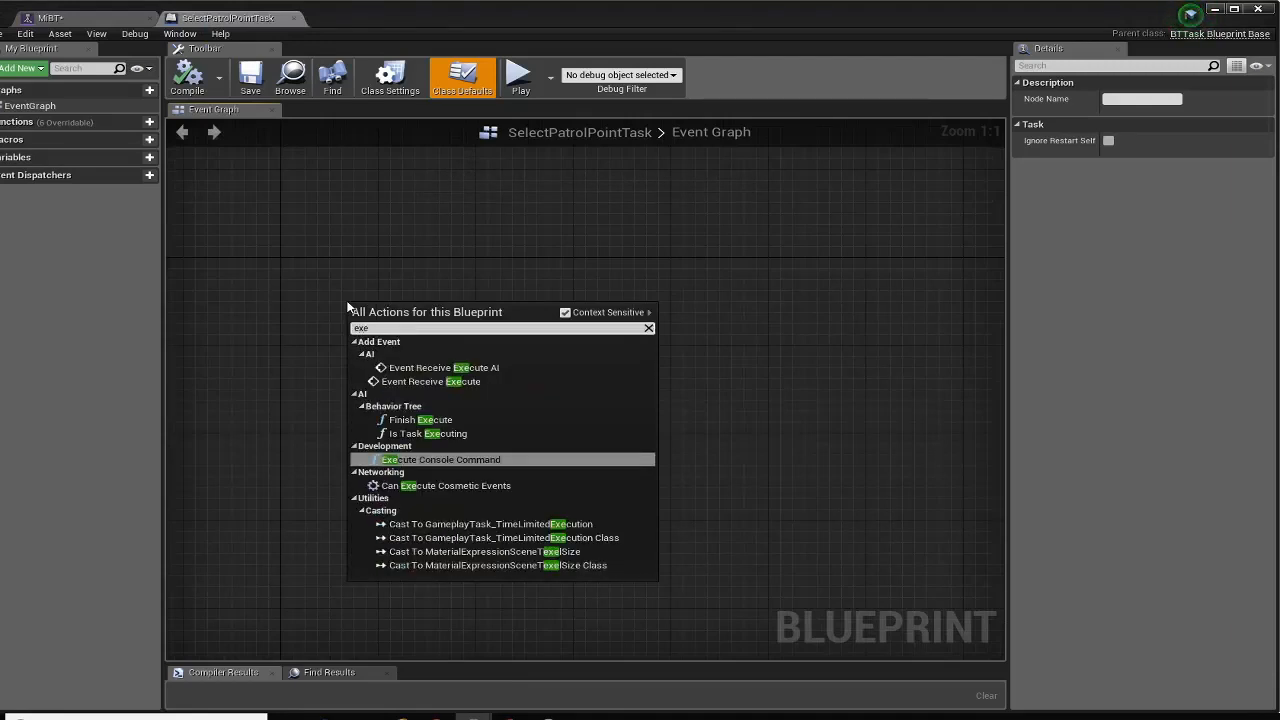
{"action": "left_click", "coordinate": [441, 382]}
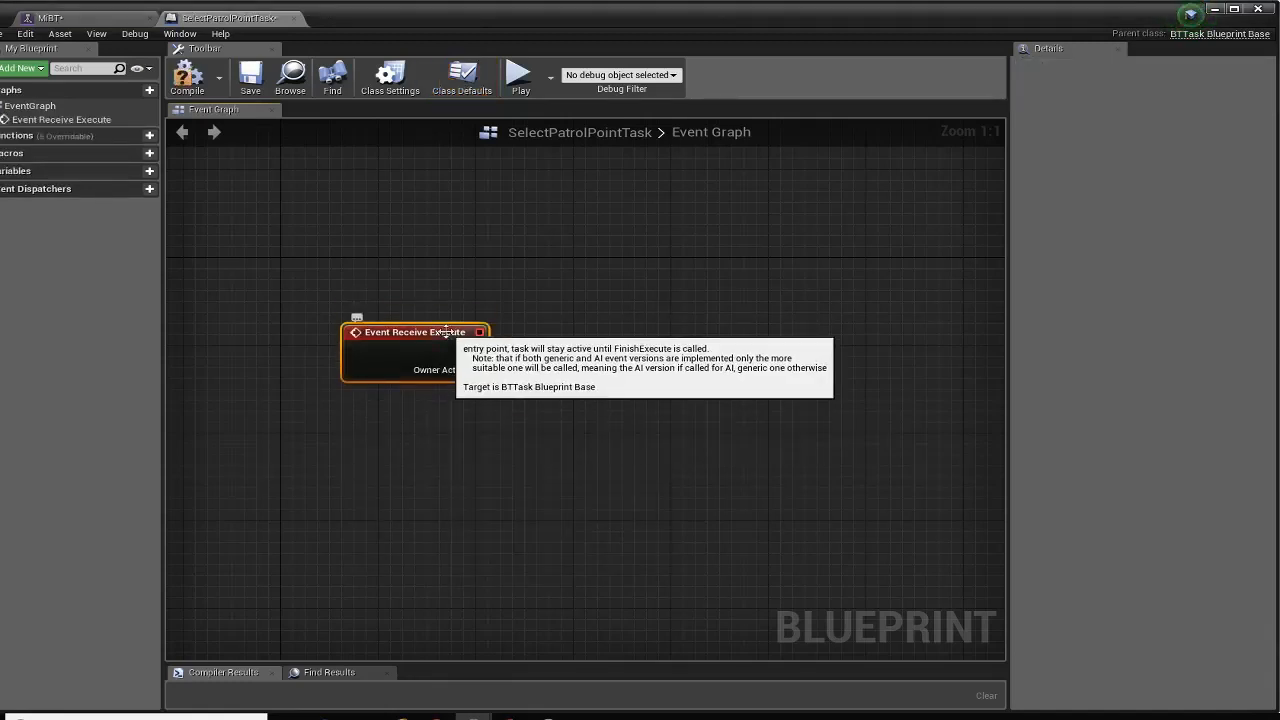
{"action": "scroll", "coordinate": [446, 332], "scroll_direction": "up", "scroll_amount": 3}
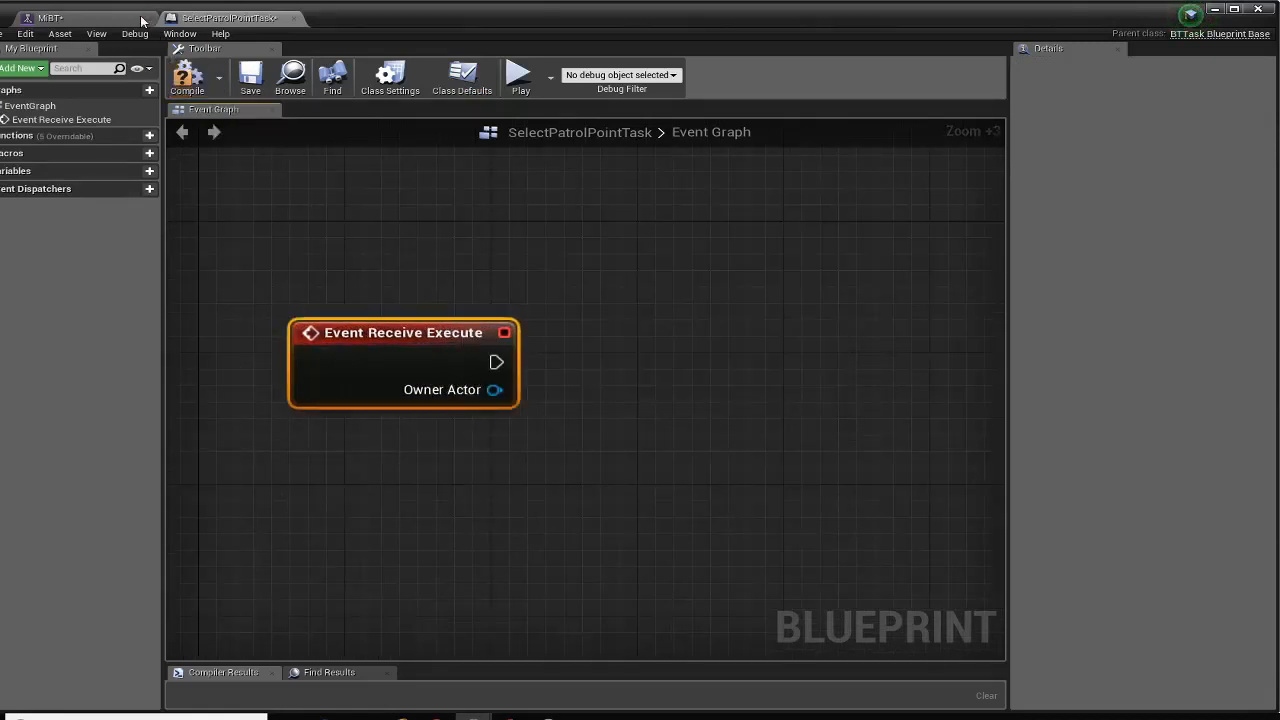
{"action": "left_click", "coordinate": [140, 19]}
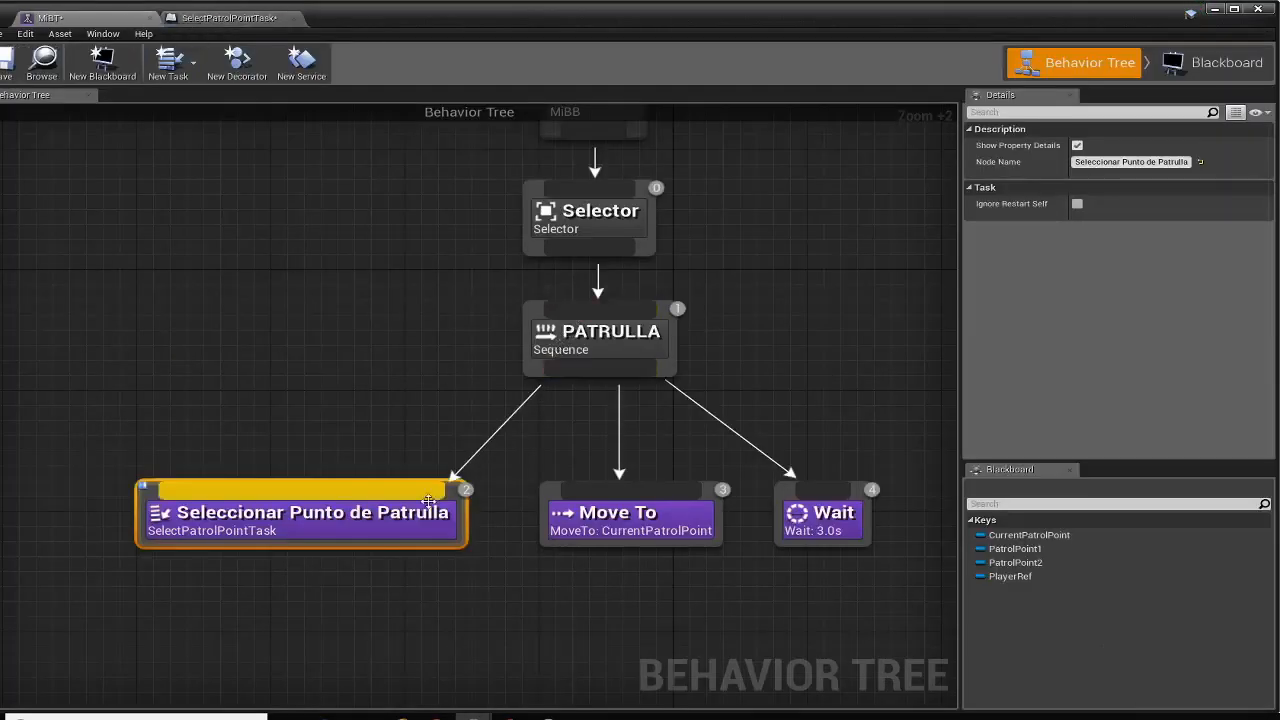
{"action": "left_click", "coordinate": [245, 19]}
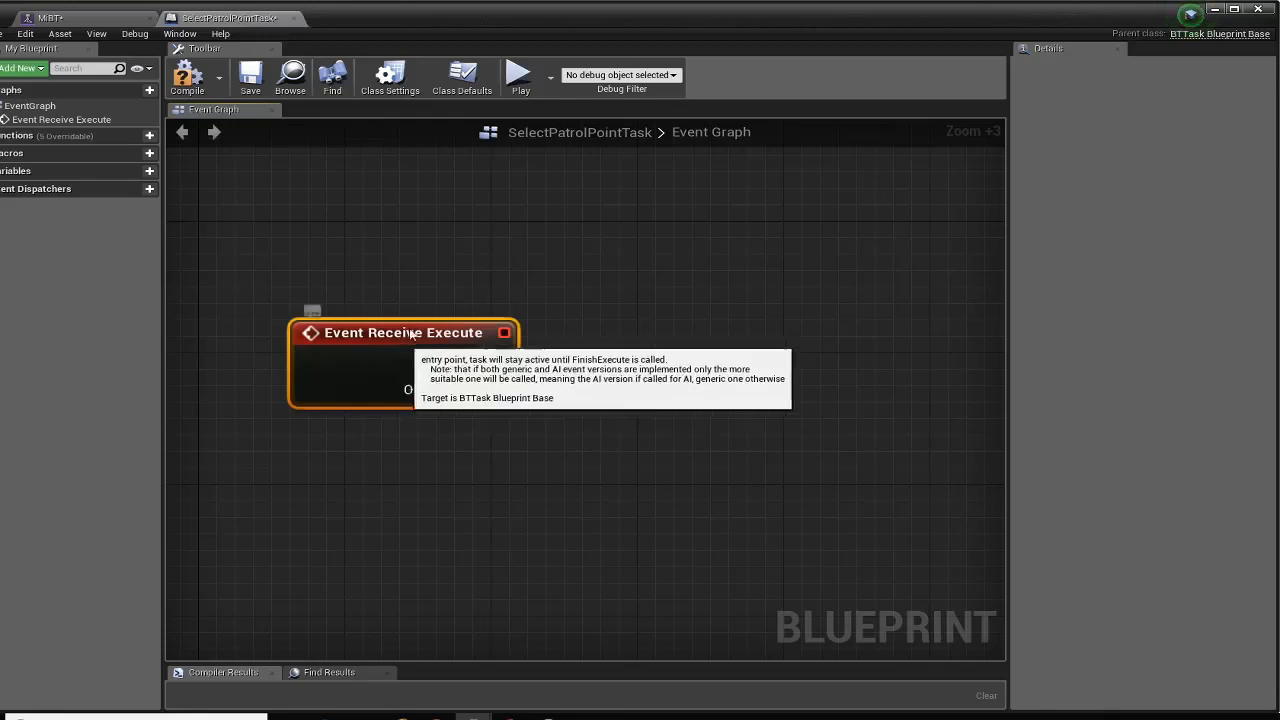
{"action": "left_click_drag", "start_coordinate": [404, 352], "coordinate": [405, 318]}
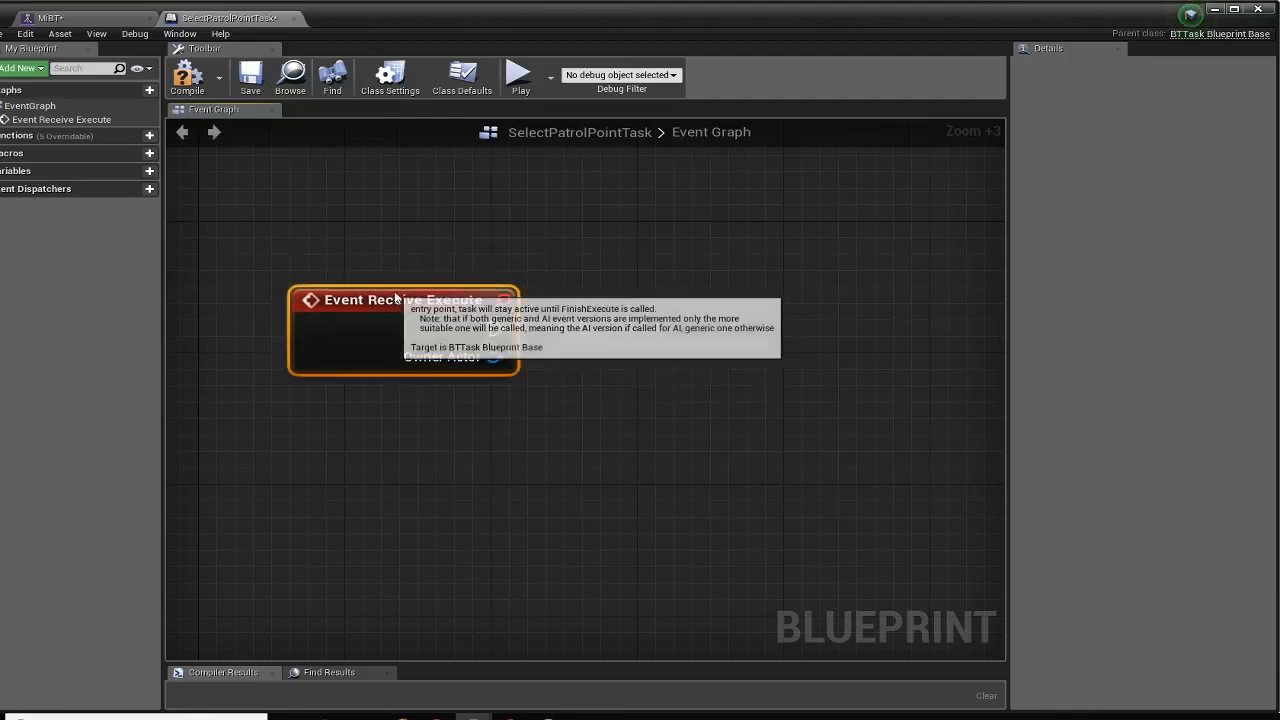
Review the MiBB blackboard keys and the SelectPatrolPointTask graph in relation to the patrol sequence, and return to the MiBT tree
{"action": "left_click", "coordinate": [113, 20]}
{"action": "left_click", "coordinate": [1255, 72]}
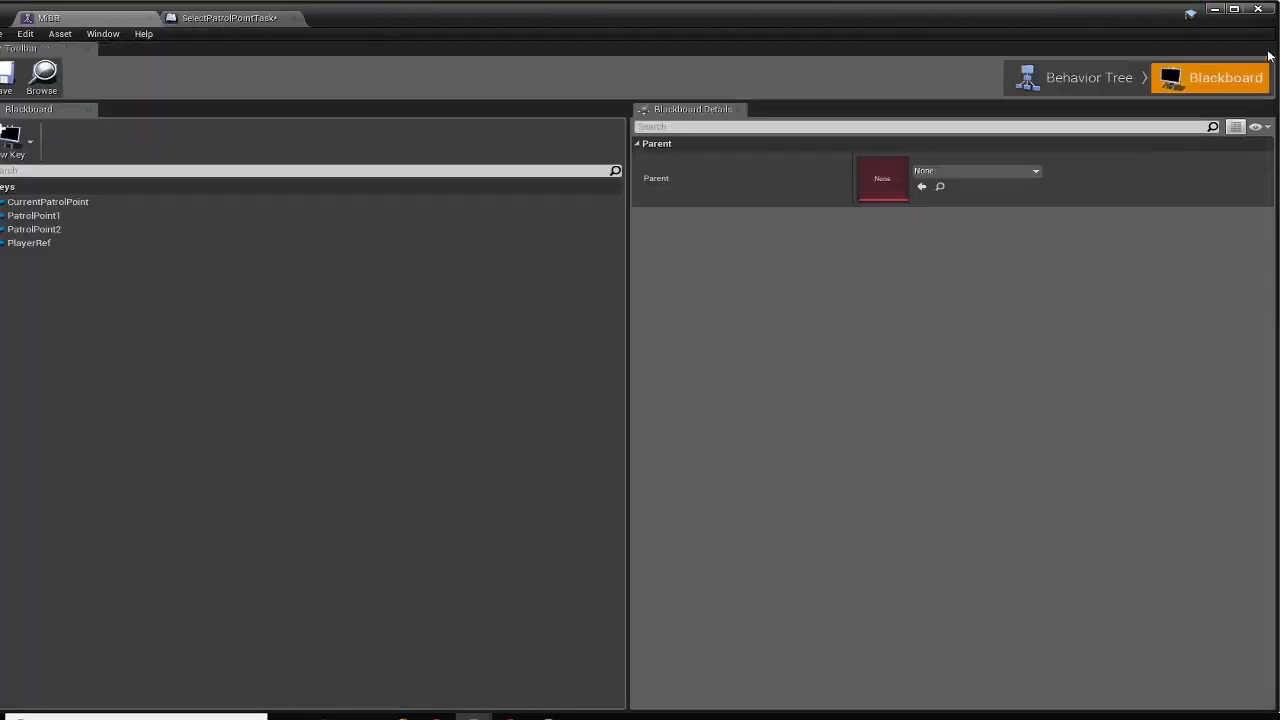
{"action": "left_click", "coordinate": [1090, 80]}
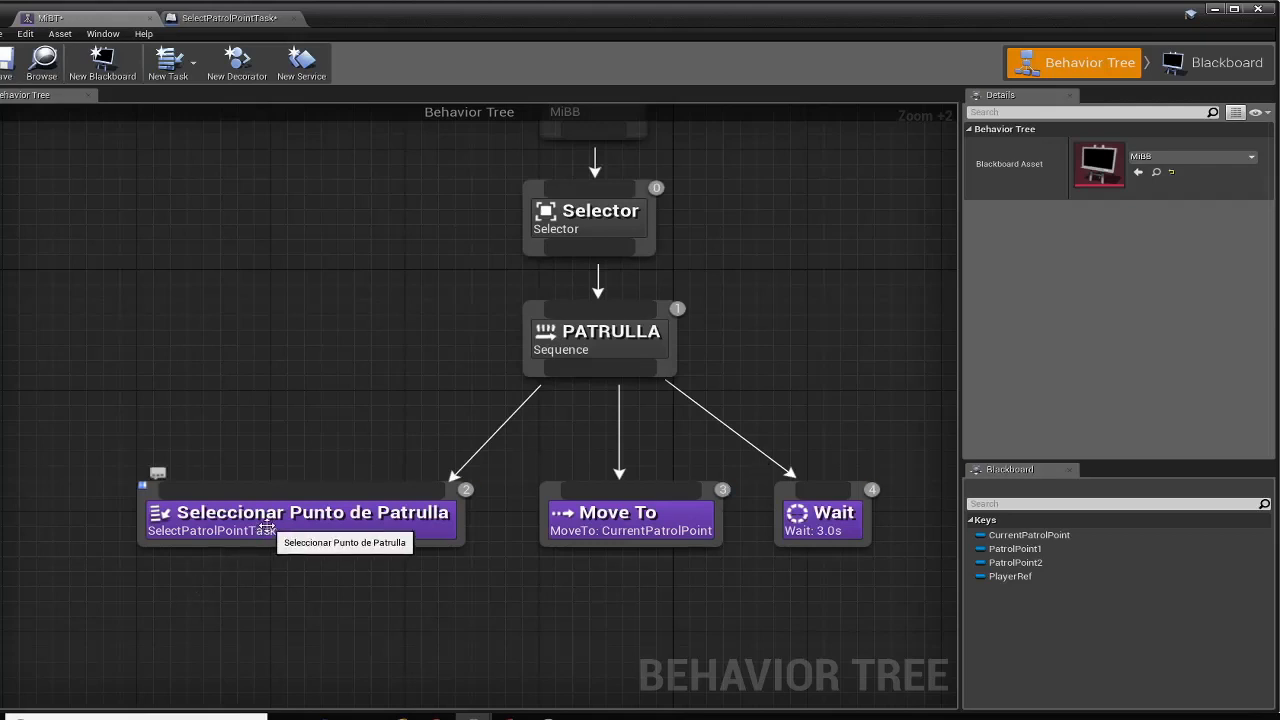
{"action": "double_click", "coordinate": [262, 525]}
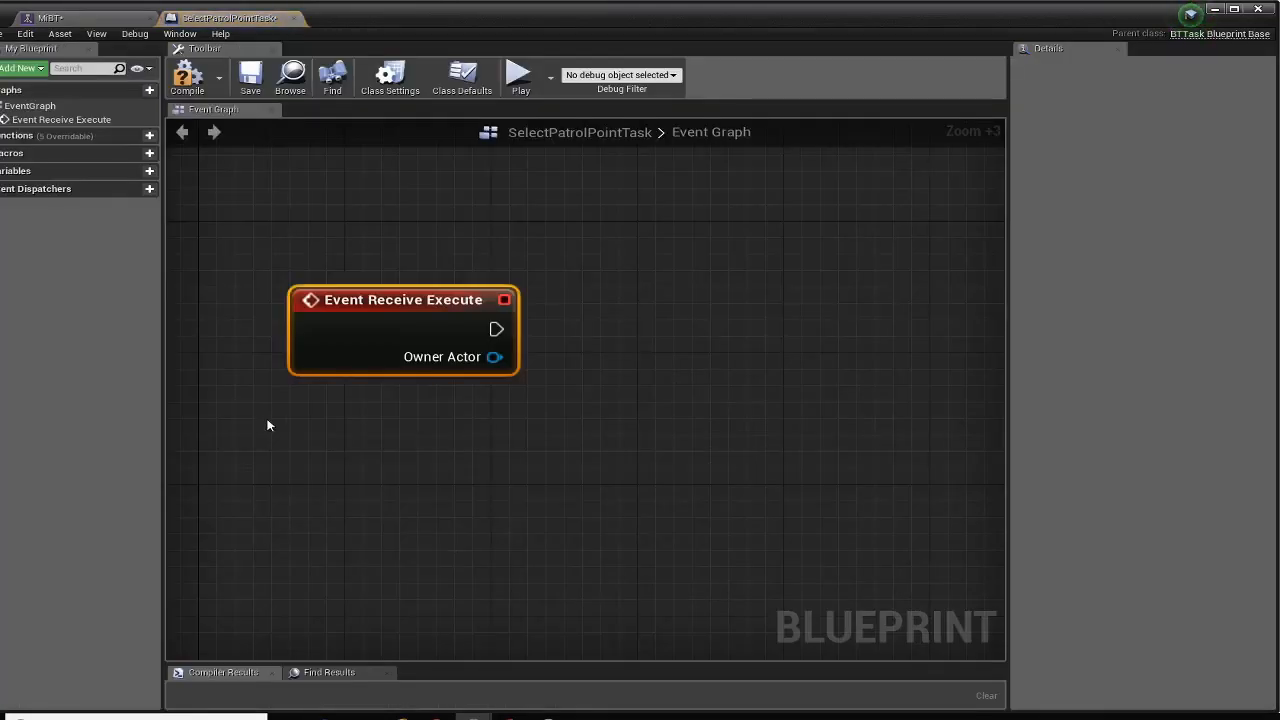
{"action": "mouse_move", "coordinate": [57, 180]}
{"action": "left_click_drag", "start_coordinate": [312, 296], "coordinate": [385, 296]}
{"action": "left_click", "coordinate": [50, 17]}
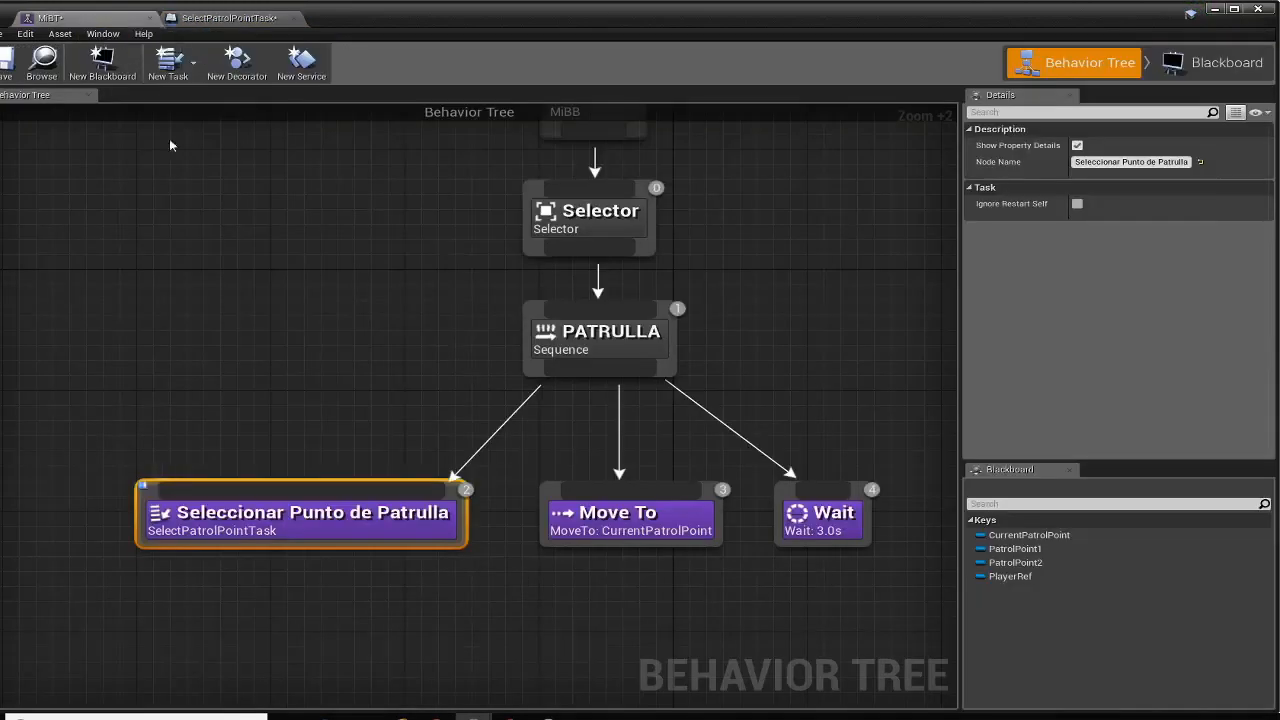
{"action": "left_click", "coordinate": [1229, 65]}
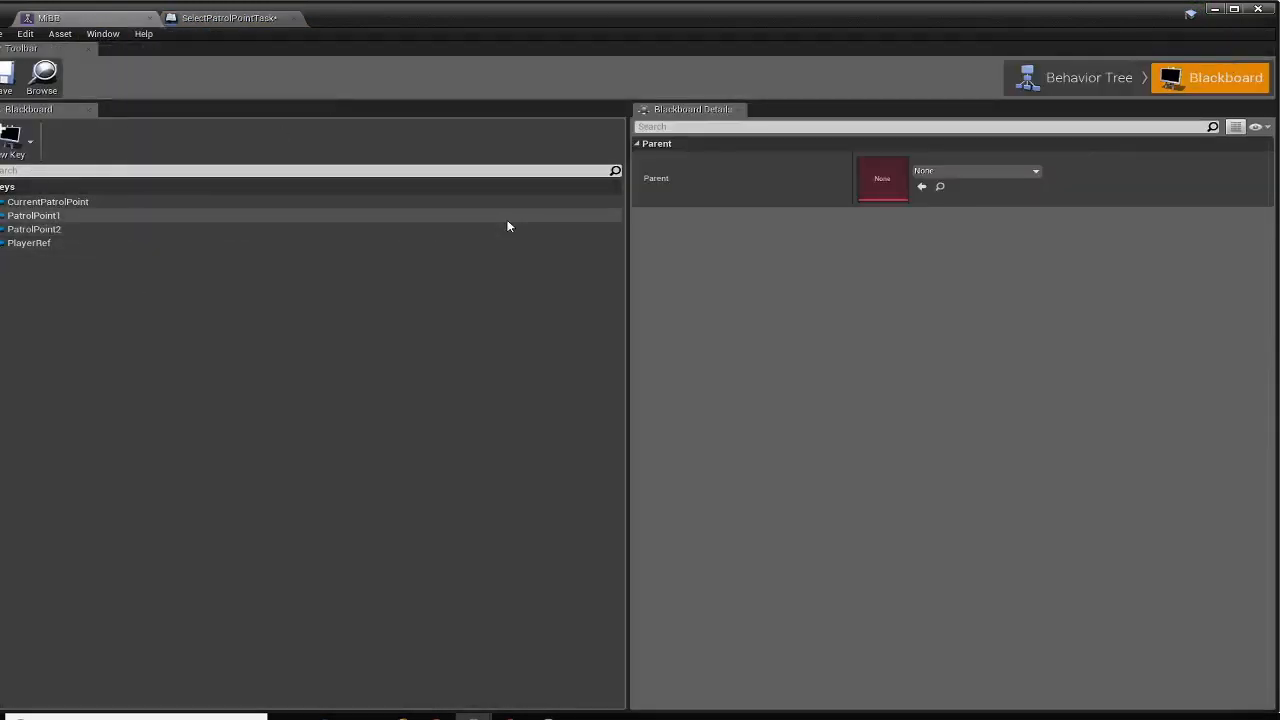
{"action": "left_click", "coordinate": [1082, 78]}
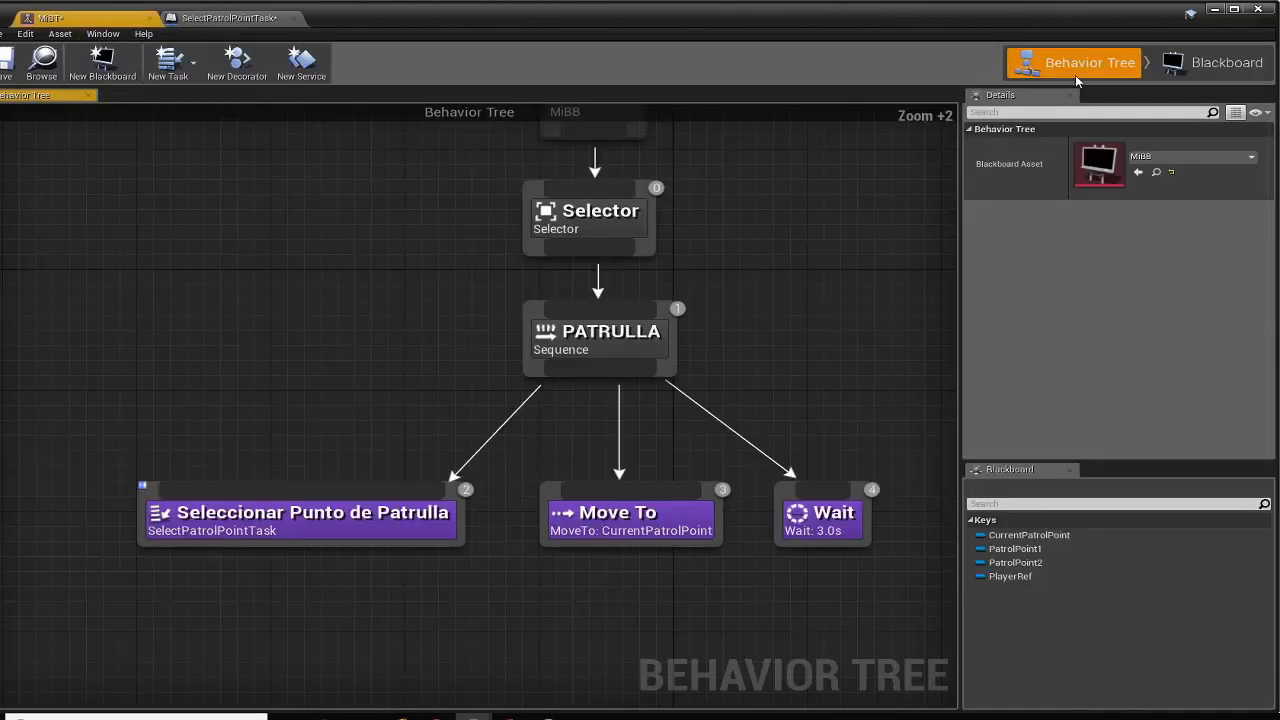
In the SelectPatrolPointTask blueprint, create an instance-editable variable CurrentPatrolPoint of type Blackboard Key Selector and compile
{"action": "double_click", "coordinate": [232, 515]}
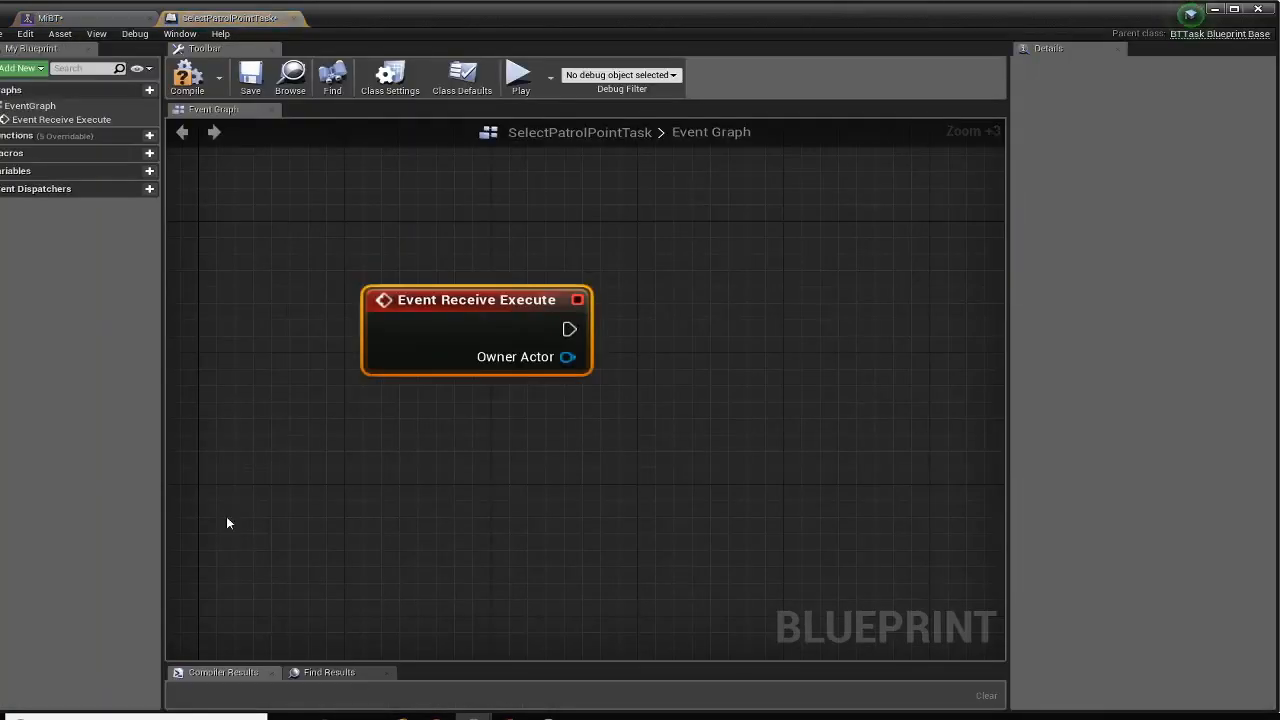
{"action": "left_click", "coordinate": [149, 170]}
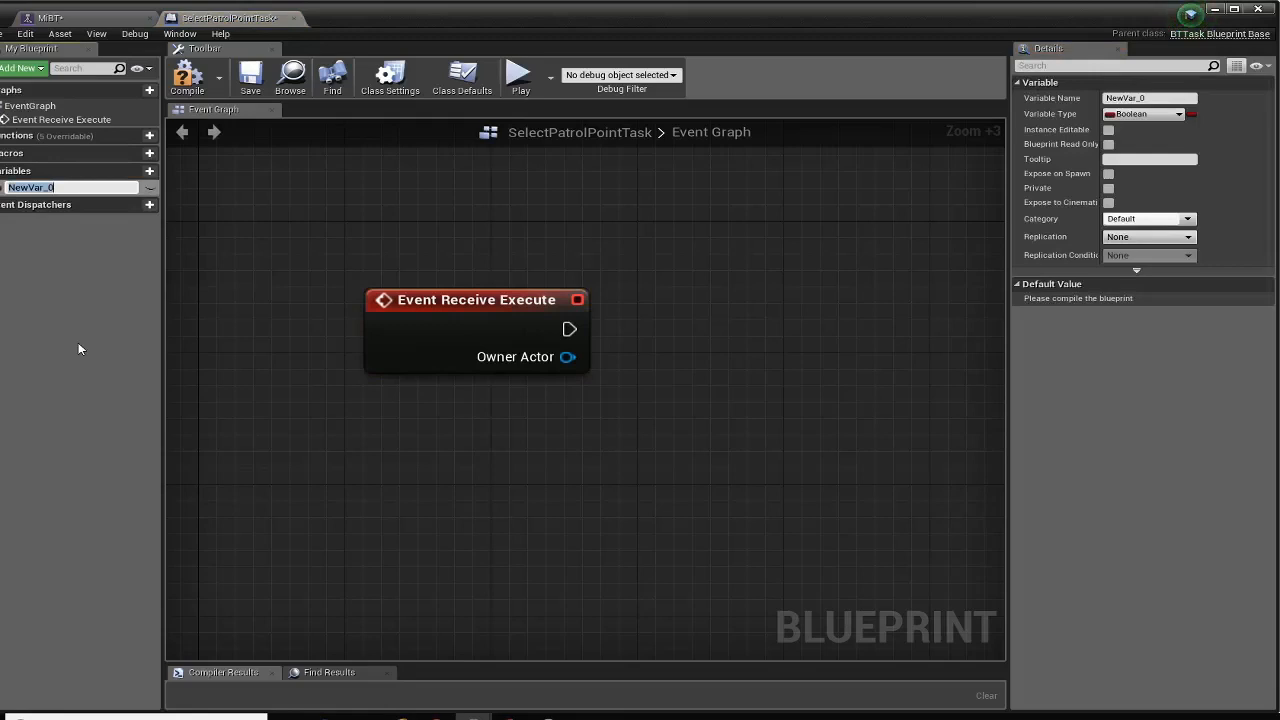
{"action": "type", "text": "CurrentPatrolPoint"}
{"action": "key", "text": "Return"}
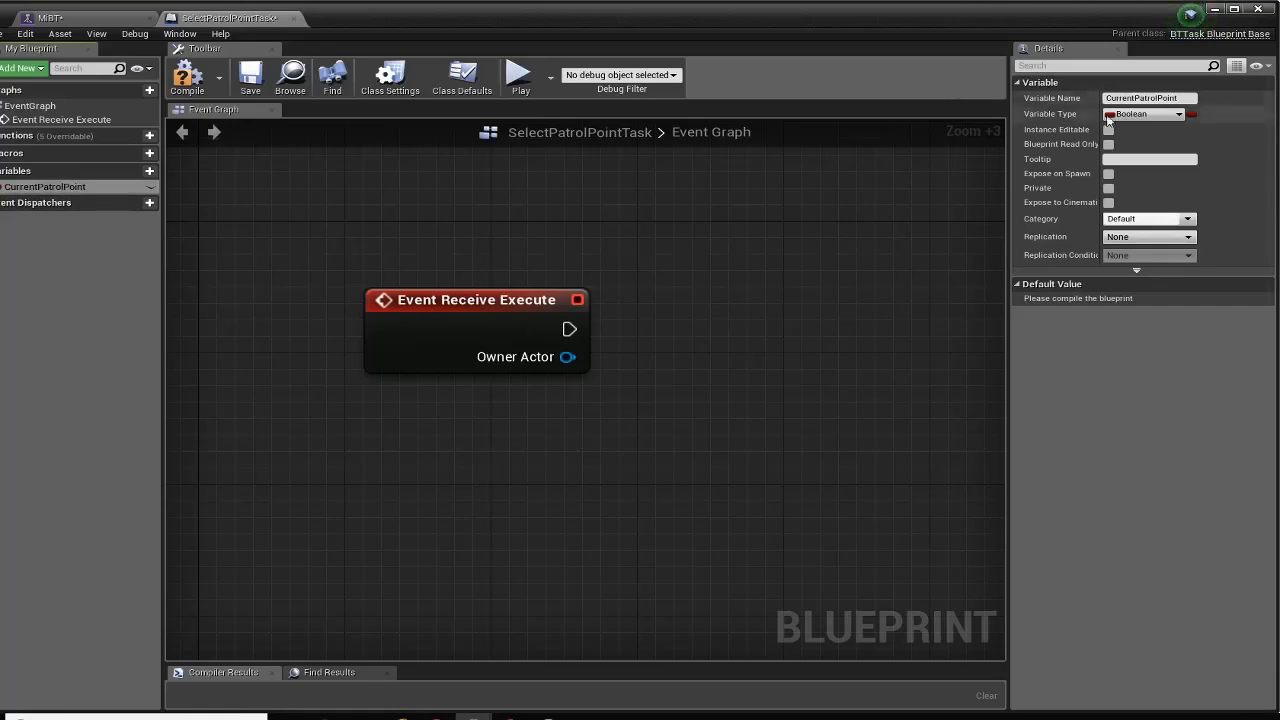
{"action": "left_click", "coordinate": [1165, 116]}
{"action": "type", "text": "blackbo"}
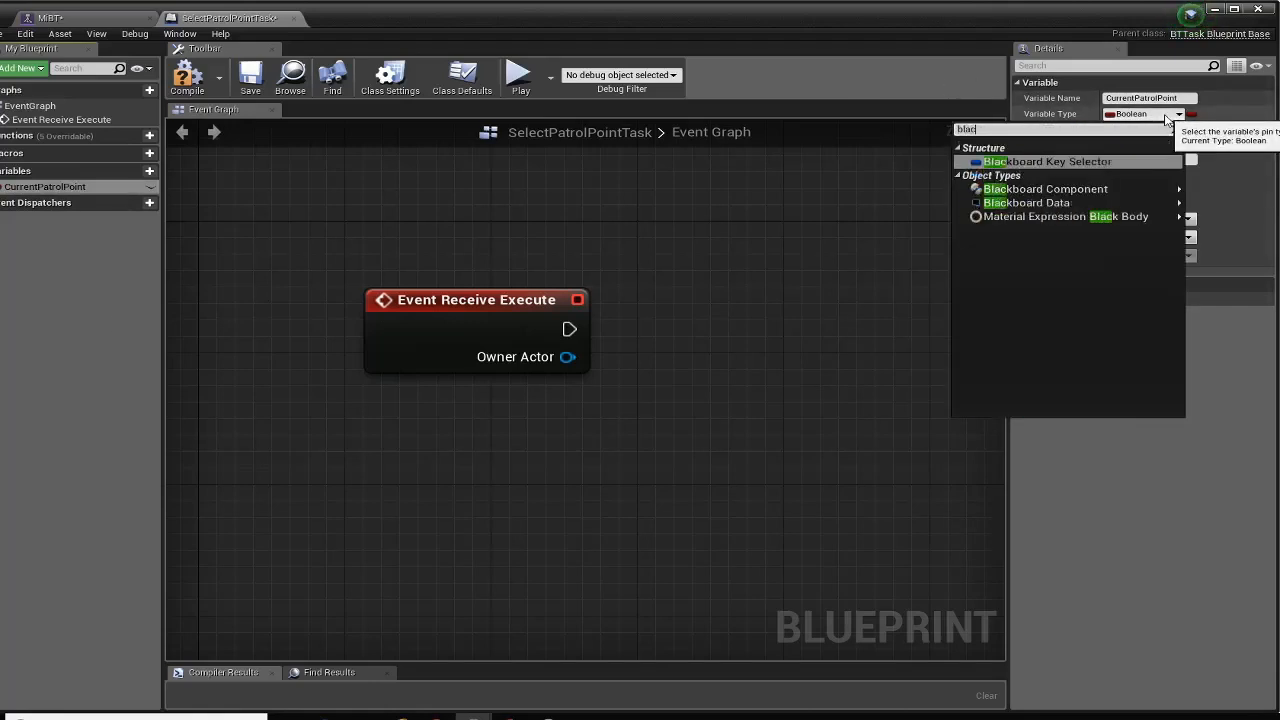
{"action": "left_click", "coordinate": [1110, 160]}
{"action": "left_click", "coordinate": [187, 77]}
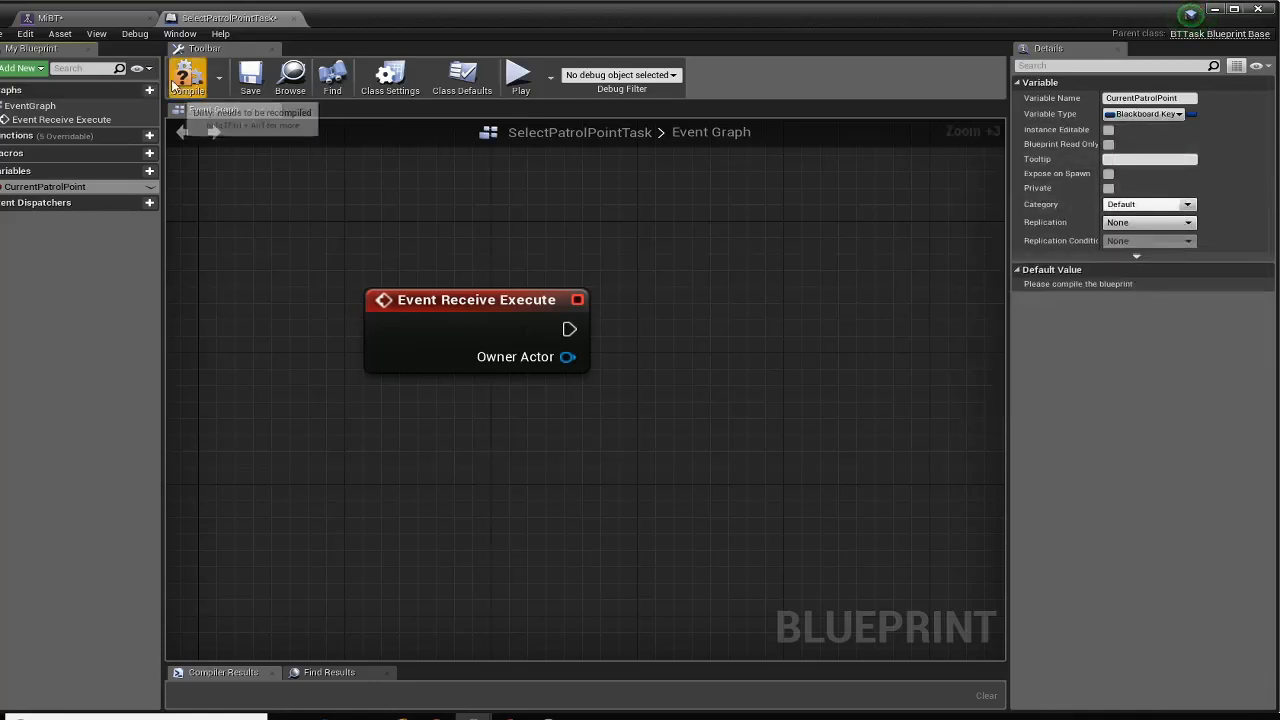
{"action": "left_click", "coordinate": [150, 187]}
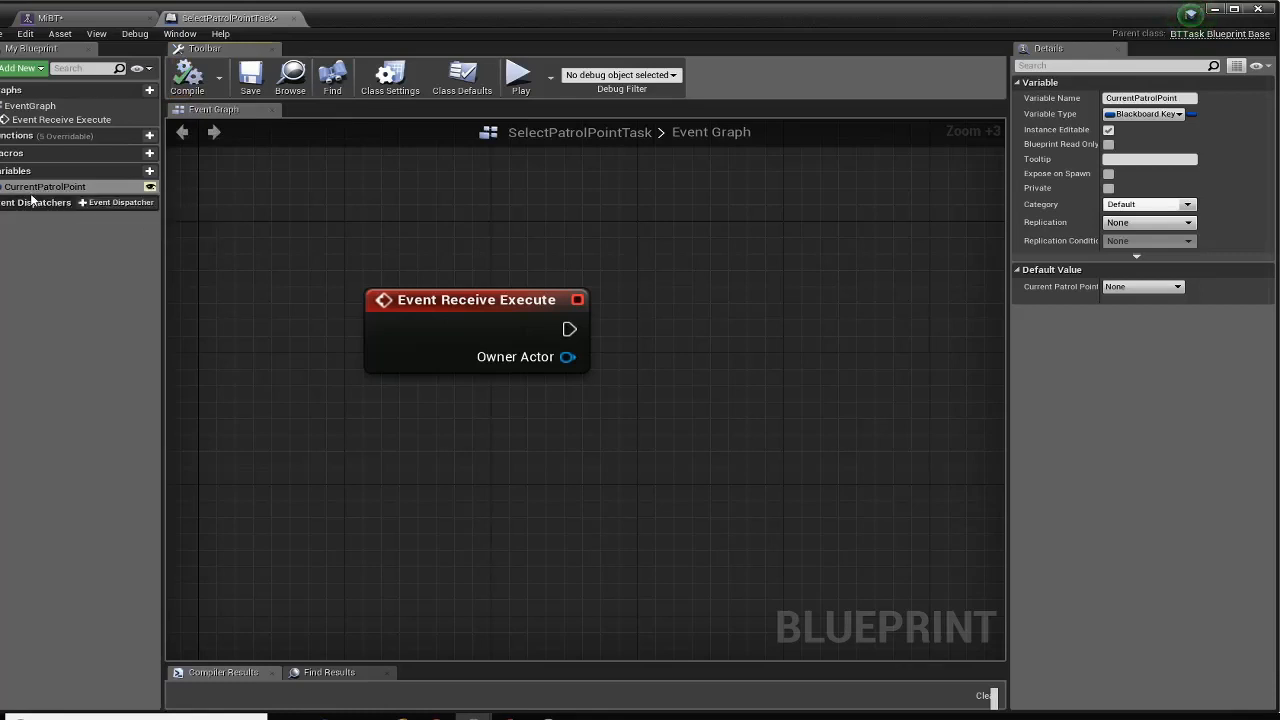
Check the MiBB blackboard keys against the task's exposed variable, and move the Seleccionar Punto de Patrulla node slightly upward in MiBT
{"action": "left_click", "coordinate": [48, 17]}
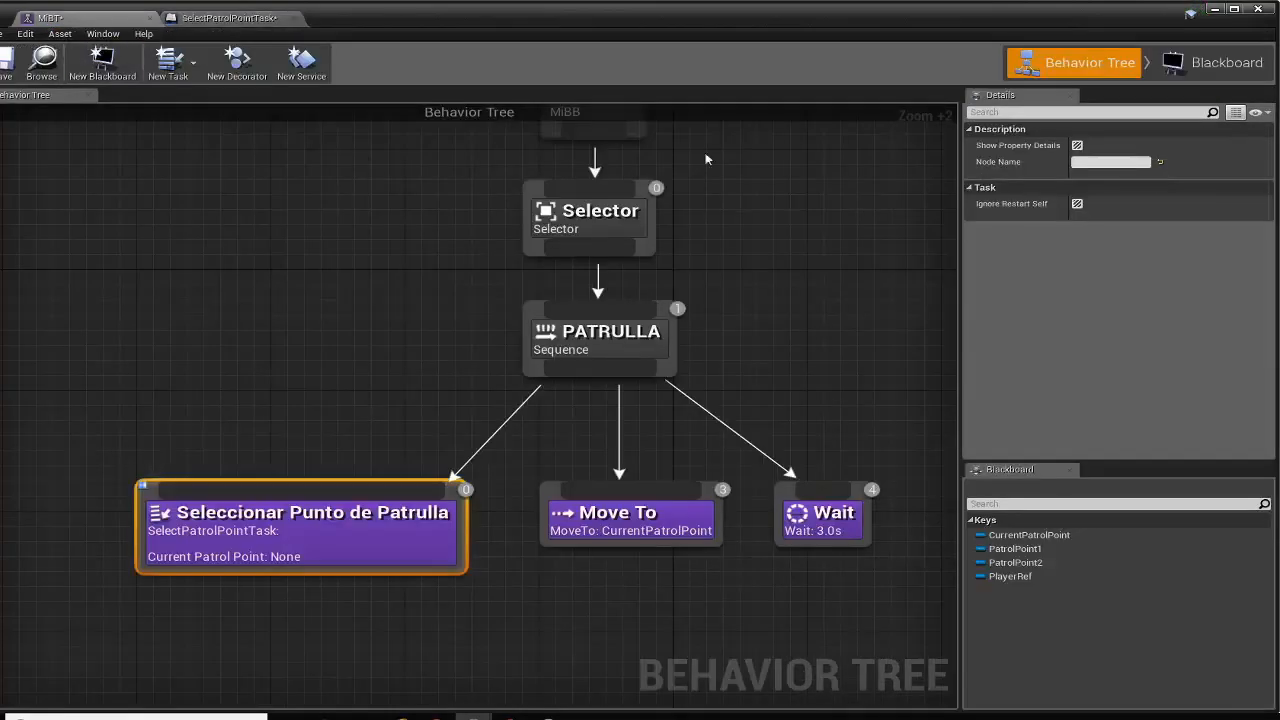
{"action": "left_click", "coordinate": [1230, 66]}
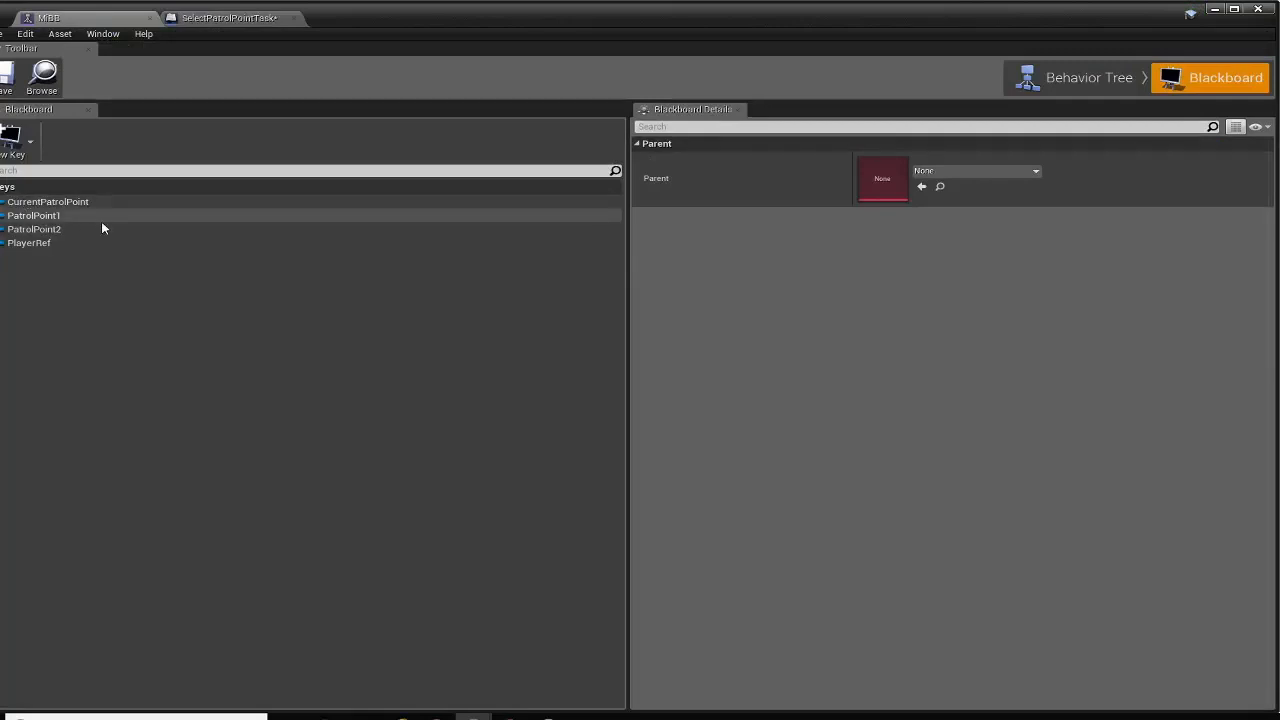
{"action": "left_click", "coordinate": [257, 19]}
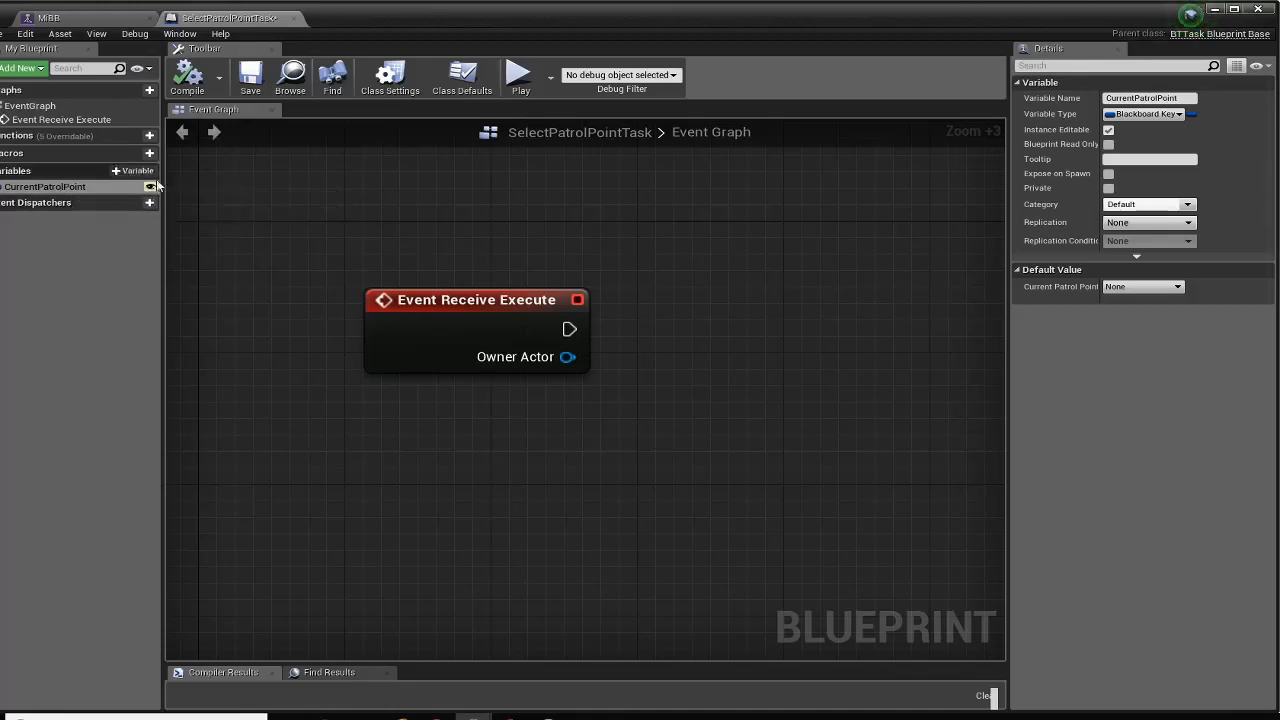
{"action": "left_click", "coordinate": [88, 20]}
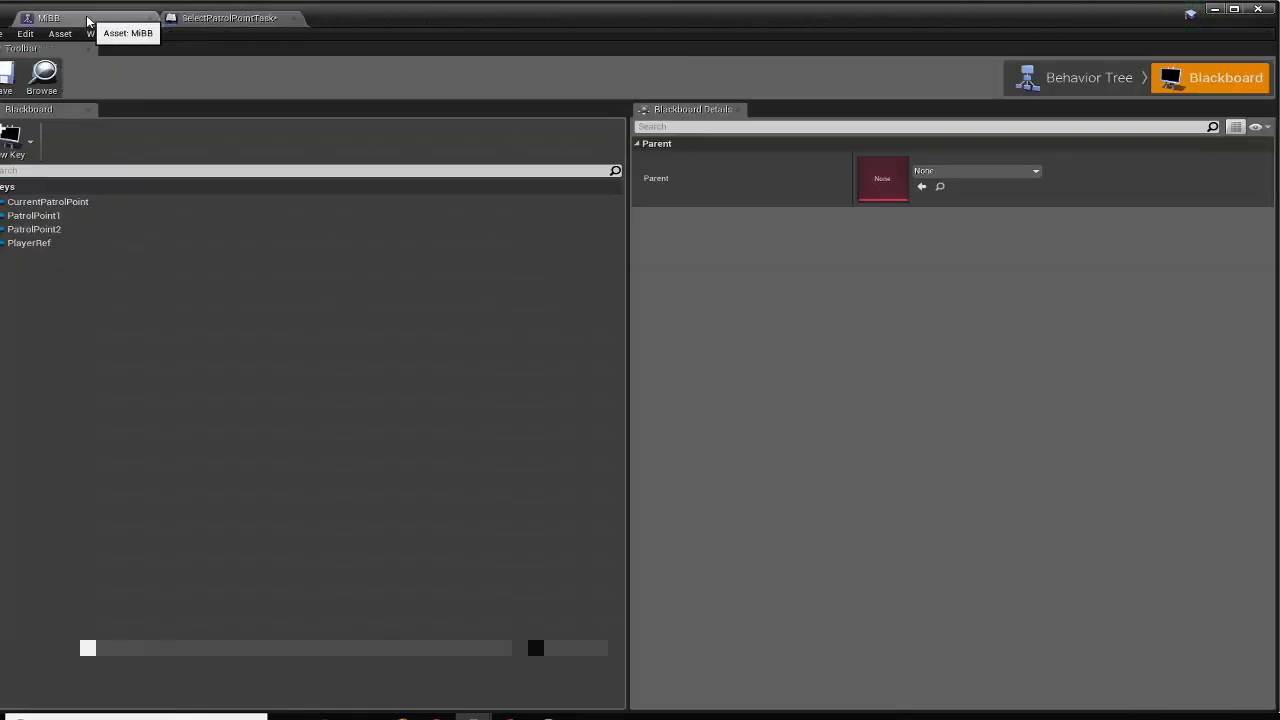
{"action": "left_click", "coordinate": [1118, 80]}
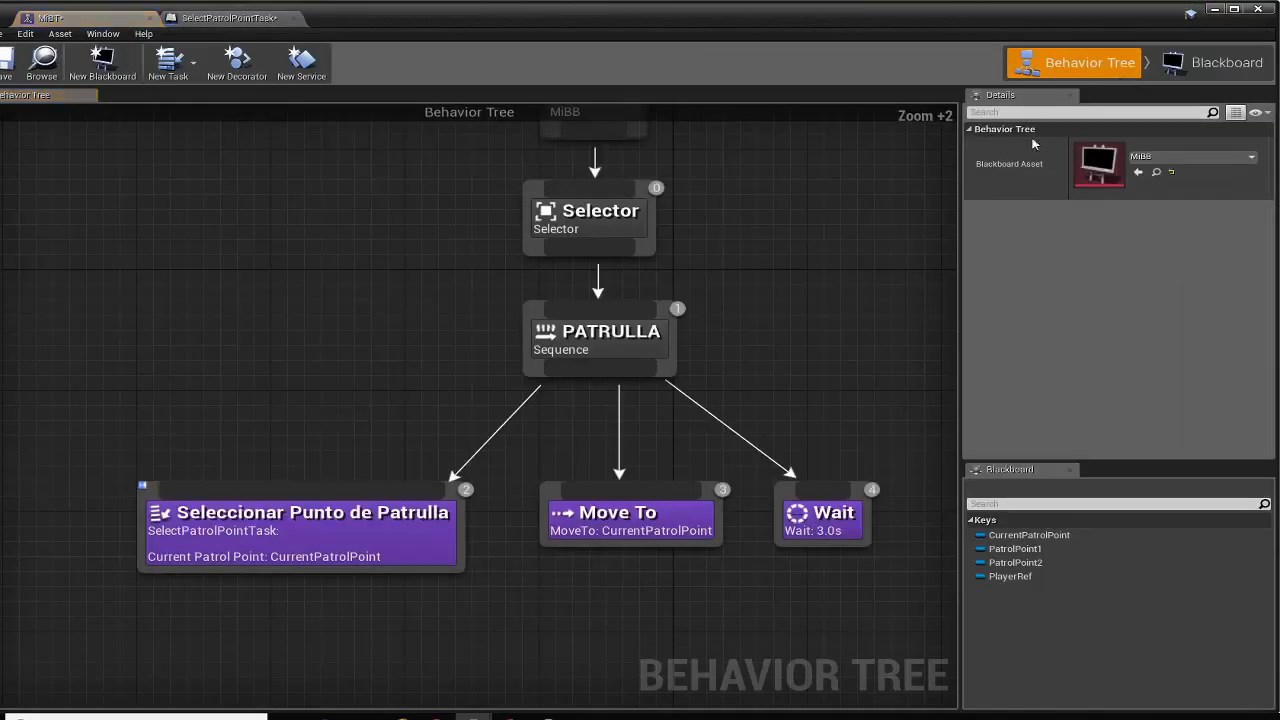
{"action": "left_click", "coordinate": [142, 496]}
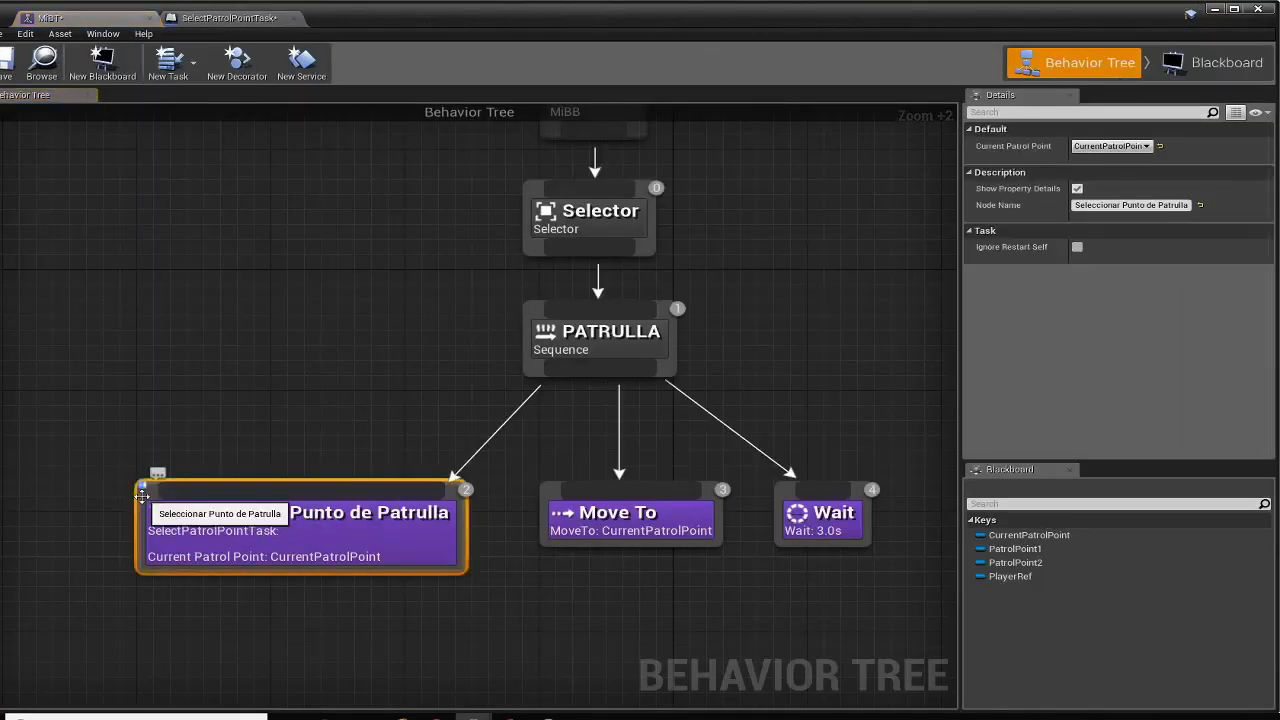
{"action": "left_click_drag", "start_coordinate": [142, 496], "coordinate": [159, 435]}
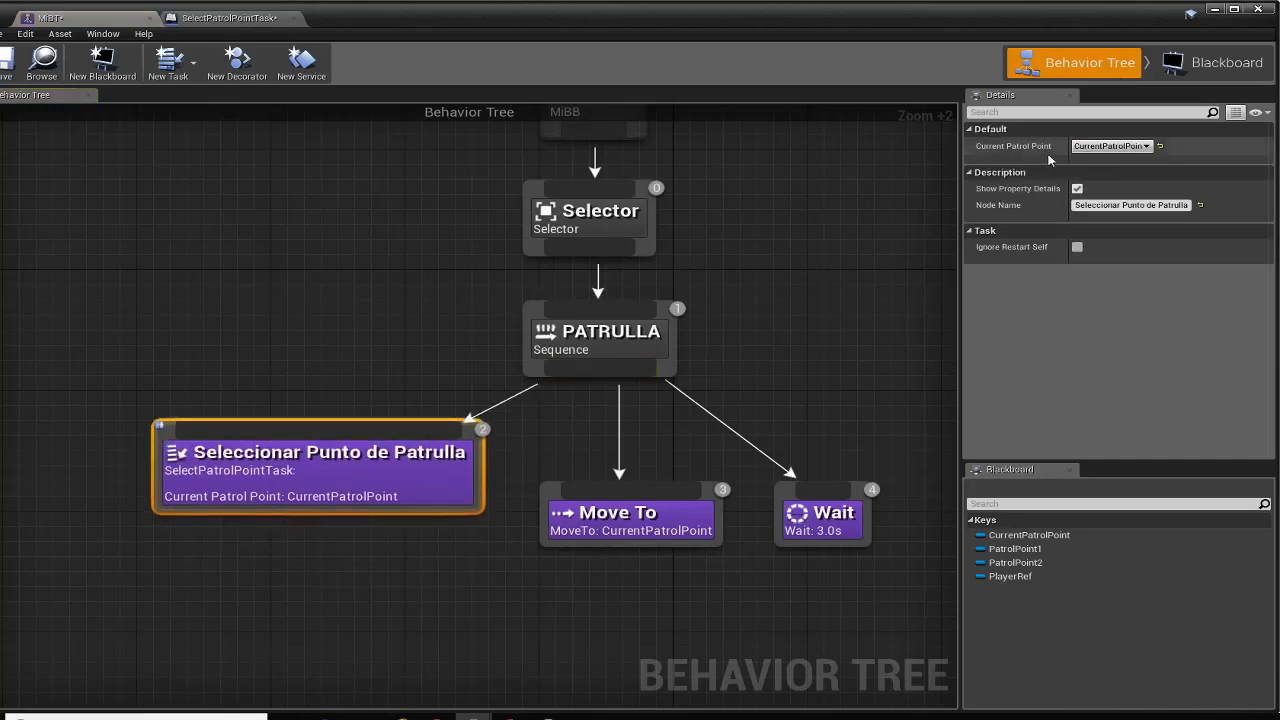
Rename the task's CurrentPatrolPoint variable to MyCurrentPatrolPoint and compile the SelectPatrolPointTask blueprint
{"action": "left_click", "coordinate": [235, 17]}
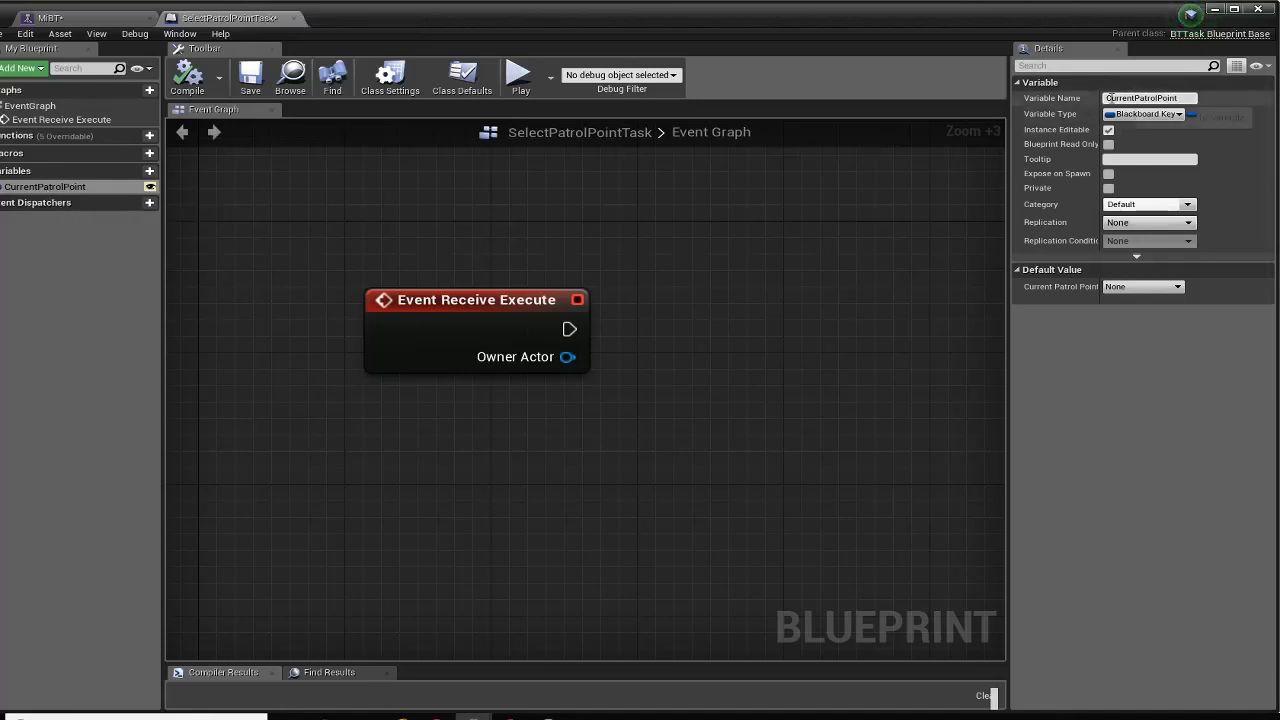
{"action": "type", "text": "My"}
{"action": "key", "text": "Return"}
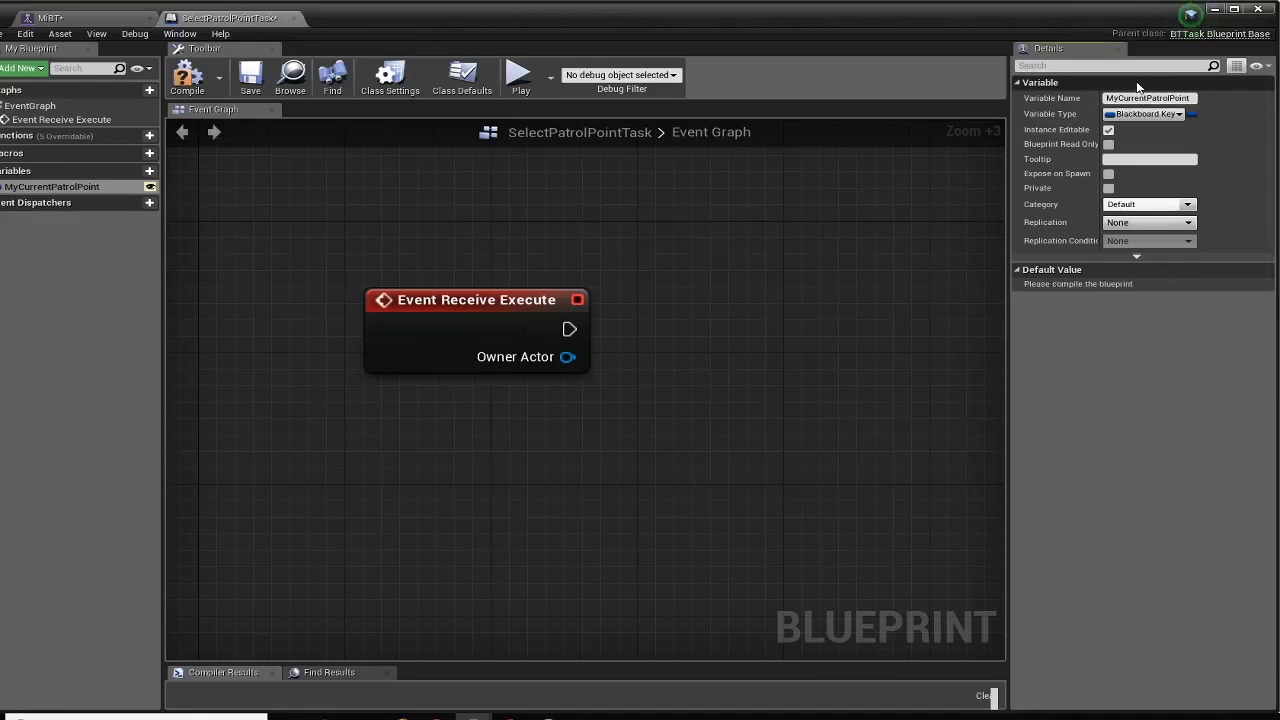
{"action": "left_click", "coordinate": [187, 77]}
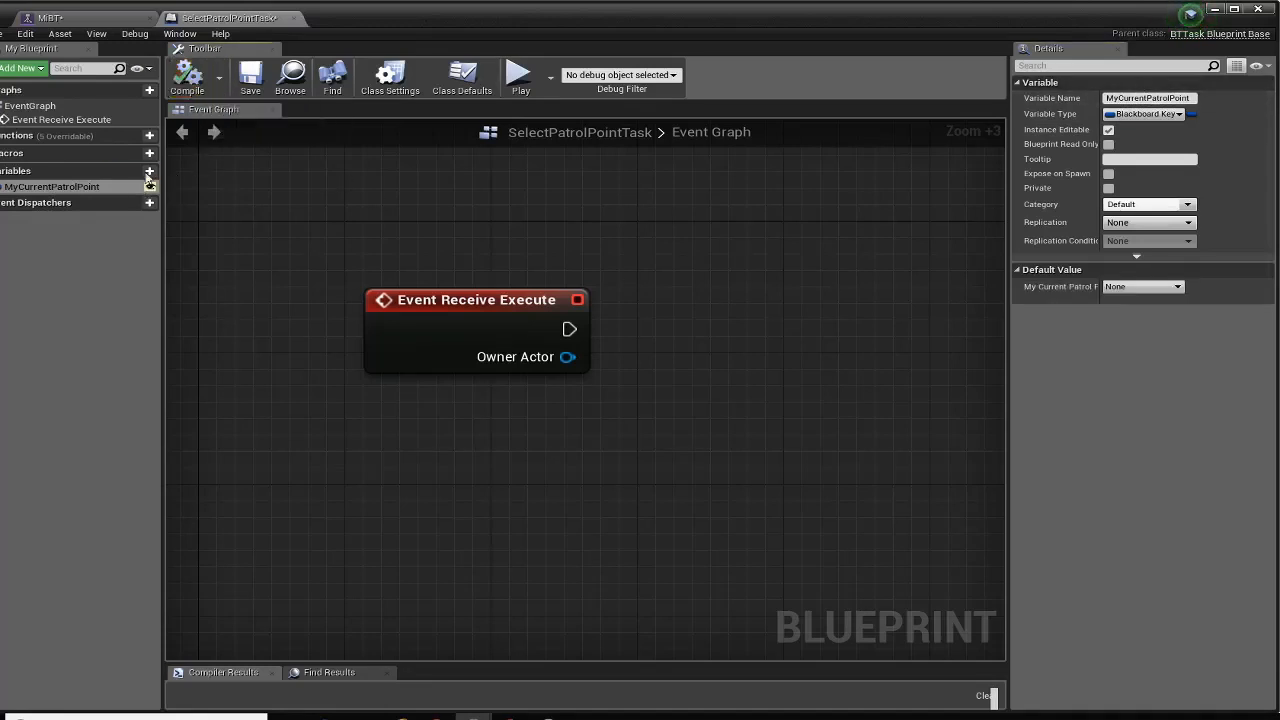
Assign the CurrentPatrolPoint key to My Current Patrol Point on the Seleccionar Punto de Patrulla node and save the MiBT tree
{"action": "left_click", "coordinate": [48, 18]}
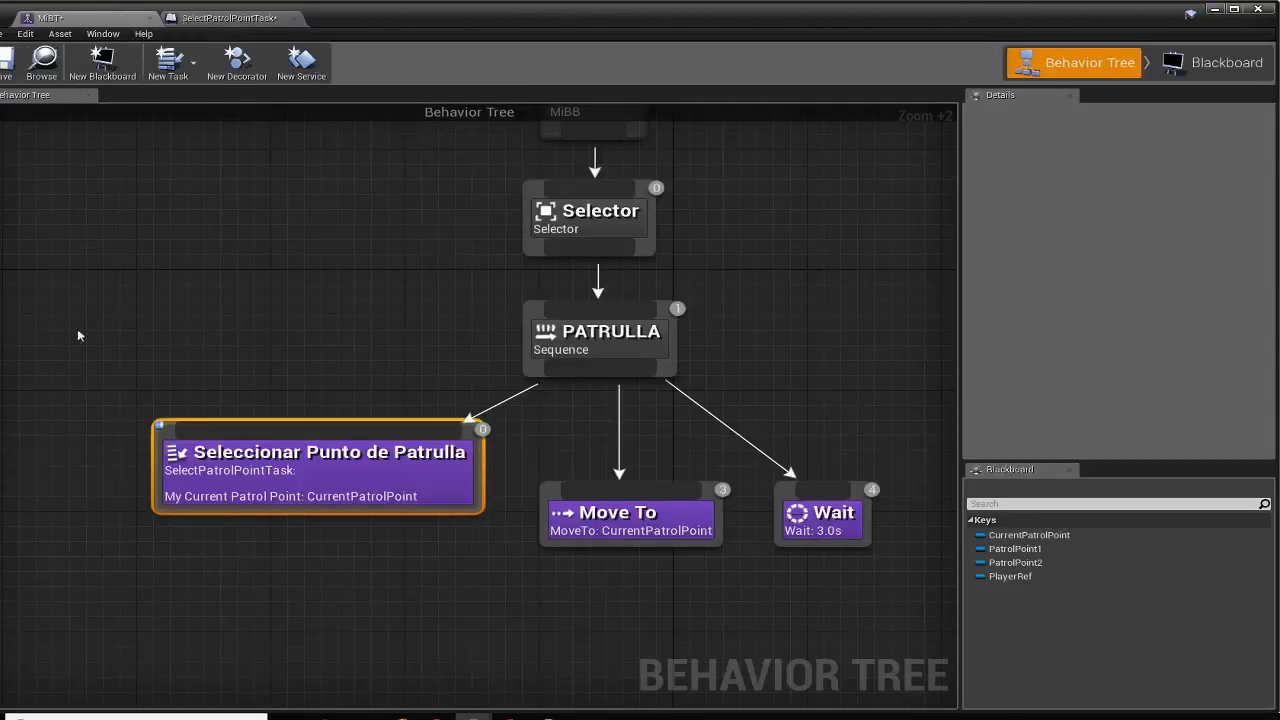
{"action": "left_click", "coordinate": [208, 469]}
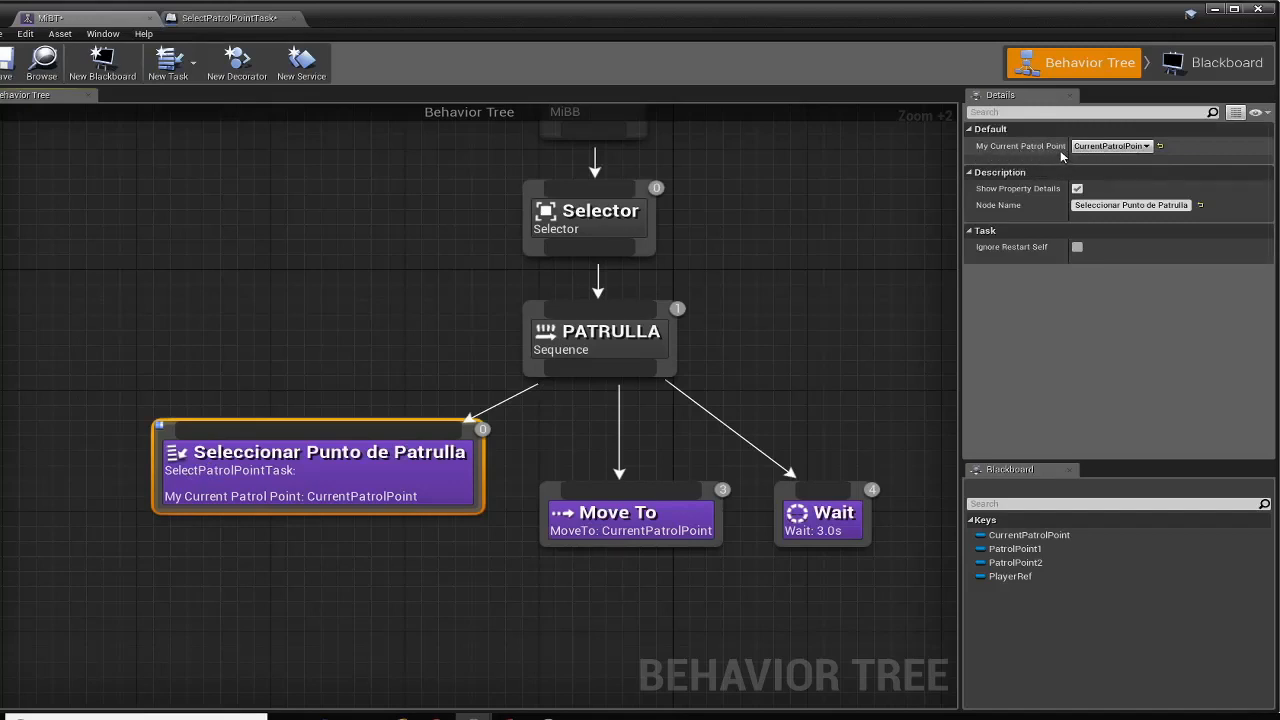
{"action": "left_click", "coordinate": [225, 18]}
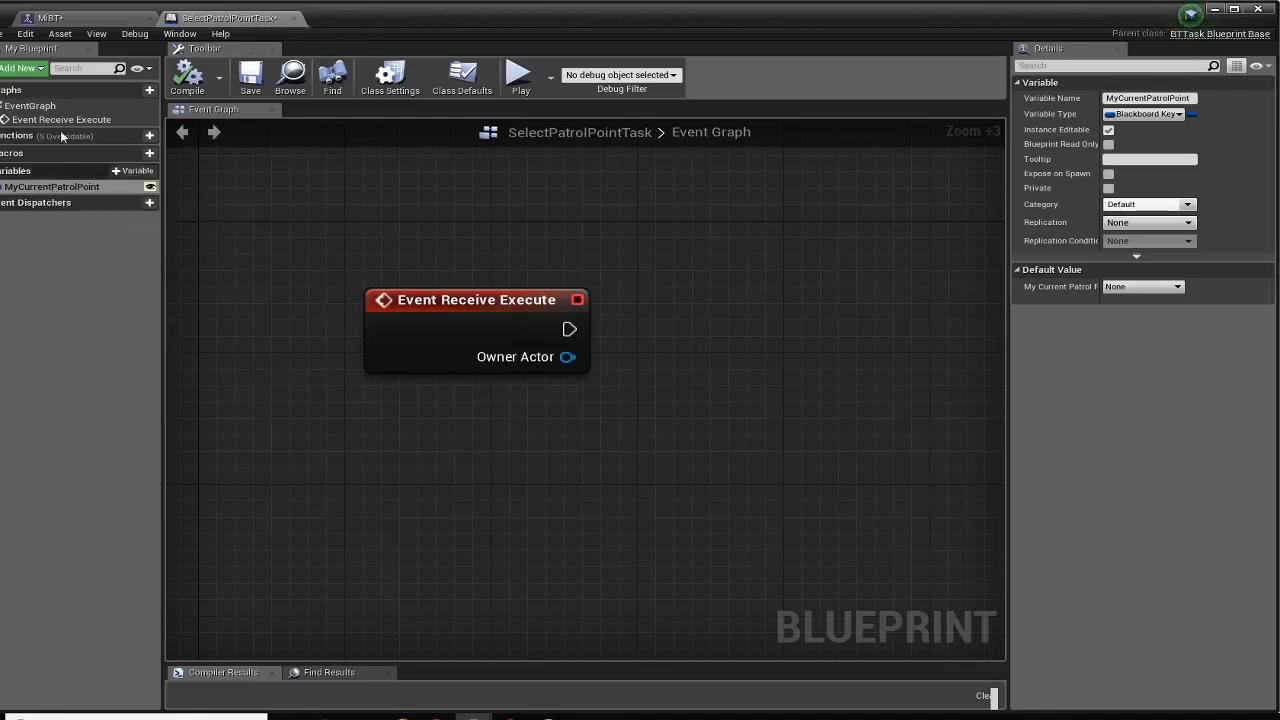
{"action": "left_click", "coordinate": [58, 20]}
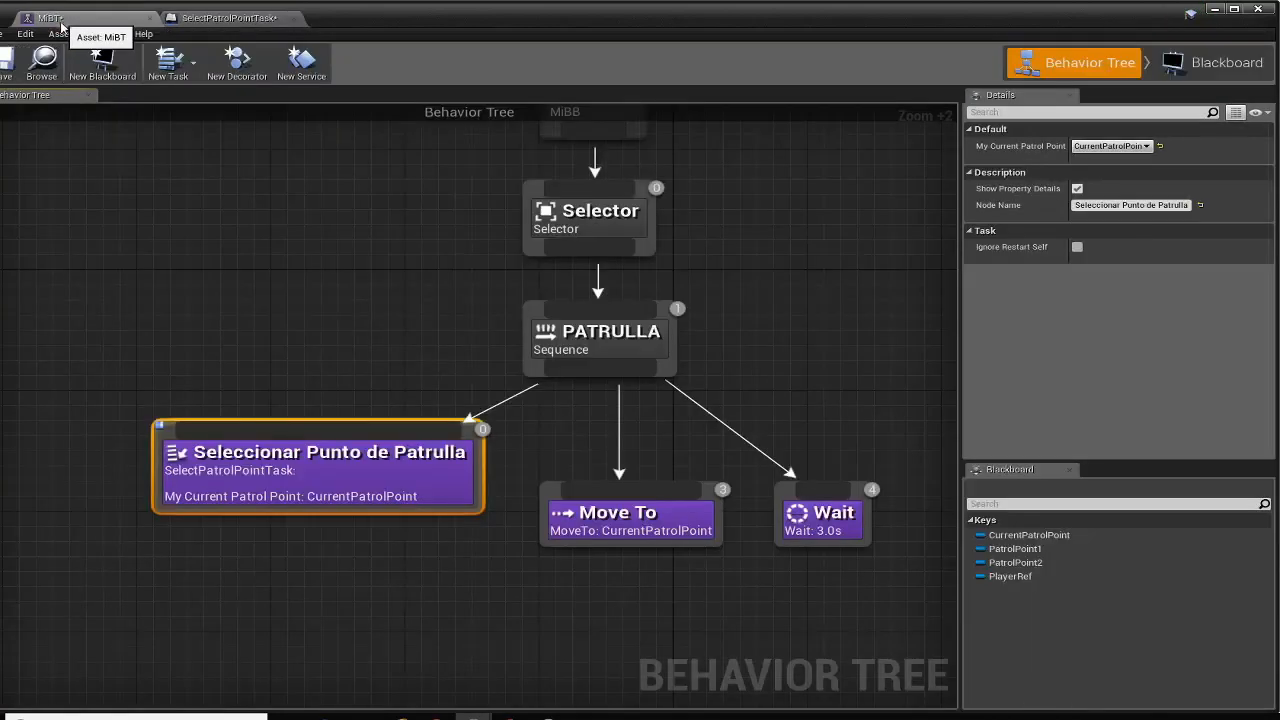
{"action": "left_click", "coordinate": [1140, 147]}
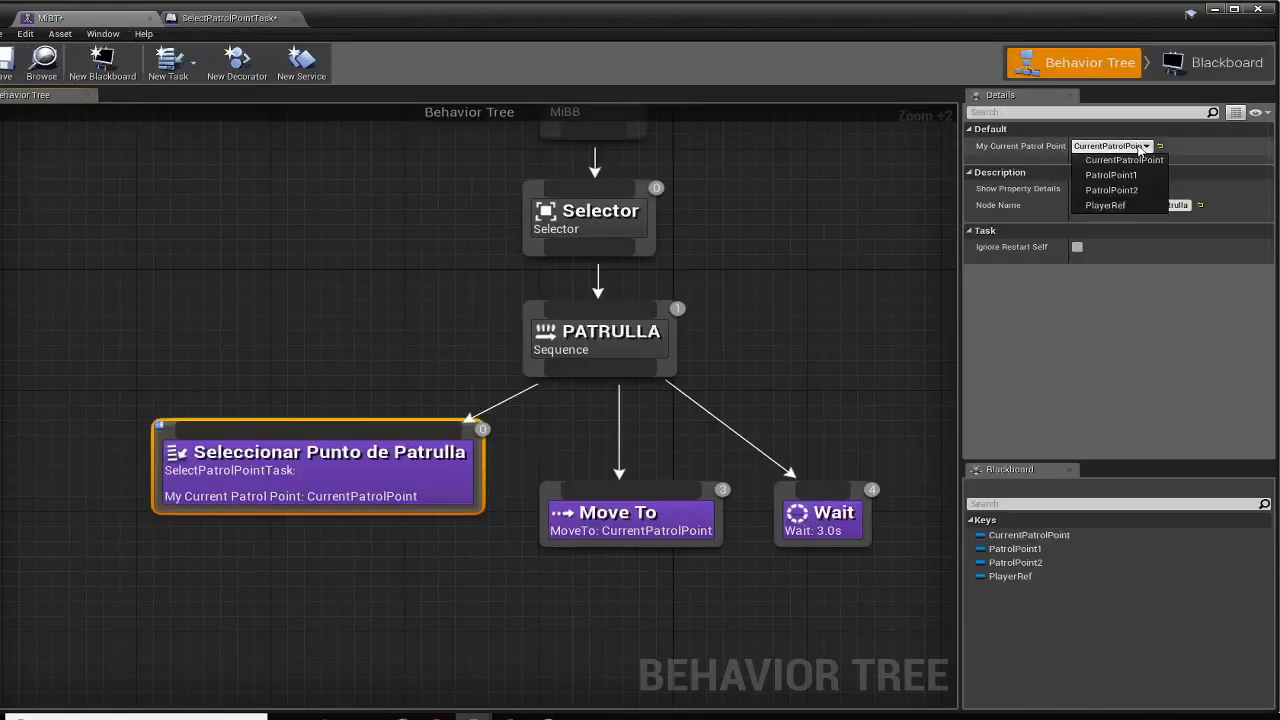
{"action": "left_click", "coordinate": [1106, 161]}
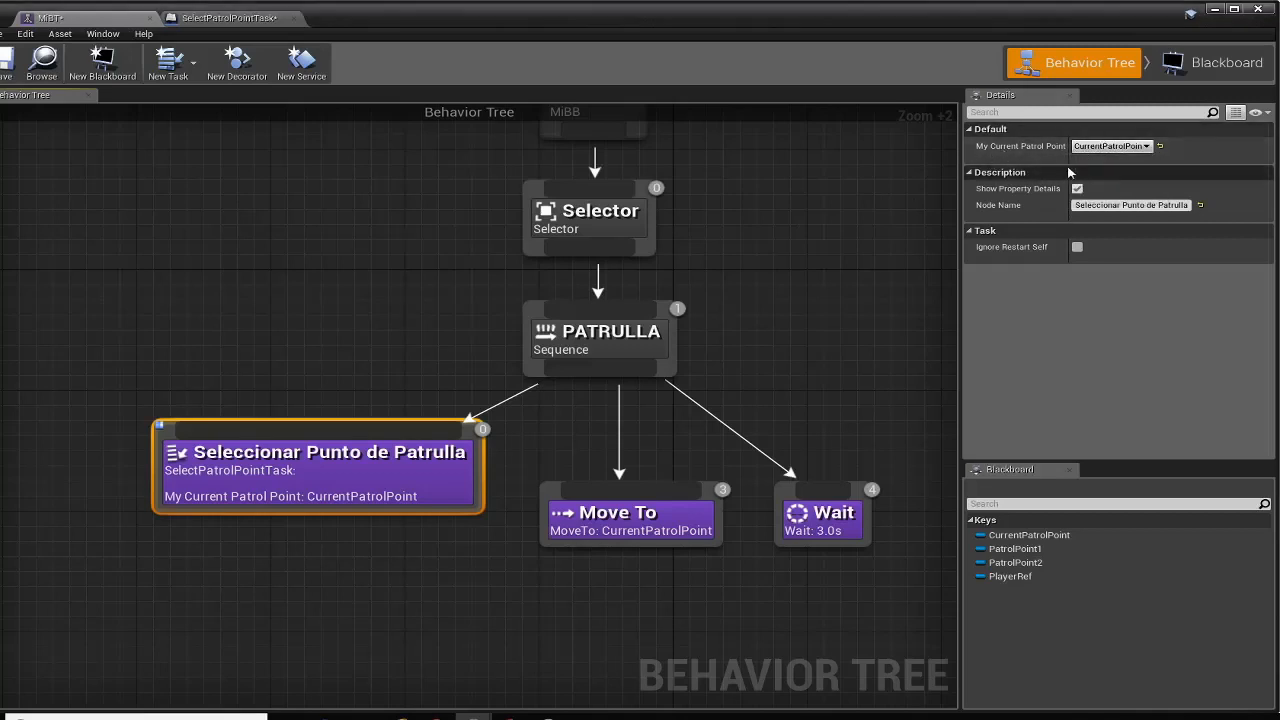
{"action": "key", "text": "ctrl+s"}
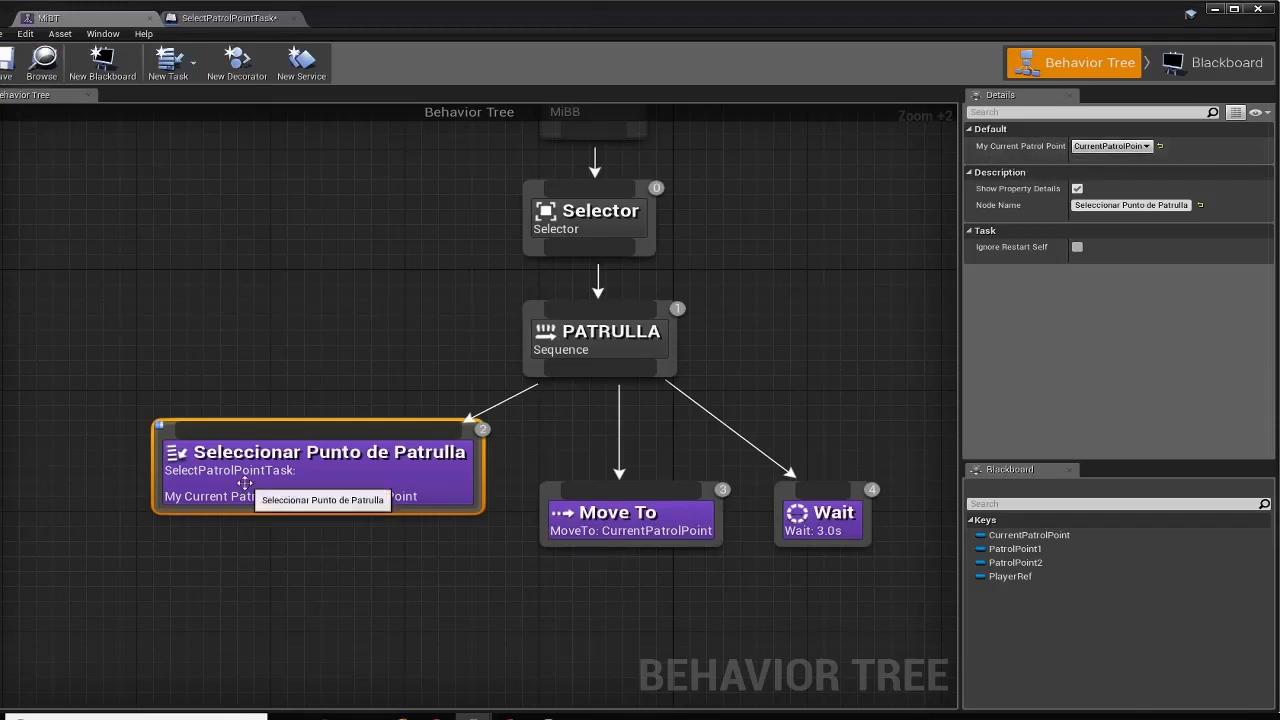
Review how the MyCurrentPatrolPoint variable's type relates to the task node's key assignment and the MiBB blackboard keys, ending in the MiBT tree
{"action": "left_click", "coordinate": [230, 20]}
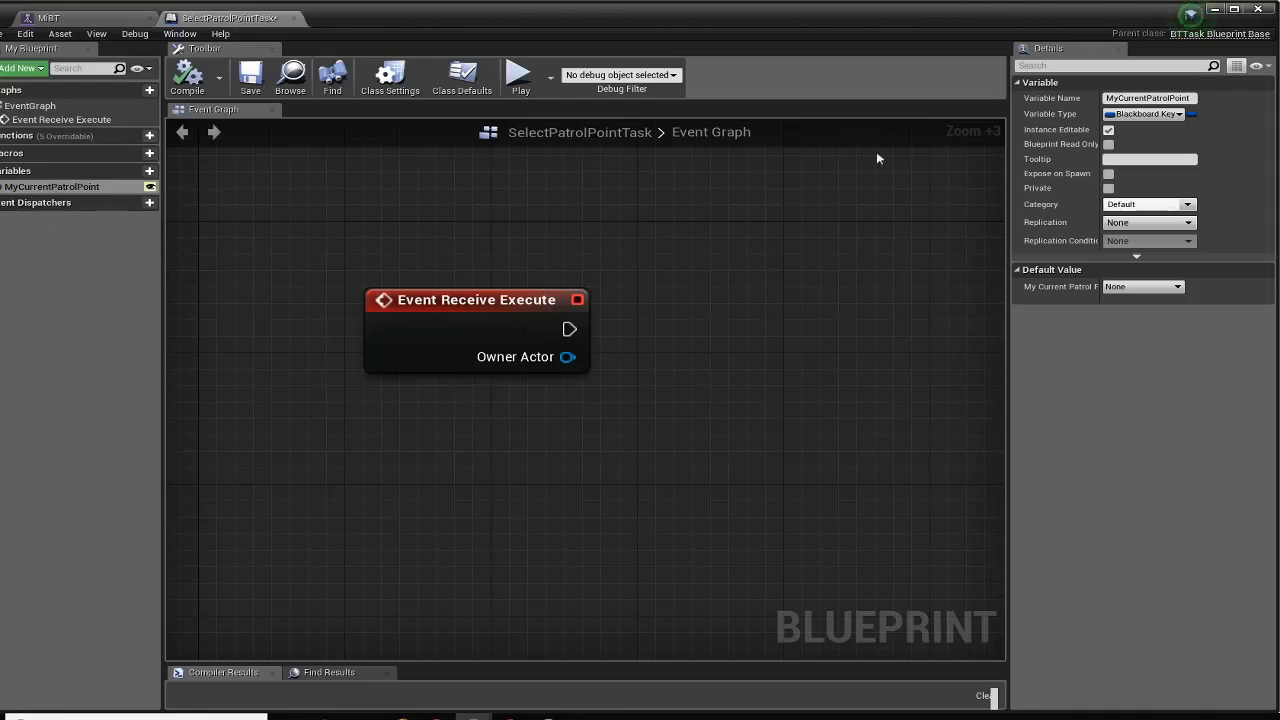
{"action": "left_click", "coordinate": [1177, 115]}
{"action": "left_click", "coordinate": [1172, 116]}
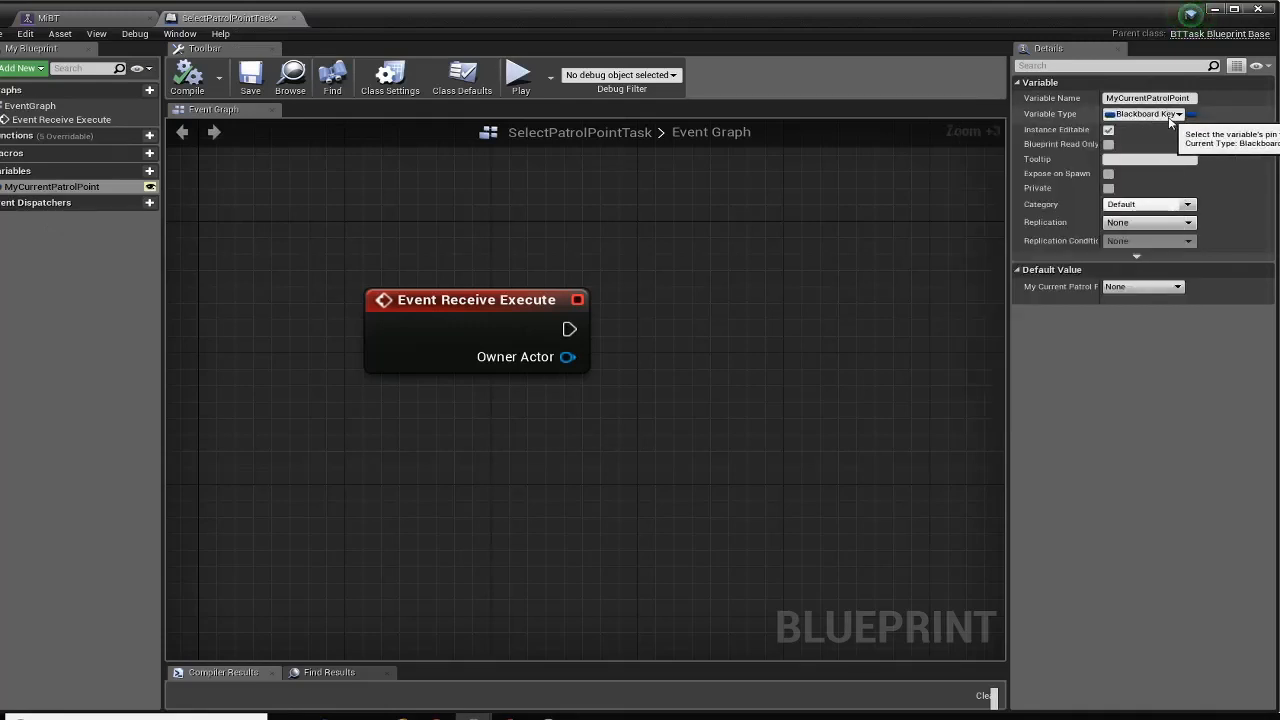
{"action": "left_click", "coordinate": [121, 22]}
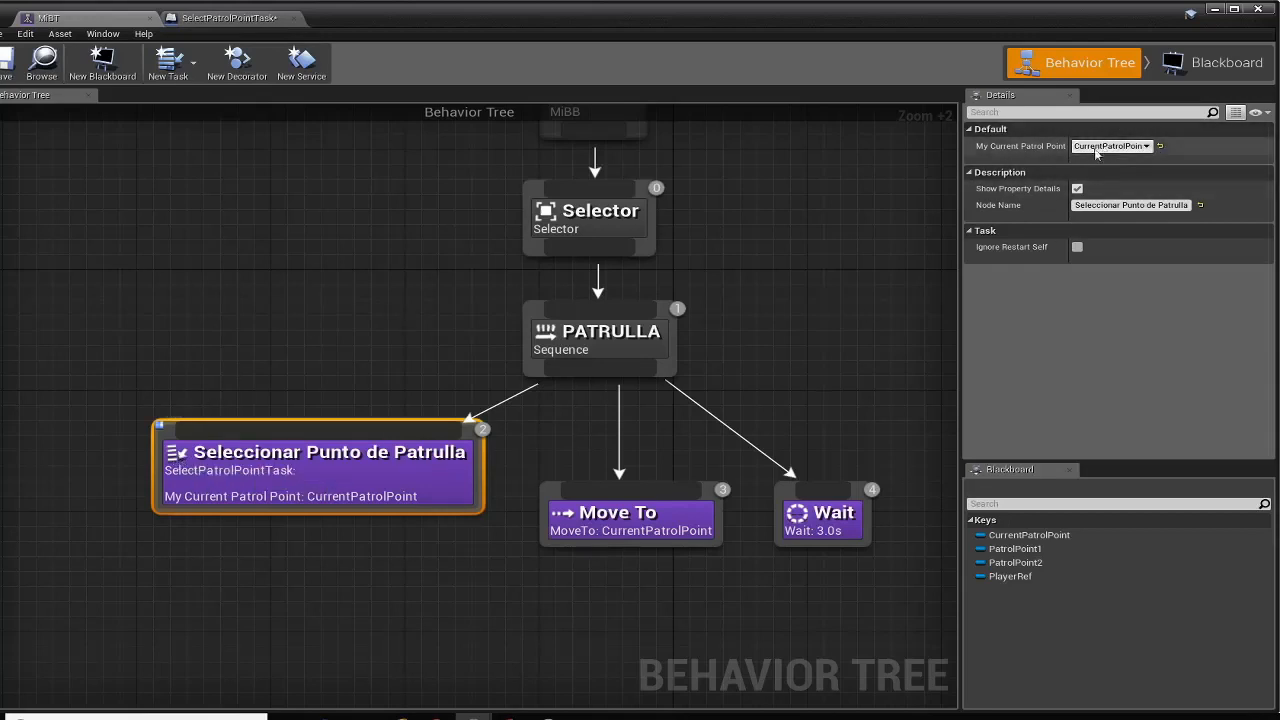
{"action": "double_click", "coordinate": [378, 454]}
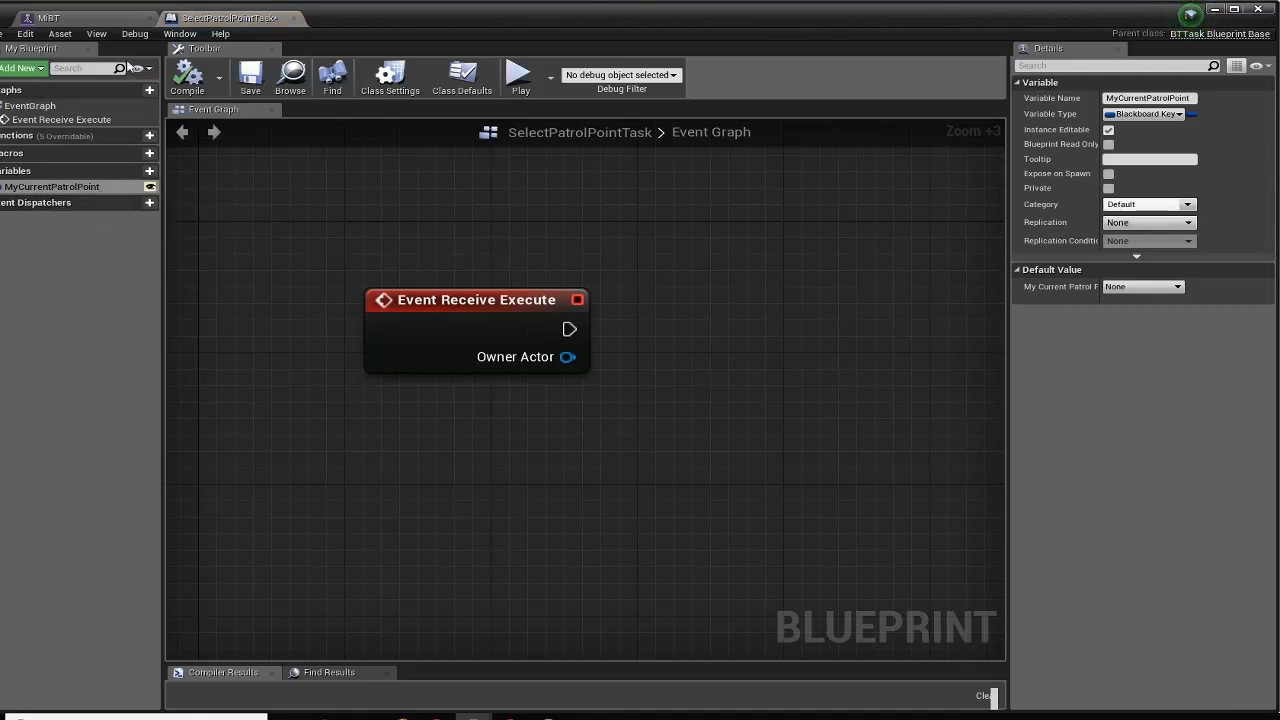
{"action": "left_click", "coordinate": [123, 20]}
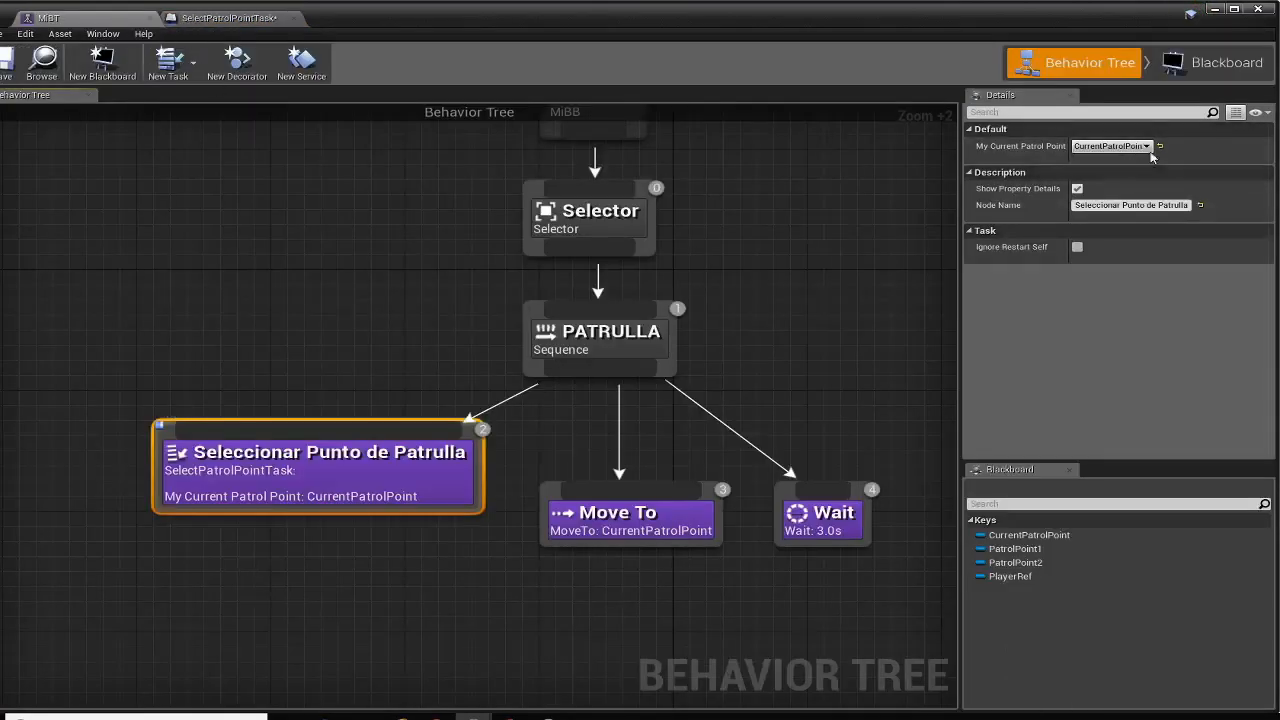
{"action": "left_click", "coordinate": [1226, 62]}
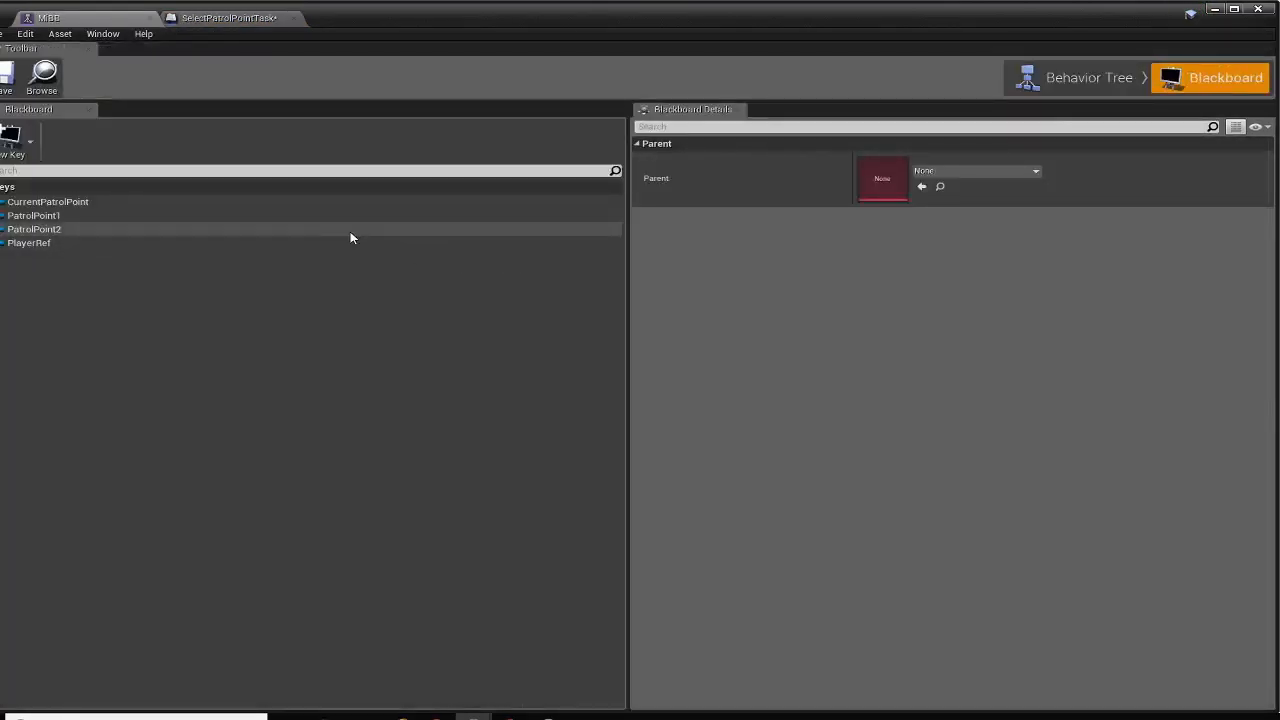
{"action": "left_click", "coordinate": [1070, 75]}
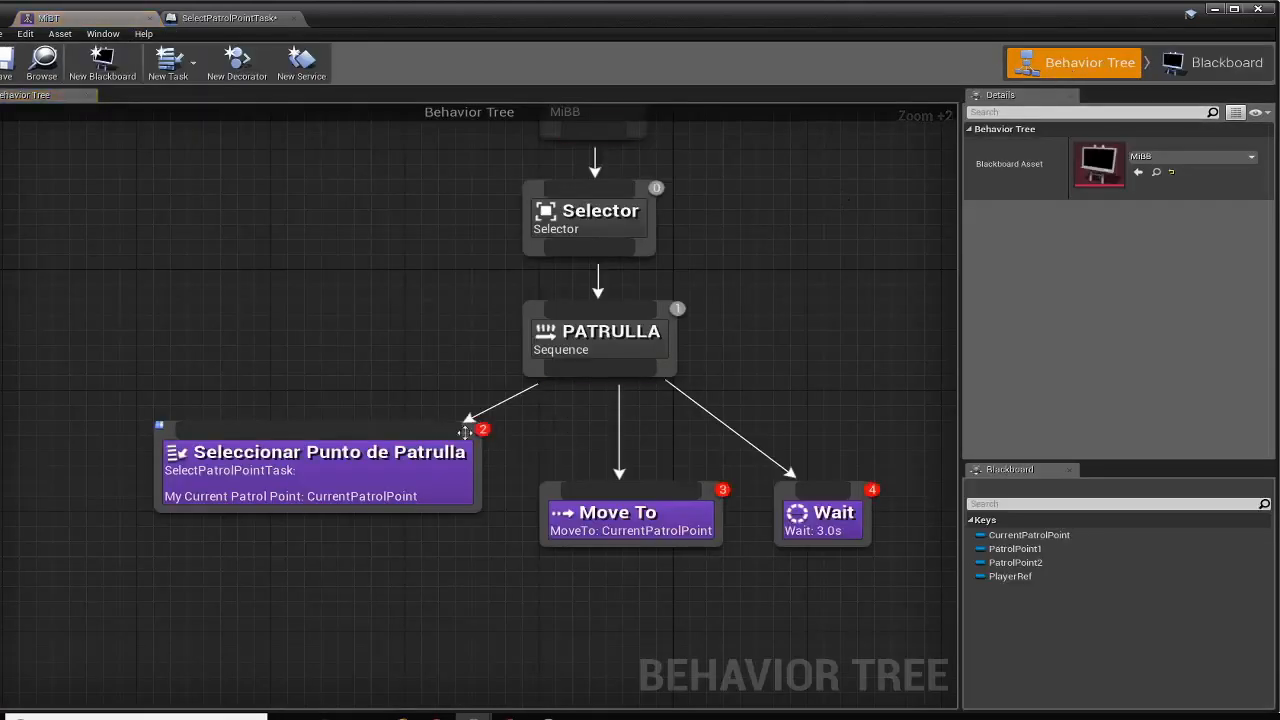
In the SelectPatrolPointTask graph, move Event Receive Execute slightly up and left, and place a MyCurrentPatrolPoint getter below it
{"action": "double_click", "coordinate": [412, 485]}
{"action": "left_click_drag", "start_coordinate": [467, 312], "coordinate": [411, 279]}
{"action": "left_click_drag", "start_coordinate": [35, 187], "coordinate": [362, 458]}
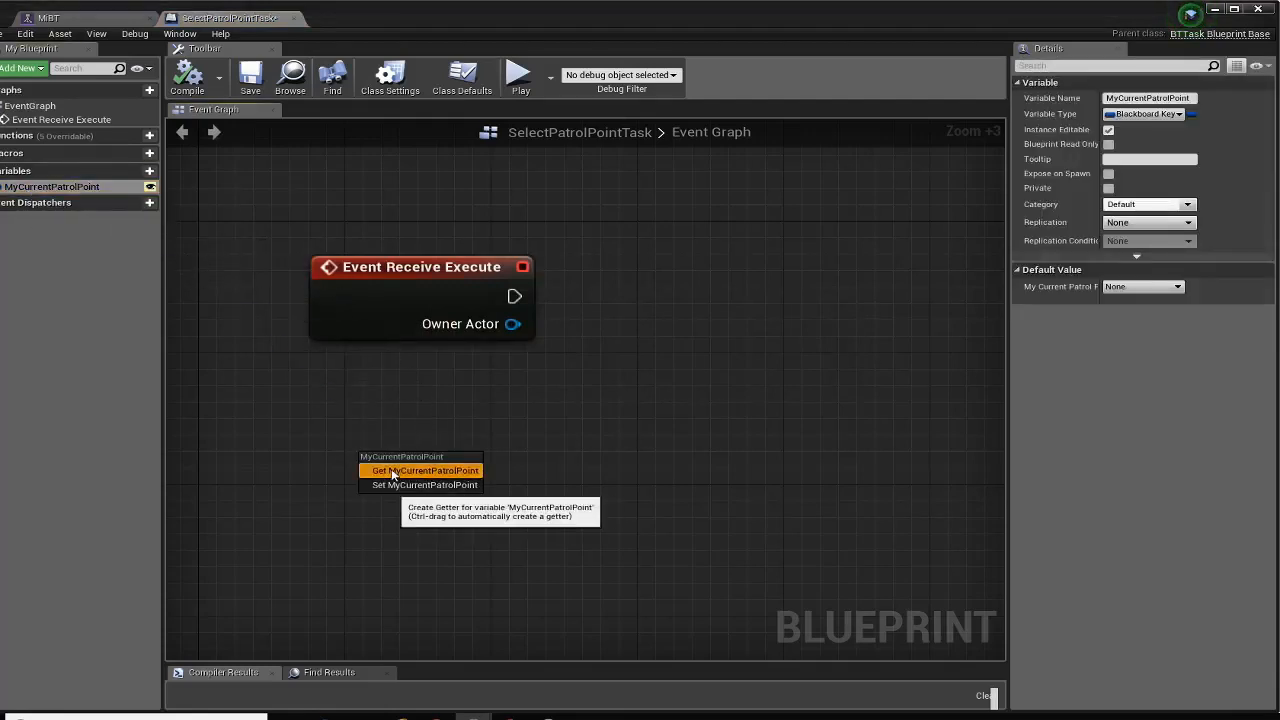
{"action": "left_click", "coordinate": [412, 464]}
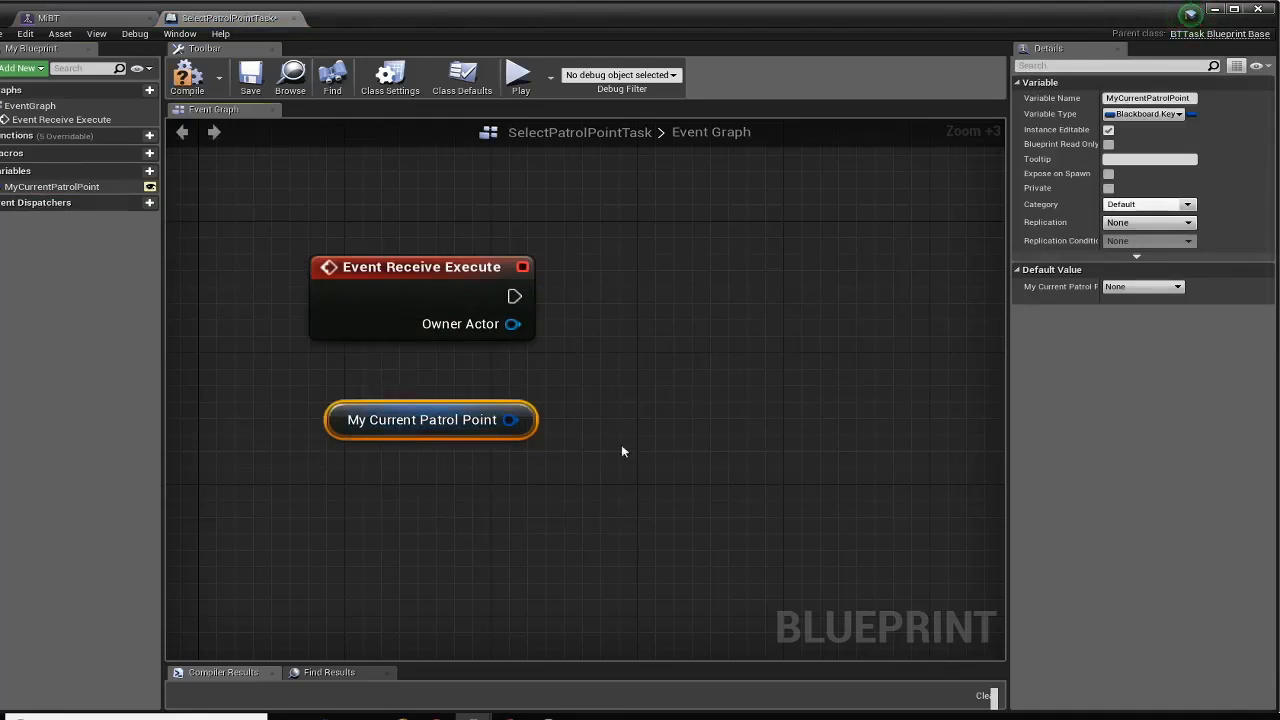
Add a second Blackboard Key Selector variable named MyPatrolPoint1 to the task and make it instance editable
{"action": "left_click", "coordinate": [149, 172]}
{"action": "type", "text": "MyPatrolPoint1"}
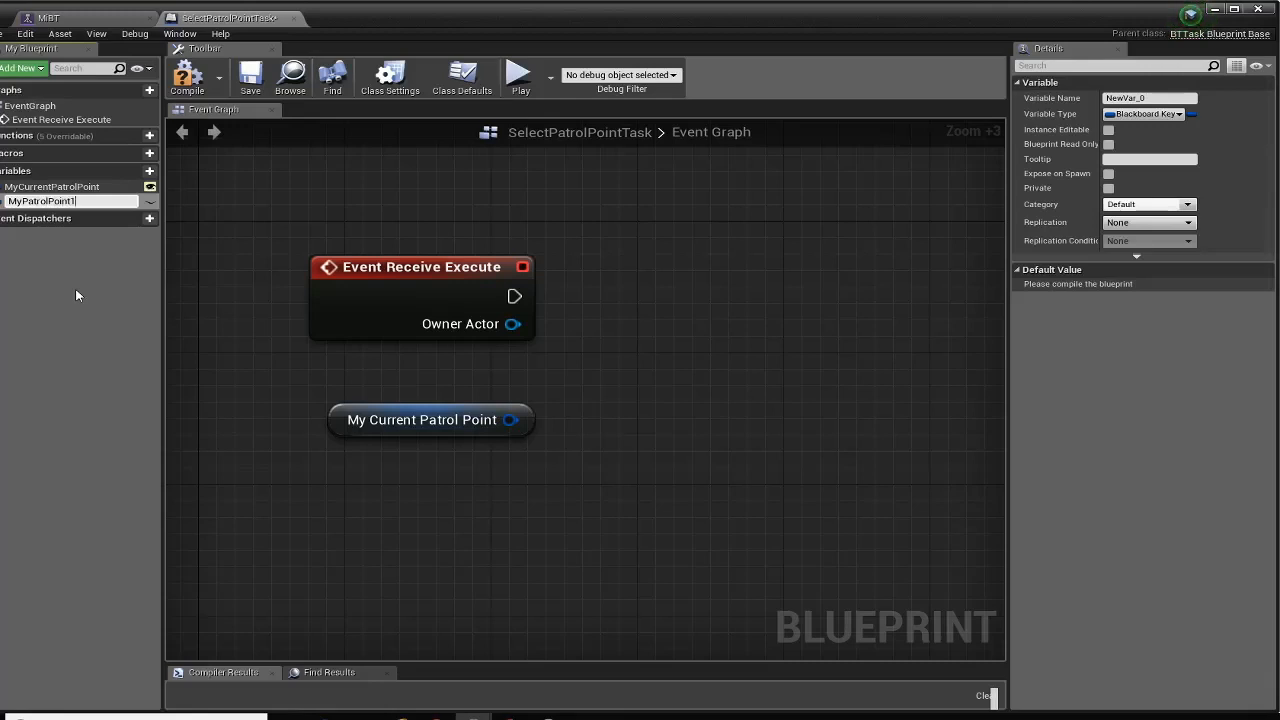
{"action": "key", "text": "Return"}
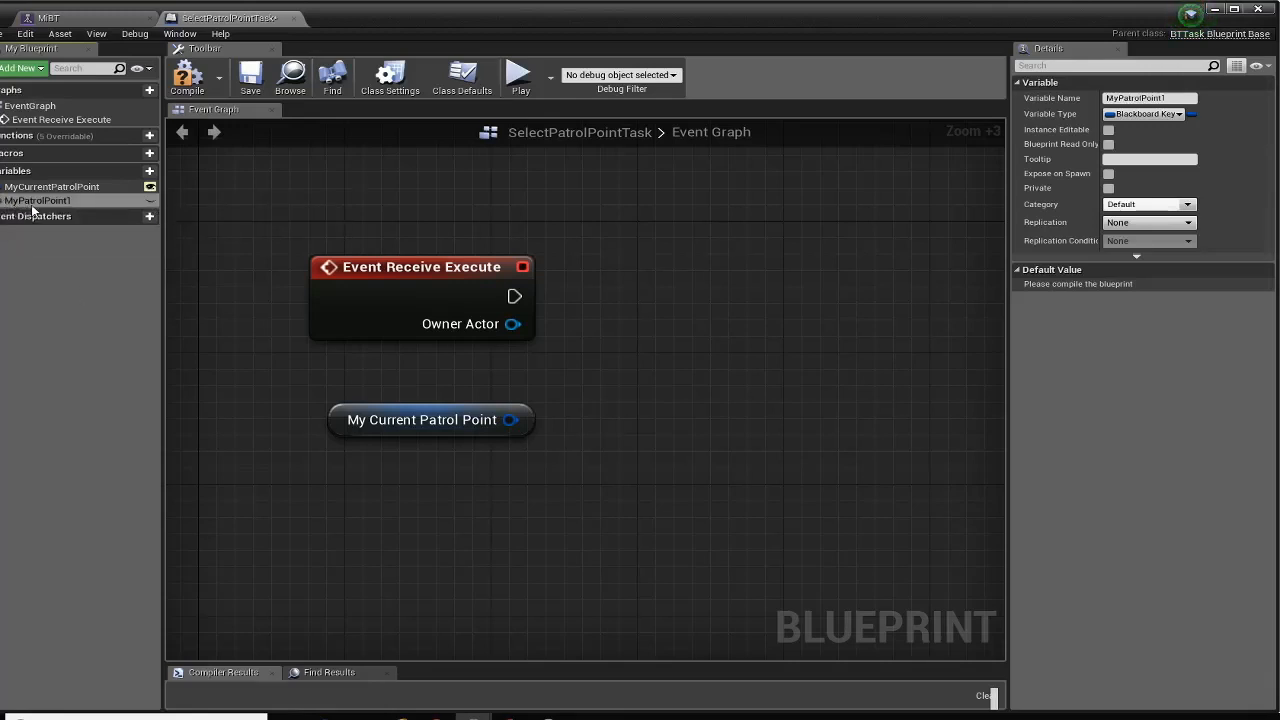
{"action": "left_click", "coordinate": [150, 200]}
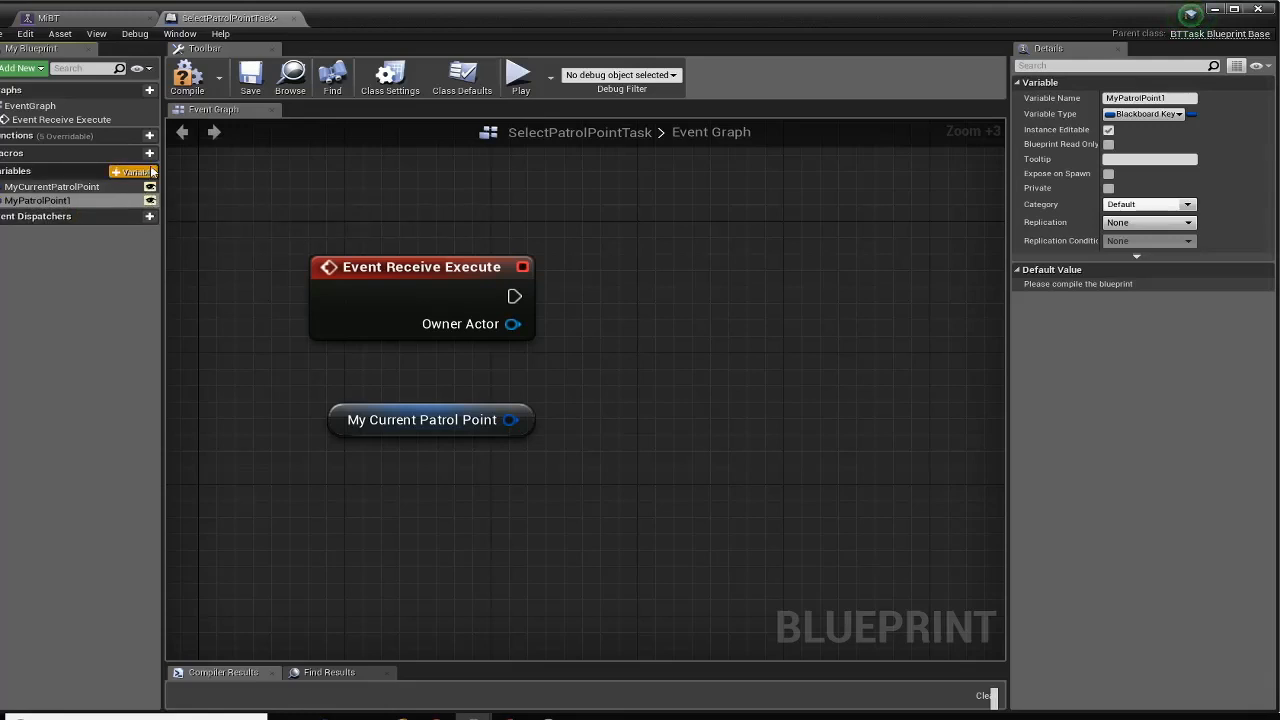
Add another Blackboard Key Selector variable named MyPatrolPoint2, make it instance editable, and compile the task blueprint
{"action": "left_click", "coordinate": [150, 173]}
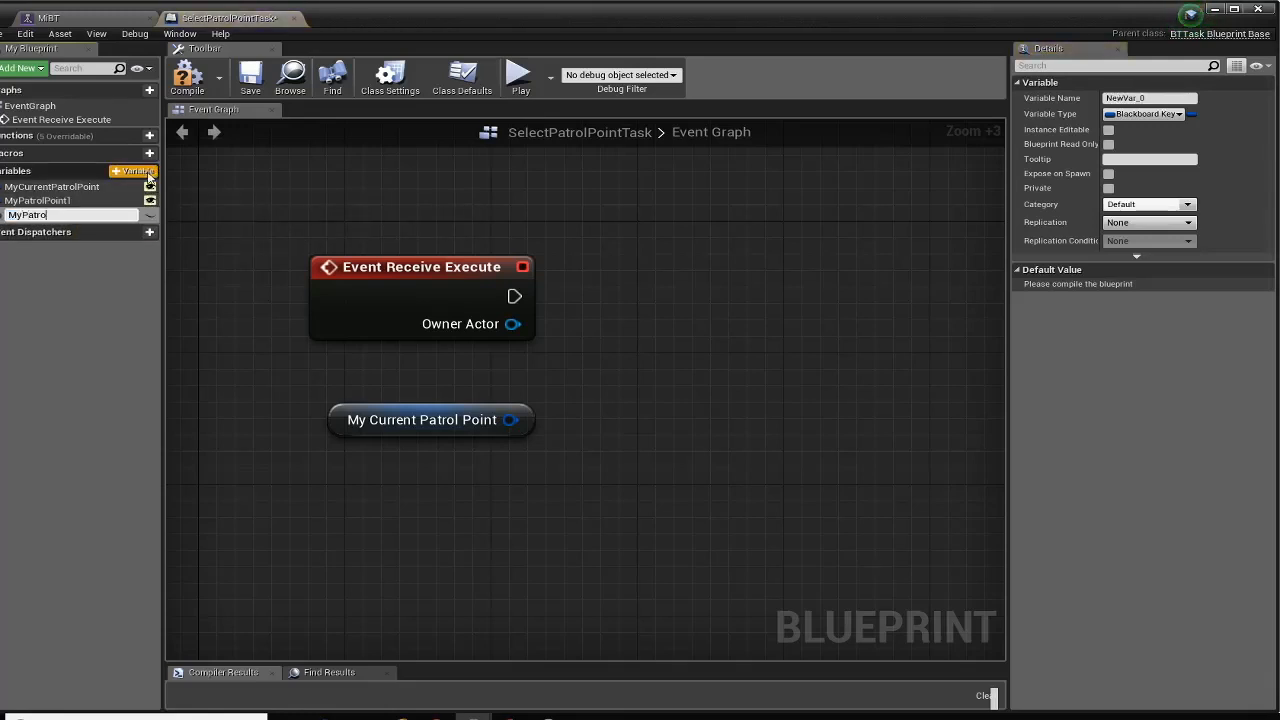
{"action": "type", "text": "MyPatrolPoint2"}
{"action": "key", "text": "Return"}
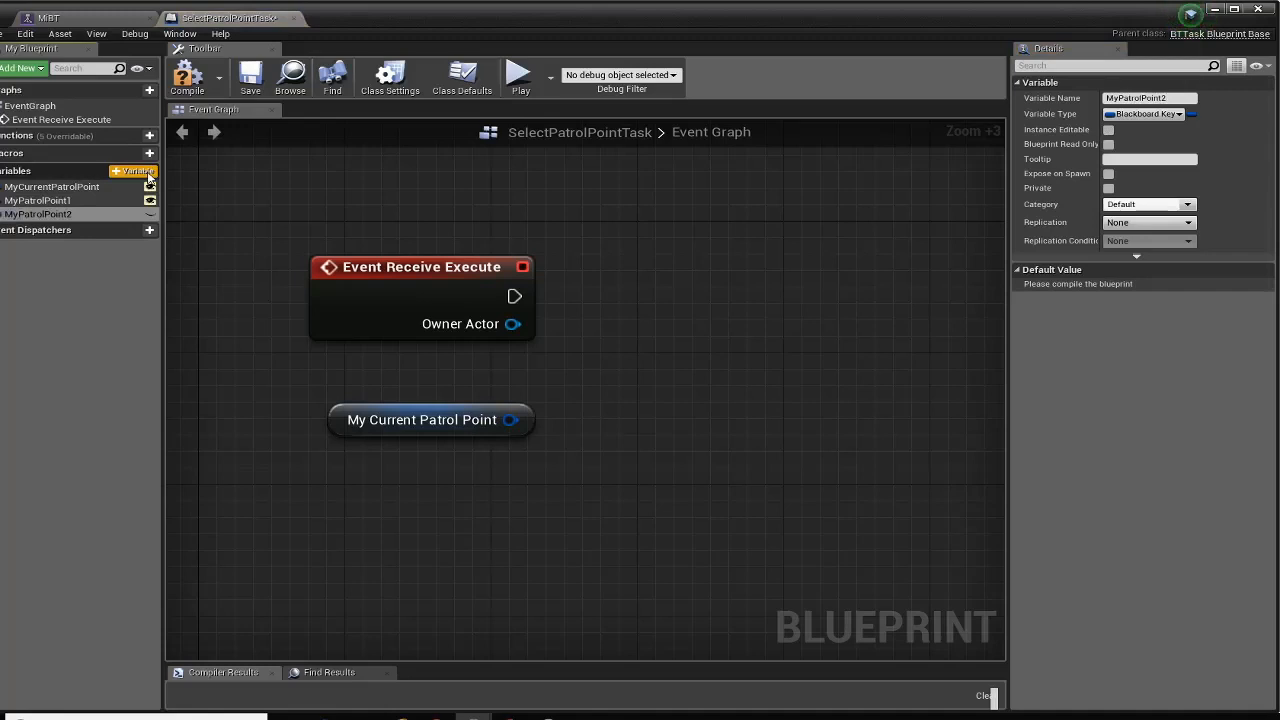
{"action": "left_click", "coordinate": [150, 215]}
{"action": "left_click", "coordinate": [187, 88]}
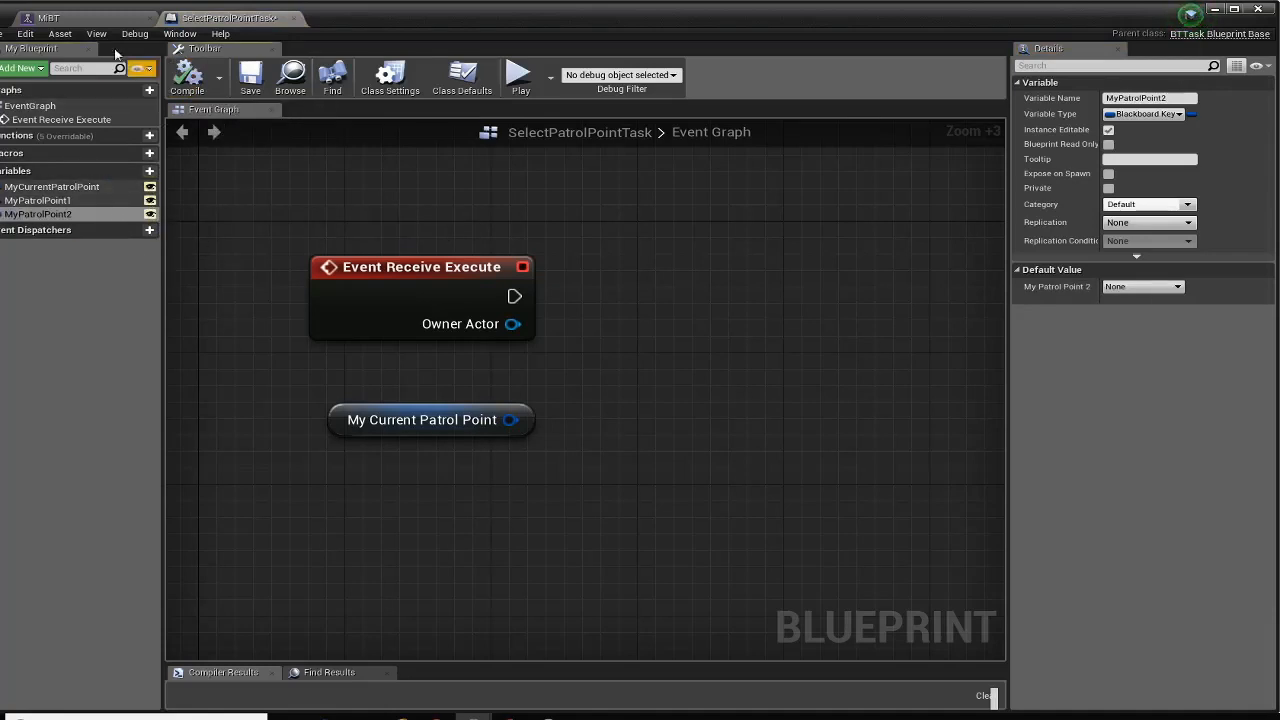
On the Seleccionar Punto de Patrulla node in MiBT, assign PatrolPoint1 to My Patrol Point 1 and PatrolPoint2 to My Patrol Point 2, and save
{"action": "left_click", "coordinate": [94, 18]}
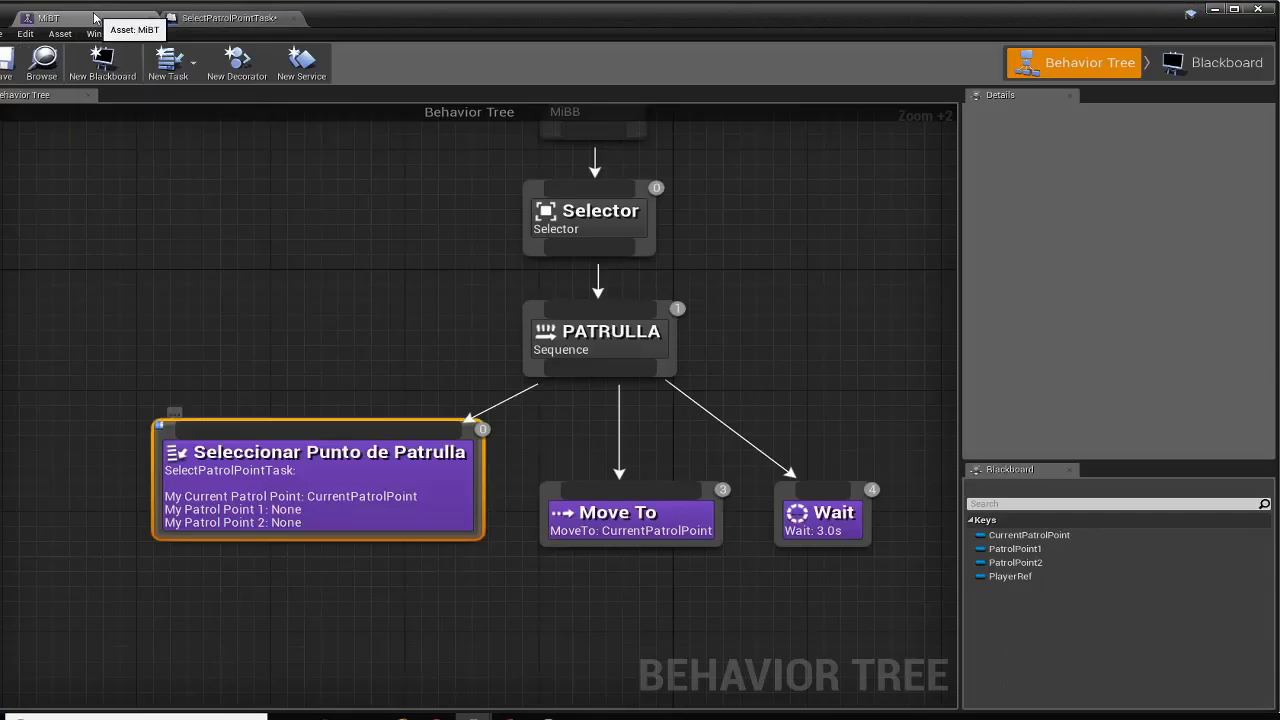
{"action": "left_click", "coordinate": [164, 441]}
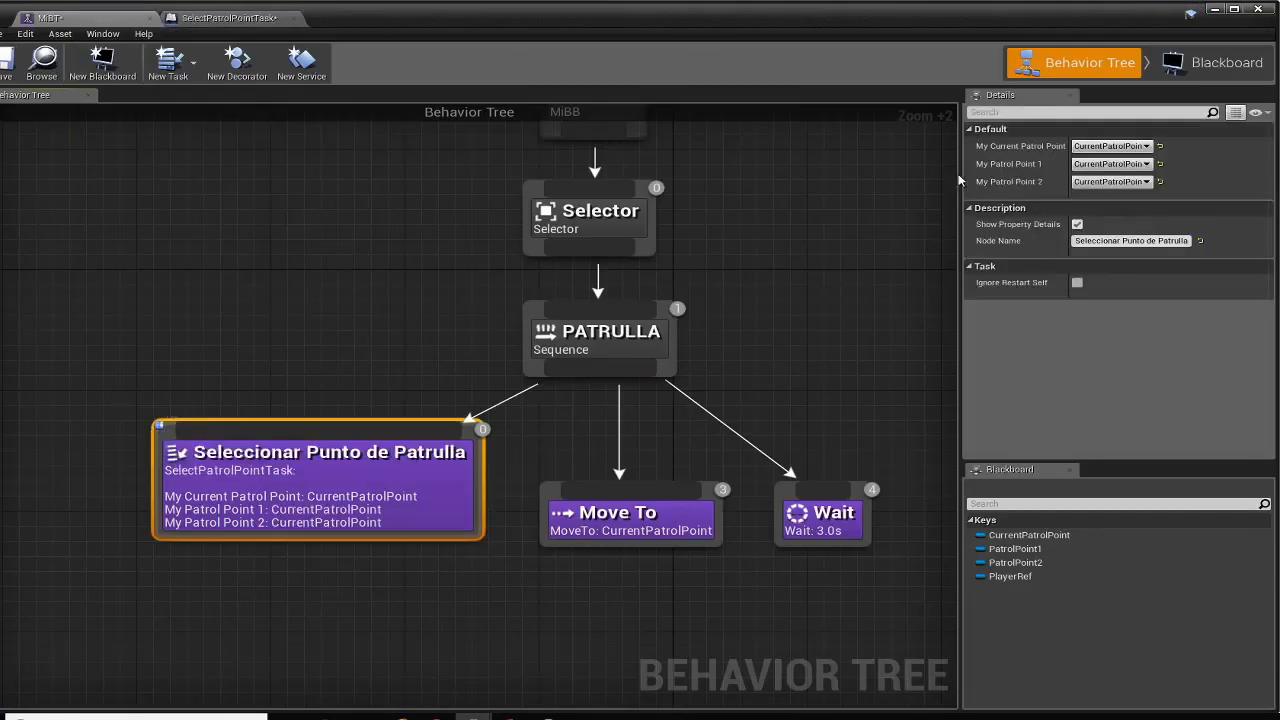
{"action": "left_click", "coordinate": [1111, 163]}
{"action": "left_click", "coordinate": [1108, 190]}
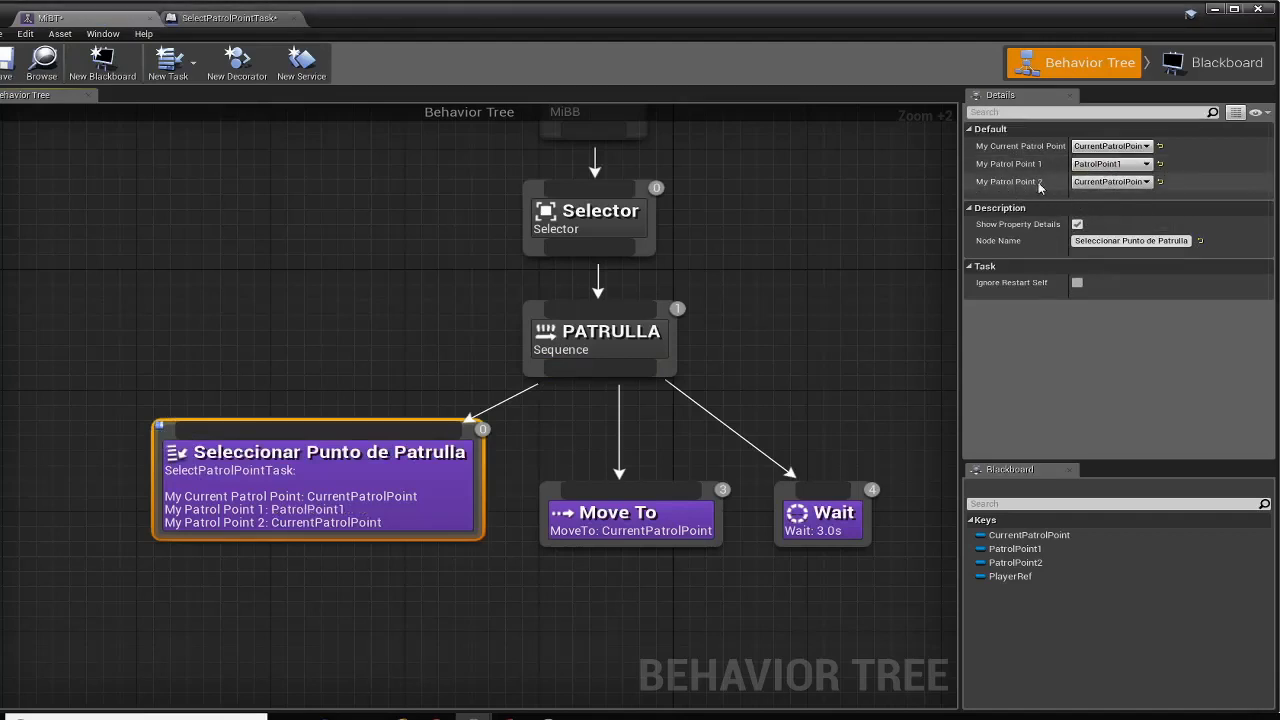
{"action": "left_click", "coordinate": [1110, 181]}
{"action": "left_click", "coordinate": [1115, 228]}
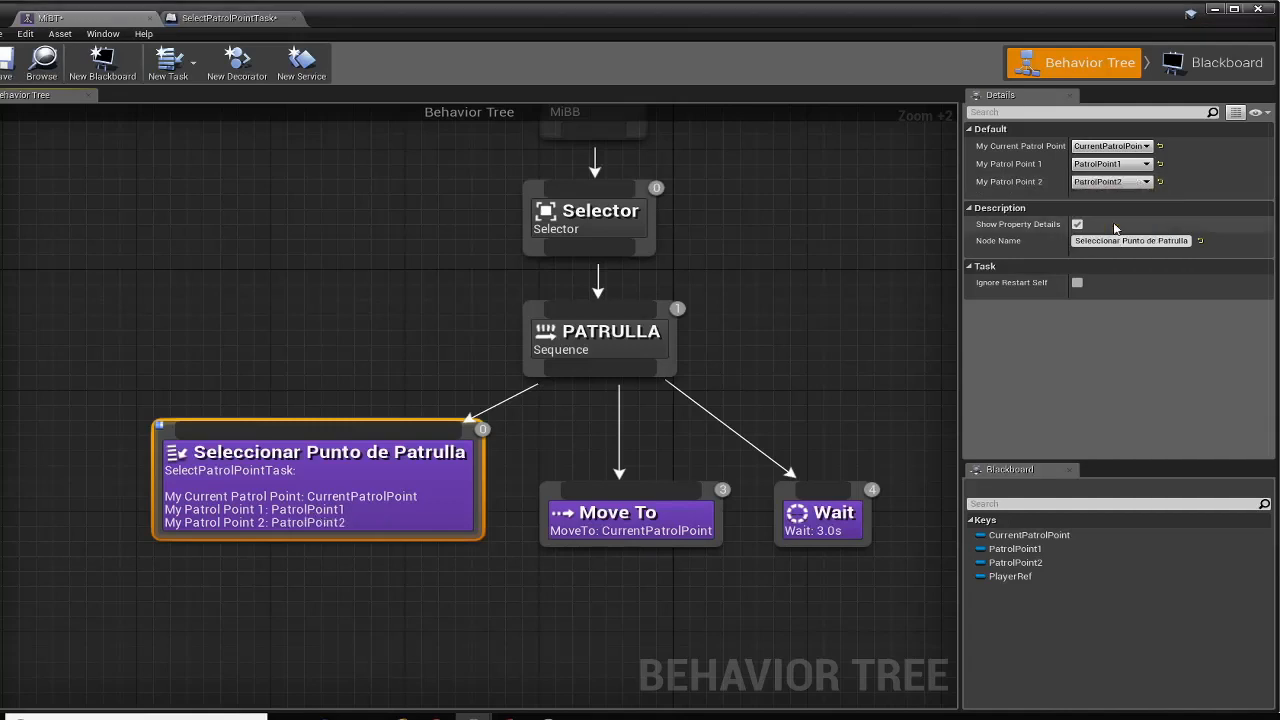
{"action": "left_click", "coordinate": [5, 66]}
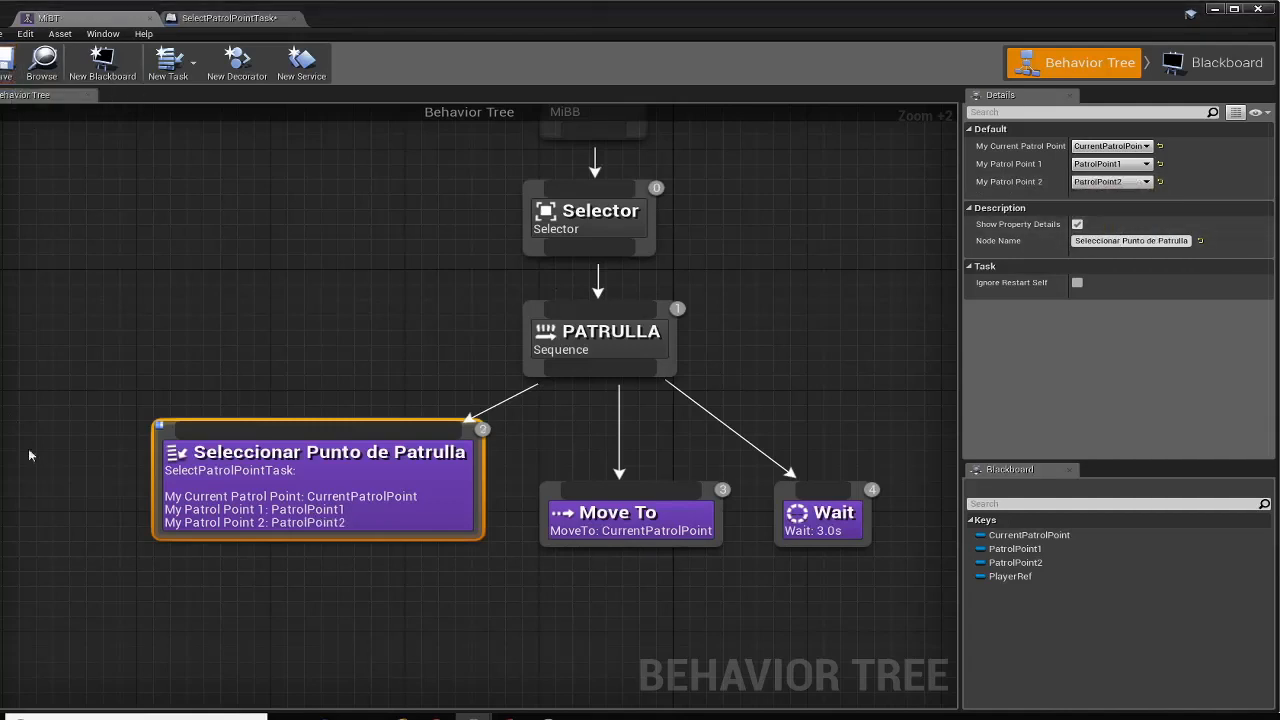
Move the Seleccionar Punto de Patrulla node up and left, and place MyPatrolPoint1 and MyPatrolPoint2 getters below the existing getter in its task graph
{"action": "left_click_drag", "start_coordinate": [153, 445], "coordinate": [119, 369]}
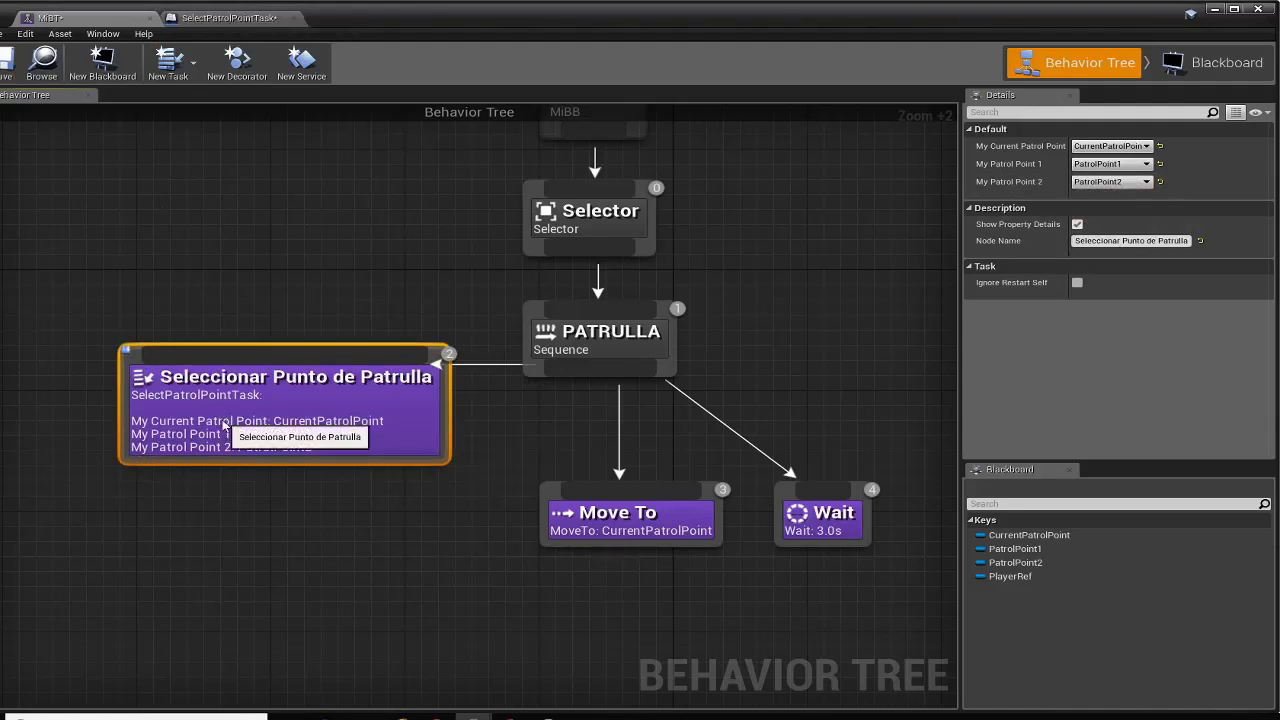
{"action": "double_click", "coordinate": [138, 407]}
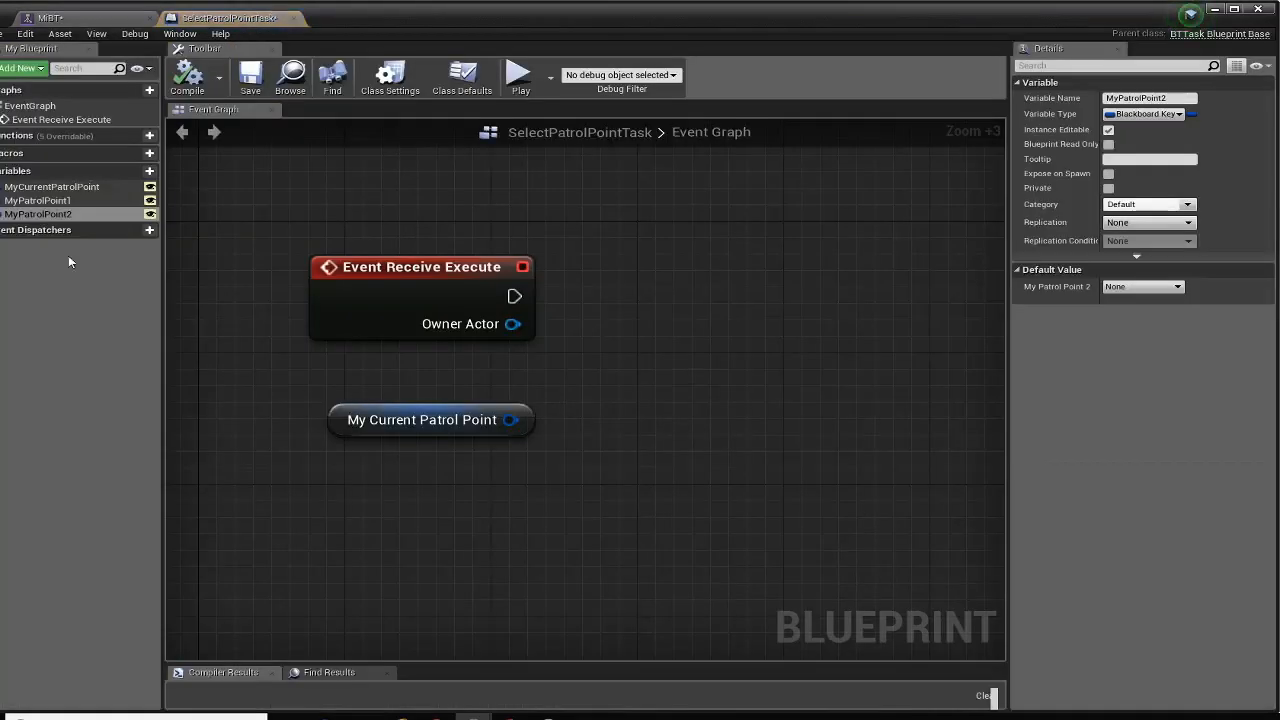
{"action": "left_click_drag", "start_coordinate": [50, 205], "coordinate": [321, 488]}
{"action": "left_click", "coordinate": [431, 488]}
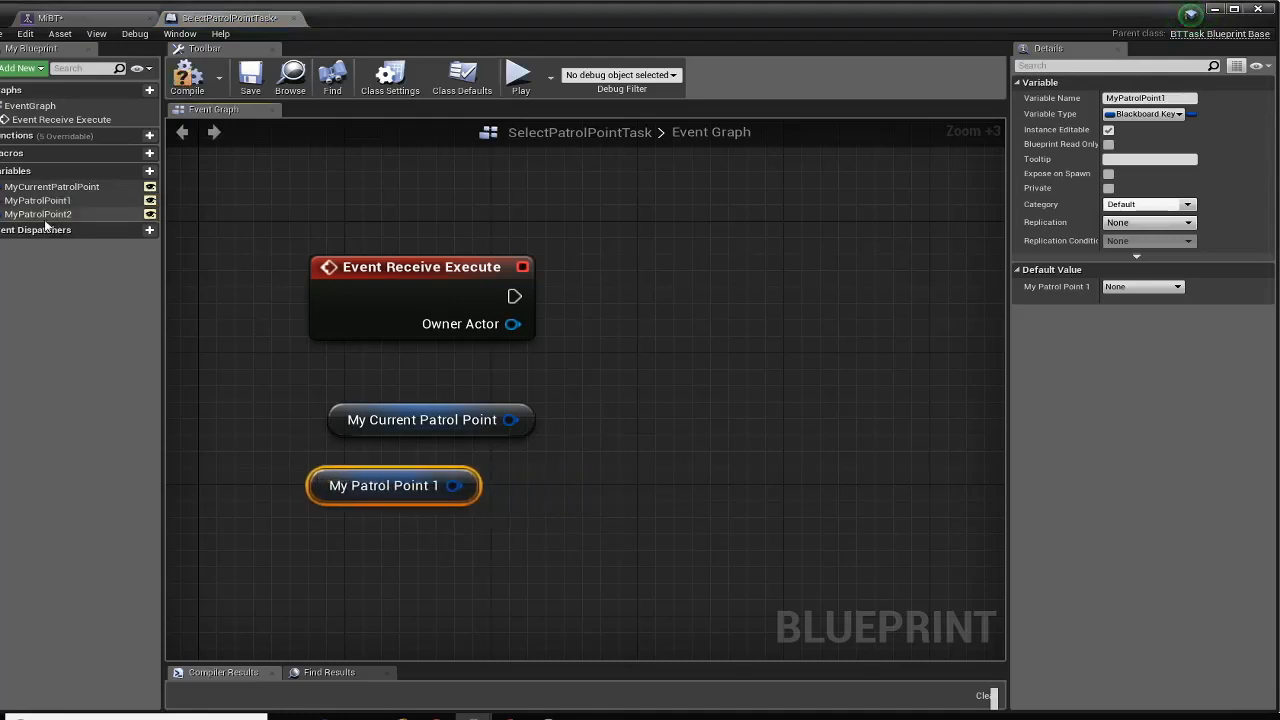
{"action": "left_click_drag", "start_coordinate": [38, 214], "coordinate": [352, 537]}
{"action": "left_click", "coordinate": [410, 584]}
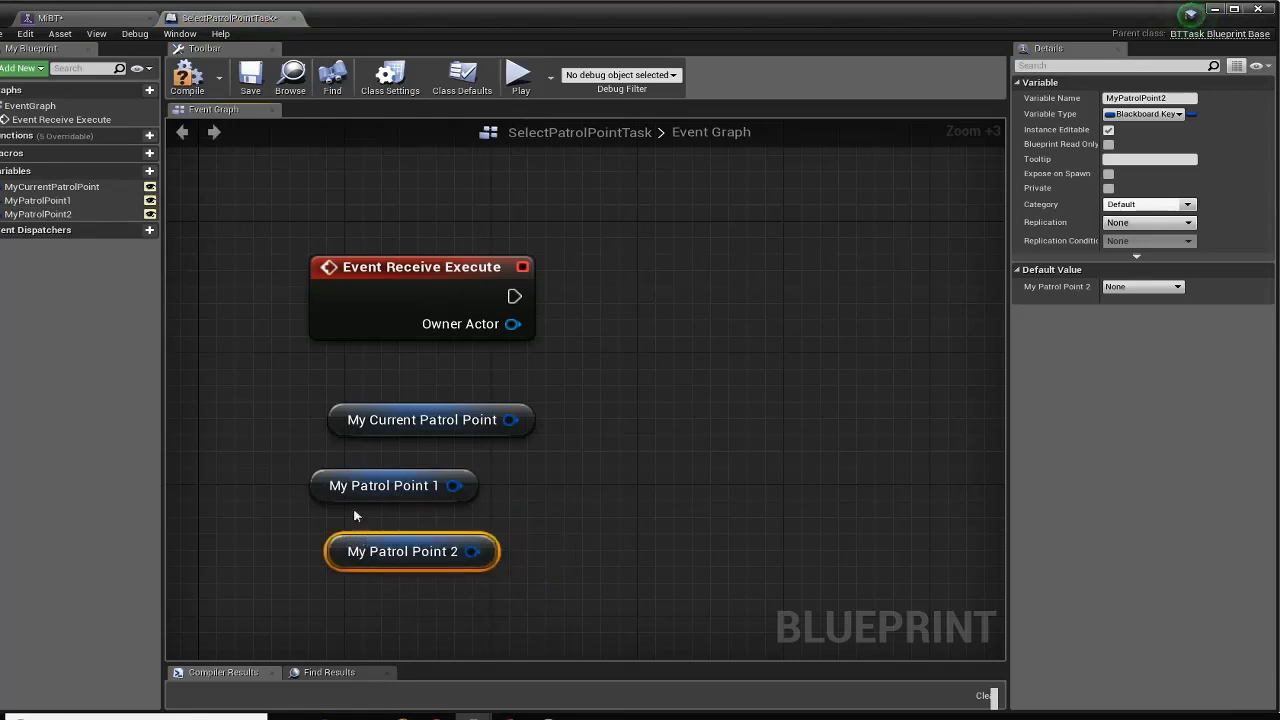
Shift the My Current Patrol Point getter slightly left and connect it to a new Get Blackboard Value as Actor node
{"action": "left_click_drag", "start_coordinate": [337, 417], "coordinate": [316, 410]}
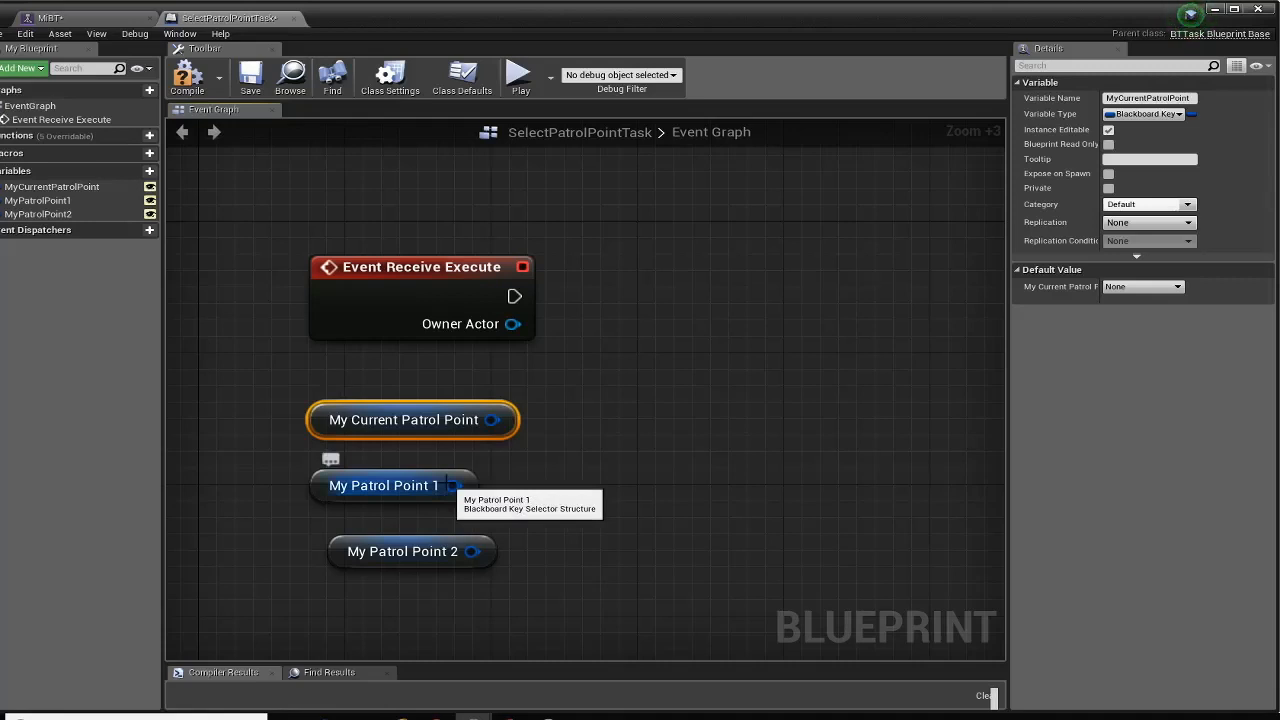
{"action": "left_click_drag", "start_coordinate": [433, 432], "coordinate": [457, 408]}
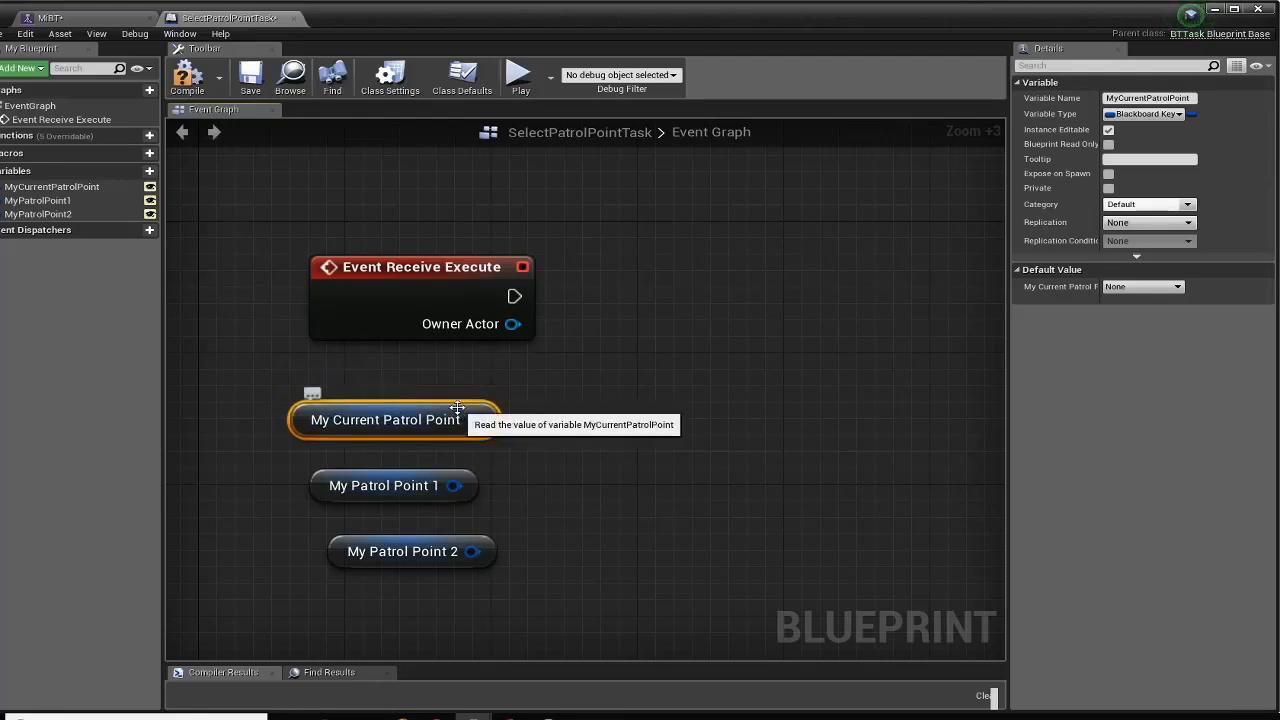
{"action": "left_click_drag", "start_coordinate": [472, 421], "coordinate": [617, 380]}
{"action": "type", "text": "get"}
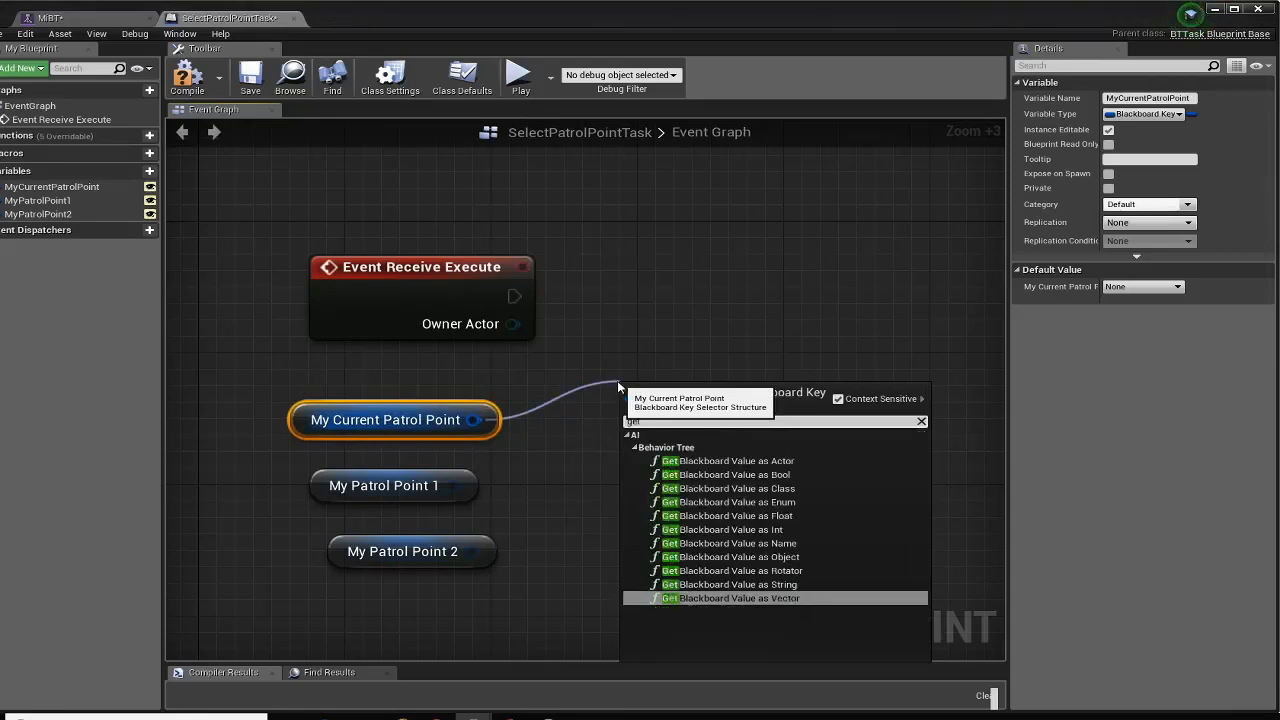
{"action": "key", "text": "Up"}
{"action": "key", "text": "Up"}
{"action": "key", "text": "Up"}
{"action": "key", "text": "Up"}
{"action": "key", "text": "Up"}
{"action": "key", "text": "Up"}
{"action": "key", "text": "Up"}
{"action": "key", "text": "Up"}
{"action": "key", "text": "Up"}
{"action": "key", "text": "Up"}
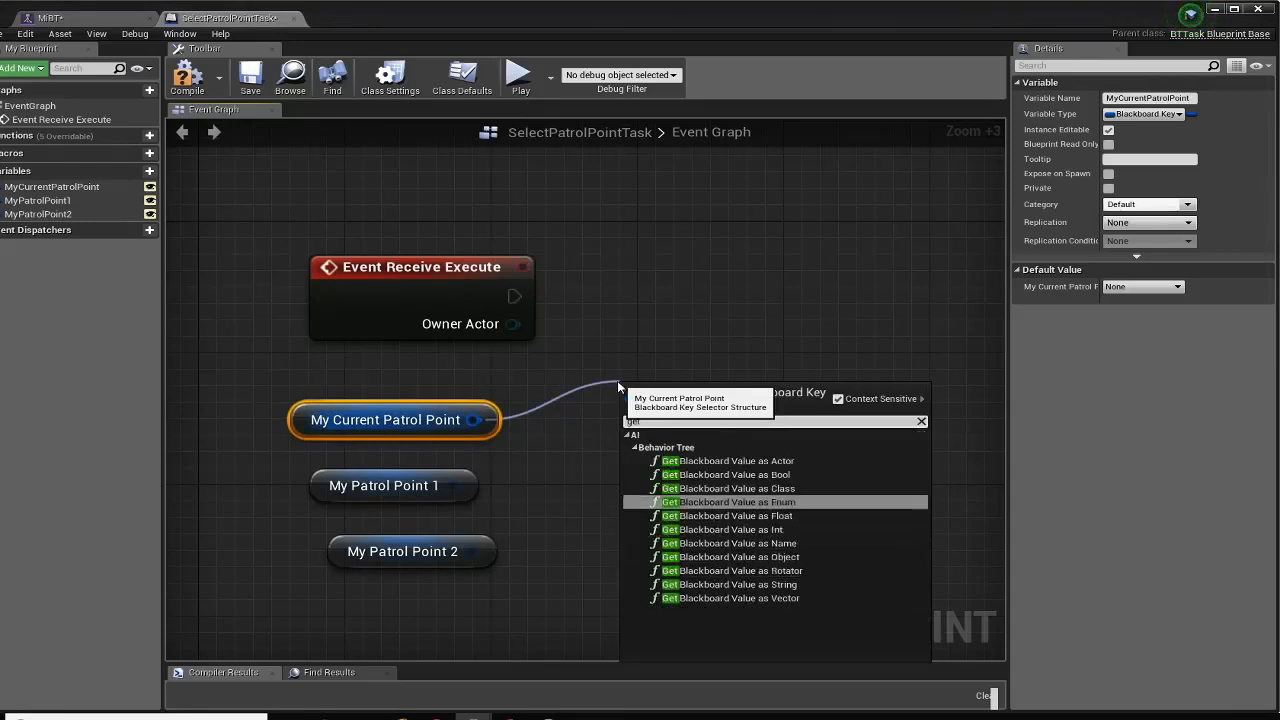
{"action": "key", "text": "Return"}
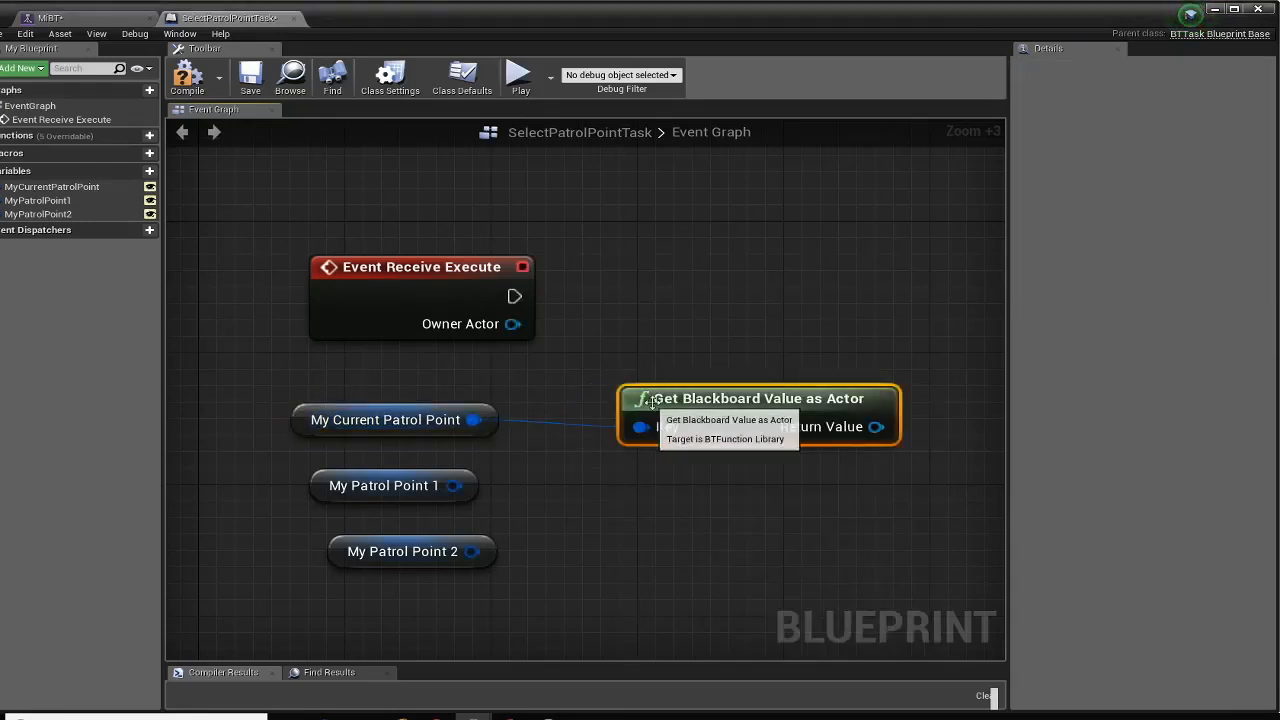
Connect My Patrol Point 1 to its own Get Blackboard Value as Actor node and stack the two value nodes in line
{"action": "left_click", "coordinate": [341, 481]}
{"action": "left_click_drag", "start_coordinate": [434, 486], "coordinate": [588, 479]}
{"action": "type", "text": "get blac"}
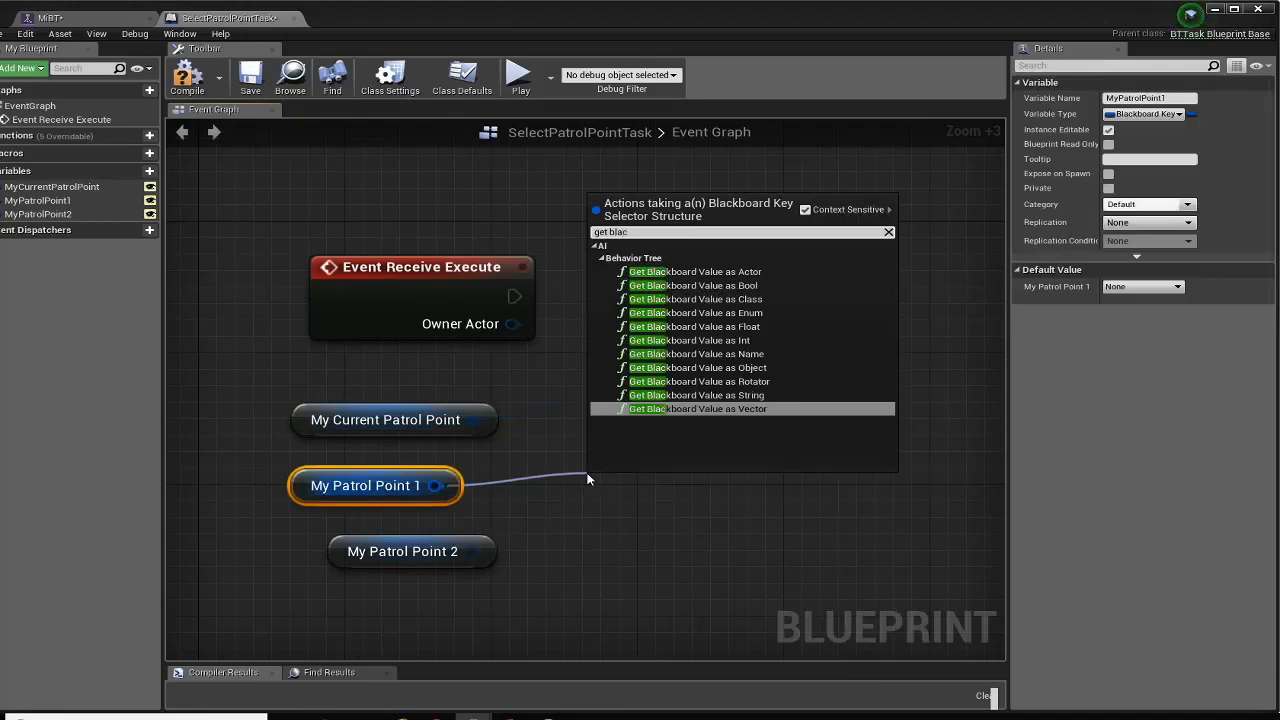
{"action": "left_click", "coordinate": [693, 272]}
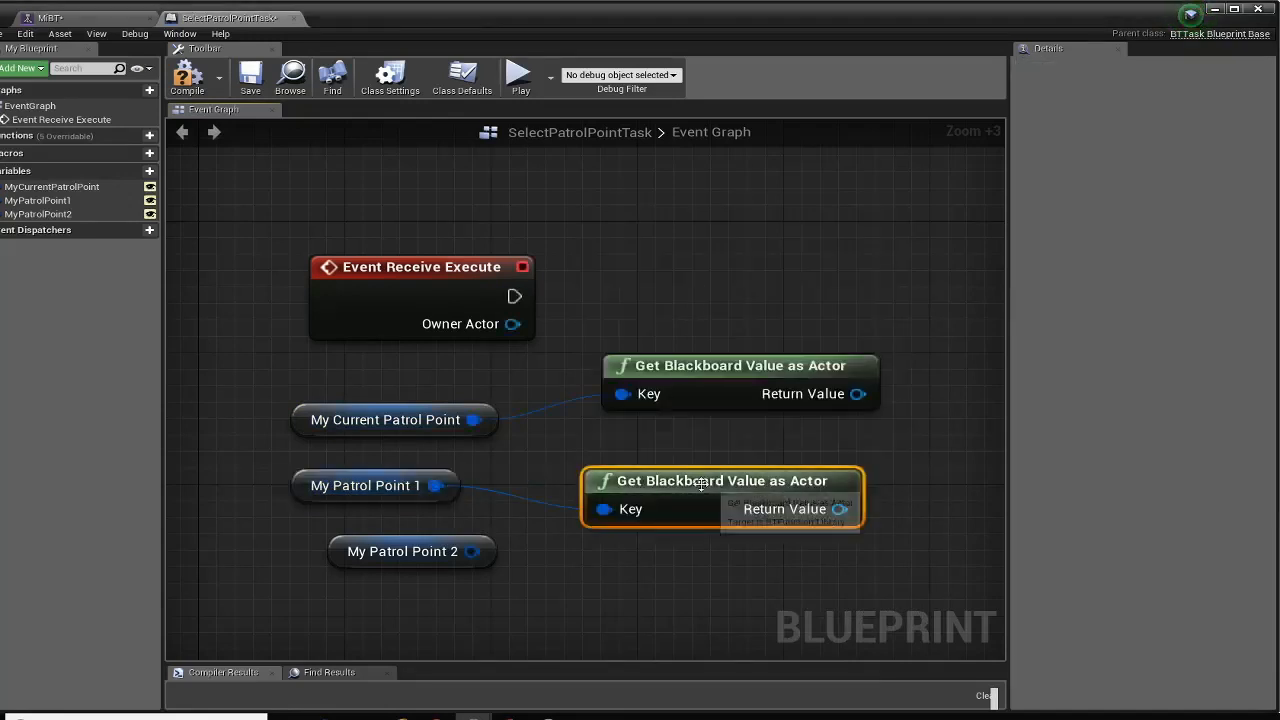
{"action": "left_click_drag", "start_coordinate": [703, 373], "coordinate": [685, 406]}
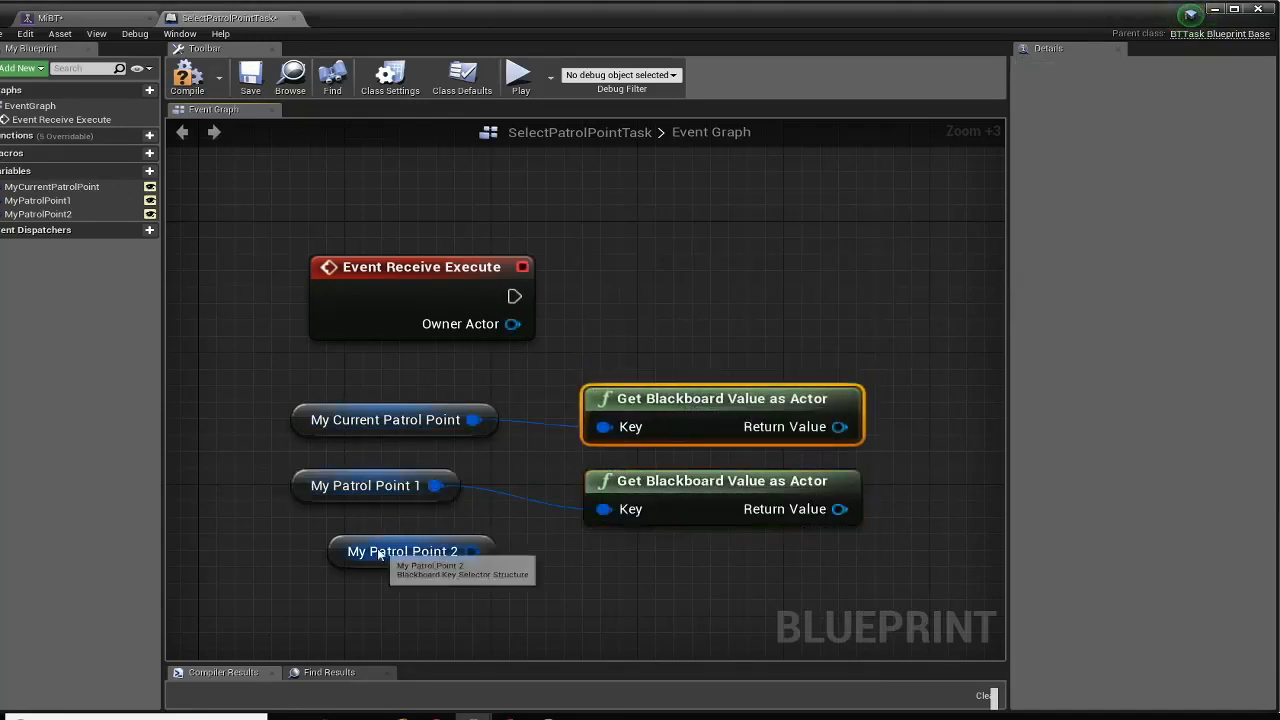
Move My Patrol Point 2 down and left, and shift both Get Blackboard Value as Actor nodes slightly left
{"action": "left_click_drag", "start_coordinate": [383, 548], "coordinate": [325, 580]}
{"action": "right_click_drag", "start_coordinate": [514, 571], "coordinate": [544, 462]}
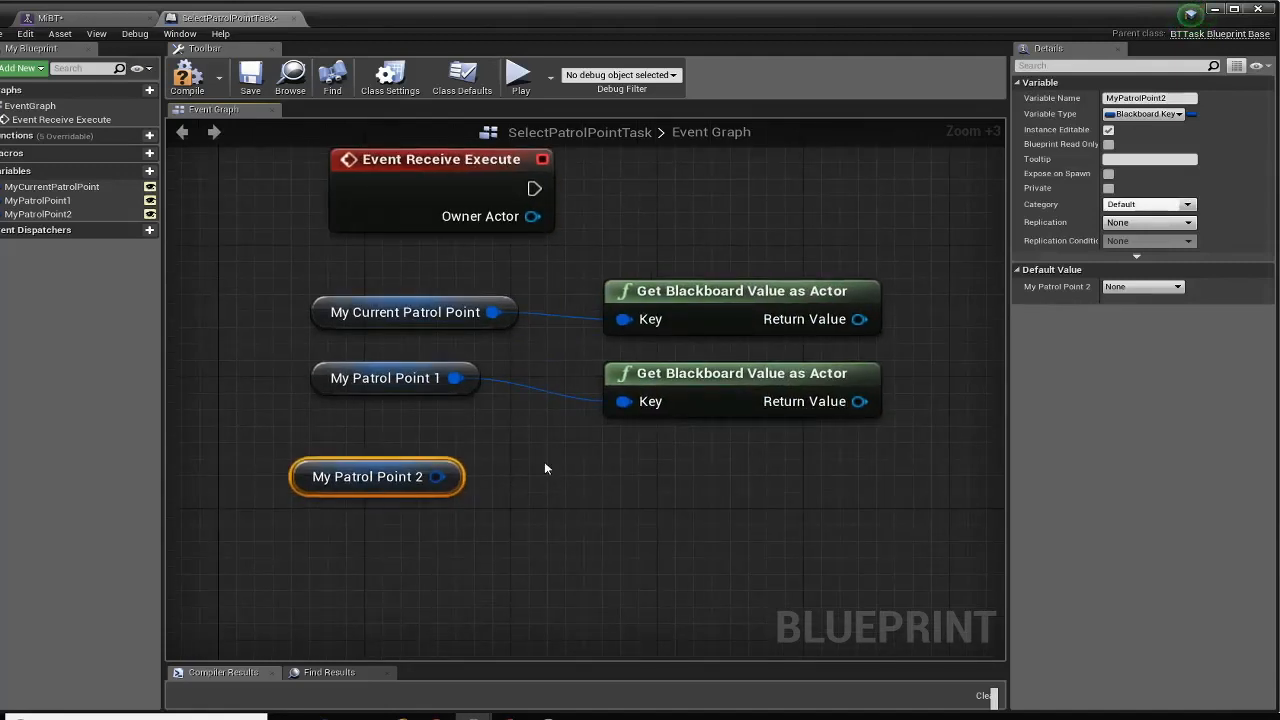
{"action": "right_click_drag", "start_coordinate": [663, 463], "coordinate": [539, 550]}
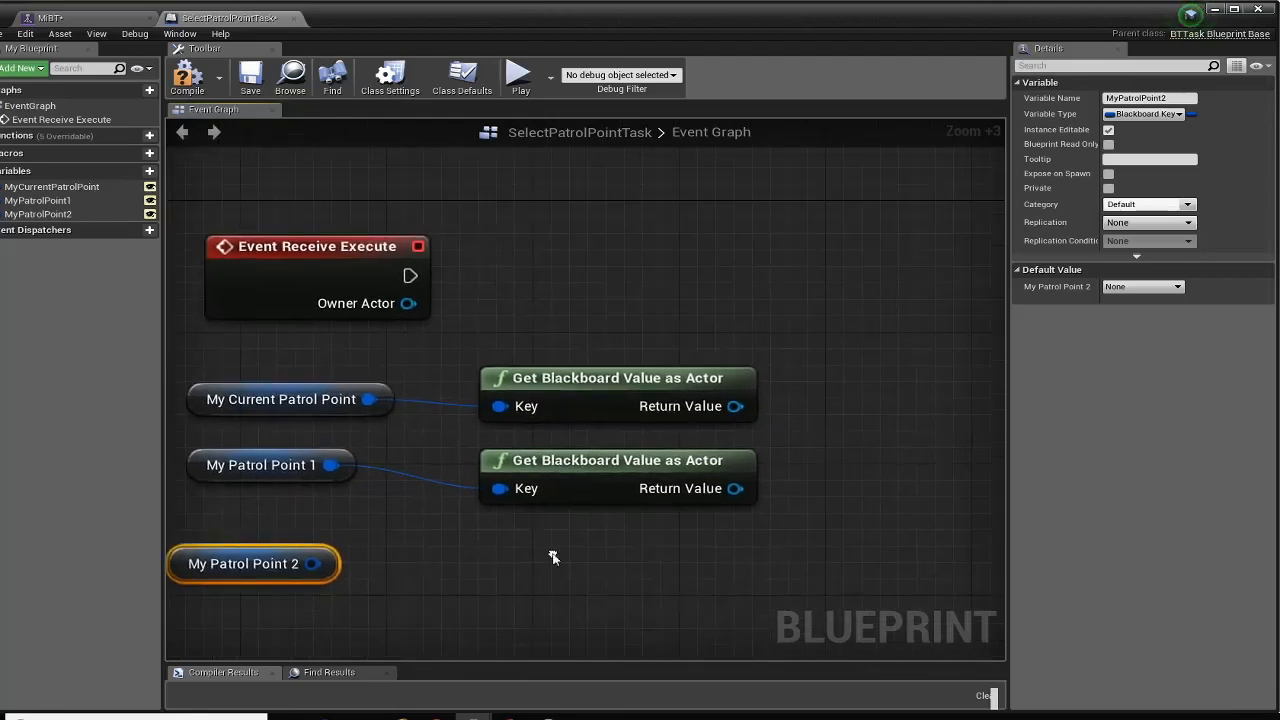
{"action": "left_click_drag", "start_coordinate": [735, 406], "coordinate": [822, 400]}
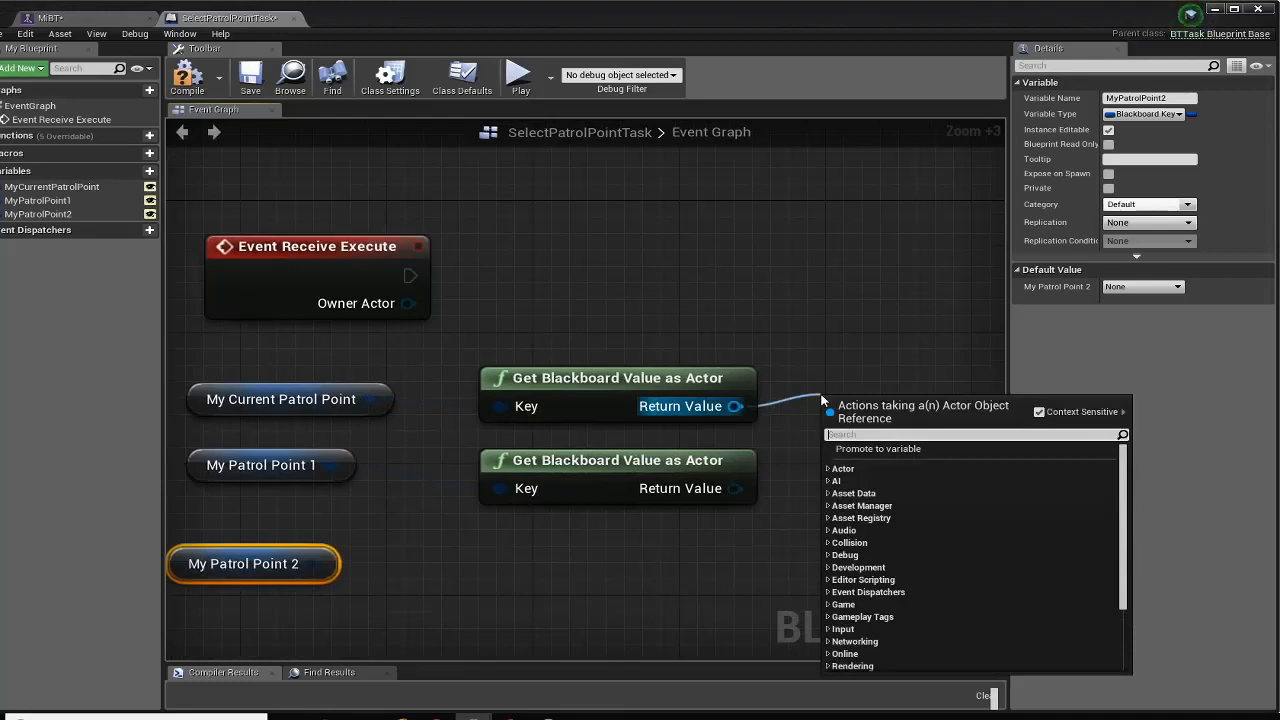
{"action": "left_click", "coordinate": [796, 430]}
{"action": "left_click", "coordinate": [624, 397]}
{"action": "left_click_drag", "start_coordinate": [624, 397], "coordinate": [606, 398]}
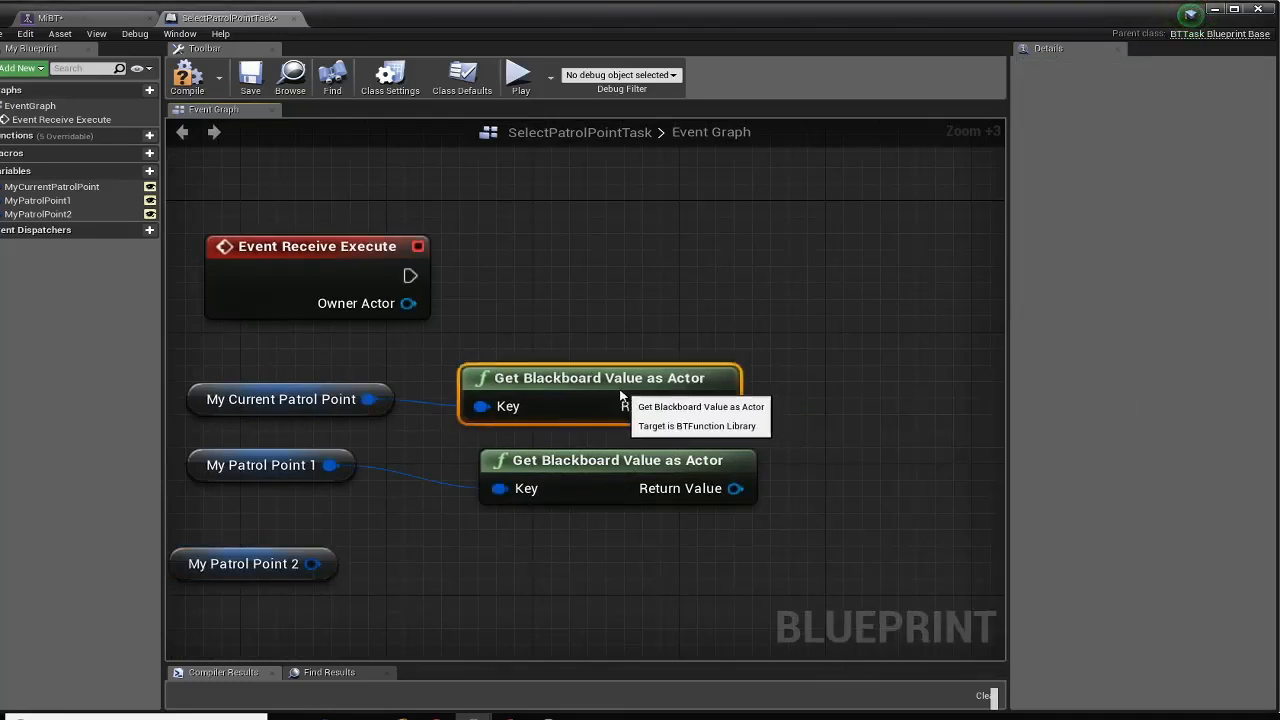
{"action": "left_click_drag", "start_coordinate": [589, 468], "coordinate": [572, 468]}
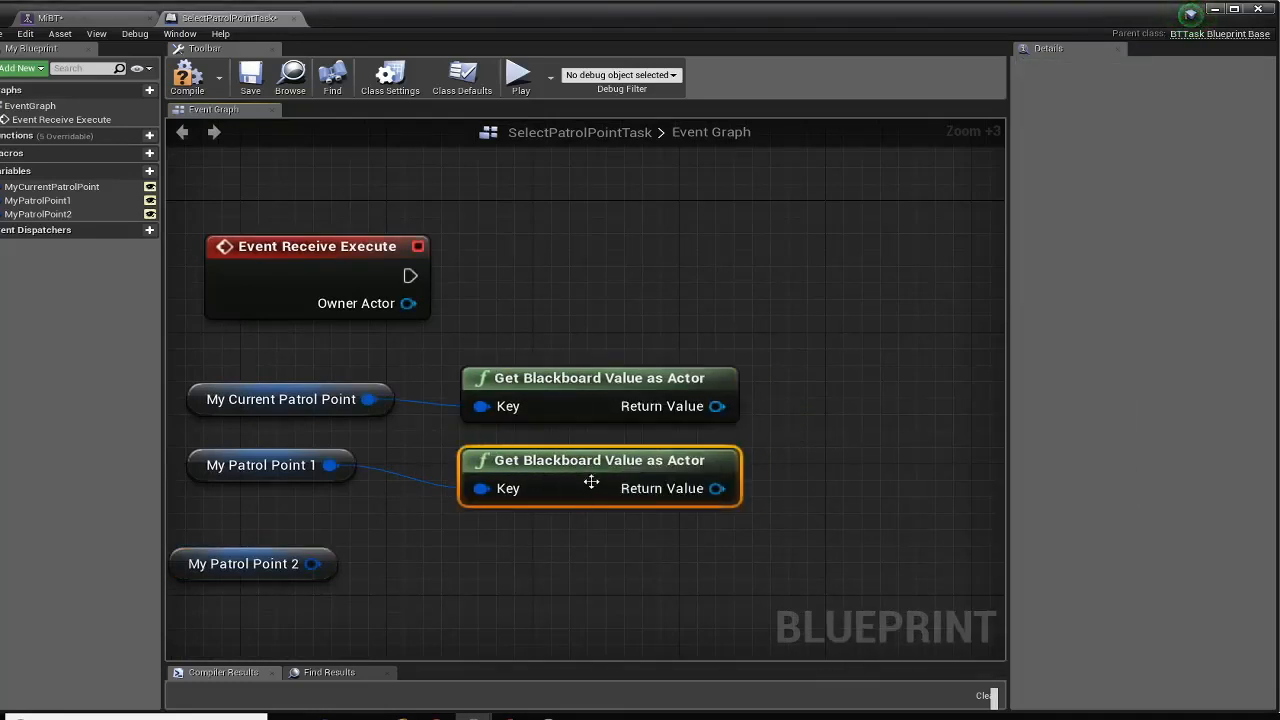
Compare the return values of the two Get Blackboard Value as Actor nodes with an Equal (Object) node
{"action": "left_click_drag", "start_coordinate": [716, 406], "coordinate": [812, 324]}
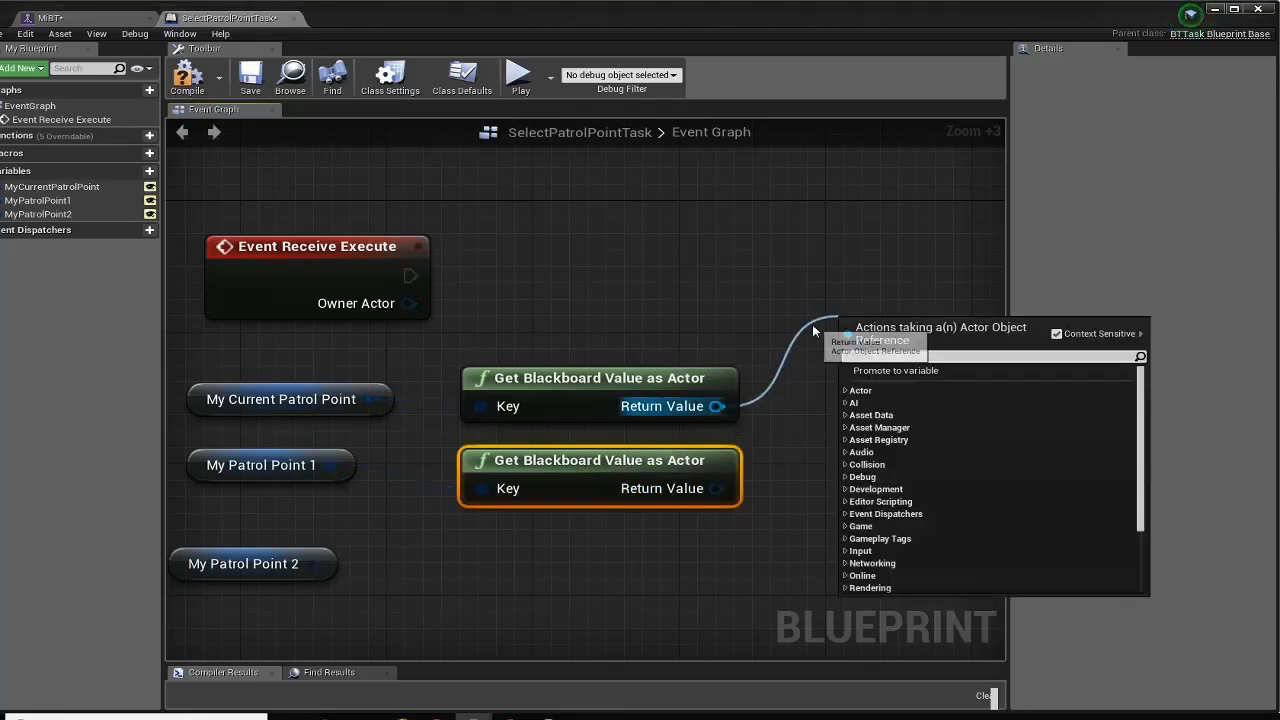
{"action": "type", "text": "=="}
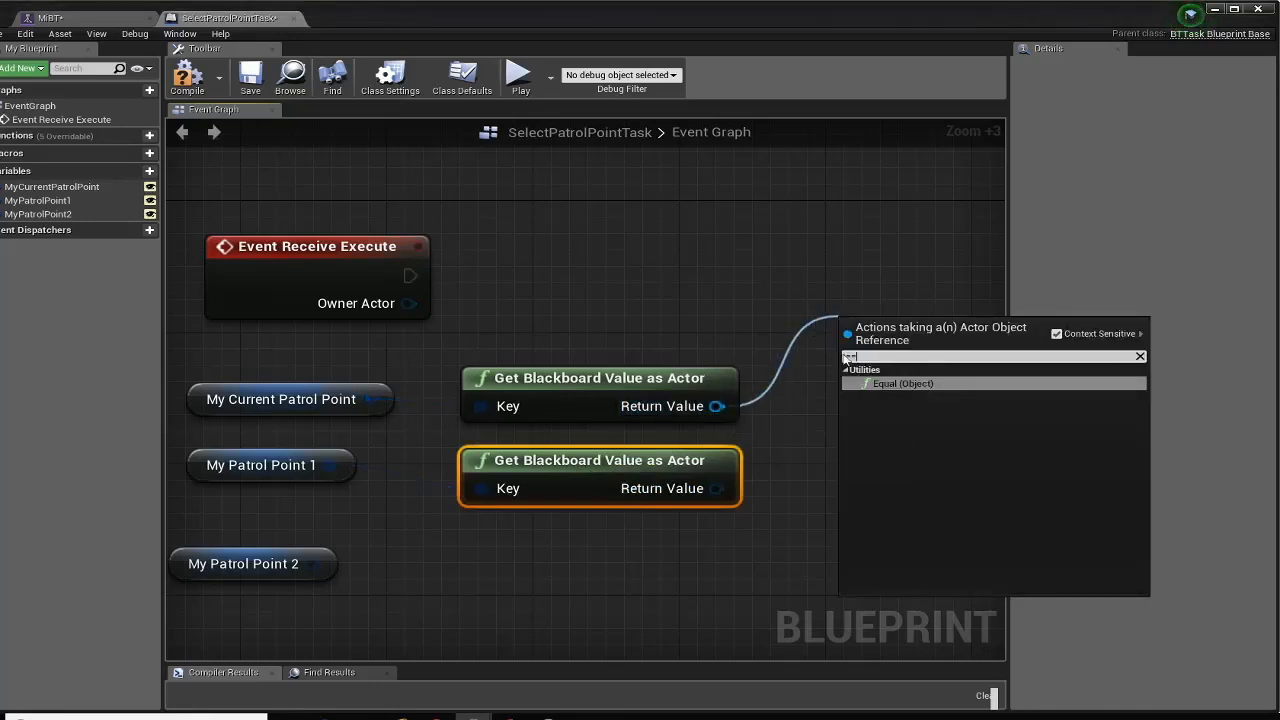
{"action": "left_click", "coordinate": [874, 382]}
{"action": "left_click_drag", "start_coordinate": [716, 488], "coordinate": [855, 403]}
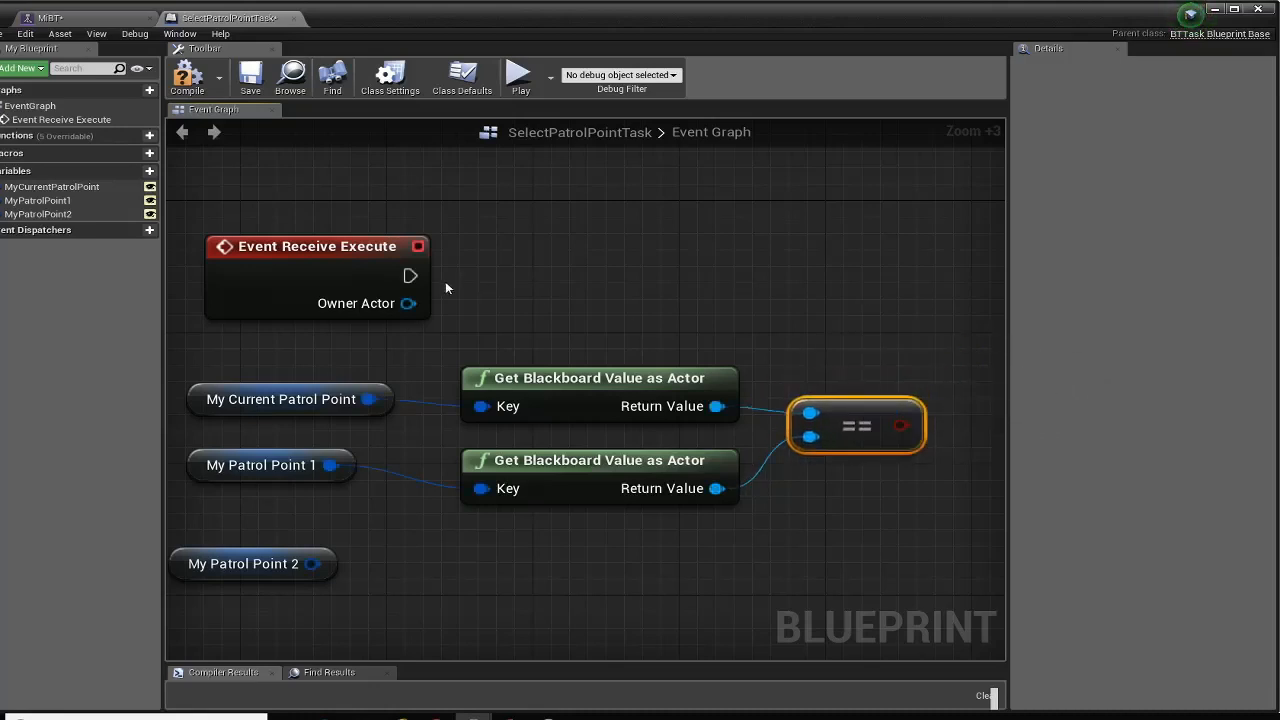
Add a Branch after Event Receive Execute and use the equality result as its Condition
{"action": "left_click_drag", "start_coordinate": [409, 275], "coordinate": [806, 267]}
{"action": "type", "text": "branch"}
{"action": "key", "text": "Return"}
{"action": "left_click_drag", "start_coordinate": [868, 278], "coordinate": [920, 246]}
{"action": "right_click_drag", "start_coordinate": [823, 500], "coordinate": [729, 514]}
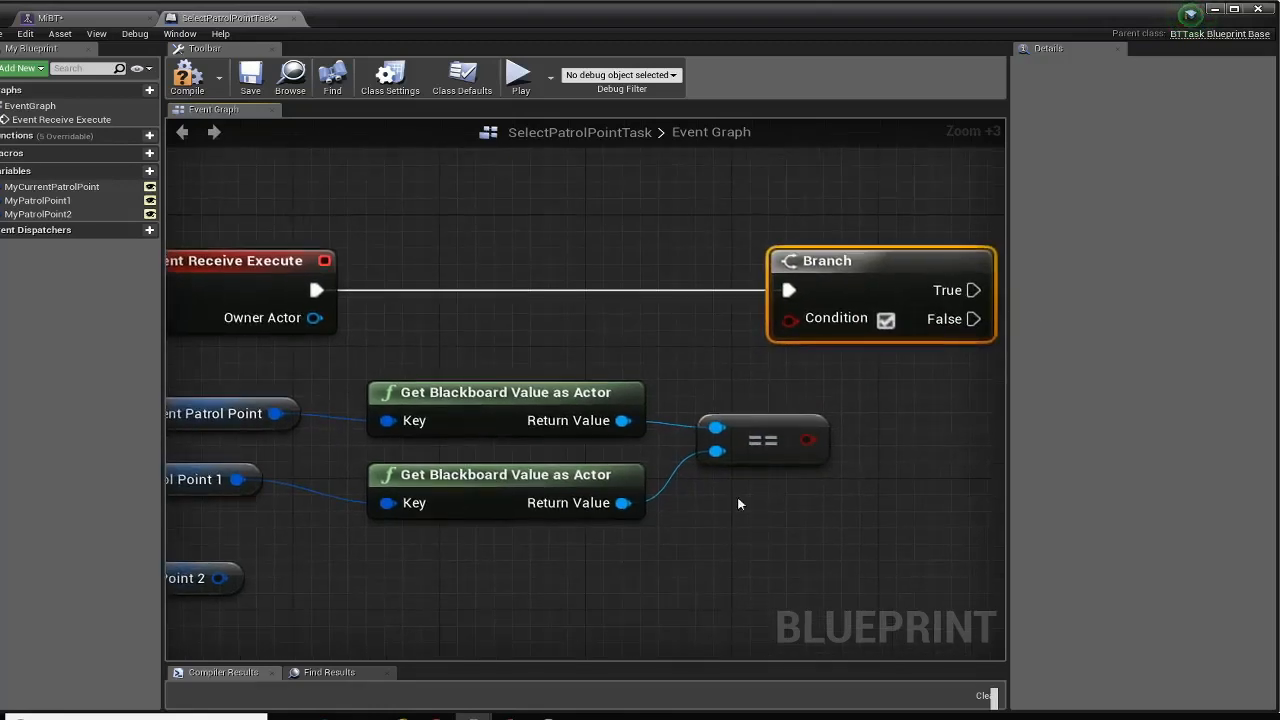
{"action": "left_click_drag", "start_coordinate": [806, 438], "coordinate": [790, 320]}
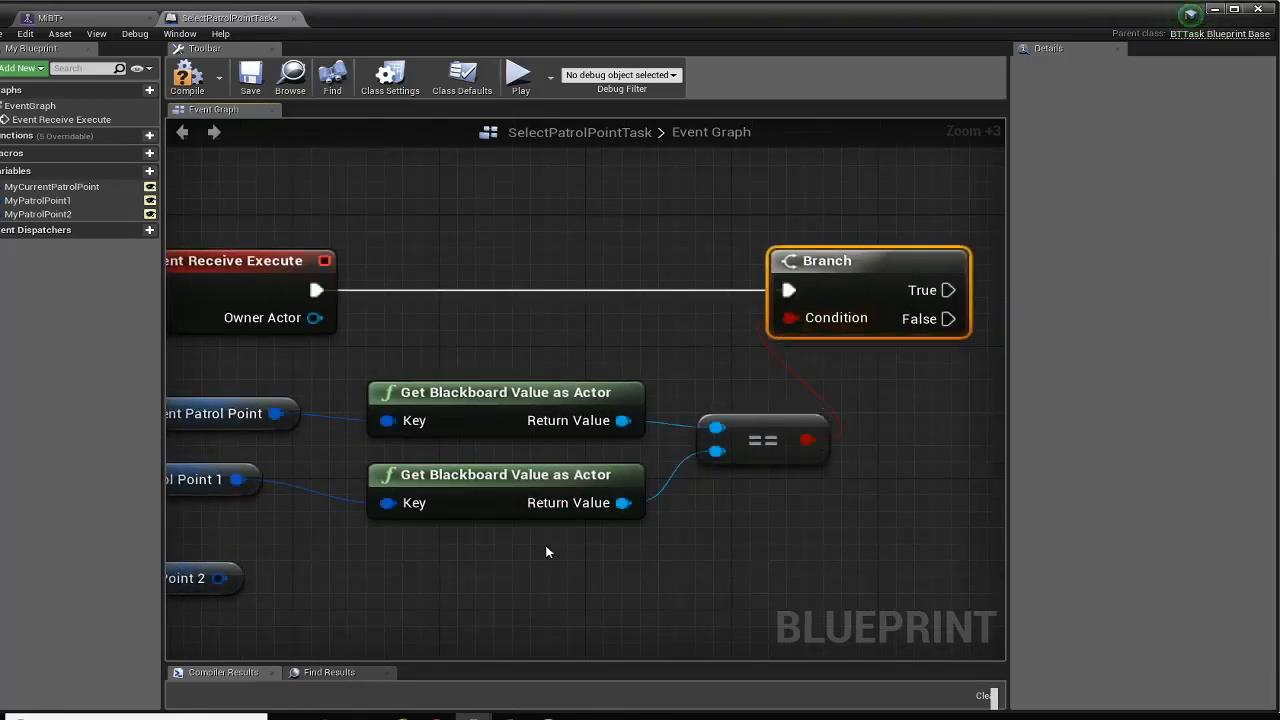
Move the My Patrol Point 2 getter to the right of the Branch node, slightly above its True output
{"action": "right_click_drag", "start_coordinate": [168, 385], "coordinate": [279, 309]}
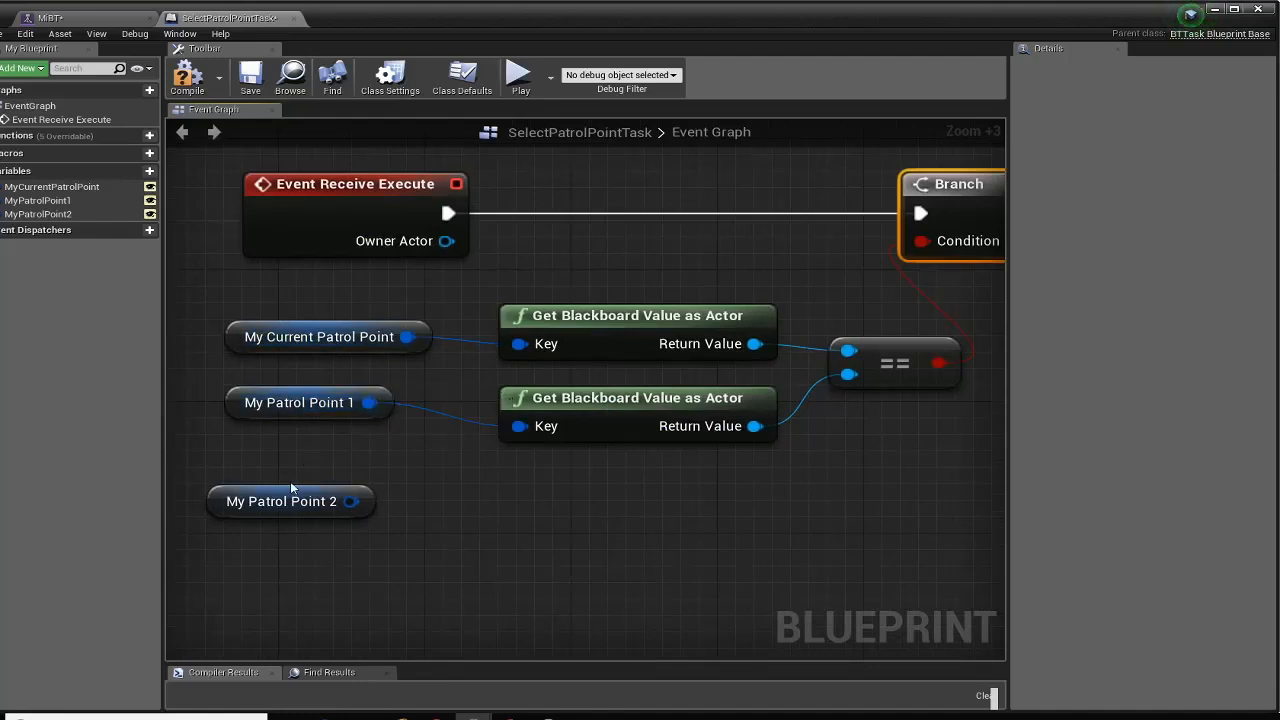
{"action": "left_click_drag", "start_coordinate": [340, 495], "coordinate": [948, 518]}
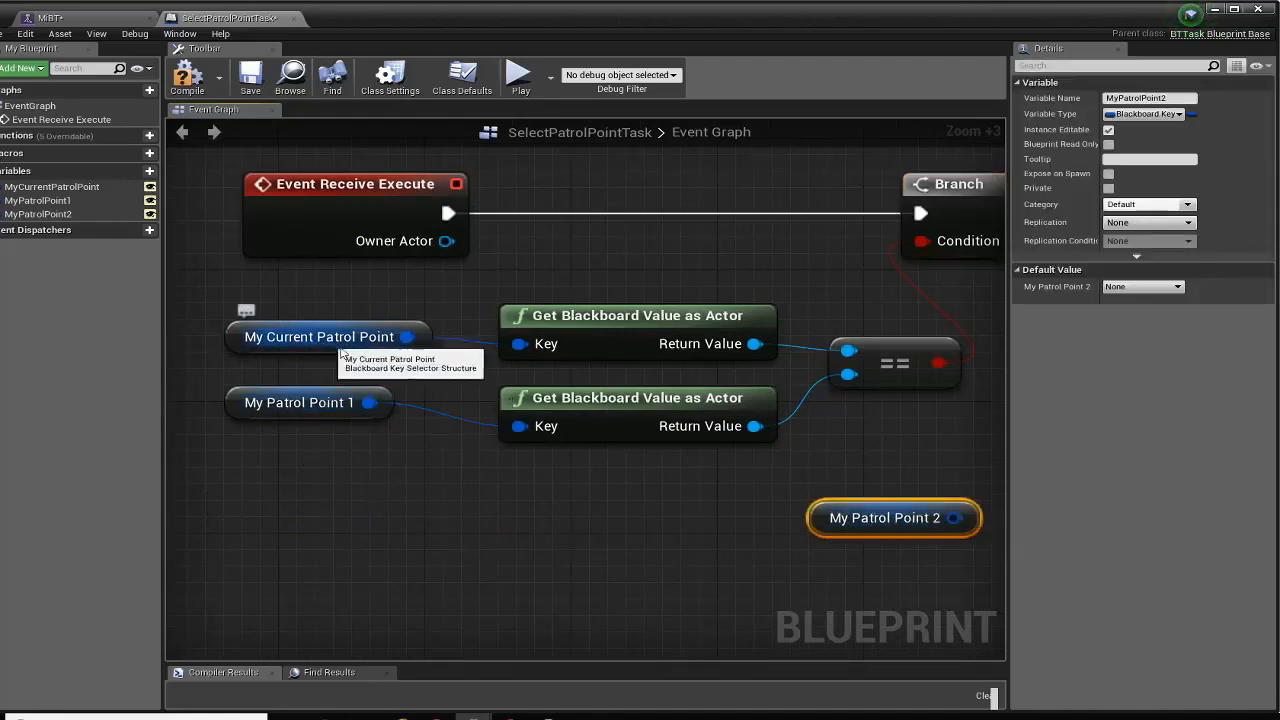
{"action": "right_click_drag", "start_coordinate": [785, 549], "coordinate": [533, 483]}
{"action": "left_click_drag", "start_coordinate": [586, 479], "coordinate": [861, 447]}
{"action": "right_click_drag", "start_coordinate": [770, 326], "coordinate": [649, 384]}
{"action": "right_click_drag", "start_coordinate": [808, 392], "coordinate": [702, 514]}
{"action": "left_click_drag", "start_coordinate": [656, 617], "coordinate": [835, 309]}
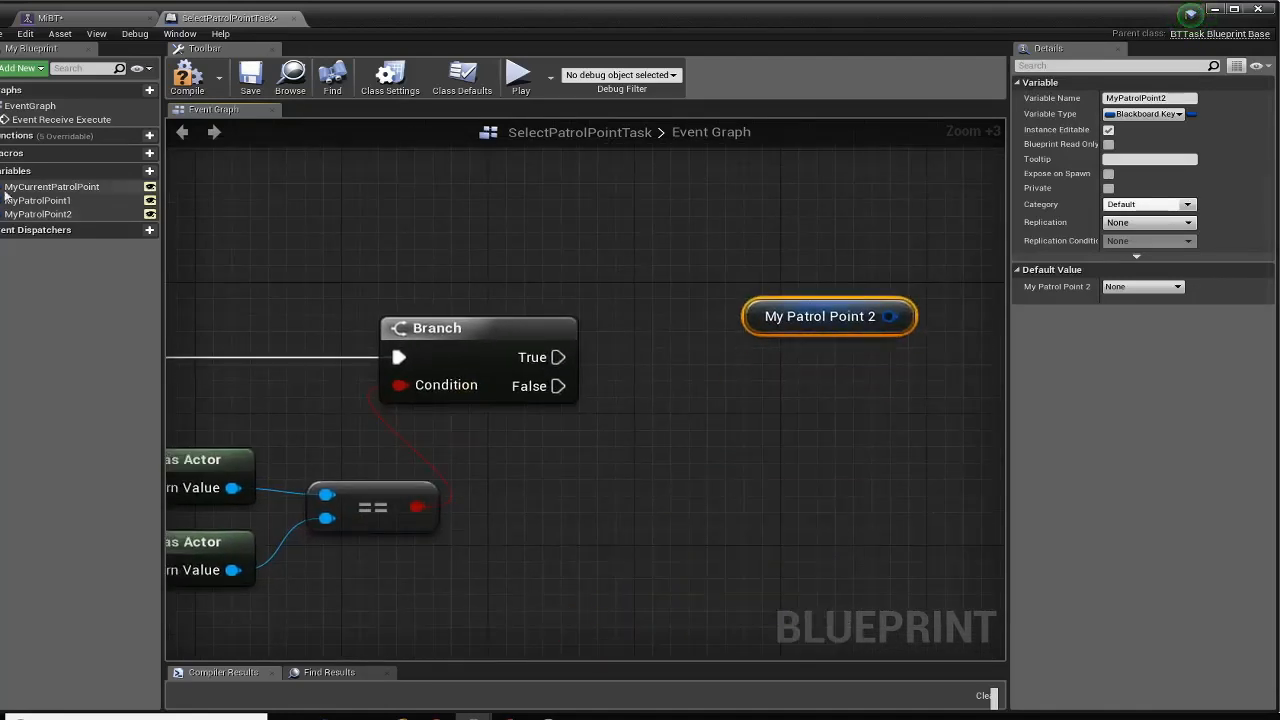
Place a second MyCurrentPatrolPoint getter above the Branch node
{"action": "left_click_drag", "start_coordinate": [30, 191], "coordinate": [287, 224]}
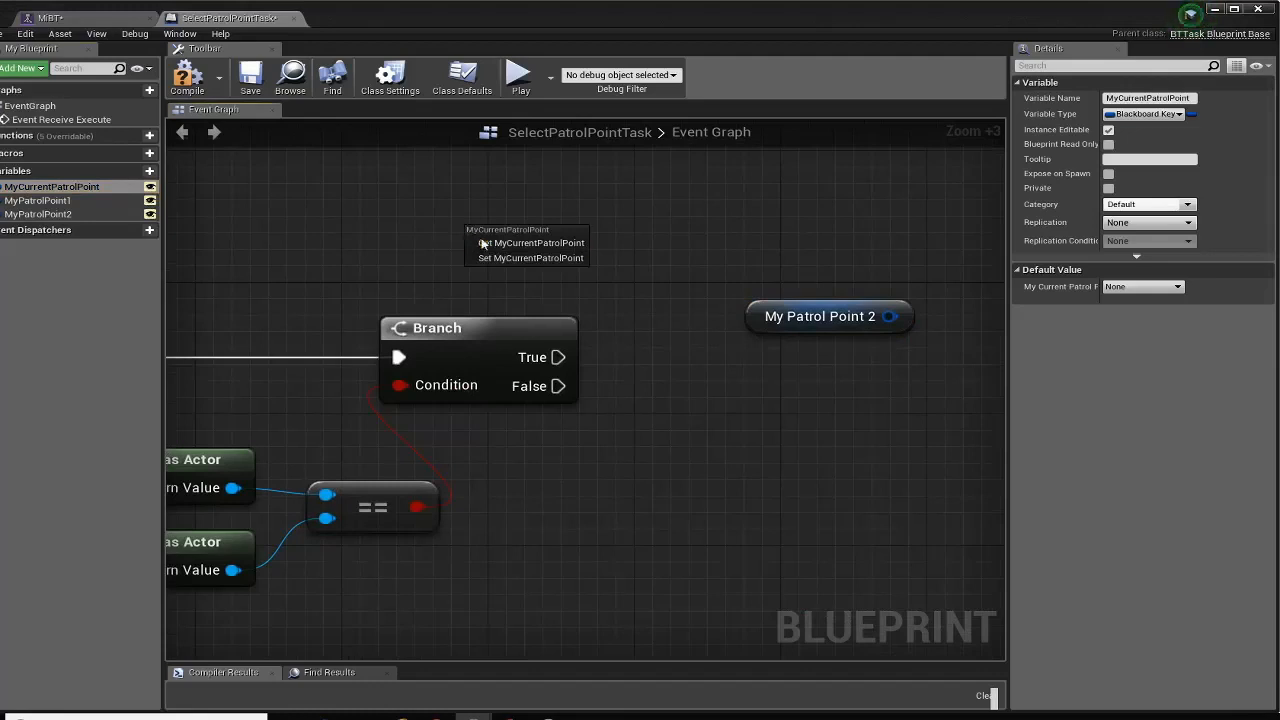
{"action": "left_click", "coordinate": [484, 243]}
{"action": "right_click_drag", "start_coordinate": [660, 273], "coordinate": [101, 574]}
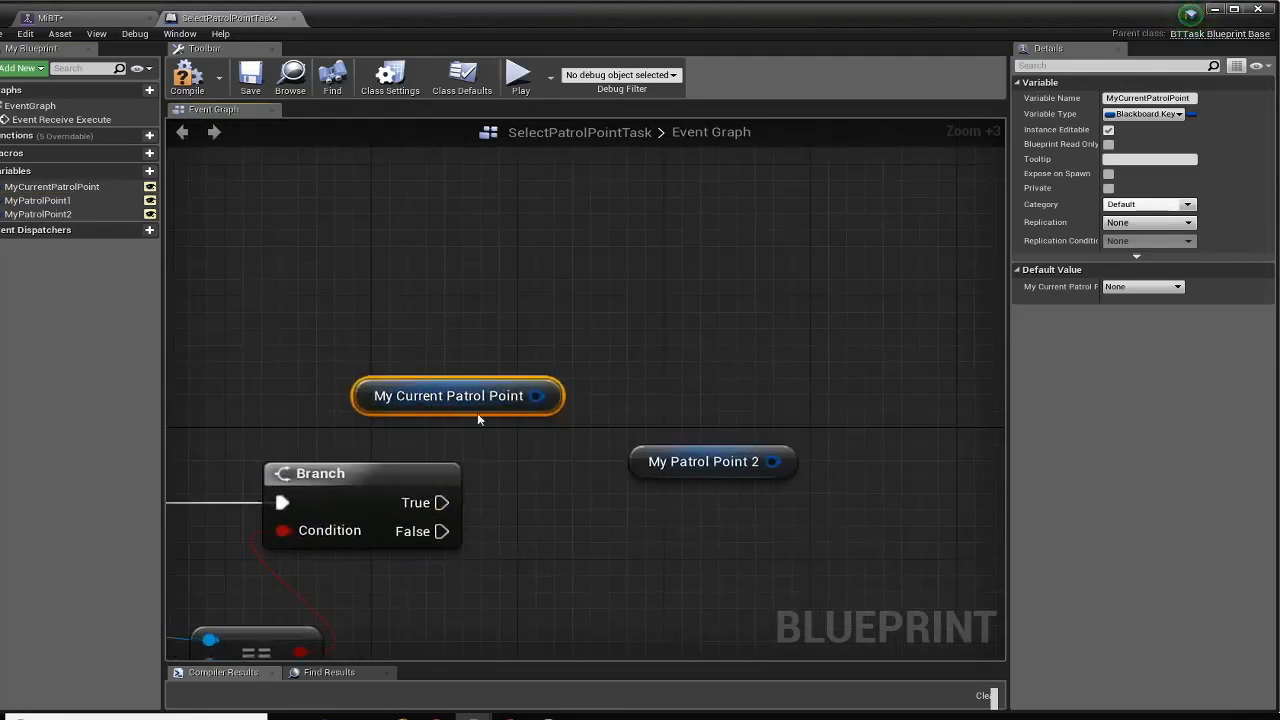
Add a Set Blackboard Value as Object node keyed by the upper My Current Patrol Point getter and run it from the Branch's True output
{"action": "left_click_drag", "start_coordinate": [537, 396], "coordinate": [663, 260]}
{"action": "type", "text": "set bl"}
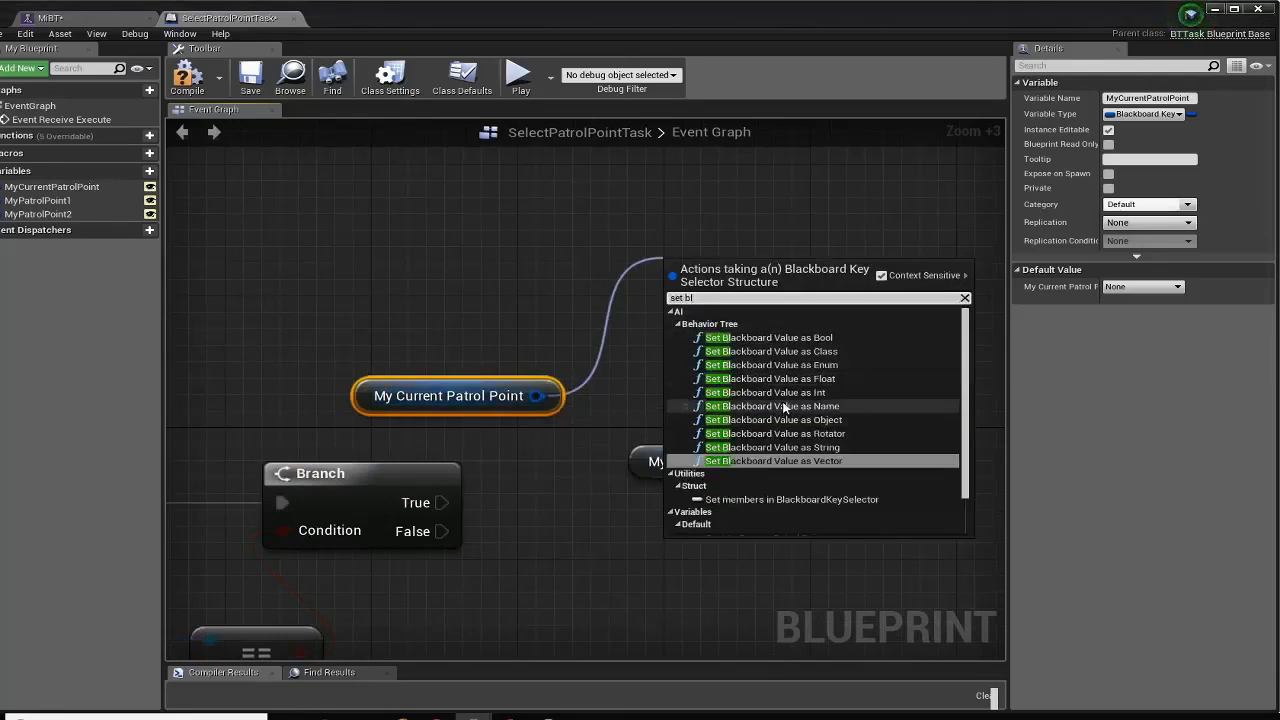
{"action": "left_click", "coordinate": [784, 419]}
{"action": "left_click_drag", "start_coordinate": [779, 335], "coordinate": [834, 286]}
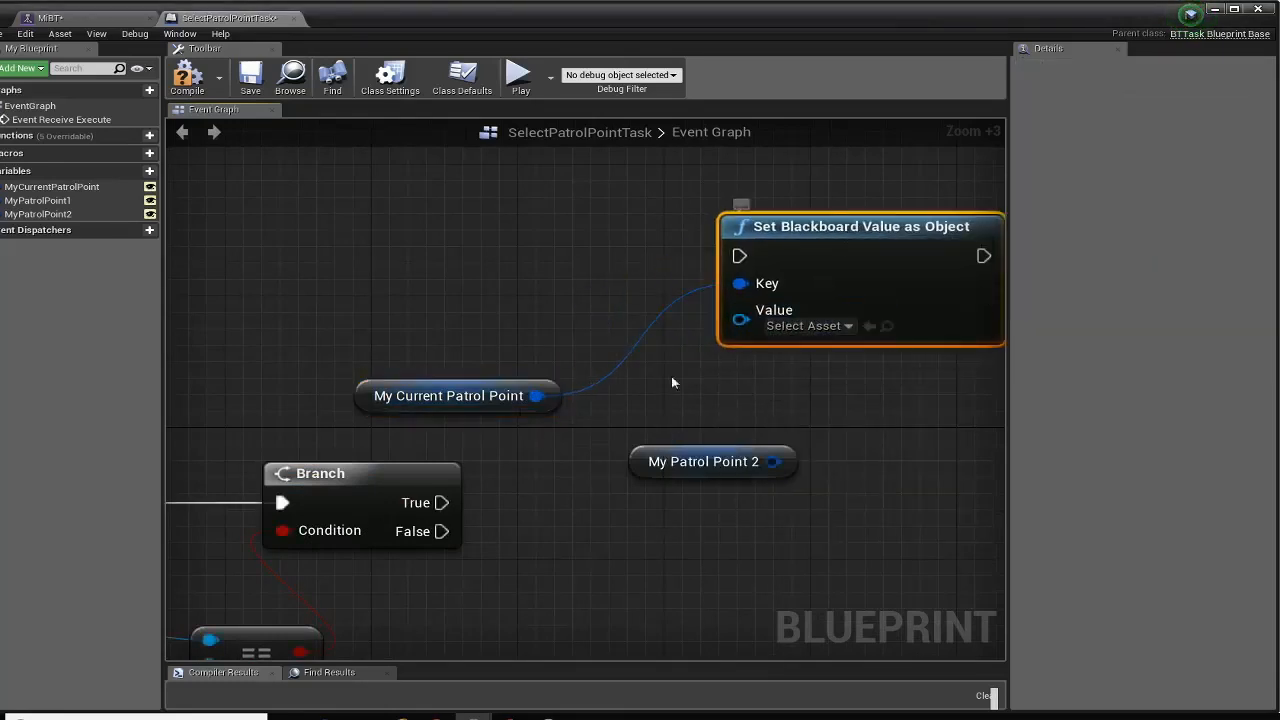
{"action": "left_click_drag", "start_coordinate": [441, 503], "coordinate": [740, 257]}
Read My Patrol Point 2 with Get Blackboard Value as Object and feed the result into the Set Blackboard Value as Object node's Value
{"action": "left_click_drag", "start_coordinate": [775, 440], "coordinate": [740, 320]}
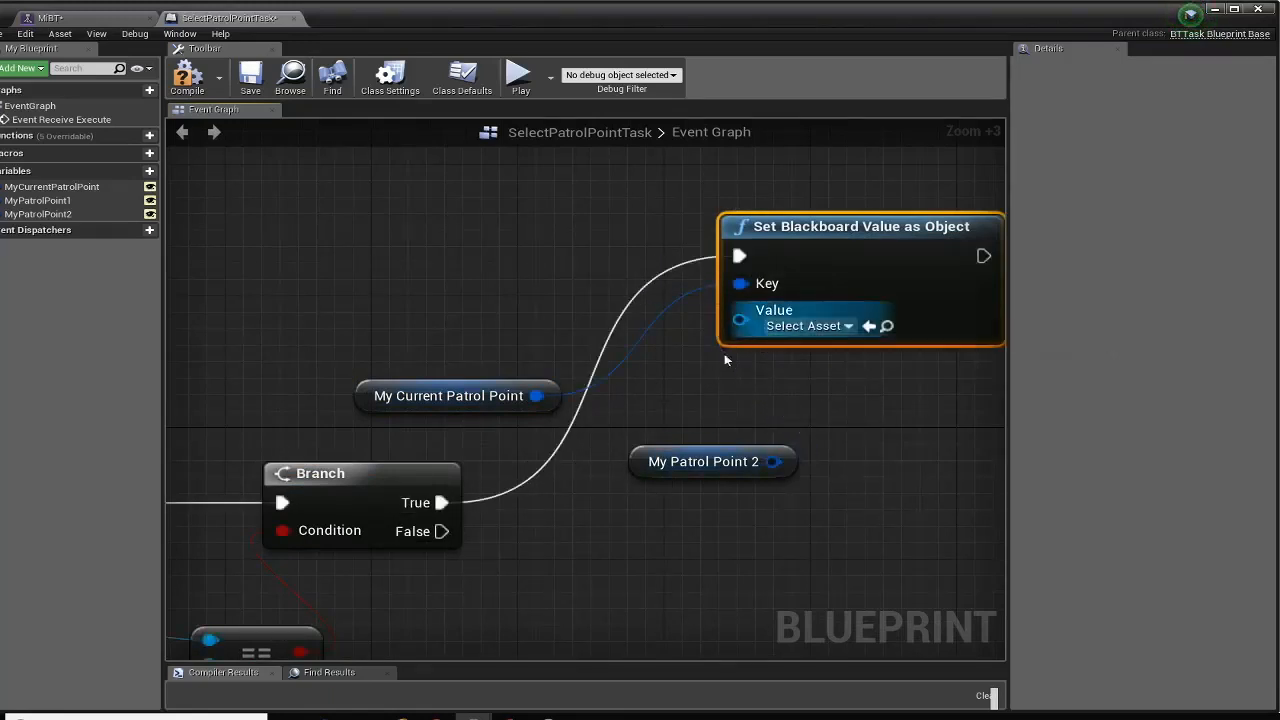
{"action": "left_click_drag", "start_coordinate": [773, 461], "coordinate": [819, 411]}
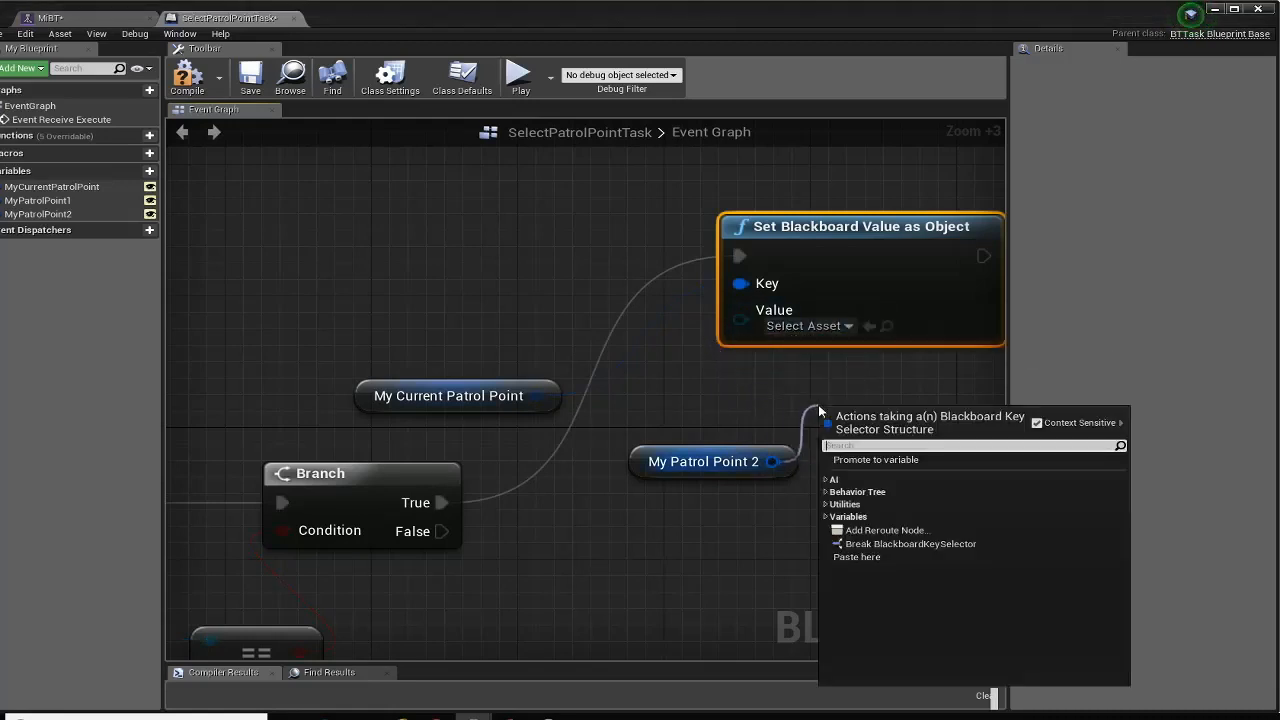
{"action": "type", "text": "get blac"}
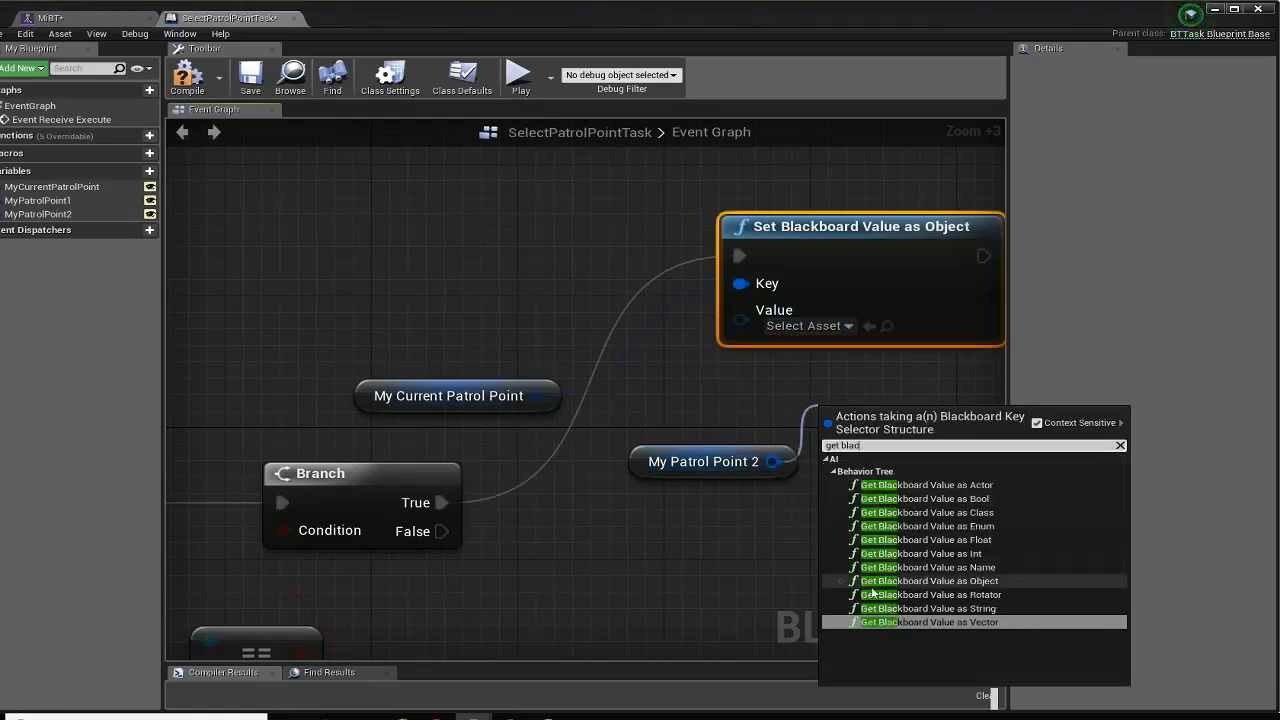
{"action": "left_click", "coordinate": [934, 591]}
{"action": "right_click_drag", "start_coordinate": [948, 416], "coordinate": [818, 412]}
{"action": "left_click_drag", "start_coordinate": [946, 450], "coordinate": [614, 319]}
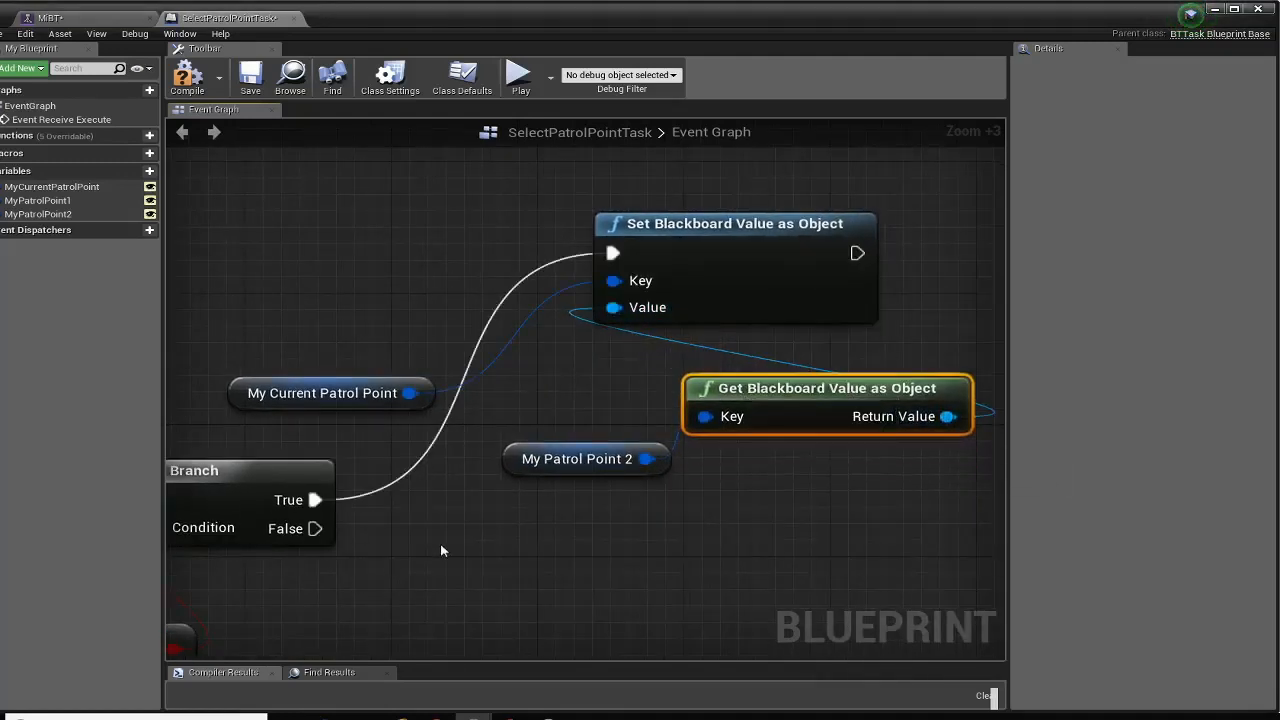
Move the compared My Current Patrol Point getter and its Get Blackboard Value as Actor node slightly higher below Event Receive Execute
{"action": "right_click_drag", "start_coordinate": [457, 537], "coordinate": [871, 469]}
{"action": "right_click_drag", "start_coordinate": [373, 475], "coordinate": [706, 379]}
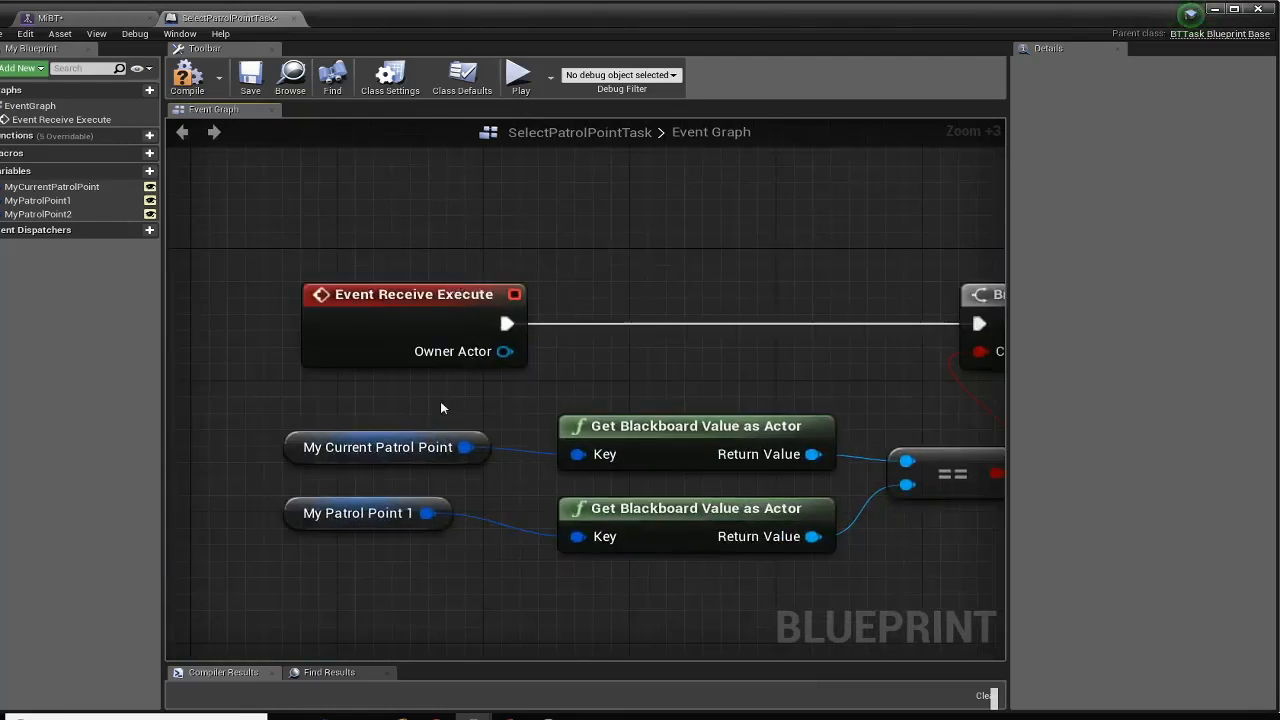
{"action": "mouse_move", "coordinate": [432, 432]}
{"action": "left_mouse_down"}
{"action": "mouse_move", "coordinate": [450, 399]}
{"action": "mouse_move", "coordinate": [450, 415]}
{"action": "left_mouse_up"}
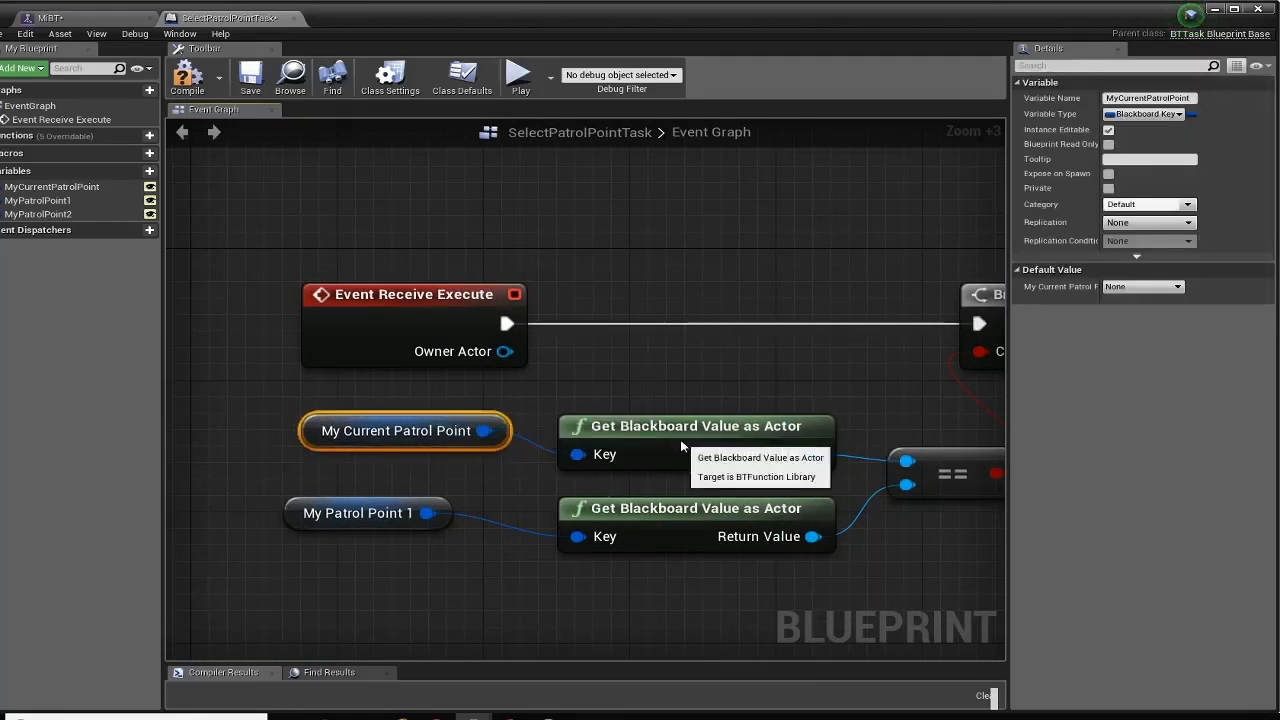
{"action": "left_click_drag", "start_coordinate": [679, 437], "coordinate": [683, 420]}
{"action": "left_click_drag", "start_coordinate": [578, 437], "coordinate": [485, 431]}
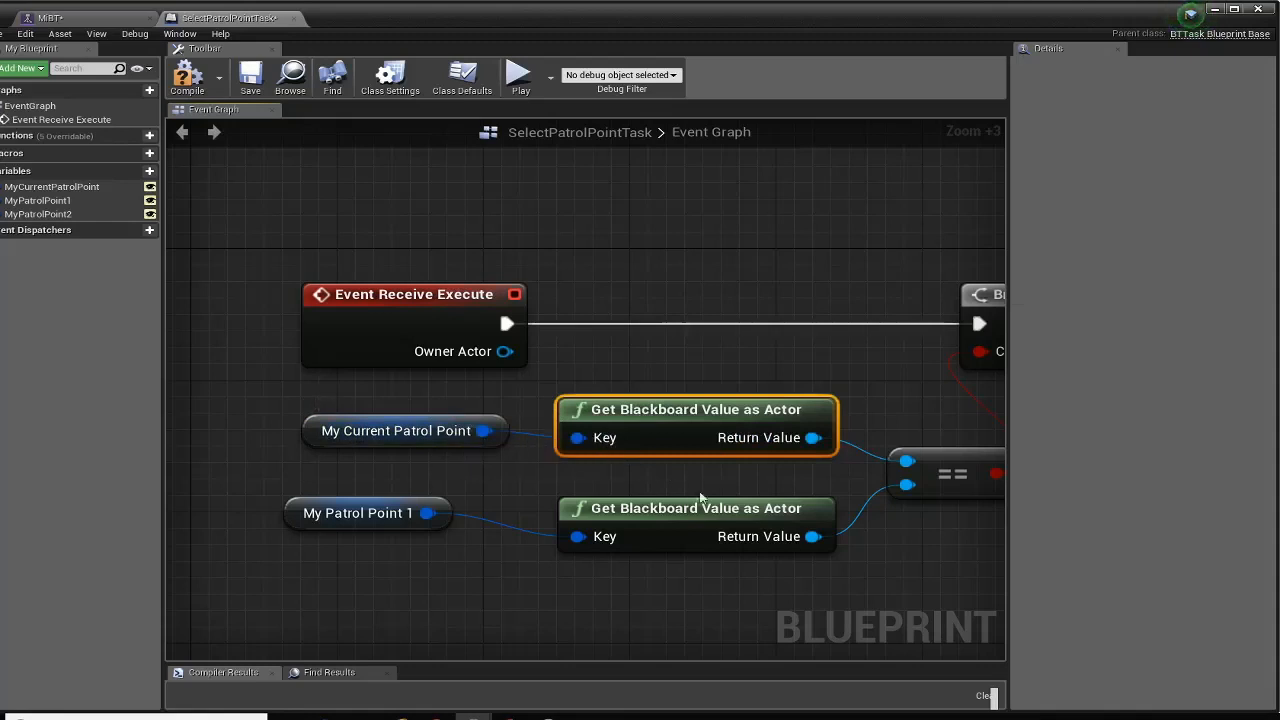
{"action": "left_click", "coordinate": [697, 510]}
{"action": "right_click_drag", "start_coordinate": [719, 479], "coordinate": [677, 458]}
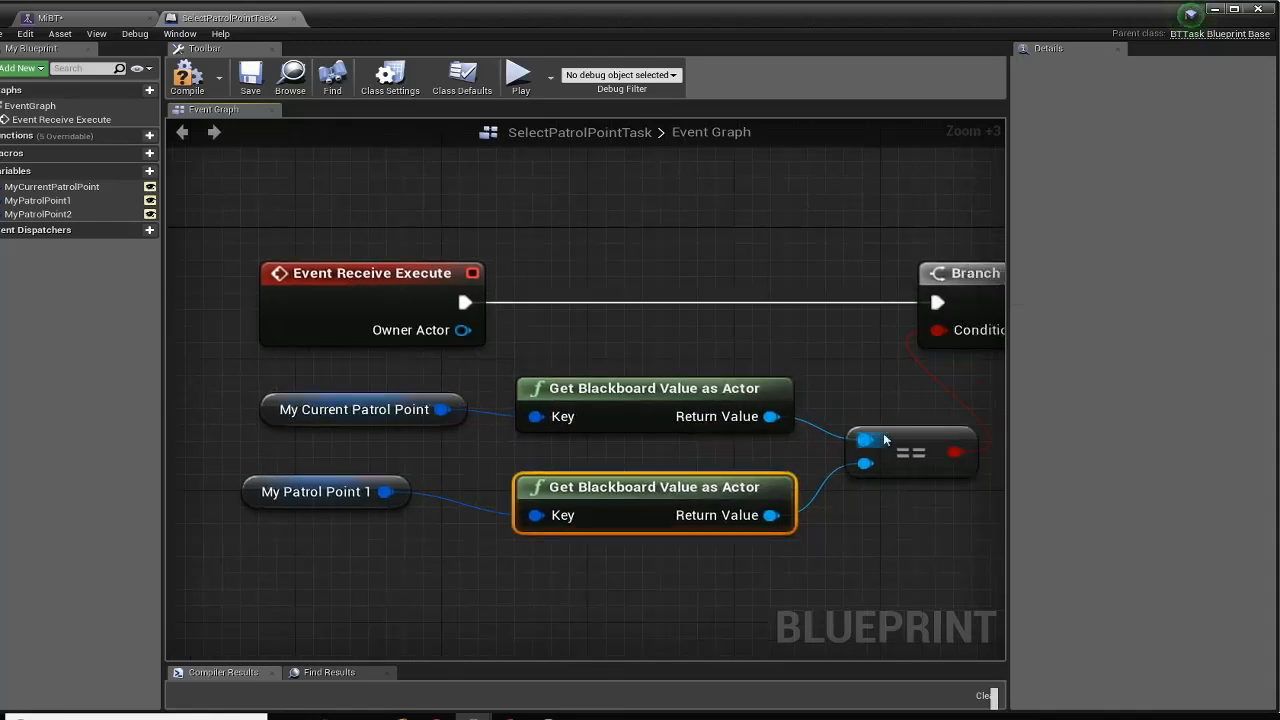
{"action": "left_click", "coordinate": [893, 449]}
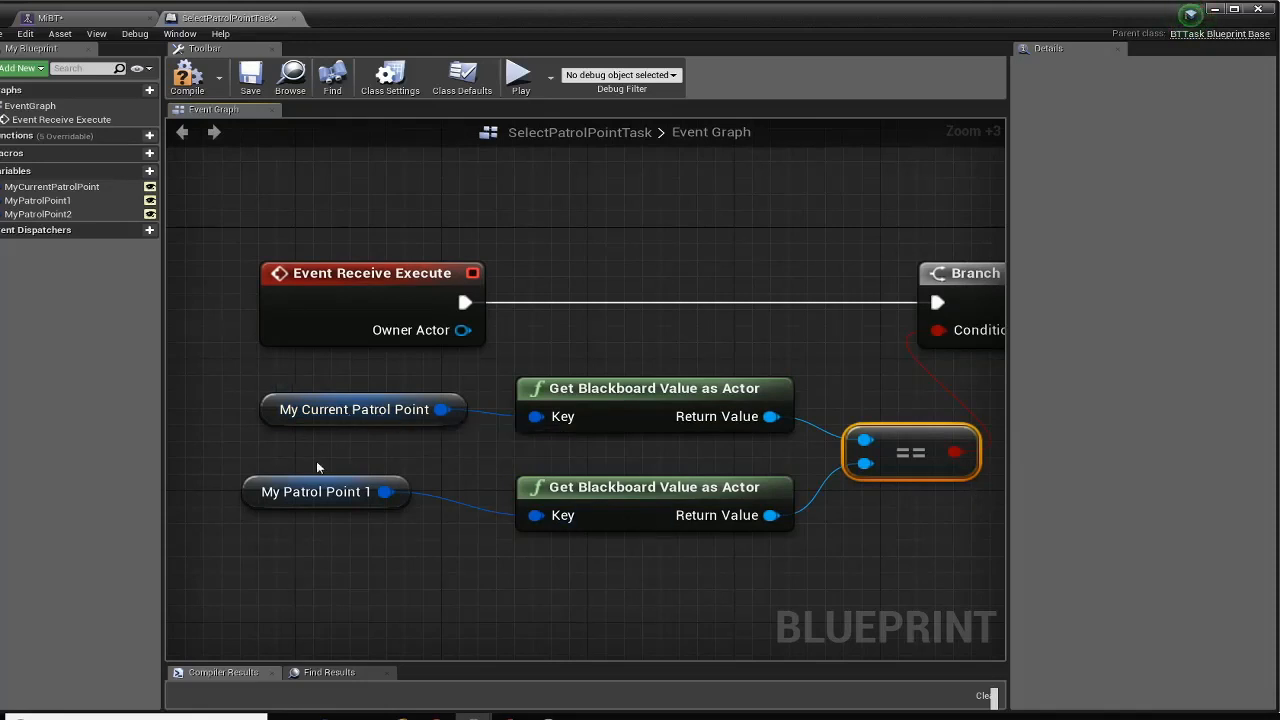
{"action": "left_click", "coordinate": [325, 490]}
Move the My Patrol Point 2 getter and its Get Blackboard Value as Object node slightly up and left, beneath the Set node
{"action": "right_click_drag", "start_coordinate": [967, 302], "coordinate": [567, 385]}
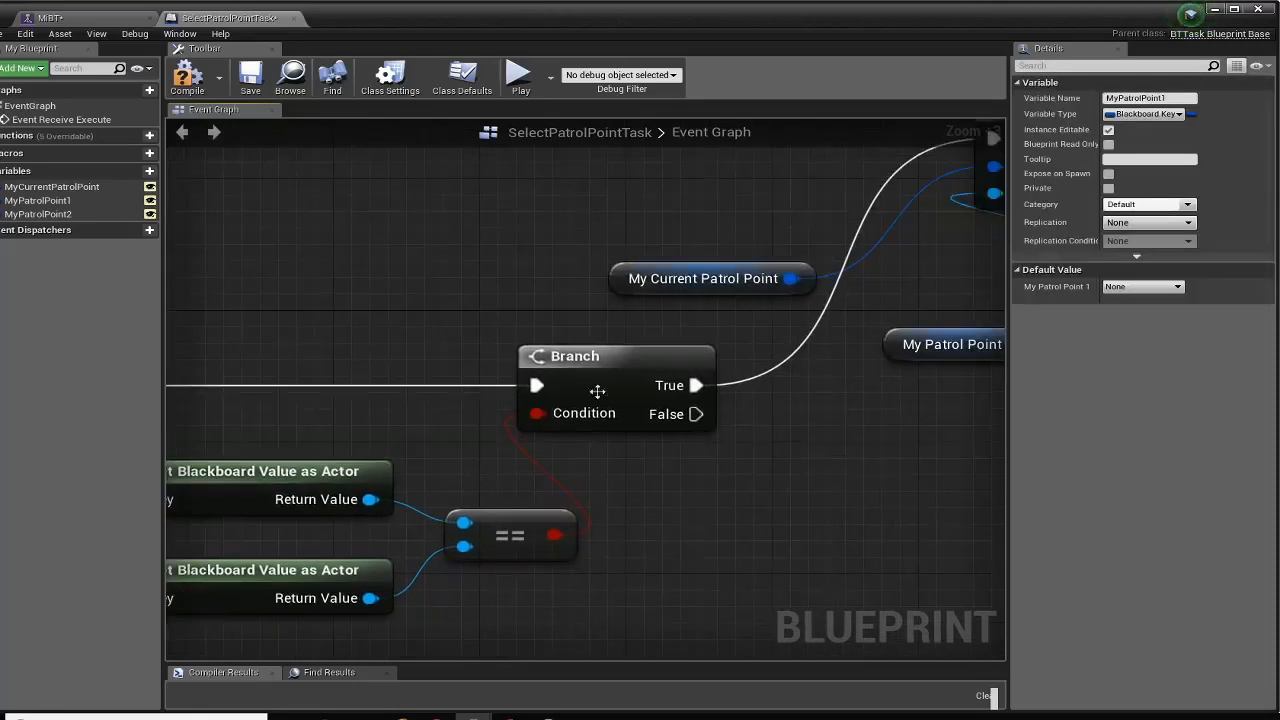
{"action": "right_click_drag", "start_coordinate": [886, 291], "coordinate": [617, 443]}
{"action": "left_click", "coordinate": [655, 445]}
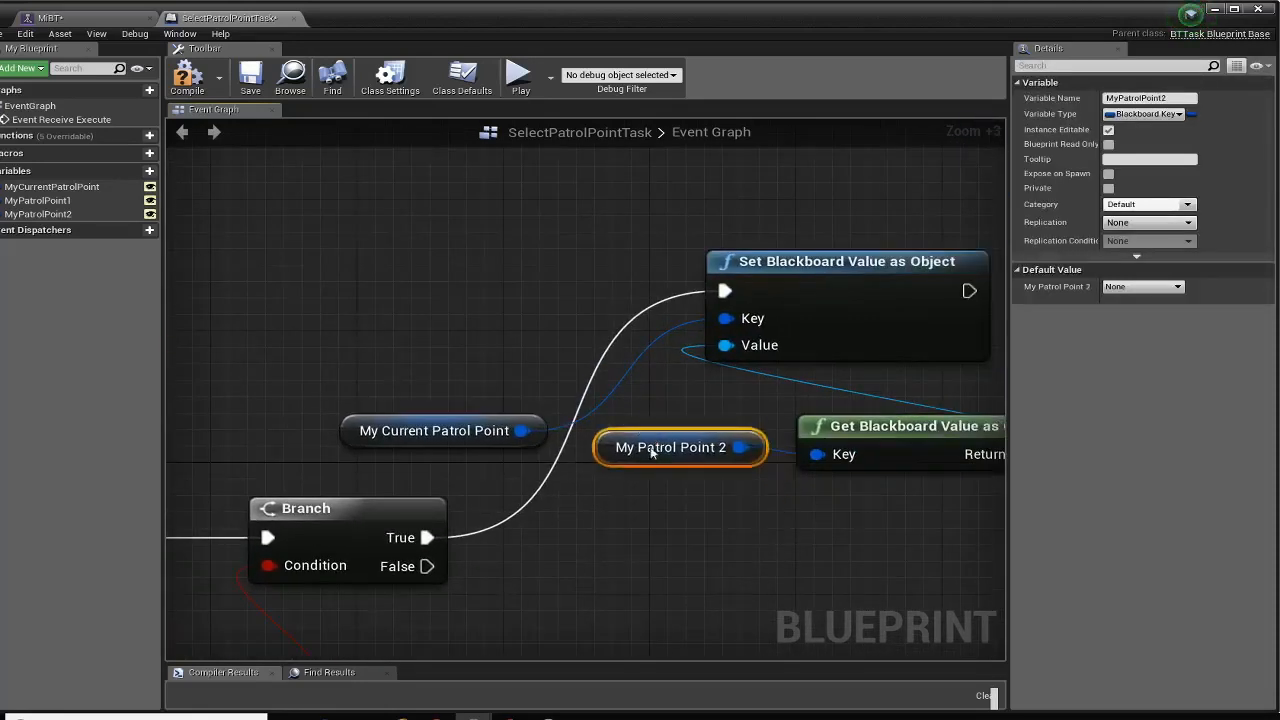
{"action": "mouse_move", "coordinate": [803, 447]}
{"action": "left_mouse_down"}
{"action": "mouse_move", "coordinate": [803, 430]}
{"action": "mouse_move", "coordinate": [785, 430]}
{"action": "left_mouse_up"}
Place a third MyCurrentPatrolPoint getter below the Branch and the equality node
{"action": "right_click_drag", "start_coordinate": [626, 533], "coordinate": [607, 414]}
{"action": "right_click_drag", "start_coordinate": [420, 498], "coordinate": [665, 412]}
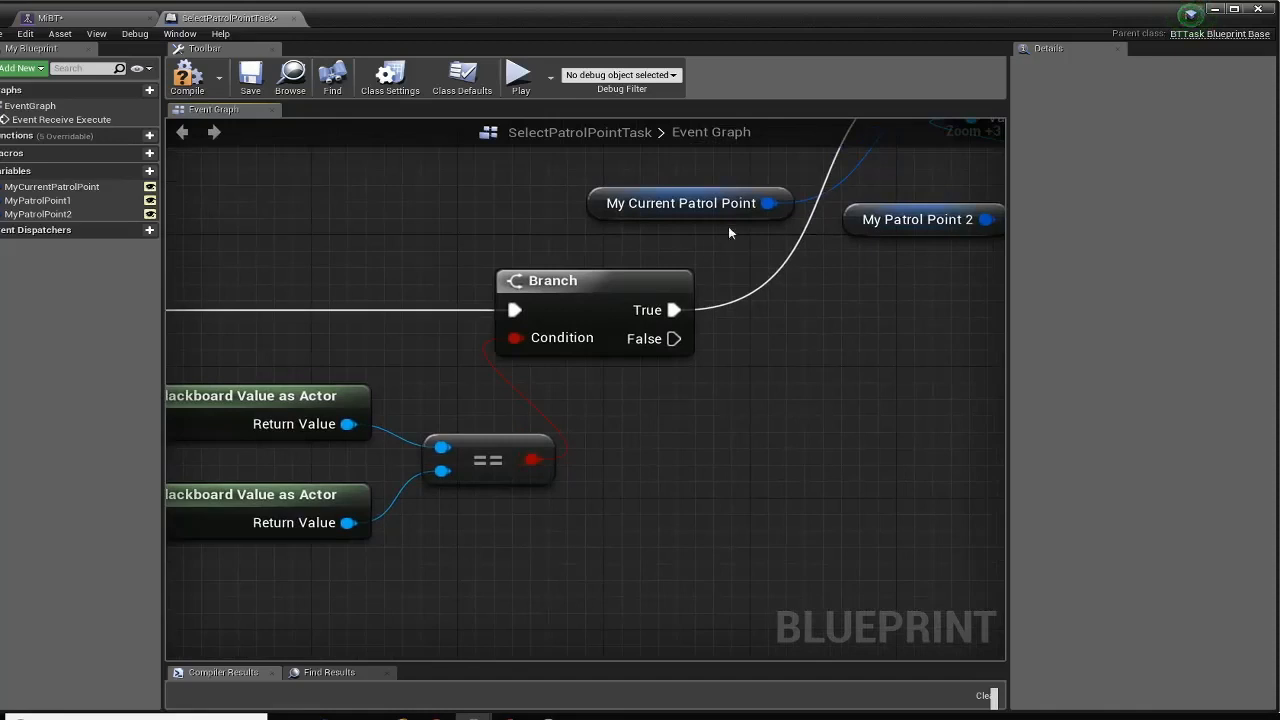
{"action": "right_click_drag", "start_coordinate": [694, 183], "coordinate": [899, 146]}
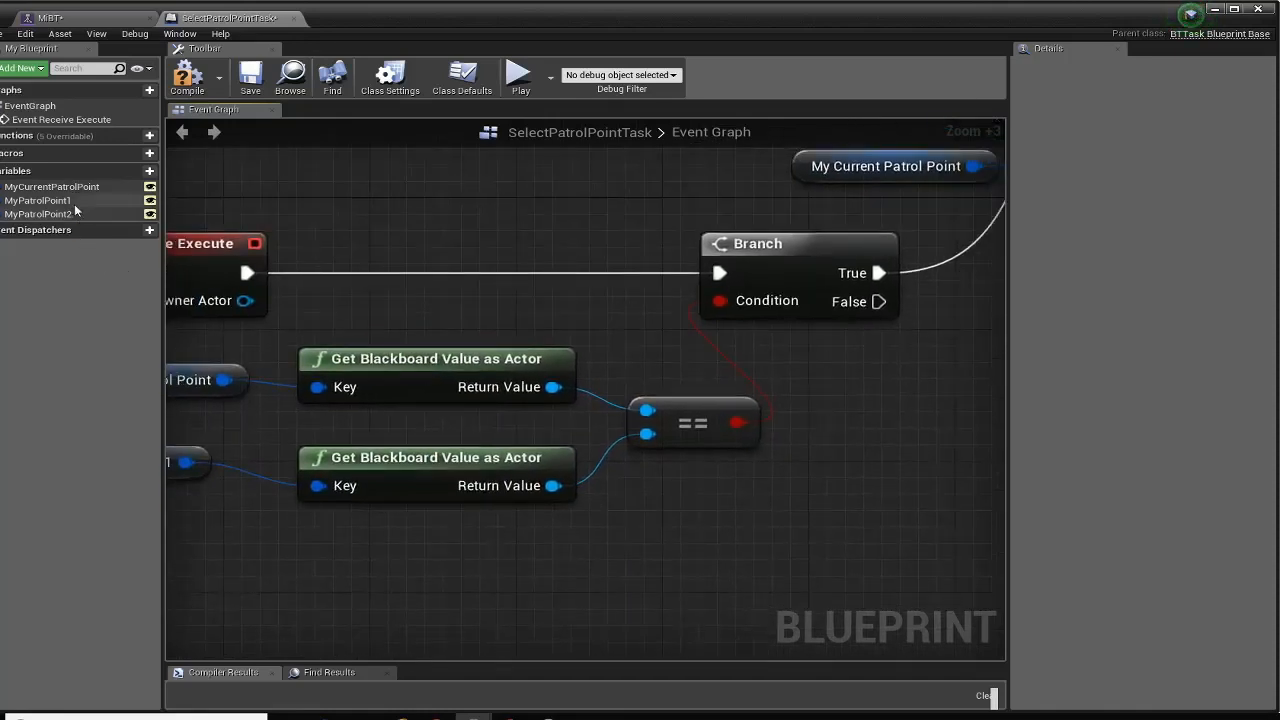
{"action": "left_click_drag", "start_coordinate": [76, 188], "coordinate": [296, 306]}
{"action": "left_click_drag", "start_coordinate": [729, 541], "coordinate": [791, 556]}
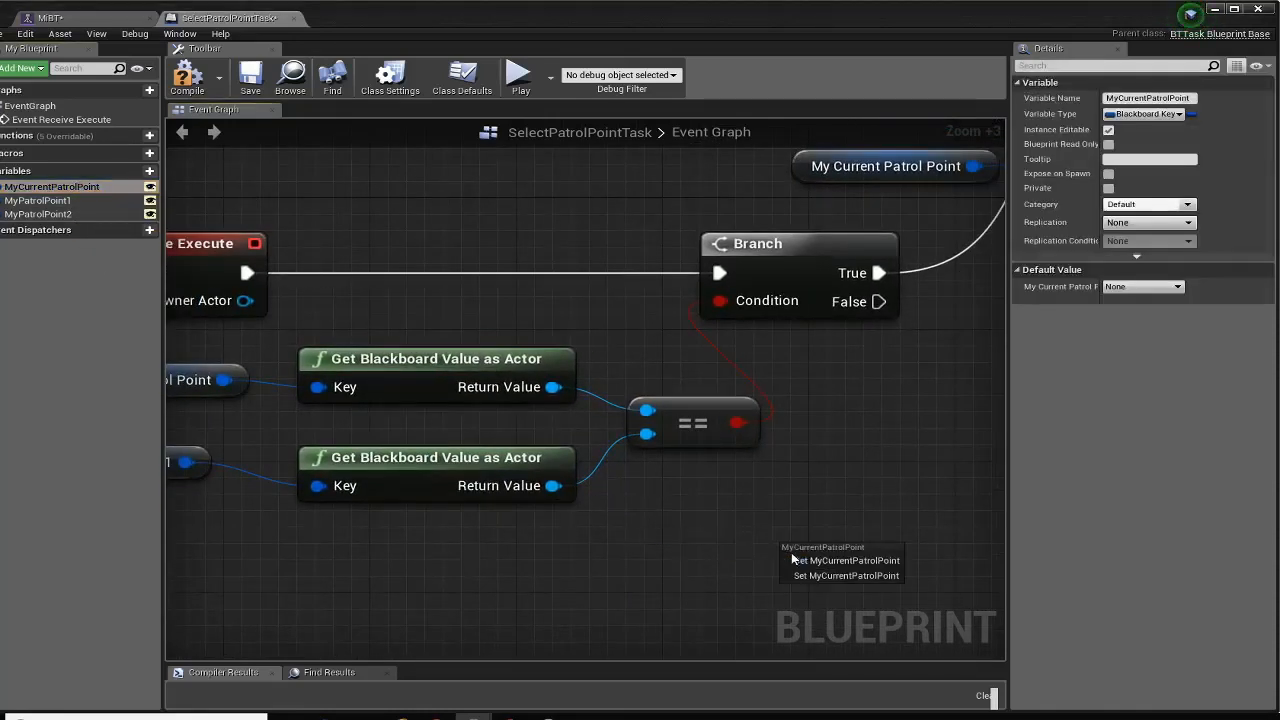
{"action": "left_click", "coordinate": [800, 560]}
{"action": "right_click_drag", "start_coordinate": [855, 459], "coordinate": [594, 521]}
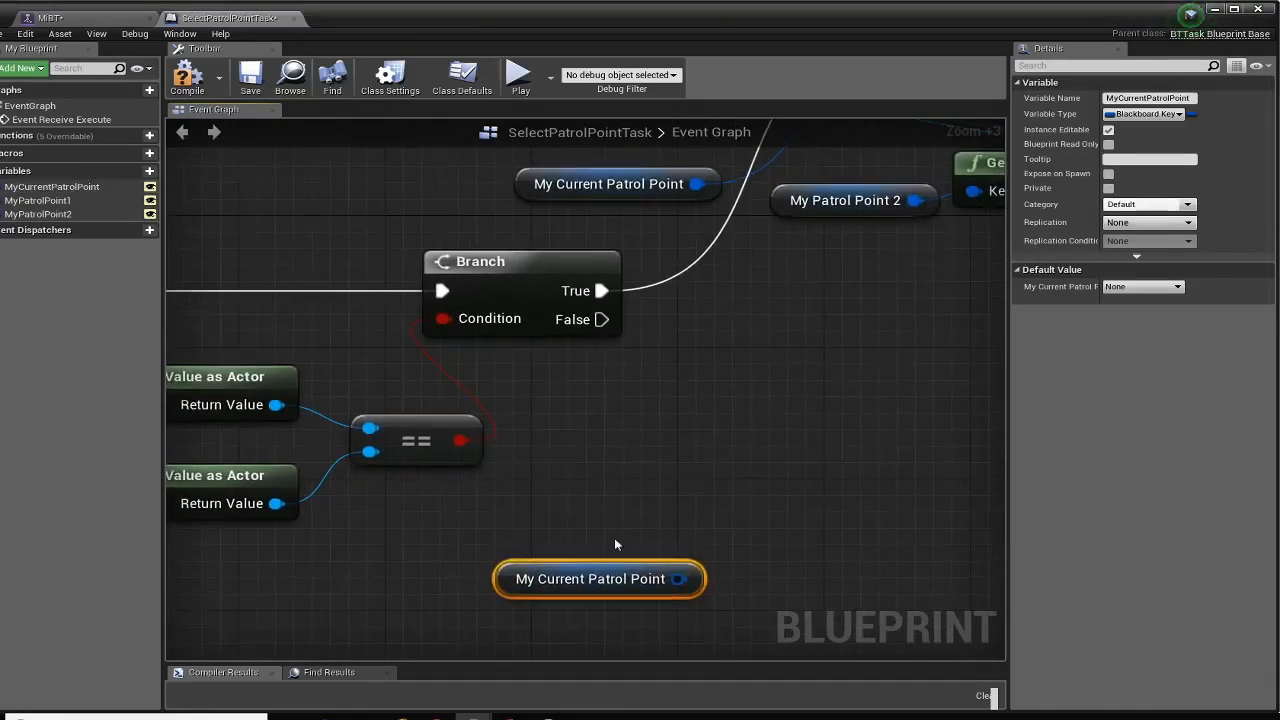
Add a Set Blackboard Value as Object node keyed by the new My Current Patrol Point getter and run it from the Branch's False output
{"action": "left_click_drag", "start_coordinate": [679, 579], "coordinate": [784, 417]}
{"action": "type", "text": "Set Bla"}
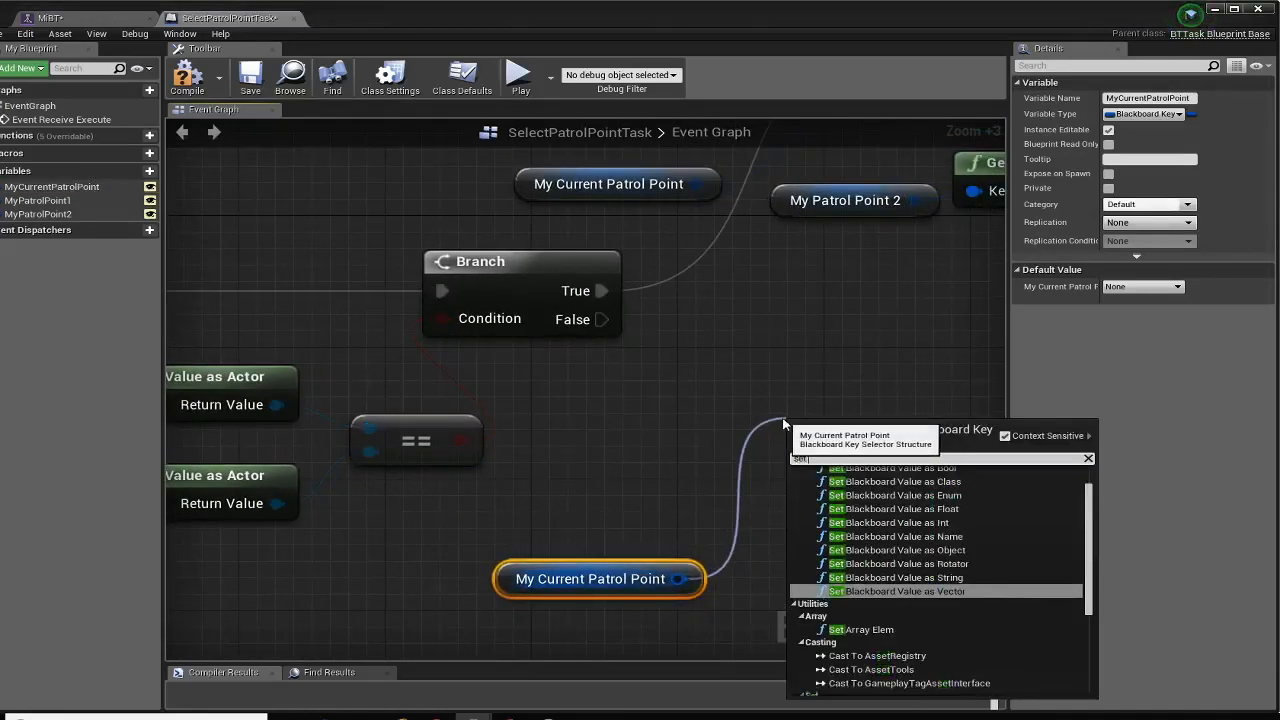
{"action": "type", "text": "c"}
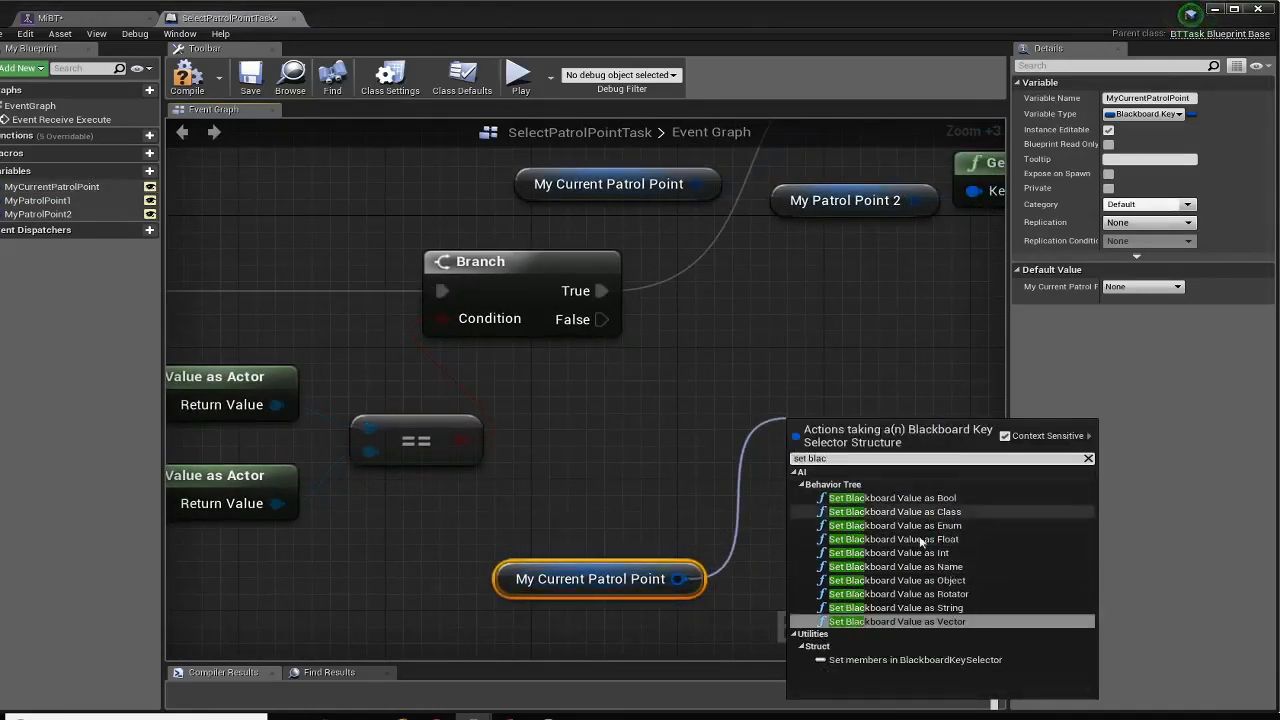
{"action": "left_click", "coordinate": [959, 584]}
{"action": "left_click_drag", "start_coordinate": [606, 318], "coordinate": [711, 336]}
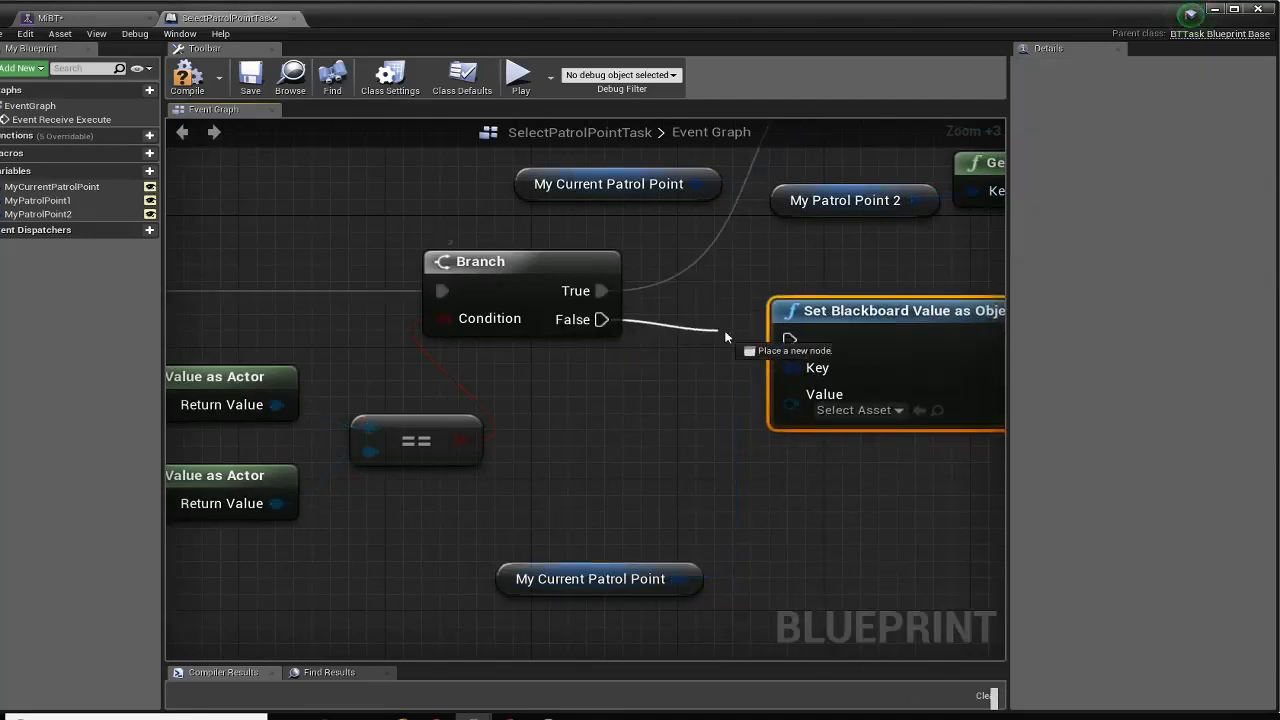
{"action": "left_click_drag", "start_coordinate": [792, 340], "coordinate": [793, 341]}
Move the lower My Current Patrol Point getter up, closer to the Set node on the False path
{"action": "right_click_drag", "start_coordinate": [854, 247], "coordinate": [864, 213]}
{"action": "right_click_drag", "start_coordinate": [345, 462], "coordinate": [715, 419]}
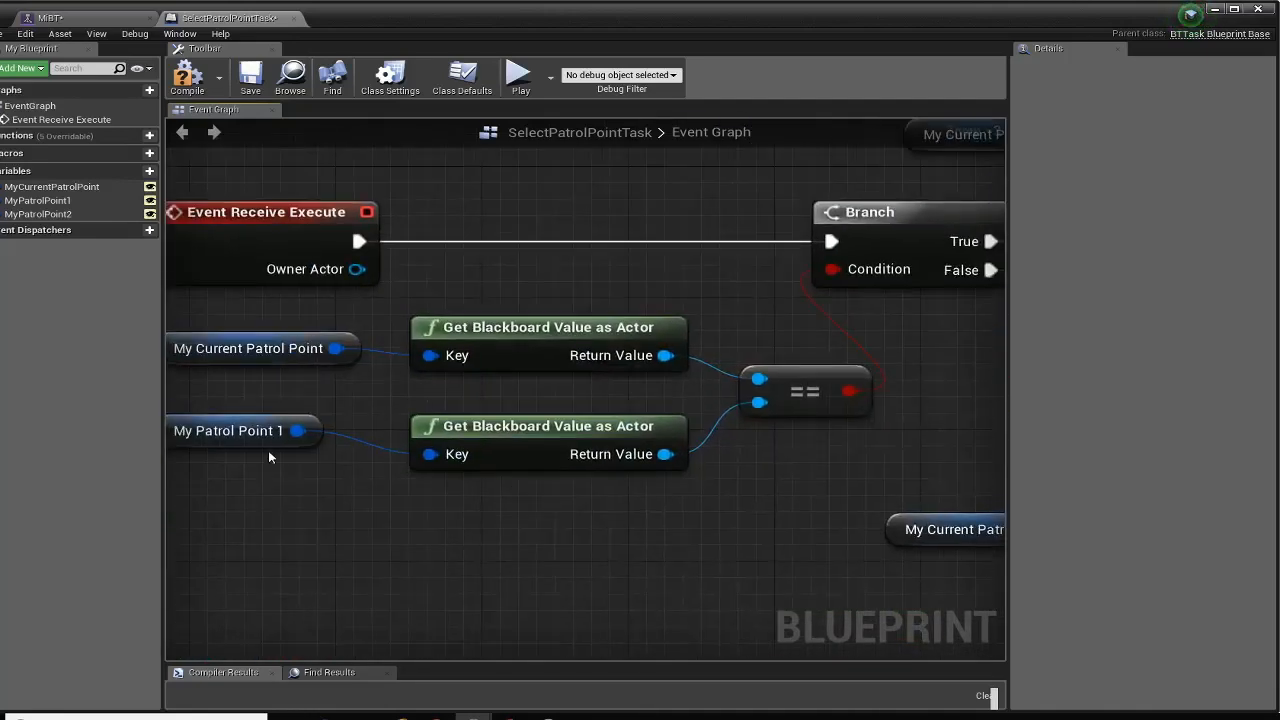
{"action": "right_click_drag", "start_coordinate": [400, 528], "coordinate": [98, 483]}
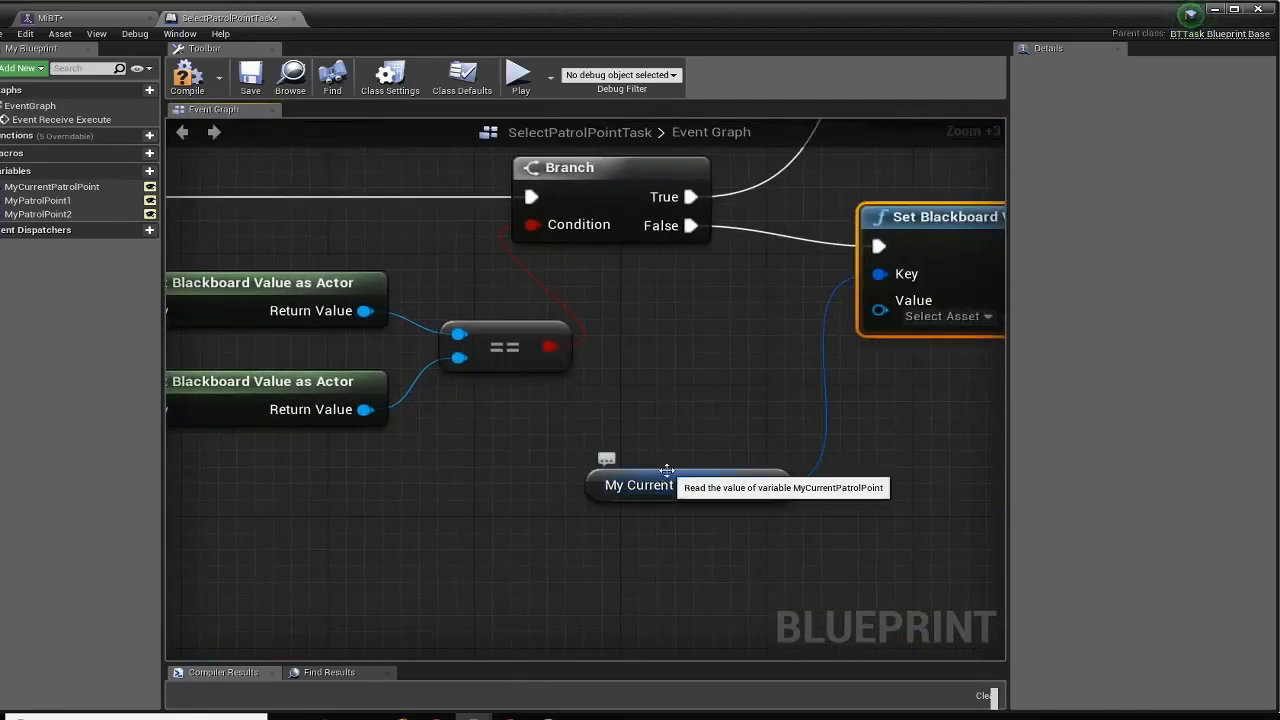
{"action": "left_click_drag", "start_coordinate": [655, 488], "coordinate": [673, 383]}
Place a second MyPatrolPoint1 getter below the lower My Current Patrol Point getter
{"action": "right_click_drag", "start_coordinate": [480, 418], "coordinate": [310, 446]}
{"action": "left_click_drag", "start_coordinate": [35, 201], "coordinate": [218, 364]}
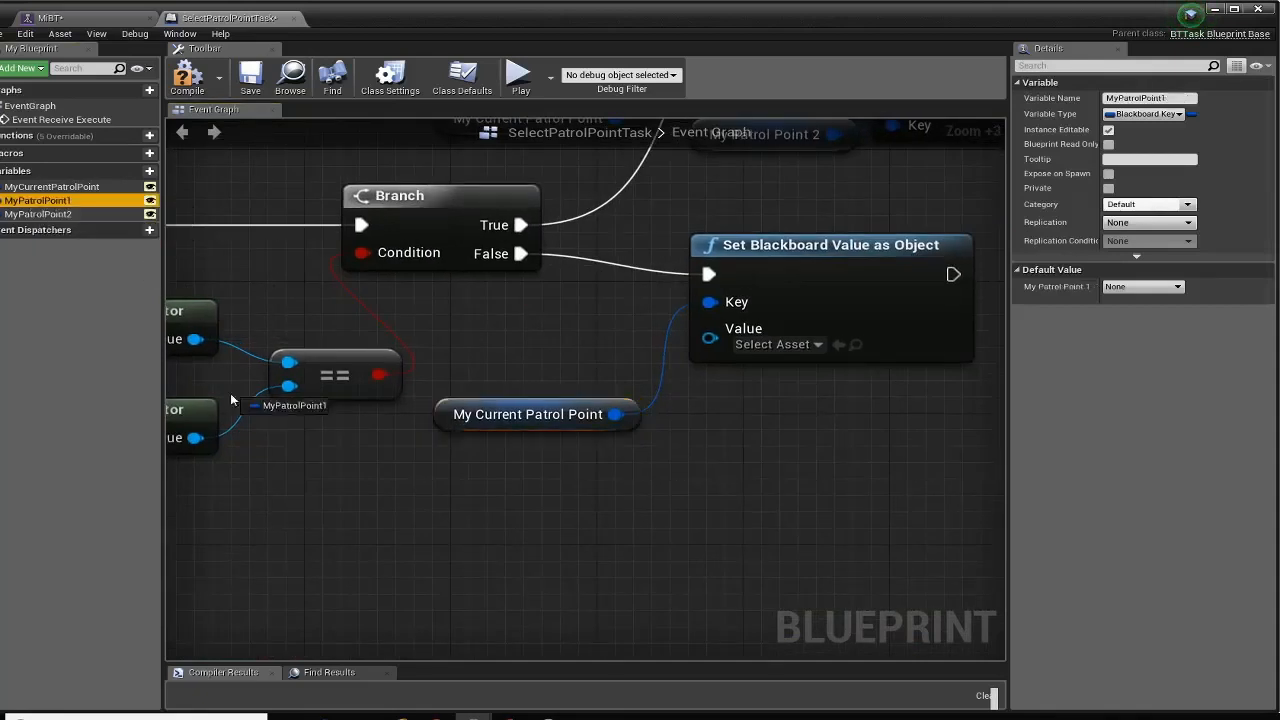
{"action": "left_click_drag", "start_coordinate": [383, 545], "coordinate": [383, 545]}
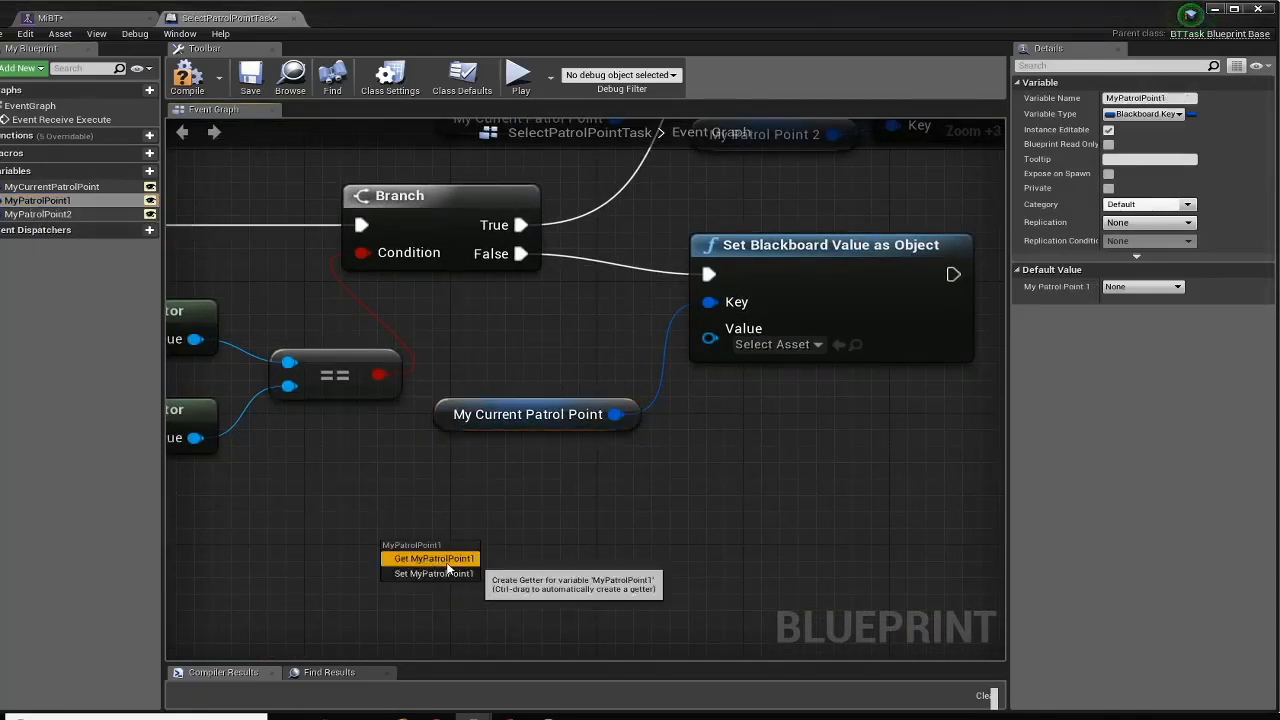
{"action": "left_click", "coordinate": [435, 558]}
Read the new My Patrol Point 1 getter with Get Blackboard Value as Object and feed the result into the False path Set node's Value
{"action": "left_click_drag", "start_coordinate": [520, 562], "coordinate": [640, 571]}
{"action": "type", "text": "ge"}
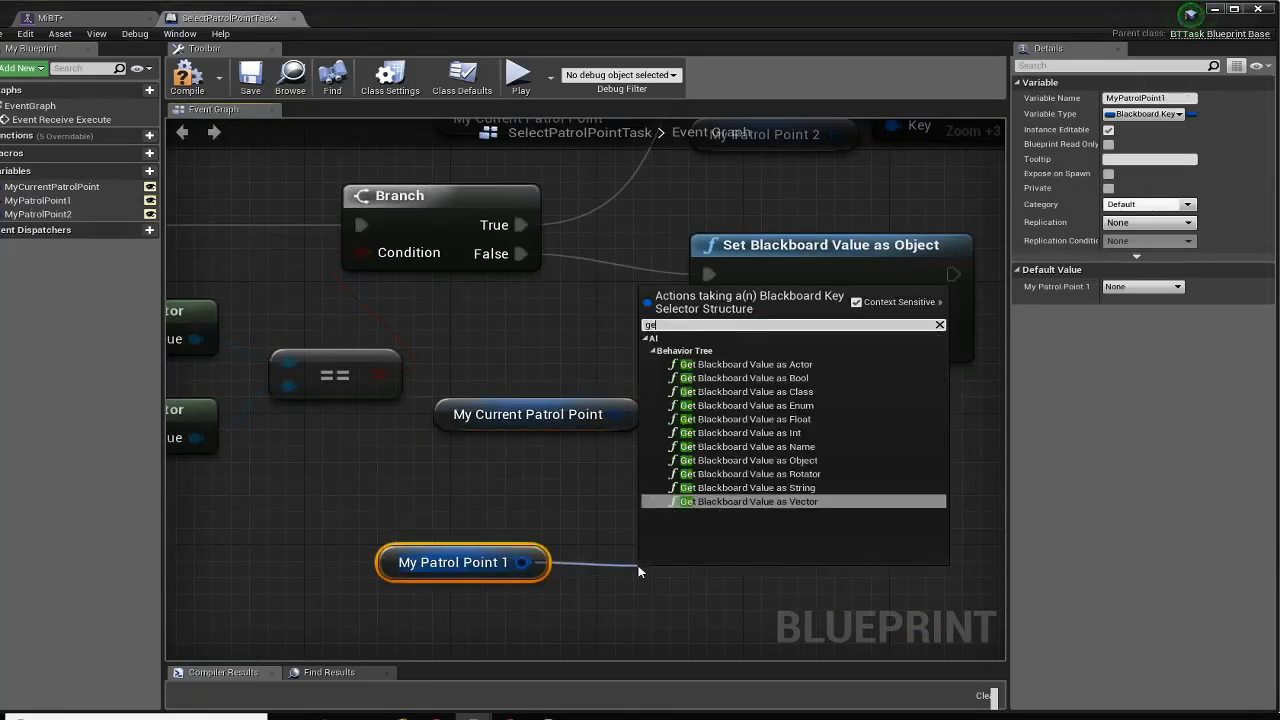
{"action": "type", "text": "t blac"}
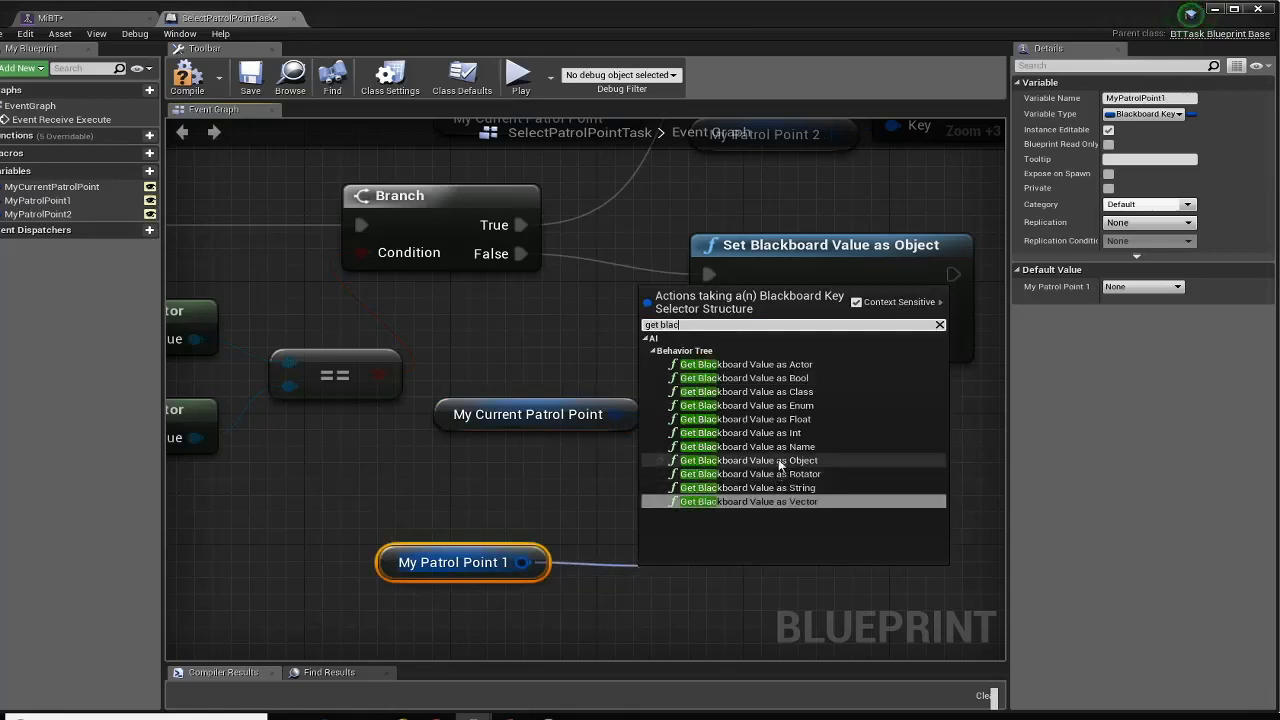
{"action": "left_click", "coordinate": [748, 460]}
{"action": "left_click_drag", "start_coordinate": [855, 558], "coordinate": [712, 344]}
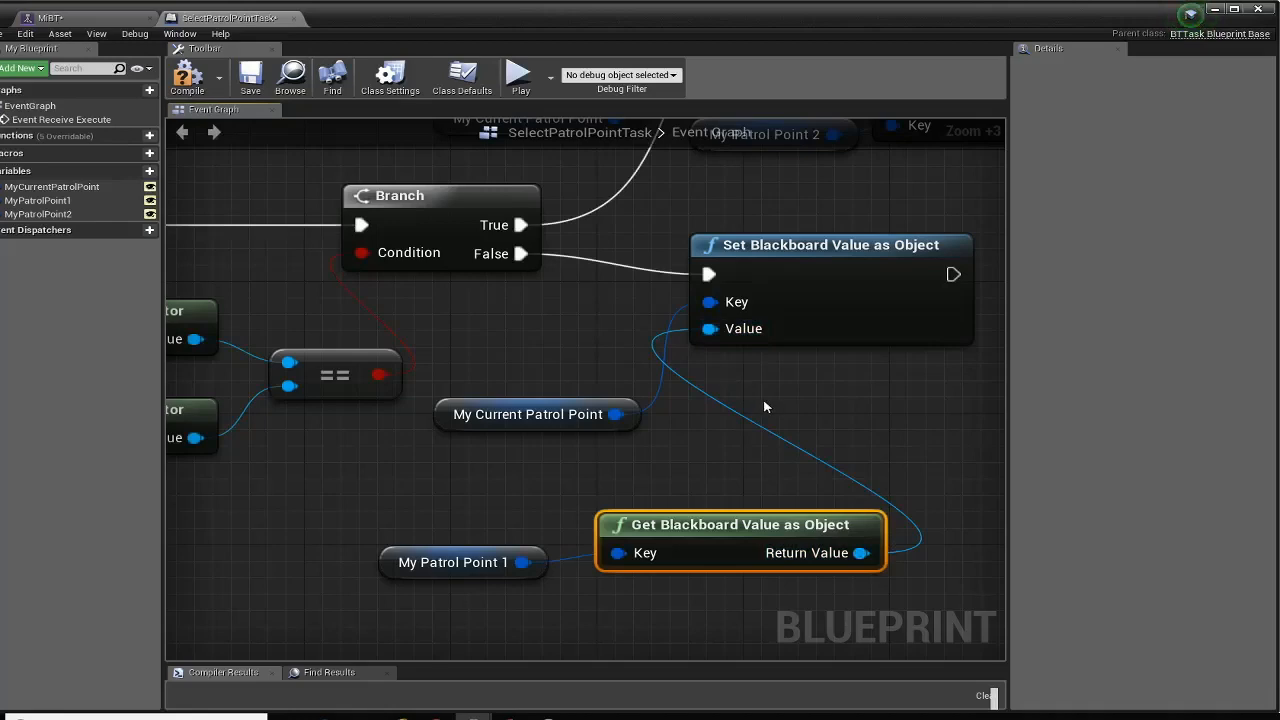
Move the four nodes of the True path together farther up and right of the Branch
{"action": "scroll", "coordinate": [835, 478], "scroll_direction": "down", "scroll_amount": 6}
{"action": "right_click_drag", "start_coordinate": [889, 413], "coordinate": [609, 397]}
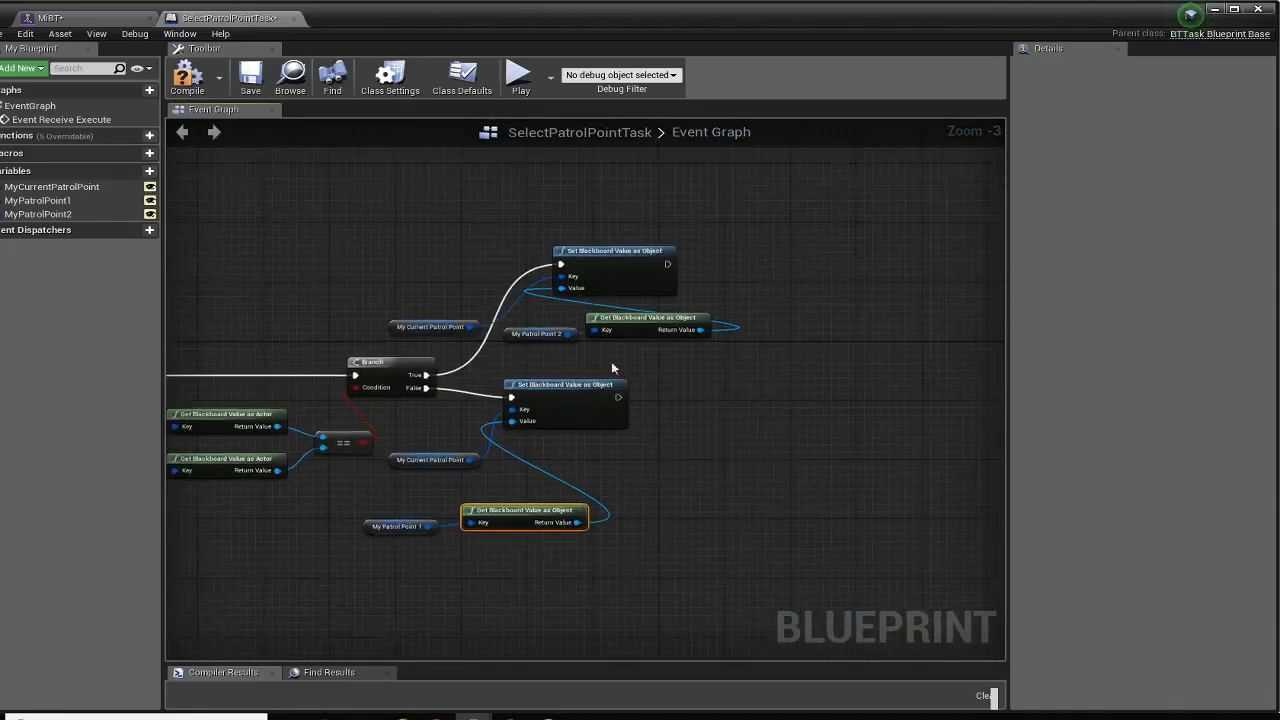
{"action": "left_click_drag", "start_coordinate": [669, 337], "coordinate": [784, 277]}
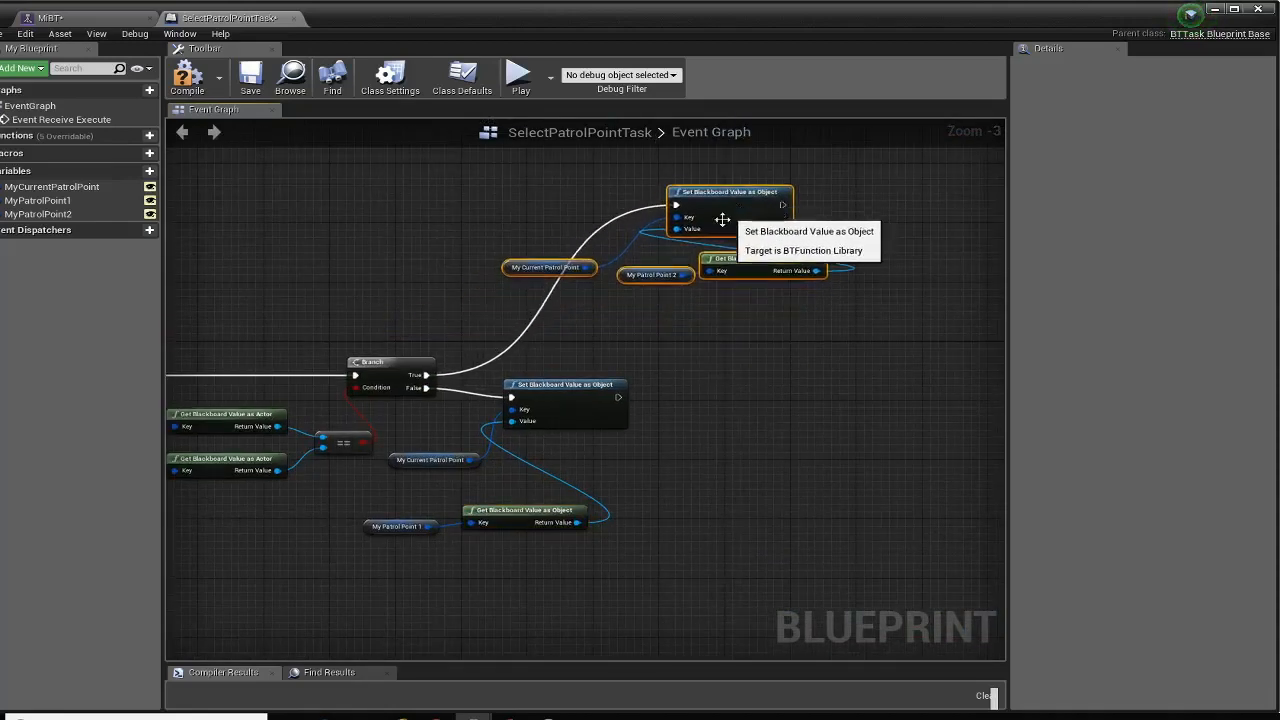
Move the False path's setter, getters and Get Blackboard Value as Object node farther down and right of the Branch
{"action": "left_click_drag", "start_coordinate": [457, 396], "coordinate": [580, 546]}
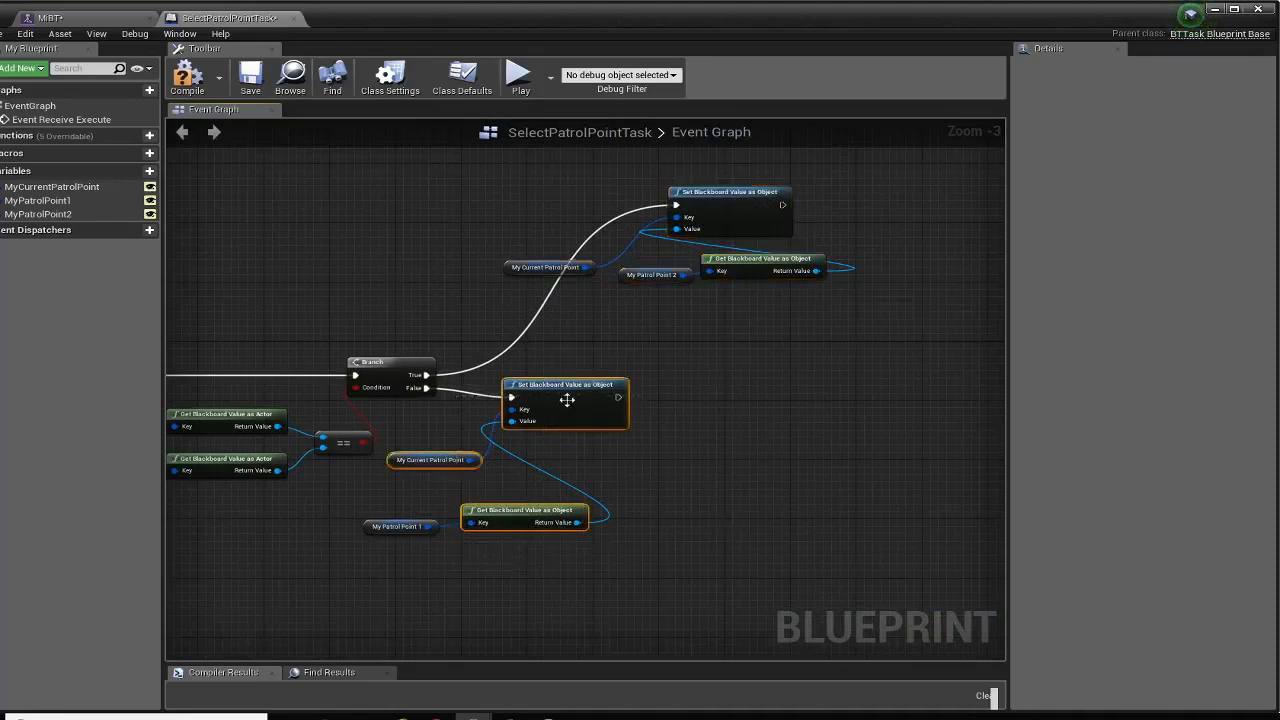
{"action": "left_click_drag", "start_coordinate": [567, 405], "coordinate": [701, 457]}
{"action": "left_click_drag", "start_coordinate": [379, 532], "coordinate": [476, 577]}
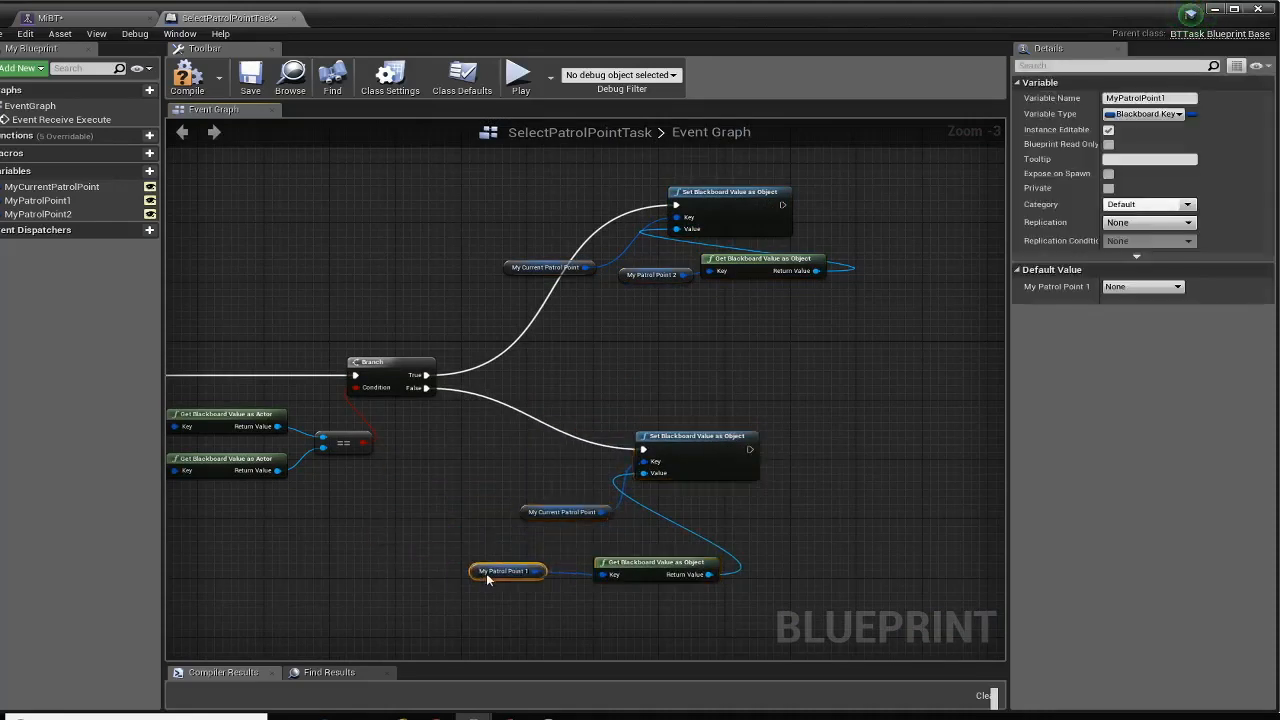
{"action": "right_click_drag", "start_coordinate": [481, 577], "coordinate": [450, 500]}
{"action": "left_click_drag", "start_coordinate": [545, 445], "coordinate": [554, 436]}
{"action": "scroll", "coordinate": [614, 362], "scroll_direction": "up", "scroll_amount": 2}
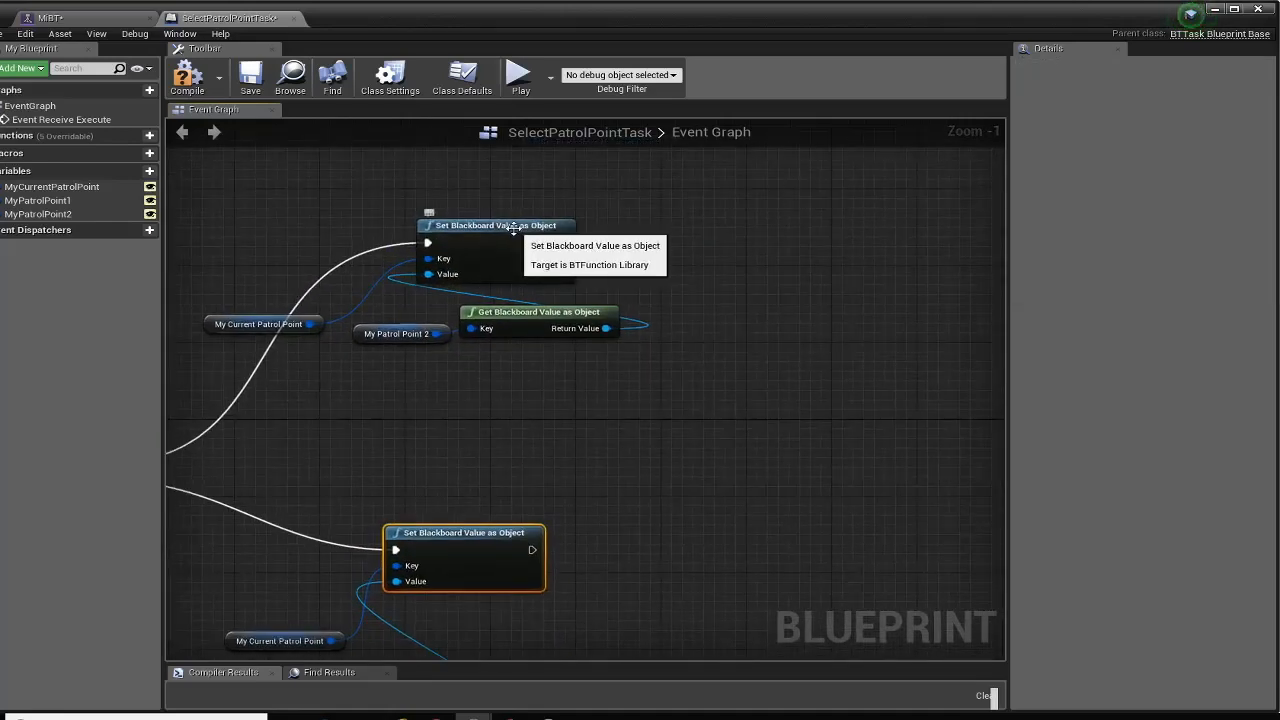
In the MiBT behavior tree, move the Seleccionar Punto de Patrulla task lower and slightly left, below the PATRULLA sequence
{"action": "left_click", "coordinate": [77, 17]}
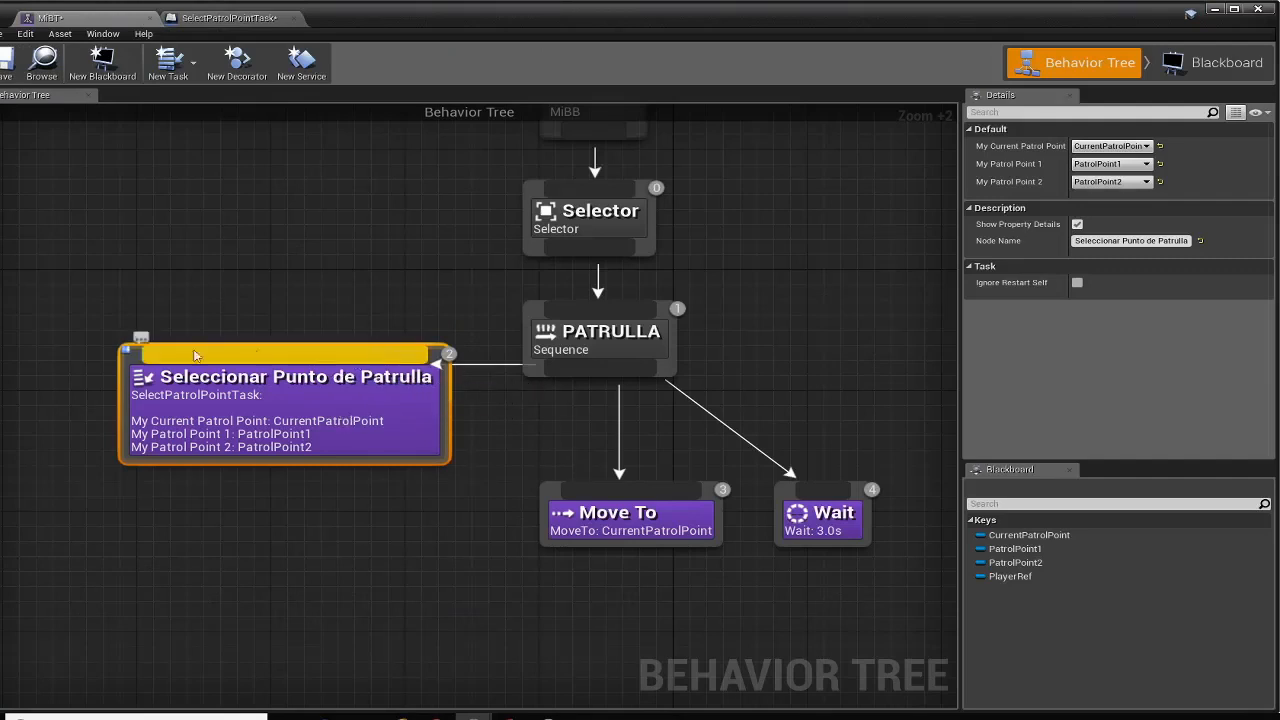
{"action": "left_click_drag", "start_coordinate": [126, 352], "coordinate": [92, 427]}
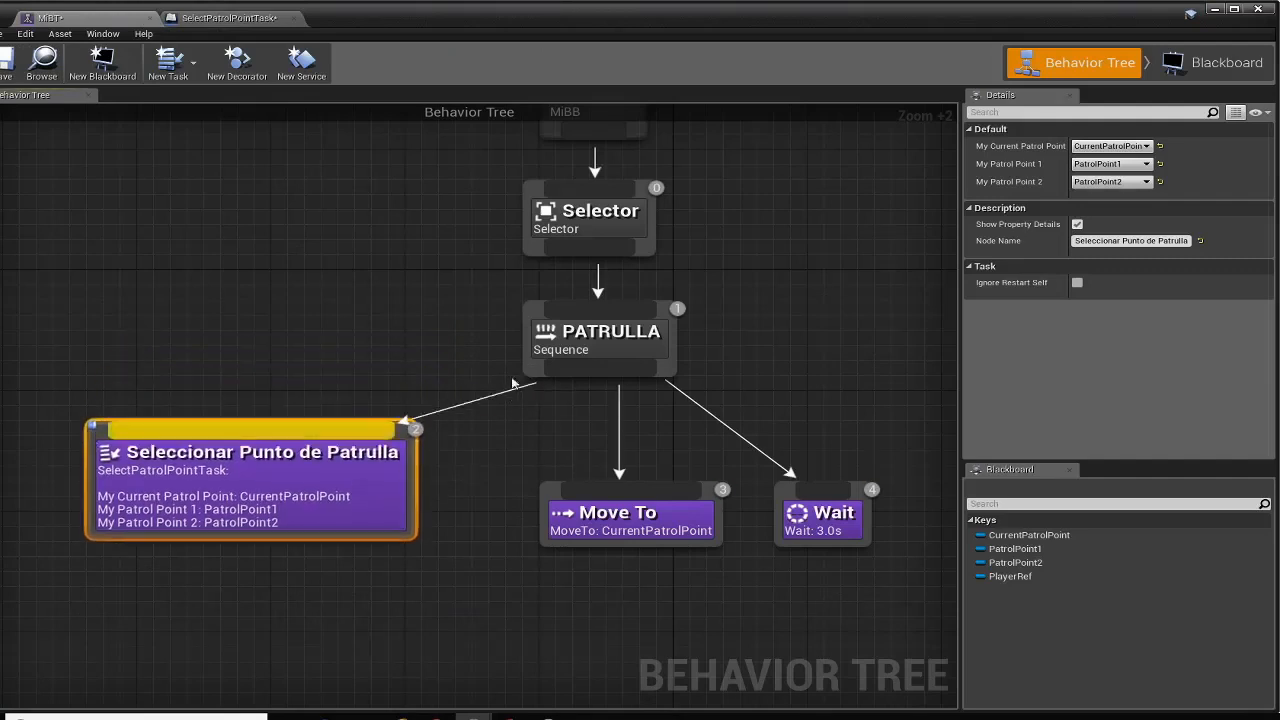
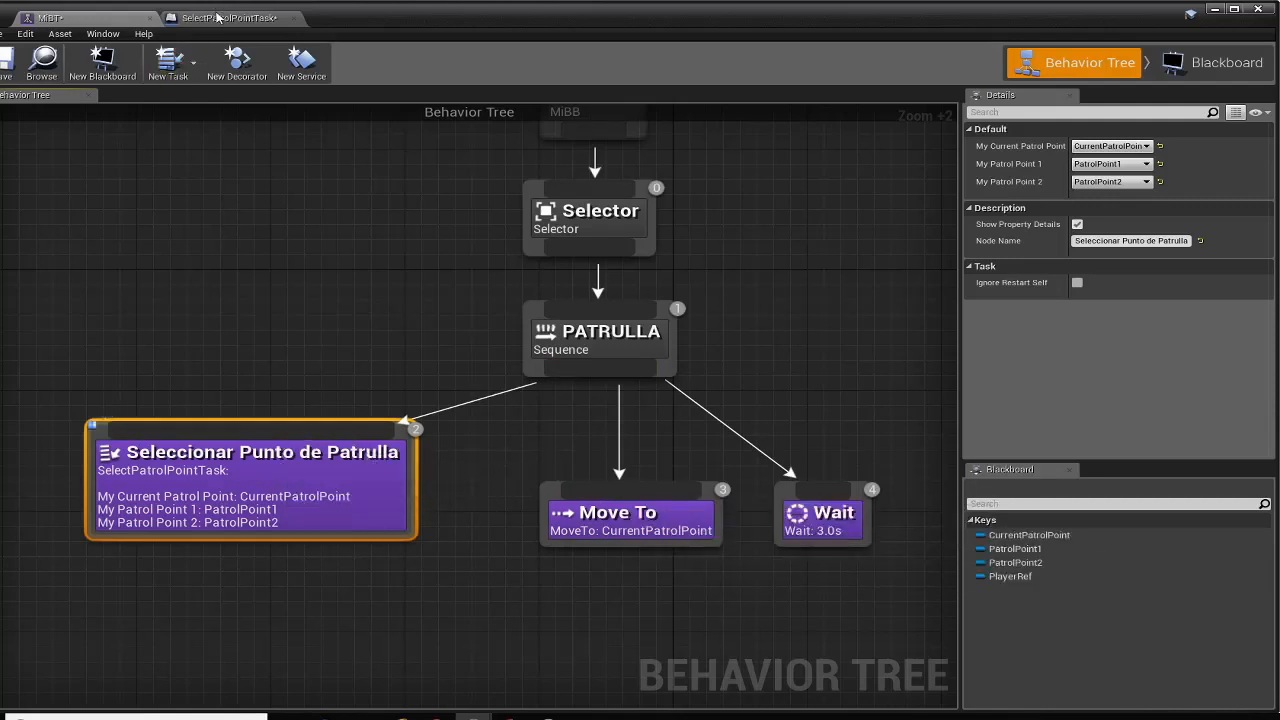
In SelectPatrolPointTask, add a Finish Execute node after the True path's Set Blackboard Value as Object and enable its Success option
{"action": "left_click", "coordinate": [224, 17]}
{"action": "right_click_drag", "start_coordinate": [463, 427], "coordinate": [350, 410]}
{"action": "left_click_drag", "start_coordinate": [496, 196], "coordinate": [786, 370]}
{"action": "type", "text": "fnish"}
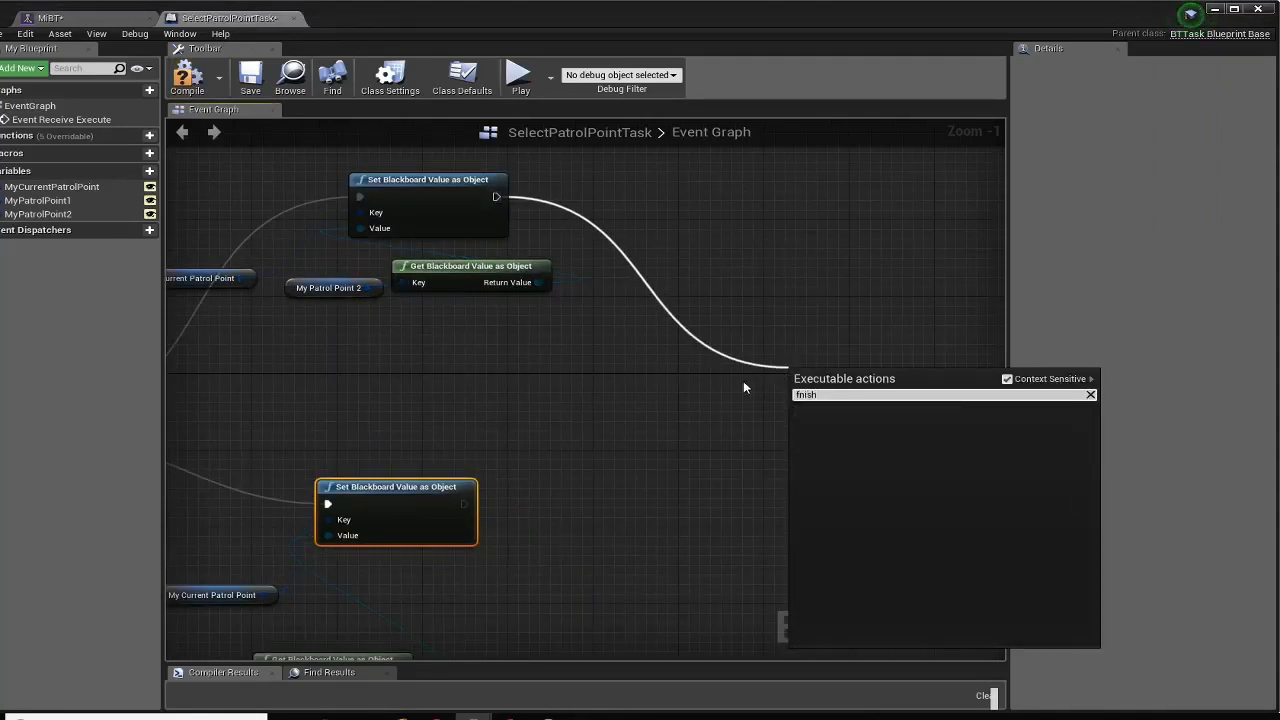
{"action": "key", "text": "BackSpace"}
{"action": "key", "text": "BackSpace"}
{"action": "key", "text": "BackSpace"}
{"action": "key", "text": "BackSpace"}
{"action": "type", "text": "ini"}
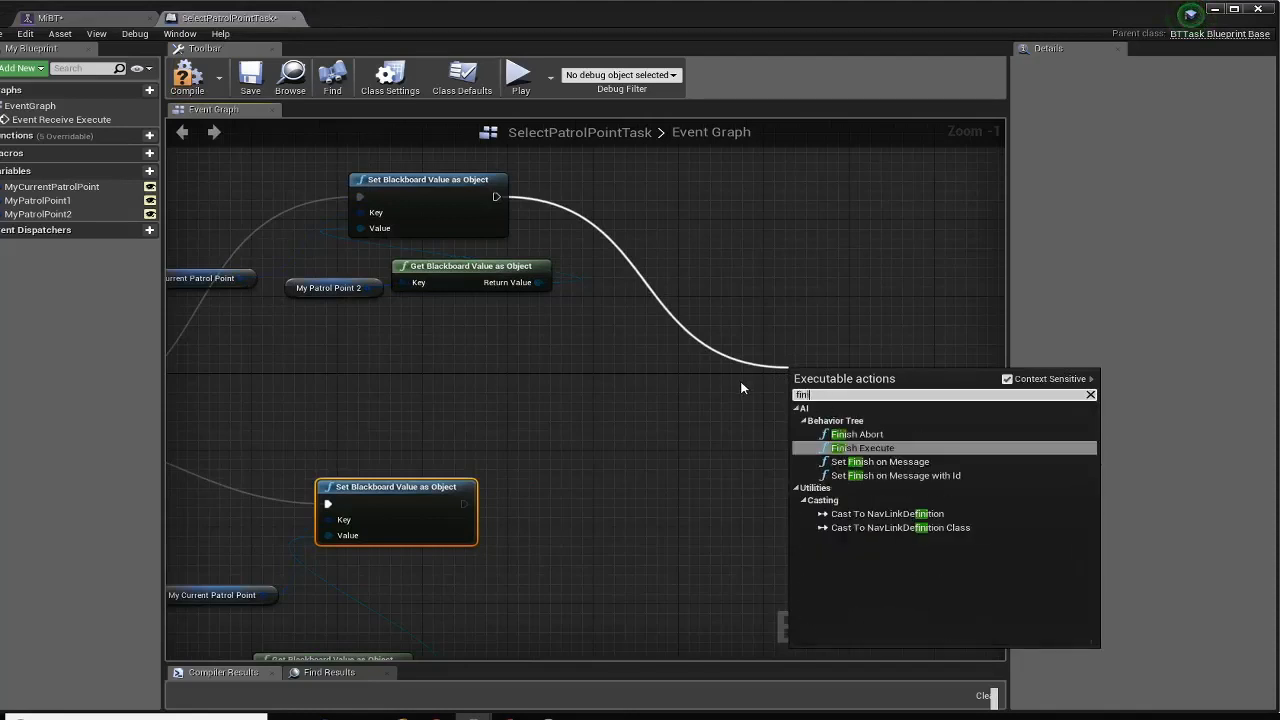
{"action": "left_click", "coordinate": [860, 448]}
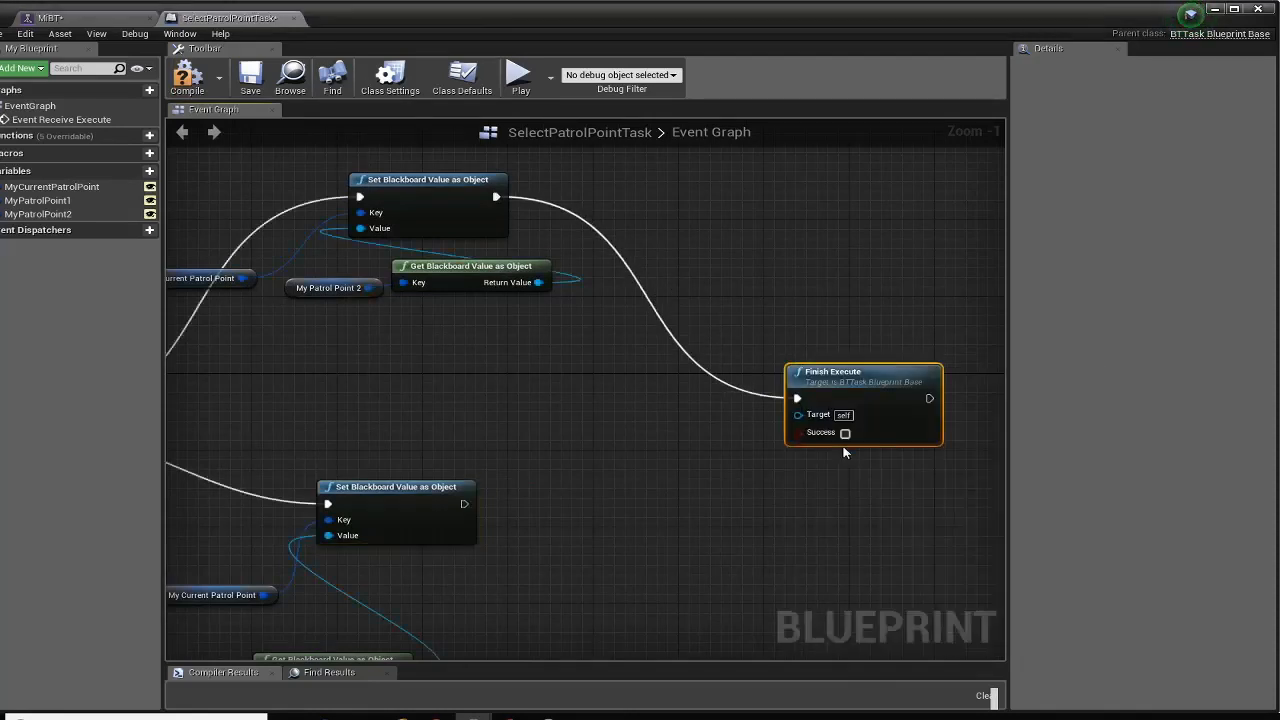
{"action": "scroll", "coordinate": [850, 400], "scroll_direction": "up", "scroll_amount": 6}
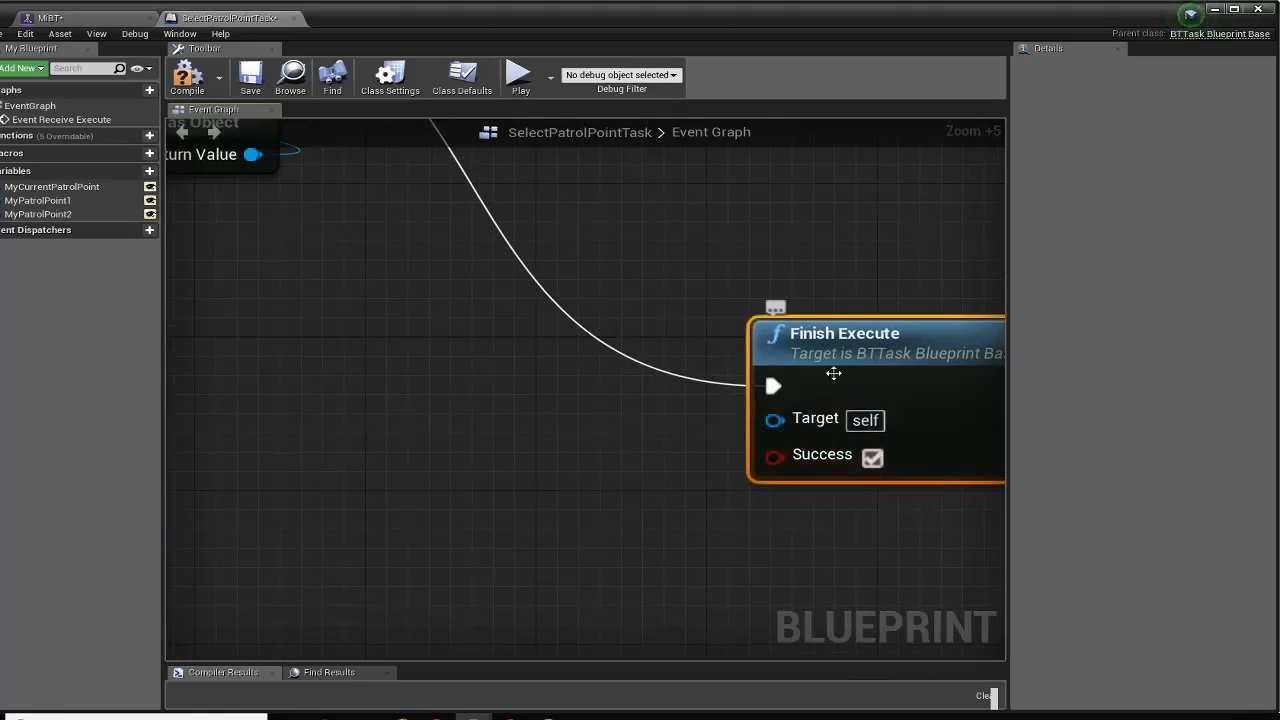
Connect the execution output of the False path's Set Blackboard Value as Object to the same Finish Execute node
{"action": "scroll", "coordinate": [833, 378], "scroll_direction": "down", "scroll_amount": 1}
{"action": "right_click_drag", "start_coordinate": [488, 497], "coordinate": [583, 331]}
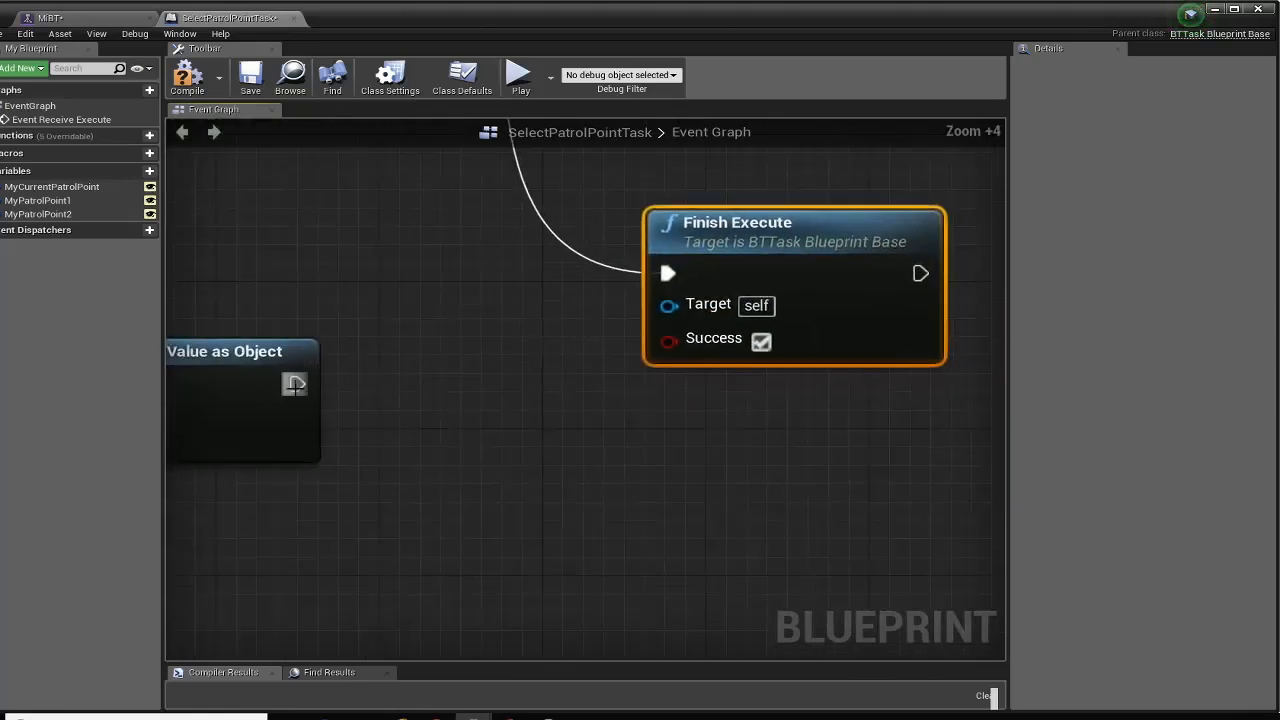
{"action": "left_click_drag", "start_coordinate": [570, 350], "coordinate": [674, 276]}
Reposition the Finish Execute node higher and slightly farther right, between the True and False paths
{"action": "right_click_drag", "start_coordinate": [449, 273], "coordinate": [491, 417]}
{"action": "left_click_drag", "start_coordinate": [778, 377], "coordinate": [780, 231]}
{"action": "scroll", "coordinate": [780, 231], "scroll_direction": "down", "scroll_amount": 7}
{"action": "right_click_drag", "start_coordinate": [491, 320], "coordinate": [492, 283]}
{"action": "left_click_drag", "start_coordinate": [692, 260], "coordinate": [746, 293]}
{"action": "scroll", "coordinate": [720, 326], "scroll_direction": "up", "scroll_amount": 3}
{"action": "right_click_drag", "start_coordinate": [420, 326], "coordinate": [726, 409]}
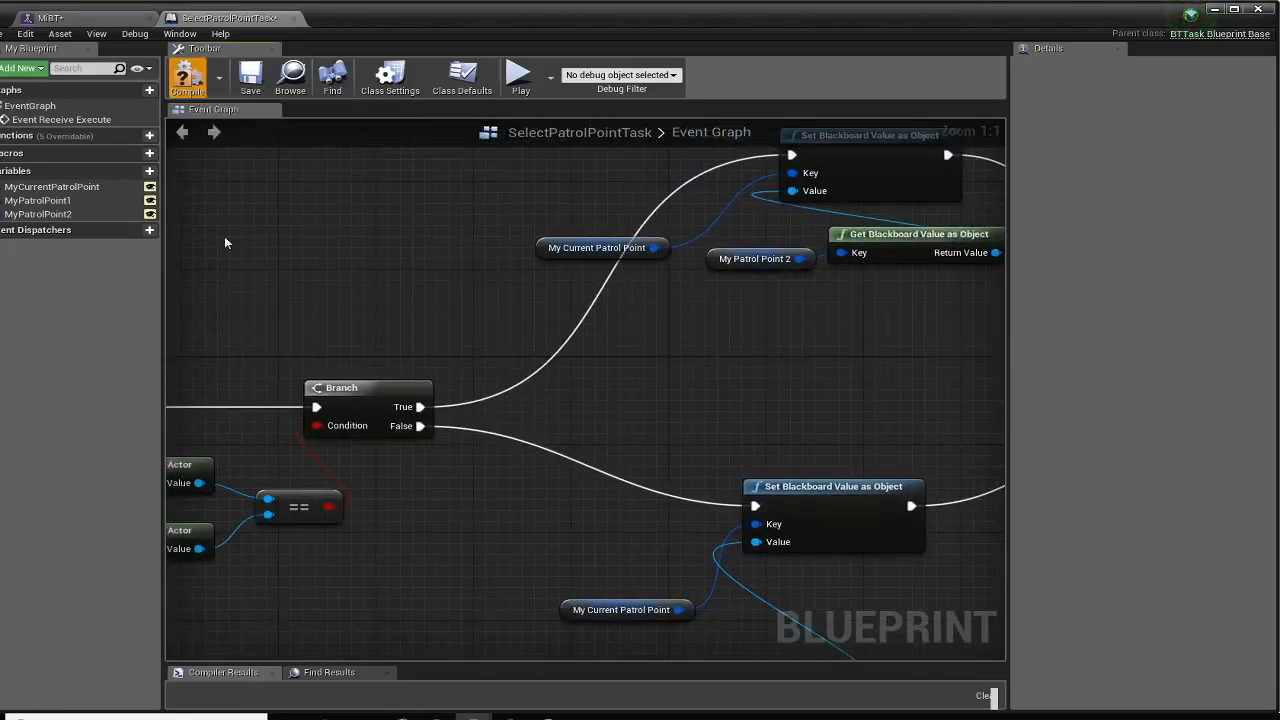
Compile and close the SelectPatrolPointTask blueprint, and save the MiBT behavior tree
{"action": "left_click", "coordinate": [288, 19]}
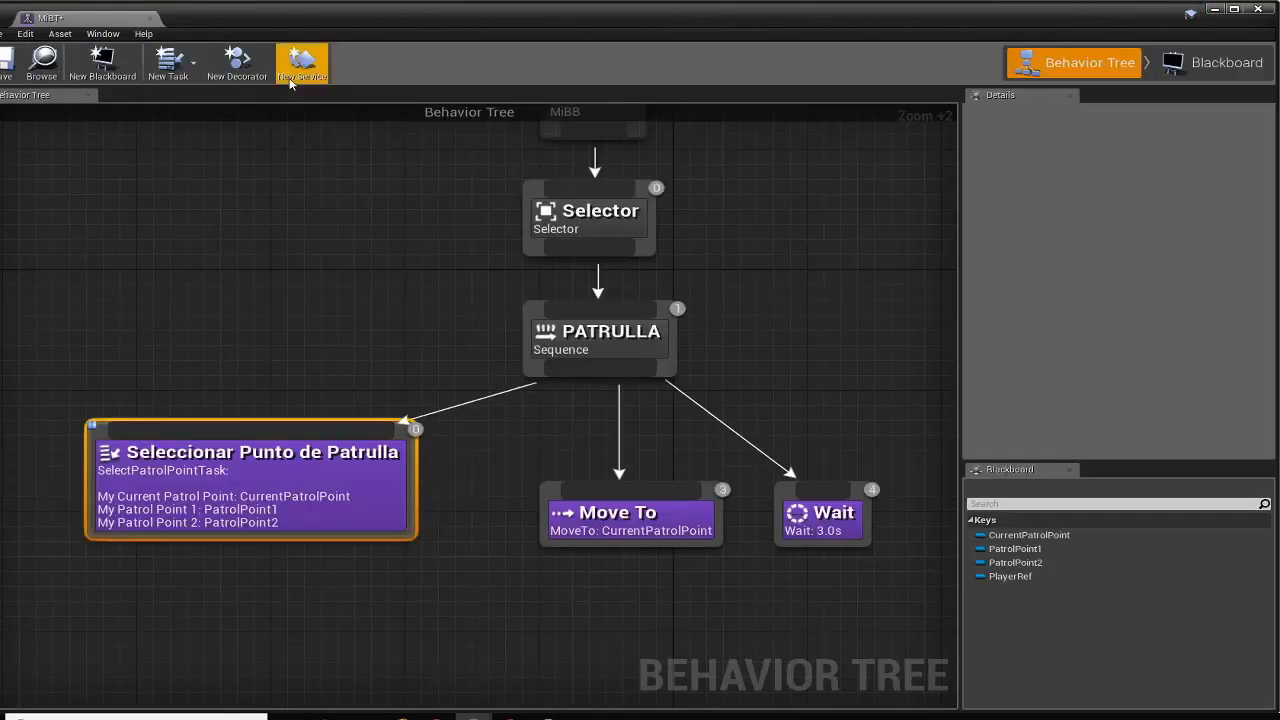
{"action": "mouse_move", "coordinate": [257, 340]}
{"action": "right_mouse_down"}
{"action": "mouse_move", "coordinate": [291, 451]}
{"action": "mouse_move", "coordinate": [316, 399]}
{"action": "mouse_move", "coordinate": [281, 338]}
{"action": "right_mouse_up"}
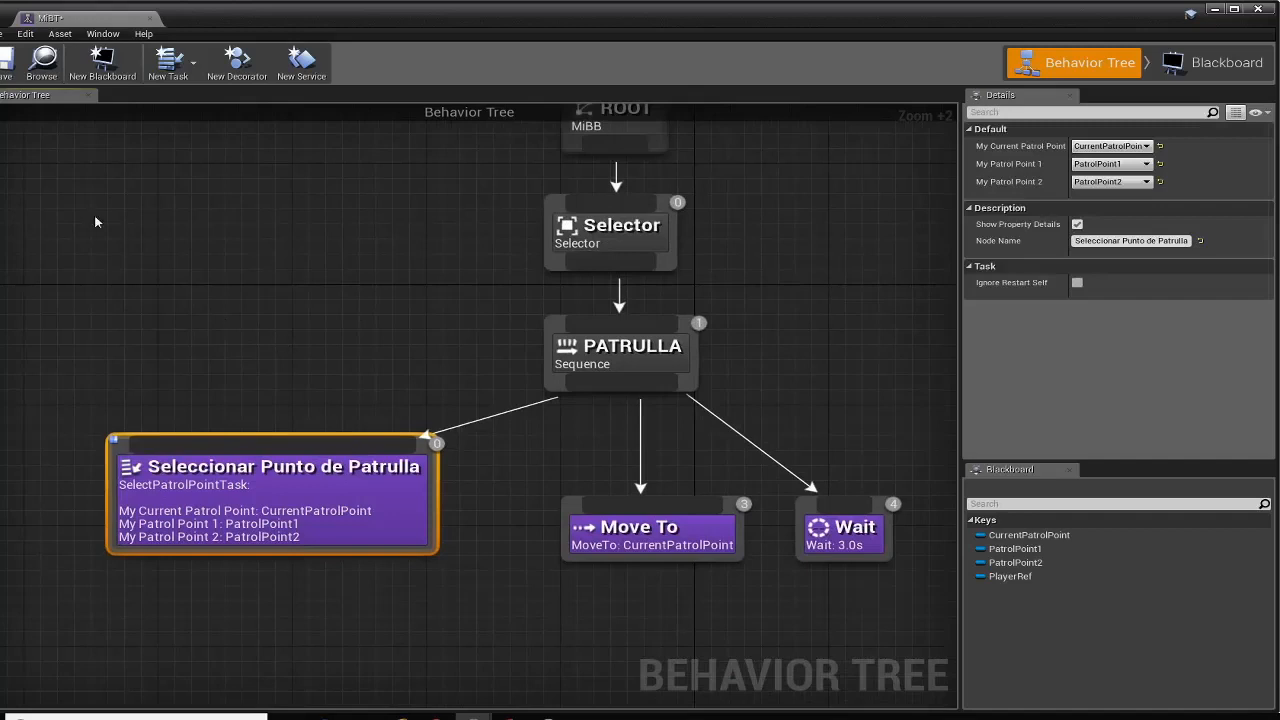
{"action": "left_click", "coordinate": [4, 72]}
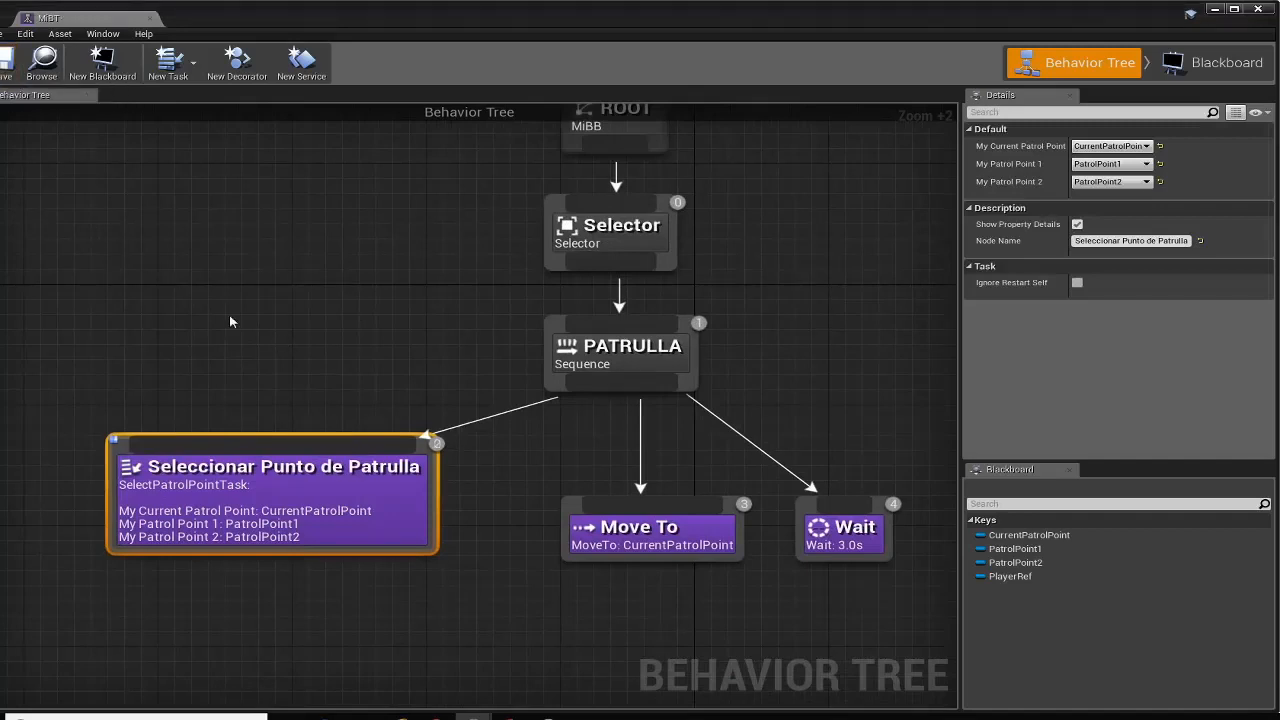
Shrink the MiBT editor window and place it beside the level viewport with the whole PATRULLA branch in view
{"action": "left_click", "coordinate": [1233, 10]}
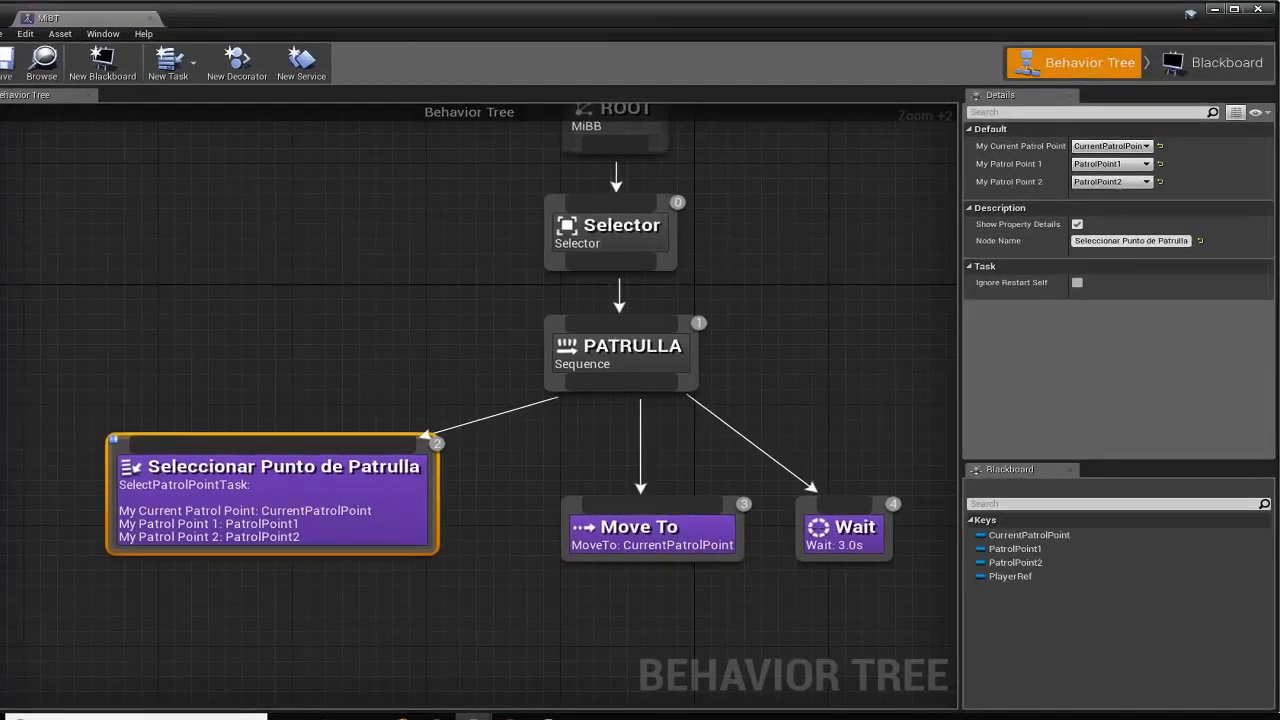
{"action": "left_click_drag", "start_coordinate": [0, 2], "coordinate": [586, 266]}
{"action": "right_click_drag", "start_coordinate": [916, 571], "coordinate": [740, 485]}
{"action": "scroll", "coordinate": [741, 485], "scroll_direction": "down", "scroll_amount": 8}
{"action": "scroll", "coordinate": [746, 483], "scroll_direction": "up", "scroll_amount": 5}
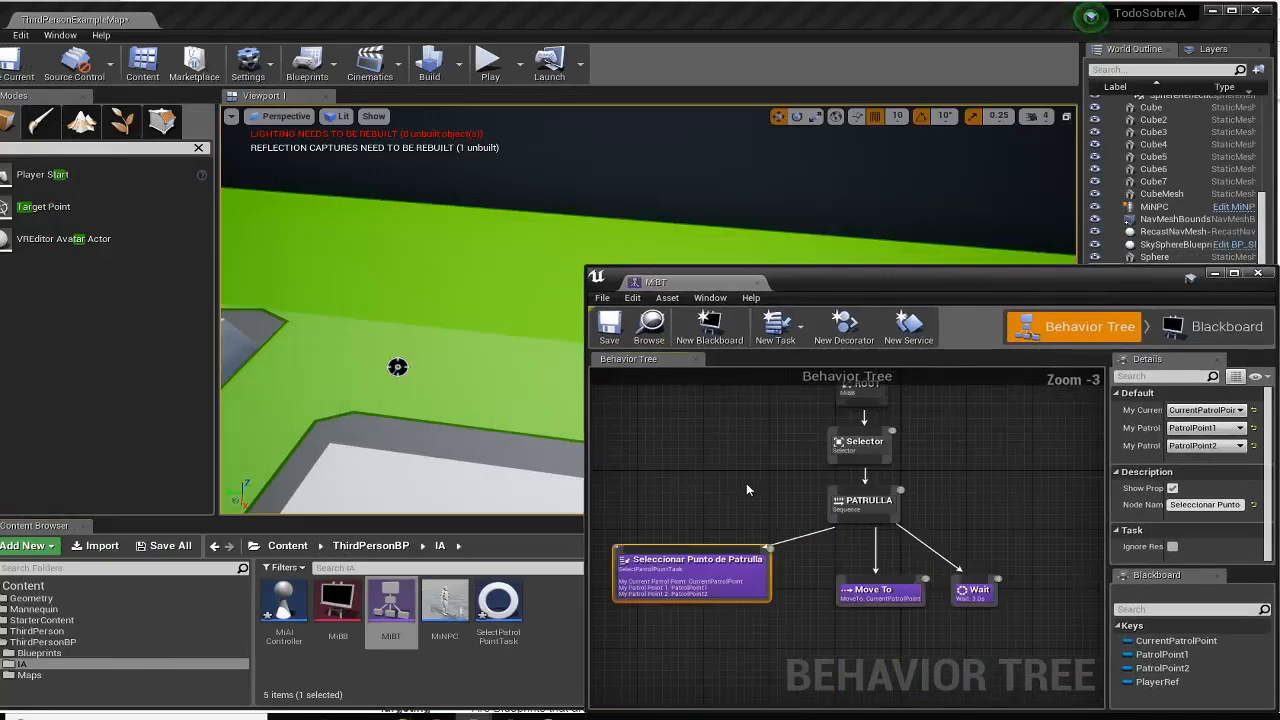
{"action": "scroll", "coordinate": [746, 483], "scroll_direction": "down", "scroll_amount": 2}
{"action": "left_click_drag", "start_coordinate": [822, 282], "coordinate": [899, 272]}
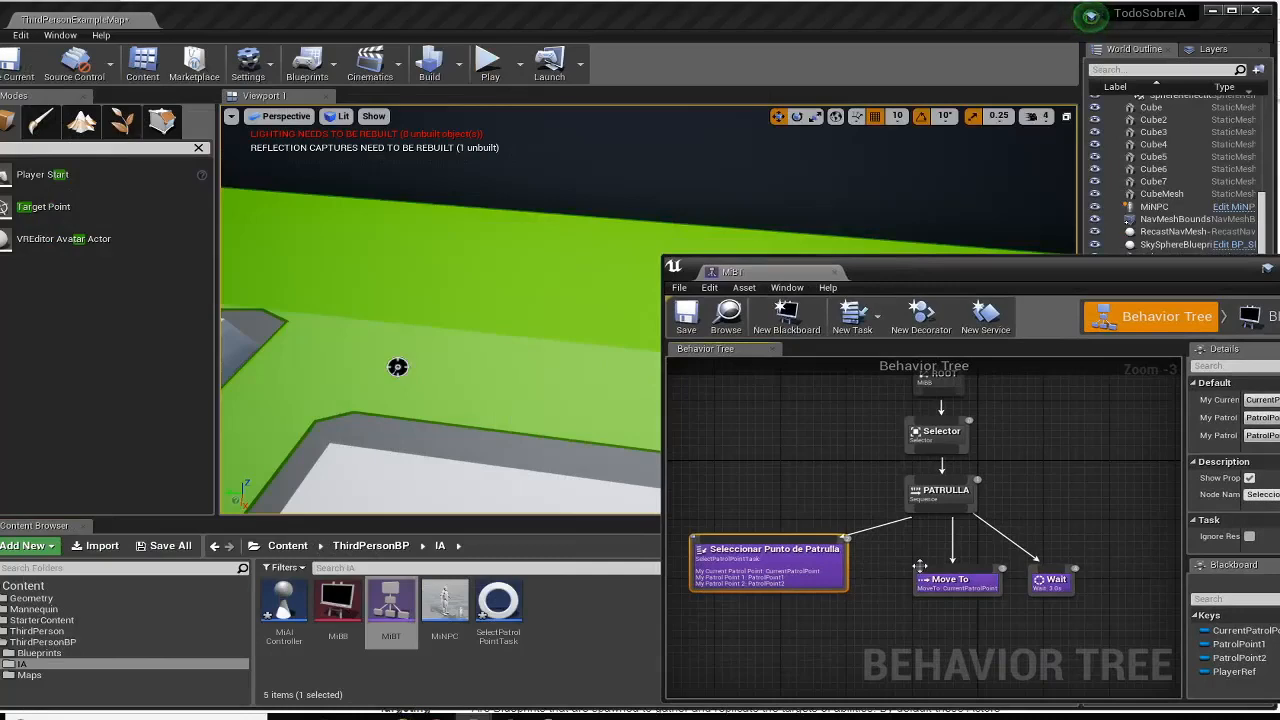
Run the level in Simulate mode and follow the NPC's patrol in the viewport alongside the active behavior tree nodes
{"action": "left_click", "coordinate": [520, 64]}
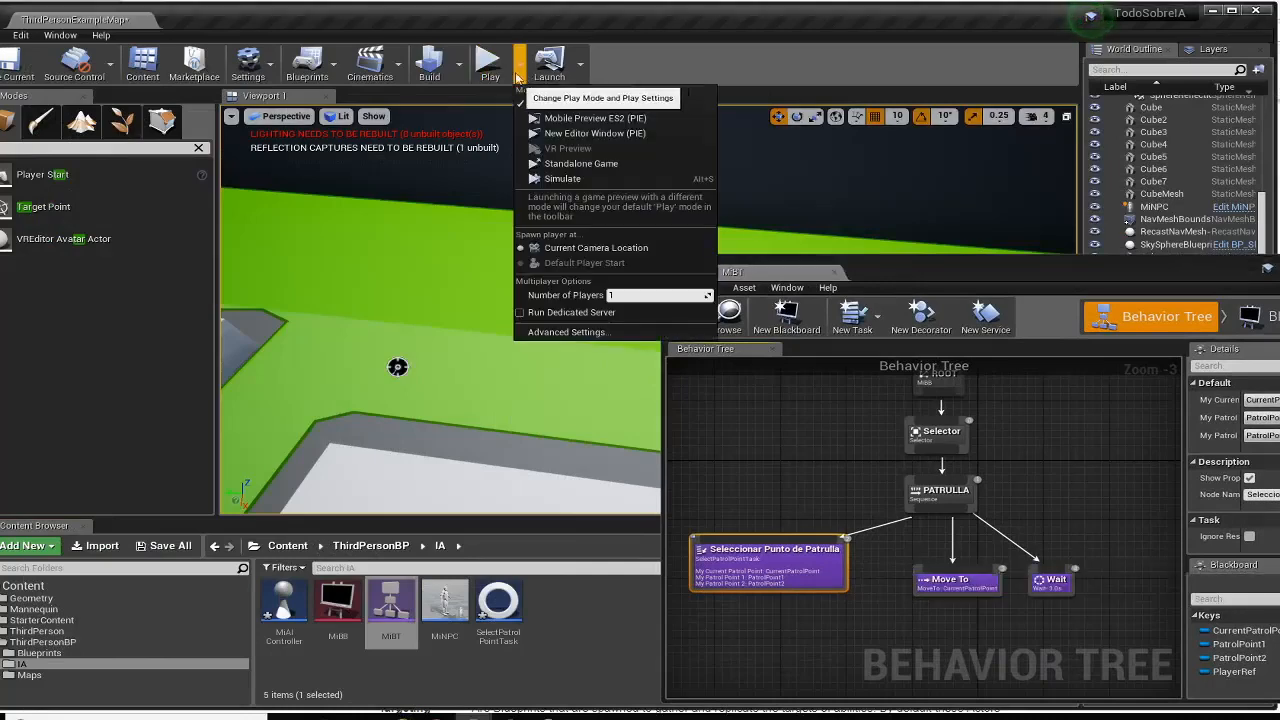
{"action": "left_click", "coordinate": [560, 179]}
{"action": "right_click_drag", "start_coordinate": [500, 300], "coordinate": [530, 285]}
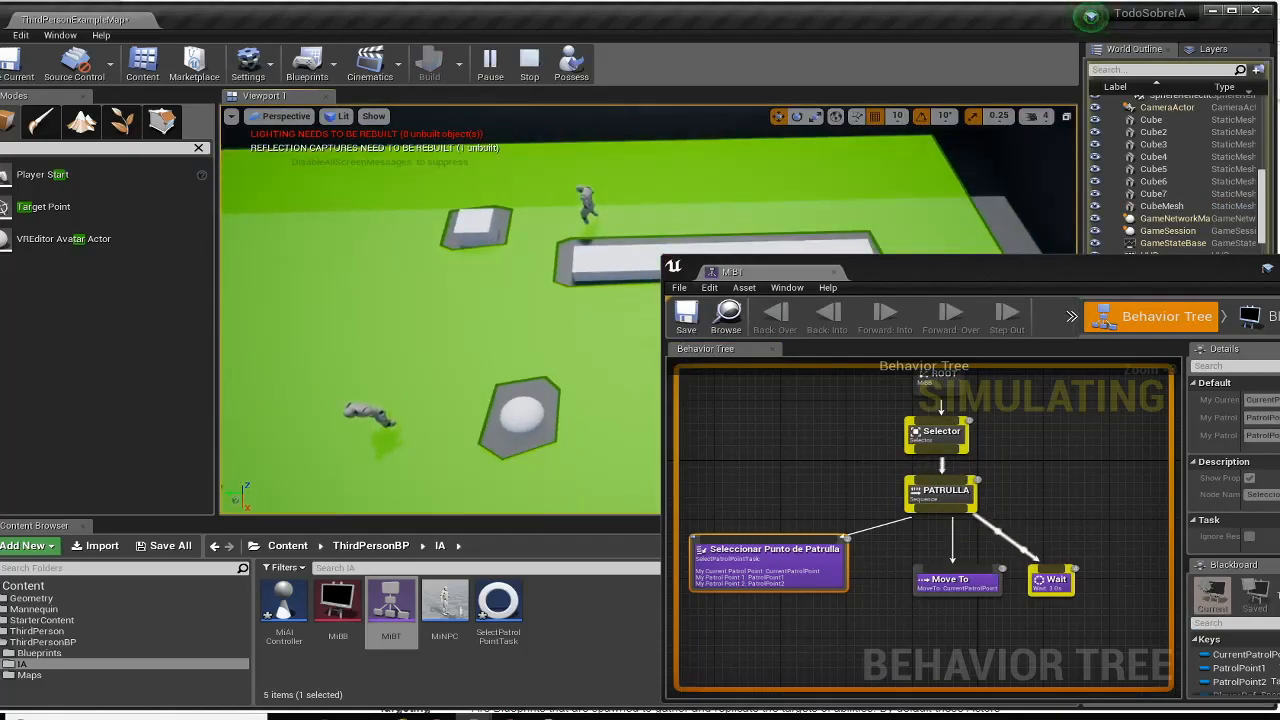
{"action": "right_click_drag", "start_coordinate": [530, 285], "coordinate": [435, 298]}
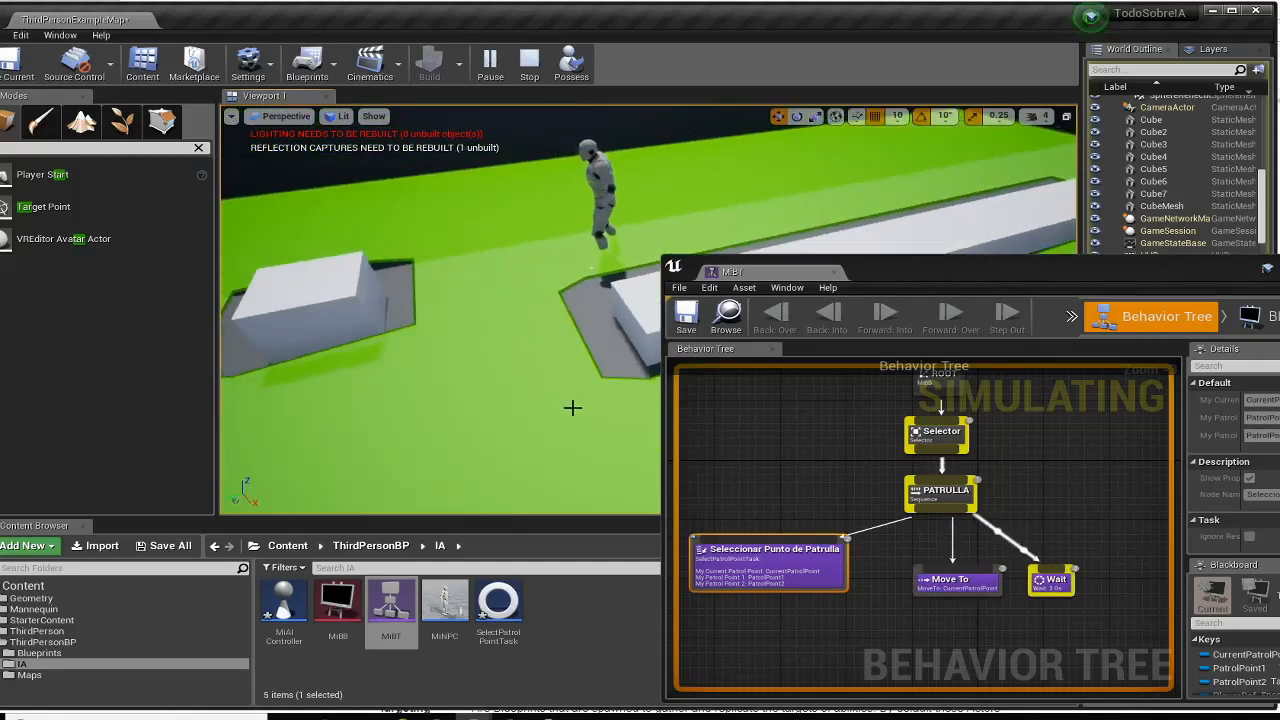